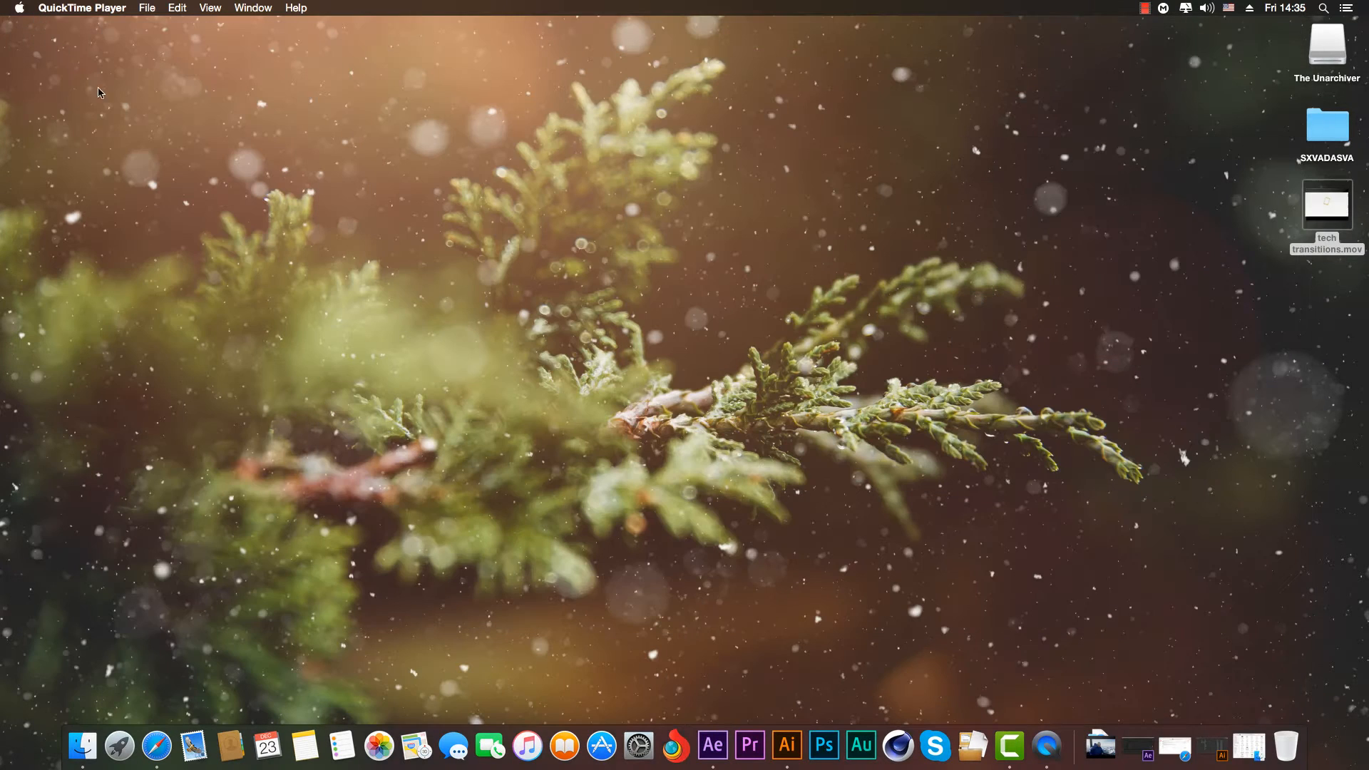
Switch to Illustrator and create a new 1920 × 1080 pt document named "tech trasition".
{"action": "key", "text": "super+w"}
{"action": "left_click", "coordinate": [772, 747]}
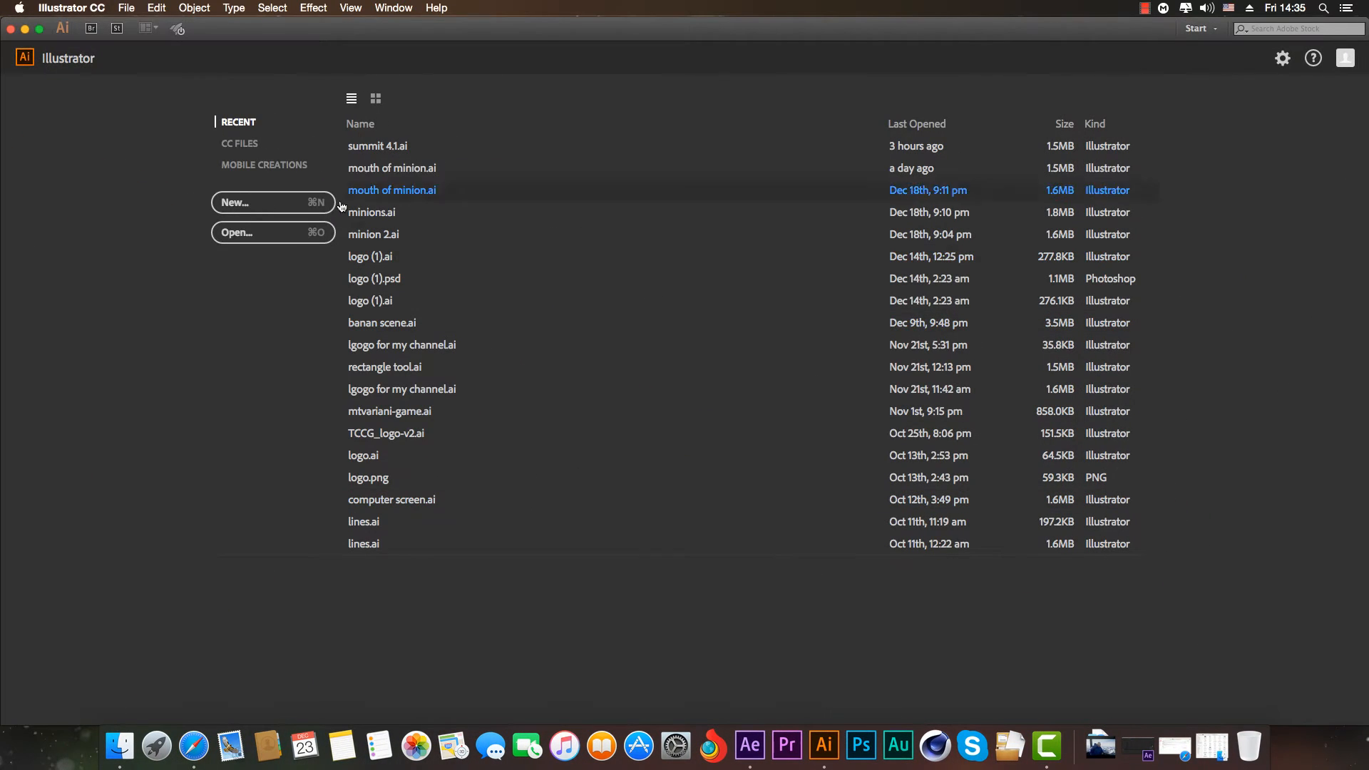
{"action": "left_click", "coordinate": [284, 205]}
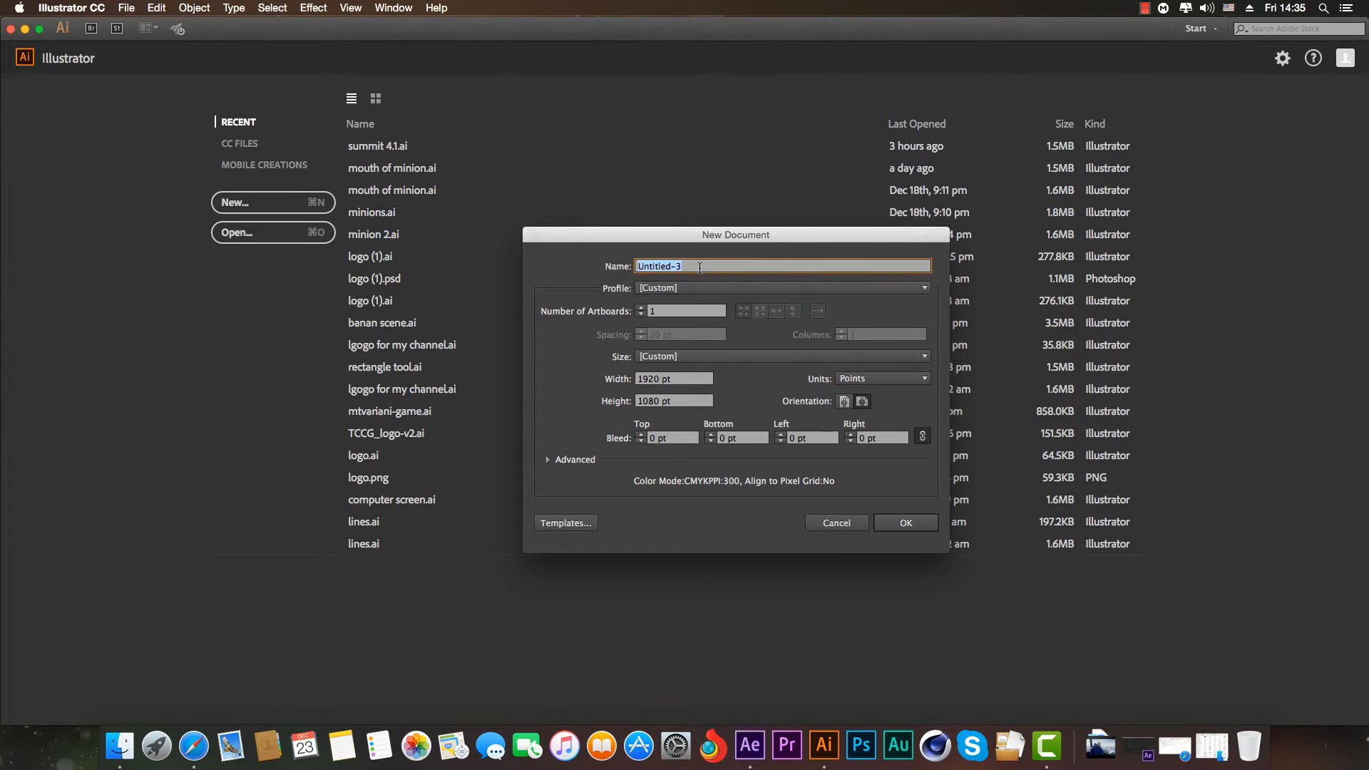
{"action": "type", "text": "tech trasition"}
{"action": "left_click", "coordinate": [893, 524]}
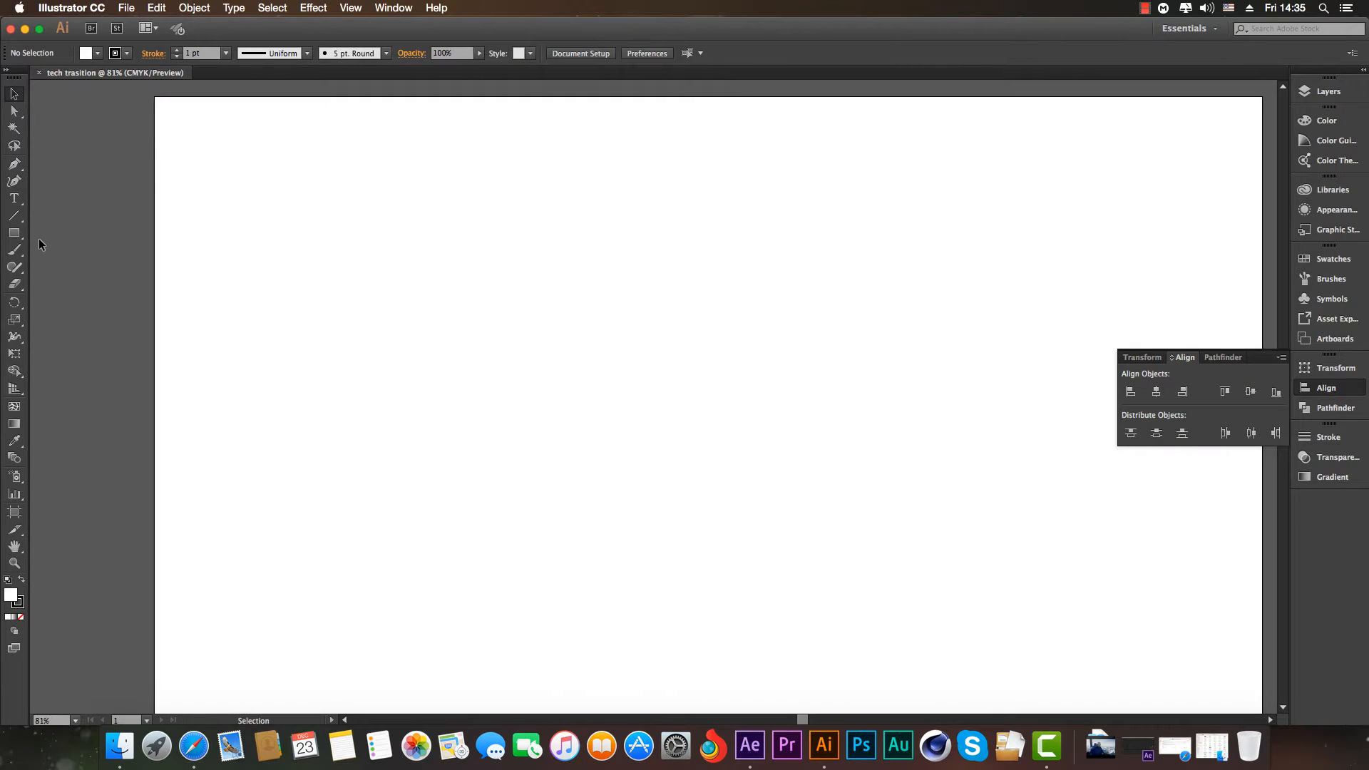
Draw an upright rectangle about 362 × 554 pt near the middle of the artboard and fill it with orange FFA664.
{"action": "left_click", "coordinate": [14, 232]}
{"action": "left_click_drag", "start_coordinate": [578, 252], "coordinate": [787, 572]}
{"action": "left_click", "coordinate": [14, 94]}
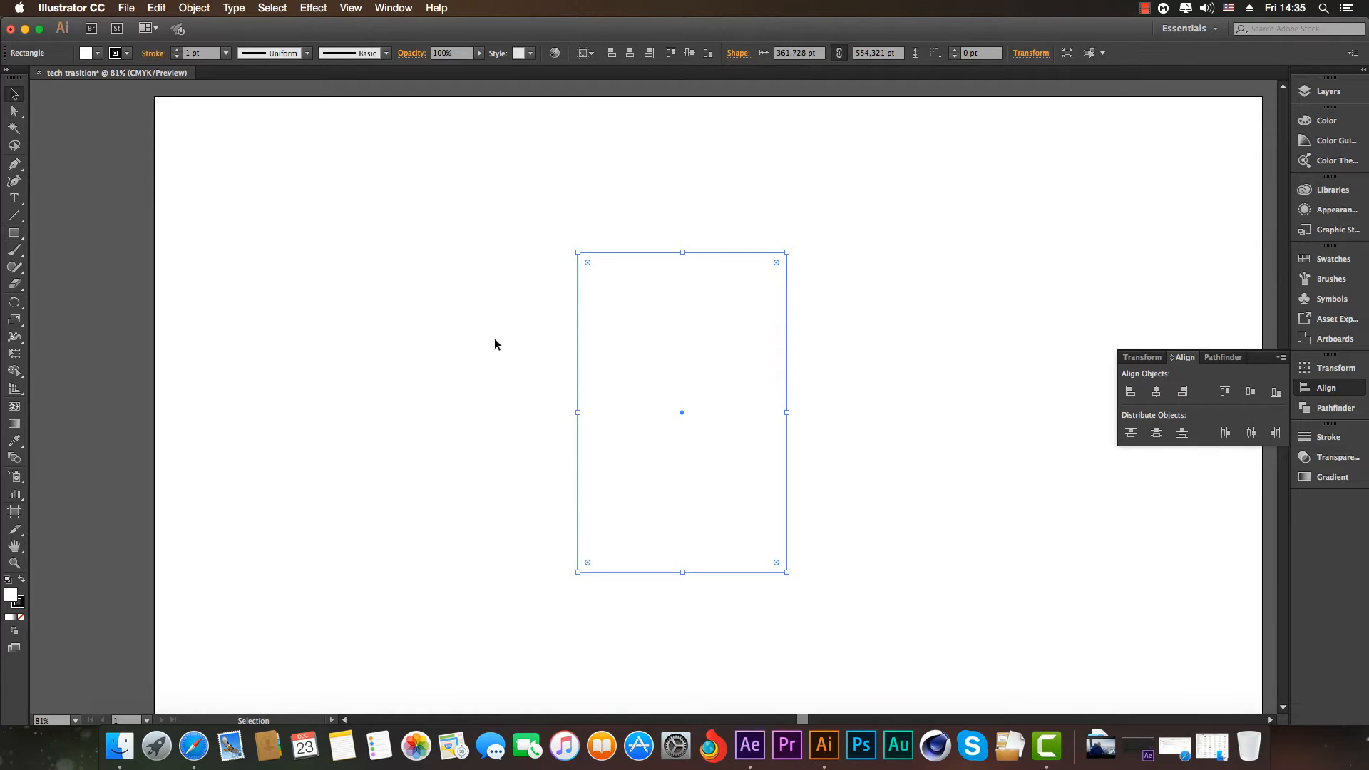
{"action": "double_click", "coordinate": [11, 595]}
{"action": "left_click", "coordinate": [439, 510]}
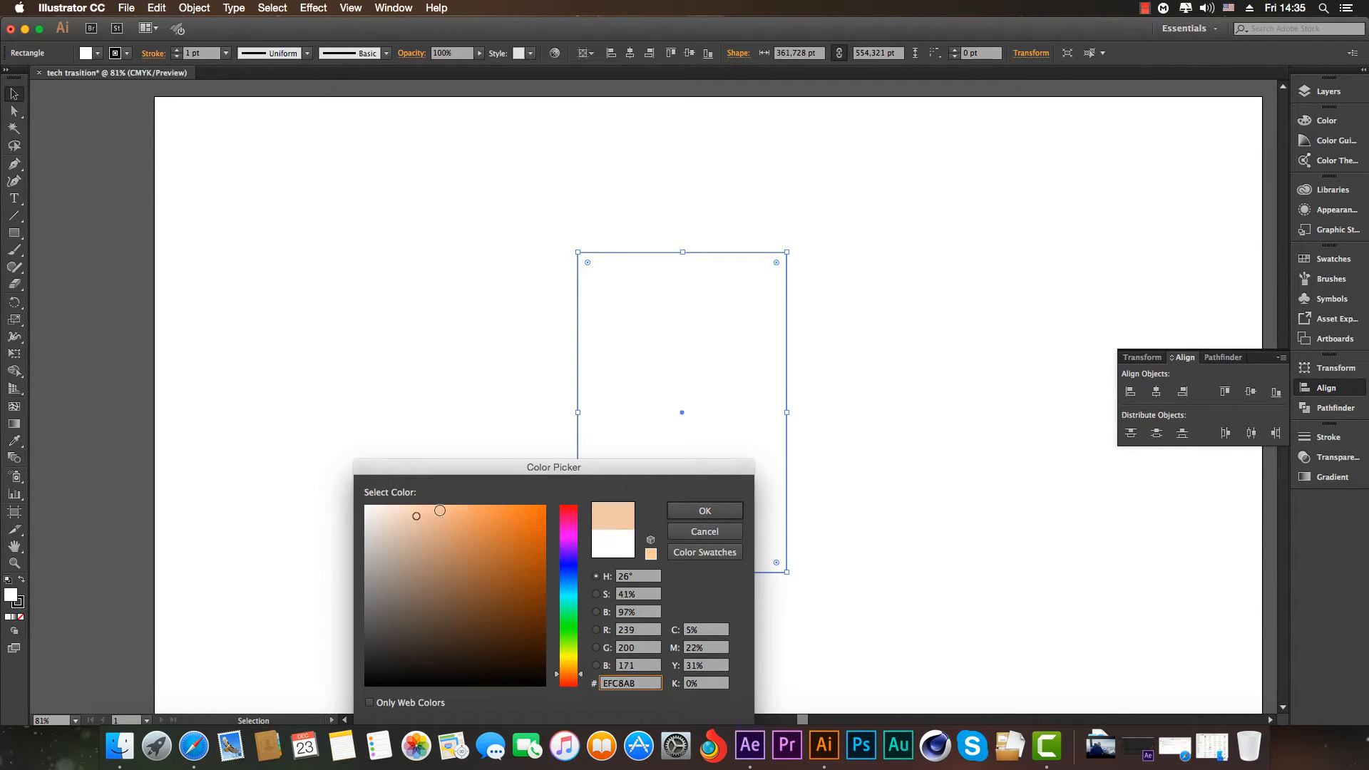
{"action": "left_click_drag", "start_coordinate": [440, 511], "coordinate": [476, 495]}
{"action": "left_click", "coordinate": [676, 509]}
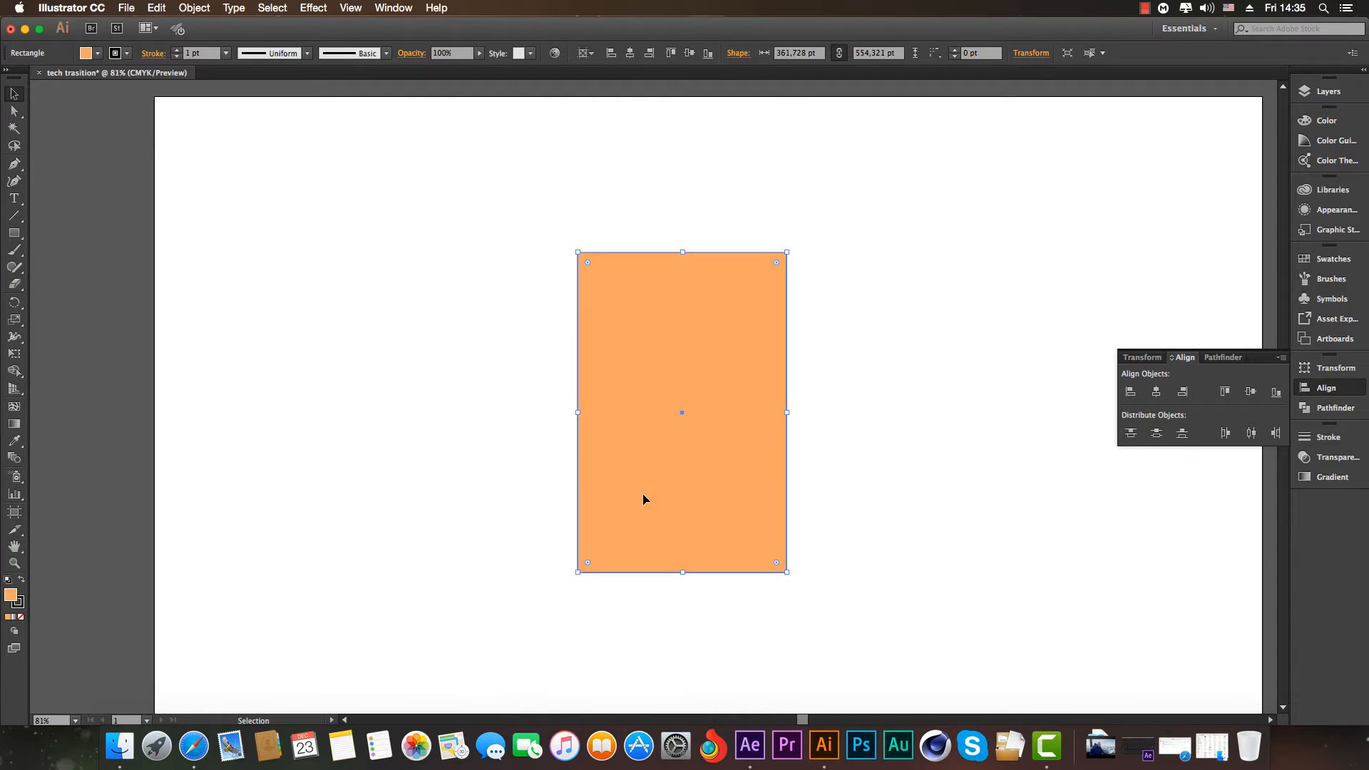
Centre the orange rectangle horizontally and vertically on the artboard.
{"action": "left_click", "coordinate": [370, 306]}
{"action": "left_click_drag", "start_coordinate": [686, 446], "coordinate": [706, 454]}
{"action": "left_click", "coordinate": [1156, 392]}
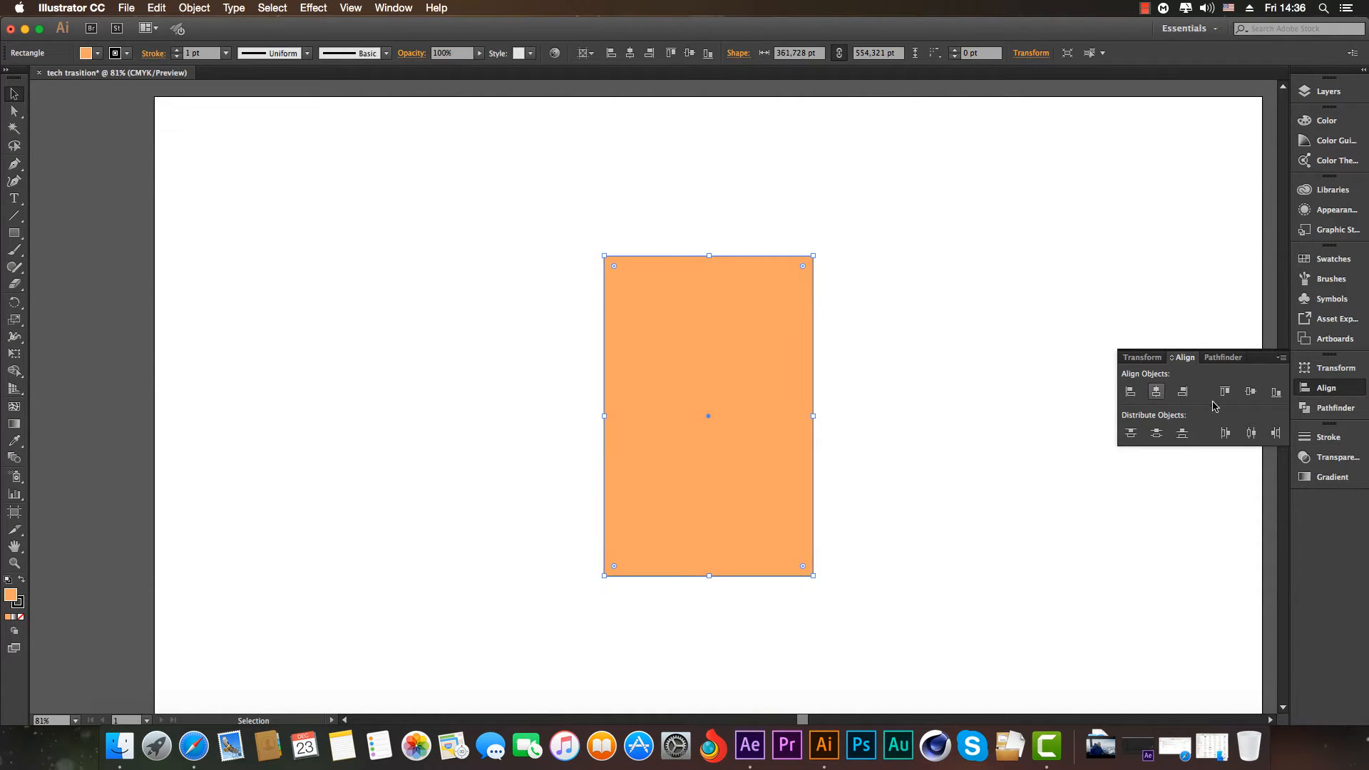
{"action": "left_click", "coordinate": [1250, 394]}
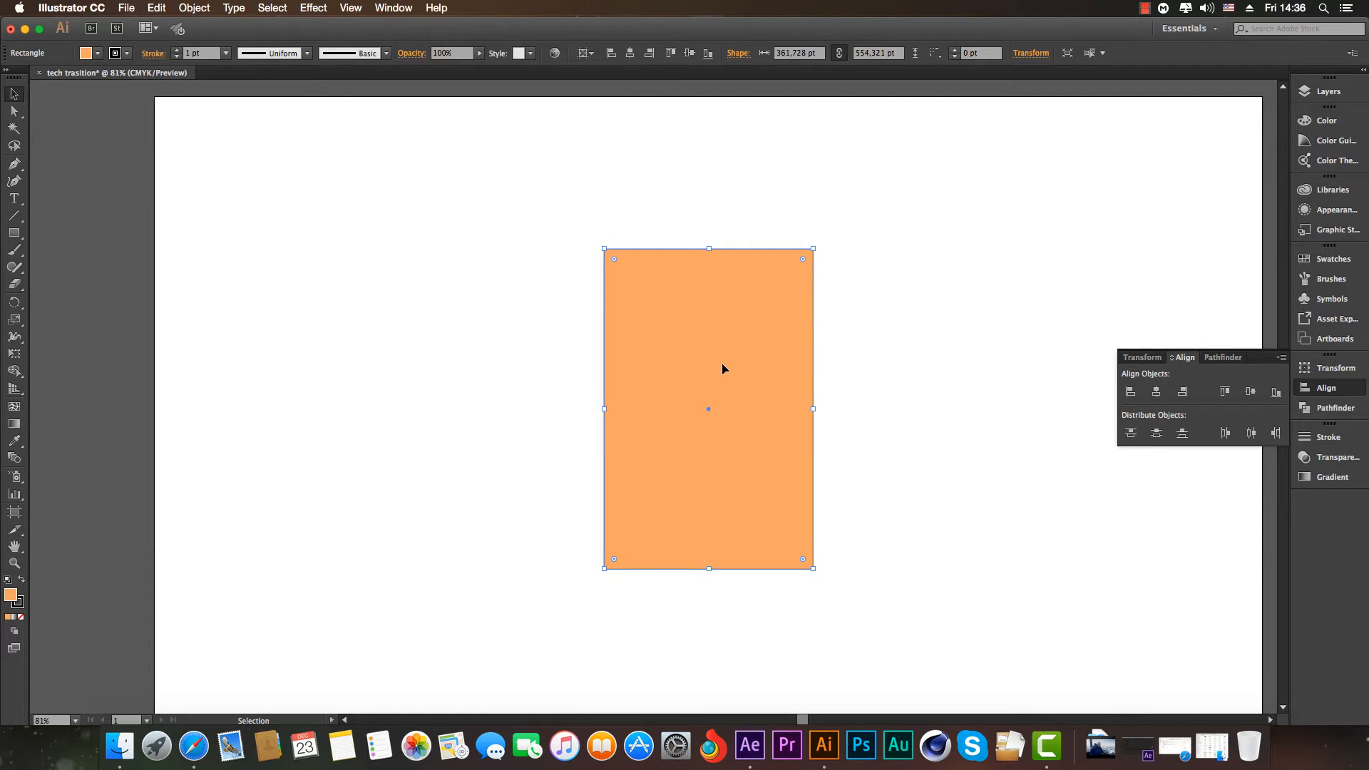
Duplicate the orange rectangle in place and shrink the copy to about 323 × 475 pt inside the original.
{"action": "key", "text": "a"}
{"action": "key", "text": "v"}
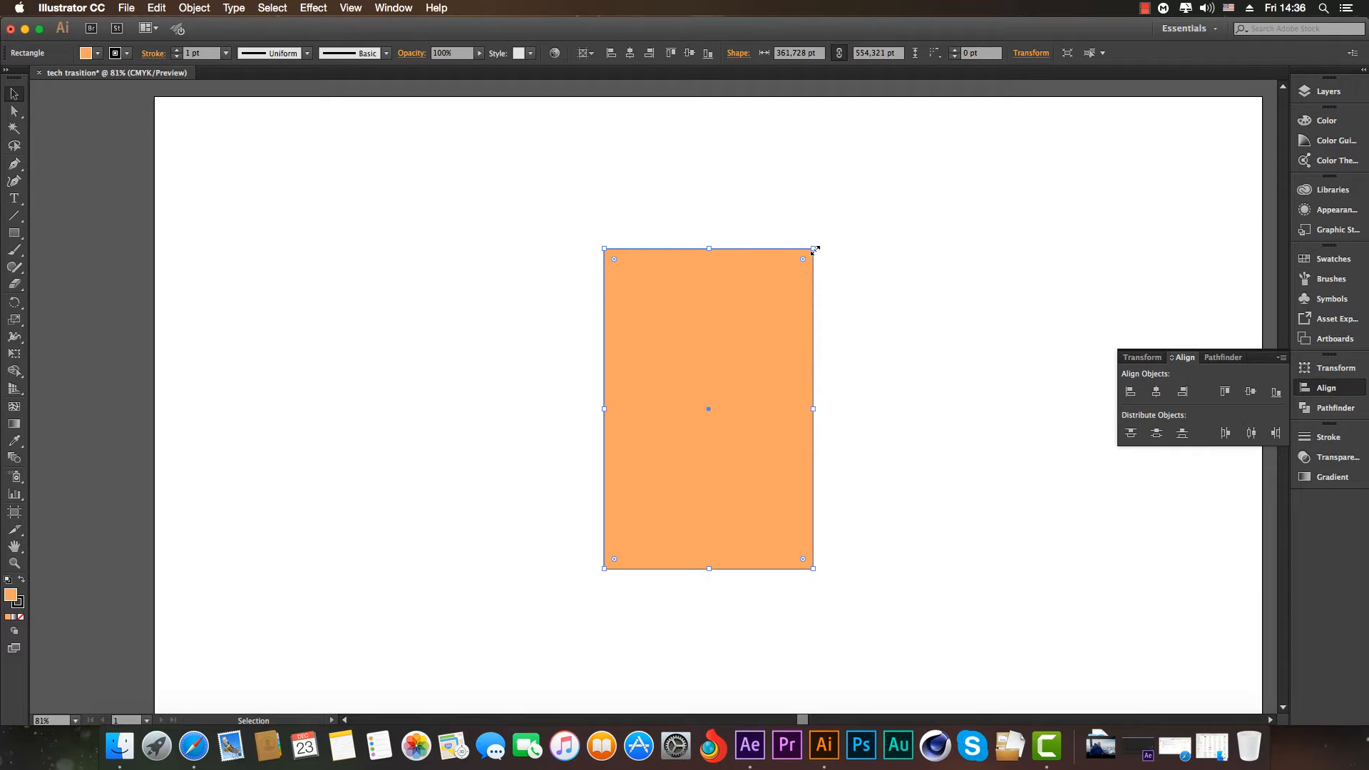
{"action": "left_click_drag", "start_coordinate": [814, 247], "coordinate": [786, 276]}
{"action": "left_click_drag", "start_coordinate": [729, 378], "coordinate": [741, 361]}
{"action": "left_click_drag", "start_coordinate": [617, 404], "coordinate": [613, 404]}
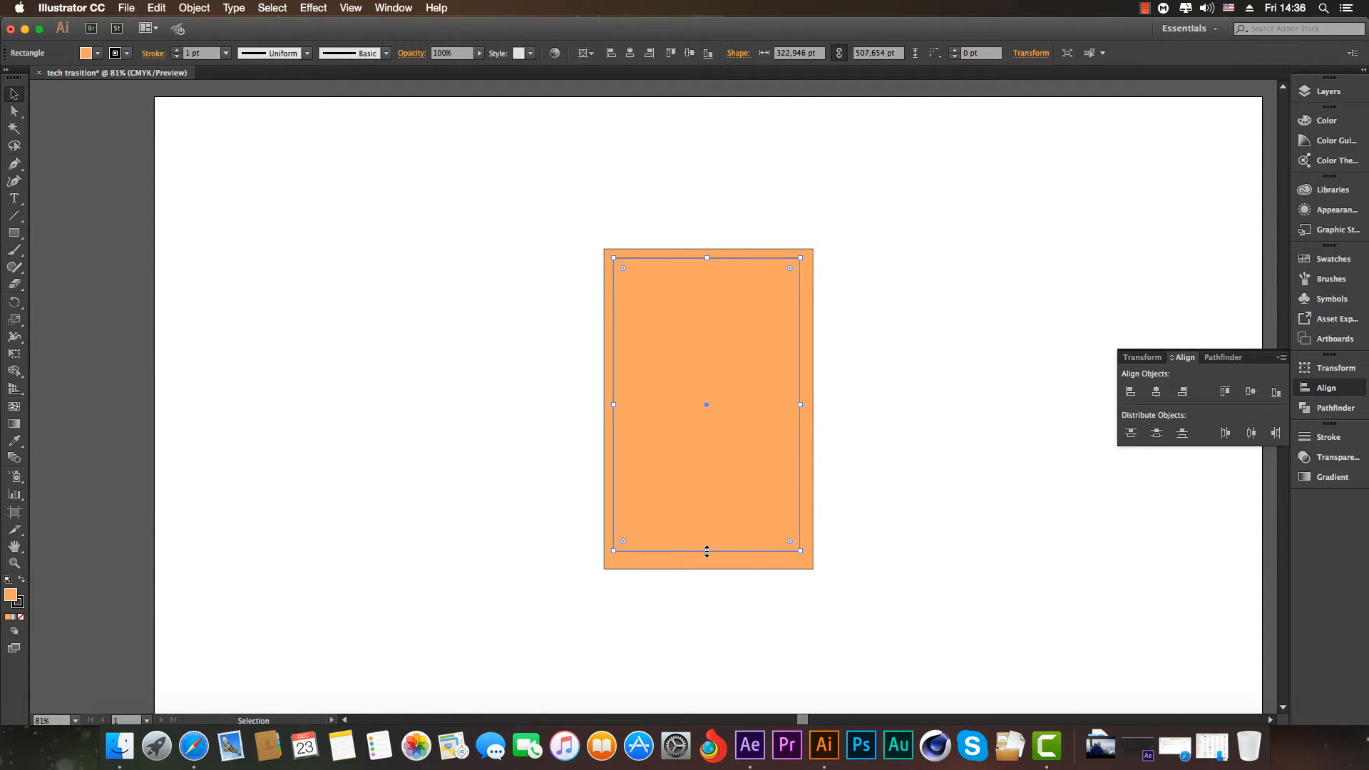
{"action": "left_click_drag", "start_coordinate": [706, 550], "coordinate": [709, 531]}
Align the centres of both rectangles, and move the inner one up to leave a wider border below it.
{"action": "left_click_drag", "start_coordinate": [856, 596], "coordinate": [757, 512]}
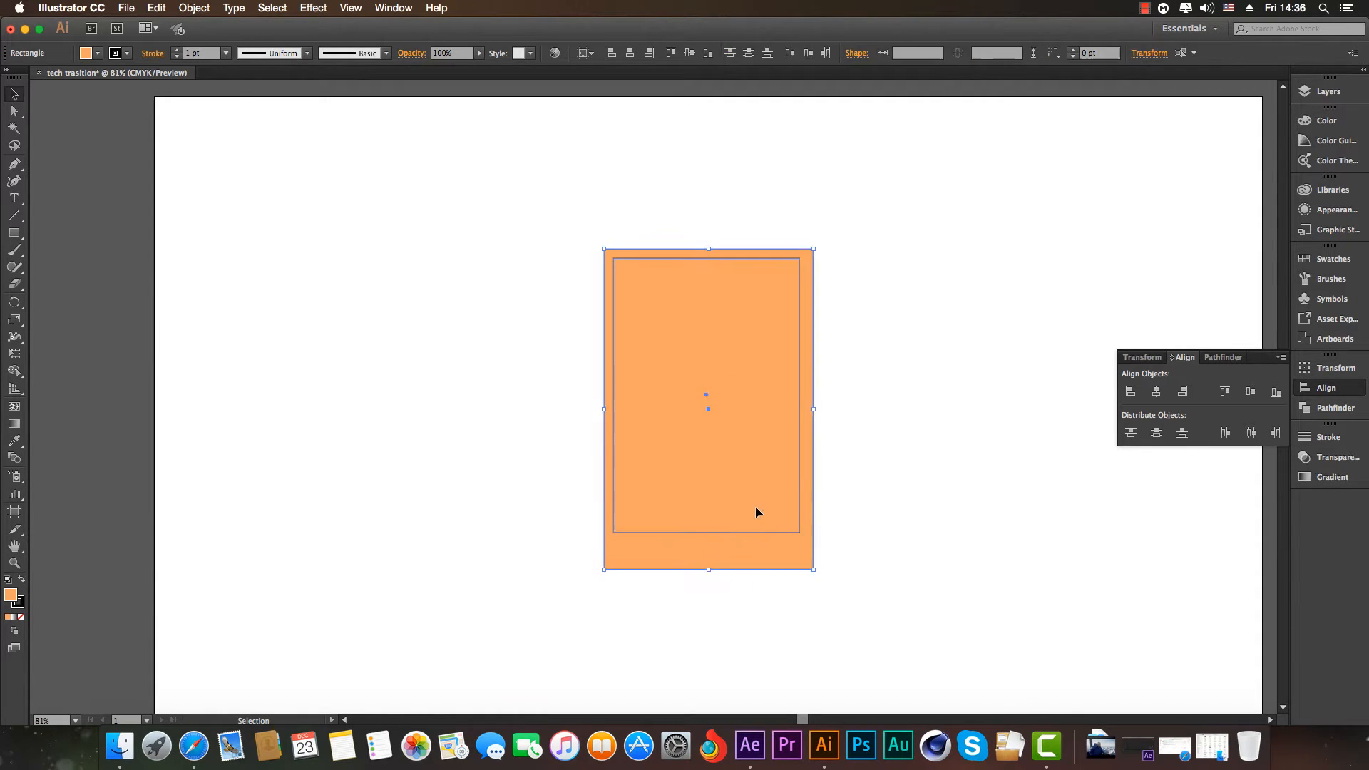
{"action": "left_click", "coordinate": [1156, 391]}
{"action": "left_click", "coordinate": [1249, 391]}
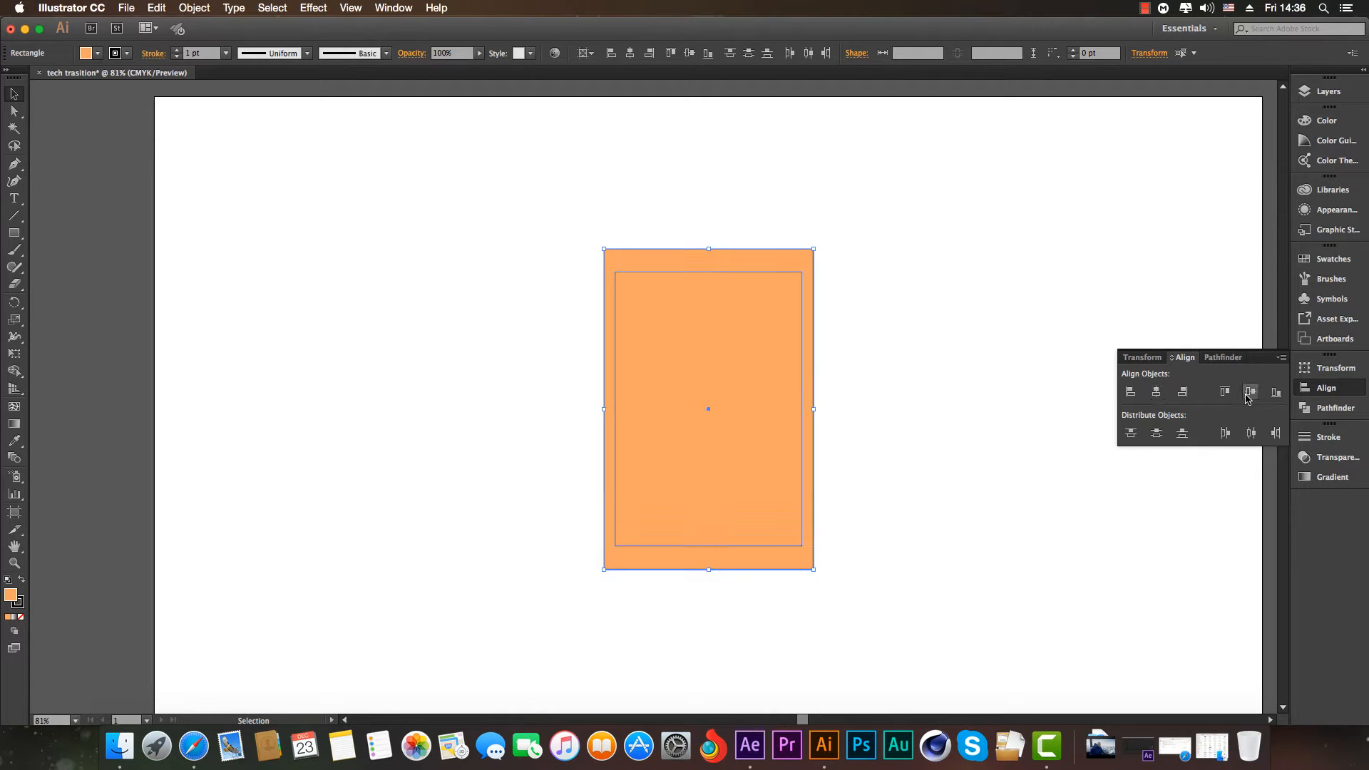
{"action": "left_click", "coordinate": [1011, 323]}
{"action": "mouse_move", "coordinate": [702, 383]}
{"action": "left_mouse_down"}
{"action": "mouse_move", "coordinate": [708, 406]}
{"action": "mouse_move", "coordinate": [708, 394]}
{"action": "left_mouse_up"}
{"action": "left_click", "coordinate": [965, 323]}
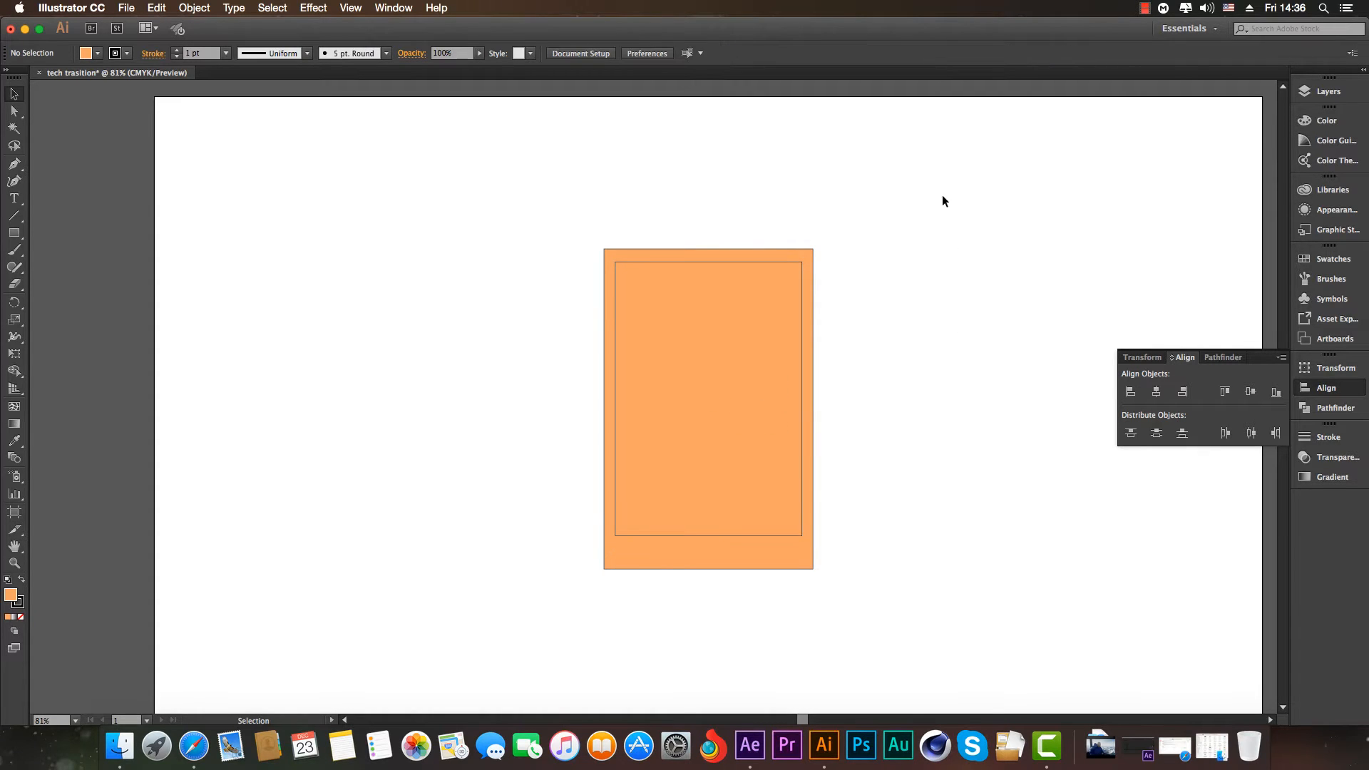
Change the inner rectangle's fill to white FFFFFF.
{"action": "left_click", "coordinate": [784, 308]}
{"action": "double_click", "coordinate": [12, 595]}
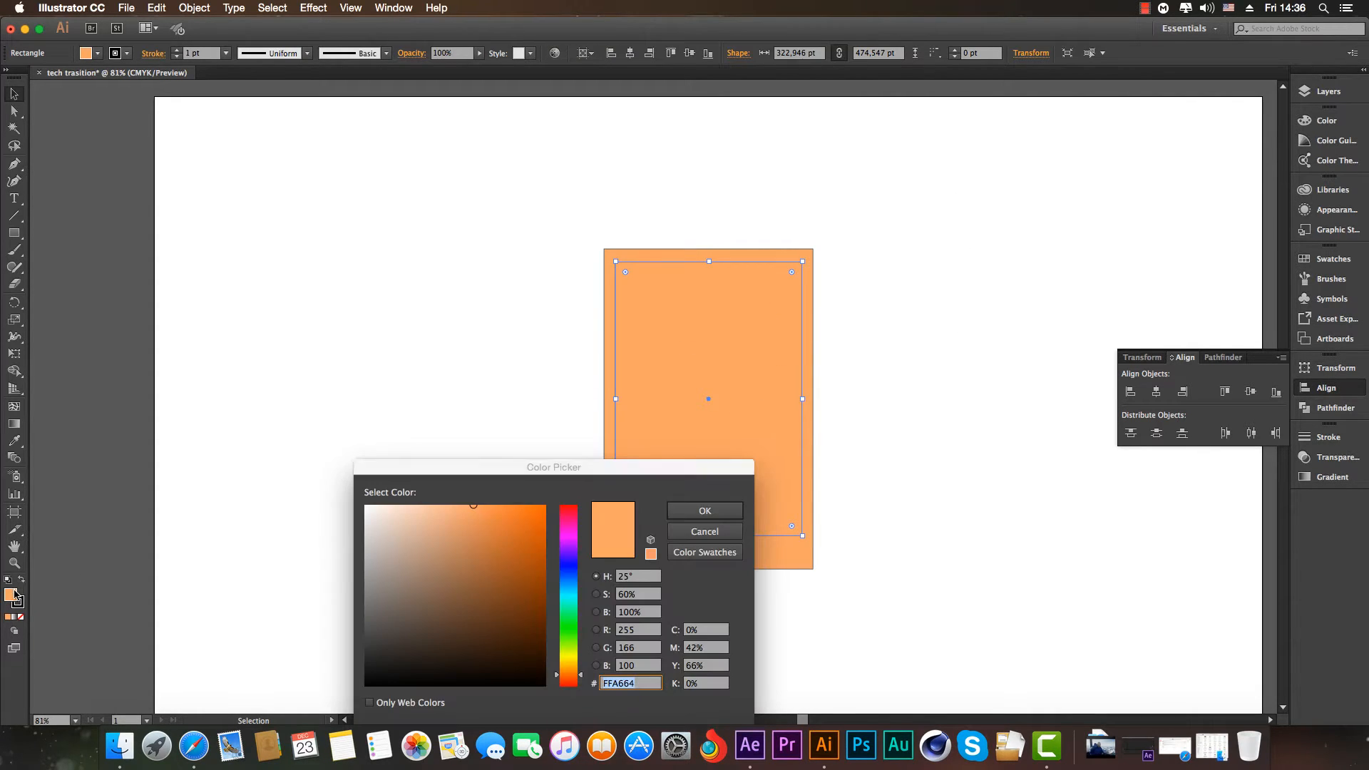
{"action": "type", "text": "FFA466"}
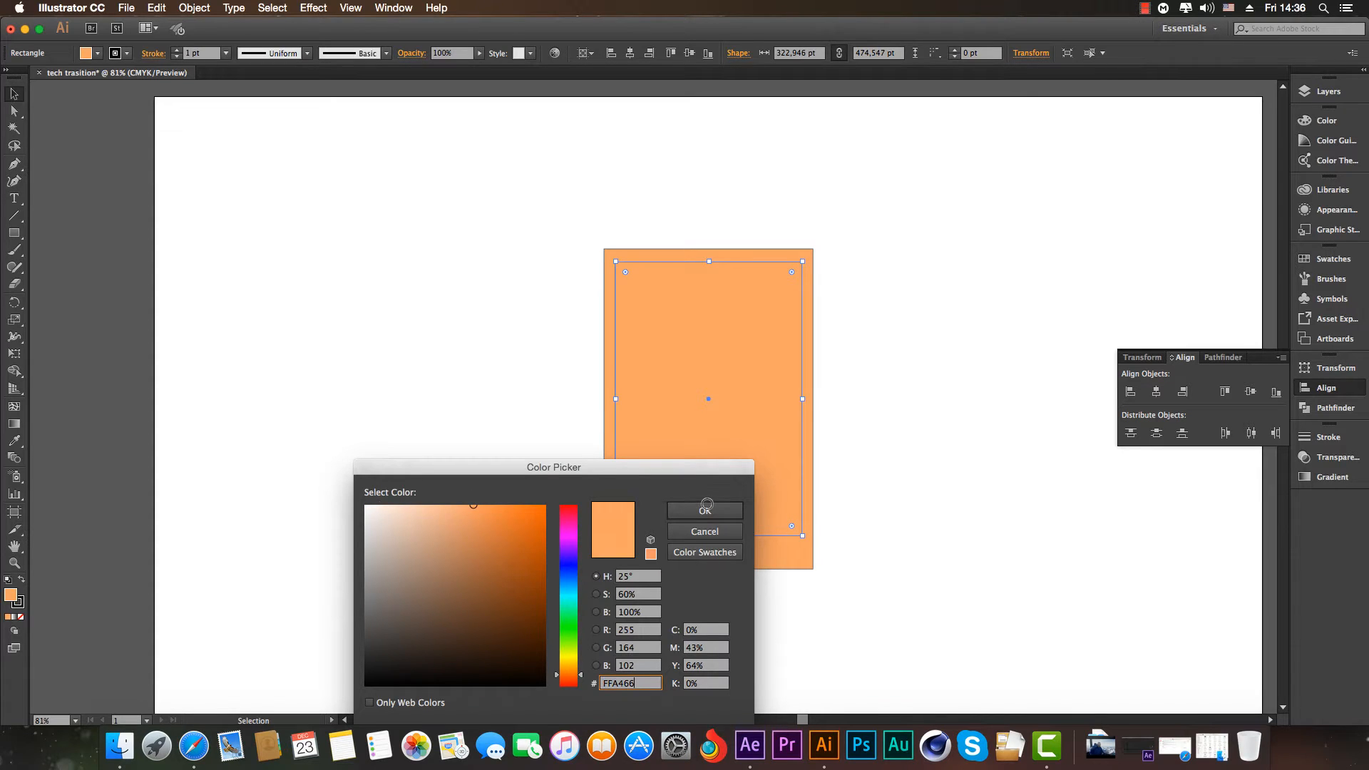
{"action": "mouse_move", "coordinate": [431, 510]}
{"action": "left_mouse_down"}
{"action": "mouse_move", "coordinate": [335, 486]}
{"action": "mouse_move", "coordinate": [352, 499]}
{"action": "left_mouse_up"}
{"action": "key", "text": "super+z"}
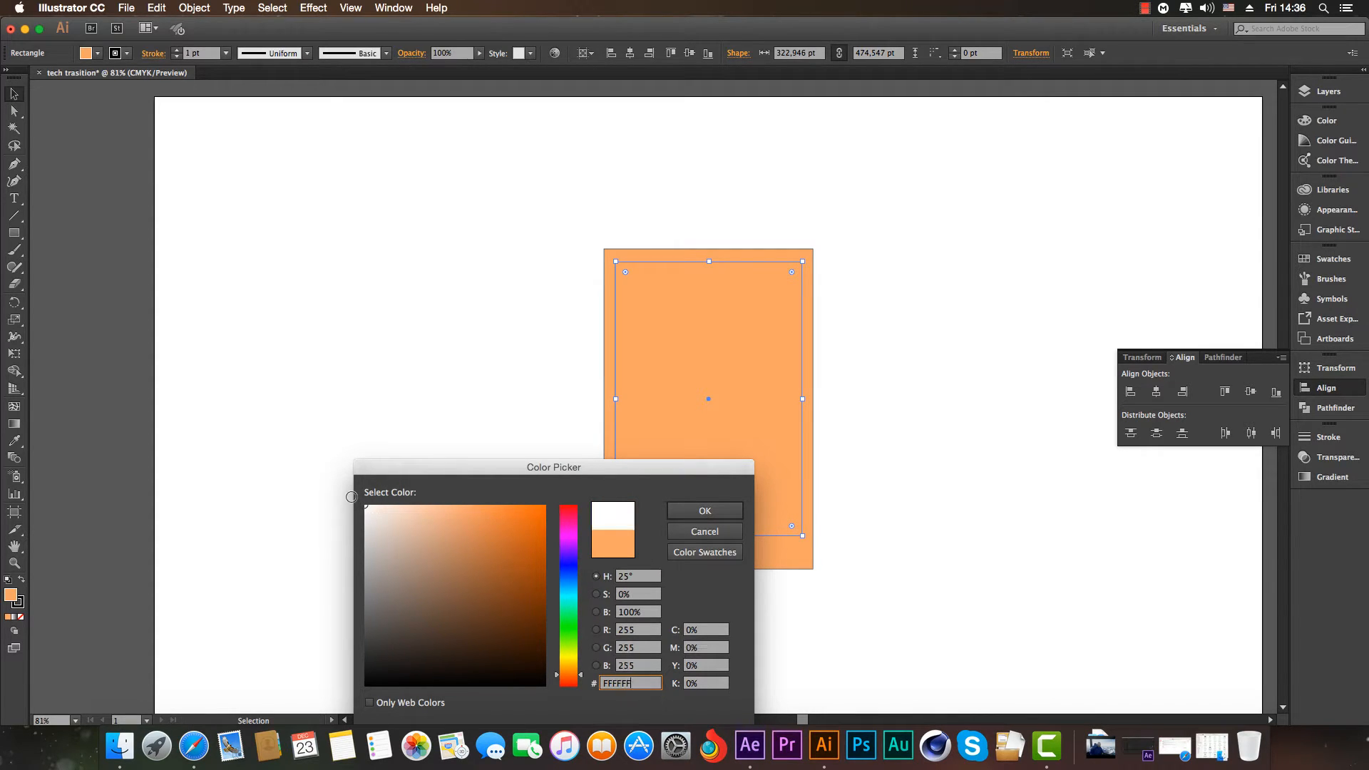
{"action": "left_click", "coordinate": [705, 511]}
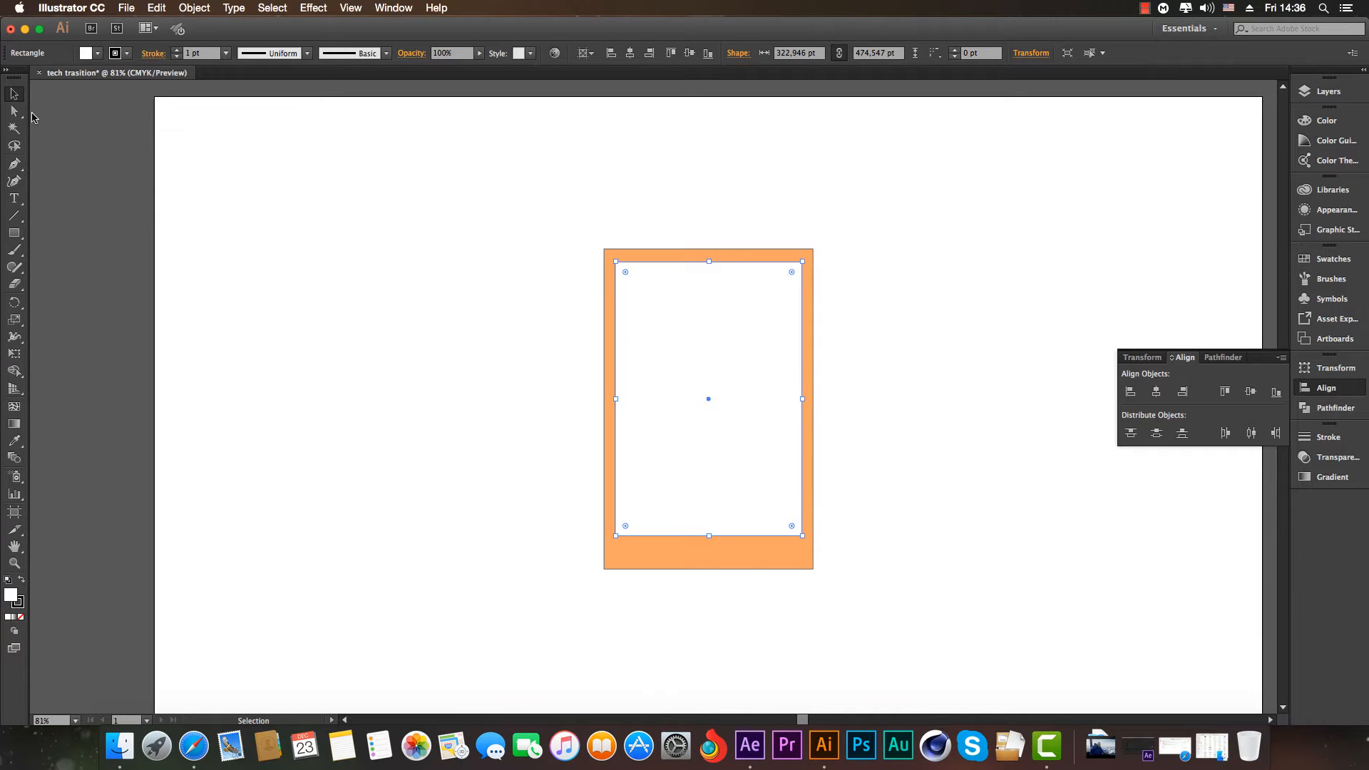
Slightly round the four corners of the outer orange rectangle.
{"action": "left_click", "coordinate": [299, 214]}
{"action": "left_click", "coordinate": [806, 257]}
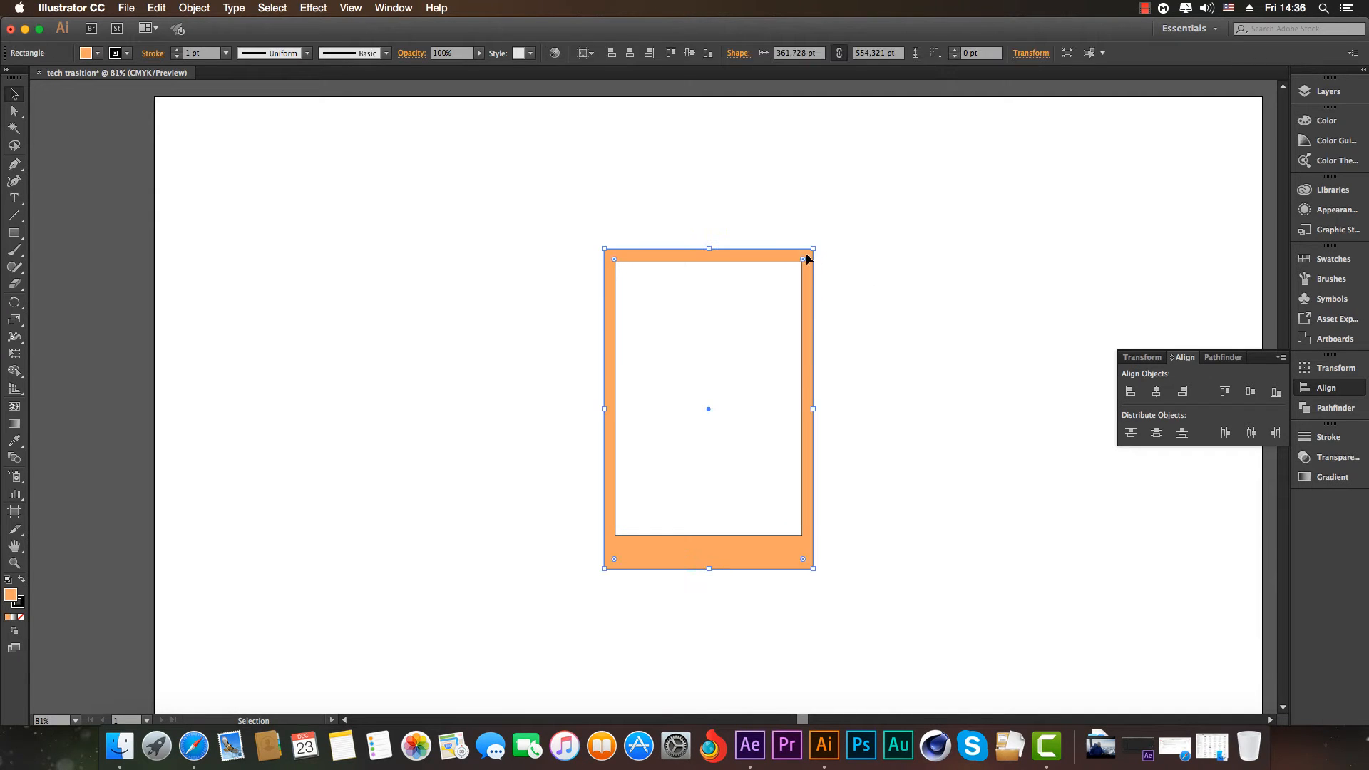
{"action": "left_click_drag", "start_coordinate": [806, 258], "coordinate": [806, 262]}
{"action": "left_click", "coordinate": [484, 449]}
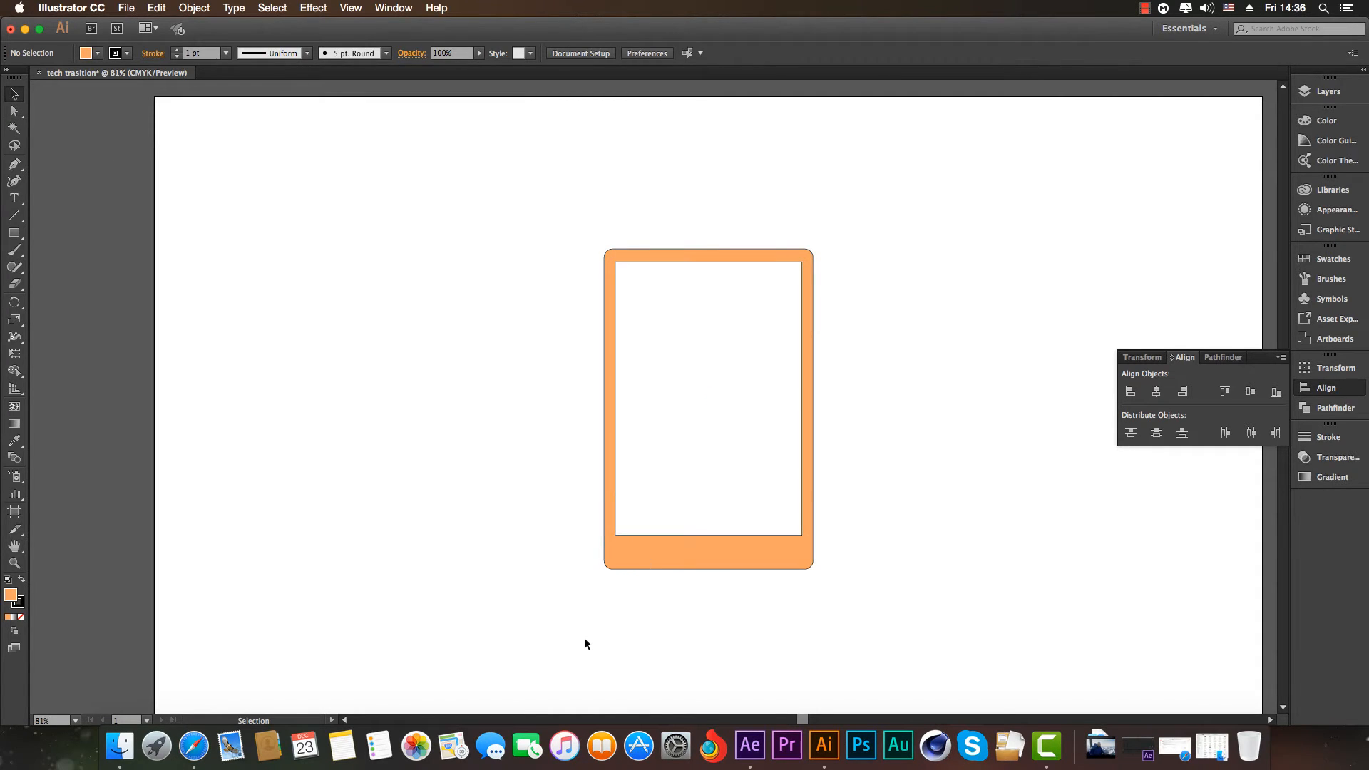
Remove the stroke from both the outer and inner rectangles.
{"action": "left_click_drag", "start_coordinate": [327, 280], "coordinate": [680, 332]}
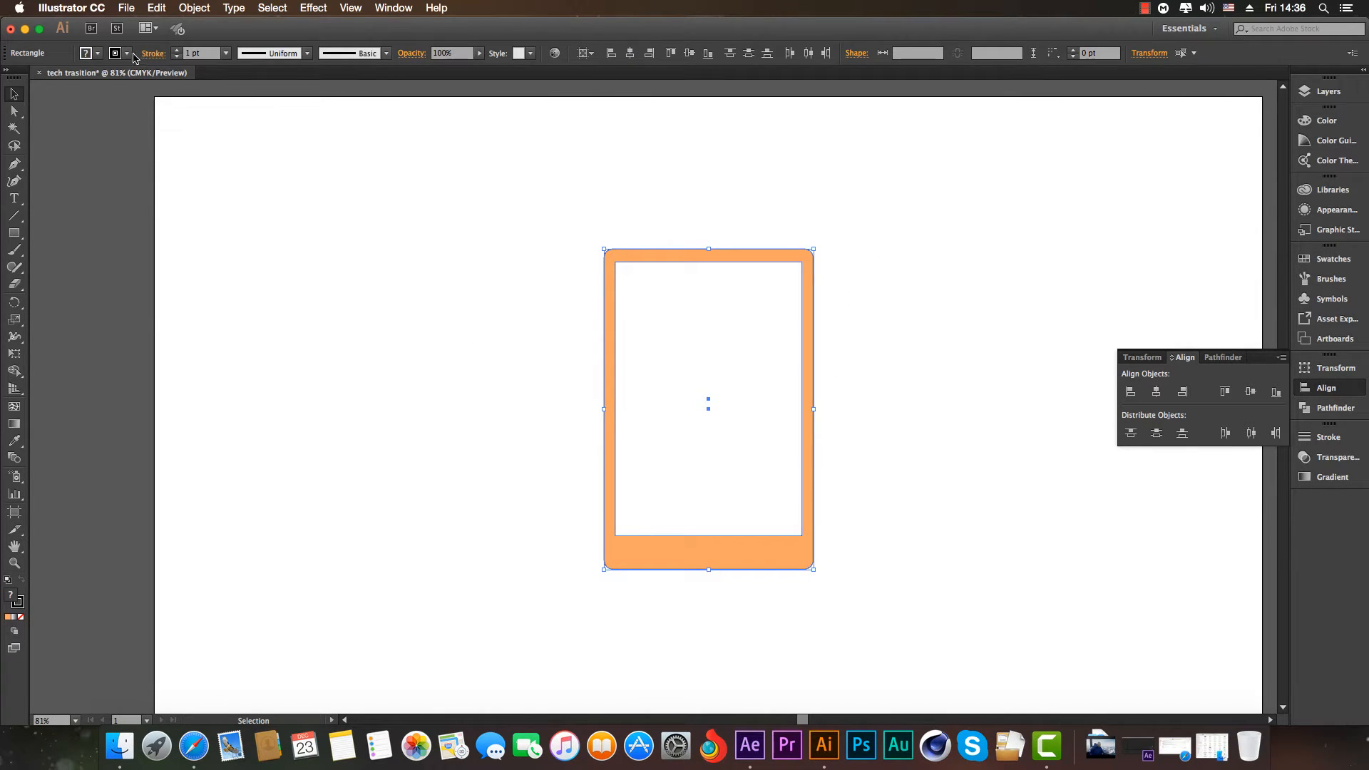
{"action": "left_click", "coordinate": [99, 54]}
{"action": "left_click", "coordinate": [11, 79]}
{"action": "left_click", "coordinate": [559, 365]}
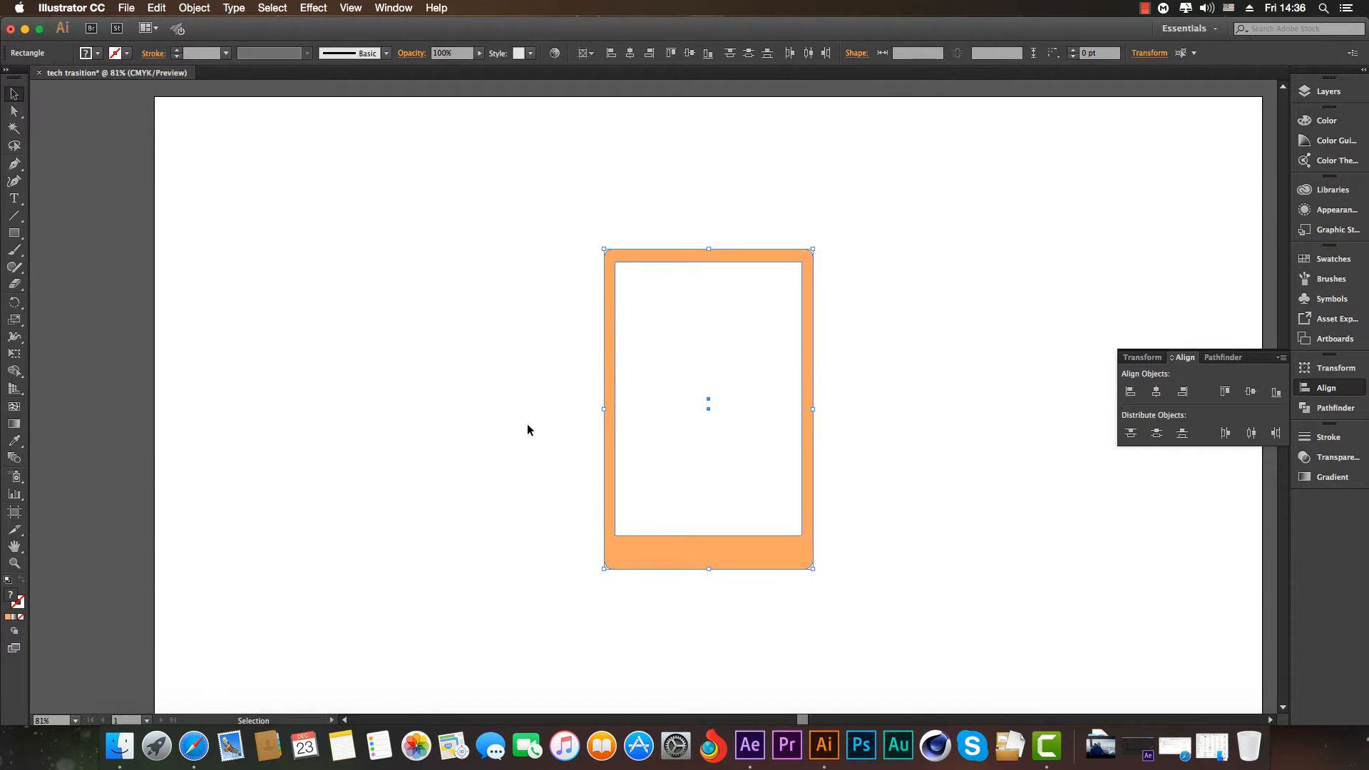
{"action": "left_click", "coordinate": [525, 429]}
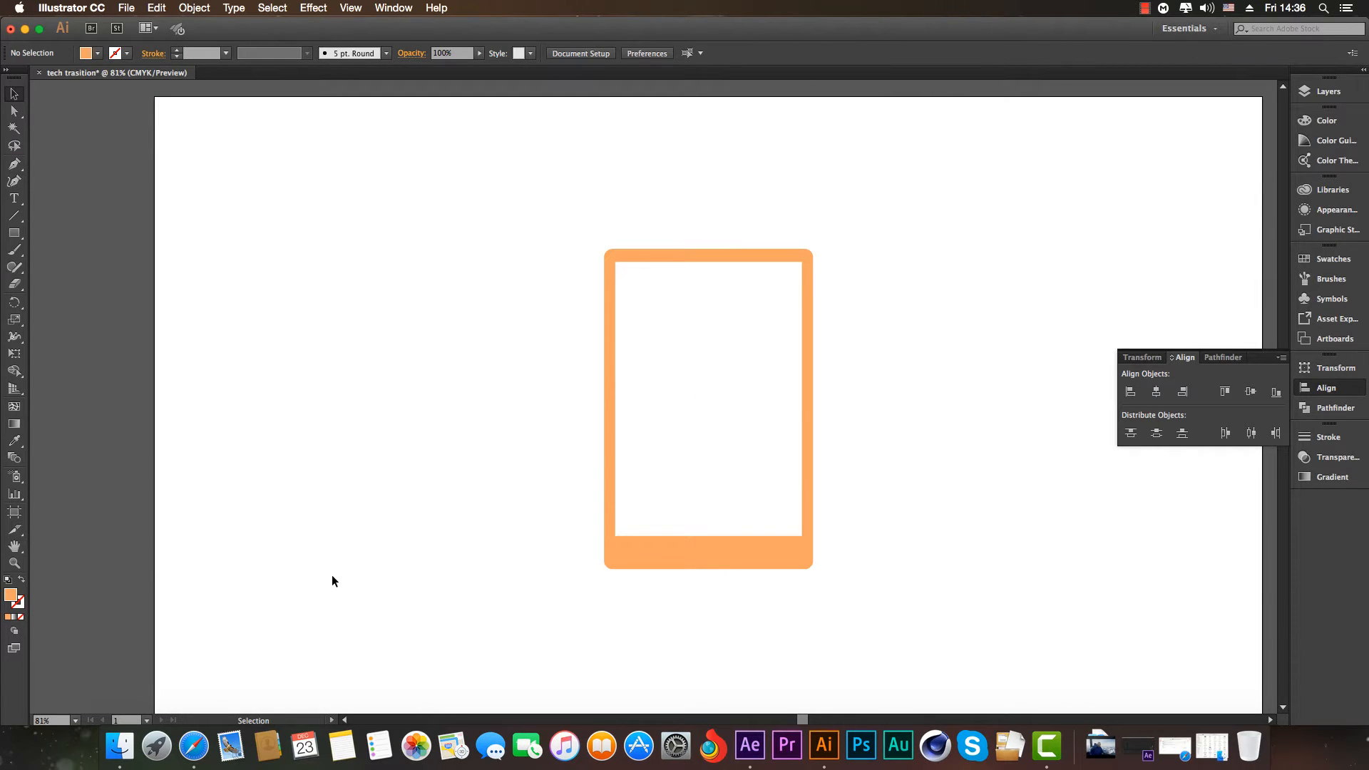
Draw a home-button circle about 38 pt wide in the phone's lower orange border and fill it with white sampled by Eyedropper.
{"action": "left_click", "coordinate": [15, 235]}
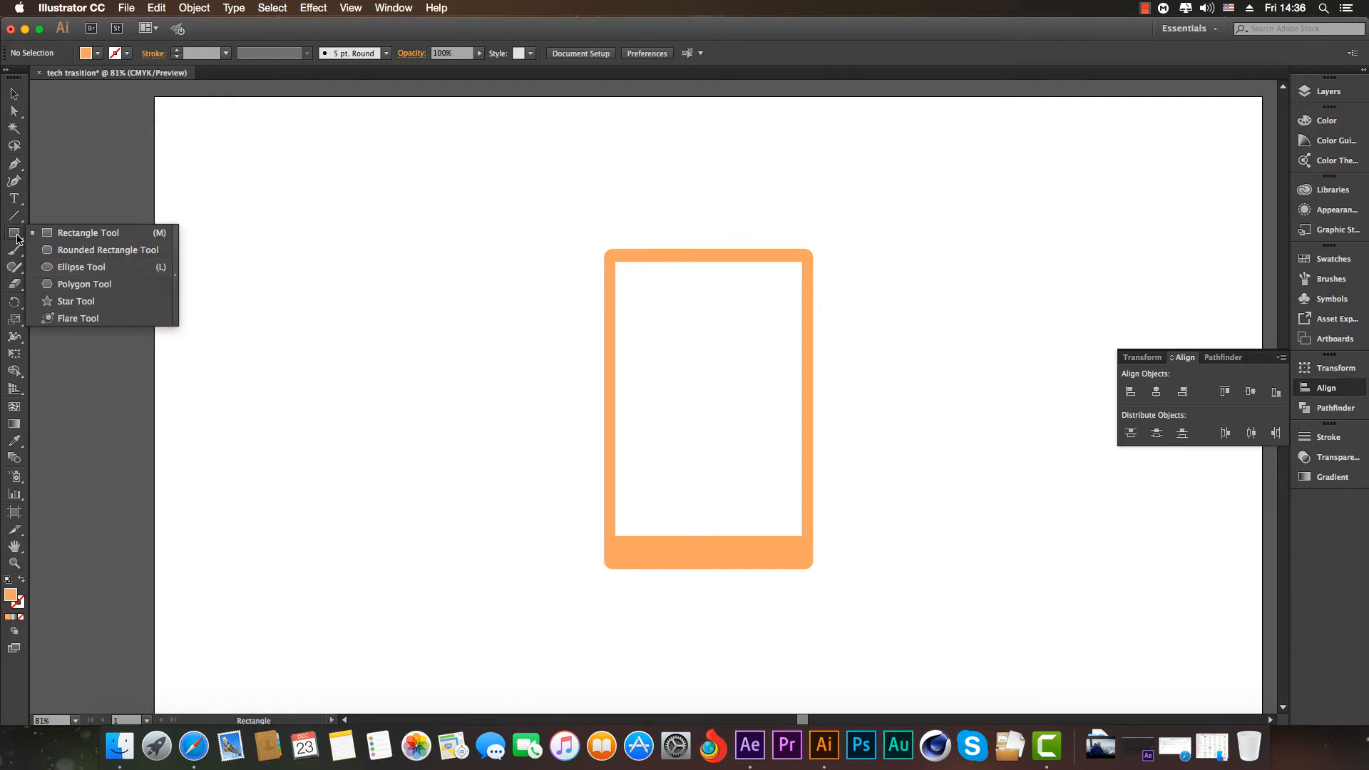
{"action": "left_click_drag", "start_coordinate": [18, 237], "coordinate": [51, 267]}
{"action": "mouse_move", "coordinate": [709, 552]}
{"action": "left_mouse_down"}
{"action": "mouse_move", "coordinate": [728, 545]}
{"action": "mouse_move", "coordinate": [721, 563]}
{"action": "left_mouse_up"}
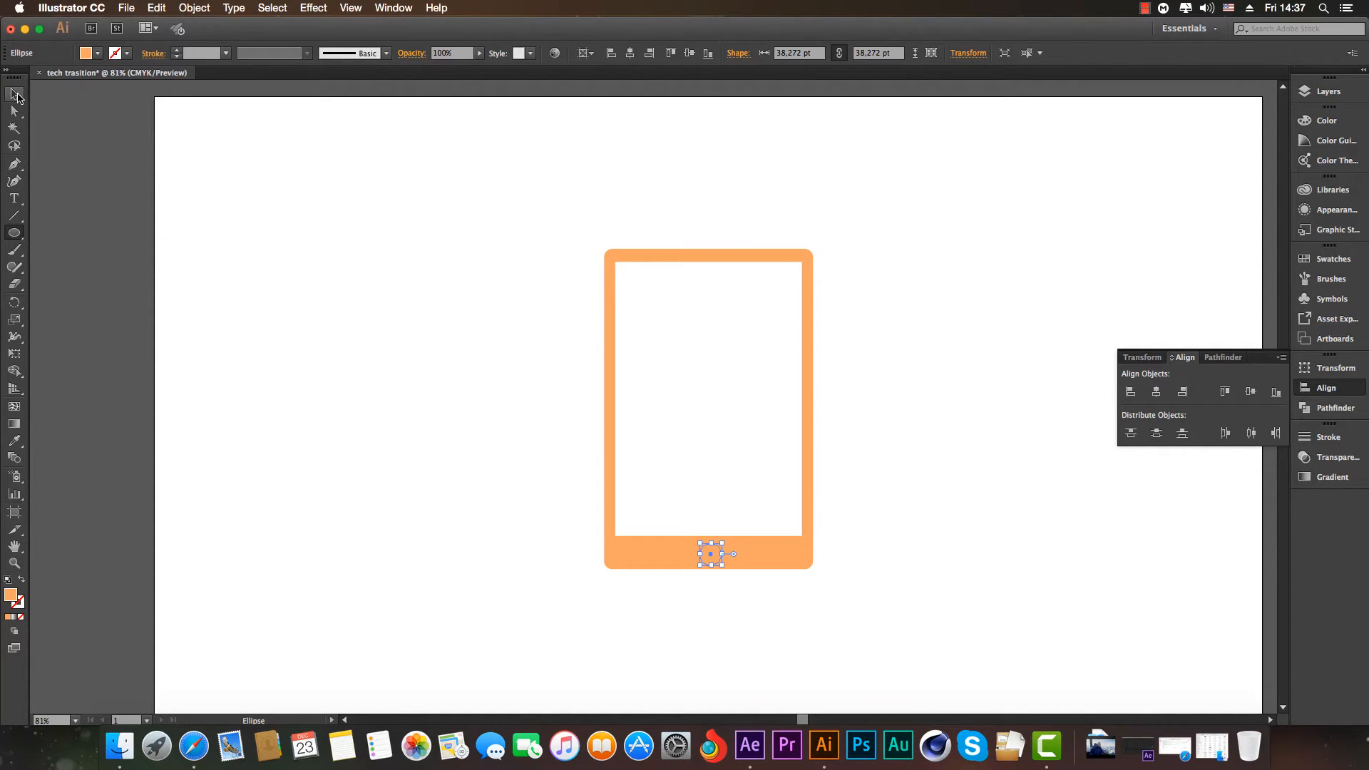
{"action": "left_click", "coordinate": [15, 95]}
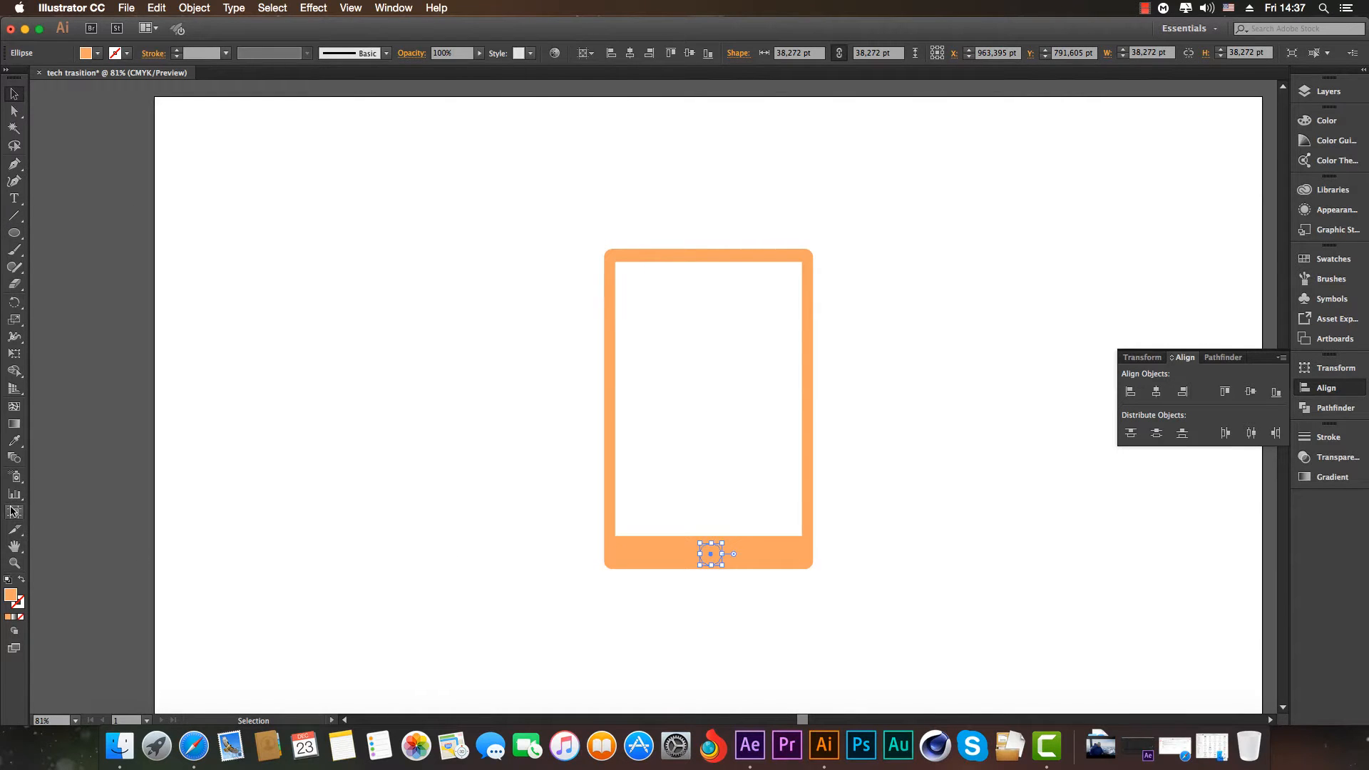
{"action": "left_click", "coordinate": [14, 440]}
{"action": "left_click", "coordinate": [457, 456]}
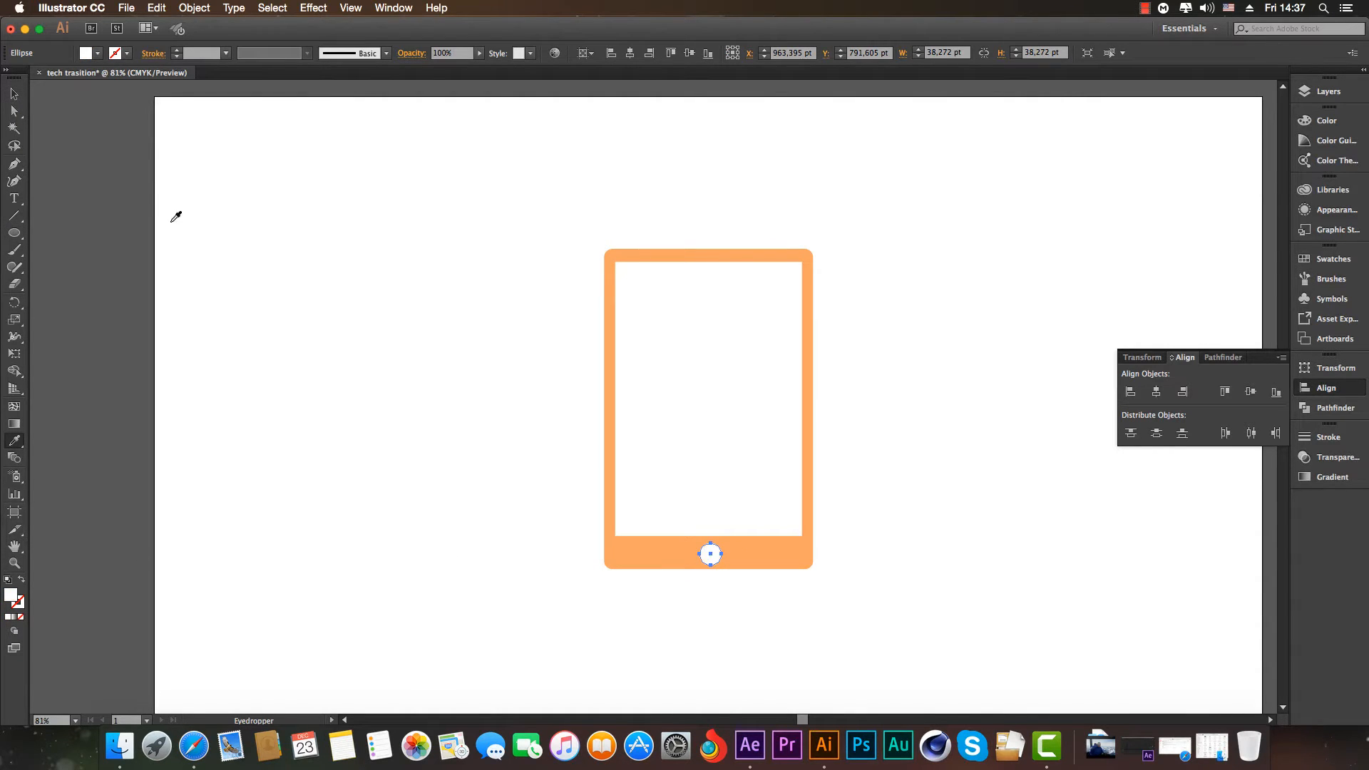
{"action": "left_click", "coordinate": [14, 94]}
{"action": "left_click", "coordinate": [623, 397]}
{"action": "left_click", "coordinate": [528, 511]}
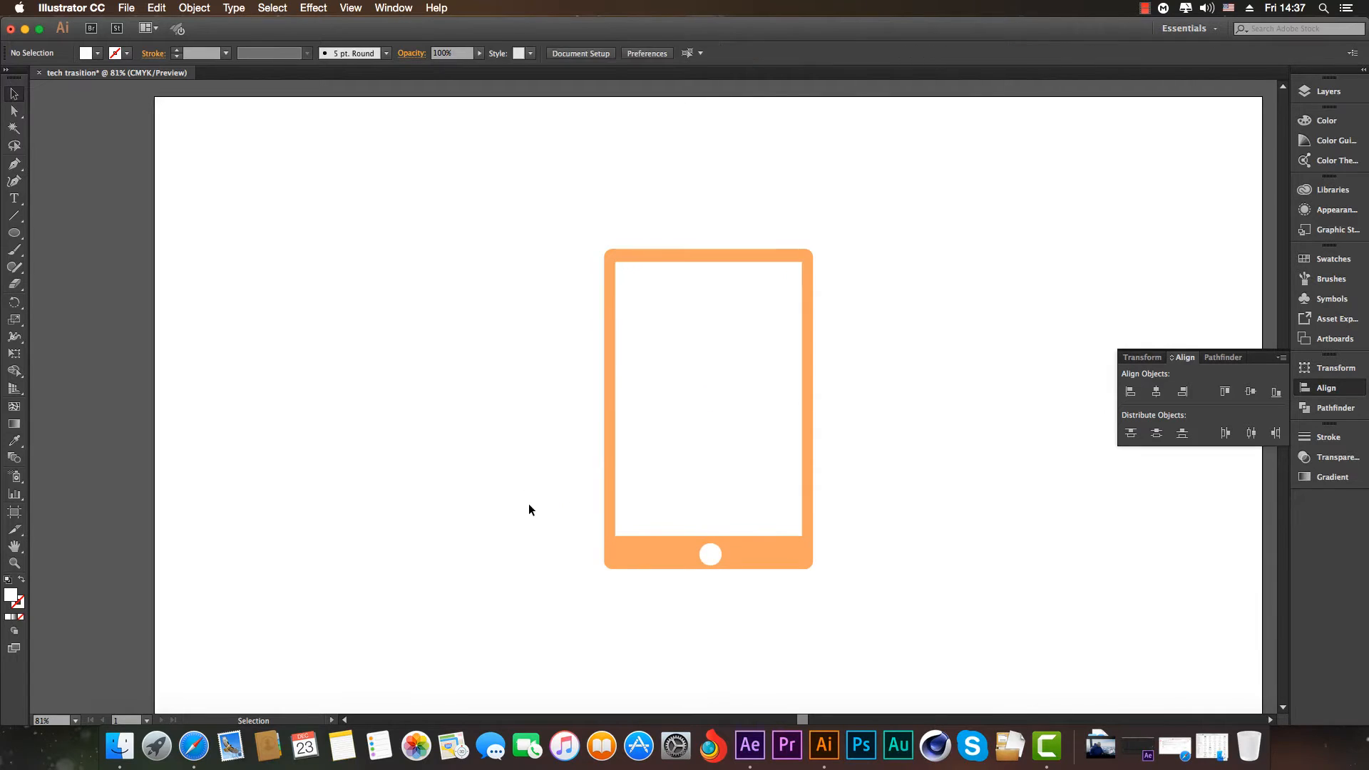
Centre the home-button circle and the phone's rectangles horizontally.
{"action": "left_click", "coordinate": [710, 554]}
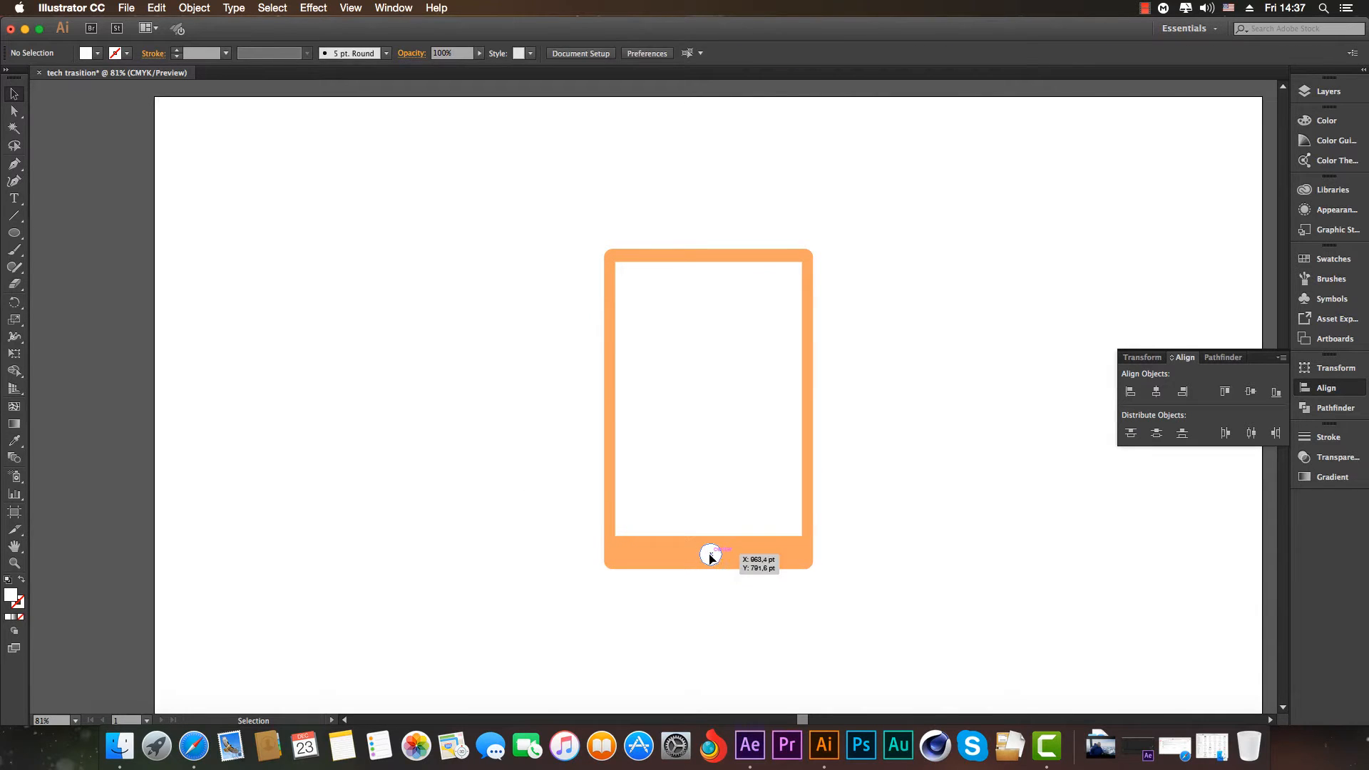
{"action": "left_click", "coordinate": [1155, 391]}
{"action": "left_click", "coordinate": [989, 426]}
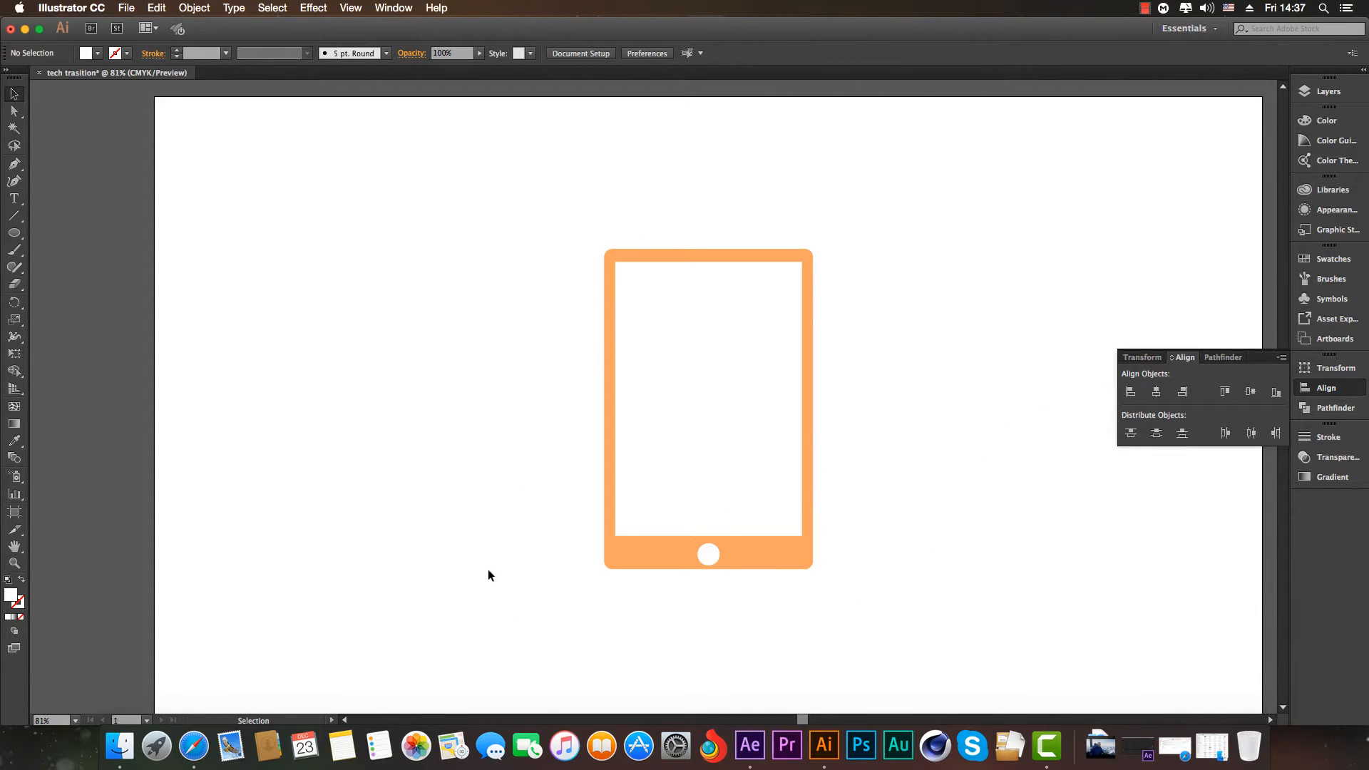
{"action": "left_click_drag", "start_coordinate": [477, 554], "coordinate": [852, 319]}
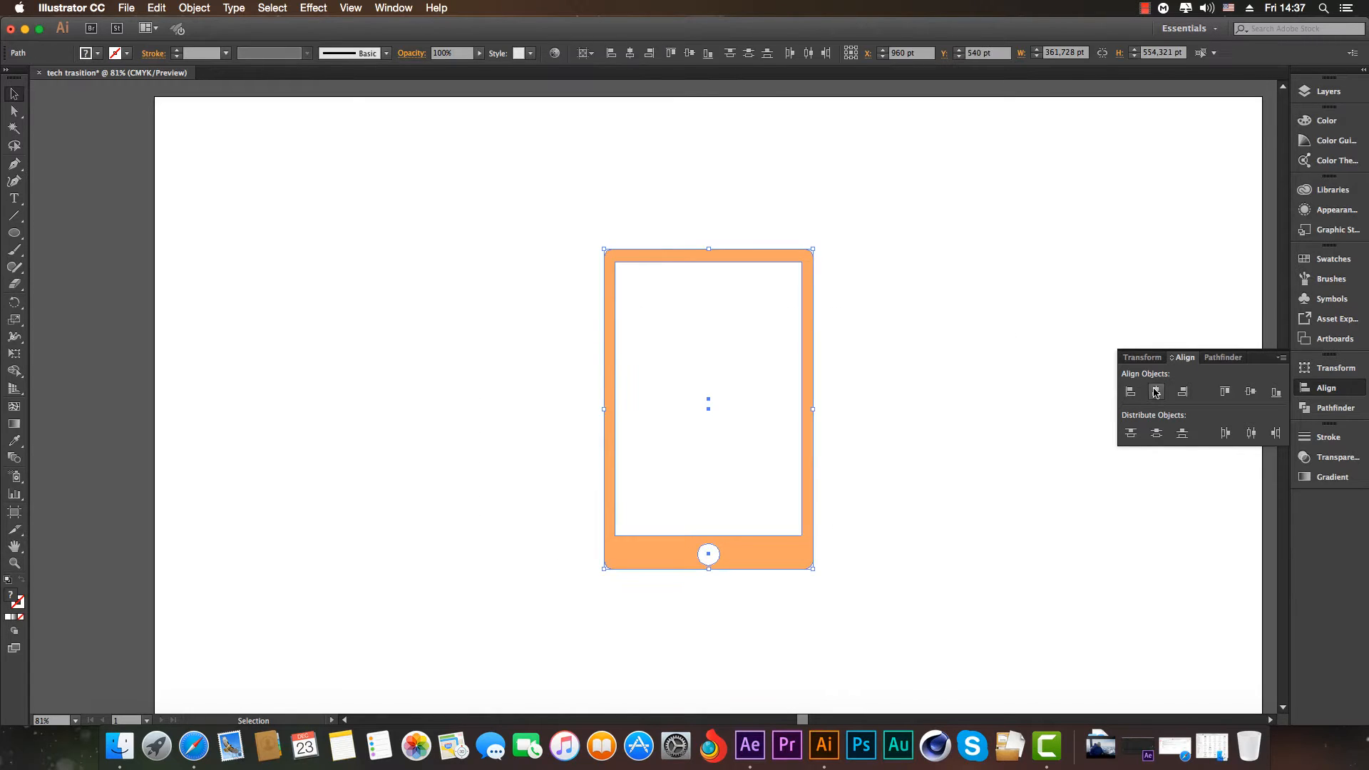
{"action": "left_click", "coordinate": [1156, 391]}
{"action": "left_click", "coordinate": [938, 351]}
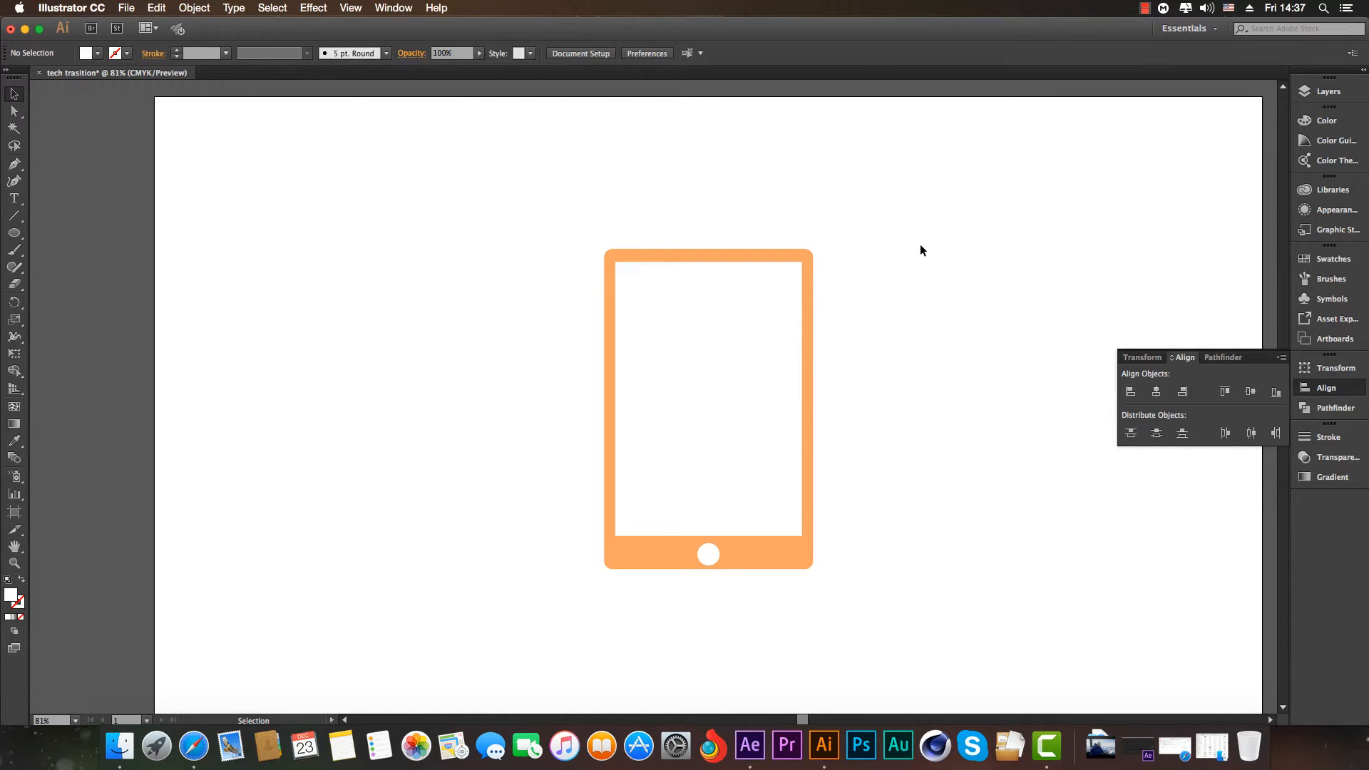
Rename the layer holding the phone artwork as "phone".
{"action": "left_click", "coordinate": [1327, 92]}
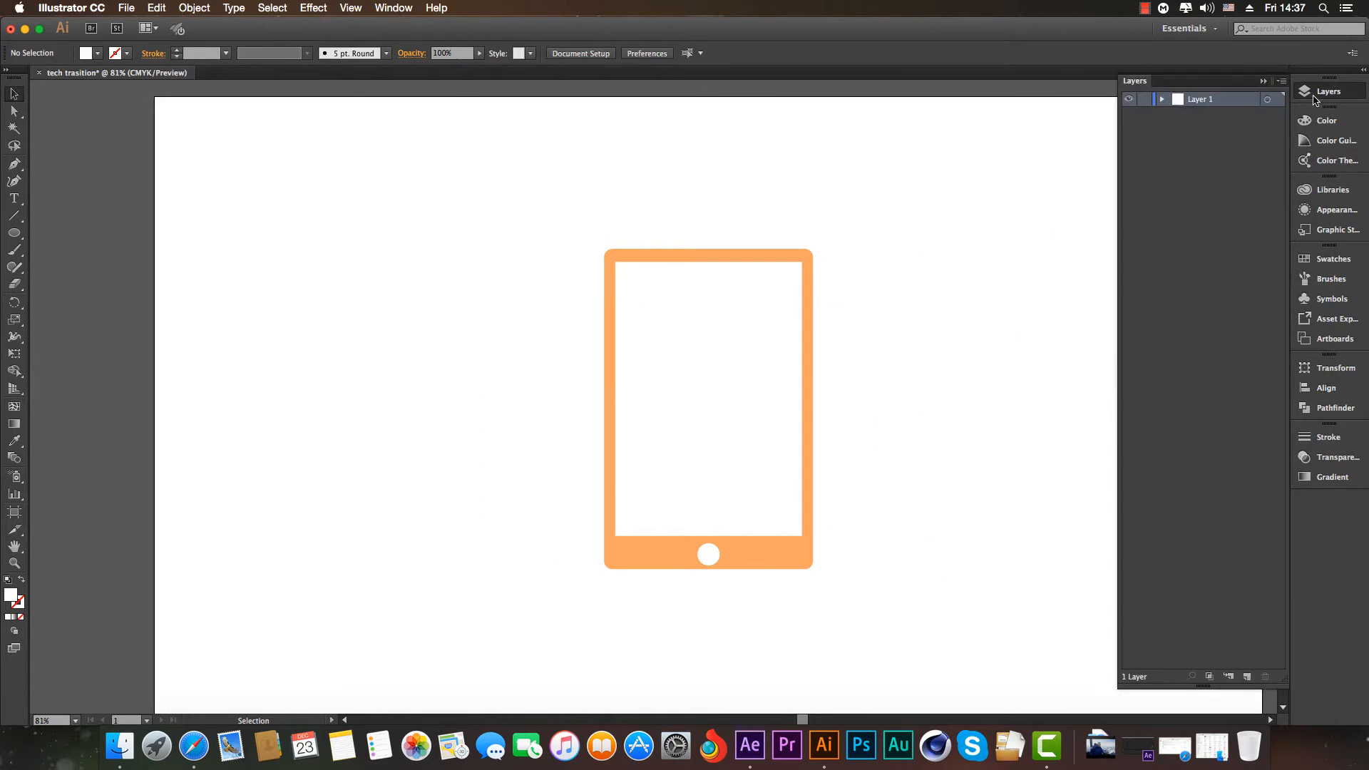
{"action": "double_click", "coordinate": [1200, 100]}
{"action": "type", "text": "phone"}
{"action": "key", "text": "Return"}
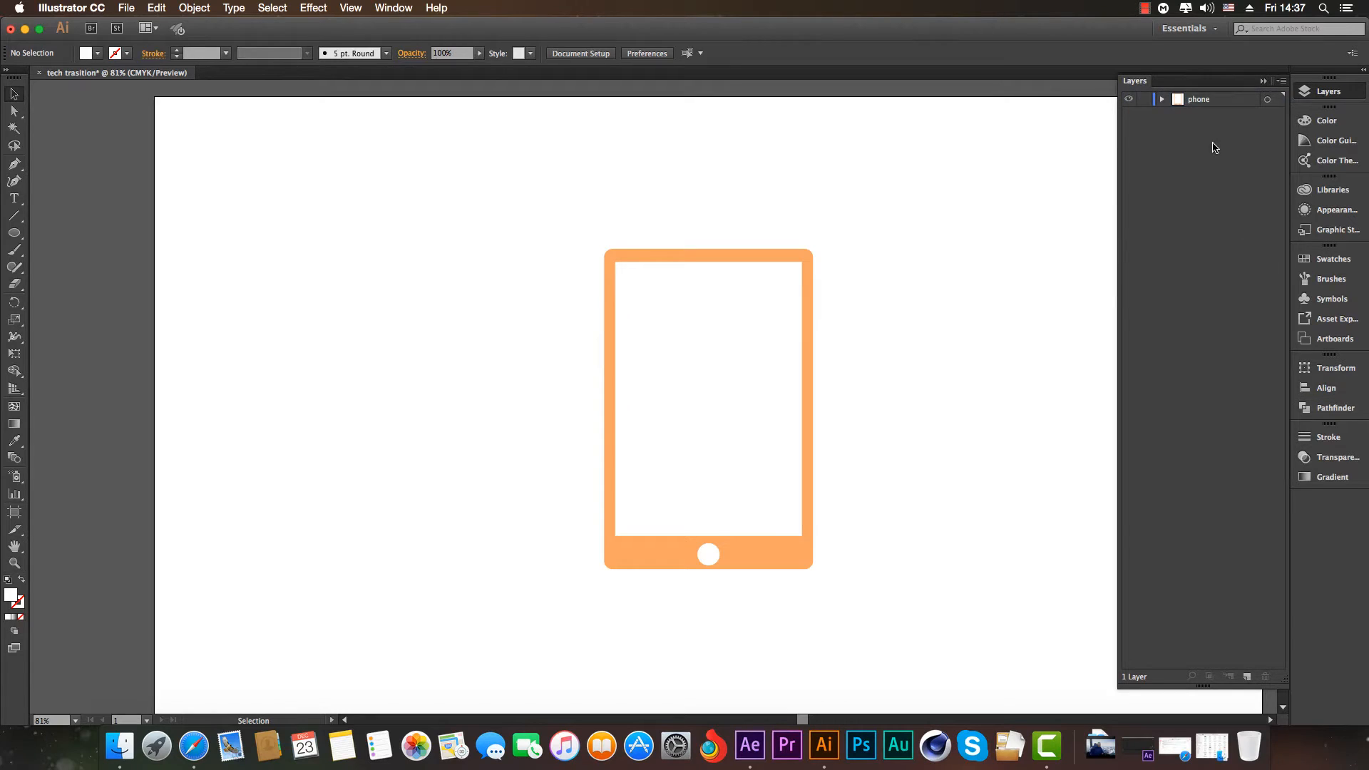
Add a new layer named "leptop" above the phone layer and hide the phone layer.
{"action": "left_click", "coordinate": [1247, 676]}
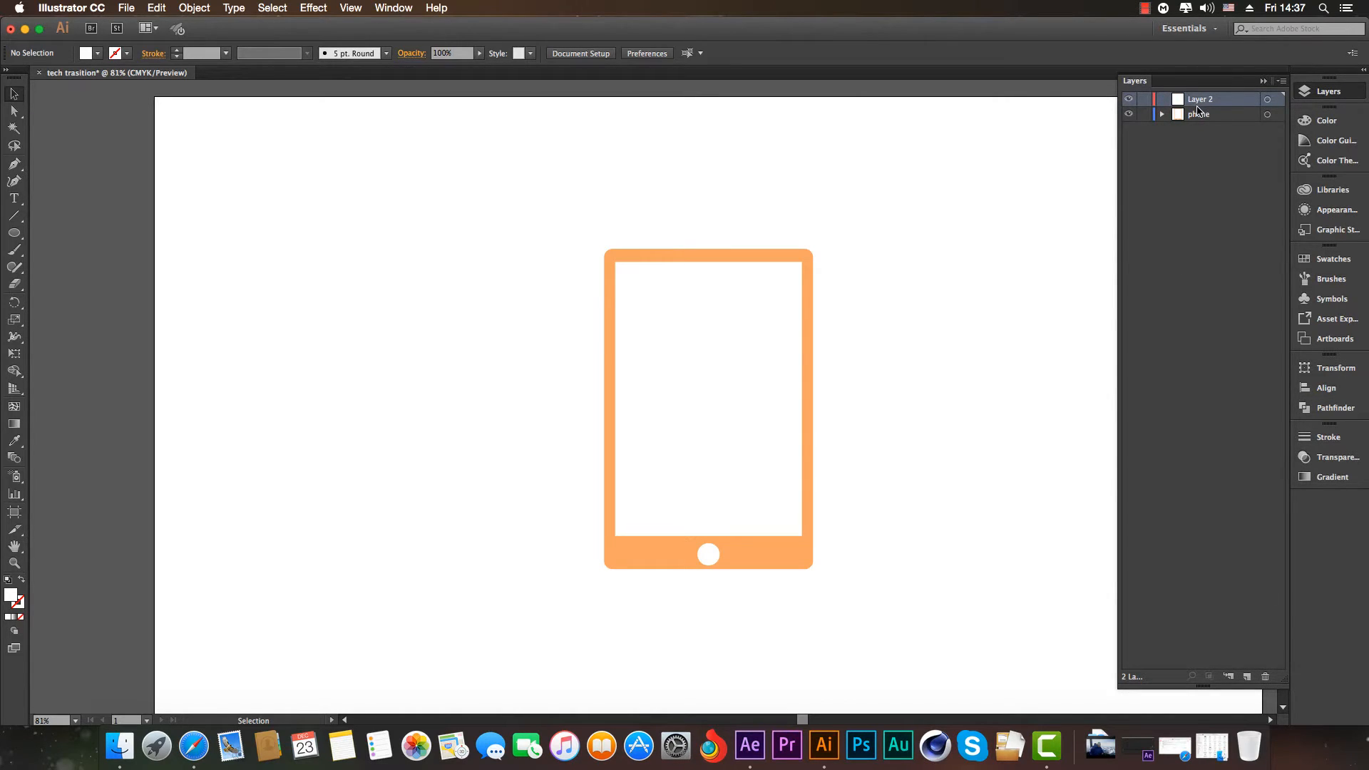
{"action": "double_click", "coordinate": [1192, 100]}
{"action": "key", "text": "BackSpace"}
{"action": "key", "text": "Return"}
{"action": "left_click", "coordinate": [1129, 114]}
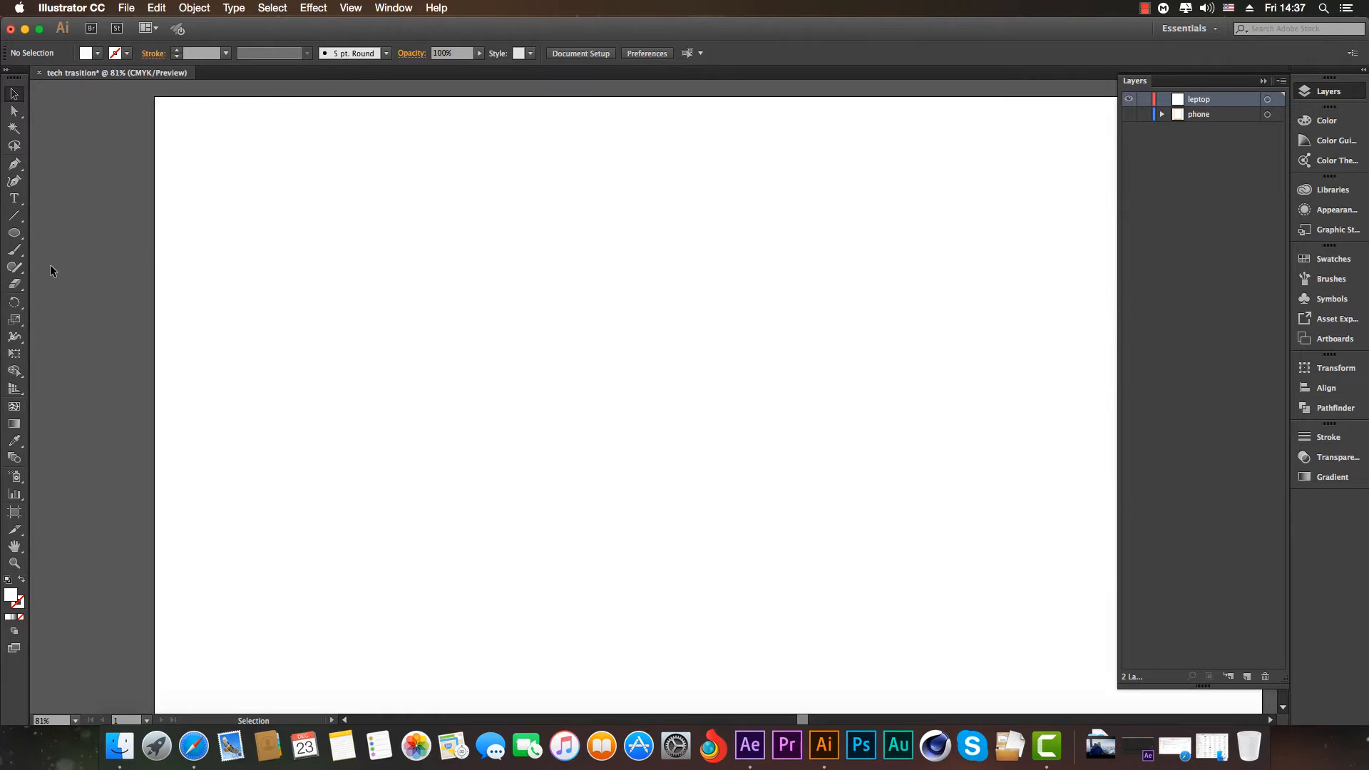
Draw a rectangle about 900 by 536 pt for the laptop screen on the leptop layer and place it near the artboard's centre.
{"action": "left_click_drag", "start_coordinate": [18, 235], "coordinate": [68, 229]}
{"action": "mouse_move", "coordinate": [437, 285]}
{"action": "left_mouse_down"}
{"action": "mouse_move", "coordinate": [749, 534]}
{"action": "mouse_move", "coordinate": [919, 568]}
{"action": "mouse_move", "coordinate": [958, 595]}
{"action": "left_mouse_up"}
{"action": "left_click", "coordinate": [15, 93]}
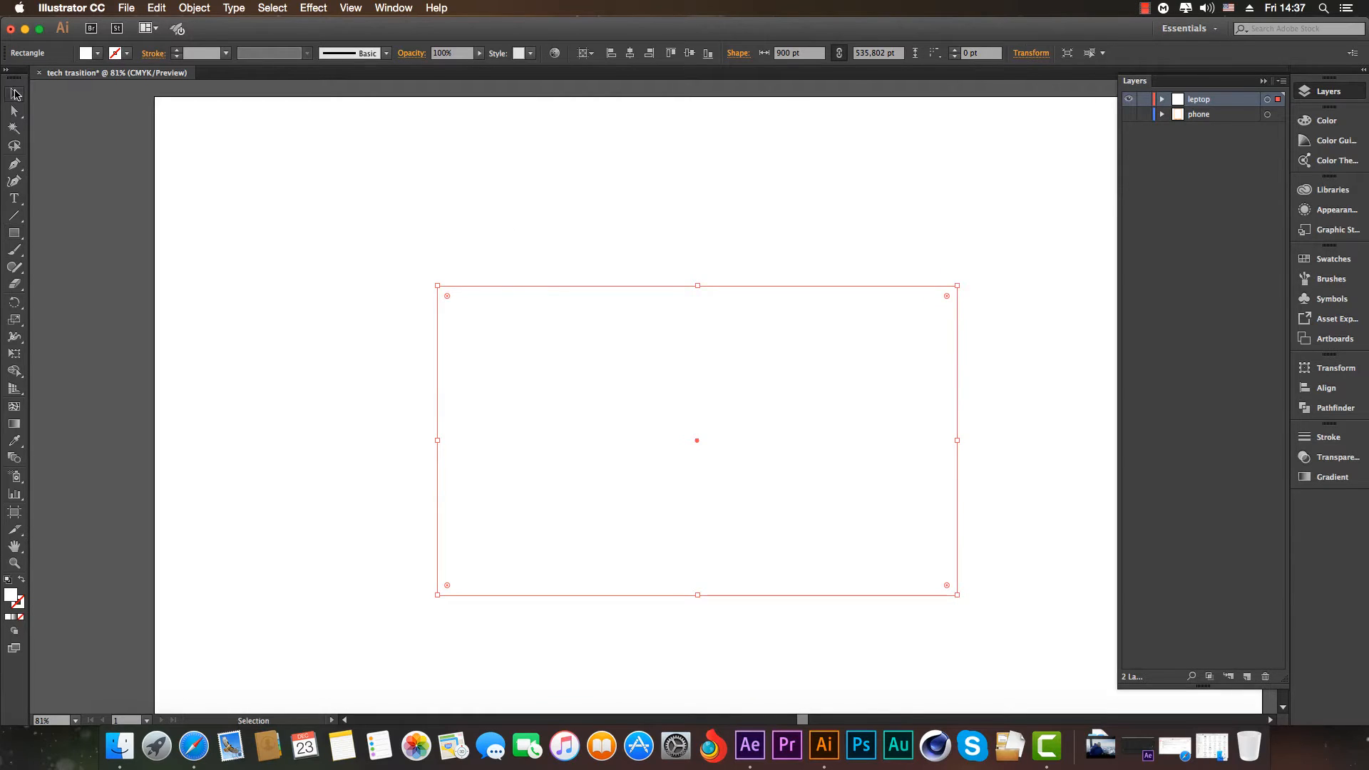
{"action": "left_click", "coordinate": [313, 203]}
{"action": "left_click_drag", "start_coordinate": [630, 363], "coordinate": [614, 323]}
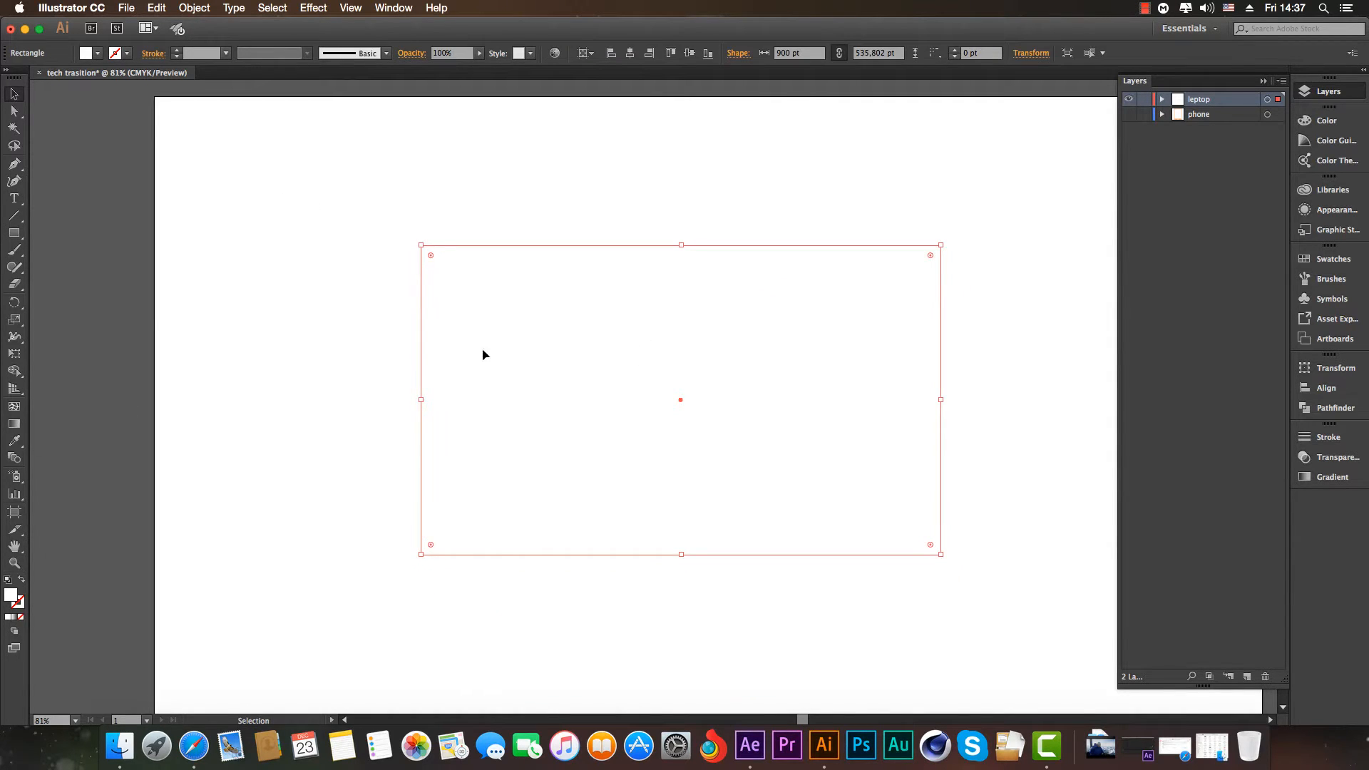
Fill the laptop rectangle with the phone's orange using the Eyedropper, showing the phone layer only while sampling.
{"action": "left_click", "coordinate": [1128, 114]}
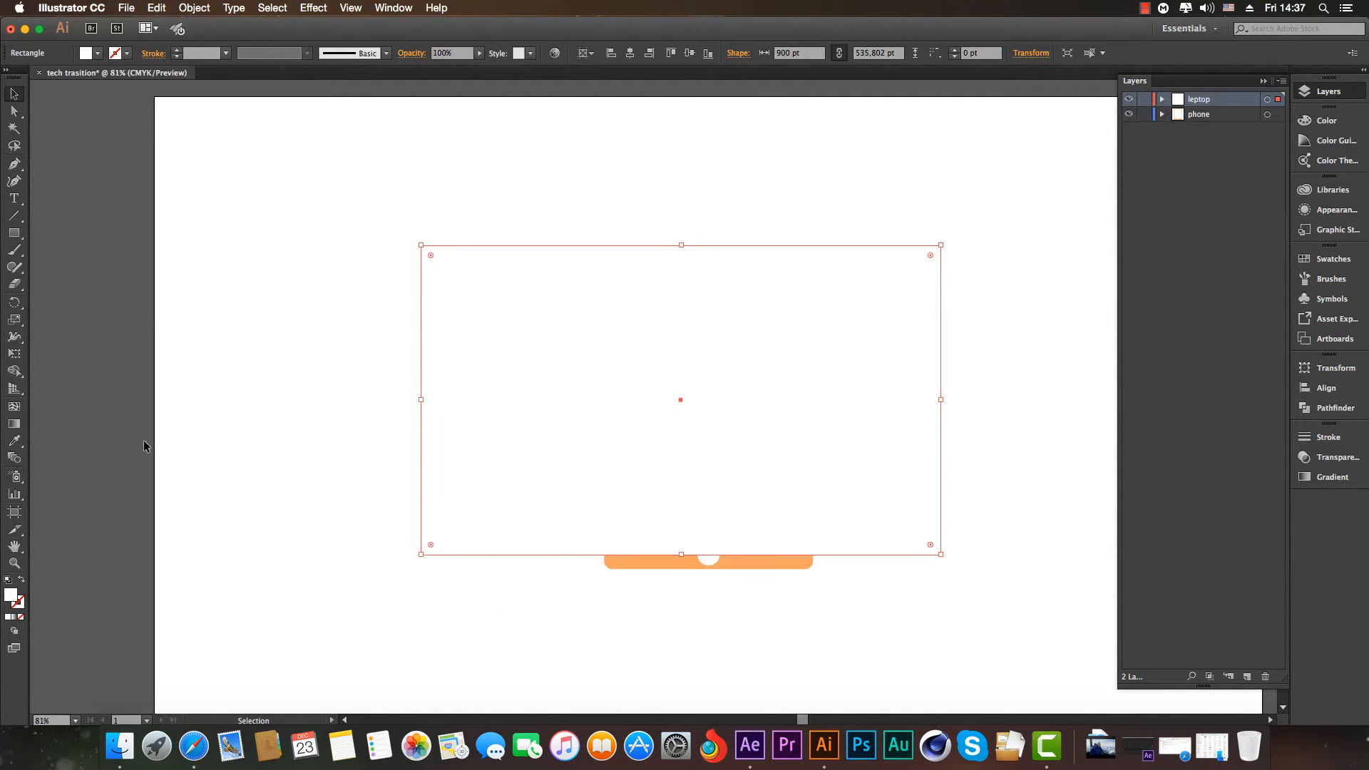
{"action": "left_click", "coordinate": [15, 442]}
{"action": "left_click", "coordinate": [793, 561]}
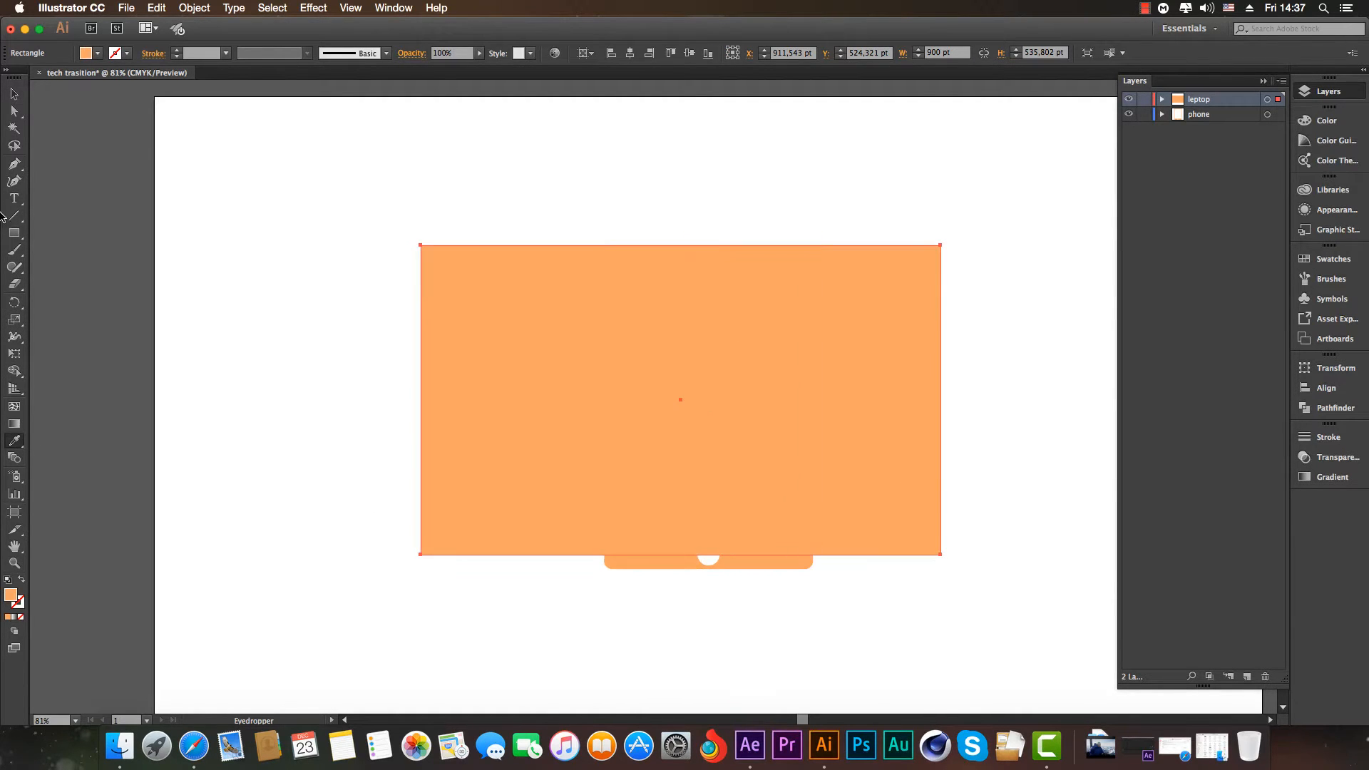
{"action": "left_click", "coordinate": [15, 94]}
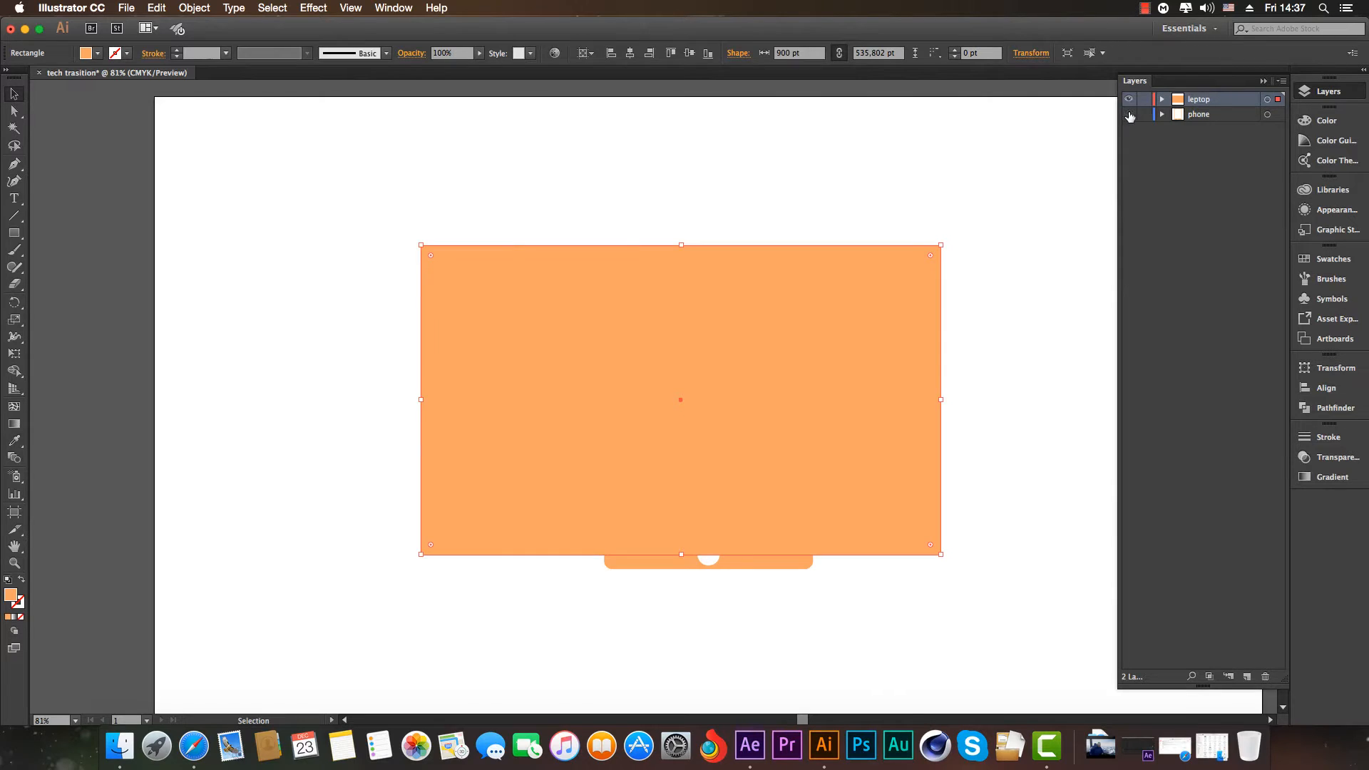
{"action": "left_click", "coordinate": [1128, 114]}
{"action": "left_click", "coordinate": [964, 225]}
{"action": "left_click_drag", "start_coordinate": [737, 338], "coordinate": [750, 347]}
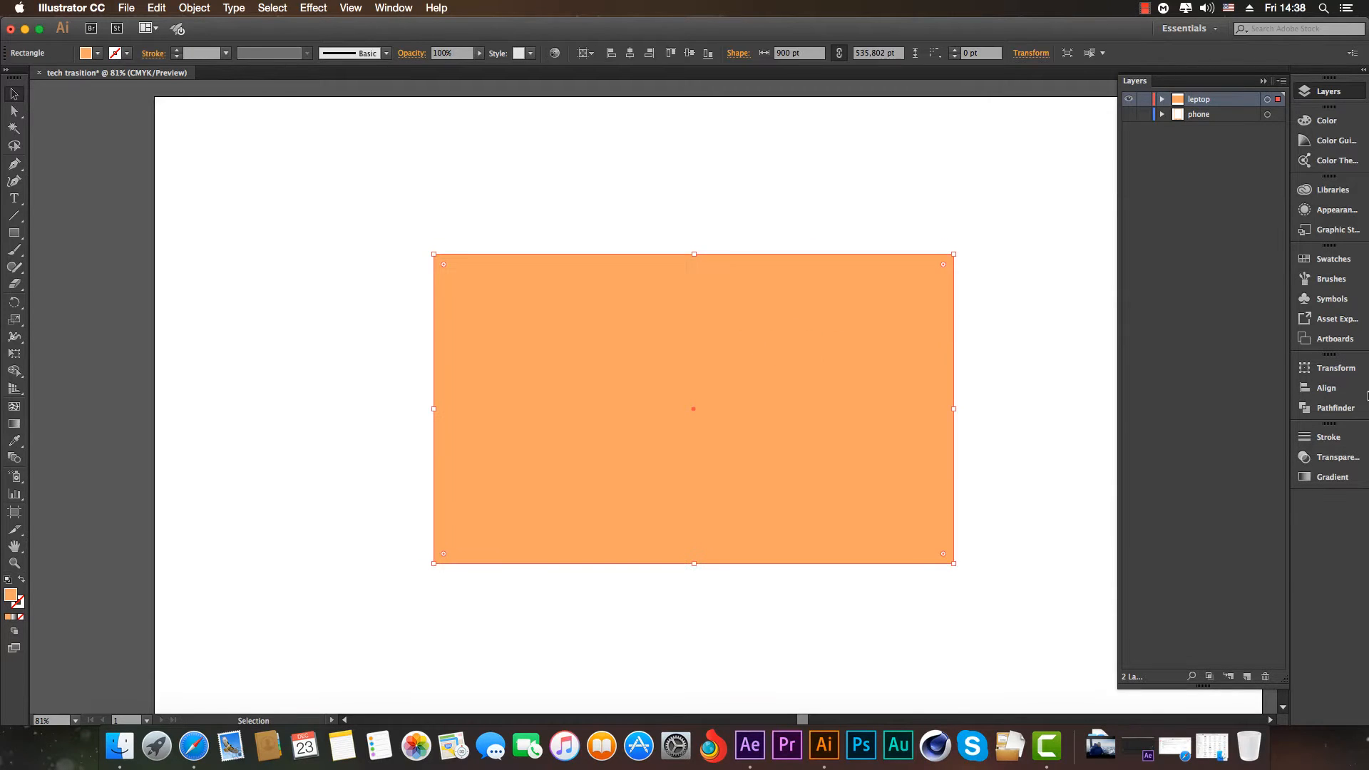
Centre the orange rectangle horizontally on the artboard.
{"action": "left_click", "coordinate": [1326, 389]}
{"action": "left_click", "coordinate": [1182, 392]}
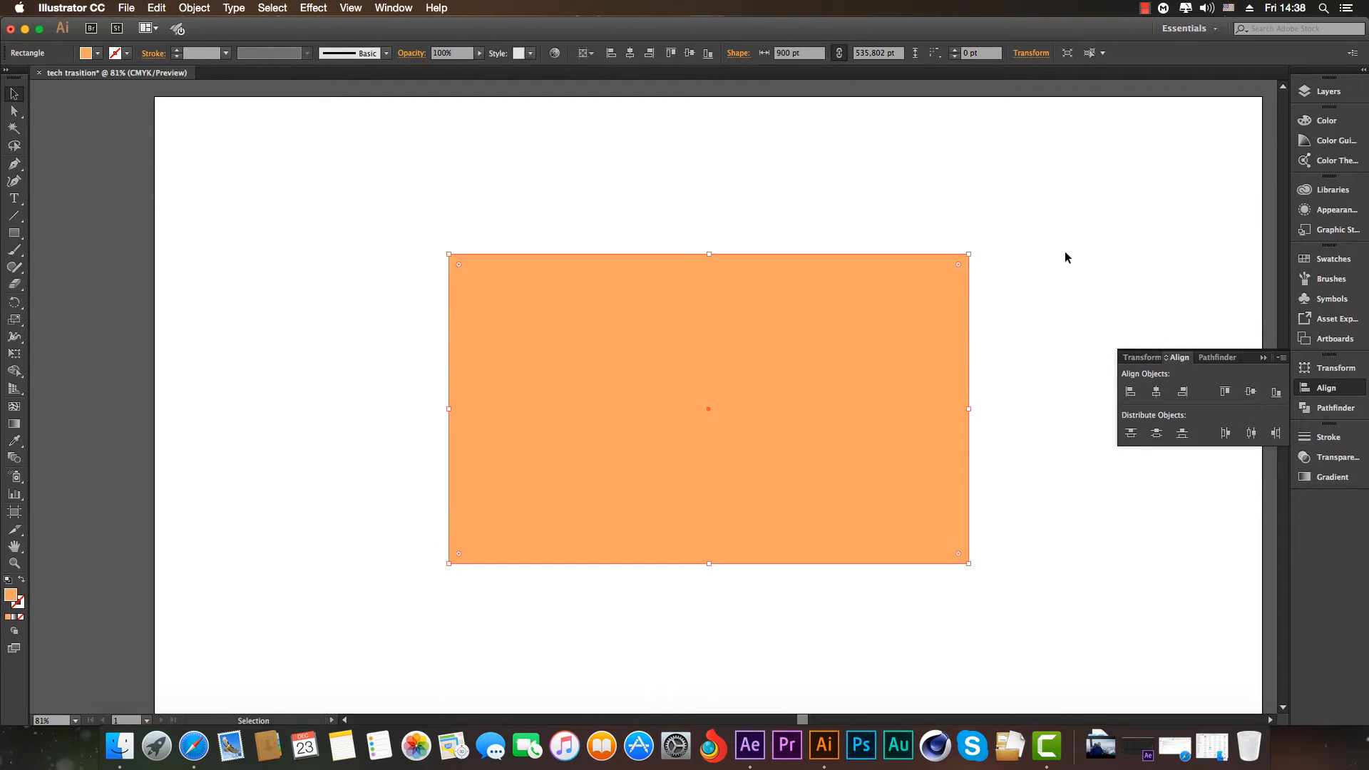
{"action": "left_click", "coordinate": [1054, 234]}
Round only the two upper corners of the orange rectangle slightly.
{"action": "left_click", "coordinate": [823, 310]}
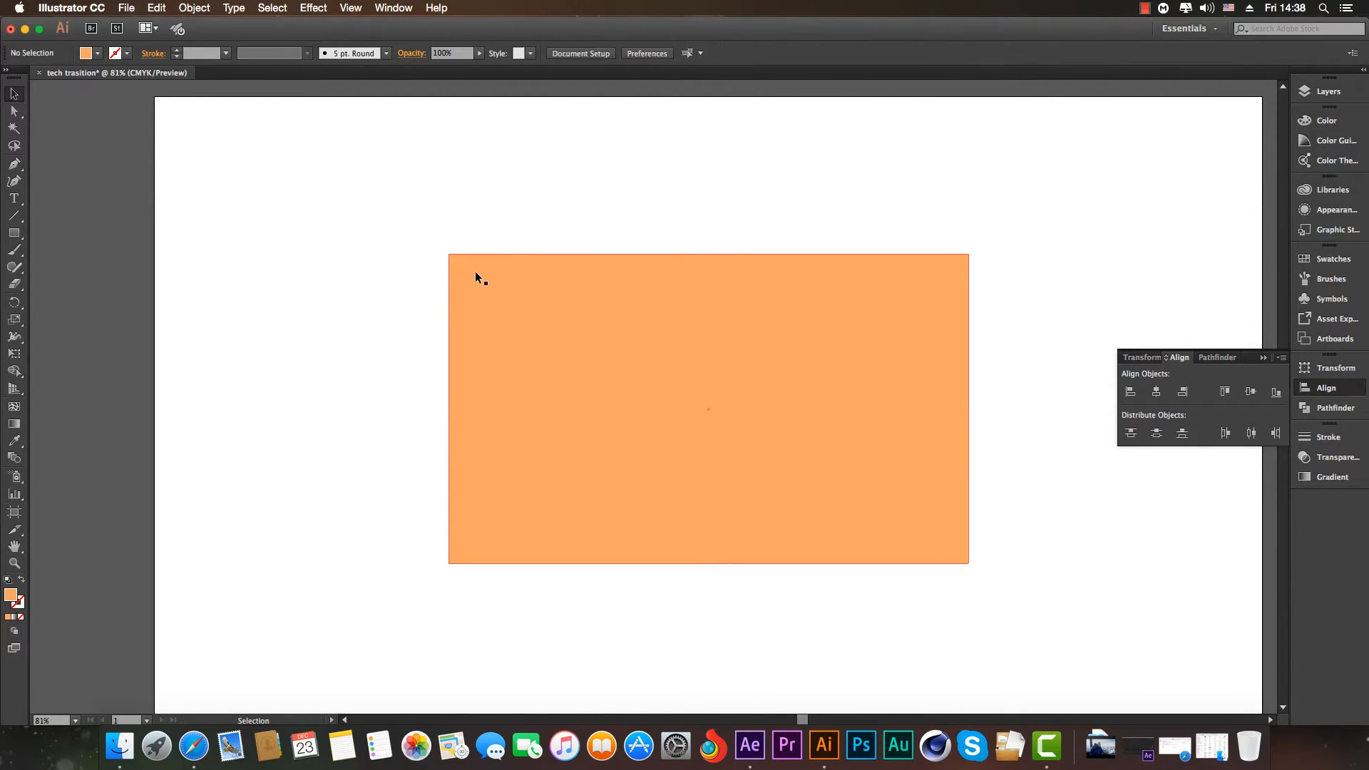
{"action": "key", "text": "a"}
{"action": "left_click", "coordinate": [410, 227]}
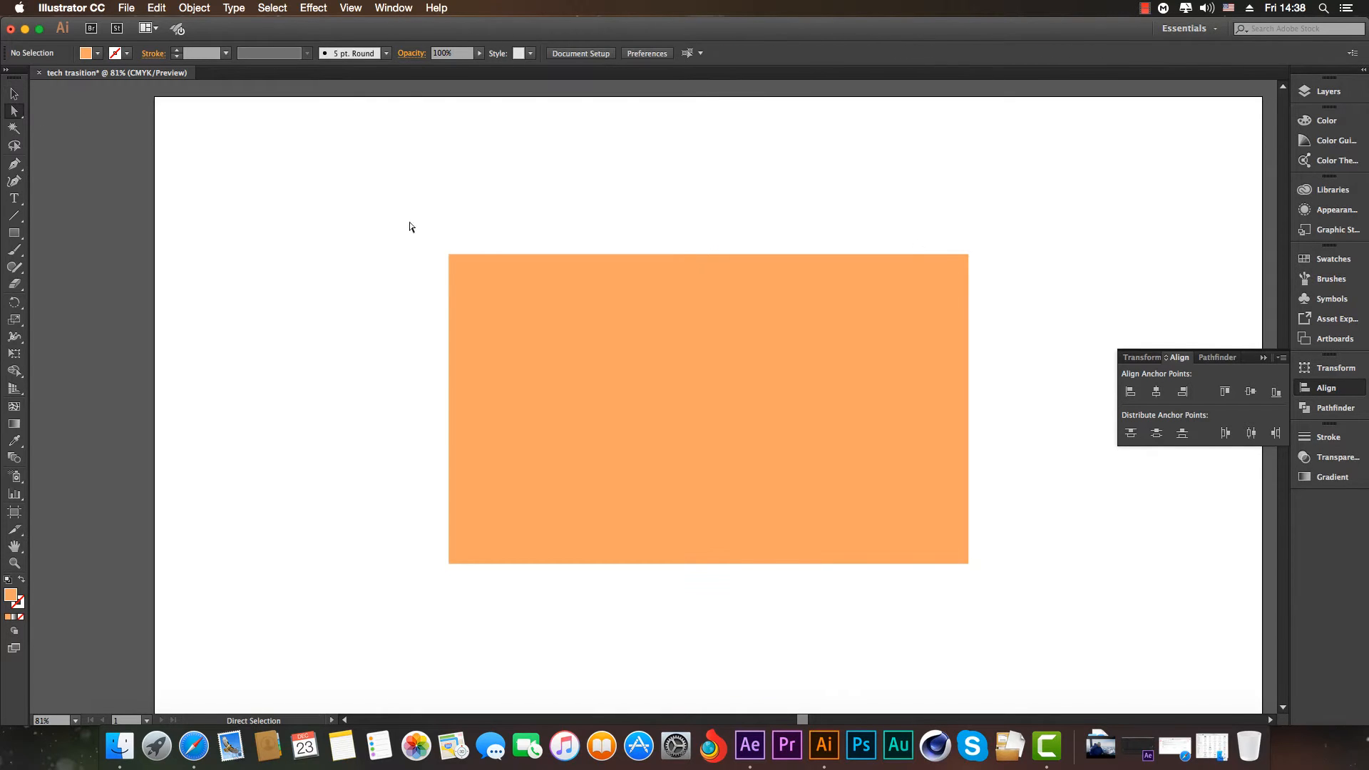
{"action": "left_click", "coordinate": [15, 114]}
{"action": "left_click", "coordinate": [449, 254]}
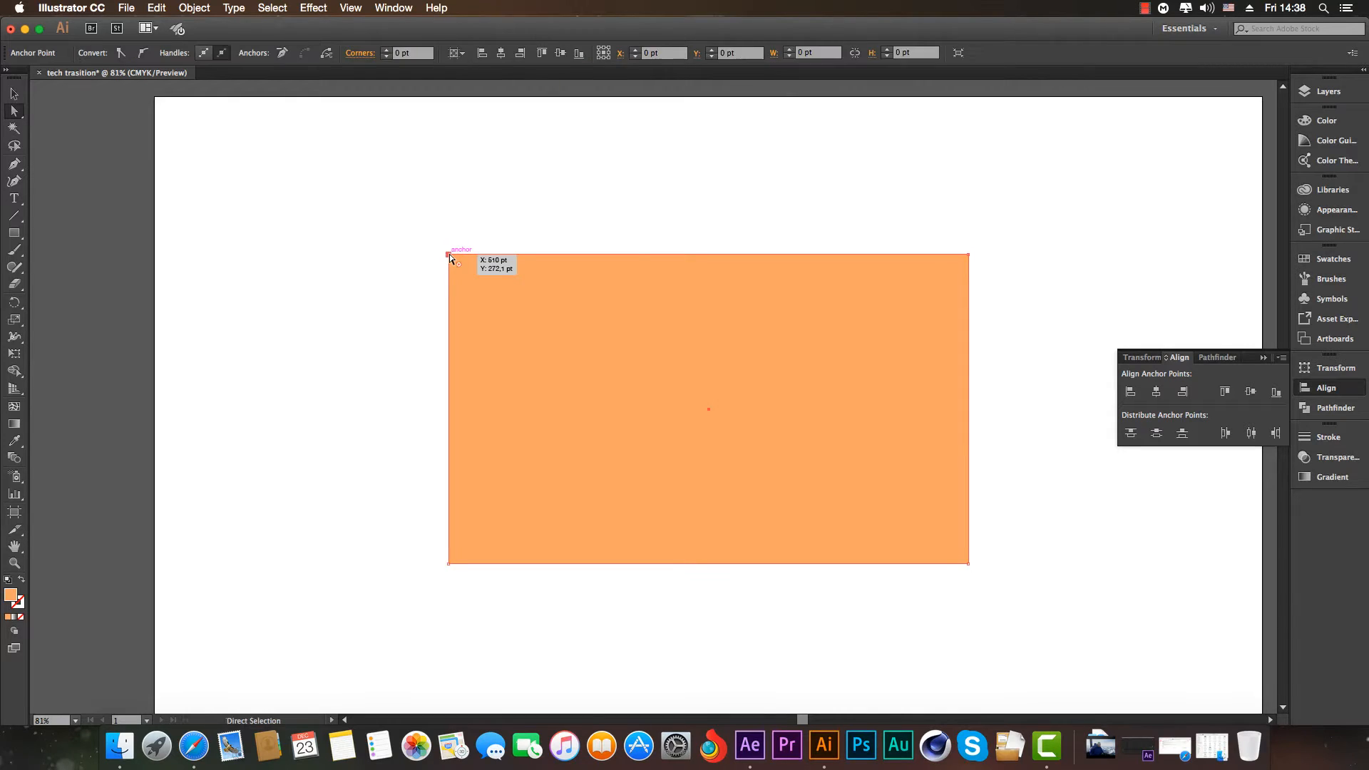
{"action": "left_click", "coordinate": [968, 254], "text": "shift"}
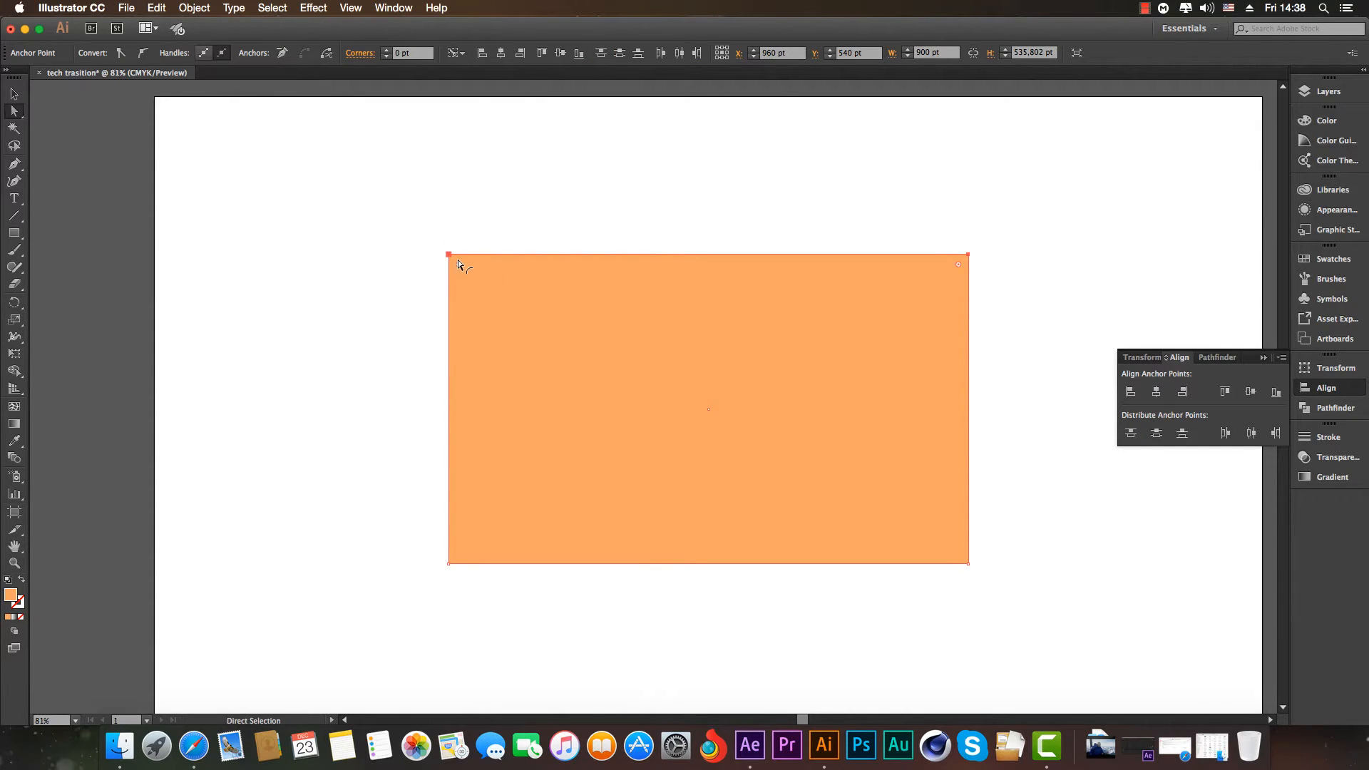
{"action": "left_click_drag", "start_coordinate": [460, 265], "coordinate": [460, 263]}
{"action": "left_click", "coordinate": [14, 93]}
{"action": "left_click", "coordinate": [332, 195]}
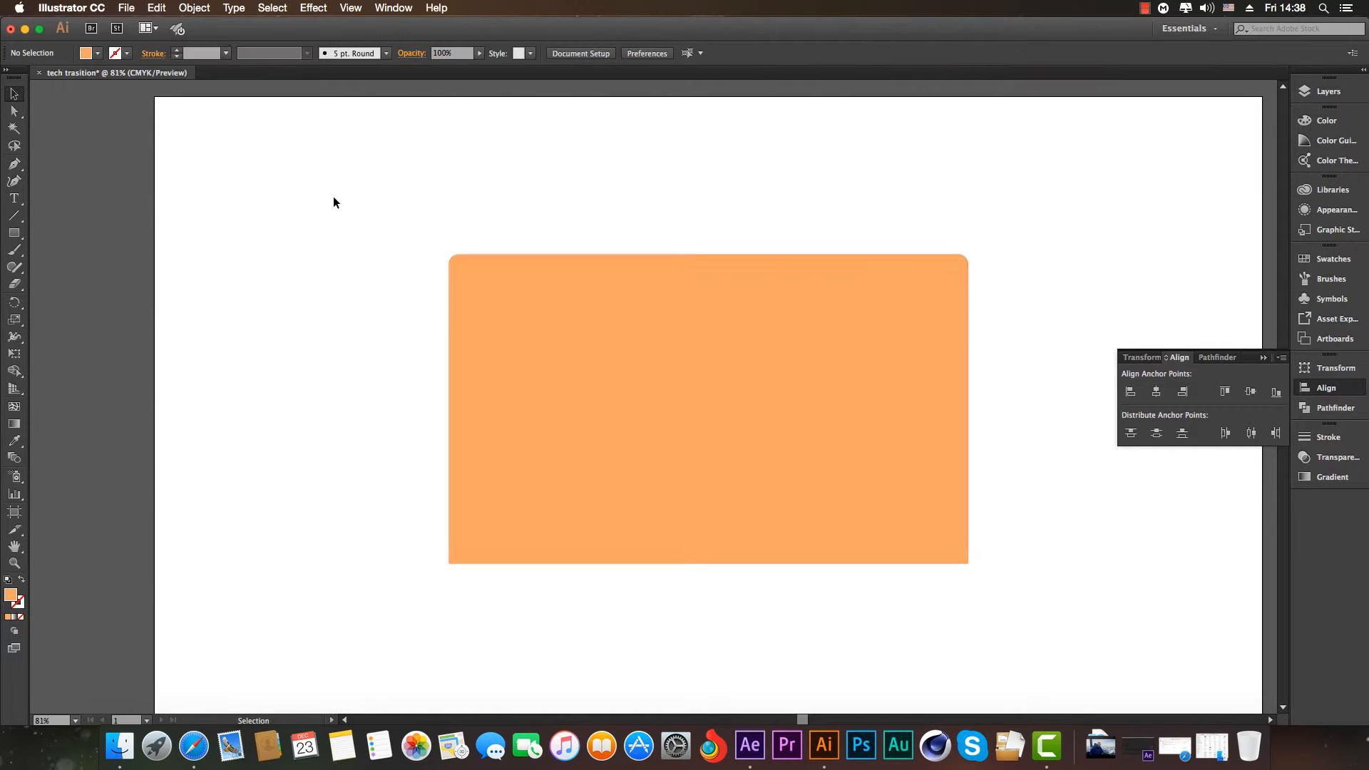
Draw an inner display rectangle about 846 by 489 pt inside the orange one and fill it with white sampled from the artboard.
{"action": "left_click", "coordinate": [834, 364]}
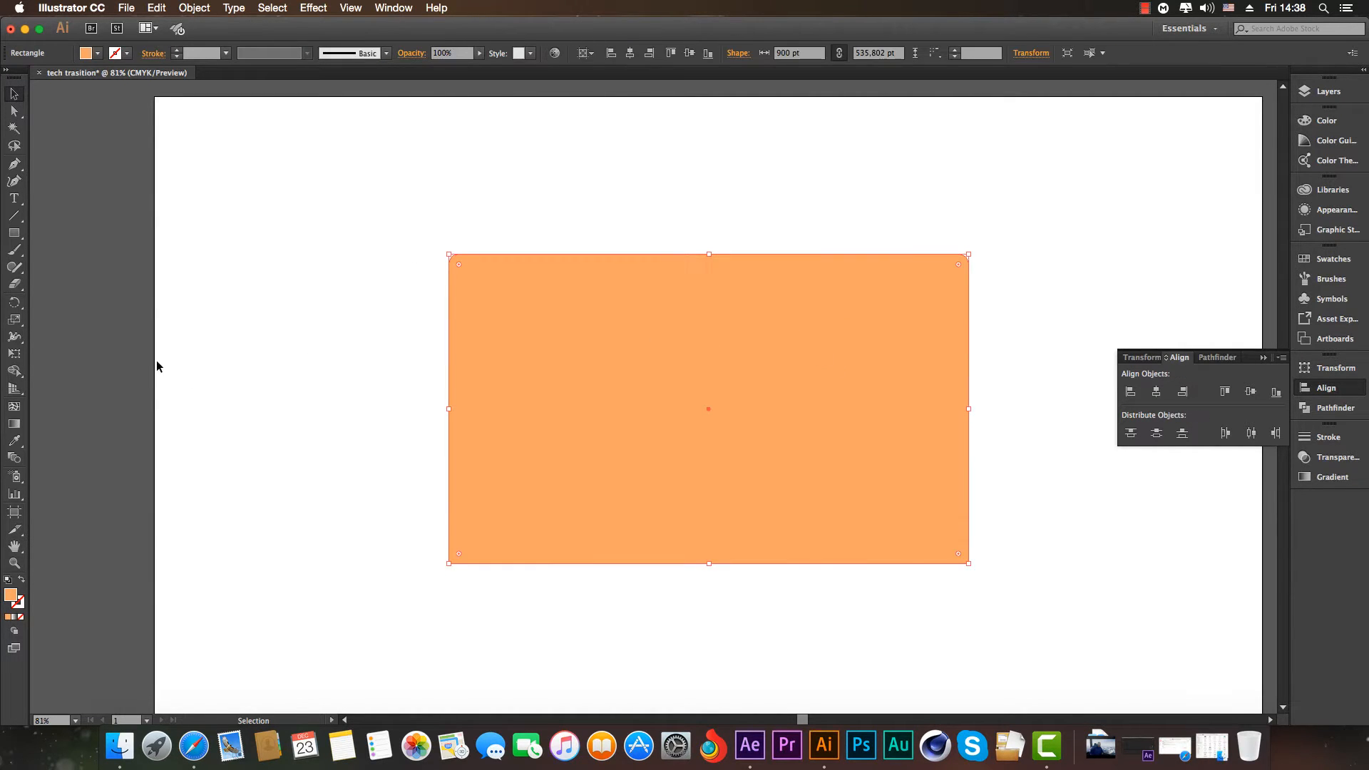
{"action": "left_click", "coordinate": [15, 232]}
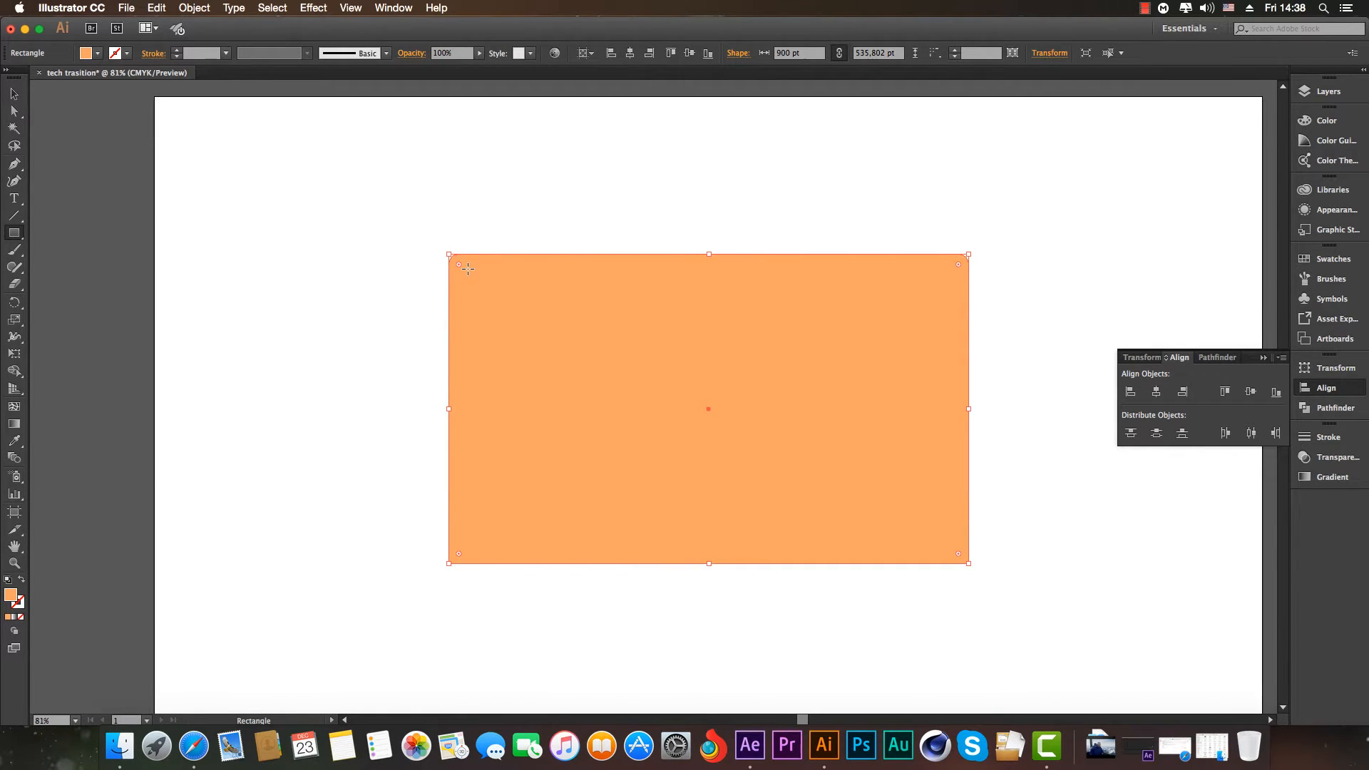
{"action": "left_click_drag", "start_coordinate": [466, 268], "coordinate": [955, 552]}
{"action": "left_click_drag", "start_coordinate": [955, 551], "coordinate": [955, 551]}
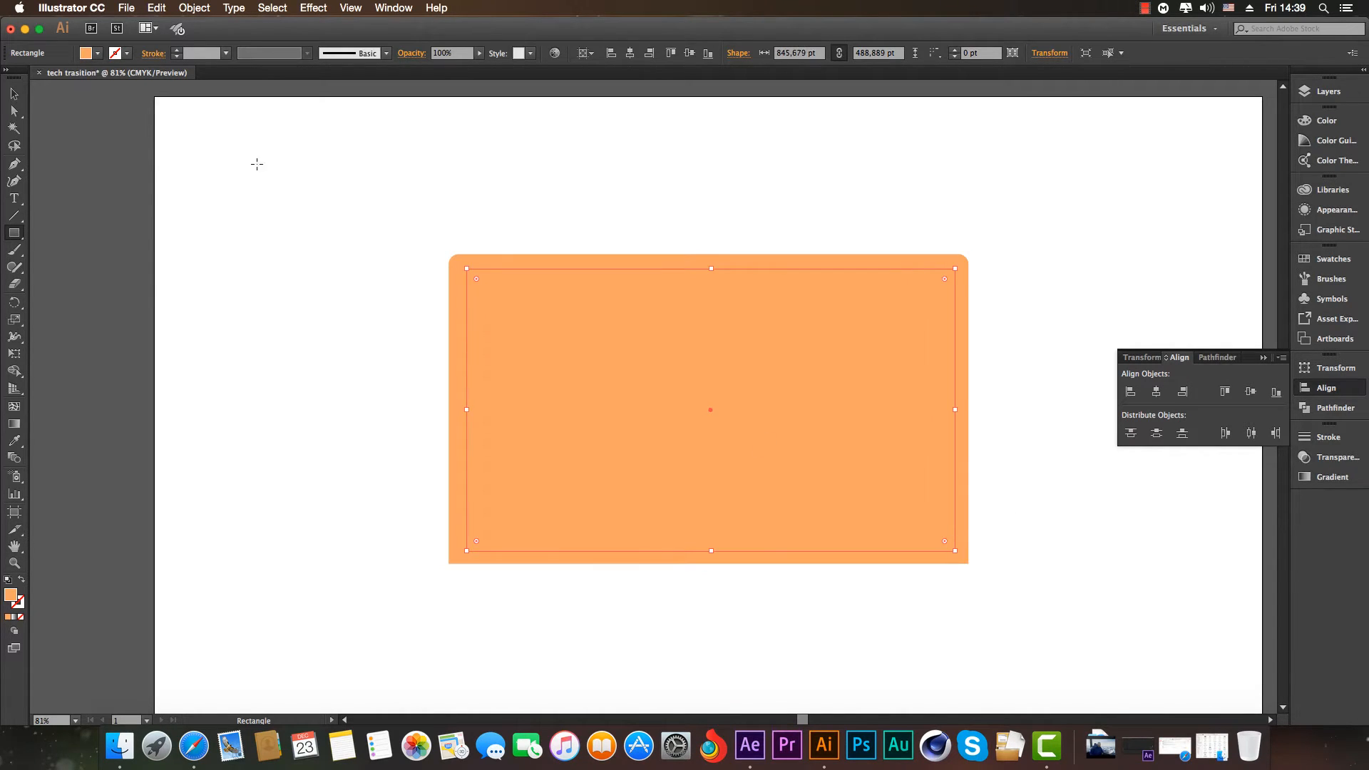
{"action": "left_click", "coordinate": [14, 441]}
{"action": "left_click", "coordinate": [266, 380]}
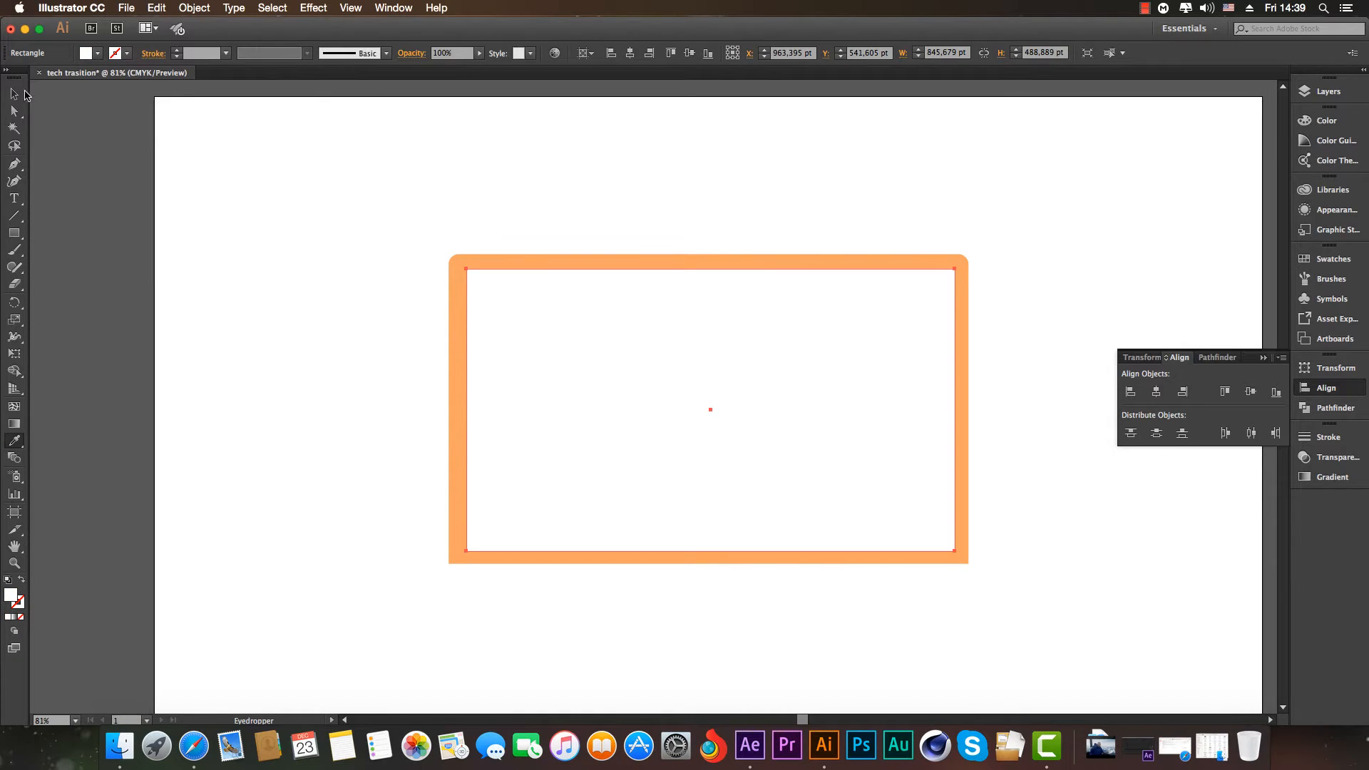
Centre the white display rectangle horizontally within the orange frame.
{"action": "left_click", "coordinate": [16, 94]}
{"action": "left_click_drag", "start_coordinate": [1017, 293], "coordinate": [824, 365]}
{"action": "left_click", "coordinate": [1184, 390]}
{"action": "left_click", "coordinate": [1054, 254]}
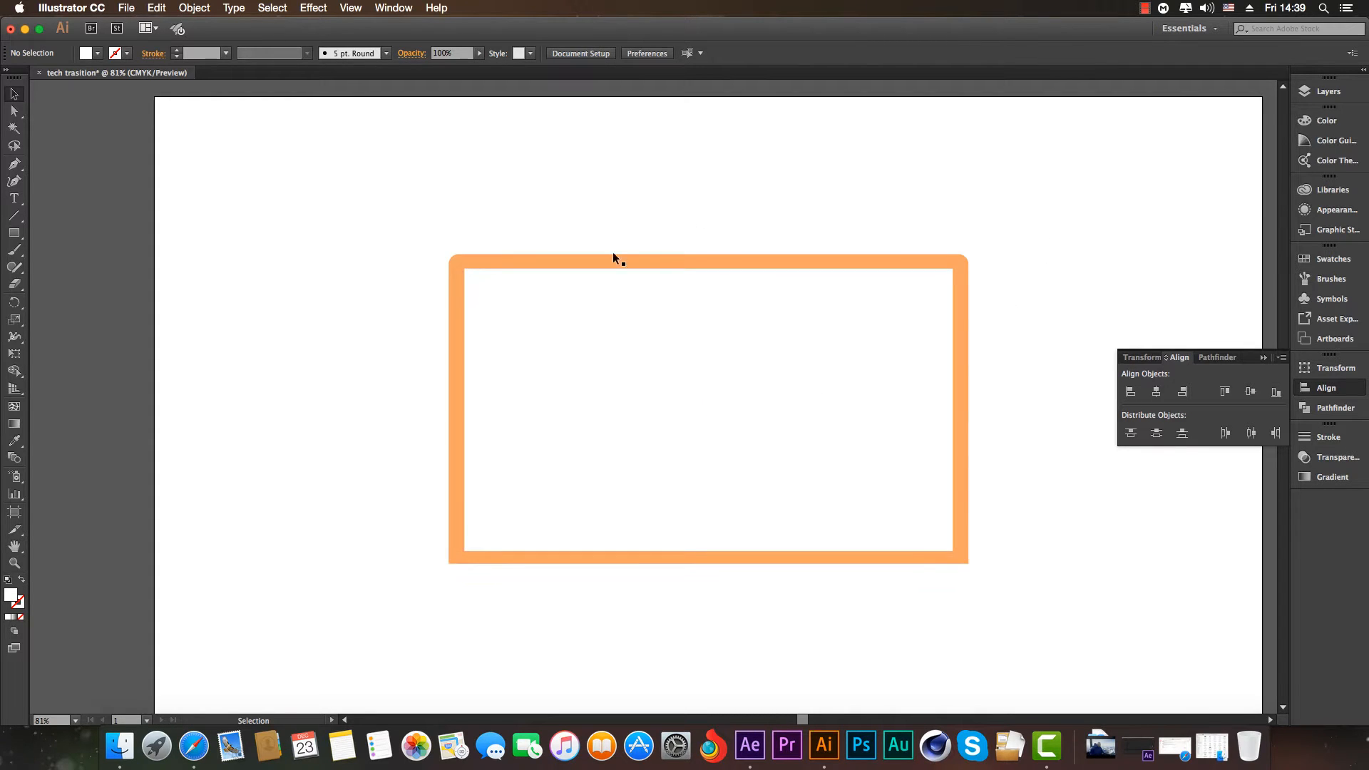
Draw an orange base bar about 978 by 89 pt just below the laptop screen and centre it horizontally.
{"action": "left_click_drag", "start_coordinate": [14, 232], "coordinate": [51, 238]}
{"action": "left_click_drag", "start_coordinate": [435, 568], "coordinate": [999, 618]}
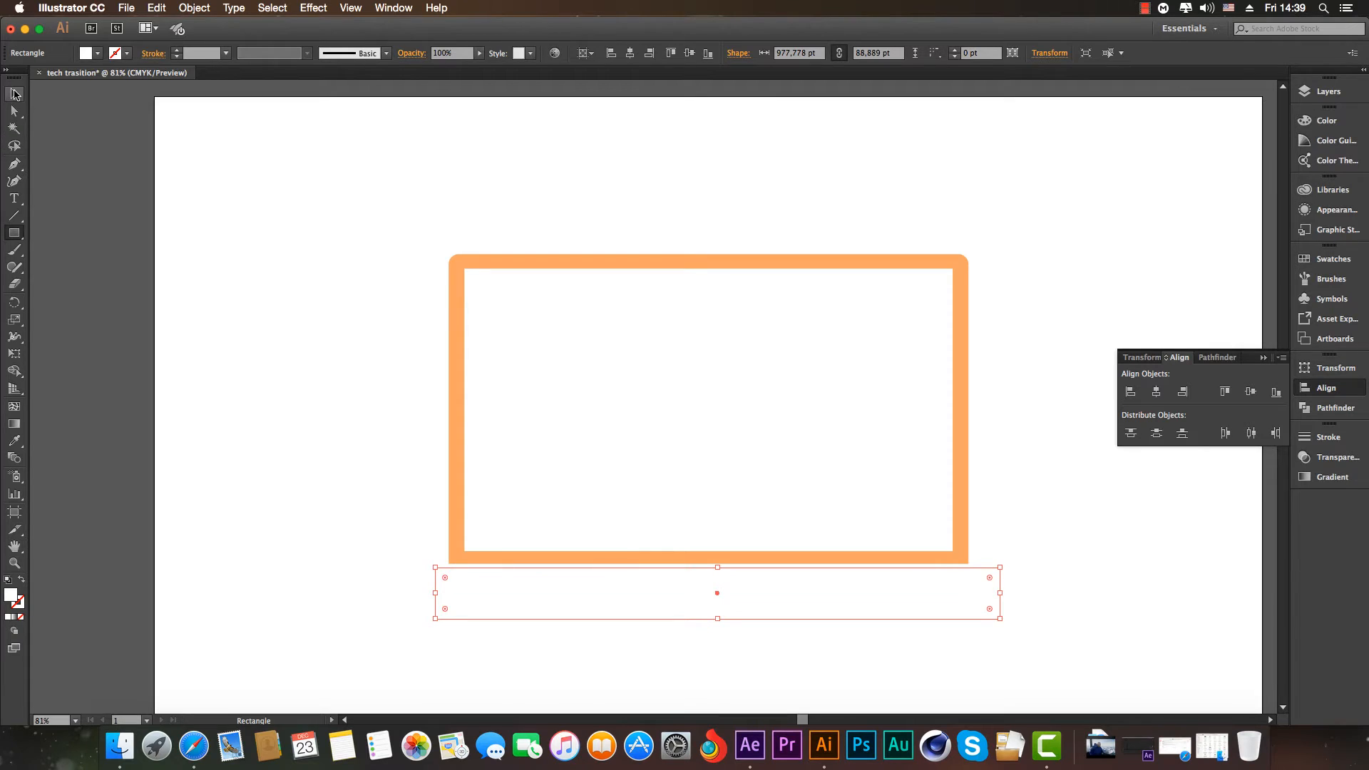
{"action": "left_click", "coordinate": [22, 443]}
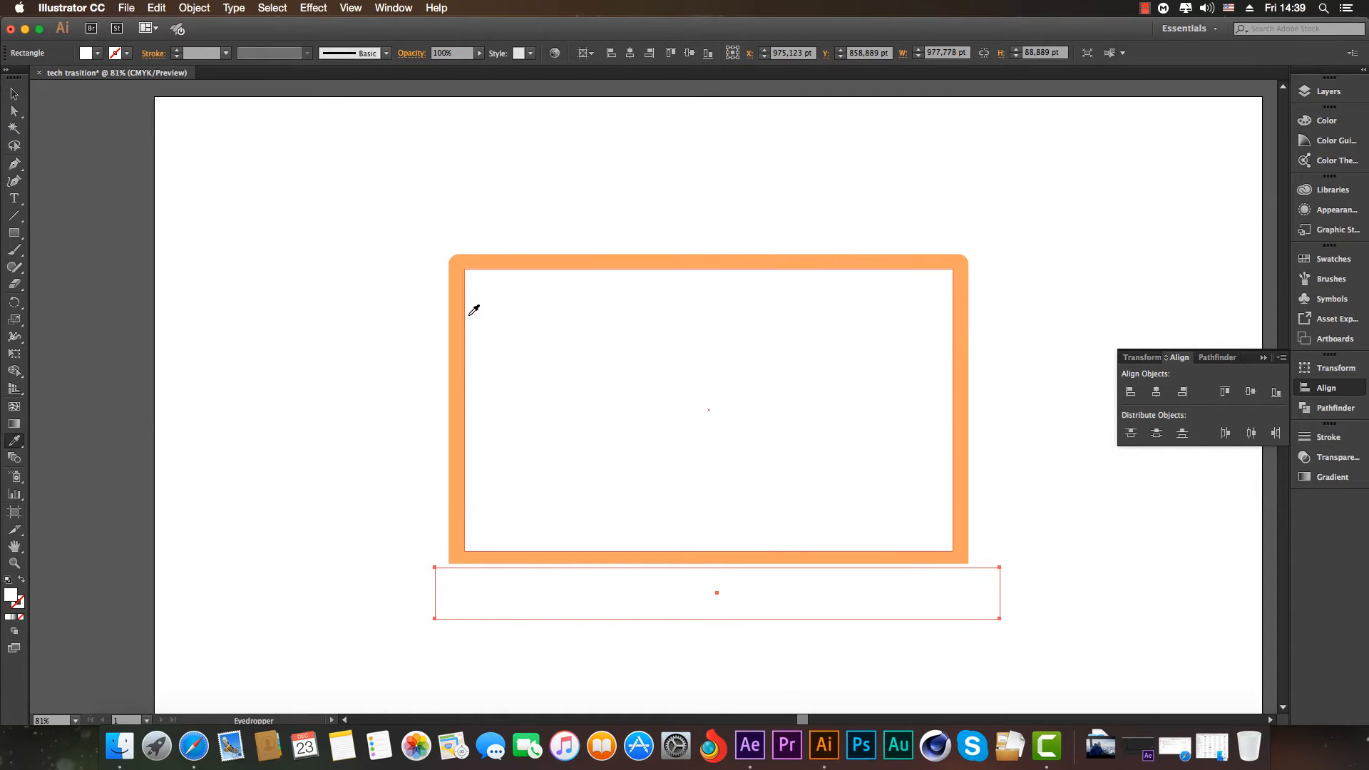
{"action": "left_click", "coordinate": [460, 295]}
{"action": "left_click", "coordinate": [14, 95]}
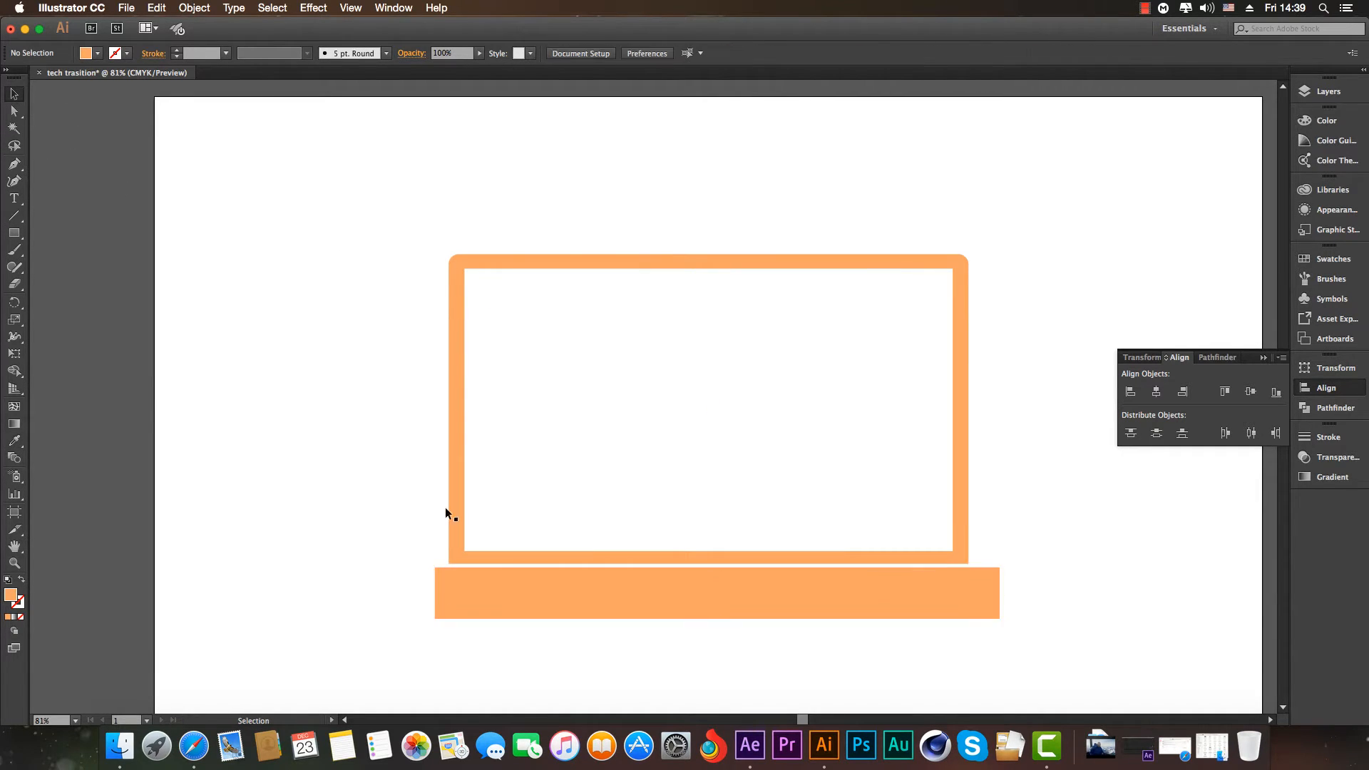
{"action": "left_click", "coordinate": [1156, 391]}
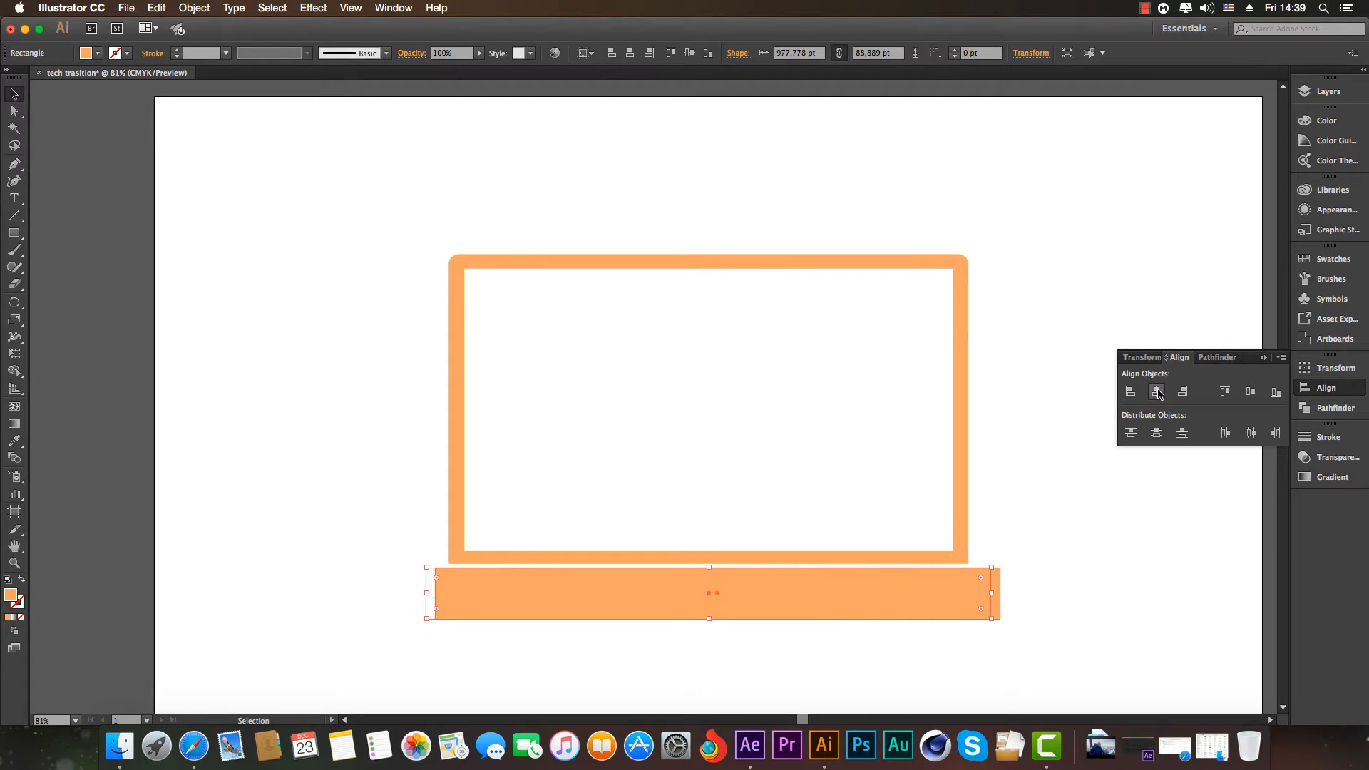
{"action": "left_click", "coordinate": [624, 696]}
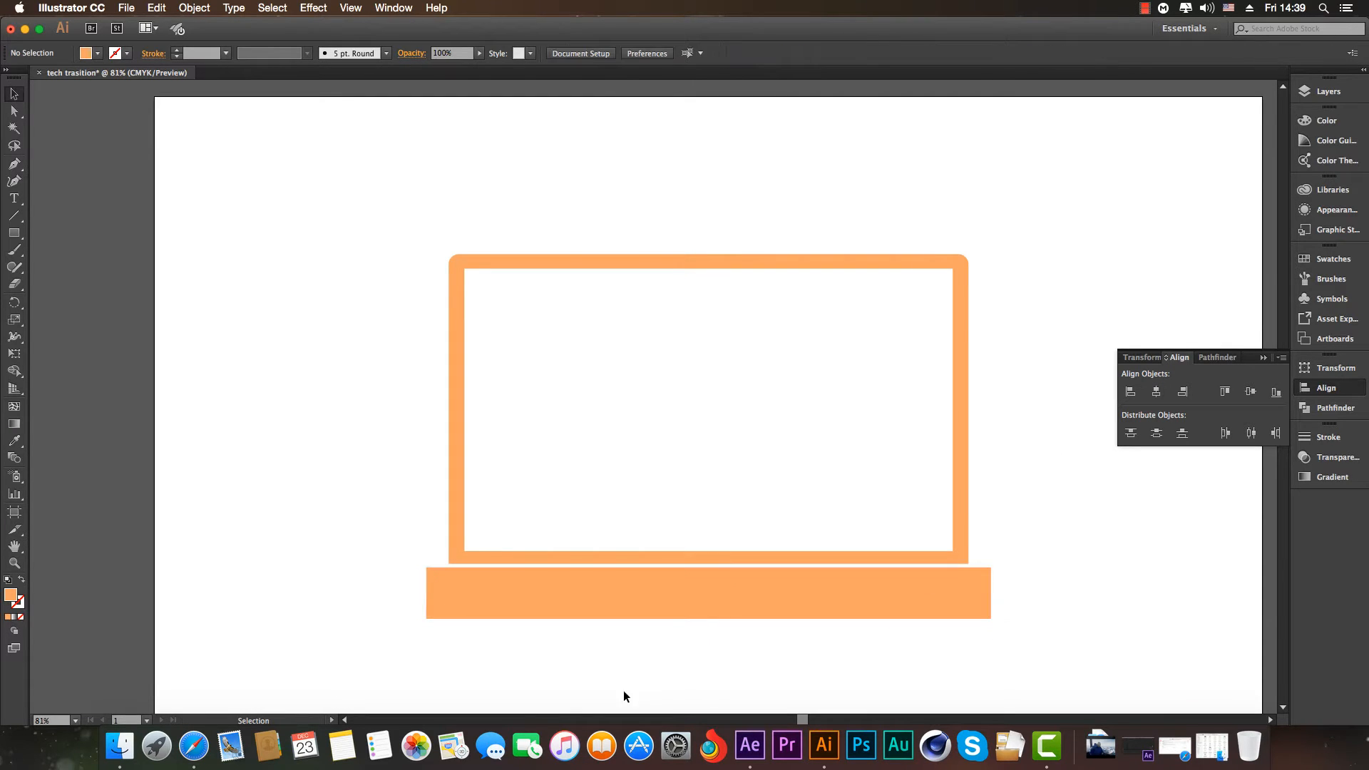
Round only the two lower corners of the laptop's base bar, more strongly than the screen's corners.
{"action": "left_click", "coordinate": [630, 611]}
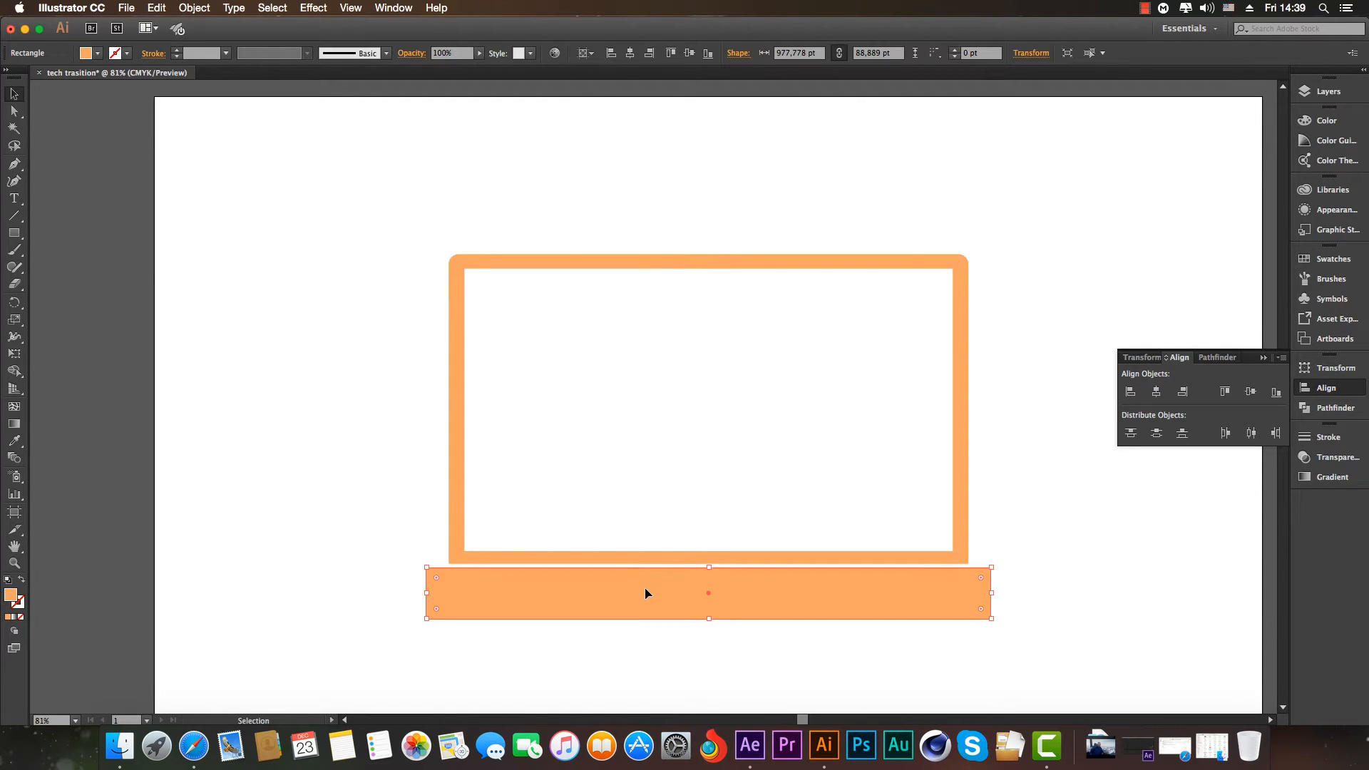
{"action": "left_click", "coordinate": [15, 112]}
{"action": "left_click", "coordinate": [18, 114]}
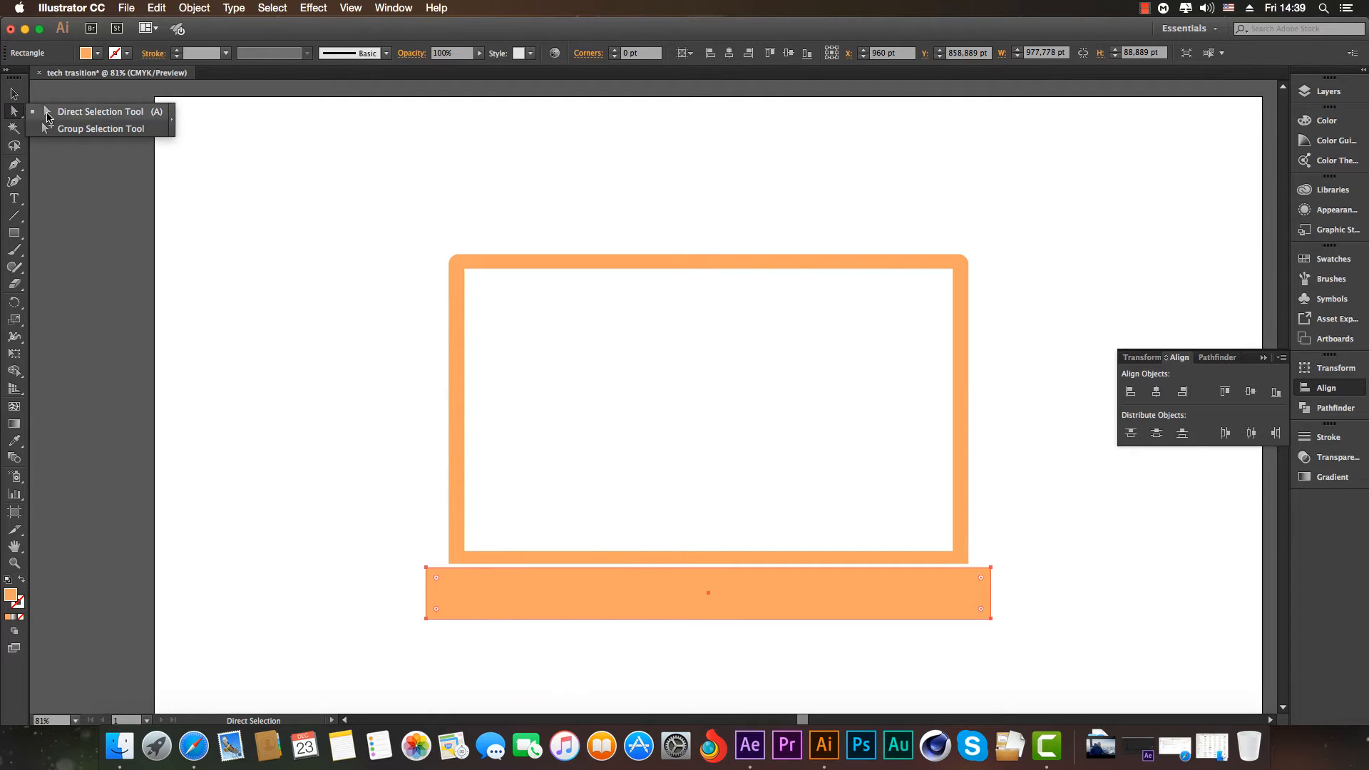
{"action": "left_click", "coordinate": [78, 116]}
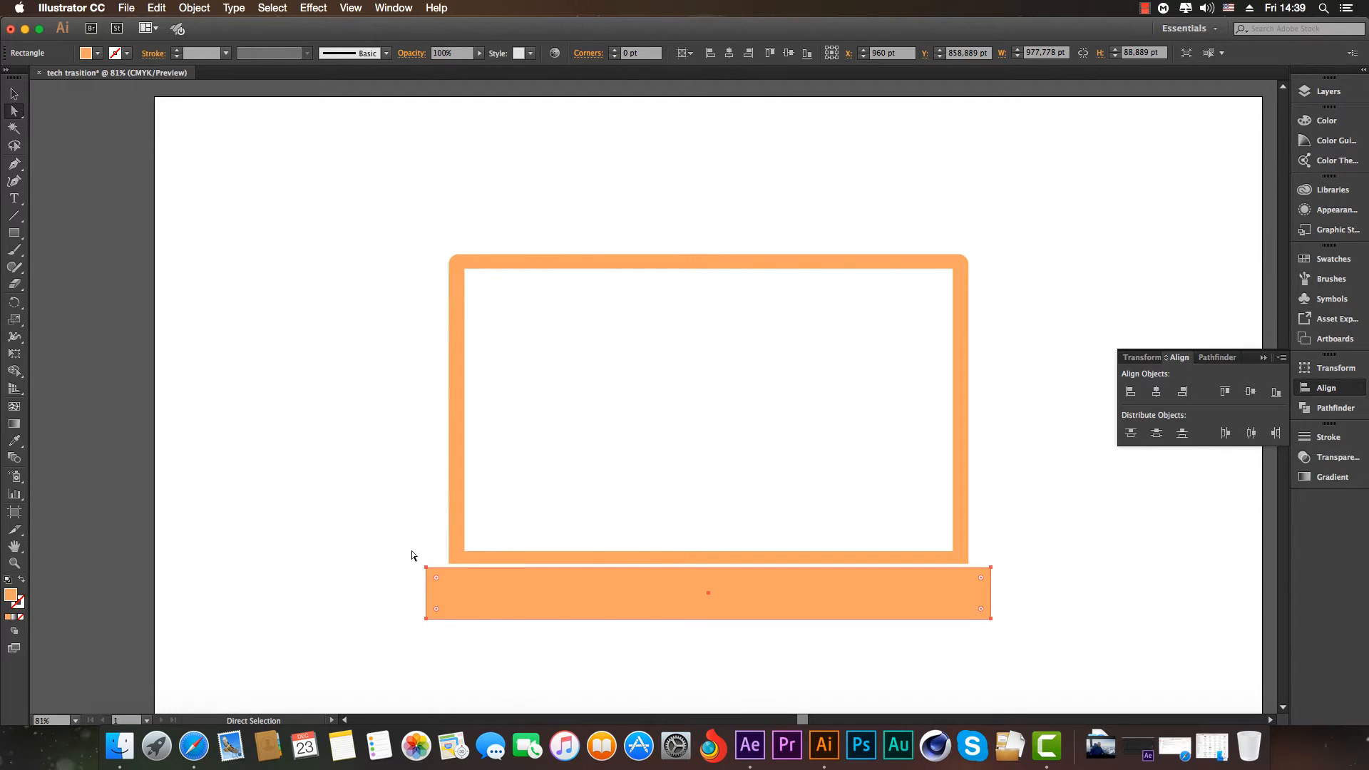
{"action": "left_click", "coordinate": [426, 618]}
{"action": "left_click", "coordinate": [990, 619], "text": "shift"}
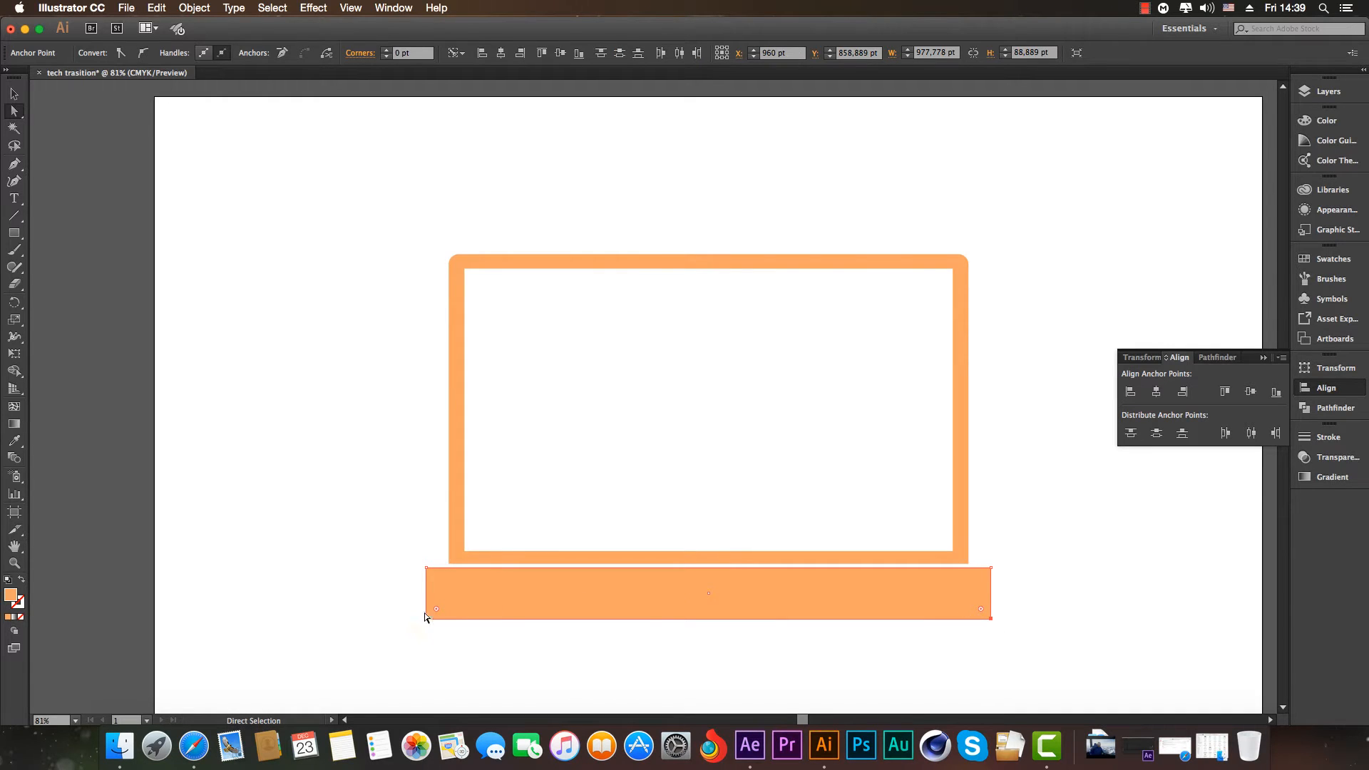
{"action": "left_click_drag", "start_coordinate": [437, 609], "coordinate": [454, 603]}
{"action": "left_click", "coordinate": [14, 94]}
{"action": "left_click", "coordinate": [231, 212]}
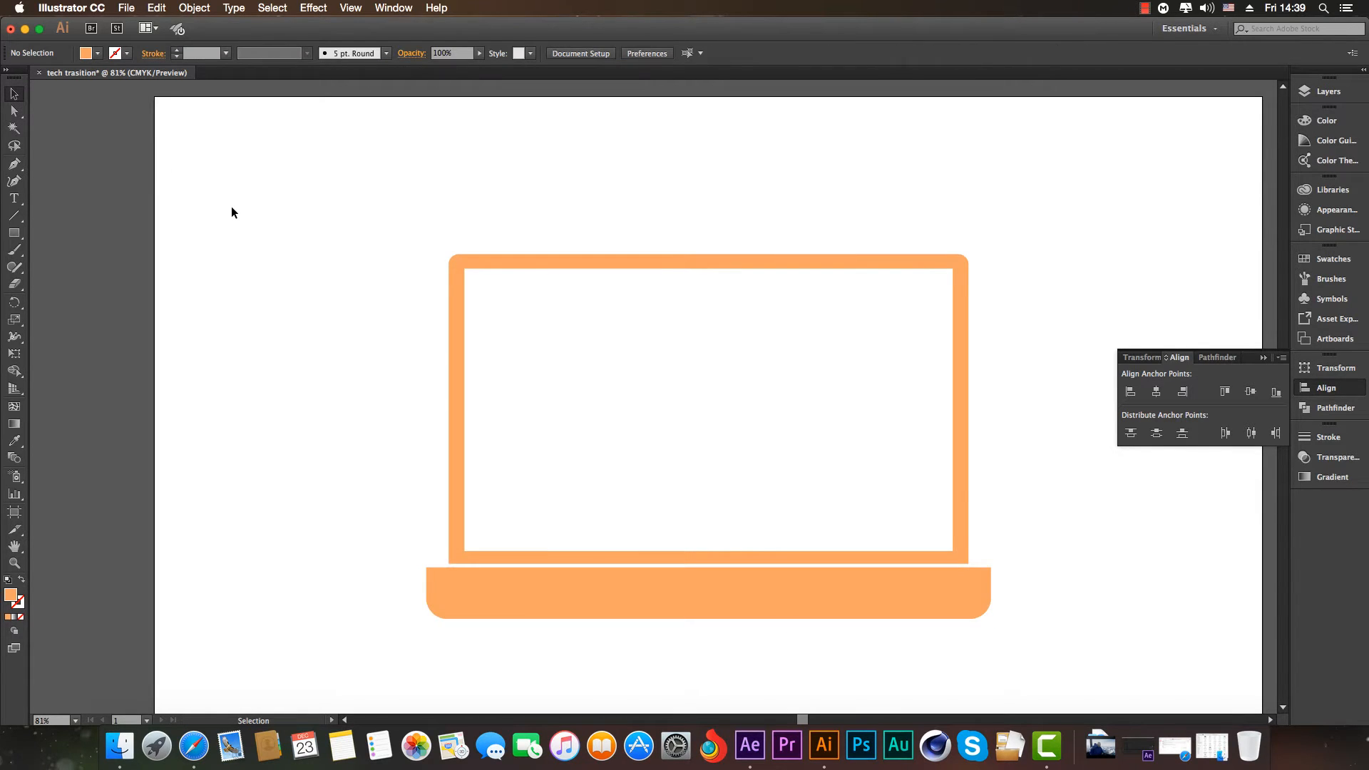
{"action": "left_click_drag", "start_coordinate": [228, 635], "coordinate": [1062, 171]}
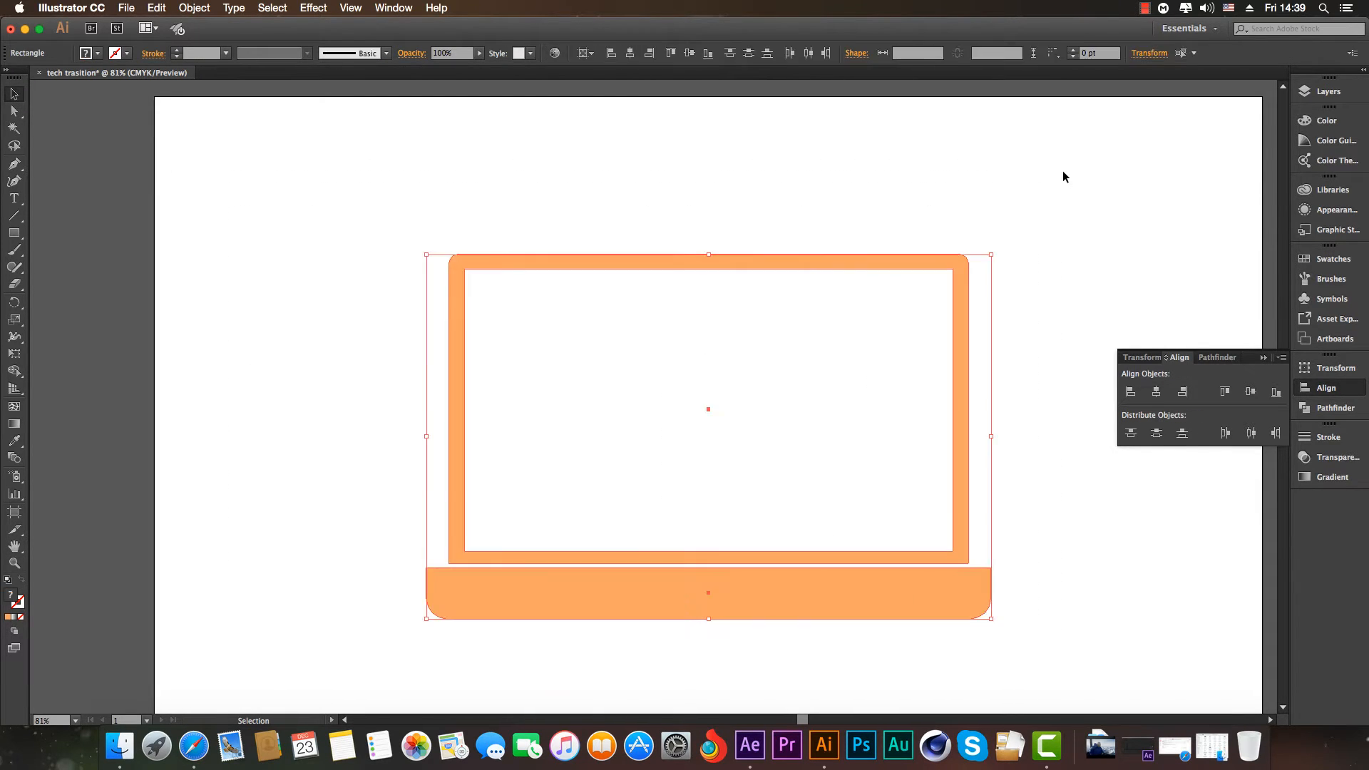
{"action": "left_click", "coordinate": [1062, 171]}
Compare the phone and laptop artwork by toggling their layers' visibility, finishing with only the leptop layer shown.
{"action": "left_click", "coordinate": [1328, 91]}
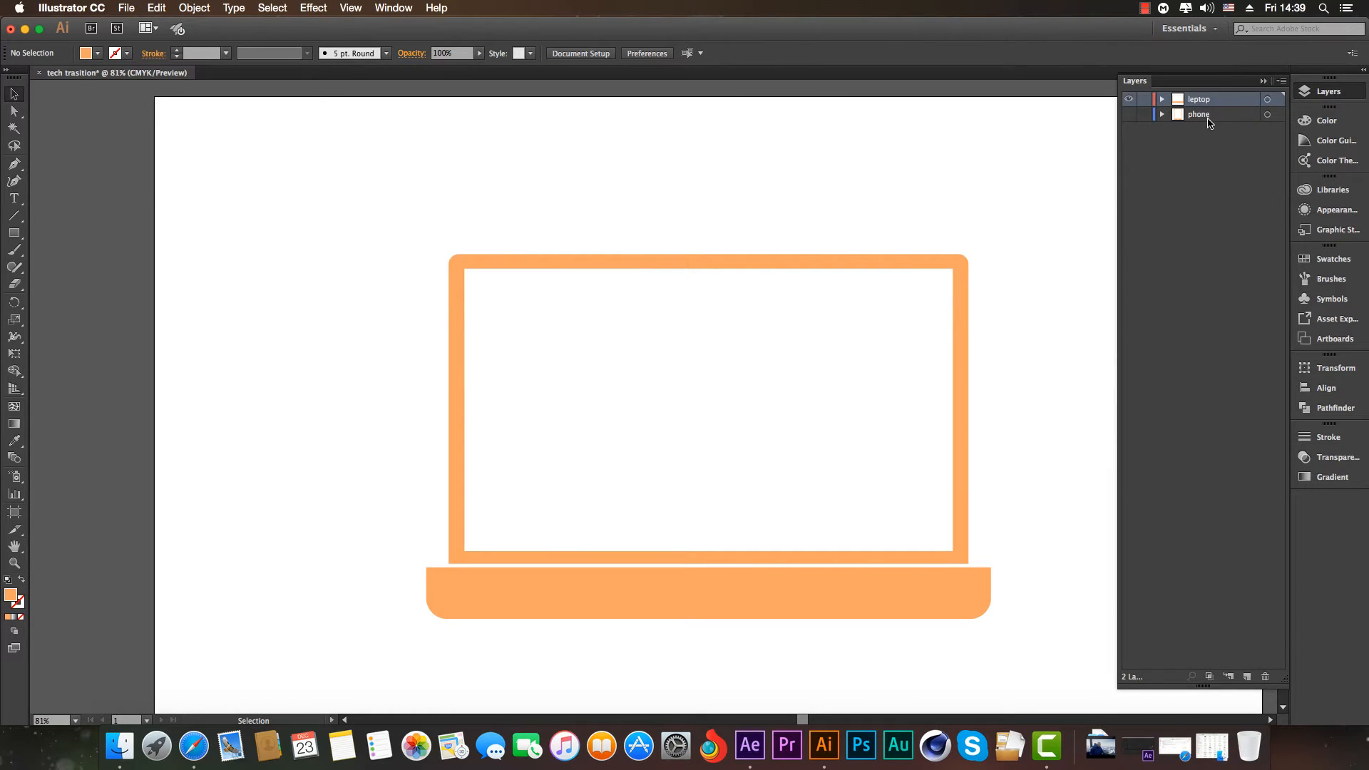
{"action": "left_click", "coordinate": [1202, 118]}
{"action": "left_click", "coordinate": [1129, 114]}
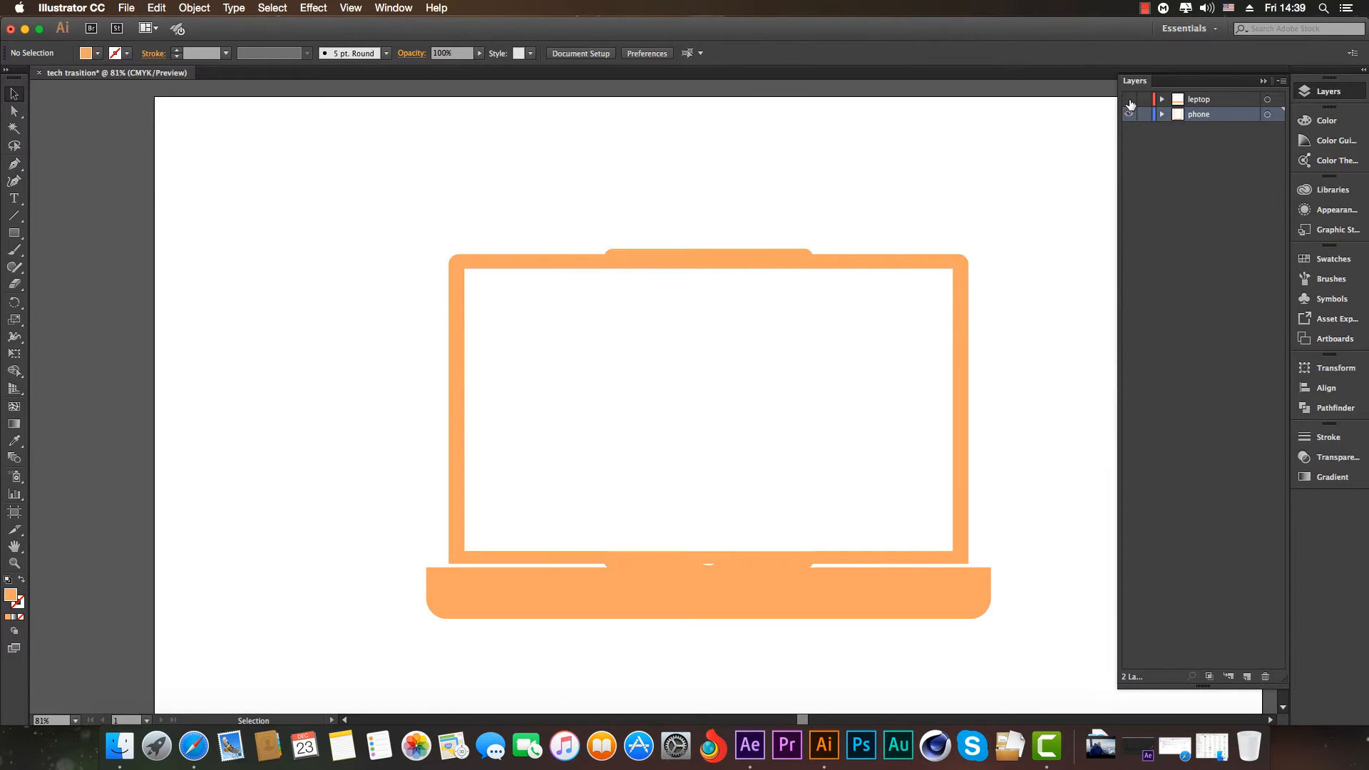
{"action": "left_click", "coordinate": [1129, 100]}
{"action": "left_click", "coordinate": [1129, 99]}
{"action": "left_click", "coordinate": [1127, 114]}
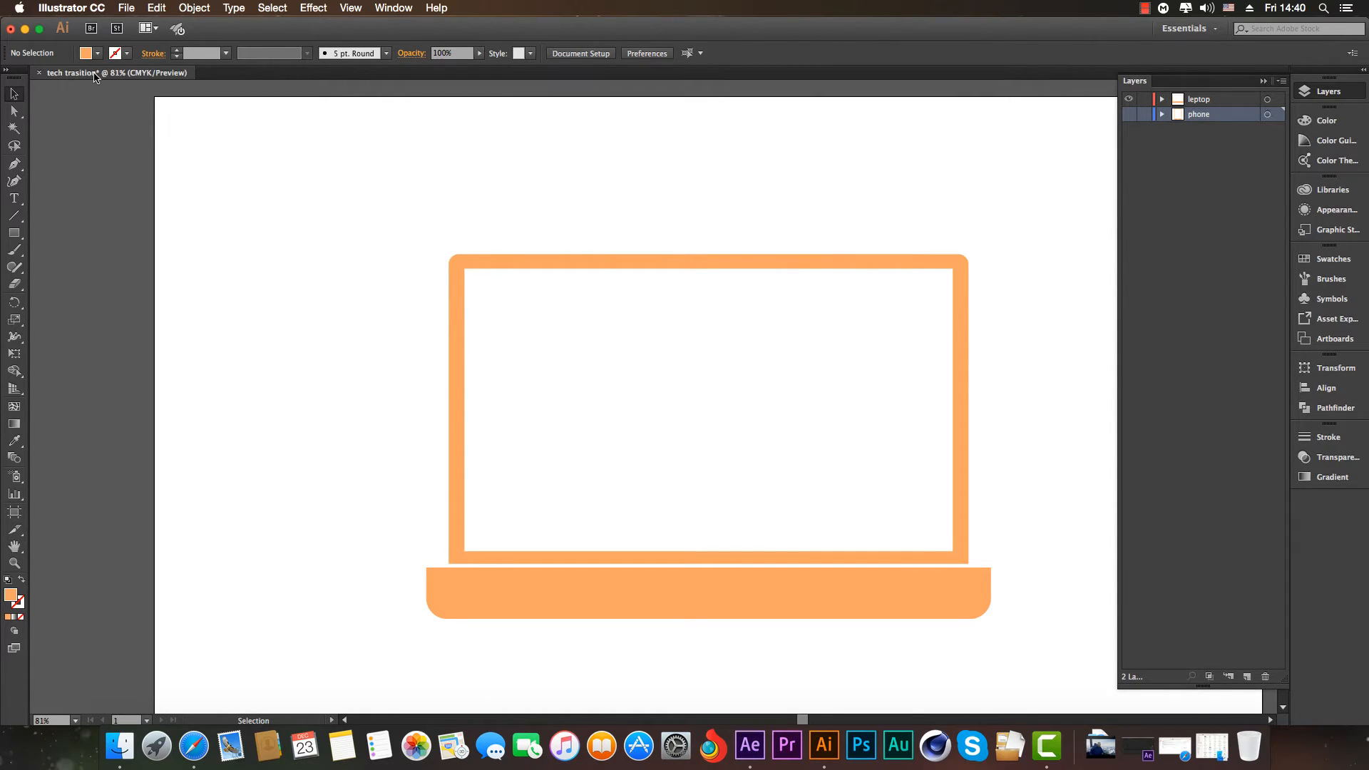
Save the document as tech trasition.ai in Adobe Illustrator (ai) format in the Adobe Illustrator Projects folder.
{"action": "left_click", "coordinate": [125, 8]}
{"action": "left_click", "coordinate": [136, 114]}
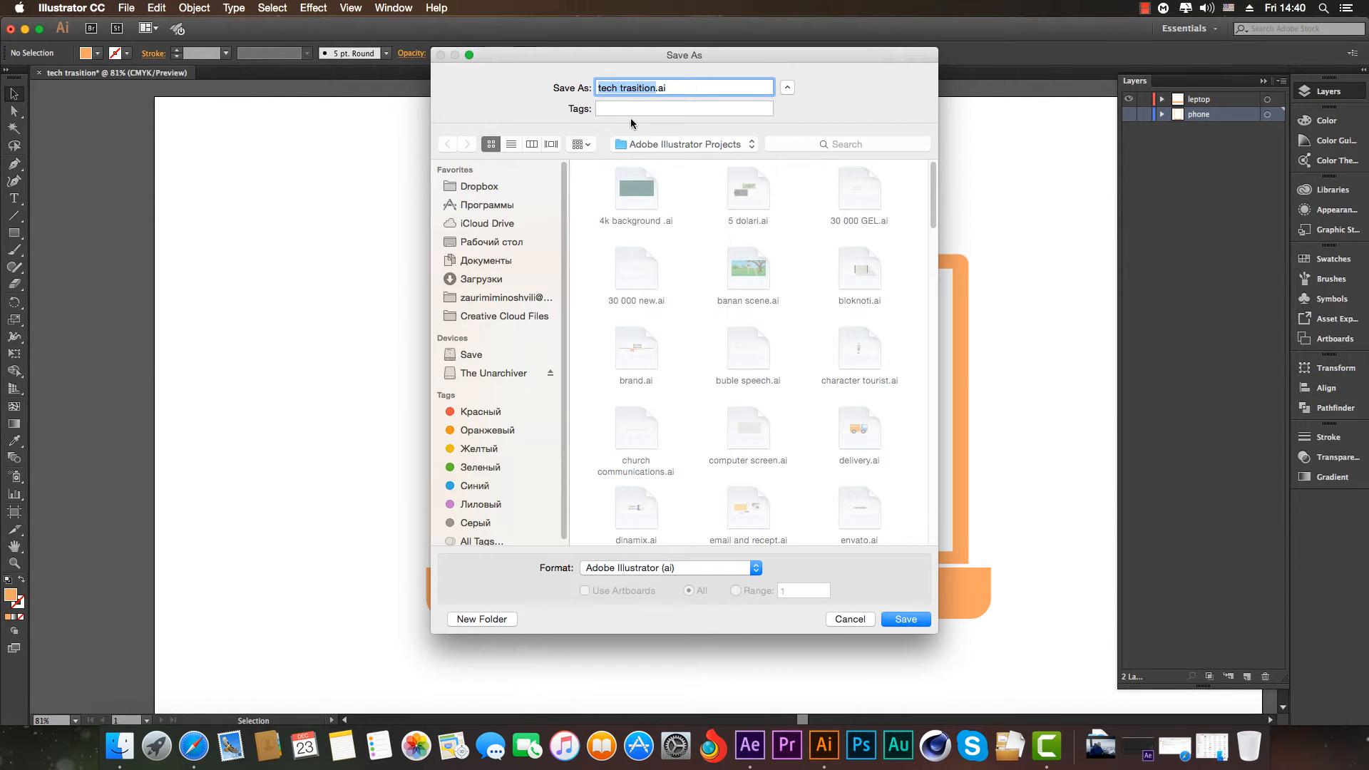
{"action": "left_click", "coordinate": [906, 619]}
{"action": "left_click", "coordinate": [741, 564]}
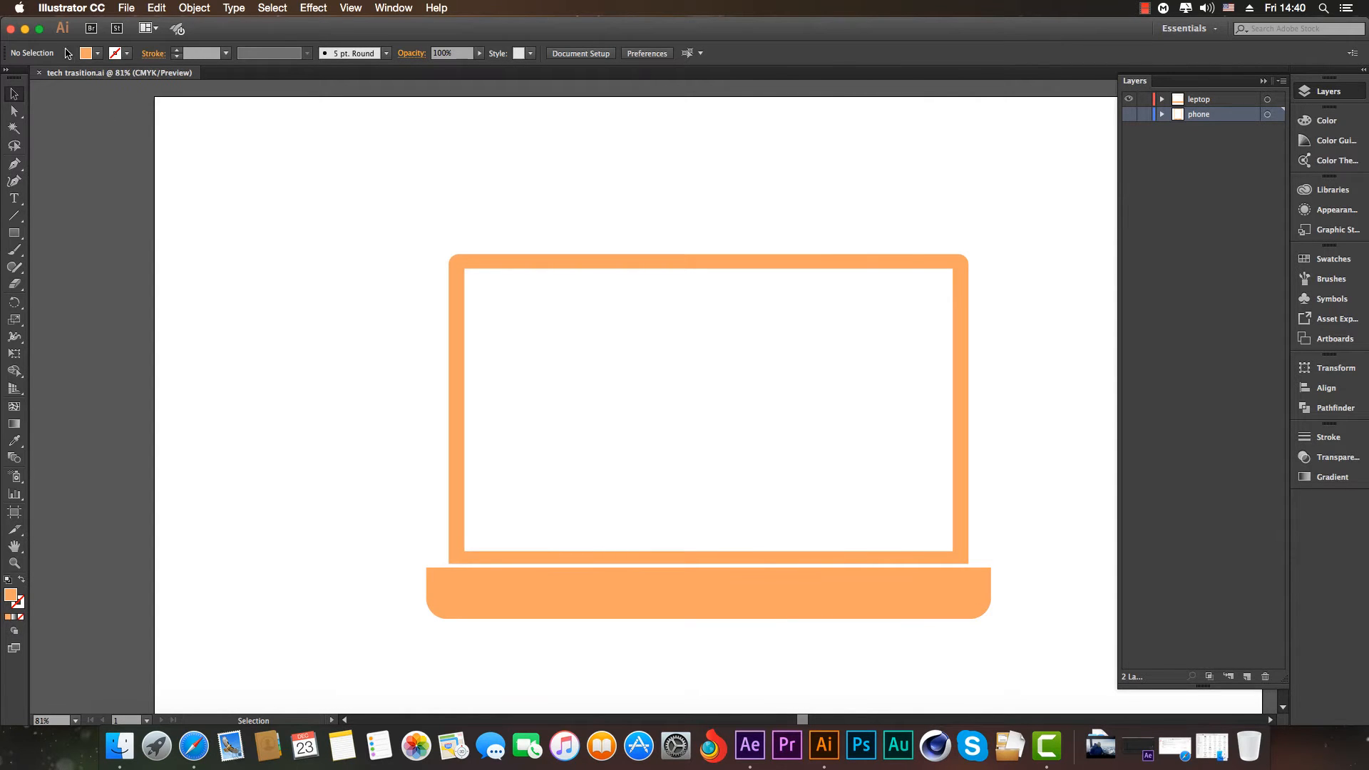
Switch to After Effects and create a composition with the HDTV 1080 29.97 preset, 1920 x 1080 px and a 10-second duration.
{"action": "left_click", "coordinate": [26, 29]}
{"action": "left_click", "coordinate": [1137, 747]}
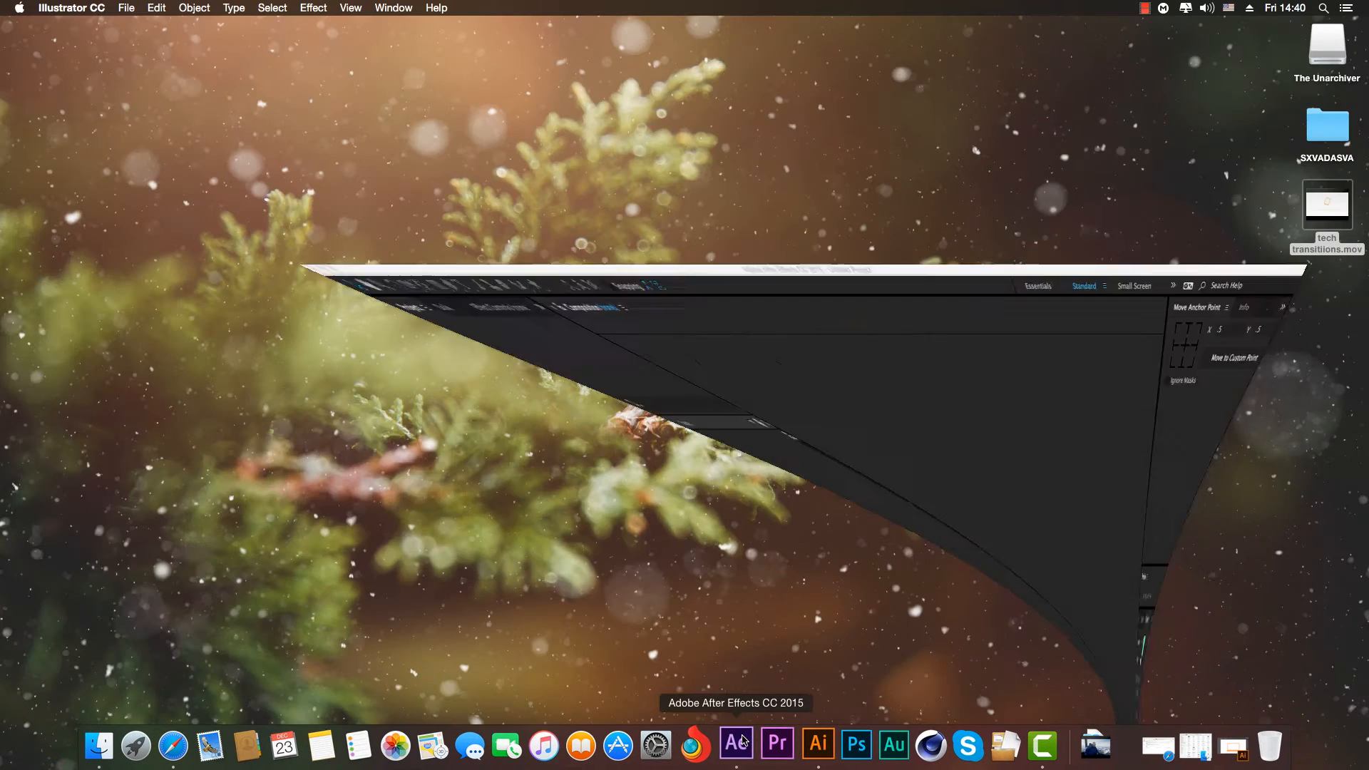
{"action": "right_click", "coordinate": [126, 232]}
{"action": "left_click", "coordinate": [143, 241]}
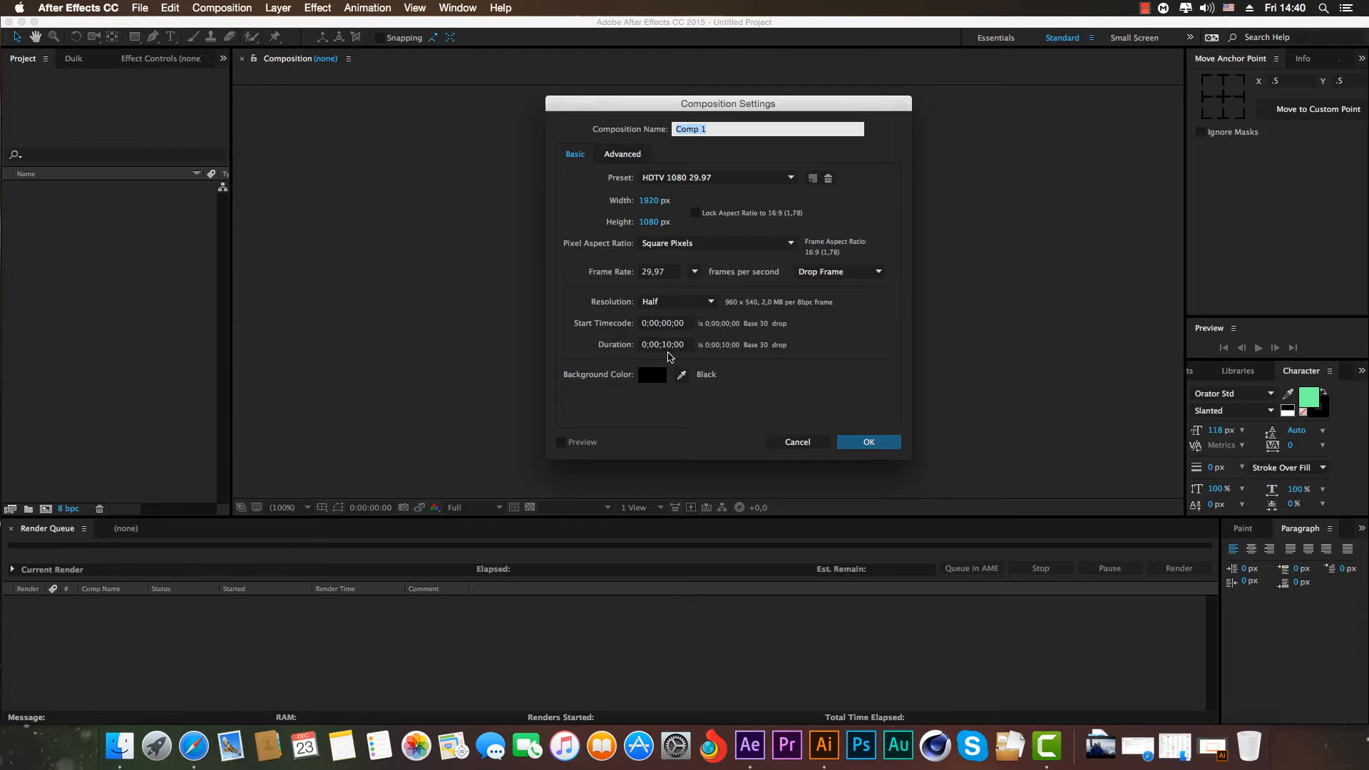
{"action": "left_click", "coordinate": [890, 445]}
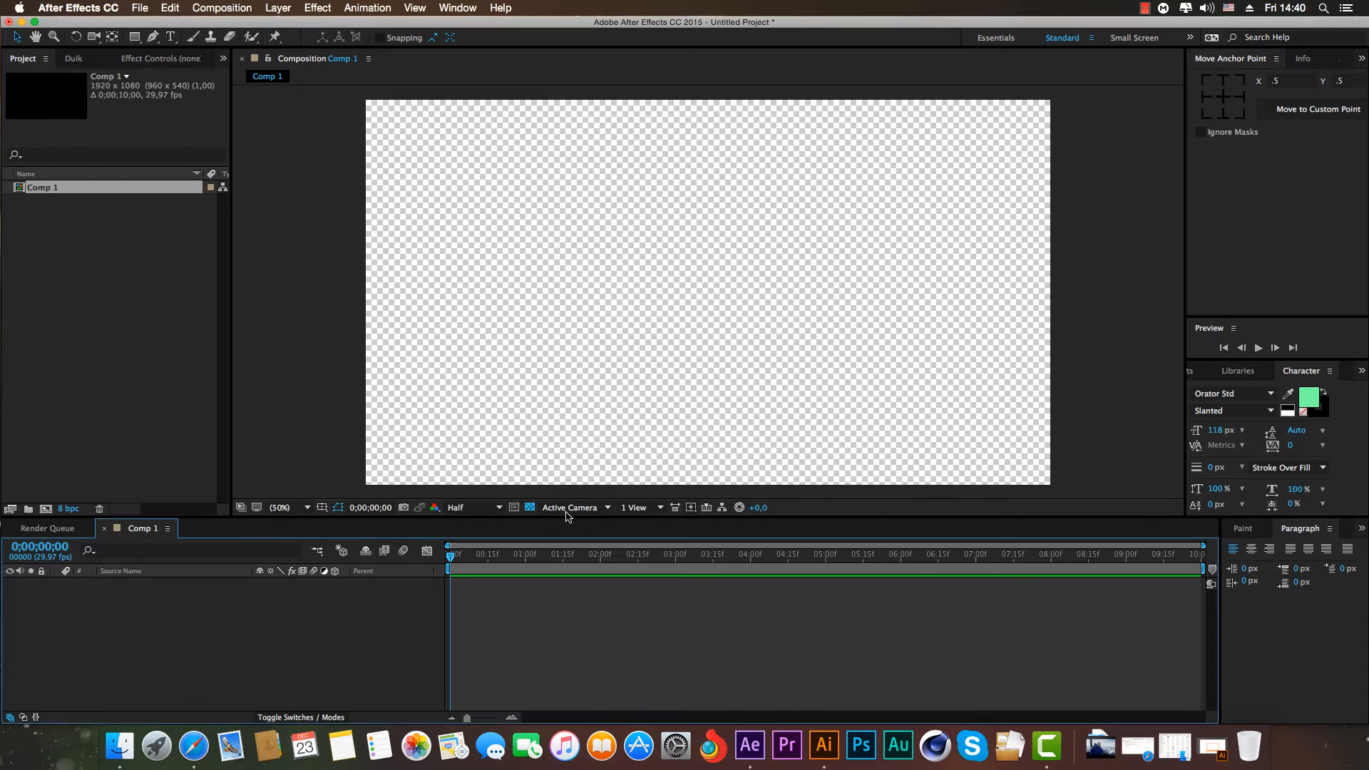
Add a white (FFFFFF) 1920 x 1080 px solid layer to the new composition as its background.
{"action": "right_click", "coordinate": [78, 269]}
{"action": "right_click", "coordinate": [171, 663]}
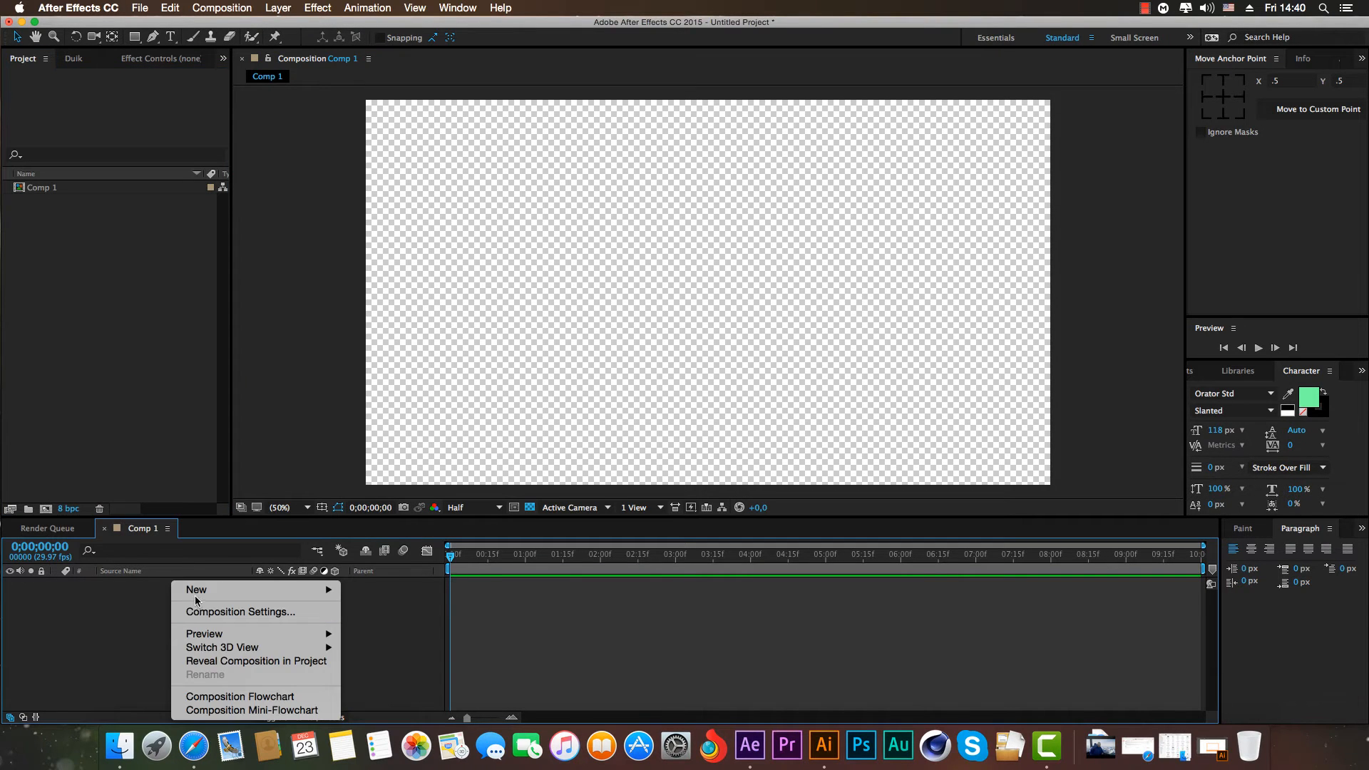
{"action": "mouse_move", "coordinate": [198, 593]}
{"action": "left_click", "coordinate": [388, 616]}
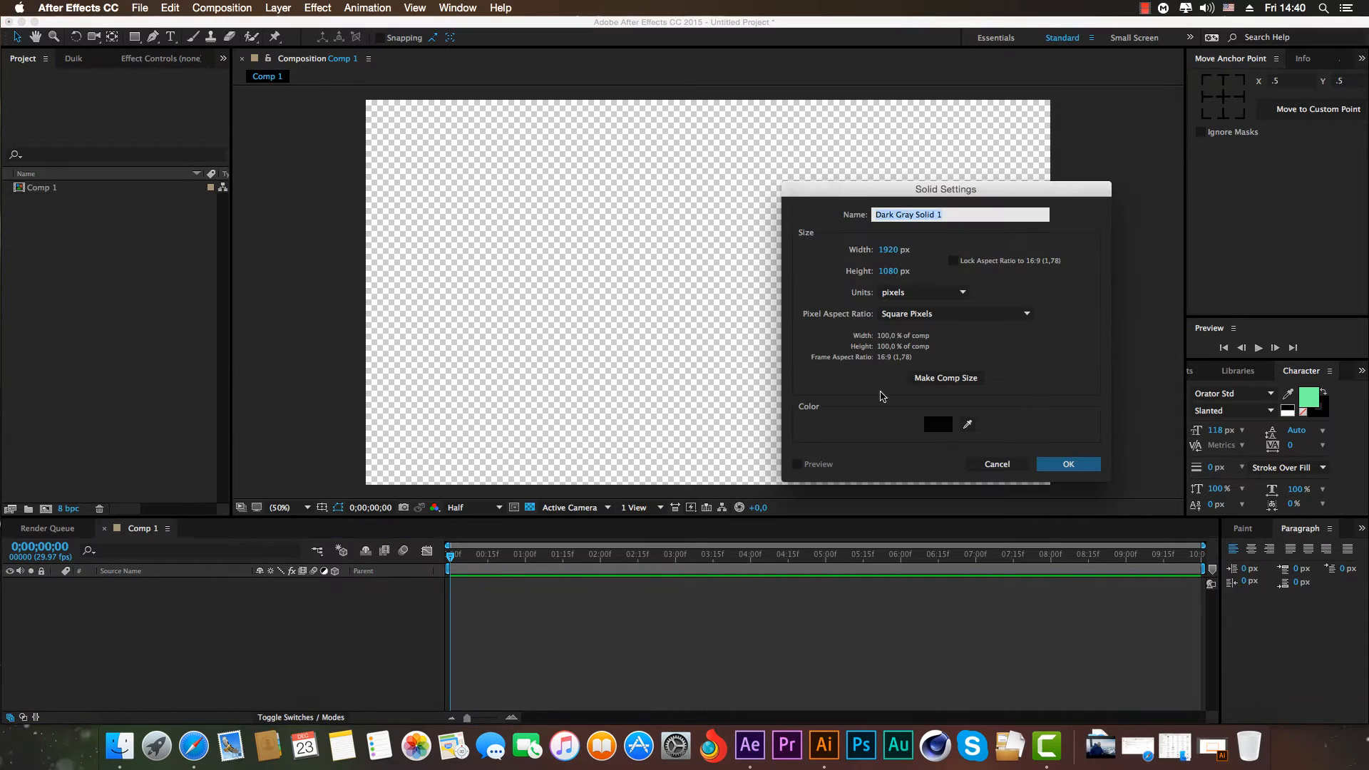
{"action": "left_click", "coordinate": [938, 424]}
{"action": "left_click_drag", "start_coordinate": [535, 450], "coordinate": [478, 361]}
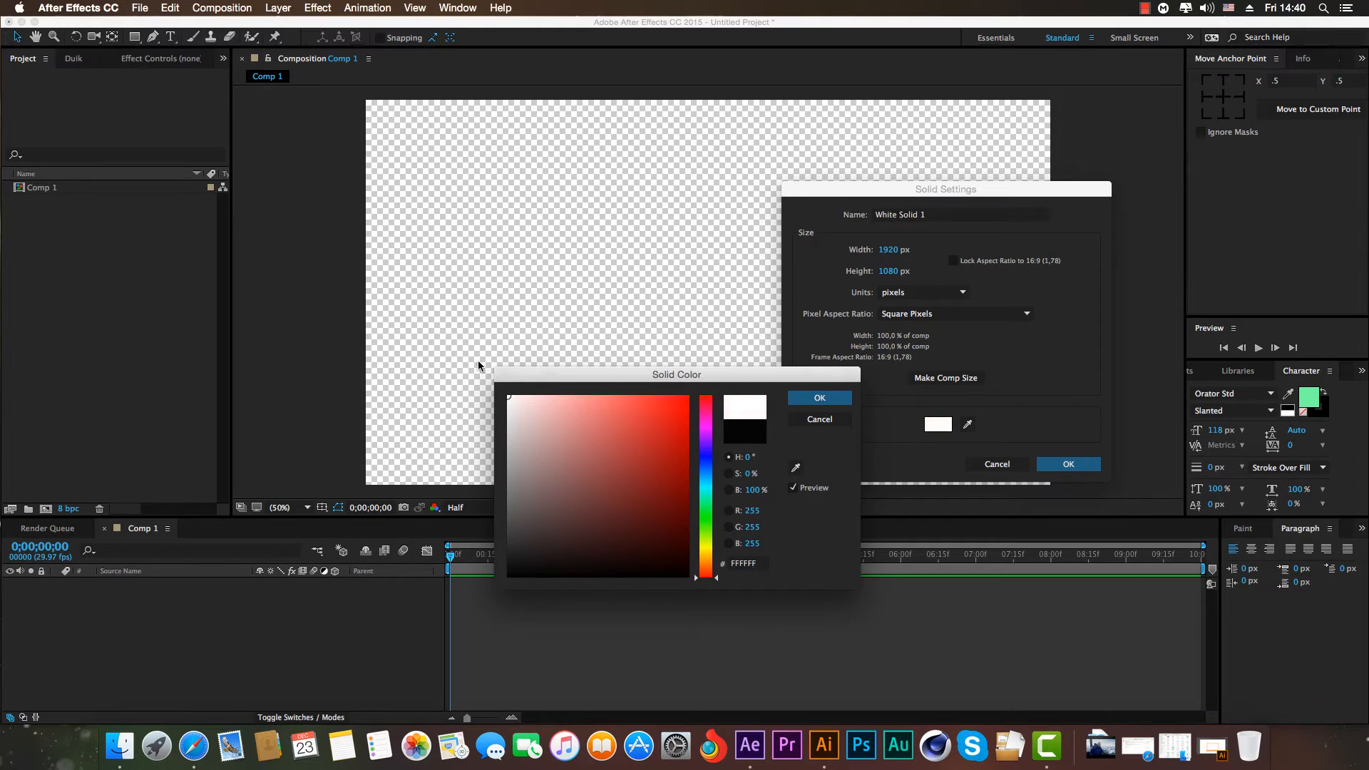
{"action": "left_click", "coordinate": [822, 397]}
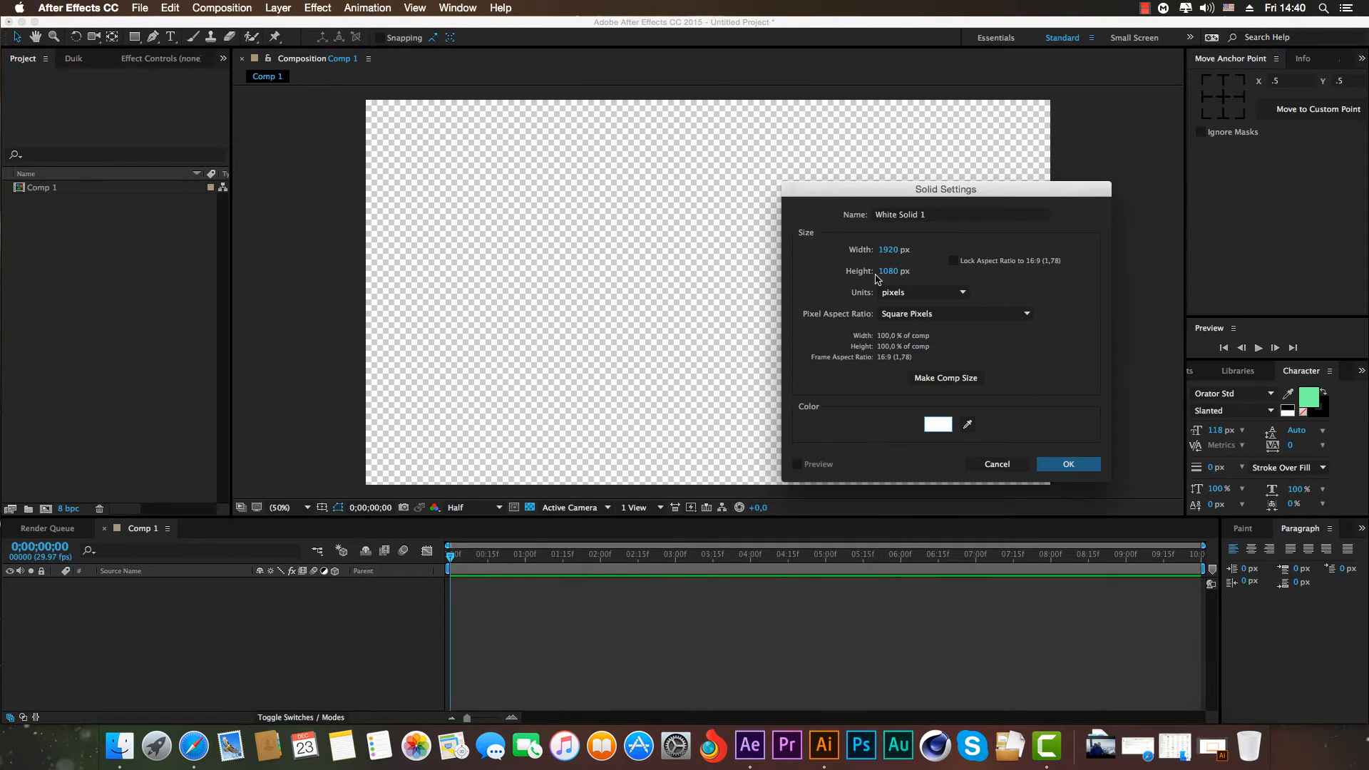
{"action": "left_click", "coordinate": [1076, 460]}
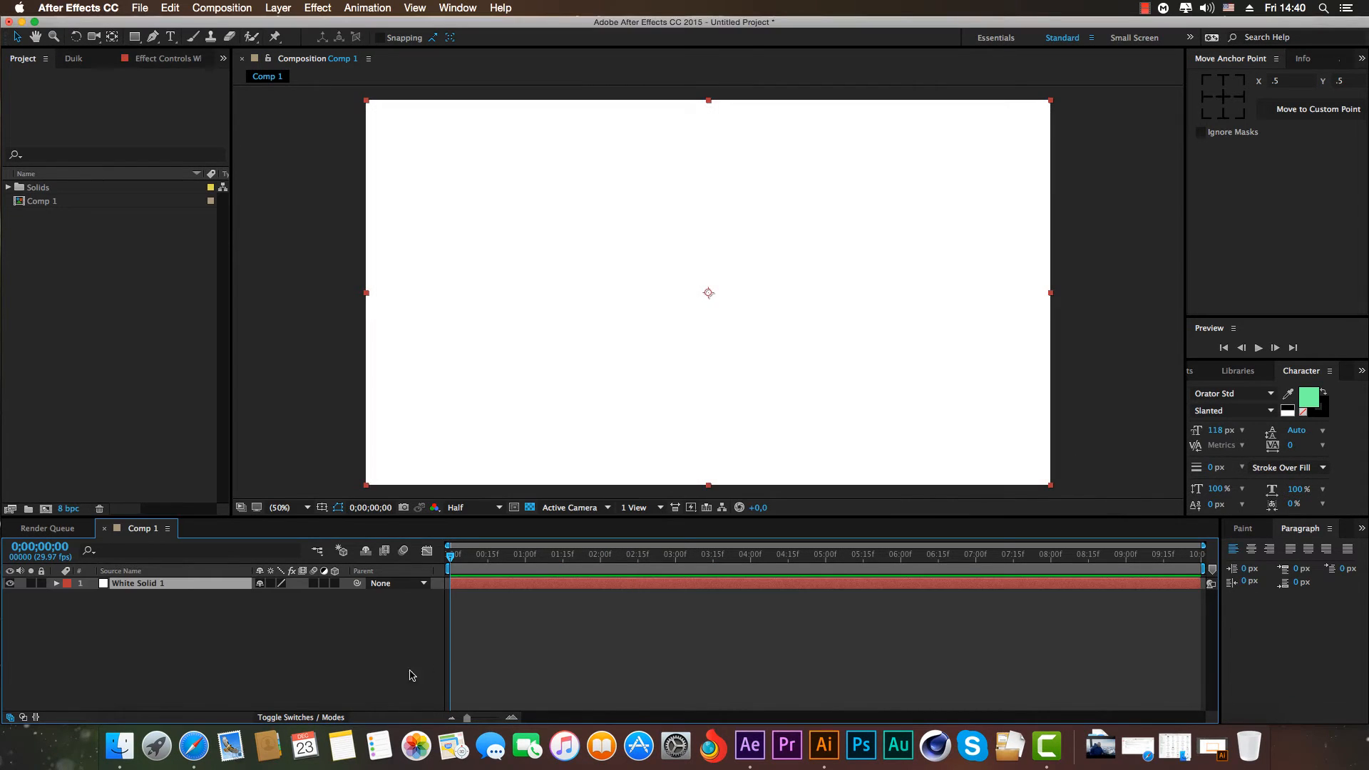
{"action": "left_click", "coordinate": [411, 675]}
Import tech trasition.ai from the Adobe Illustrator Projects folder as Composition - Retain Layer Sizes.
{"action": "right_click", "coordinate": [121, 328]}
{"action": "mouse_move", "coordinate": [171, 397]}
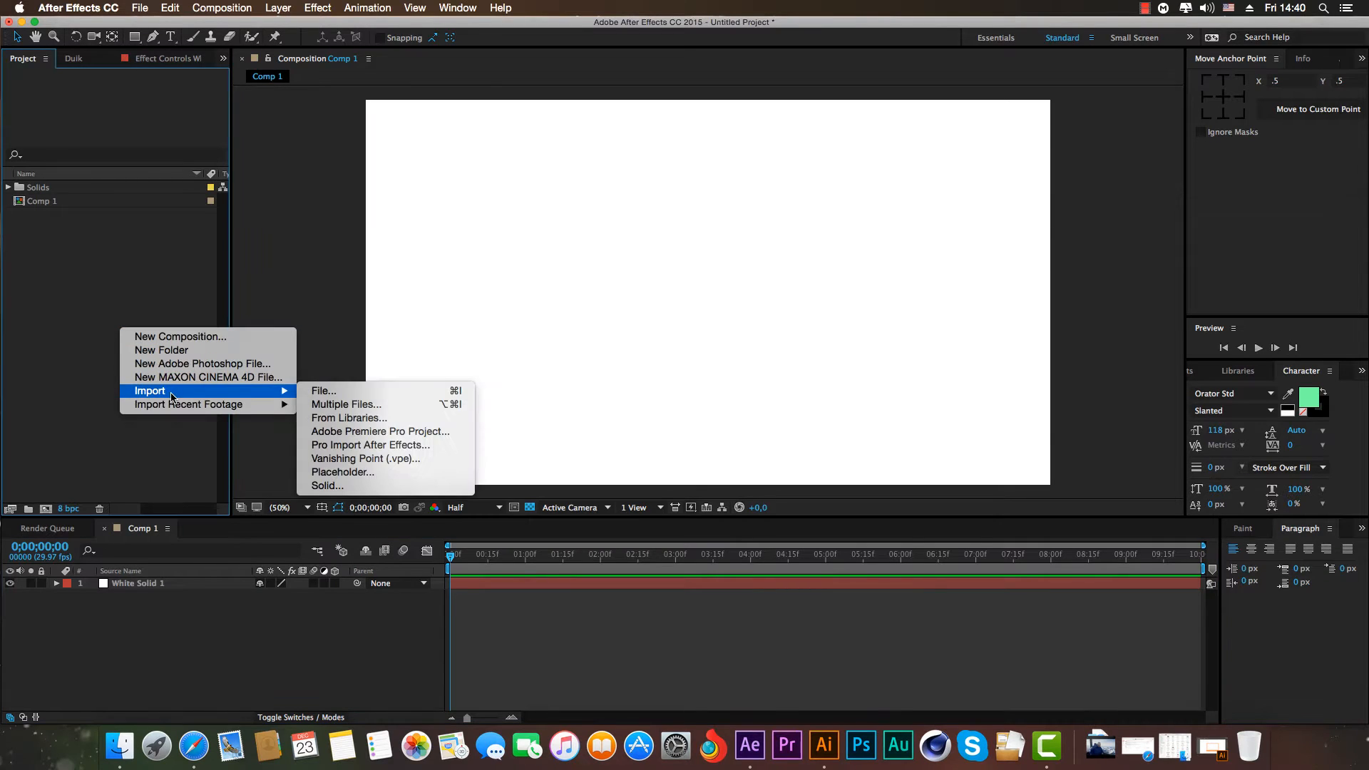
{"action": "left_click", "coordinate": [342, 391]}
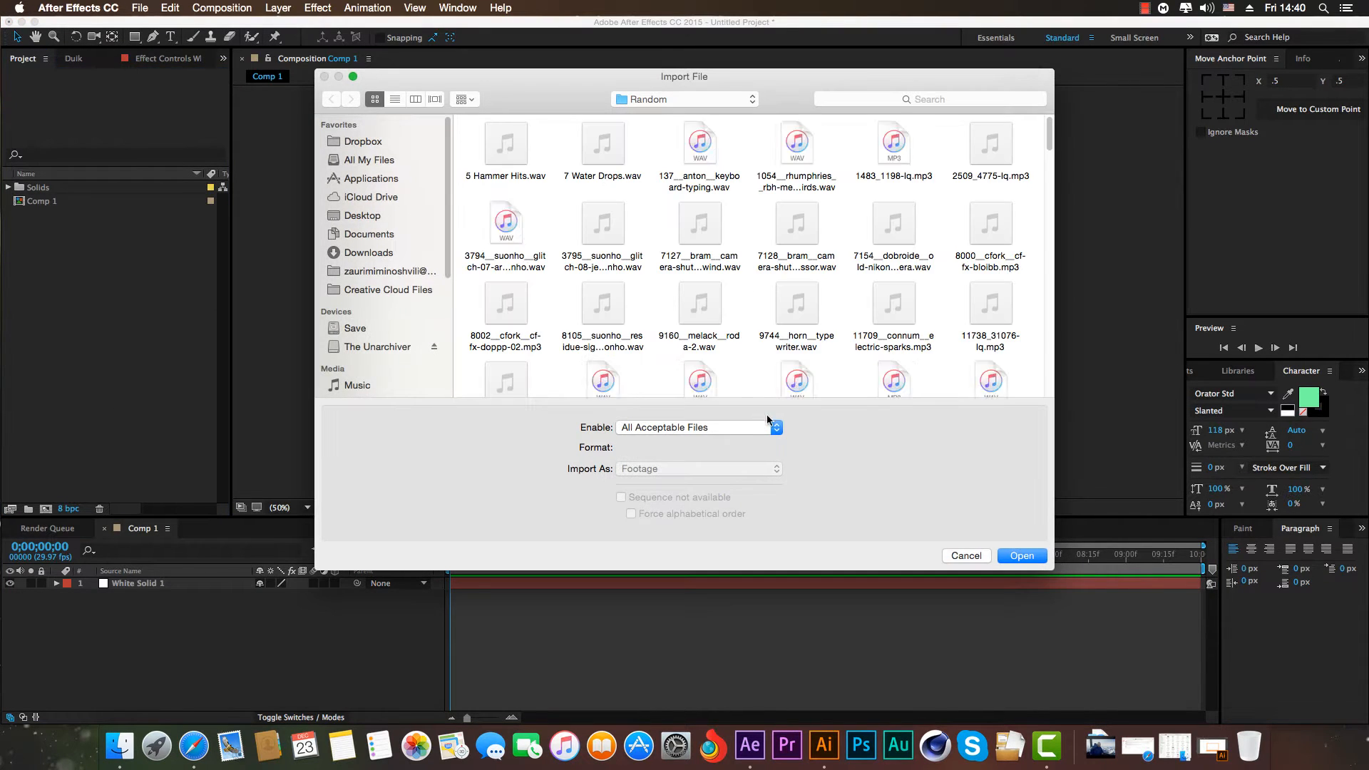
{"action": "scroll", "coordinate": [380, 357], "scroll_direction": "down", "scroll_amount": 3}
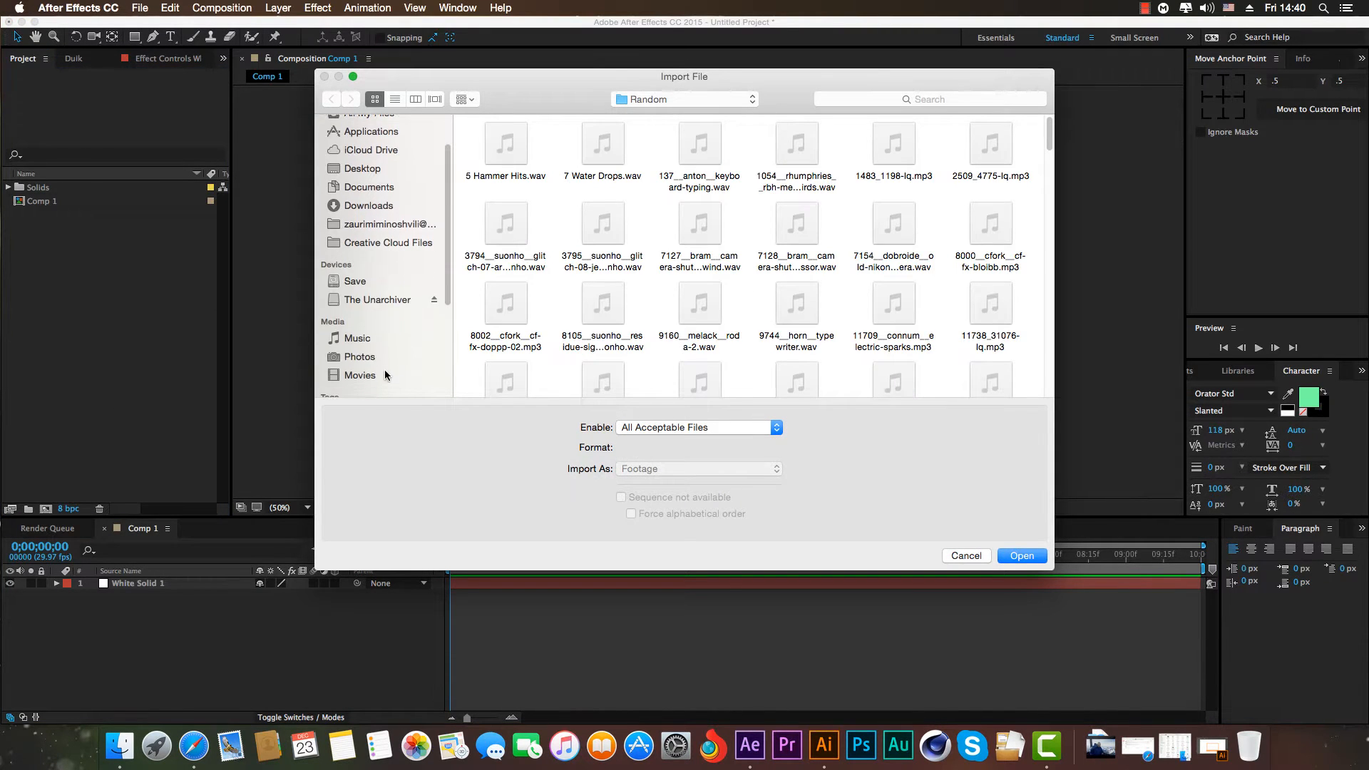
{"action": "left_click", "coordinate": [385, 375]}
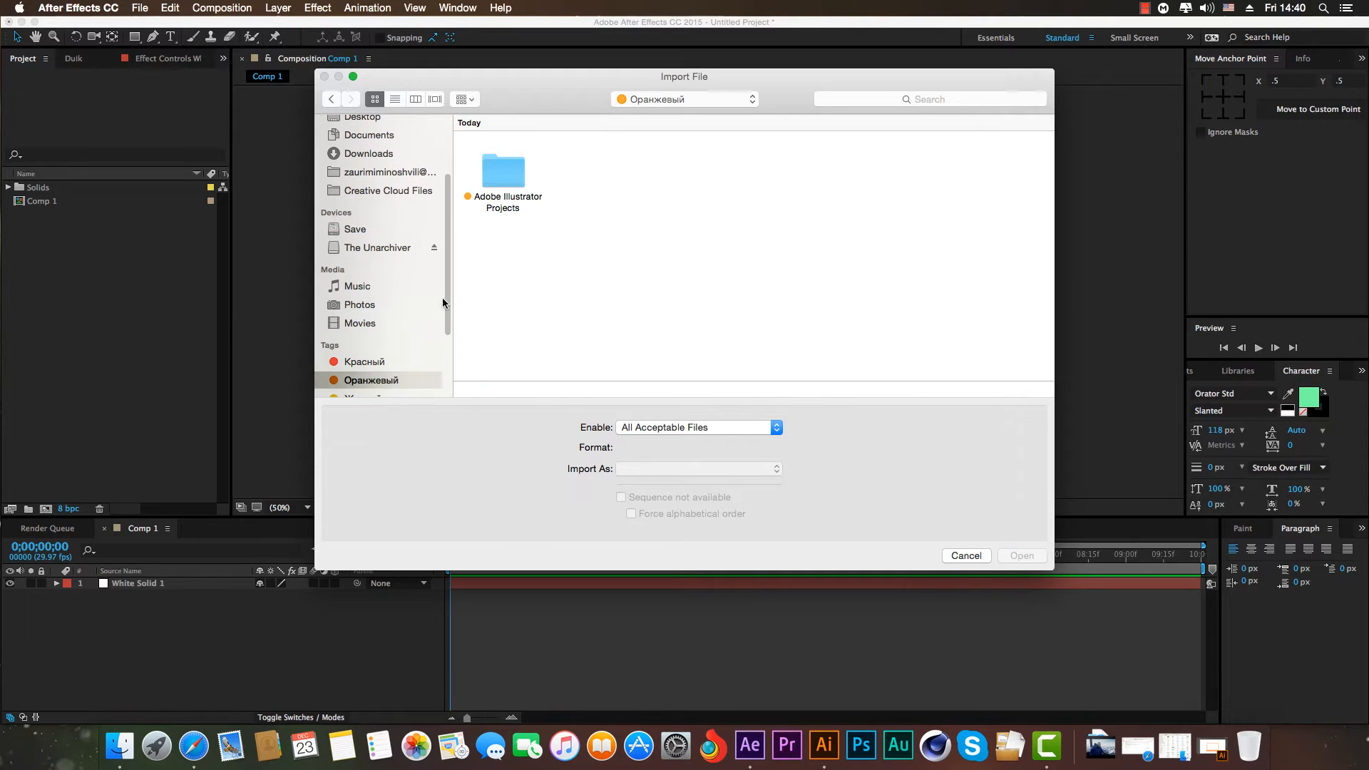
{"action": "double_click", "coordinate": [513, 172]}
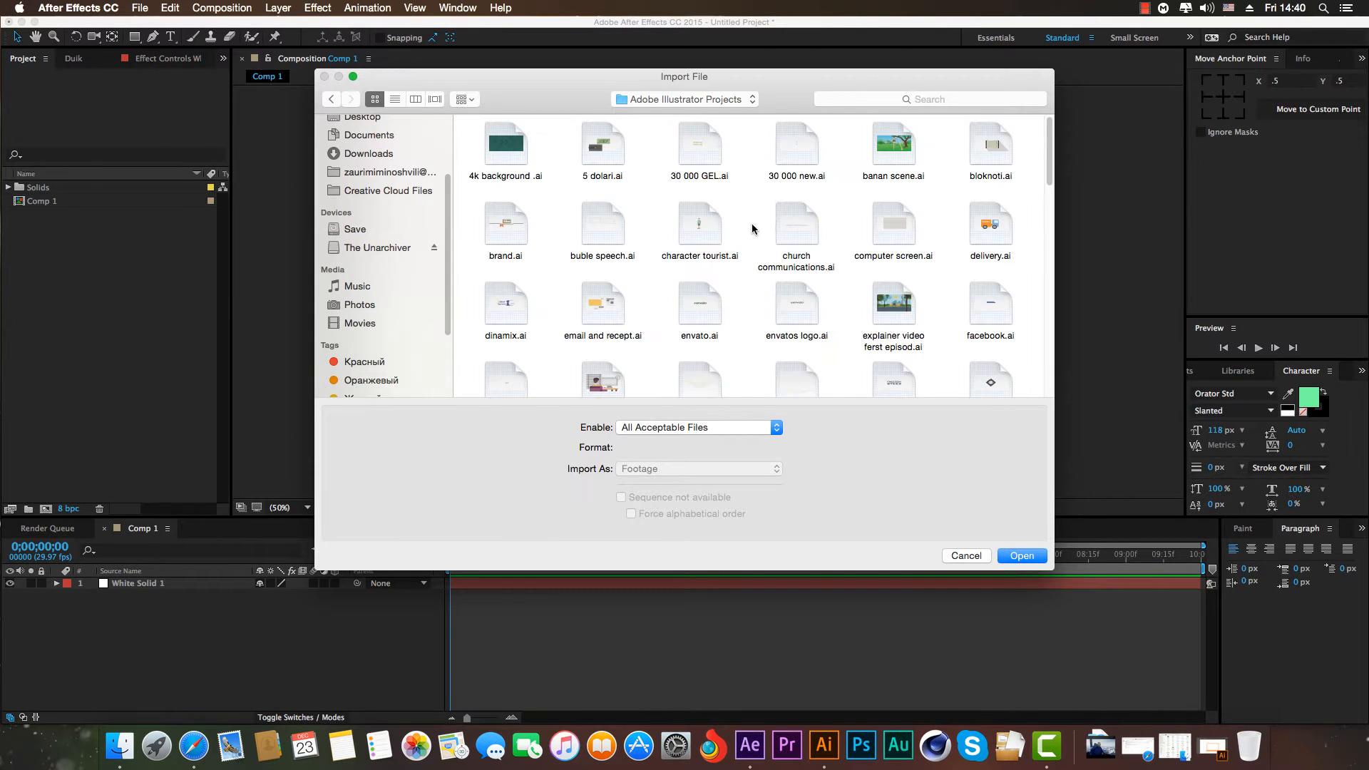
{"action": "key", "text": "t"}
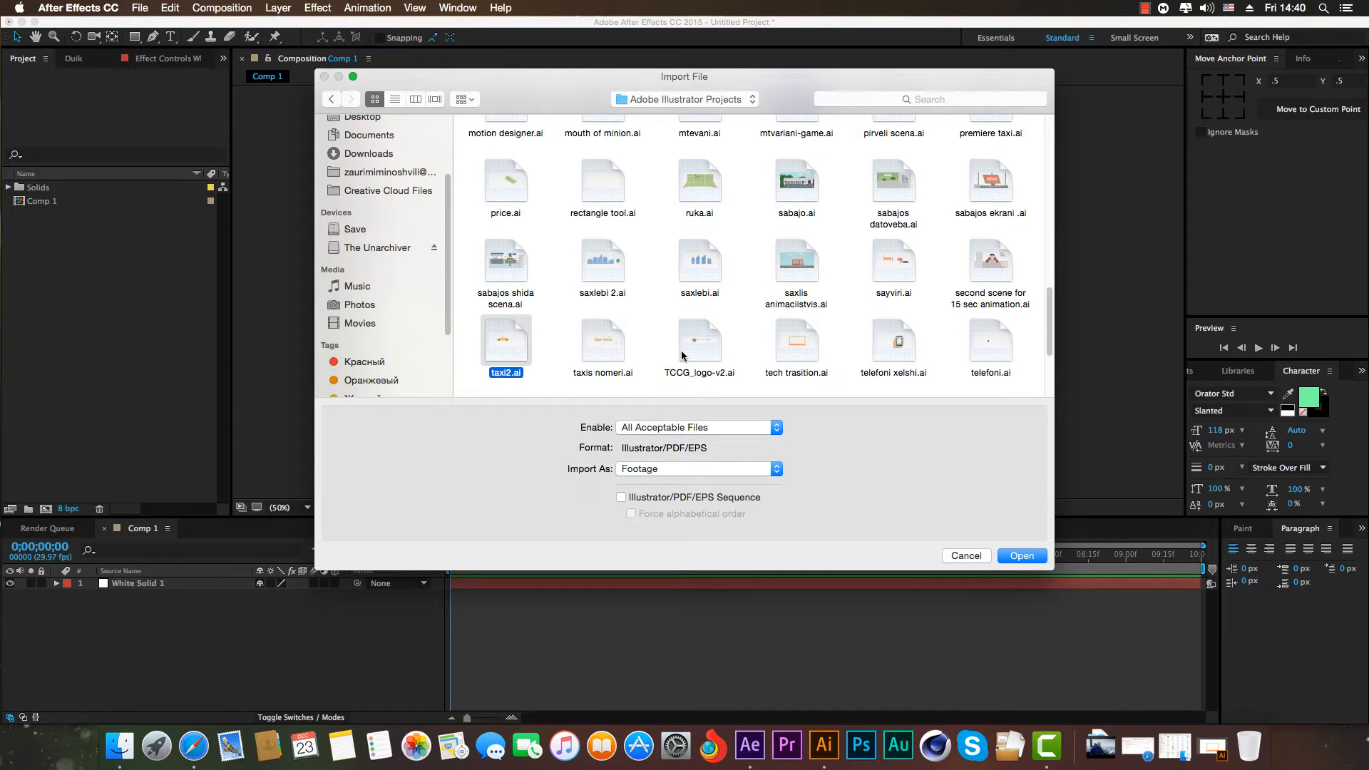
{"action": "left_click", "coordinate": [809, 349]}
{"action": "left_click", "coordinate": [699, 468]}
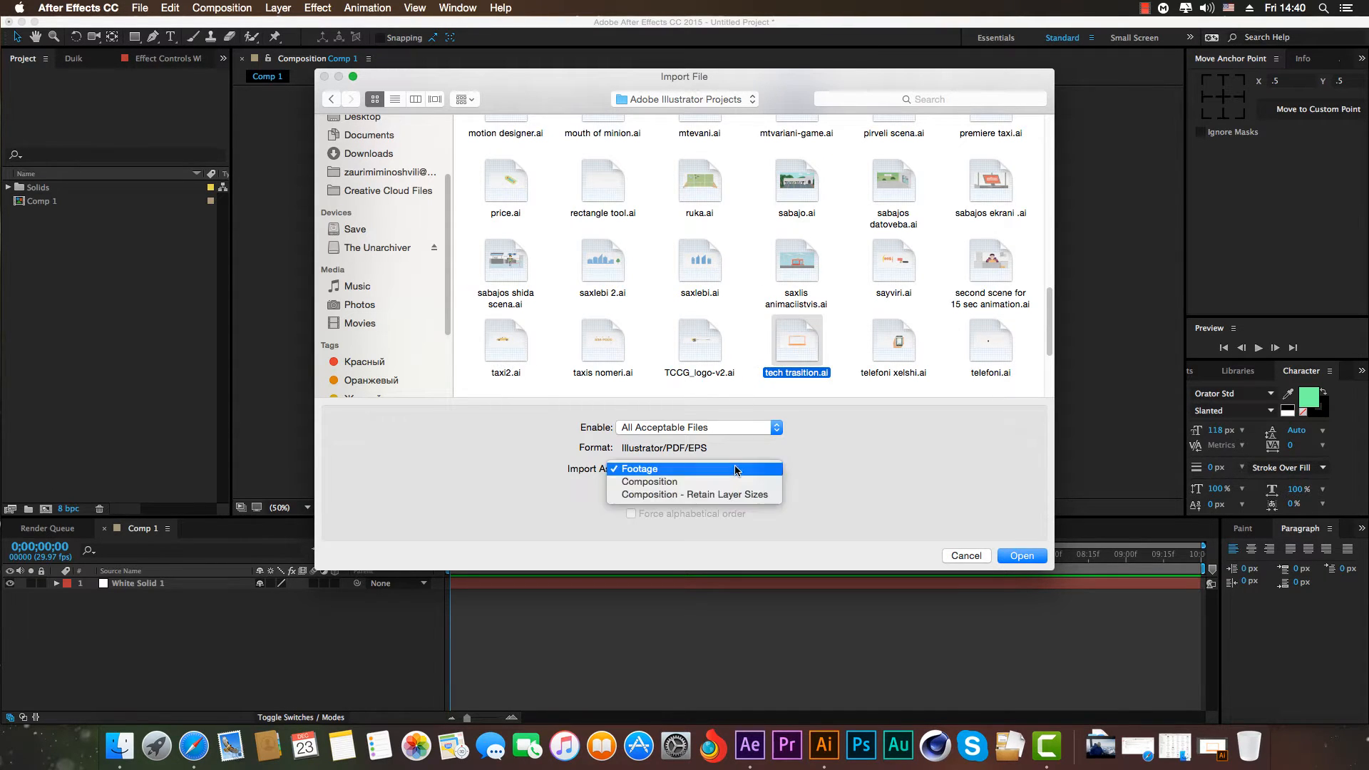
{"action": "left_click", "coordinate": [683, 497]}
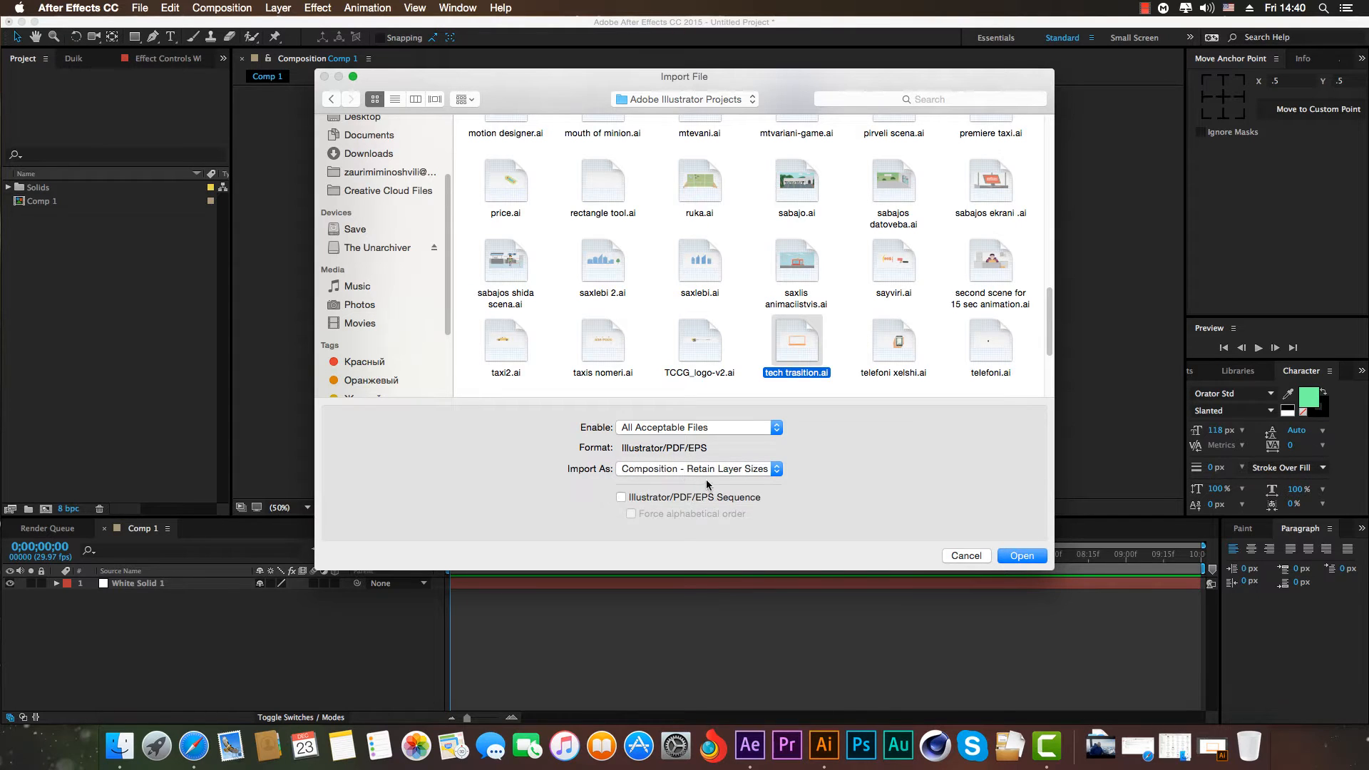
{"action": "left_click", "coordinate": [1017, 555]}
Copy the leptop and phone layers from the tech trasition composition into Comp 1 above the white solid, and close the tech trasition timeline.
{"action": "double_click", "coordinate": [71, 202]}
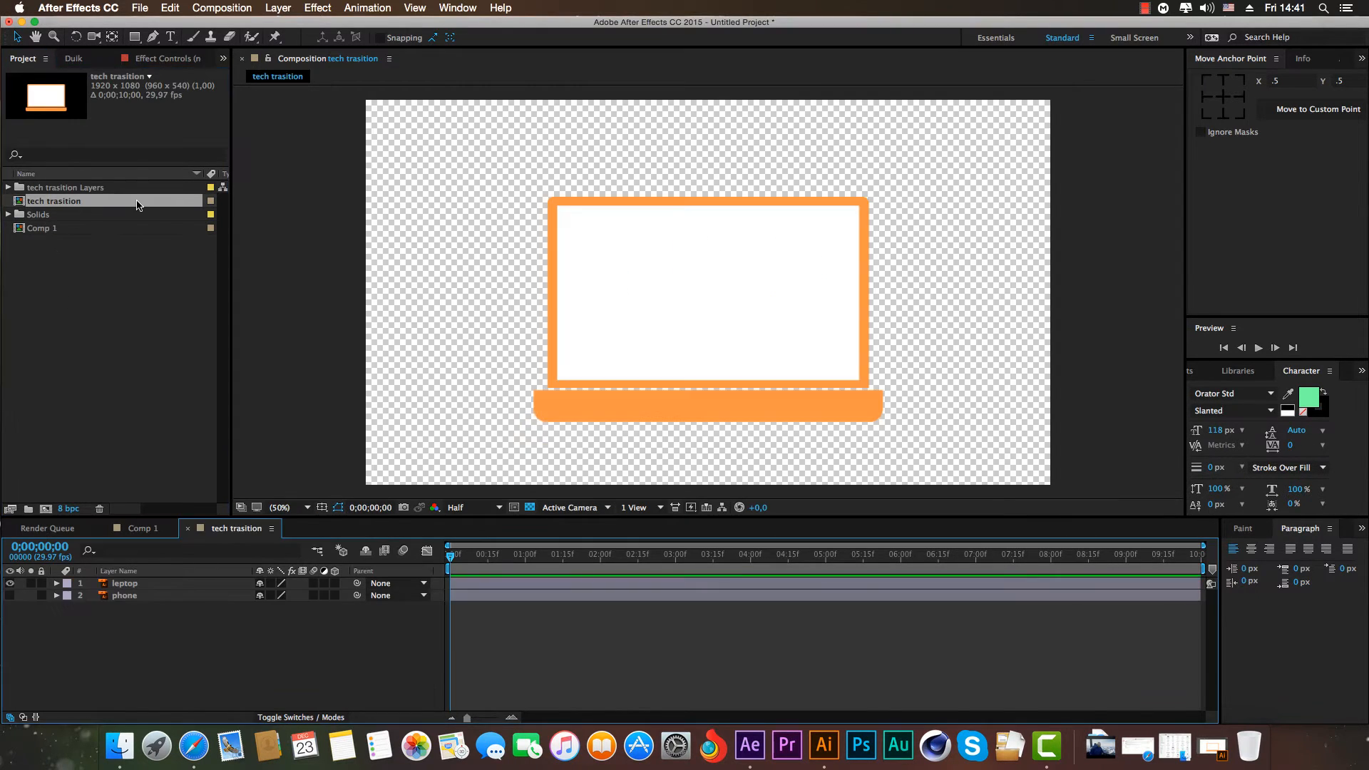
{"action": "left_click_drag", "start_coordinate": [183, 632], "coordinate": [166, 580]}
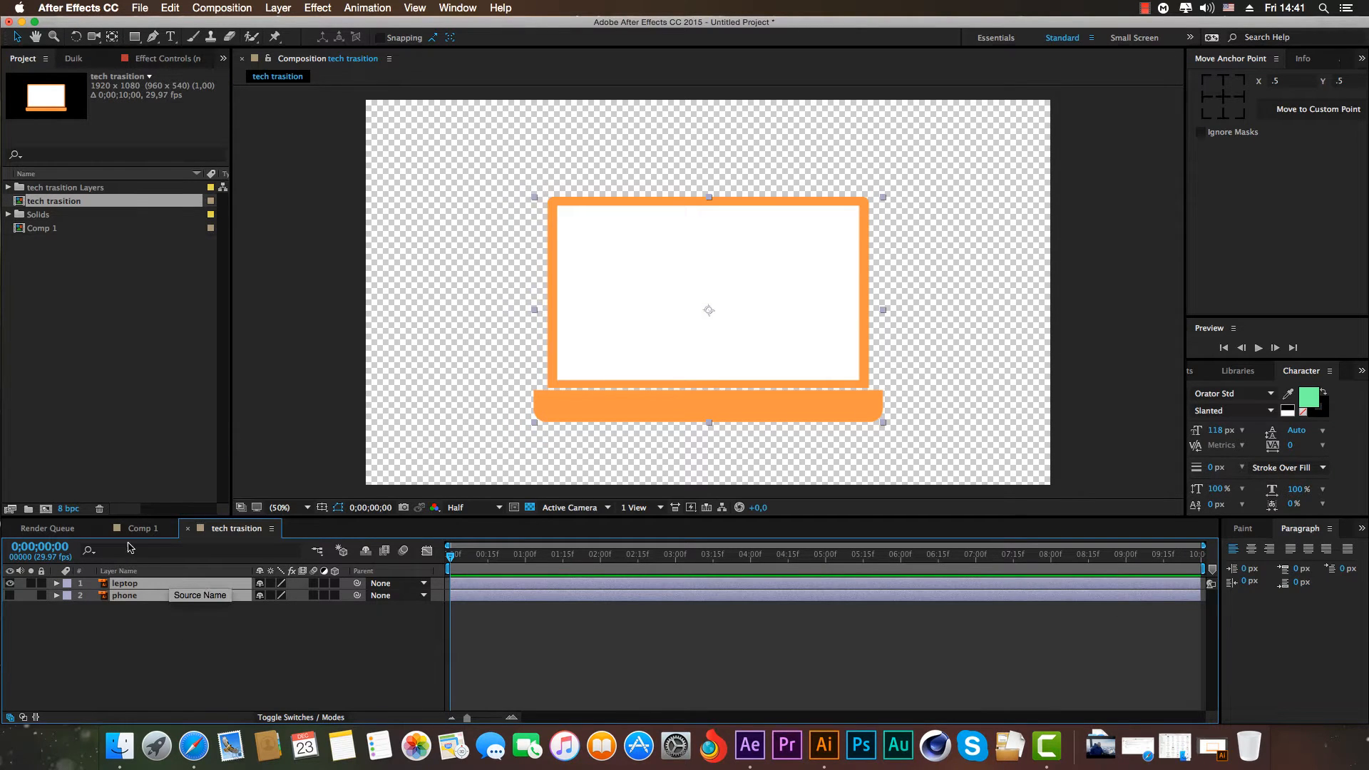
{"action": "left_click", "coordinate": [147, 529]}
{"action": "left_click", "coordinate": [164, 584]}
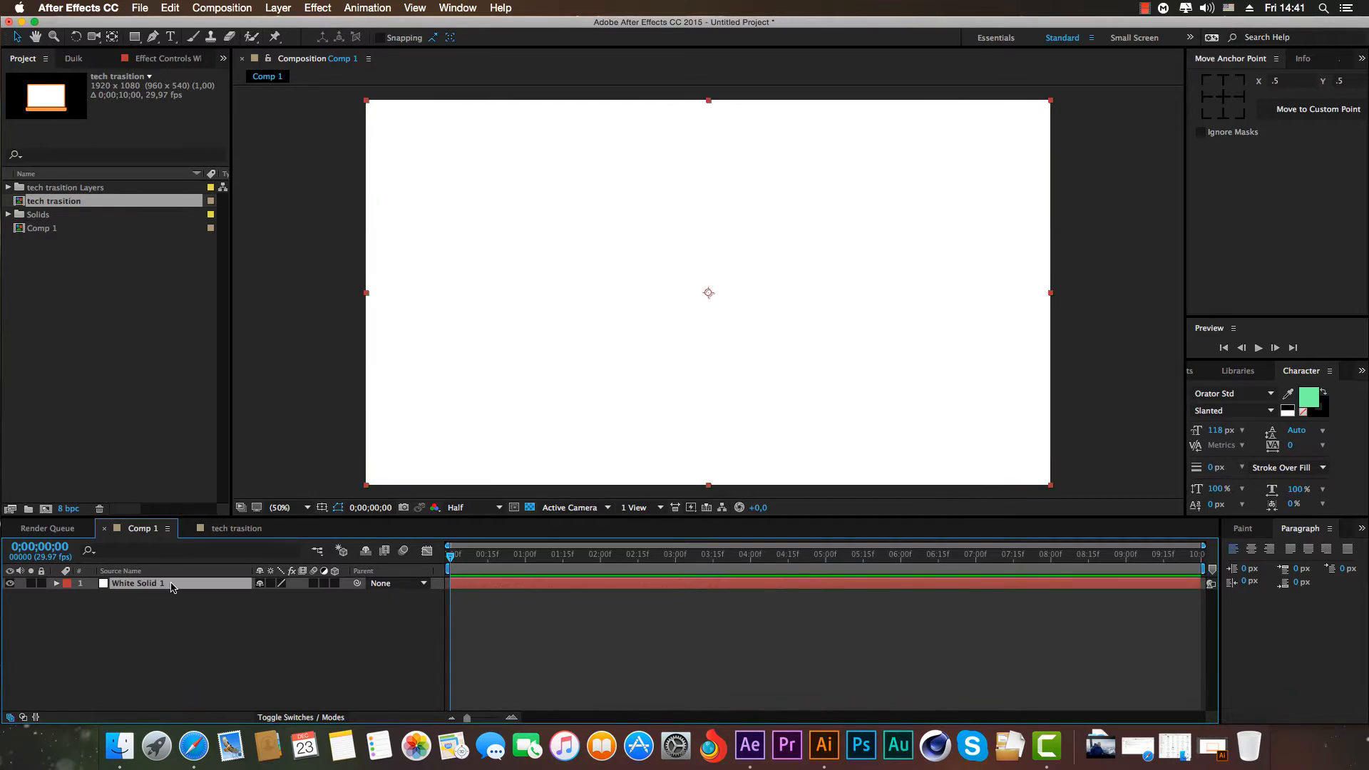
{"action": "key", "text": "super+v"}
{"action": "left_click", "coordinate": [235, 654]}
{"action": "scroll", "coordinate": [920, 336], "scroll_direction": "down", "scroll_amount": 4}
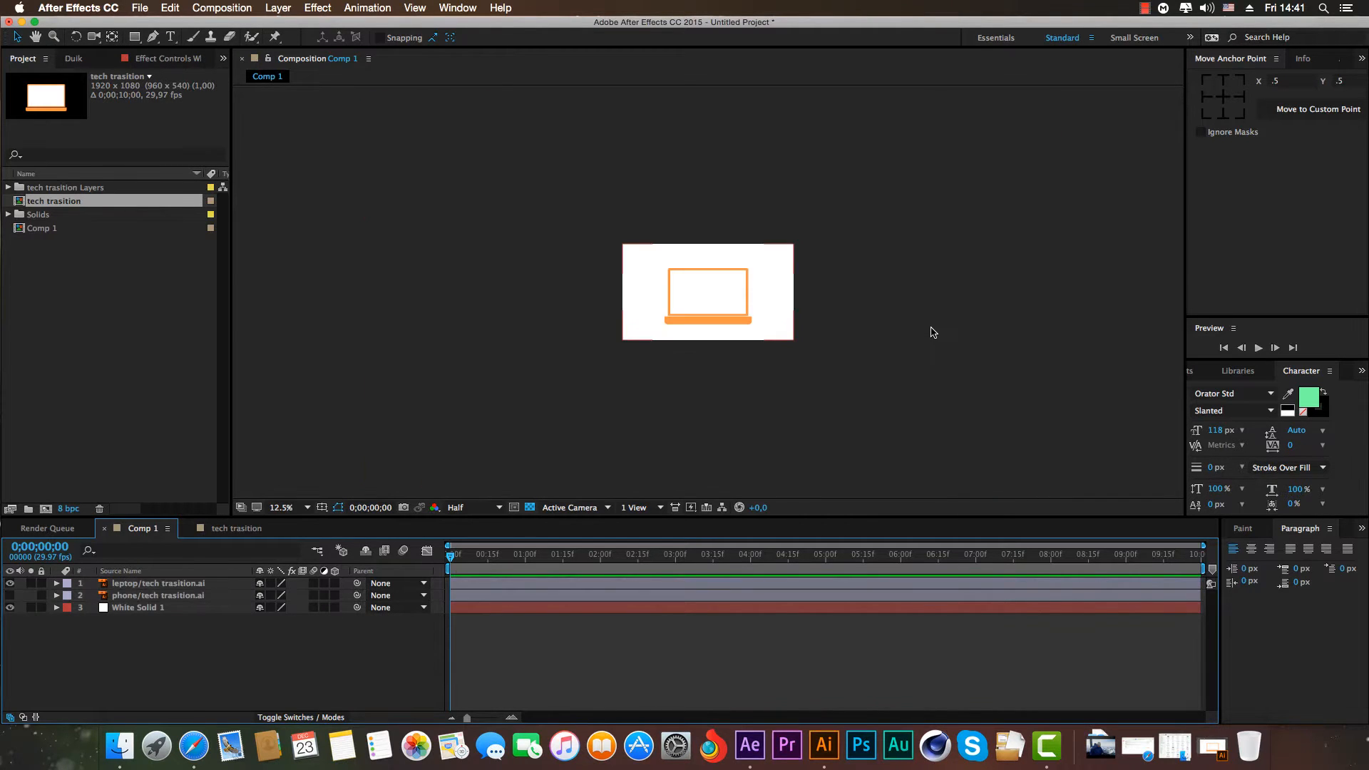
{"action": "scroll", "coordinate": [930, 330], "scroll_direction": "up", "scroll_amount": 4}
{"action": "left_click", "coordinate": [183, 531]}
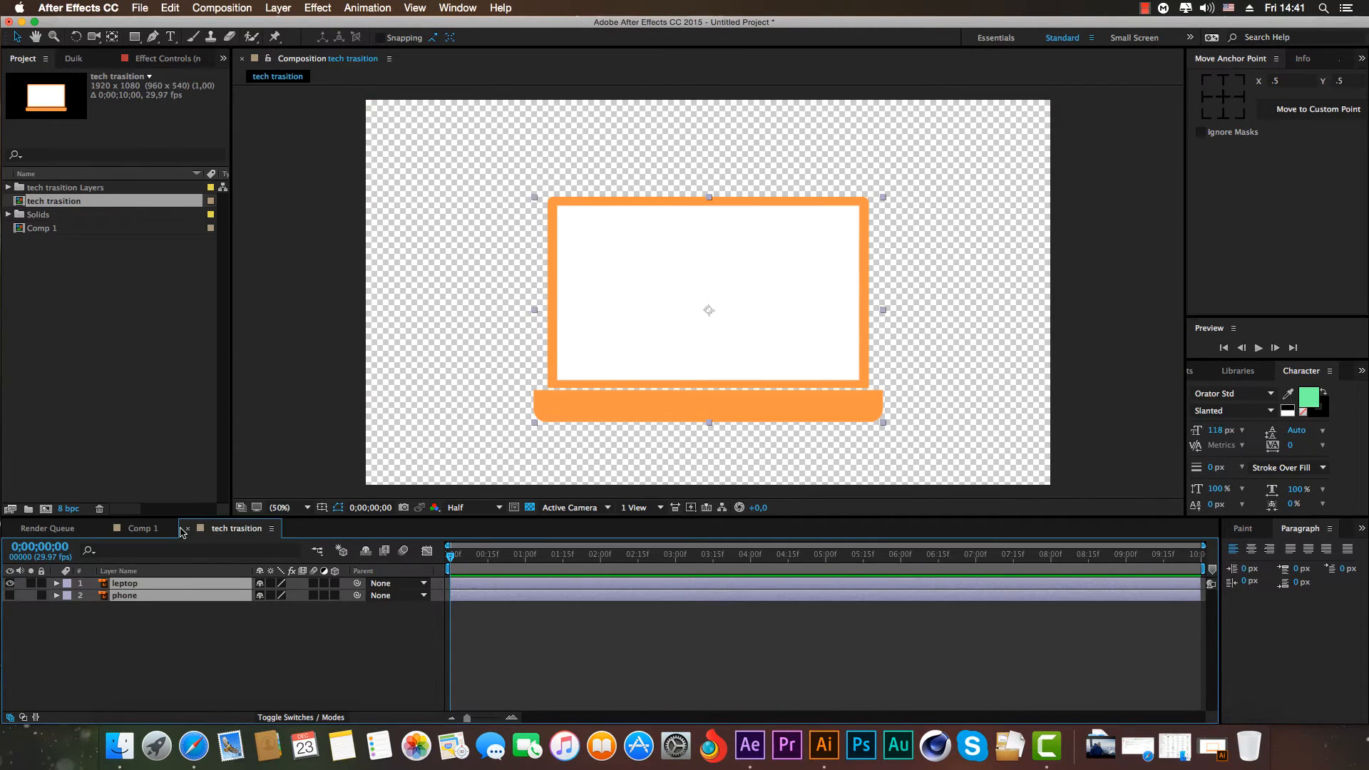
{"action": "left_click", "coordinate": [187, 530]}
Create shapes from the leptop and phone vector layers in Comp 1.
{"action": "left_click", "coordinate": [191, 596]}
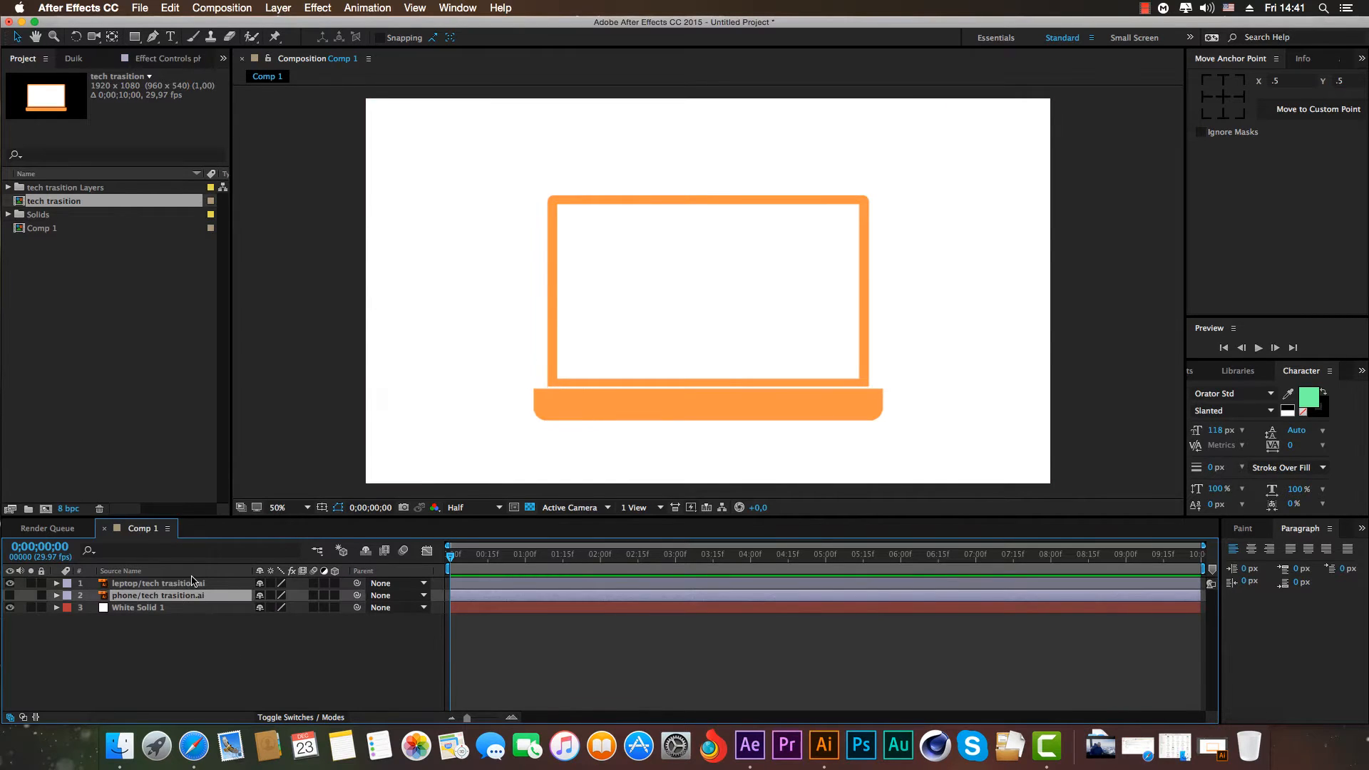
{"action": "left_click", "coordinate": [160, 619]}
{"action": "left_click", "coordinate": [166, 584]}
{"action": "left_click", "coordinate": [169, 597]}
{"action": "left_click", "coordinate": [143, 584]}
{"action": "left_click", "coordinate": [136, 596], "text": "shift"}
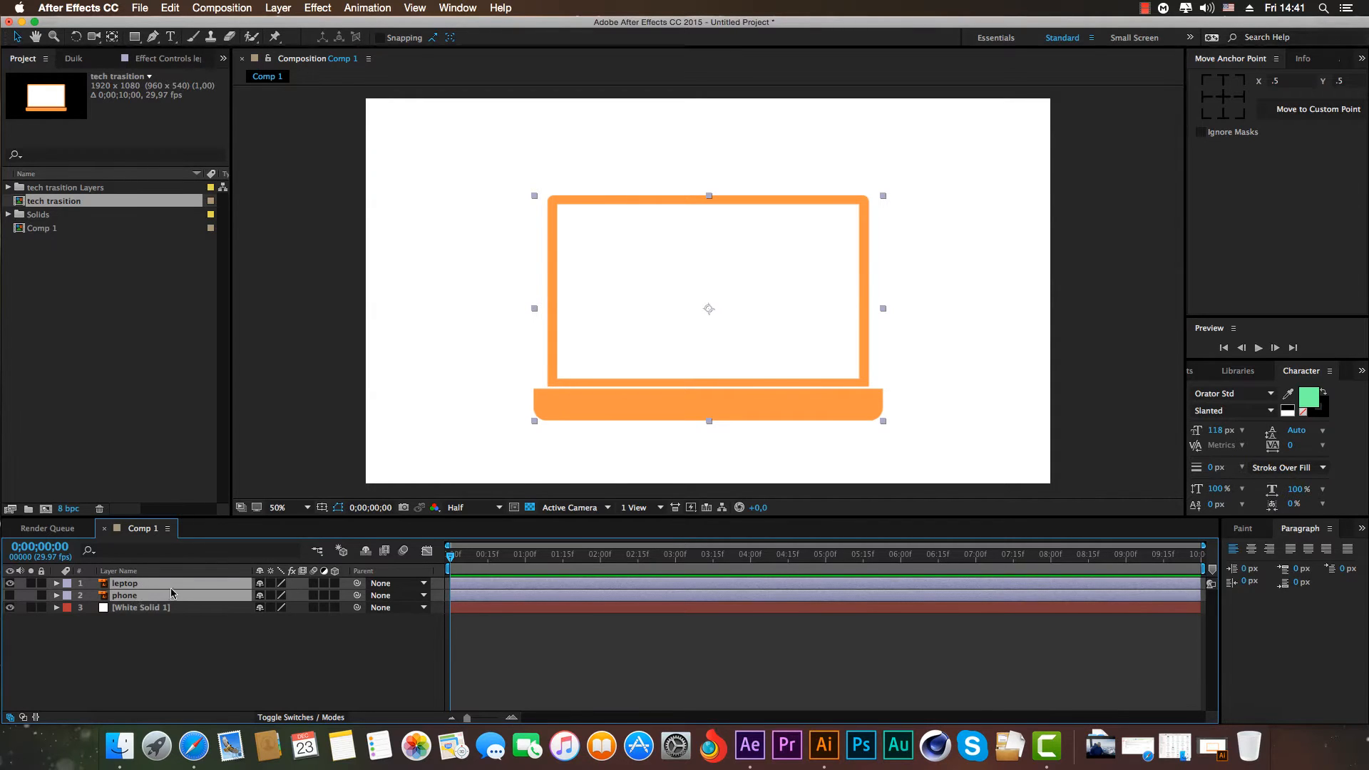
{"action": "right_click", "coordinate": [133, 598]}
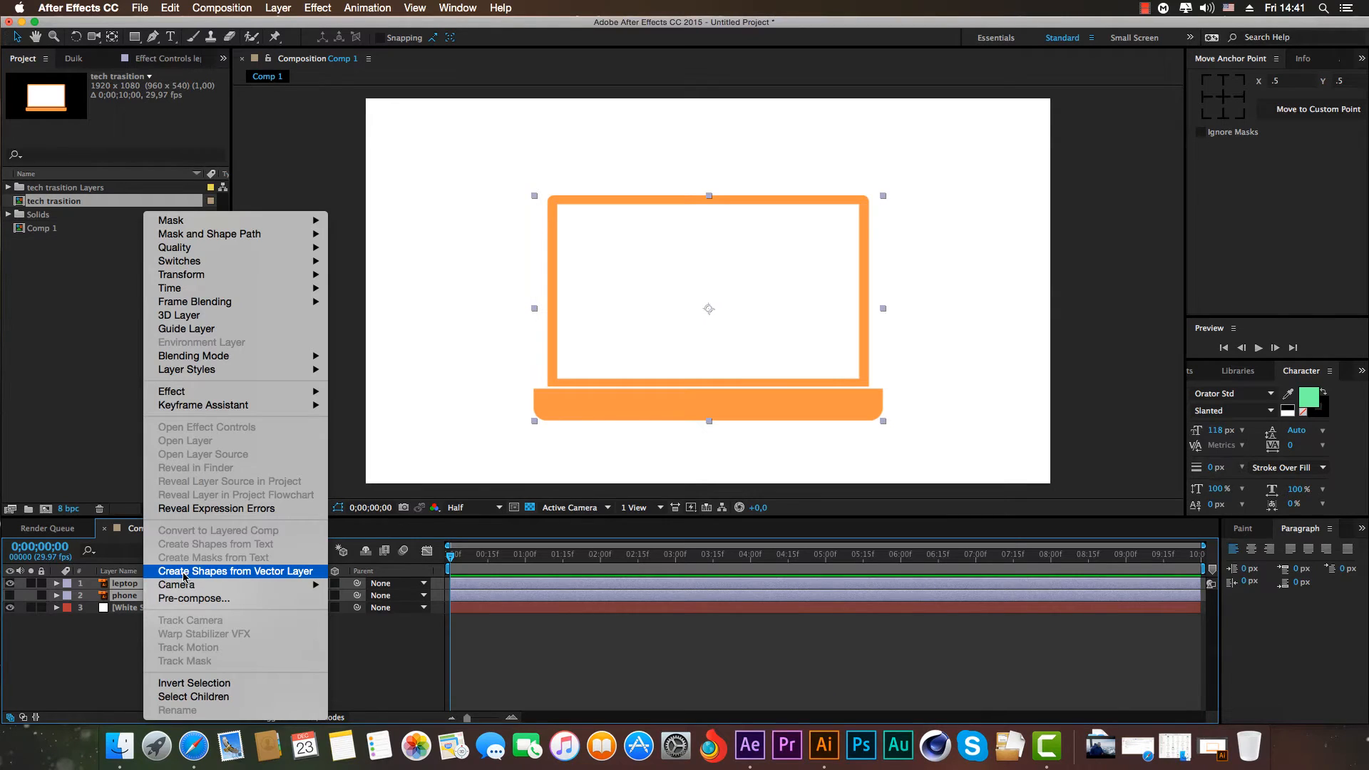
{"action": "left_click", "coordinate": [244, 579]}
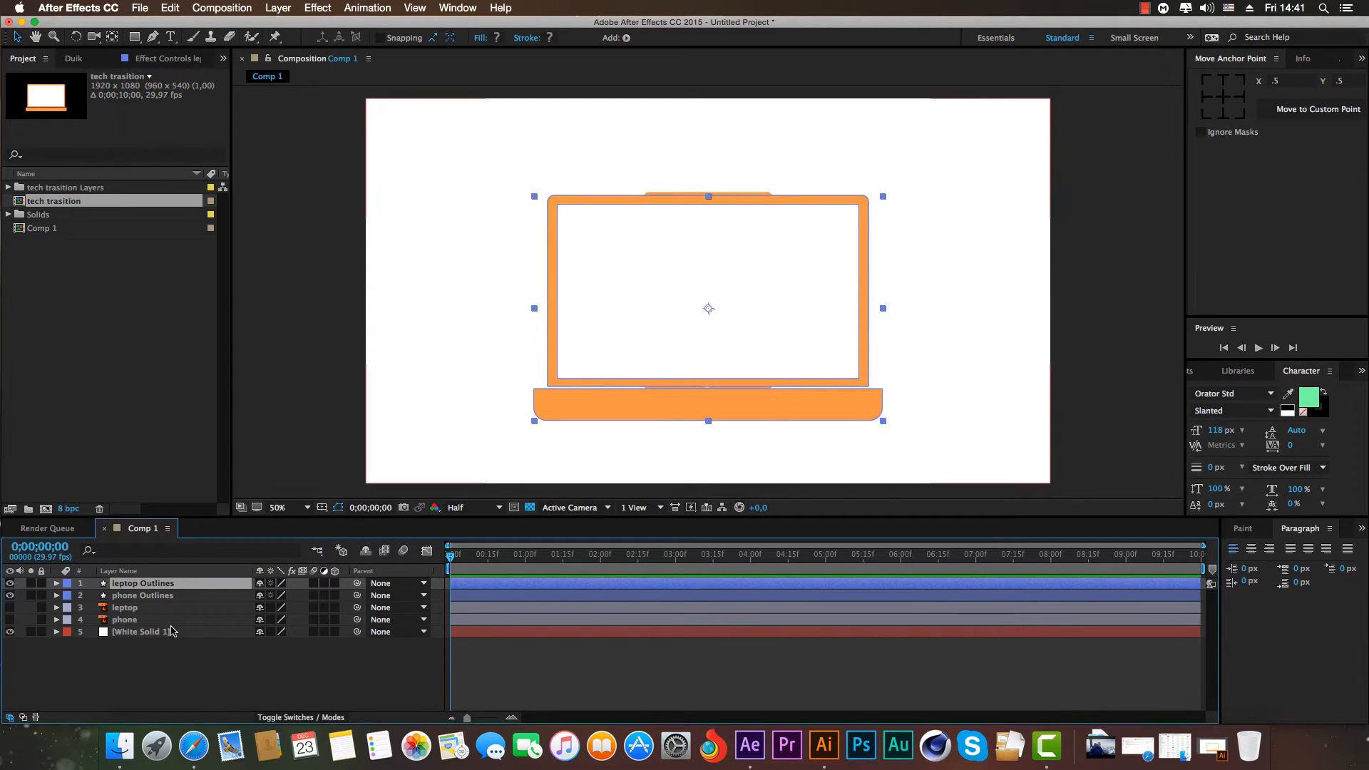
Delete the original leptop and phone Illustrator layers, keeping only their outline shape layers and the white solid.
{"action": "left_click", "coordinate": [161, 674]}
{"action": "left_click", "coordinate": [118, 610]}
{"action": "left_click", "coordinate": [125, 619], "text": "shift"}
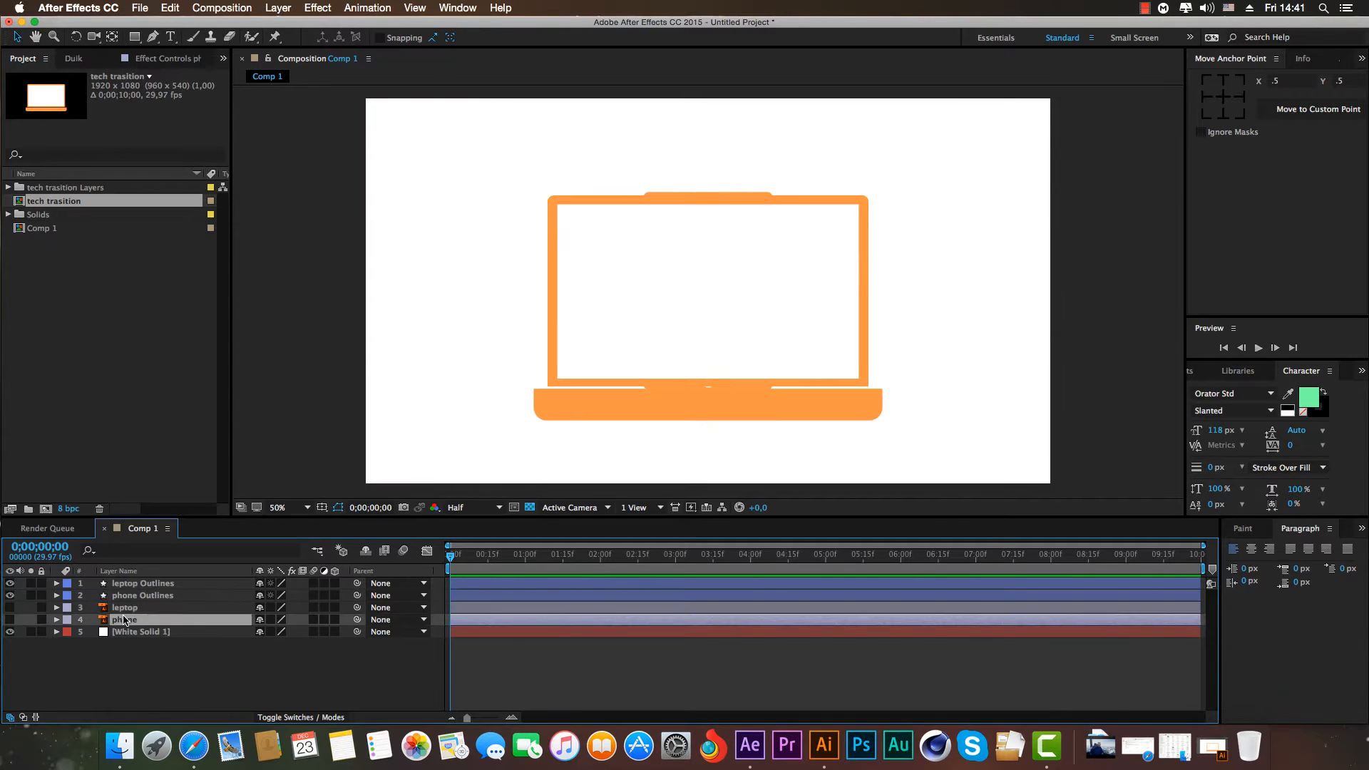
{"action": "key", "text": "Delete"}
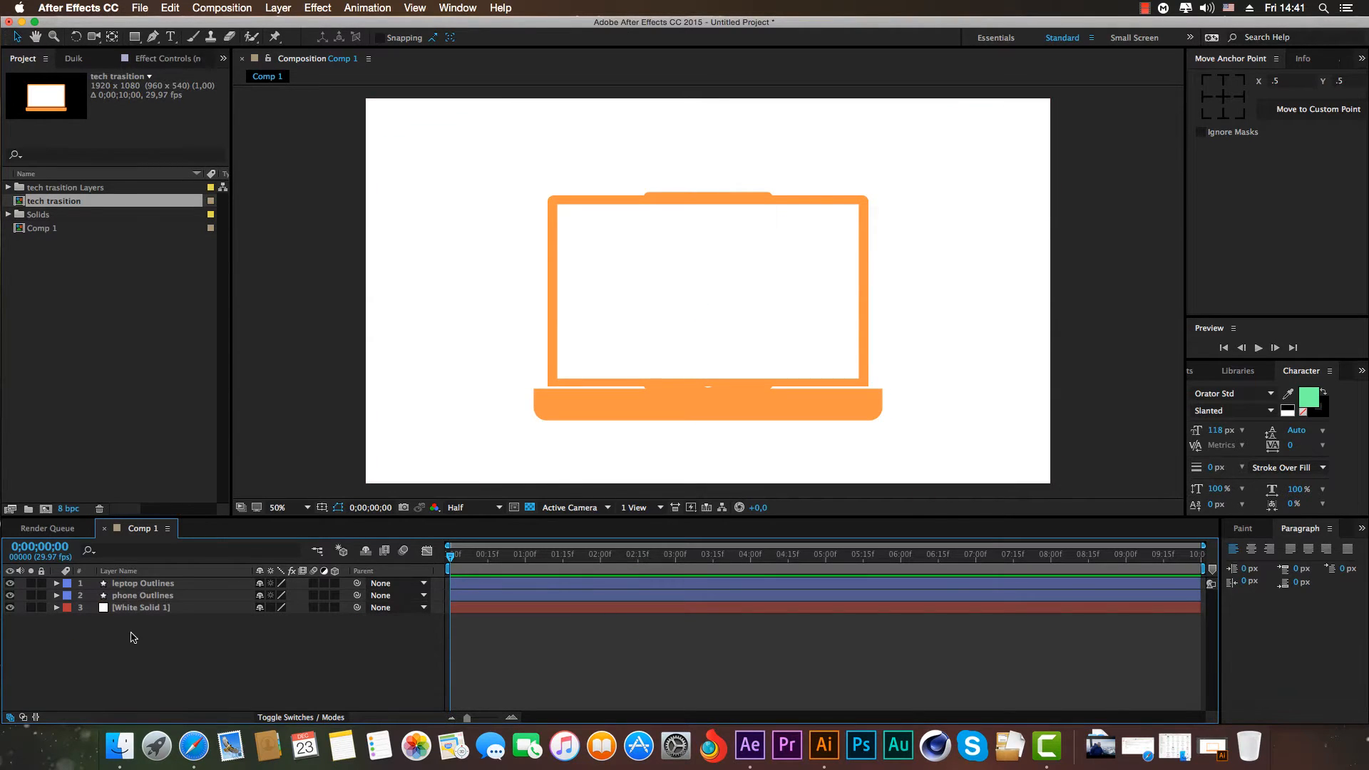
Hide the leptop Outlines layer, leave phone Outlines visible, and move leptop Outlines below phone Outlines.
{"action": "left_click", "coordinate": [145, 596]}
{"action": "left_click", "coordinate": [152, 584], "text": "shift"}
{"action": "left_click", "coordinate": [182, 638]}
{"action": "left_click", "coordinate": [10, 596]}
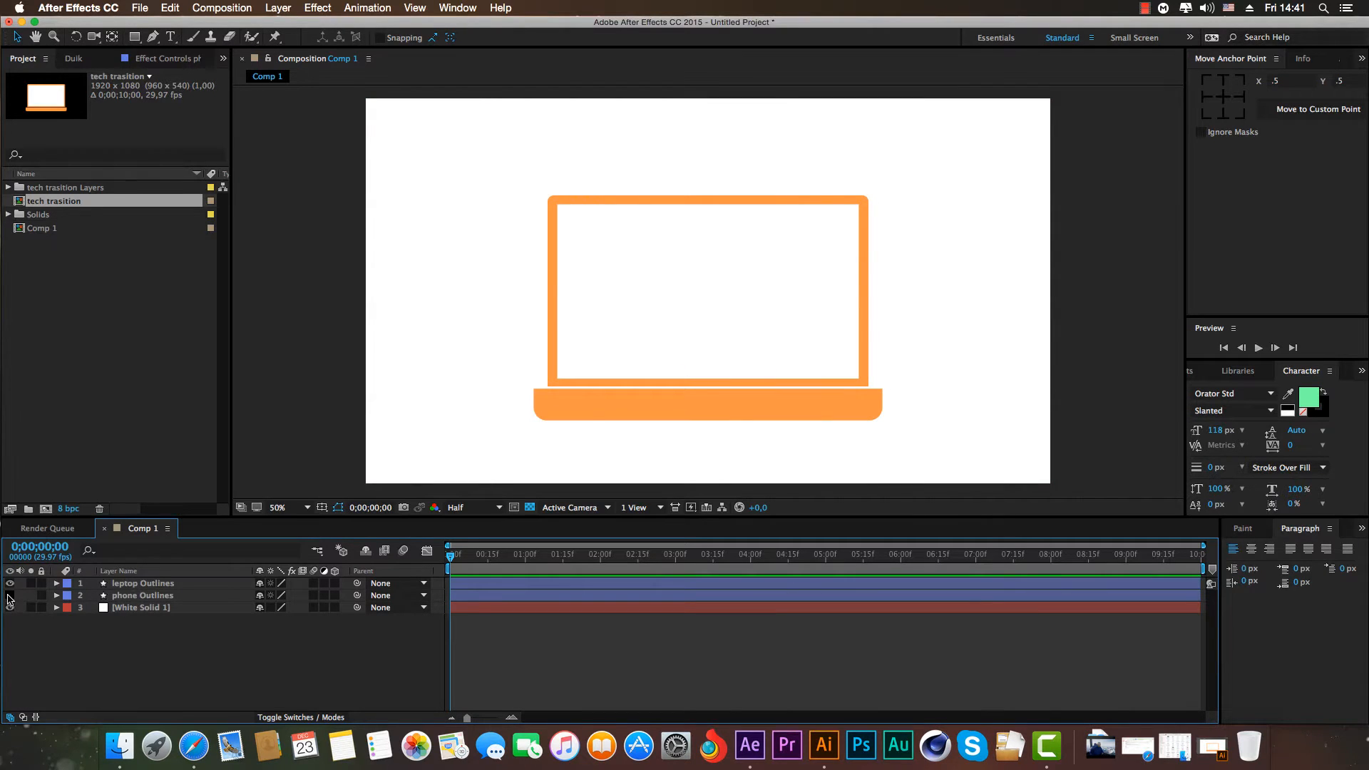
{"action": "left_click", "coordinate": [10, 583]}
{"action": "left_click", "coordinate": [10, 583]}
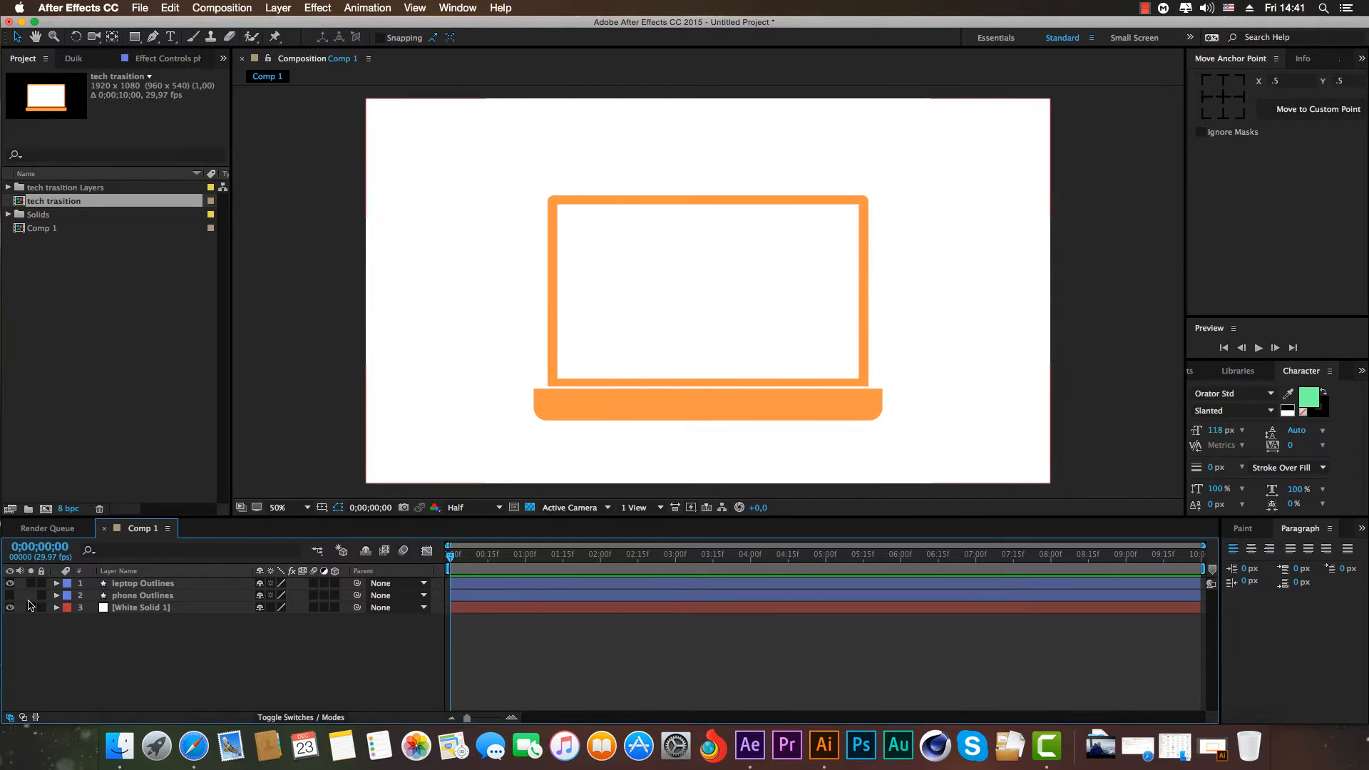
{"action": "left_click", "coordinate": [10, 595]}
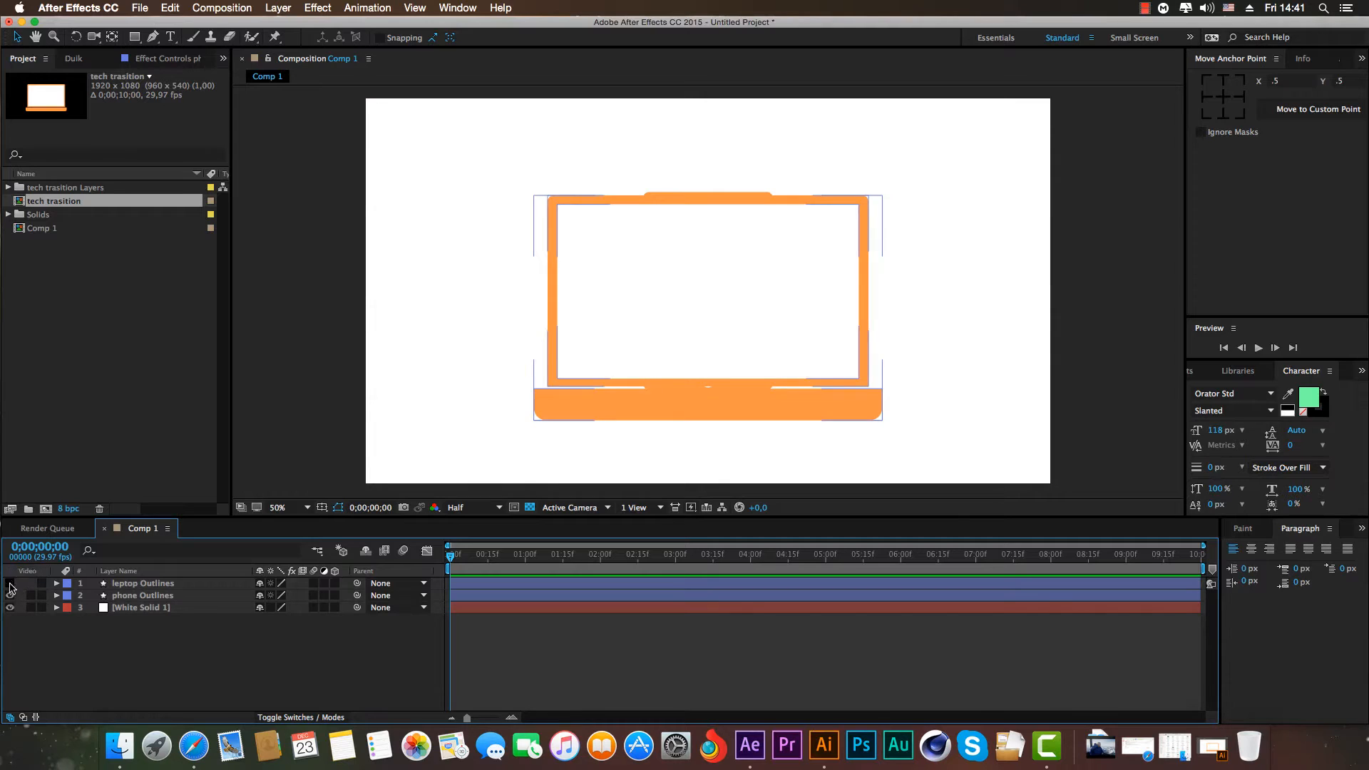
{"action": "left_click", "coordinate": [10, 583]}
{"action": "left_click_drag", "start_coordinate": [143, 583], "coordinate": [141, 601]}
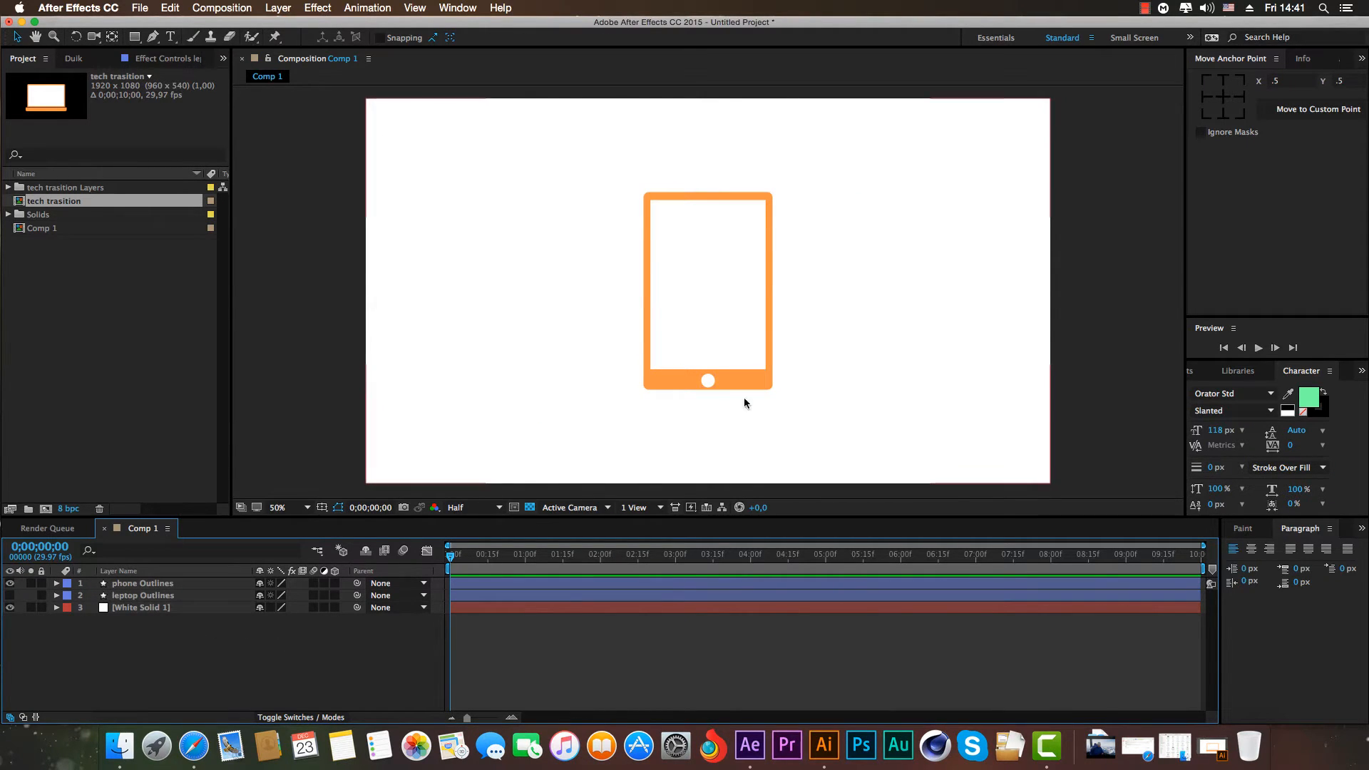
{"action": "left_click", "coordinate": [167, 573]}
{"action": "left_click", "coordinate": [169, 583]}
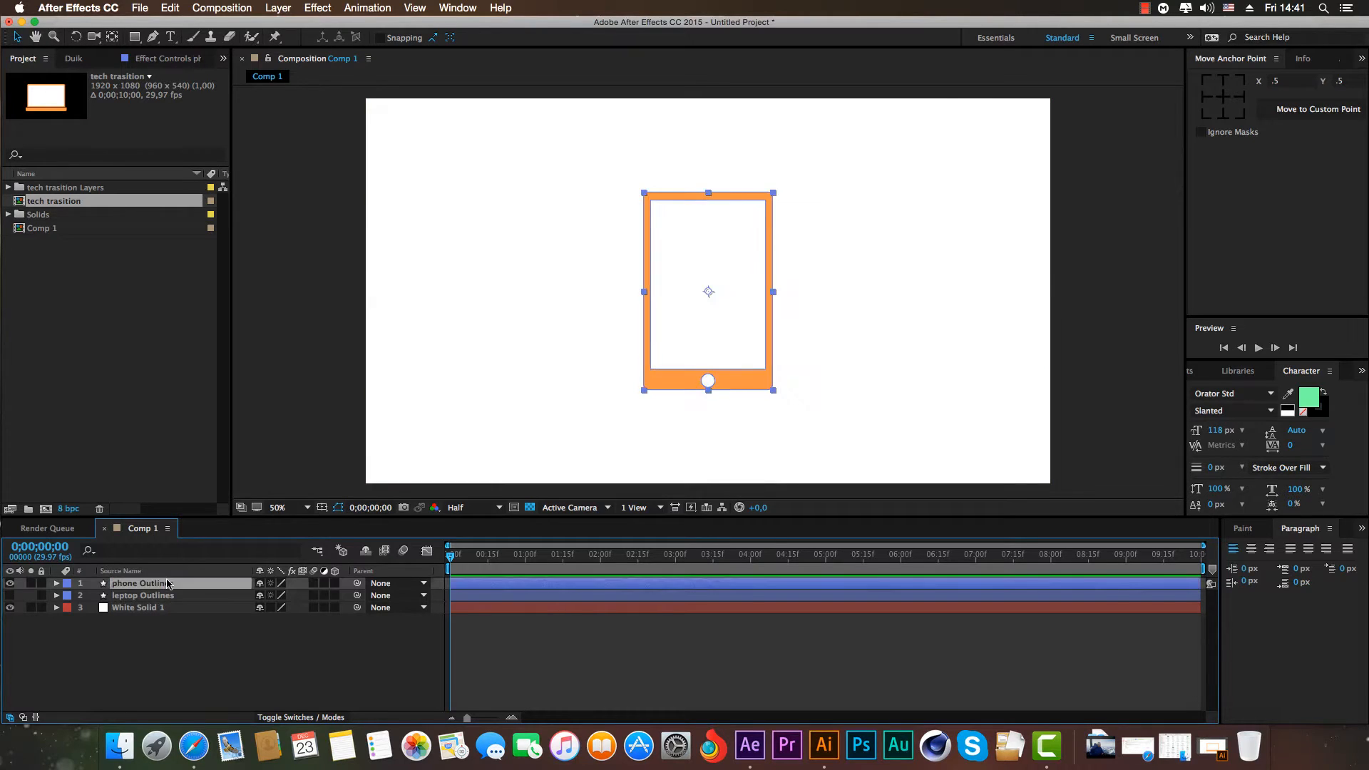
Draw a straight horizontal line with the Pen tool just below the phone, extending well past both of its sides, on a new shape layer.
{"action": "left_click", "coordinate": [202, 642]}
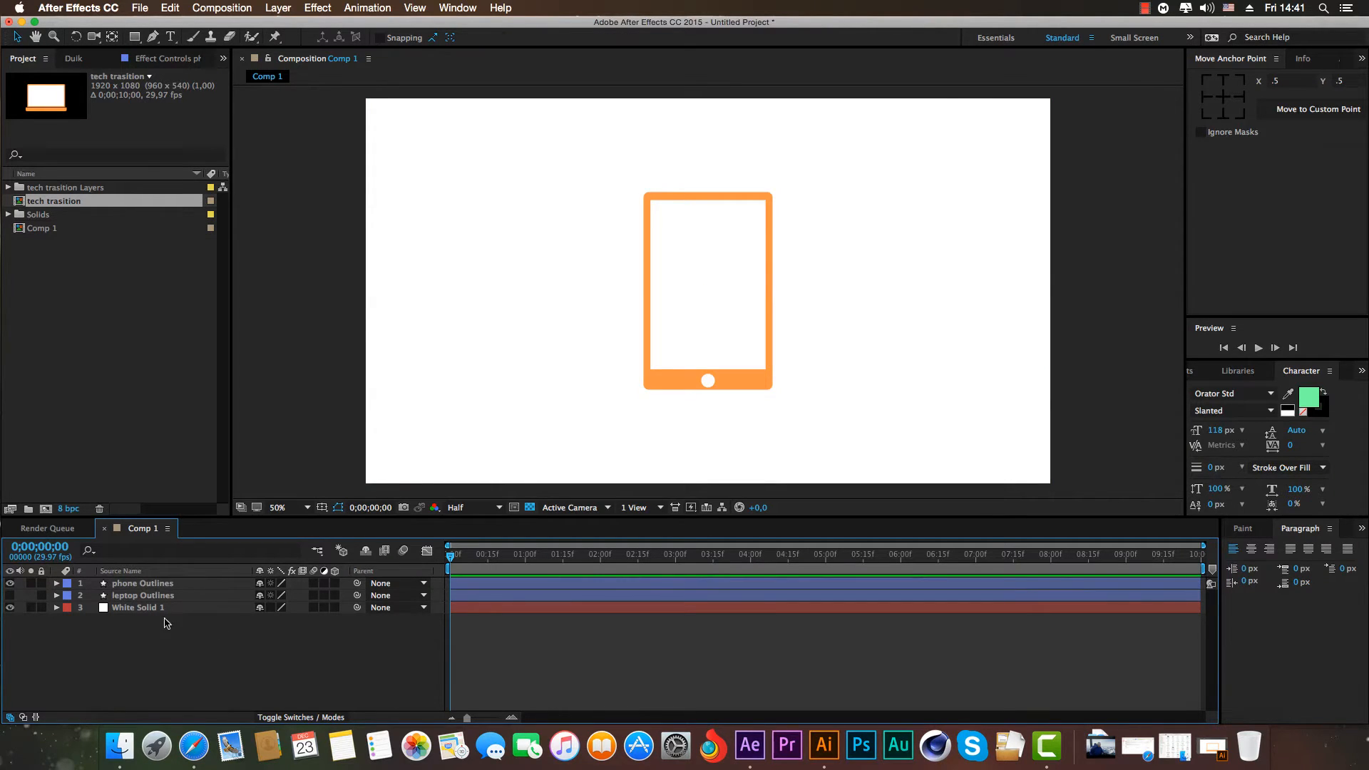
{"action": "left_click", "coordinate": [153, 37]}
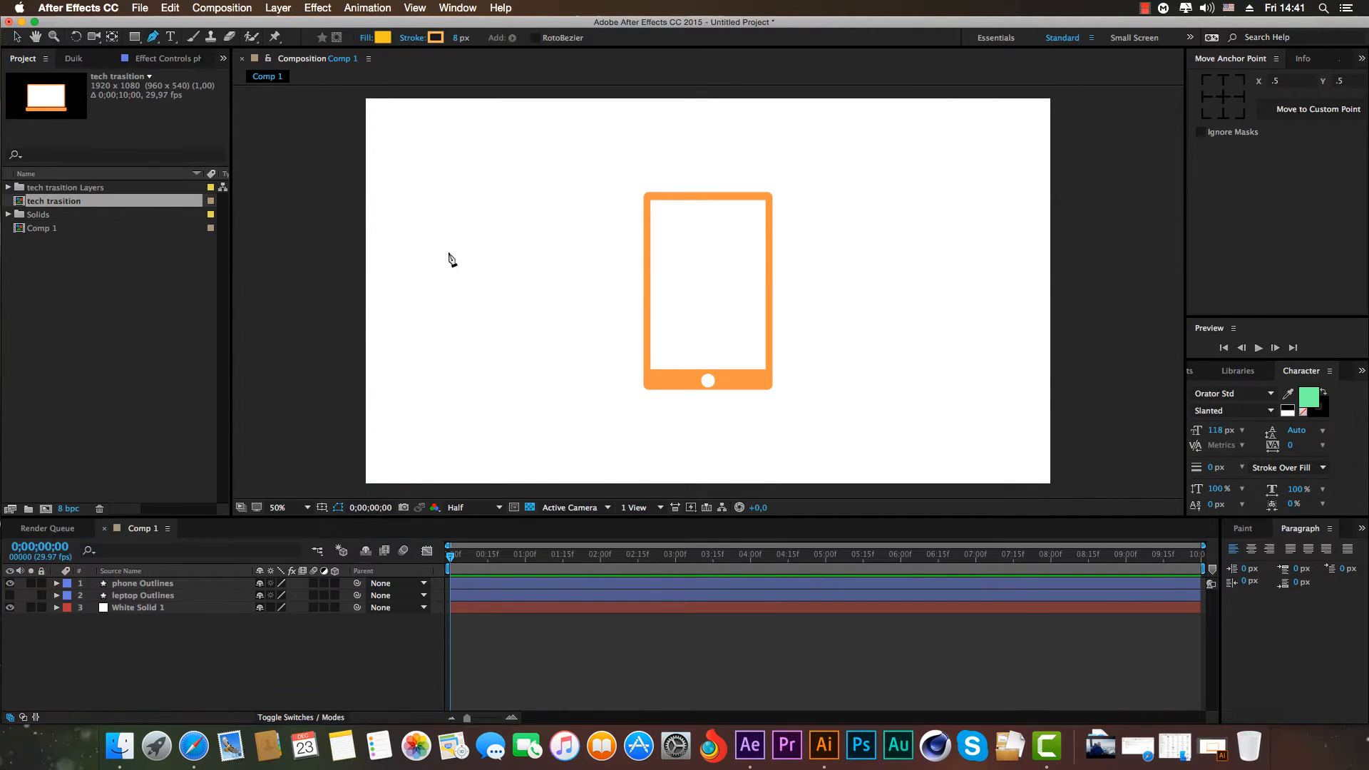
{"action": "left_click", "coordinate": [155, 40]}
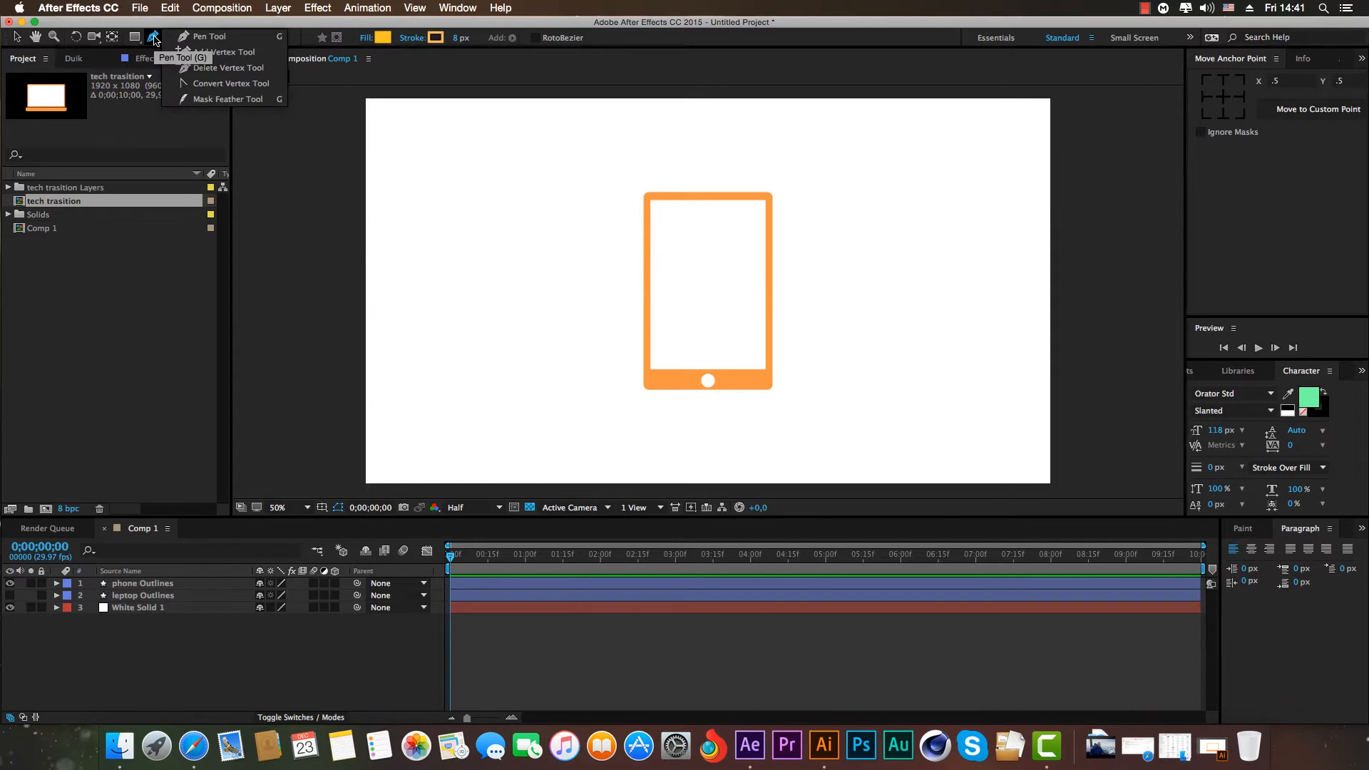
{"action": "left_click", "coordinate": [218, 39]}
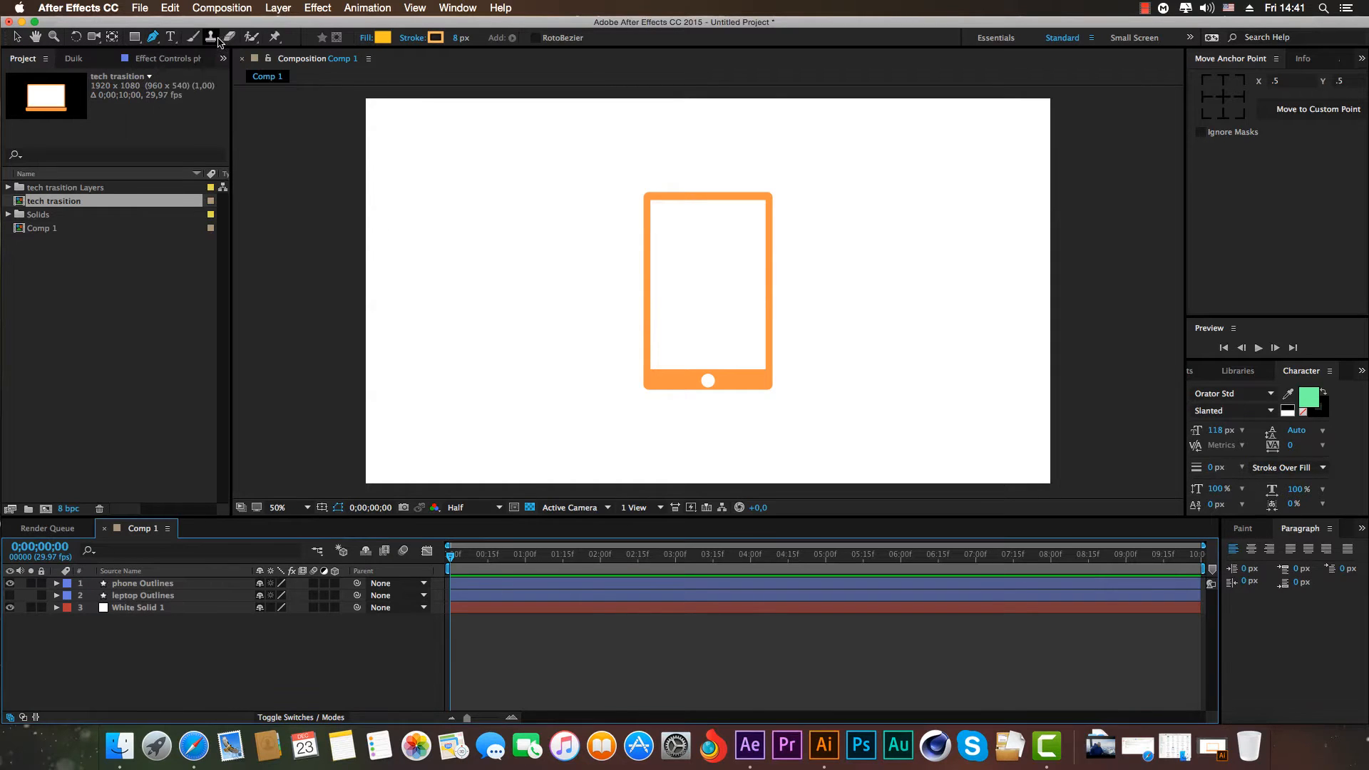
{"action": "left_click", "coordinate": [472, 411]}
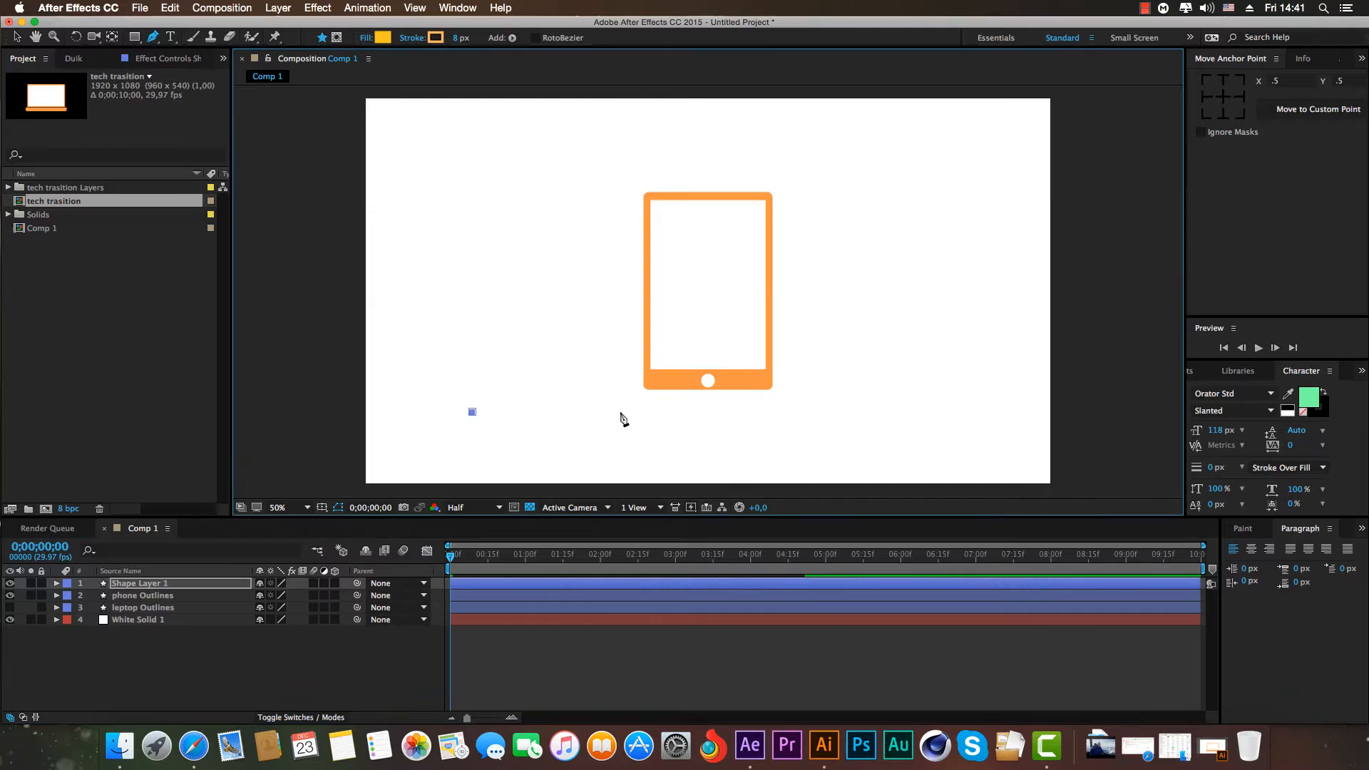
{"action": "left_click", "coordinate": [940, 412]}
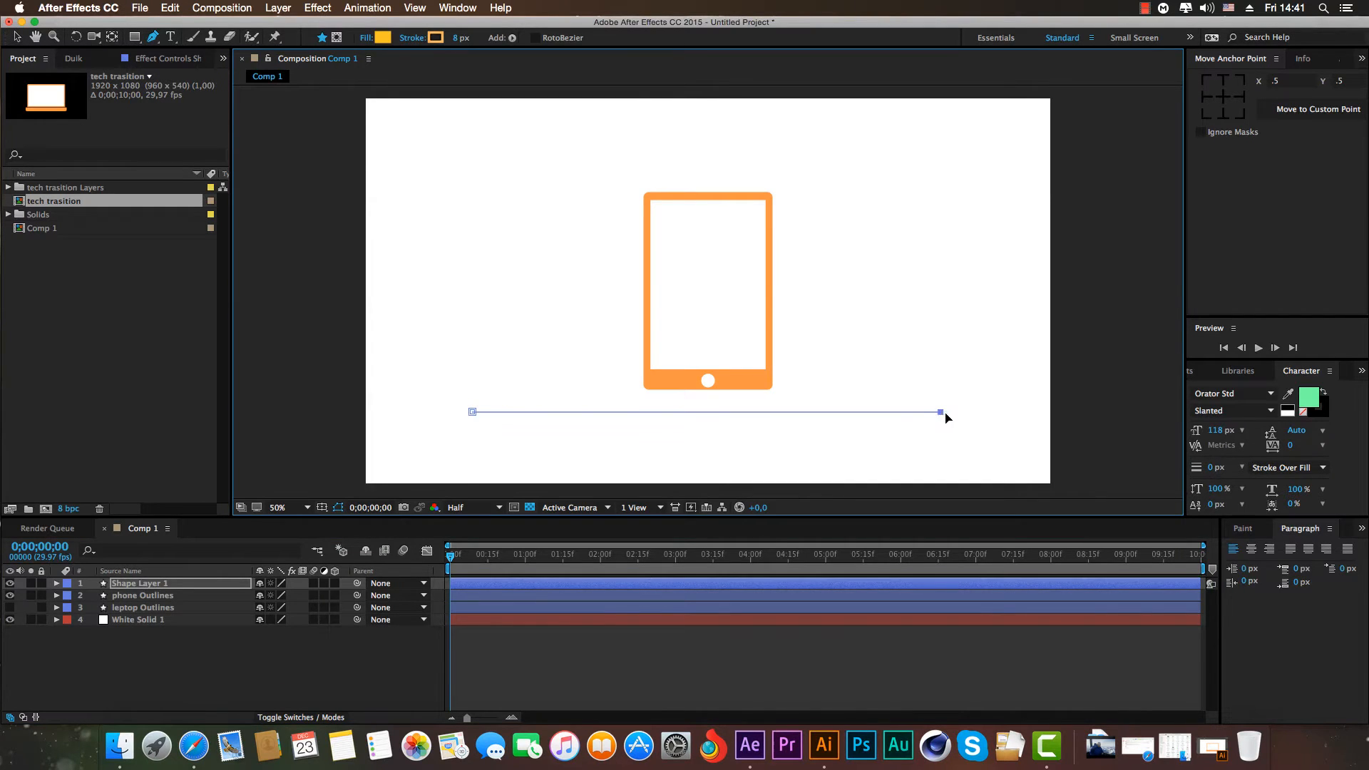
Set the new line's stroke width to 10 px and deselect it.
{"action": "left_click", "coordinate": [455, 38]}
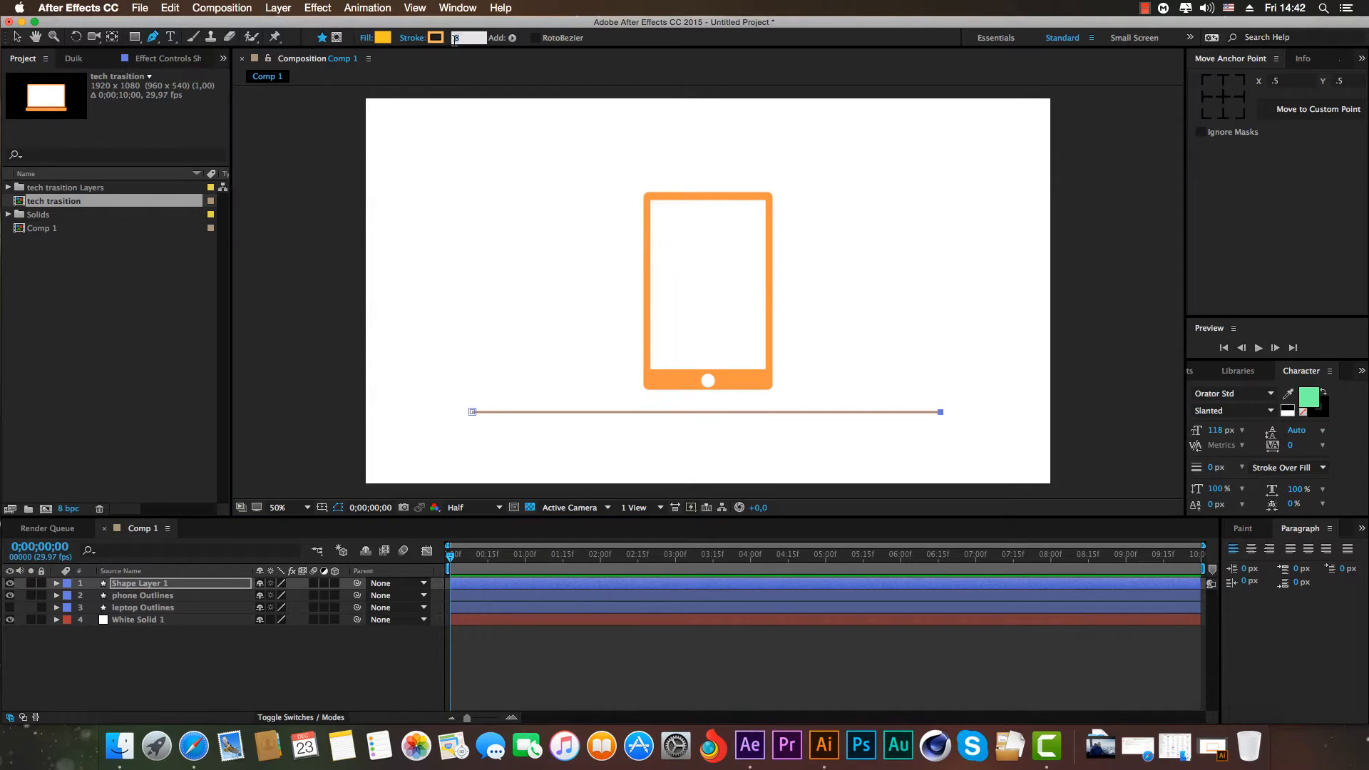
{"action": "type", "text": "10"}
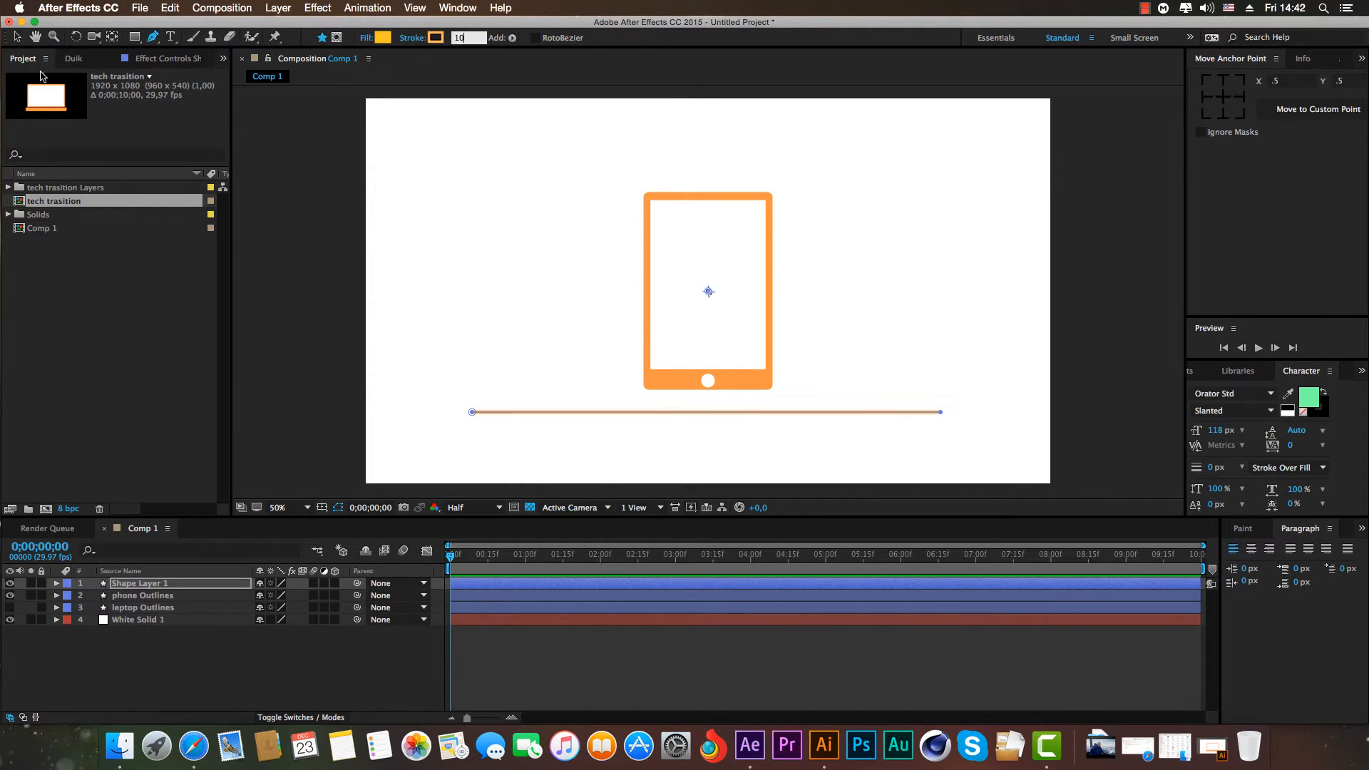
{"action": "left_click", "coordinate": [16, 37]}
{"action": "left_click", "coordinate": [819, 430]}
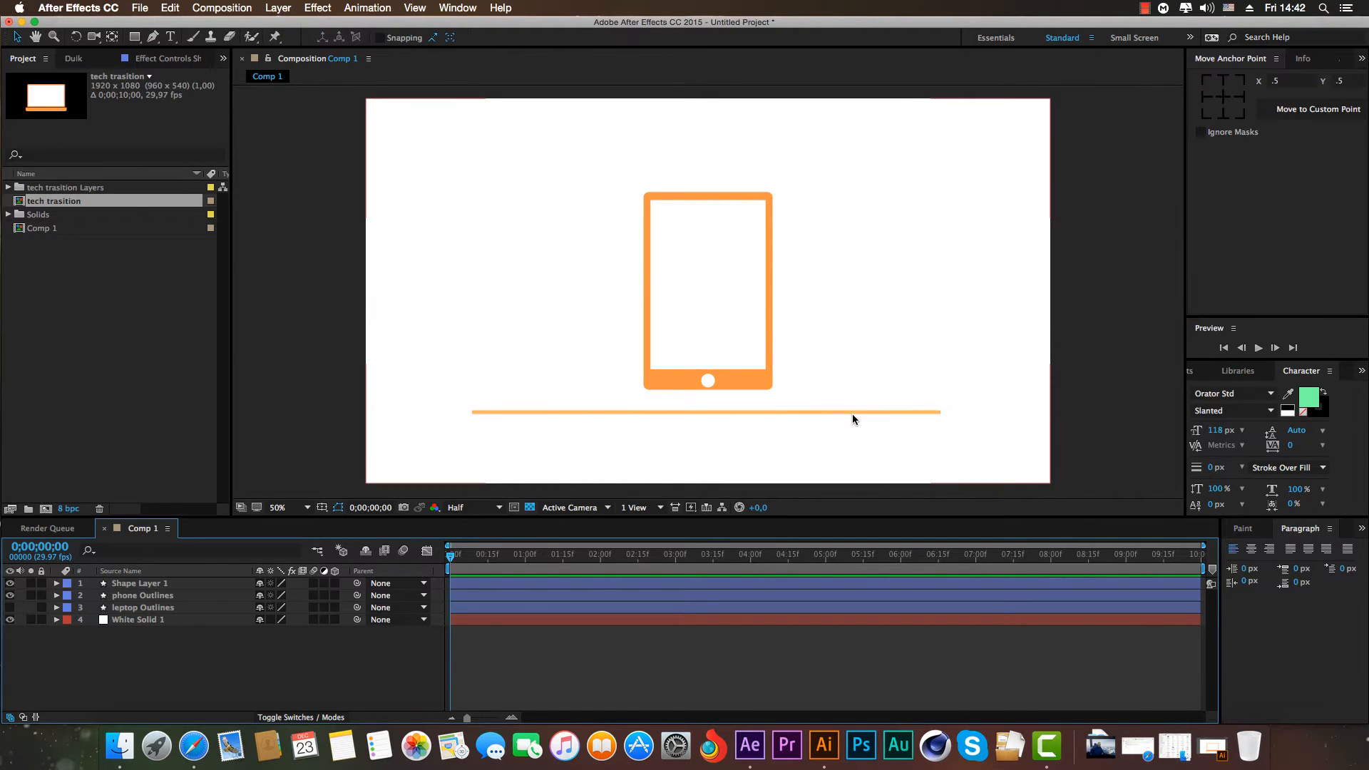
Match the stroke color of Shape Layer 1 to the phone's orange, FD9645, by sampling the phone frame.
{"action": "left_click", "coordinate": [852, 414]}
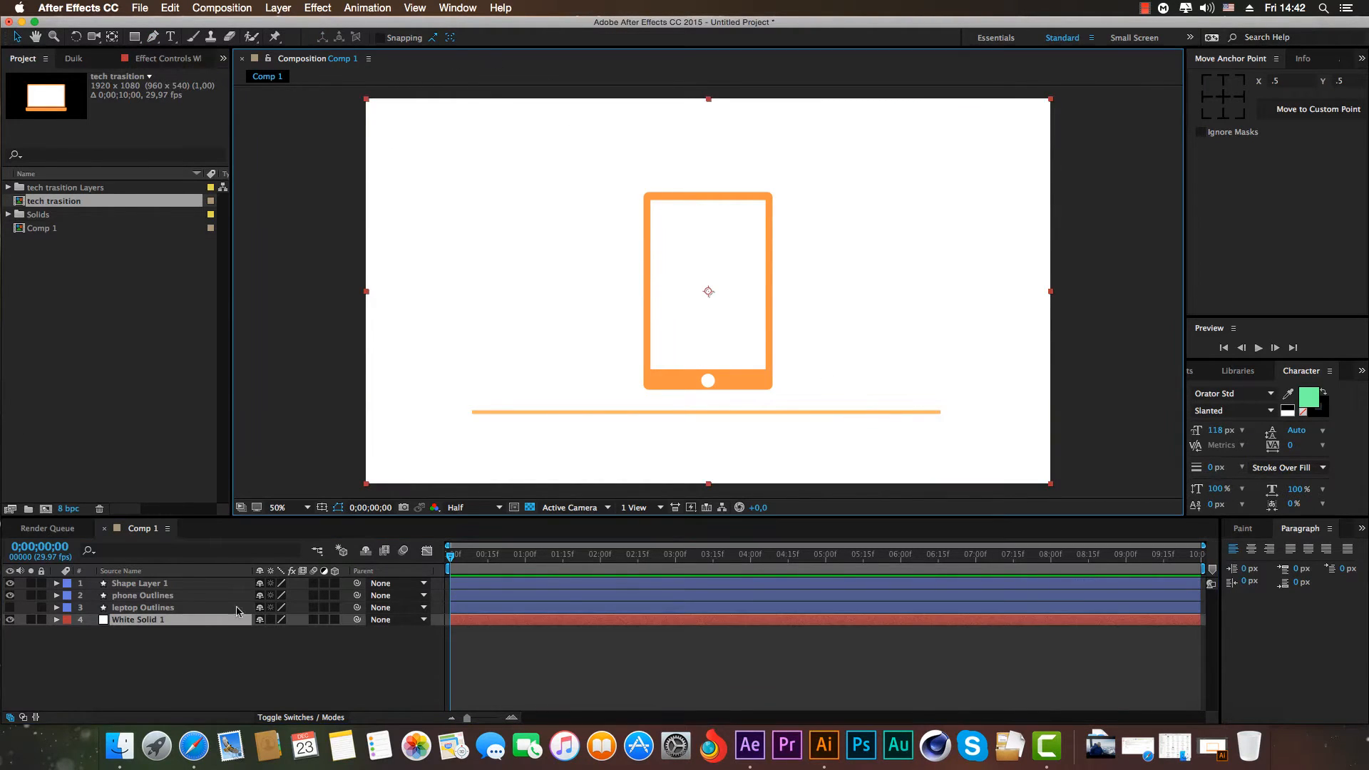
{"action": "left_click", "coordinate": [174, 584]}
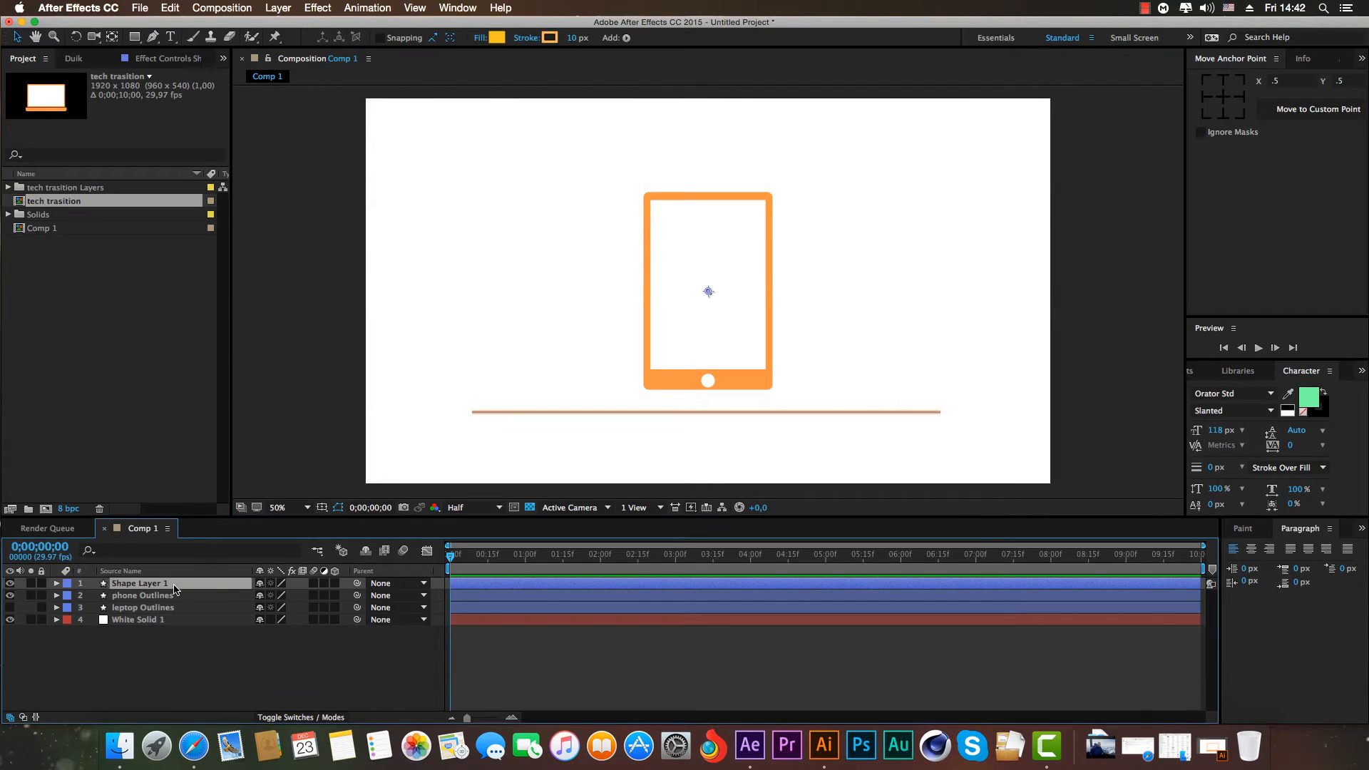
{"action": "left_click", "coordinate": [550, 38]}
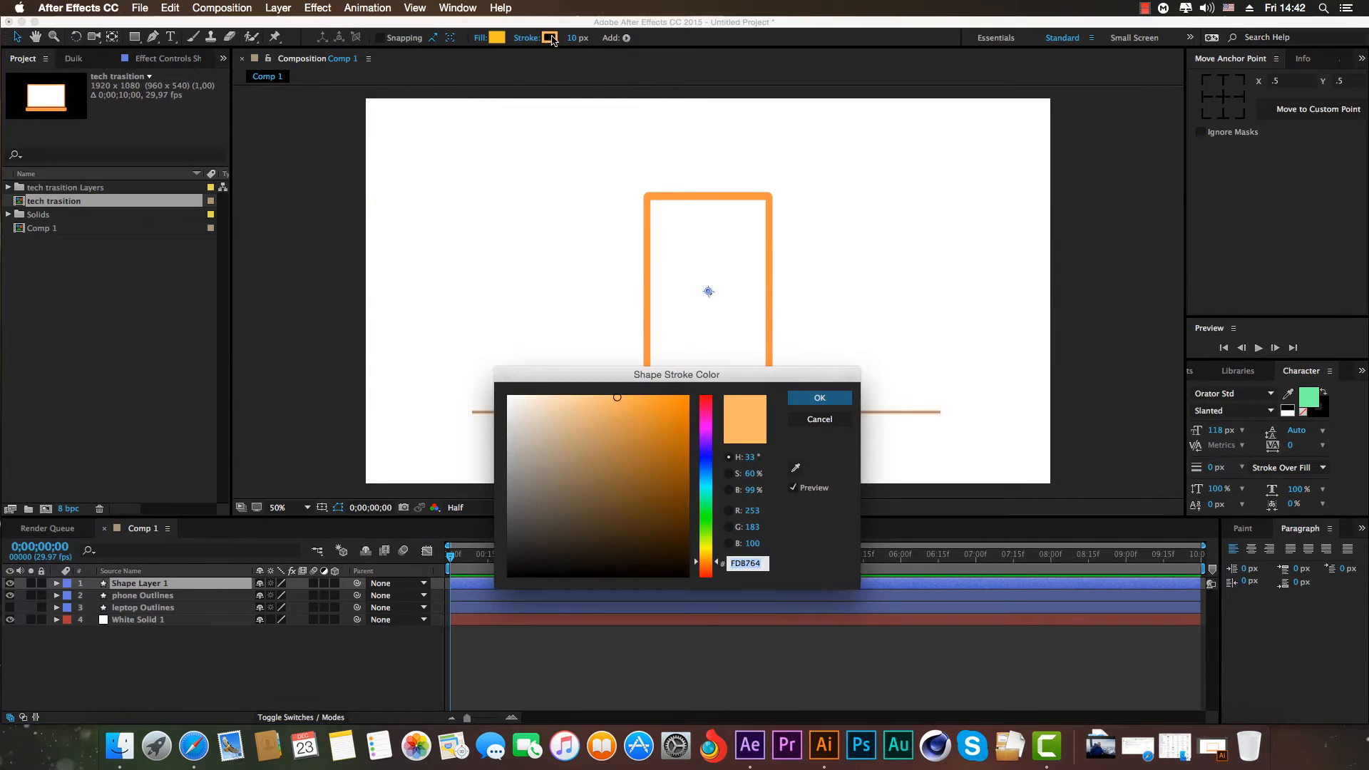
{"action": "left_click", "coordinate": [795, 467]}
{"action": "left_click", "coordinate": [769, 296]}
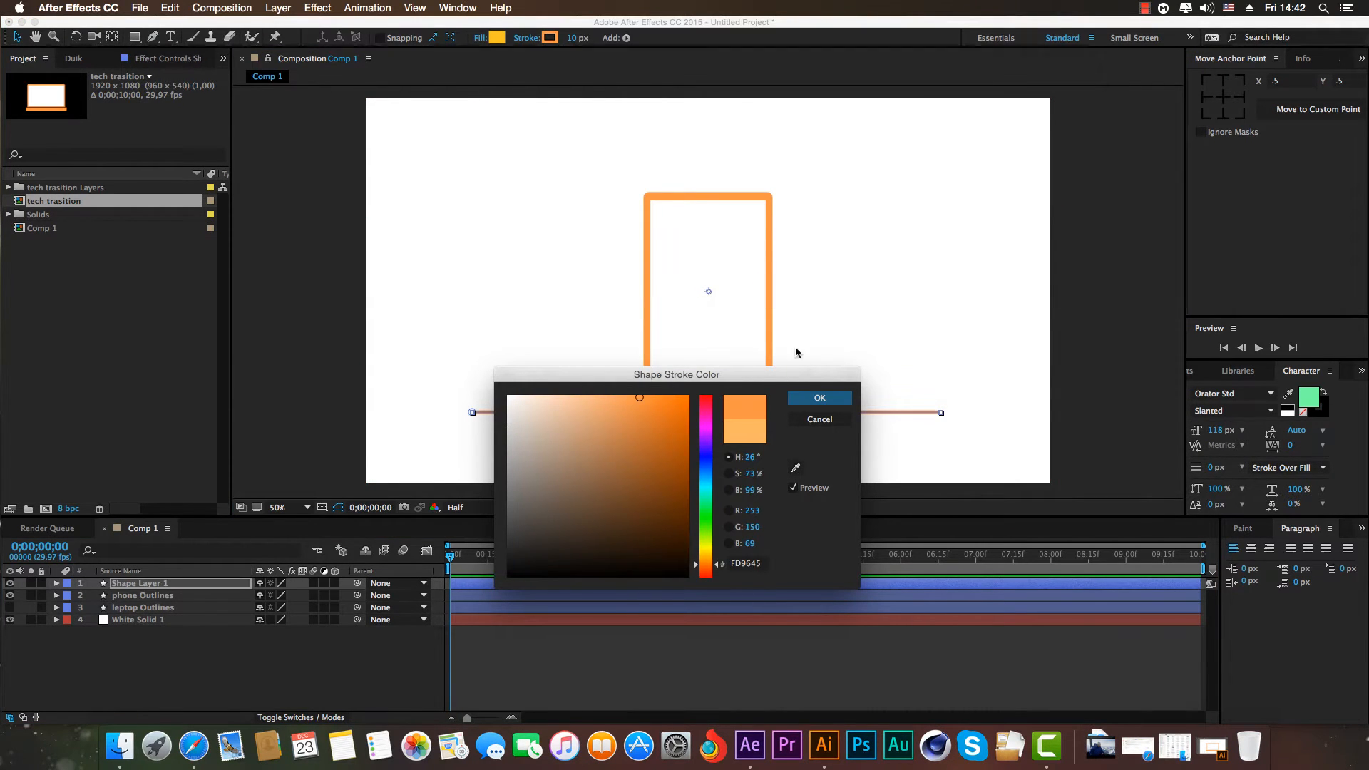
{"action": "left_click", "coordinate": [819, 398]}
{"action": "left_click", "coordinate": [390, 679]}
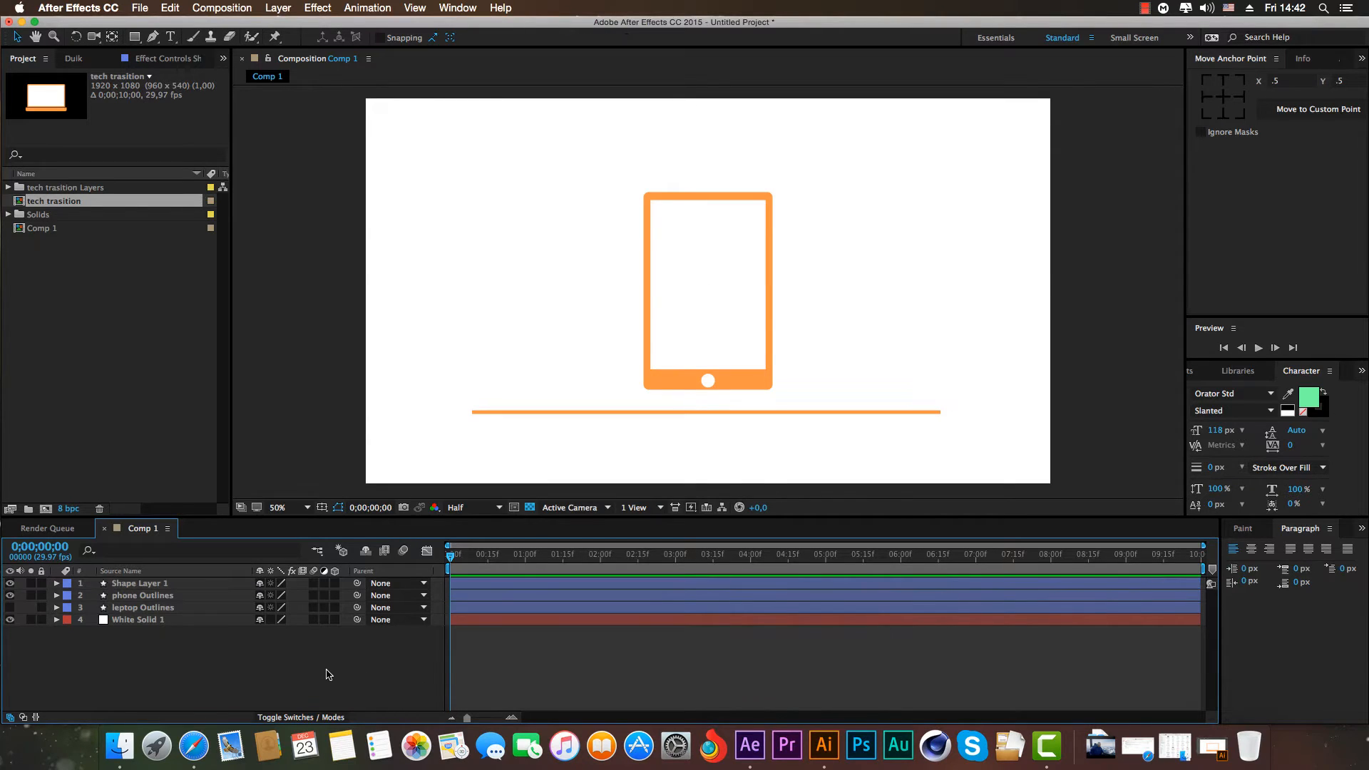
Set the fill of Shape Layer 1 to None so only the stroke is drawn.
{"action": "left_click", "coordinate": [601, 406]}
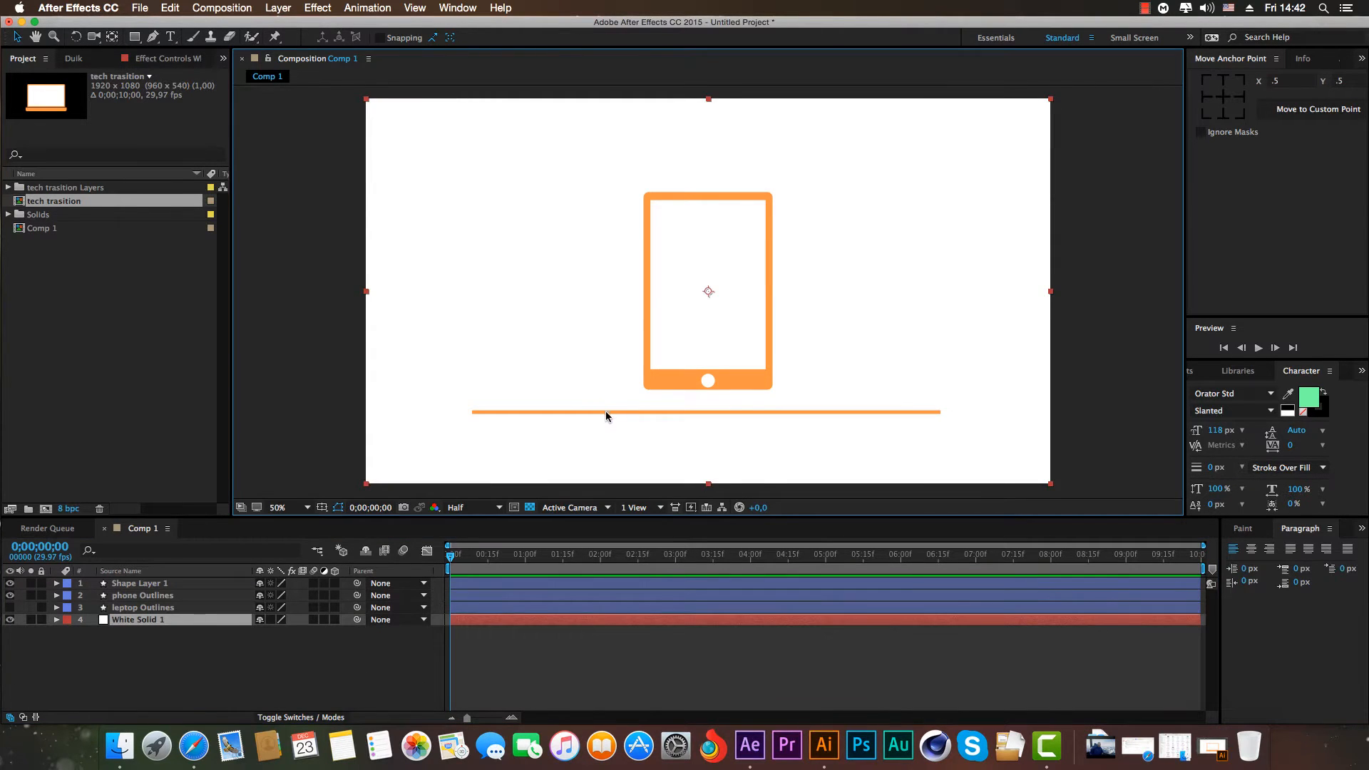
{"action": "left_click", "coordinate": [162, 583]}
{"action": "left_click", "coordinate": [482, 39]}
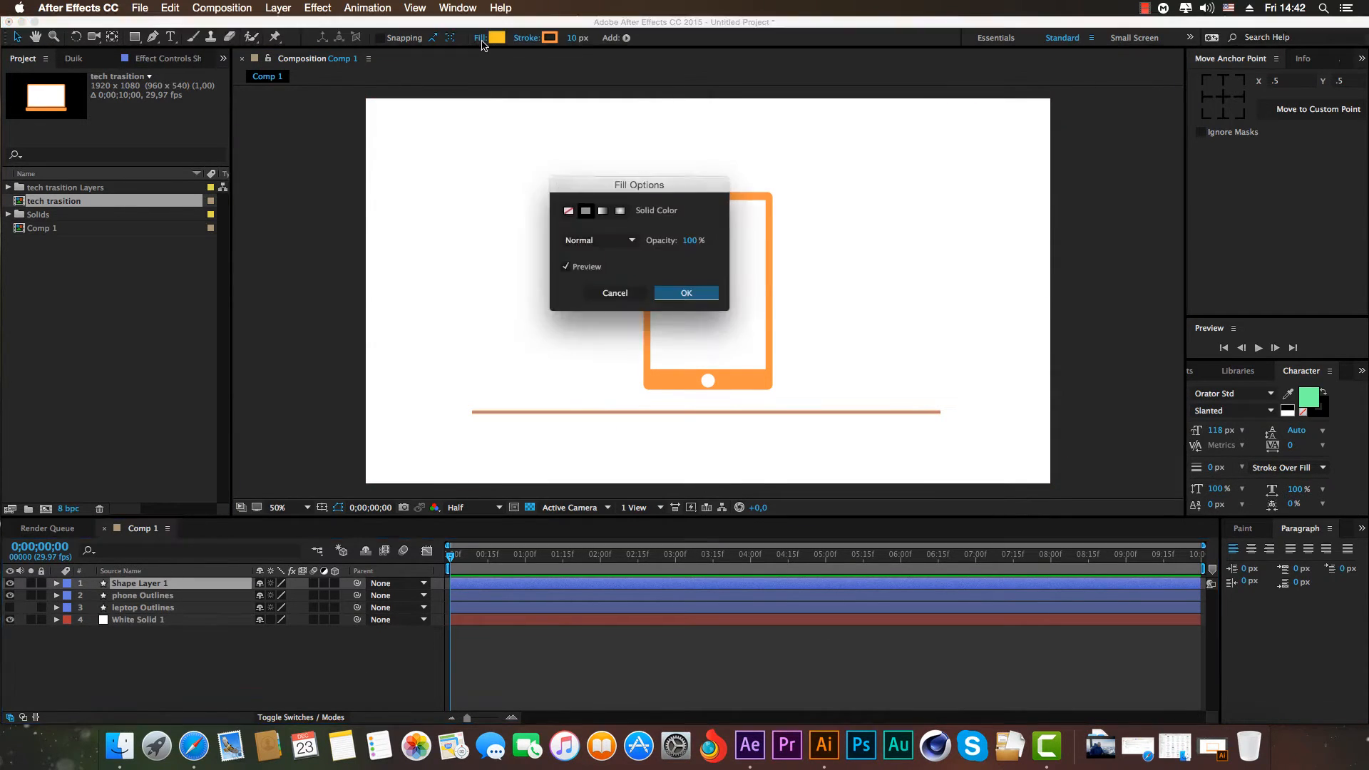
{"action": "left_click", "coordinate": [568, 211]}
{"action": "left_click", "coordinate": [686, 293]}
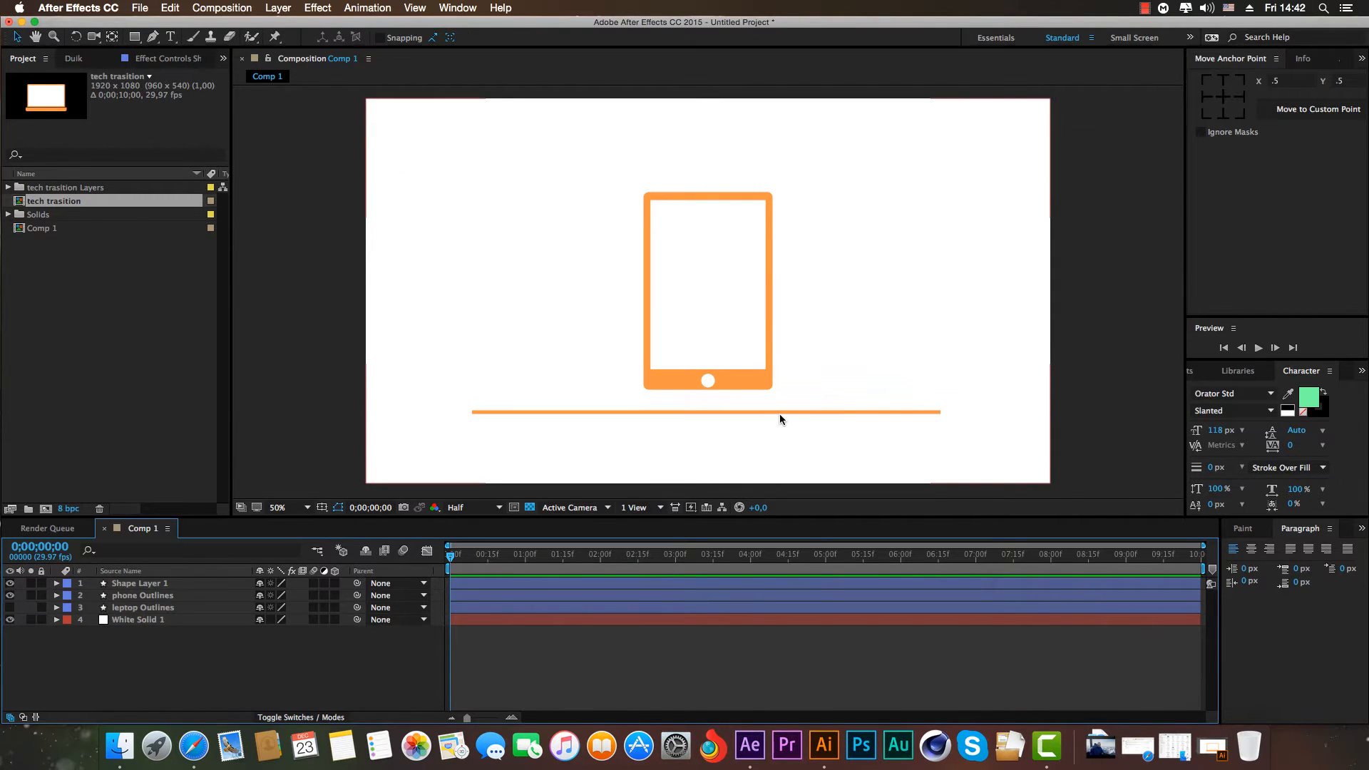
Move the anchor point of Shape Layer 1 to the middle of the line.
{"action": "left_click", "coordinate": [171, 583]}
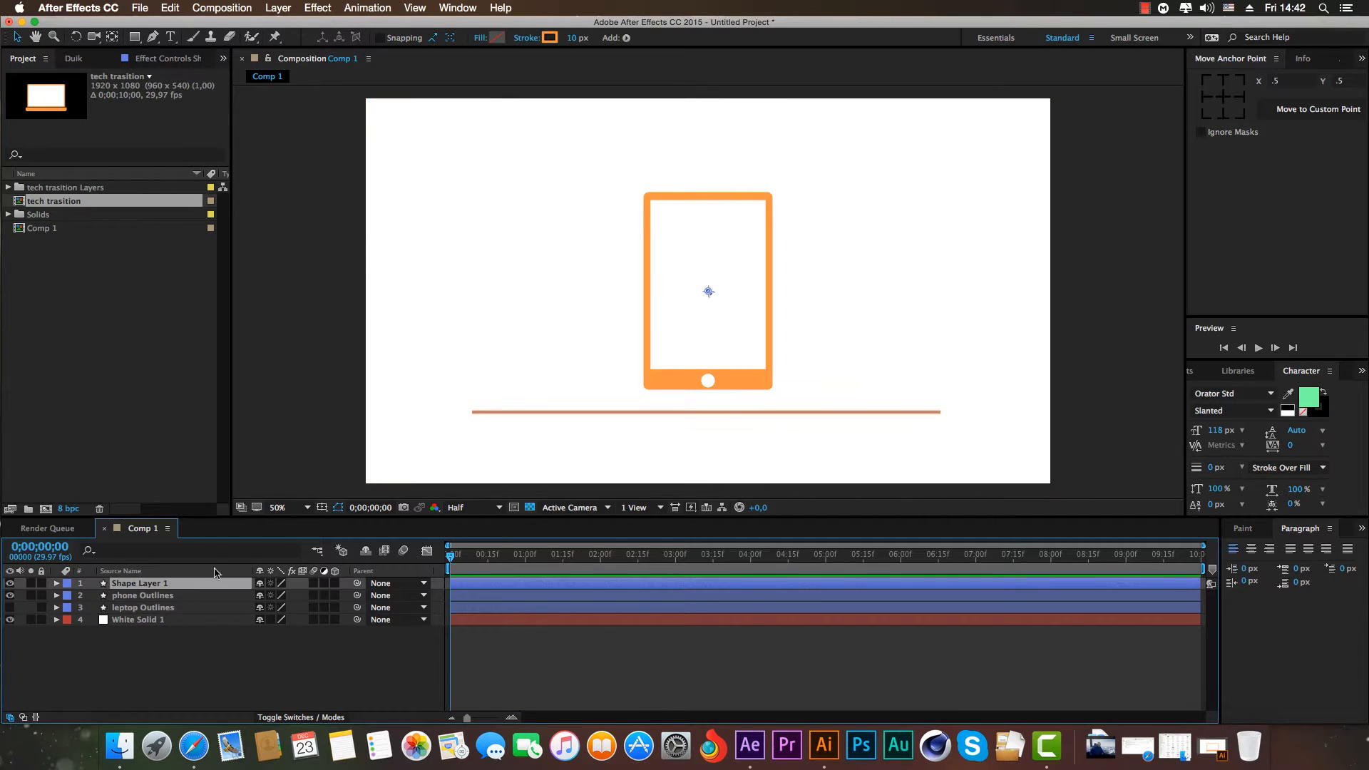
{"action": "left_click", "coordinate": [1204, 116]}
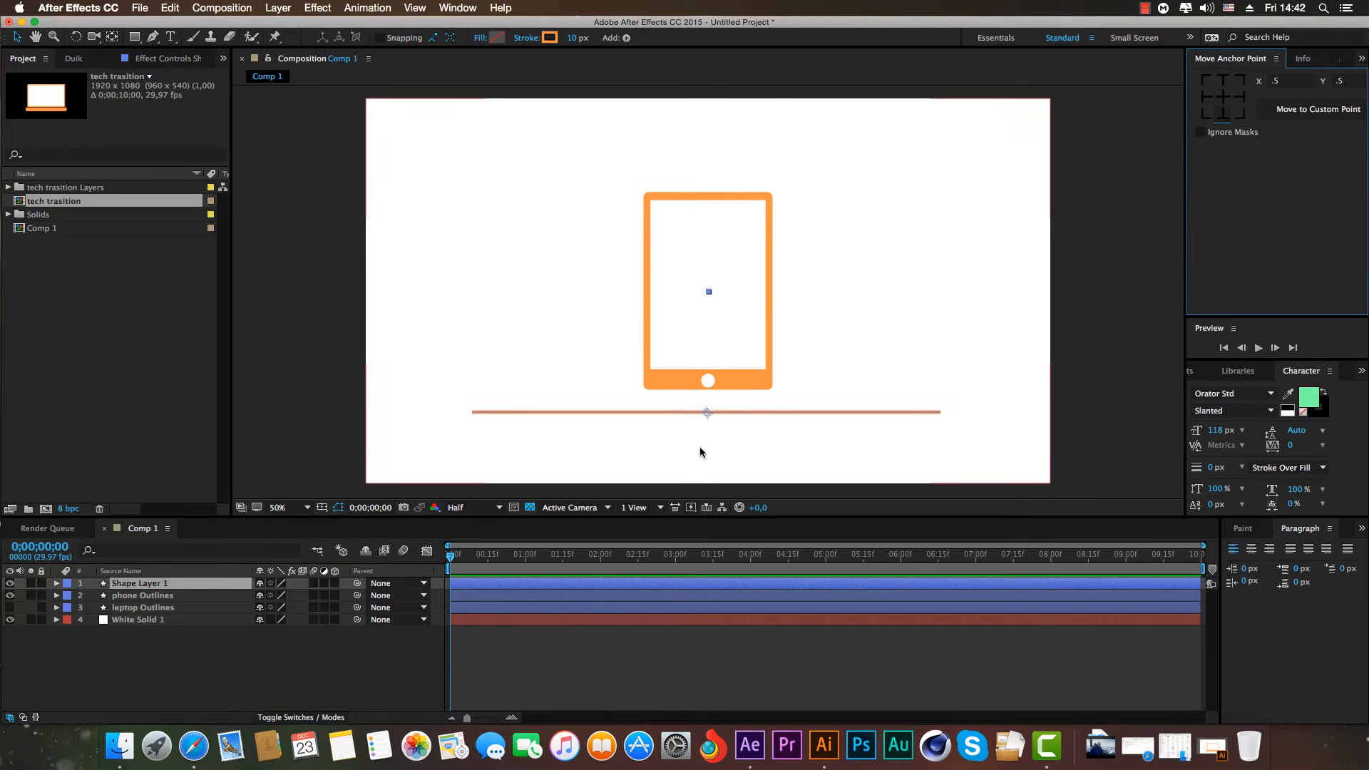
{"action": "left_click", "coordinate": [278, 684]}
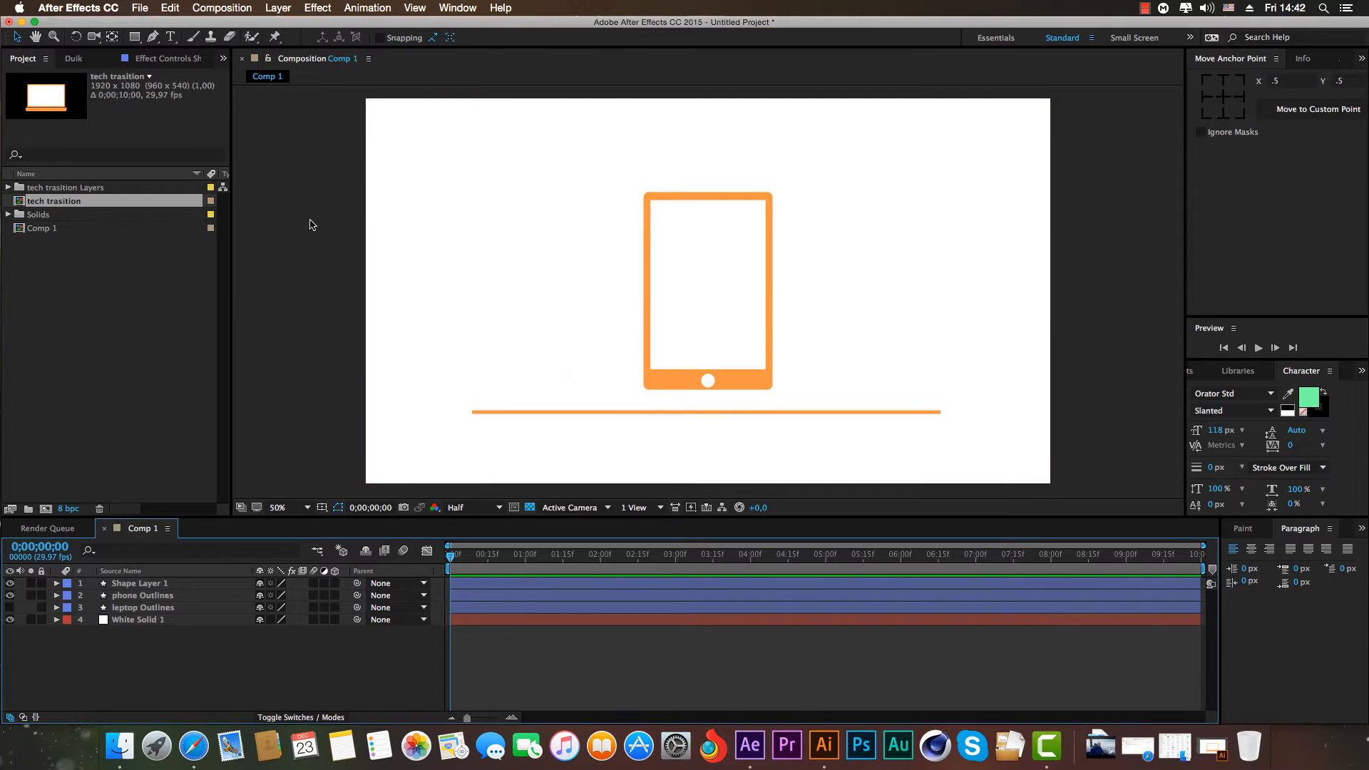
Add a vertex at the midpoint of the Shape Layer 1 line with the Add Vertex tool.
{"action": "left_click", "coordinate": [152, 38]}
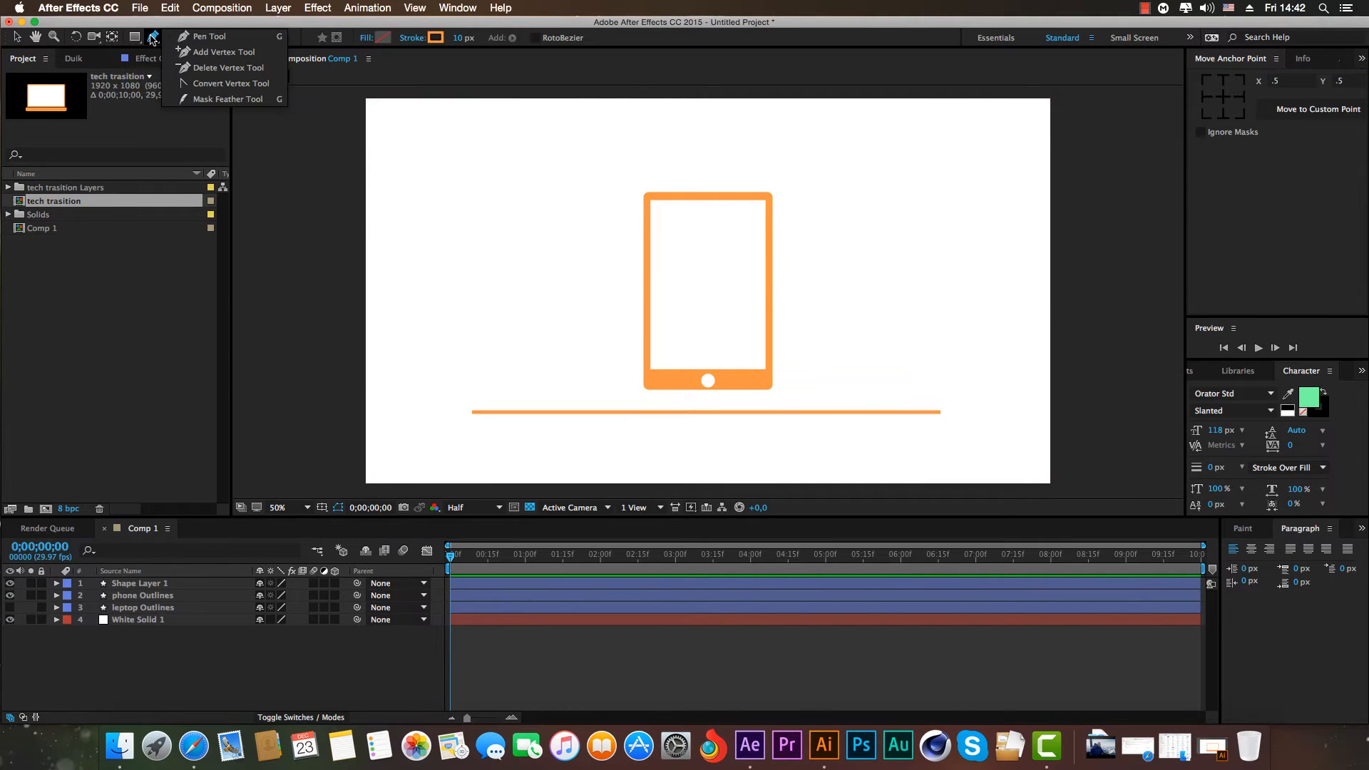
{"action": "left_click", "coordinate": [215, 56]}
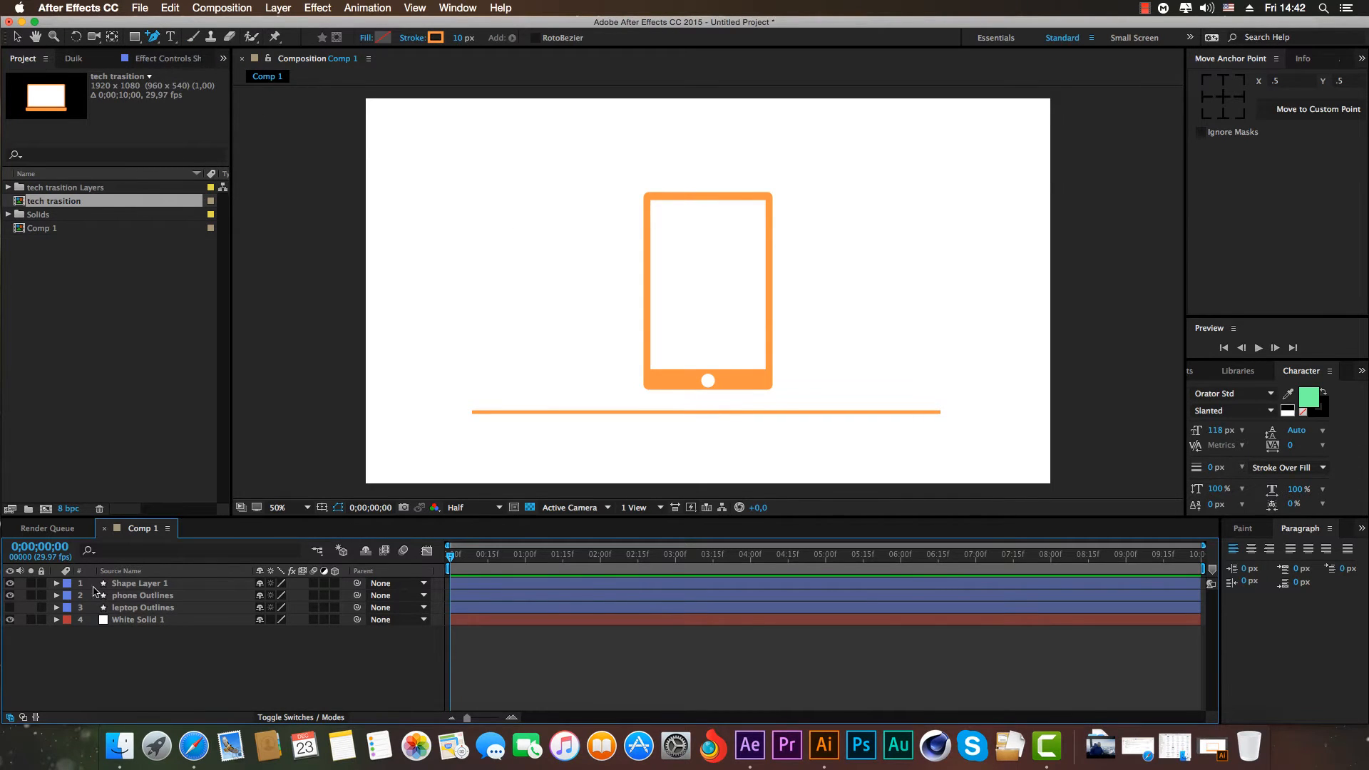
{"action": "left_click", "coordinate": [140, 583]}
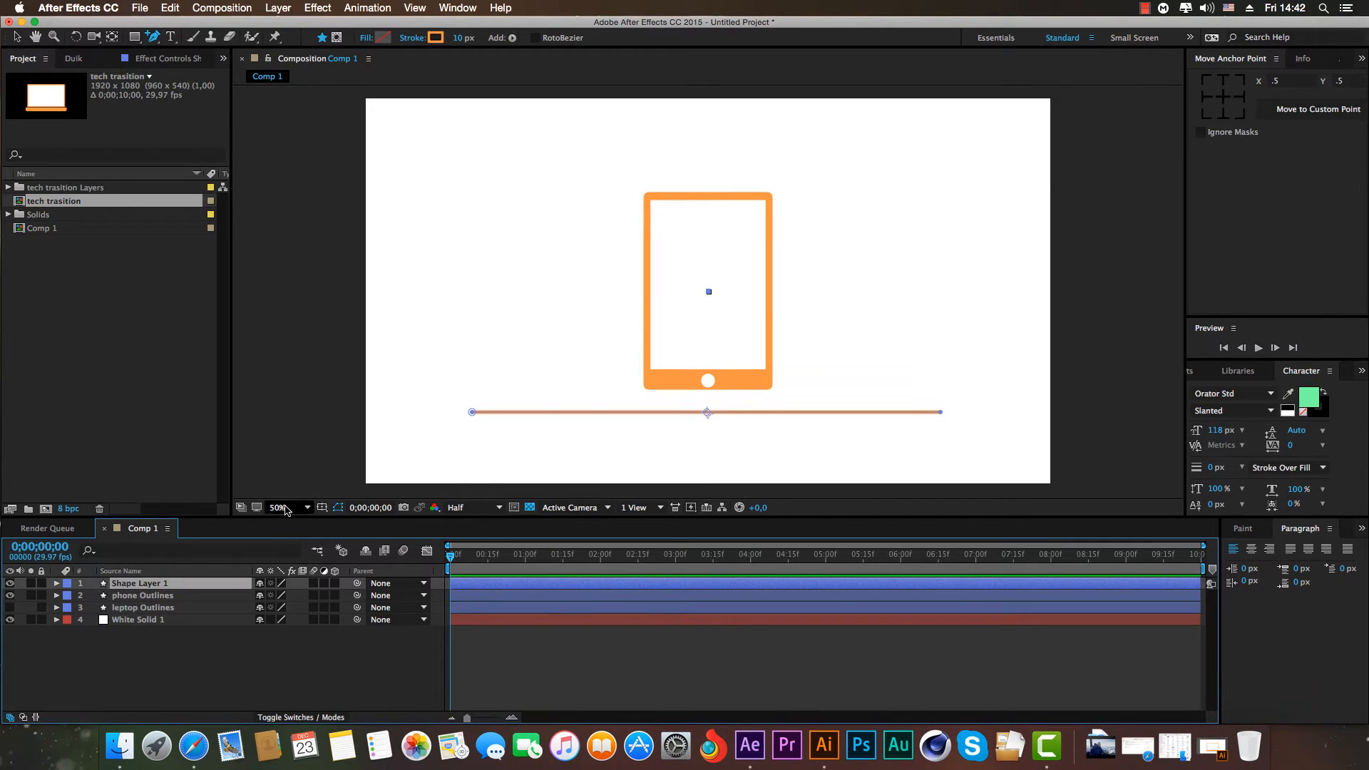
{"action": "left_click", "coordinate": [707, 412]}
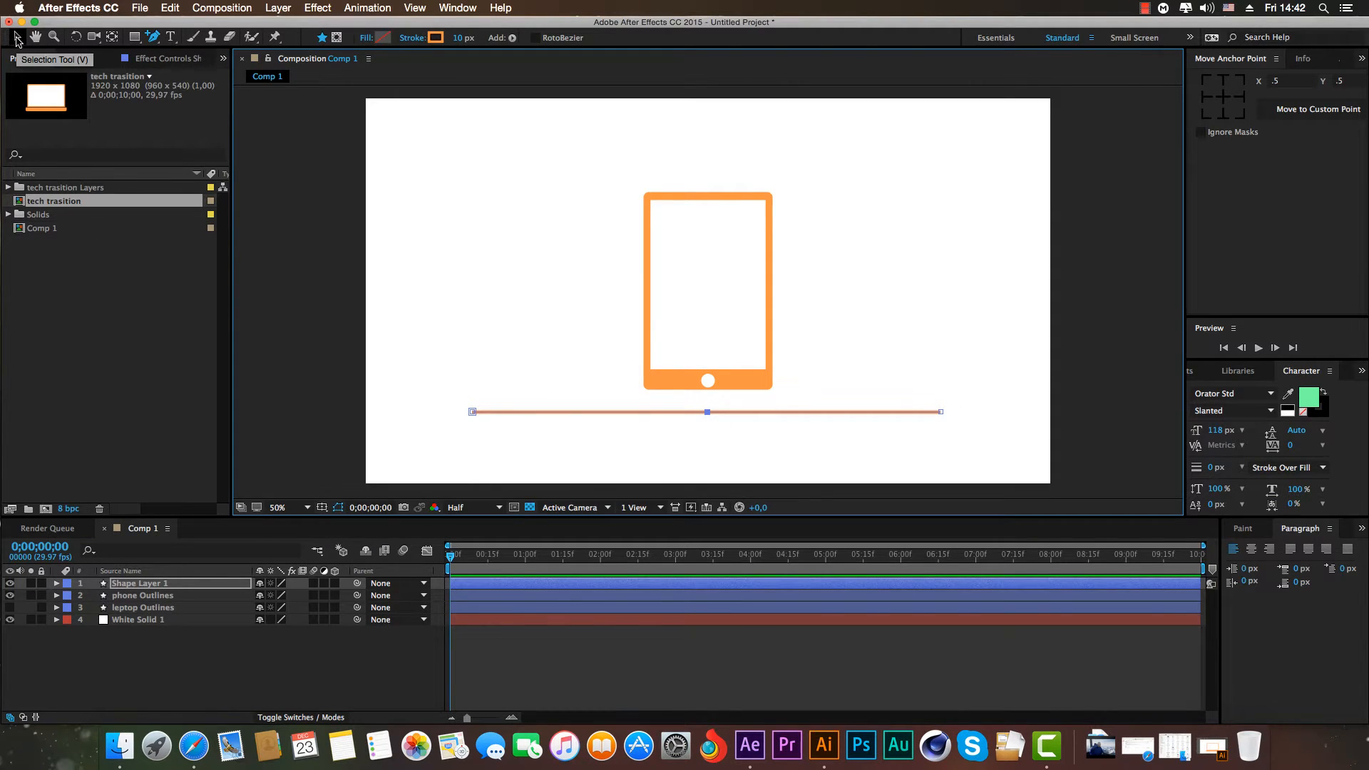
Convert the line's middle vertex into a smooth point with horizontal Bezier handles using the Convert Vertex tool.
{"action": "left_click", "coordinate": [154, 38]}
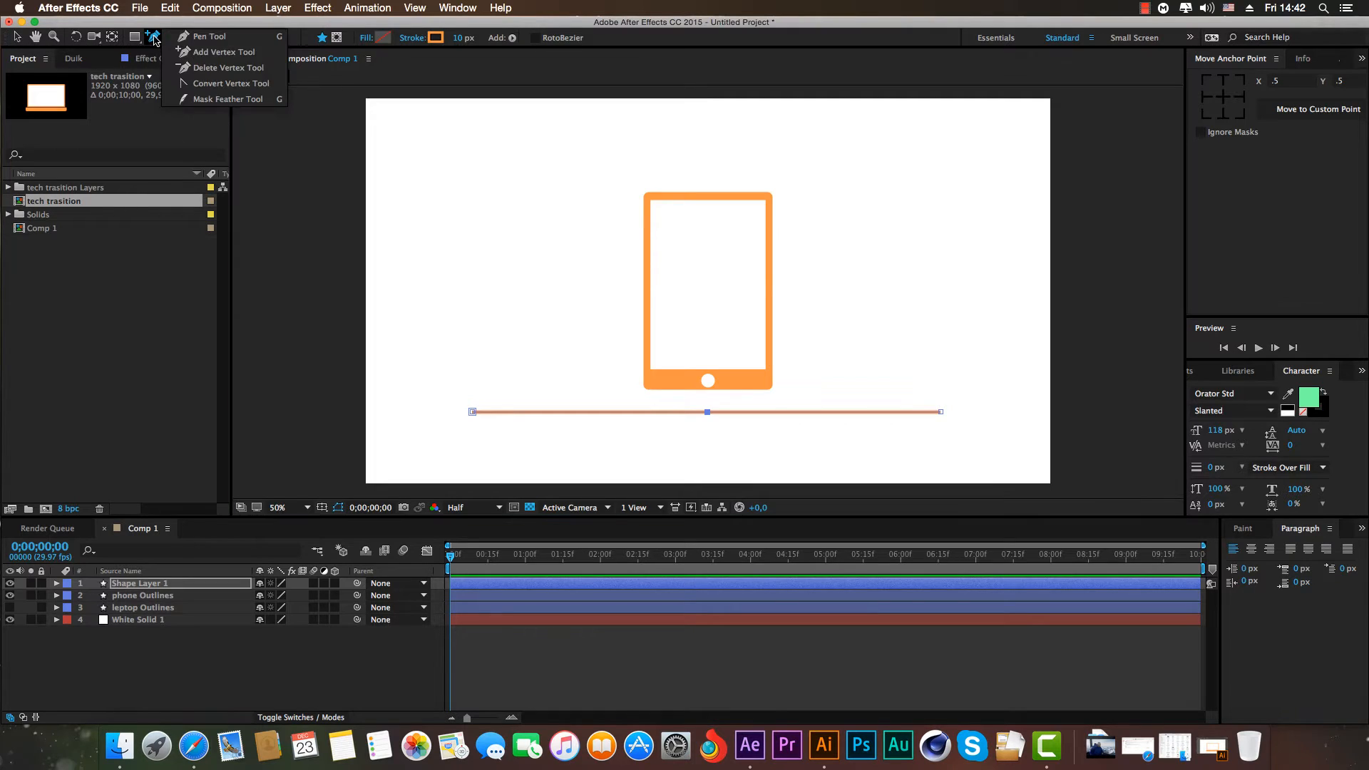
{"action": "left_click", "coordinate": [199, 85]}
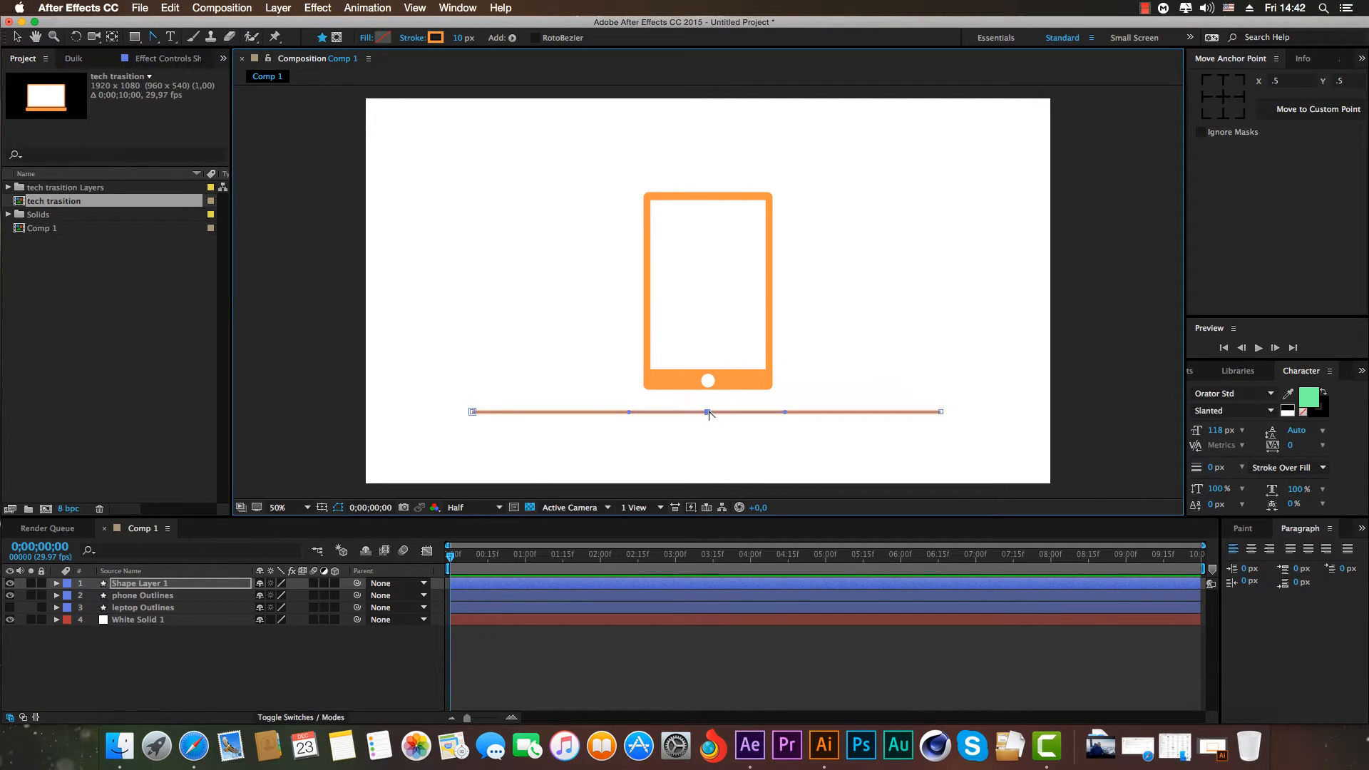
{"action": "key", "text": "v"}
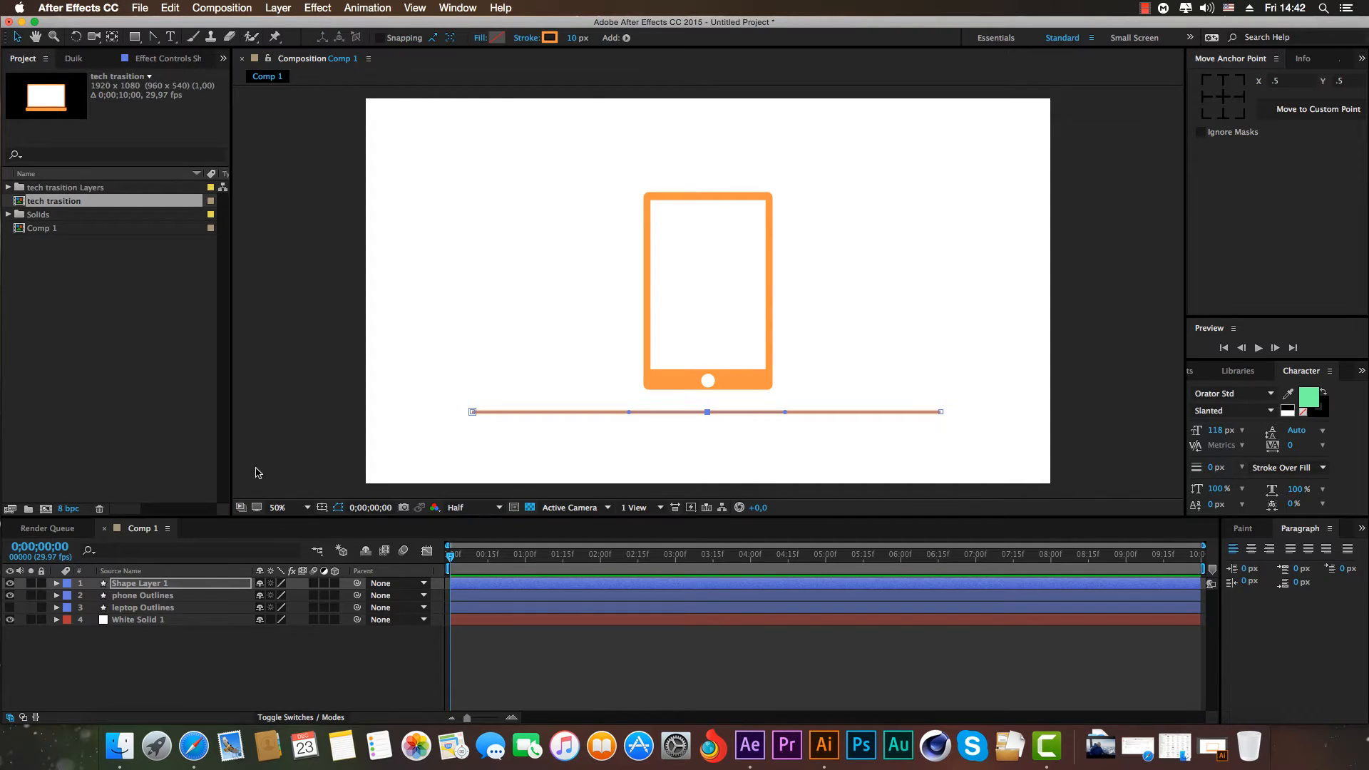
{"action": "left_click", "coordinate": [372, 653]}
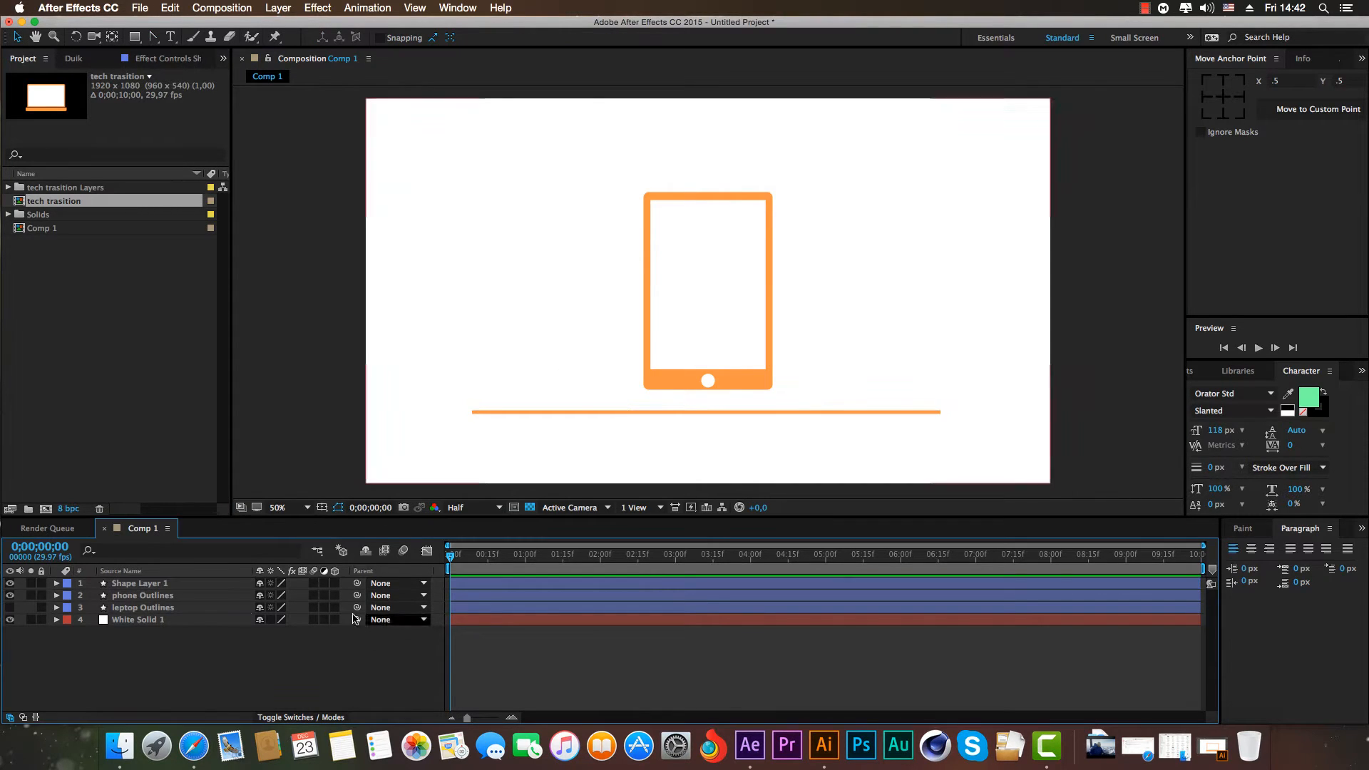
Add a Position keyframe to the phone Outlines layer at 0;00;01;00, keeping the phone centered in the frame.
{"action": "left_click", "coordinate": [163, 585]}
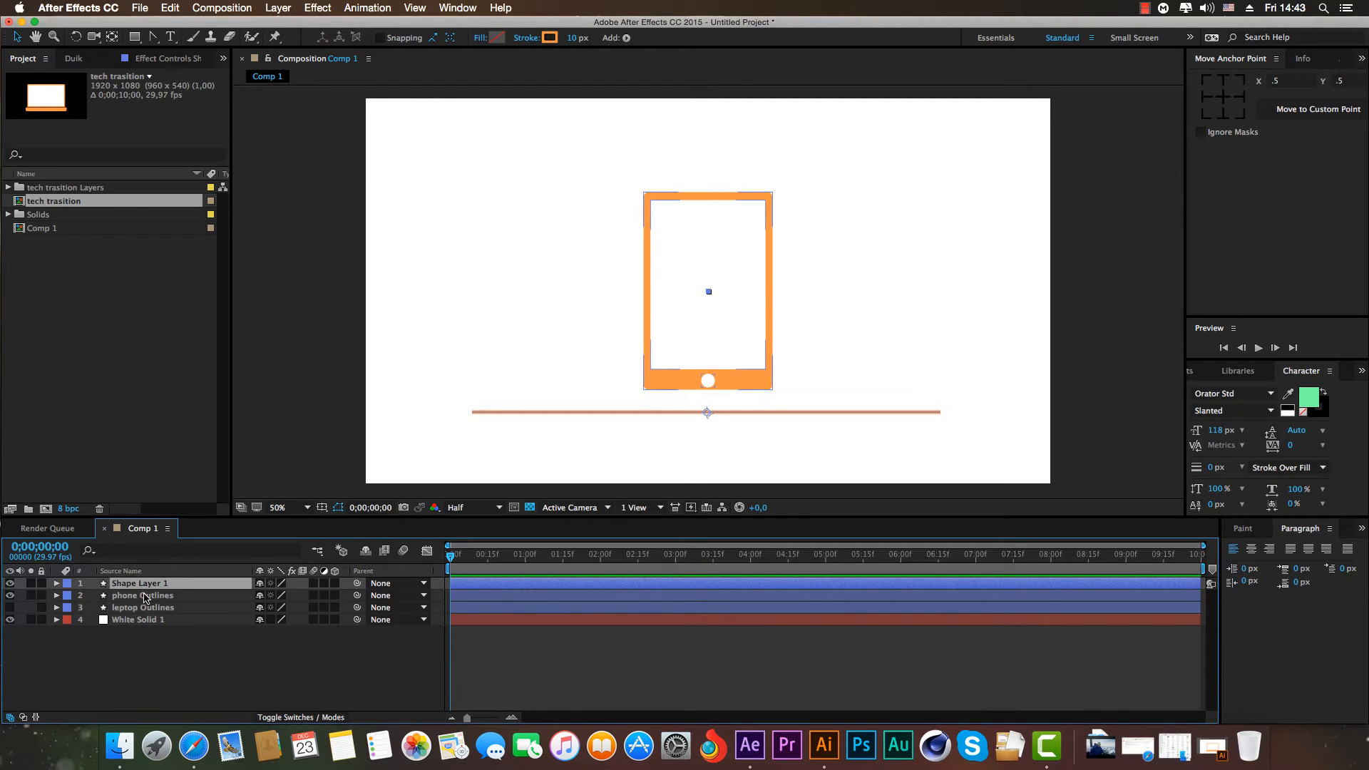
{"action": "left_click", "coordinate": [145, 597]}
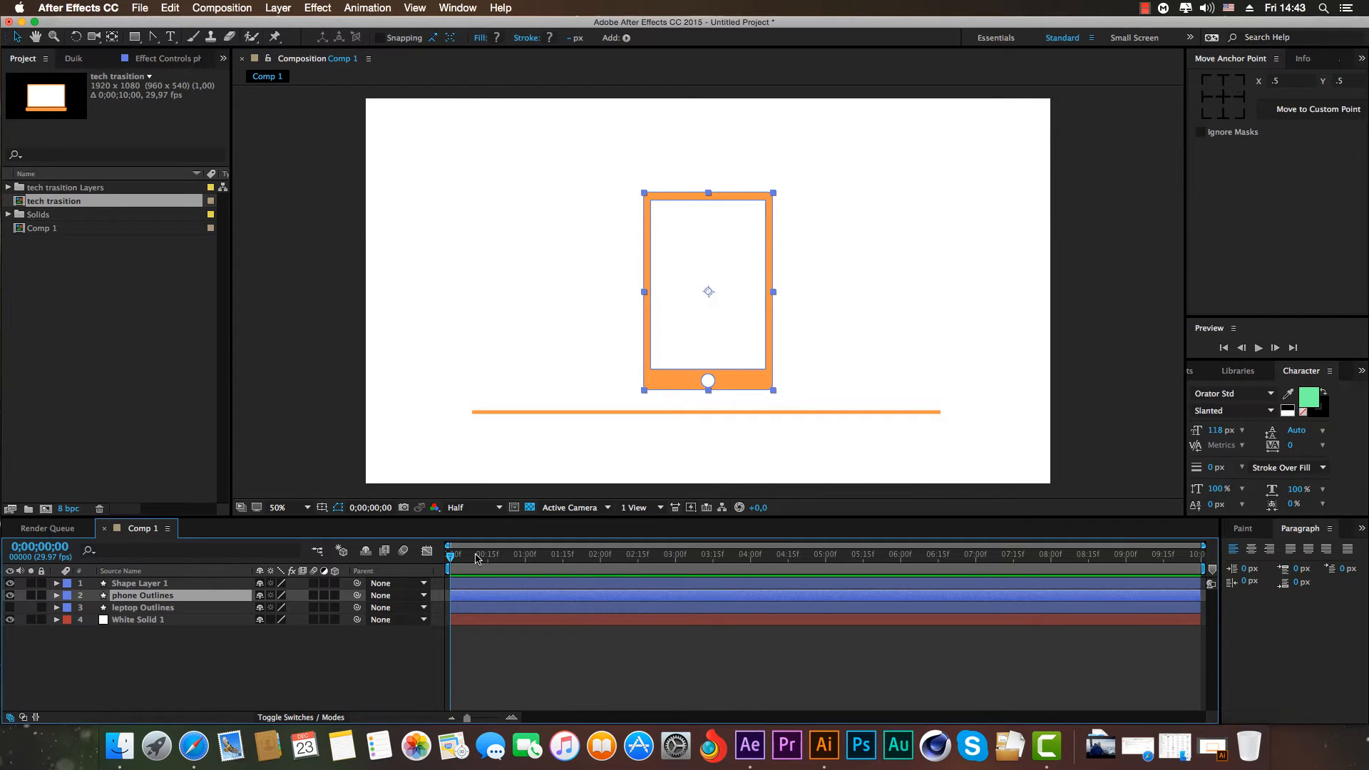
{"action": "left_click_drag", "start_coordinate": [449, 560], "coordinate": [525, 591]}
{"action": "key", "text": "p"}
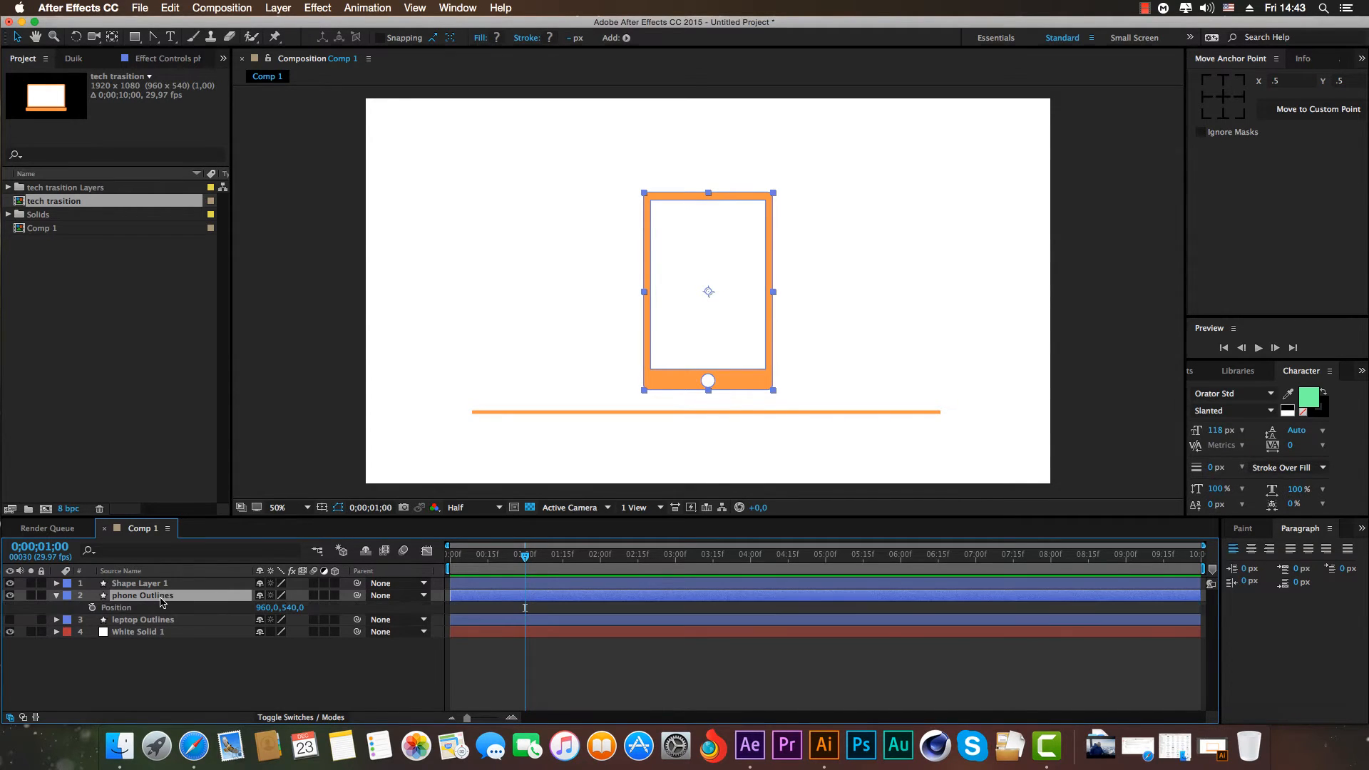
{"action": "left_click", "coordinate": [92, 608]}
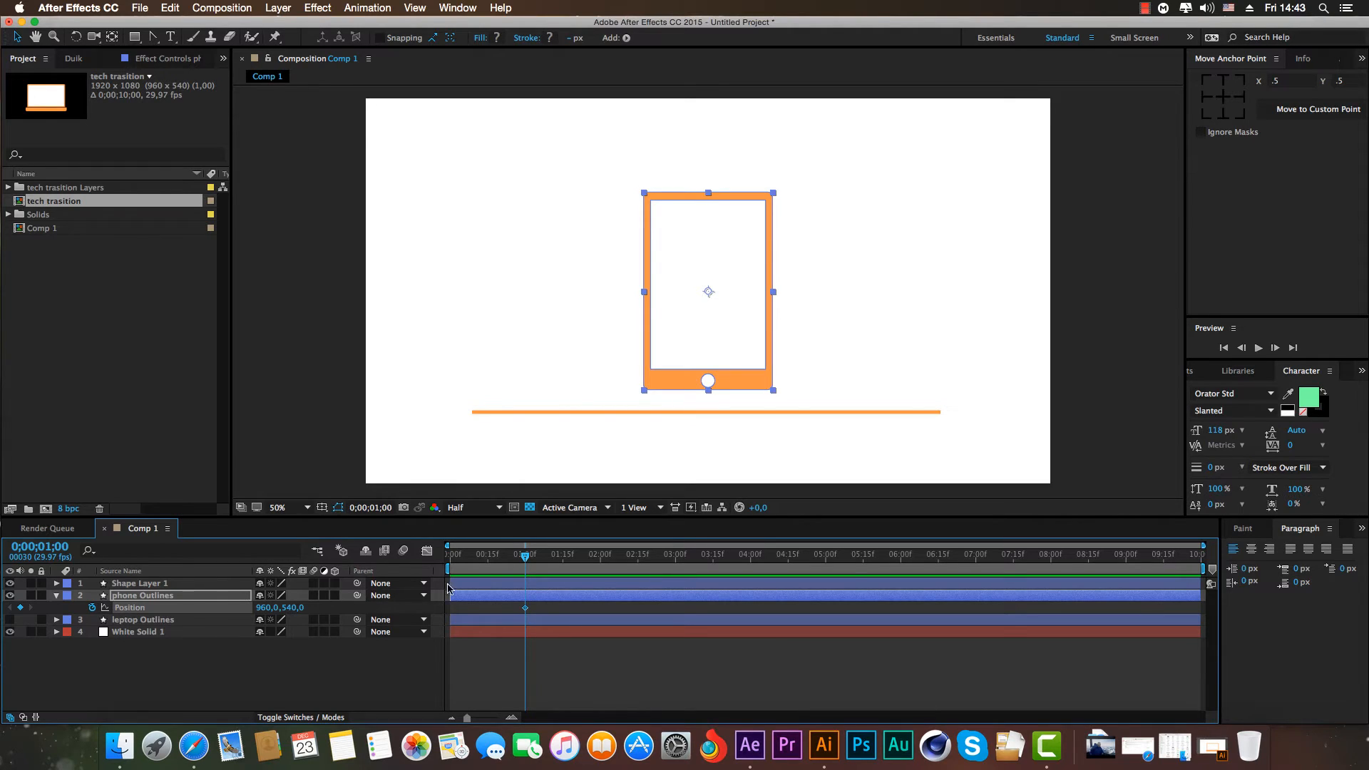
Set the phone Outlines position to 960, 1230 at 0;00;00;00, below the line, and preview the upward movement.
{"action": "left_click_drag", "start_coordinate": [524, 559], "coordinate": [444, 572]}
{"action": "left_click_drag", "start_coordinate": [295, 608], "coordinate": [844, 547]}
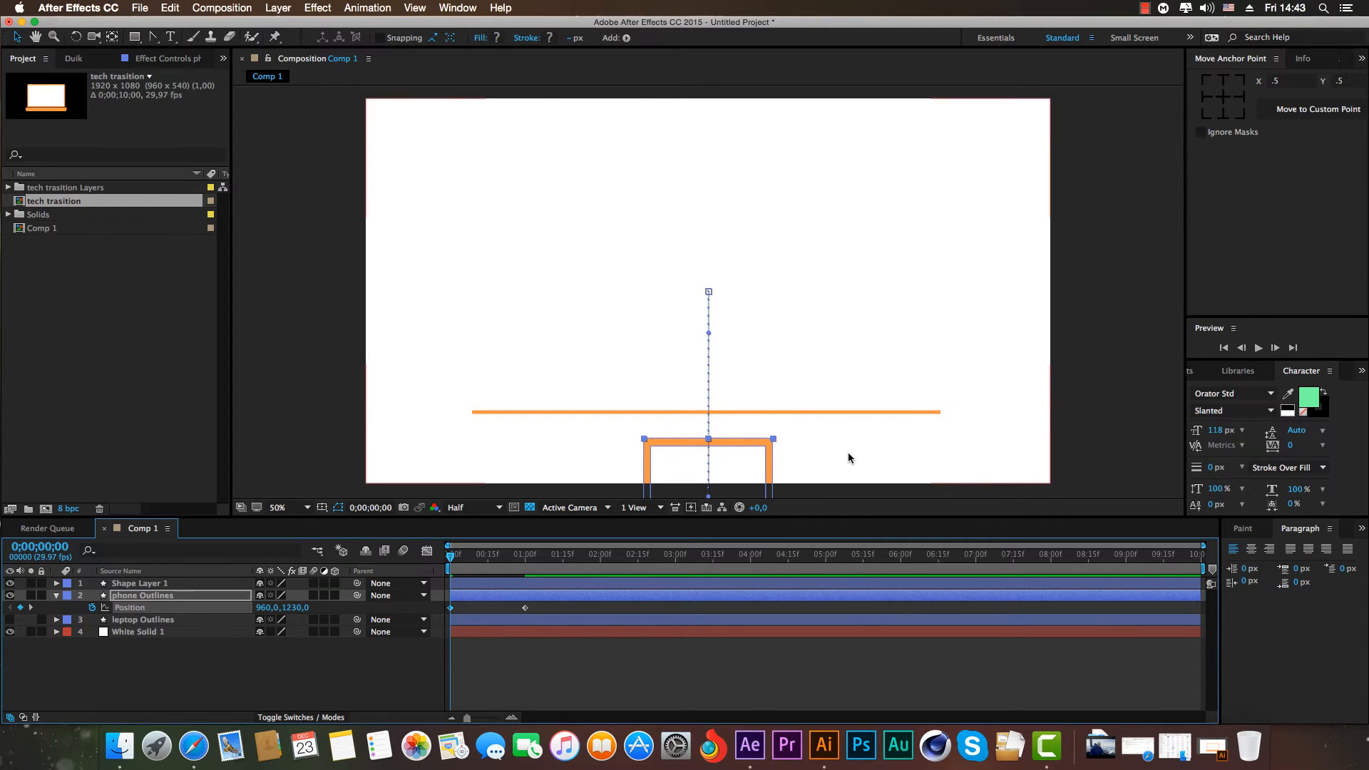
{"action": "left_click", "coordinate": [349, 664]}
{"action": "key", "text": "space"}
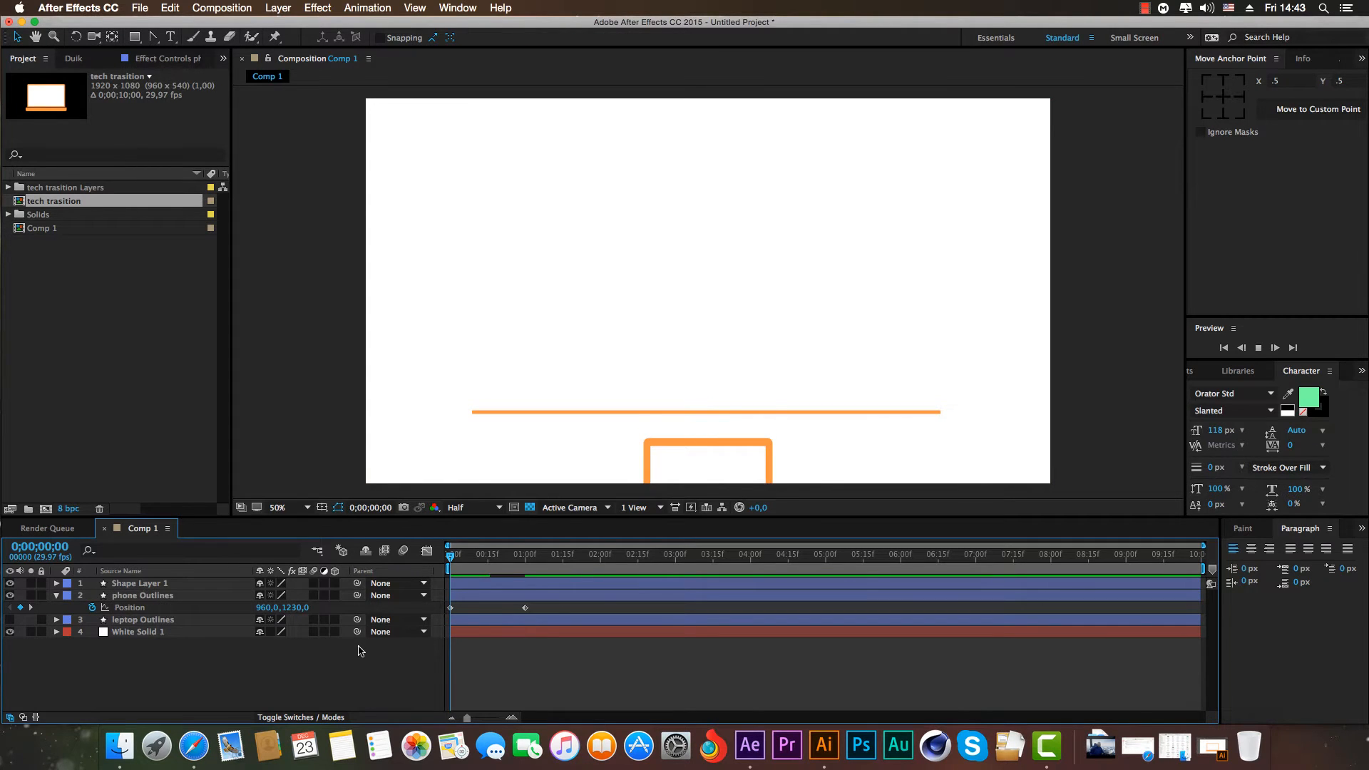
{"action": "key", "text": "space"}
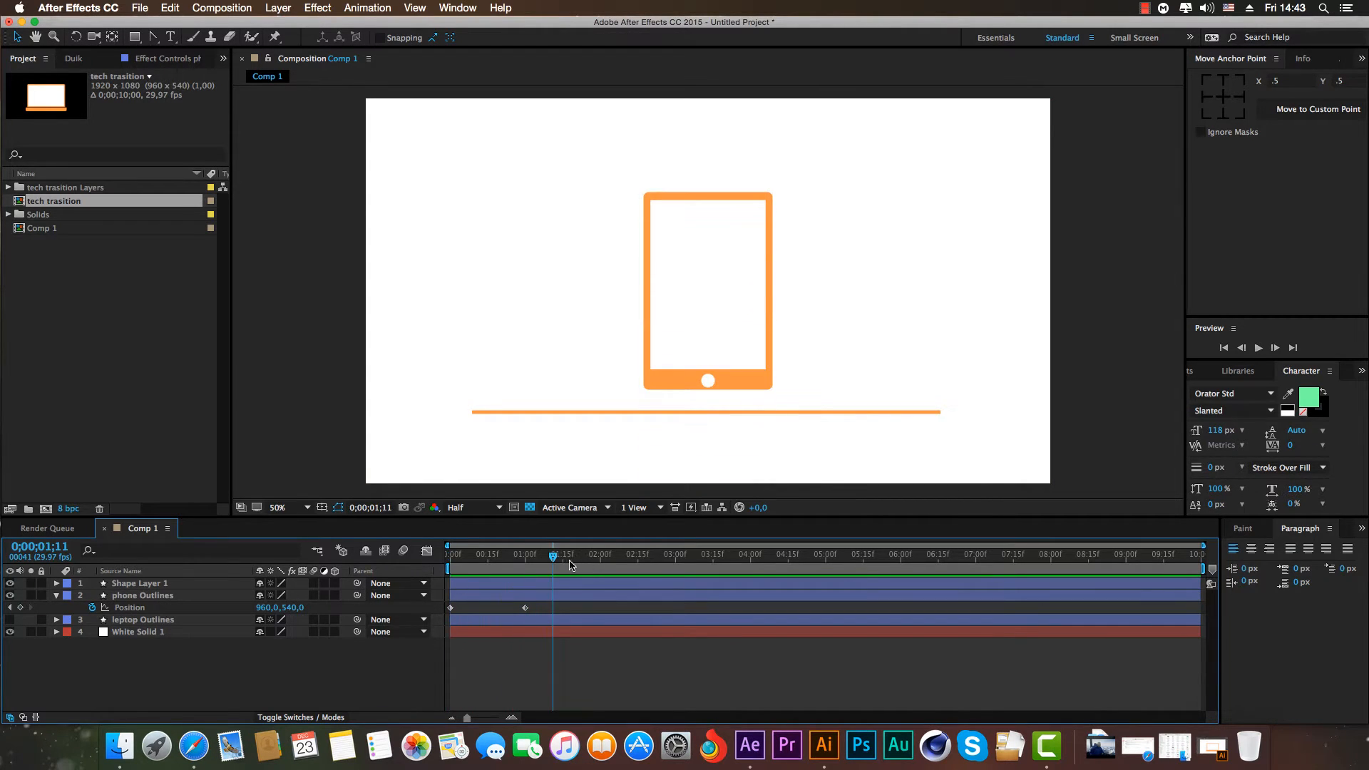
Add a Rotation keyframe of 0° to the phone Outlines layer at 0;00;00;00.
{"action": "left_click_drag", "start_coordinate": [570, 565], "coordinate": [521, 563]}
{"action": "key", "text": "Home"}
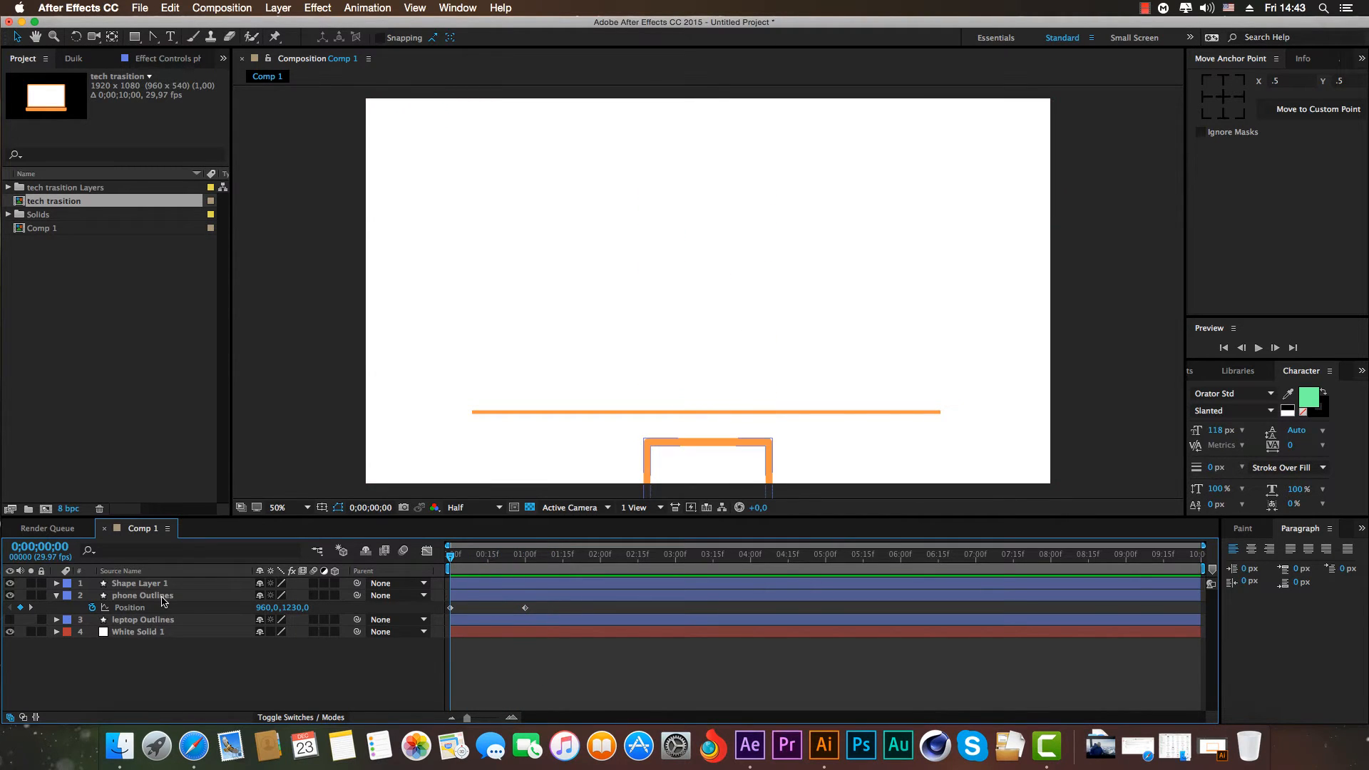
{"action": "left_click", "coordinate": [164, 601]}
{"action": "key", "text": "r"}
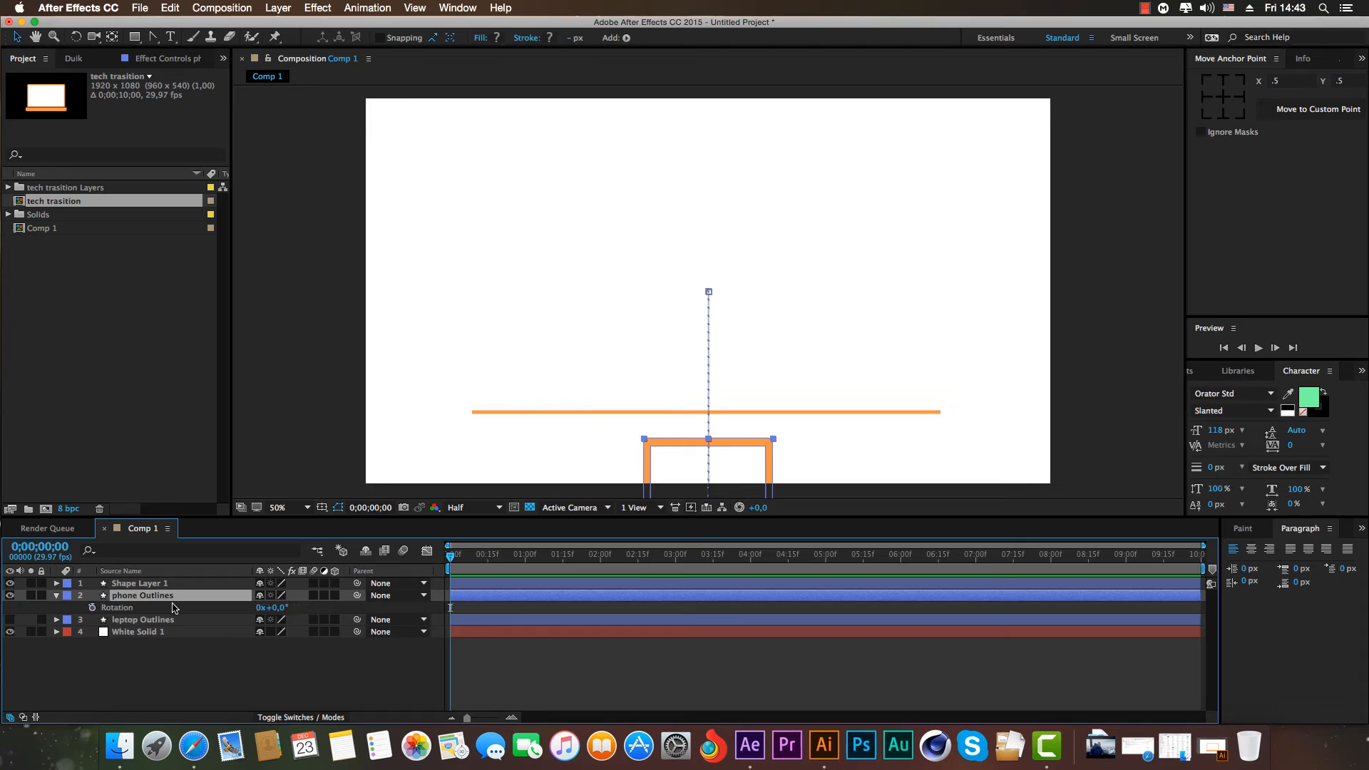
{"action": "left_click", "coordinate": [91, 608]}
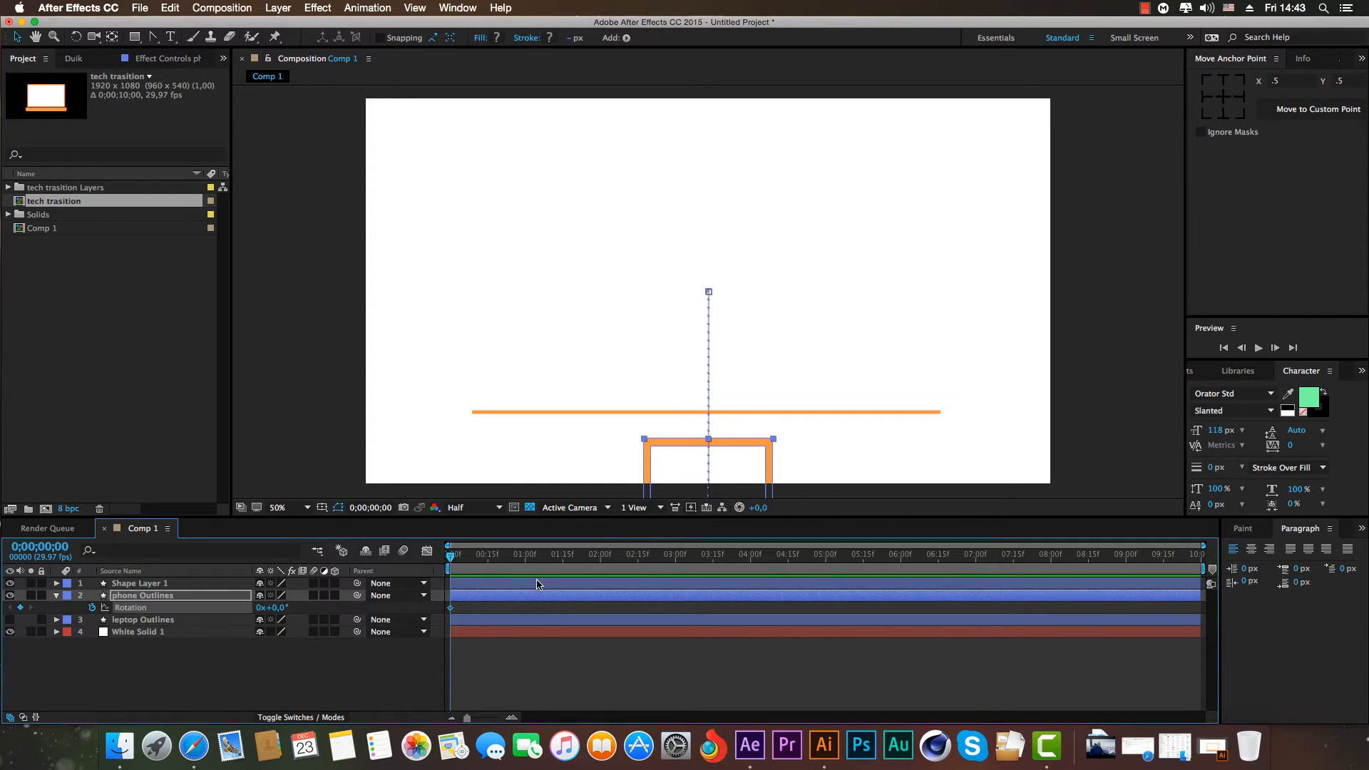
At 0;00;01;00, set the phone Outlines position to 960, 321 and its rotation to 28°, and preview the tilted rise.
{"action": "left_click", "coordinate": [226, 599]}
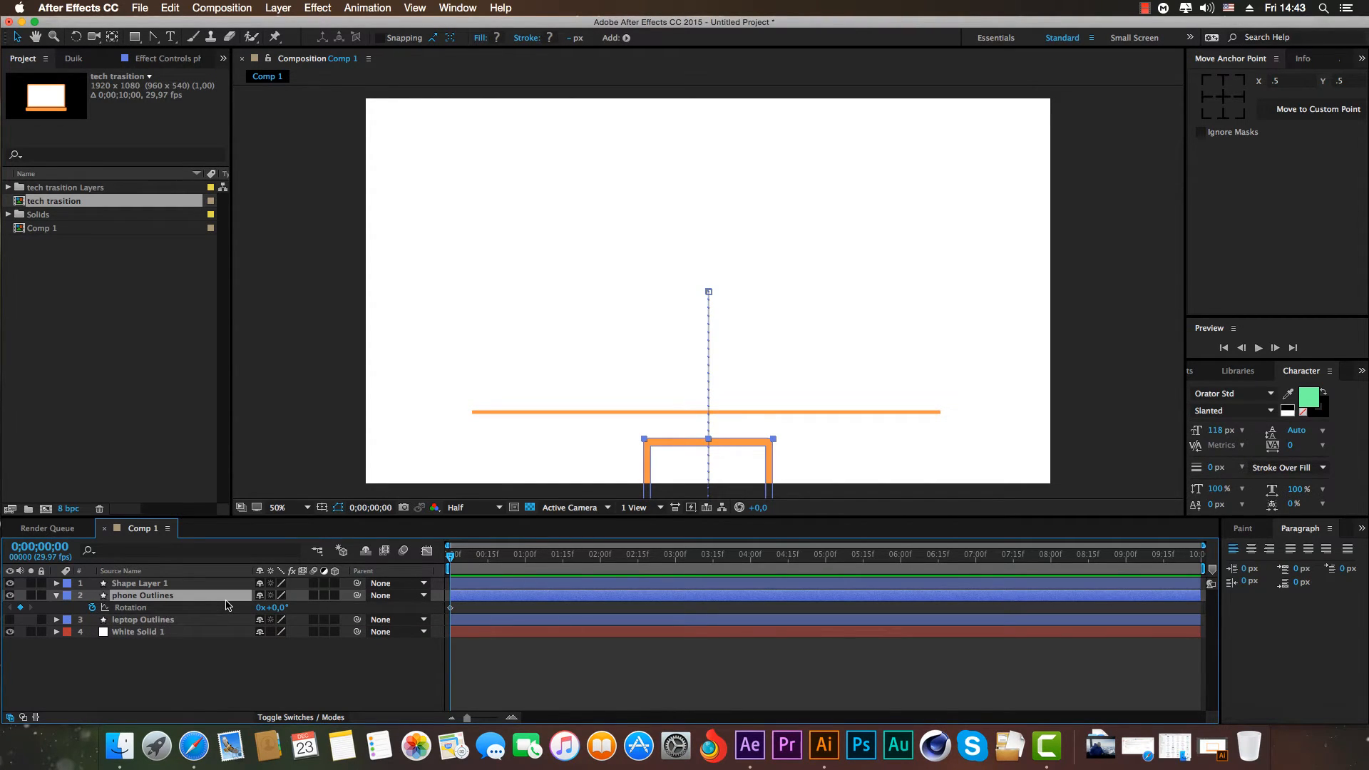
{"action": "key", "text": "shift+p"}
{"action": "left_click_drag", "start_coordinate": [454, 567], "coordinate": [524, 577]}
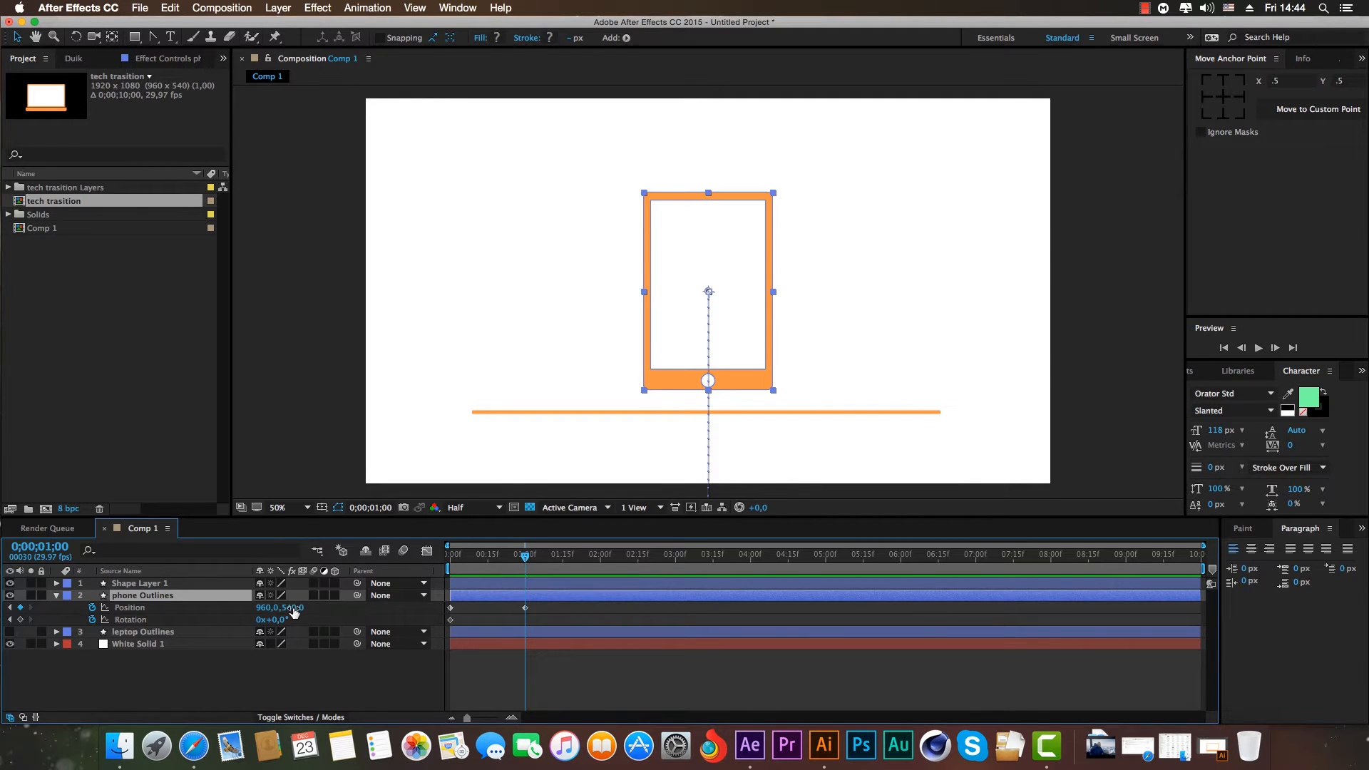
{"action": "left_click_drag", "start_coordinate": [294, 609], "coordinate": [171, 609]}
{"action": "left_click_drag", "start_coordinate": [278, 619], "coordinate": [295, 620]}
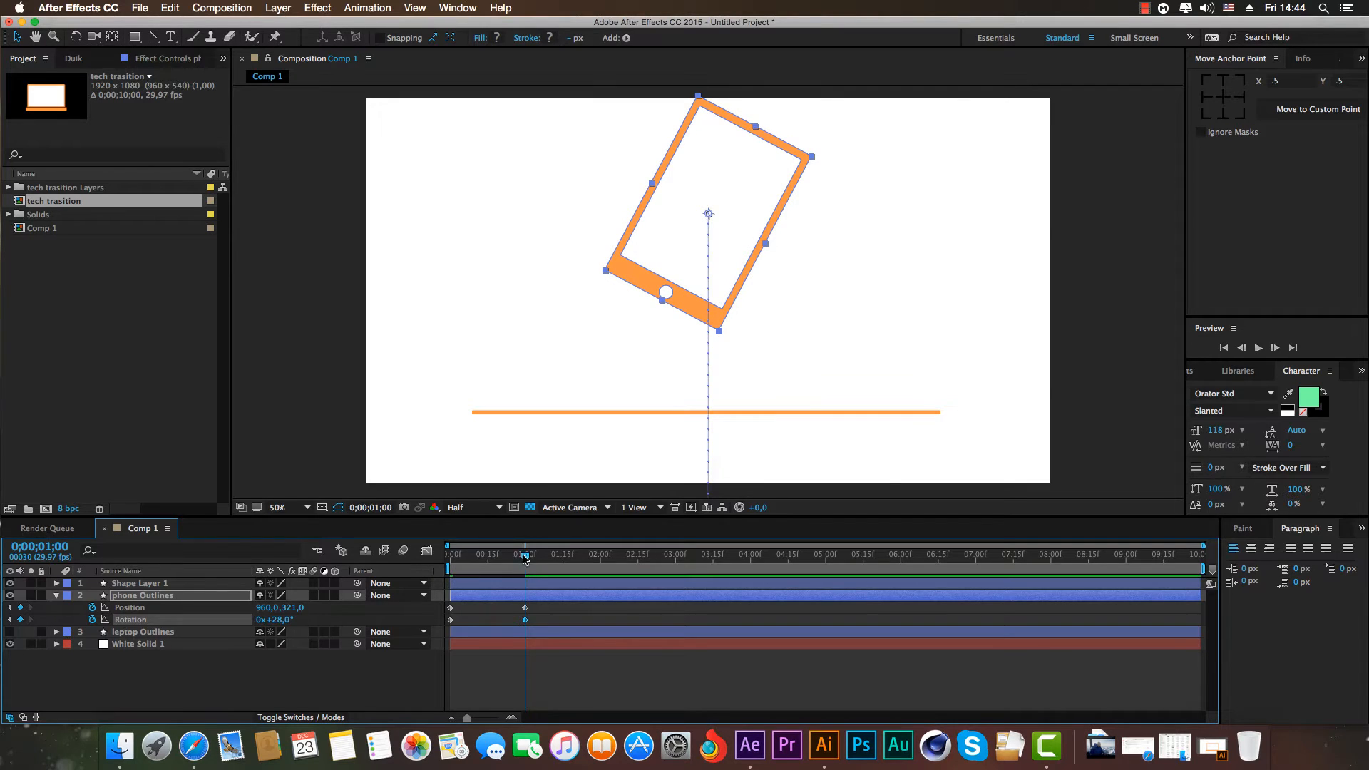
{"action": "key", "text": "space"}
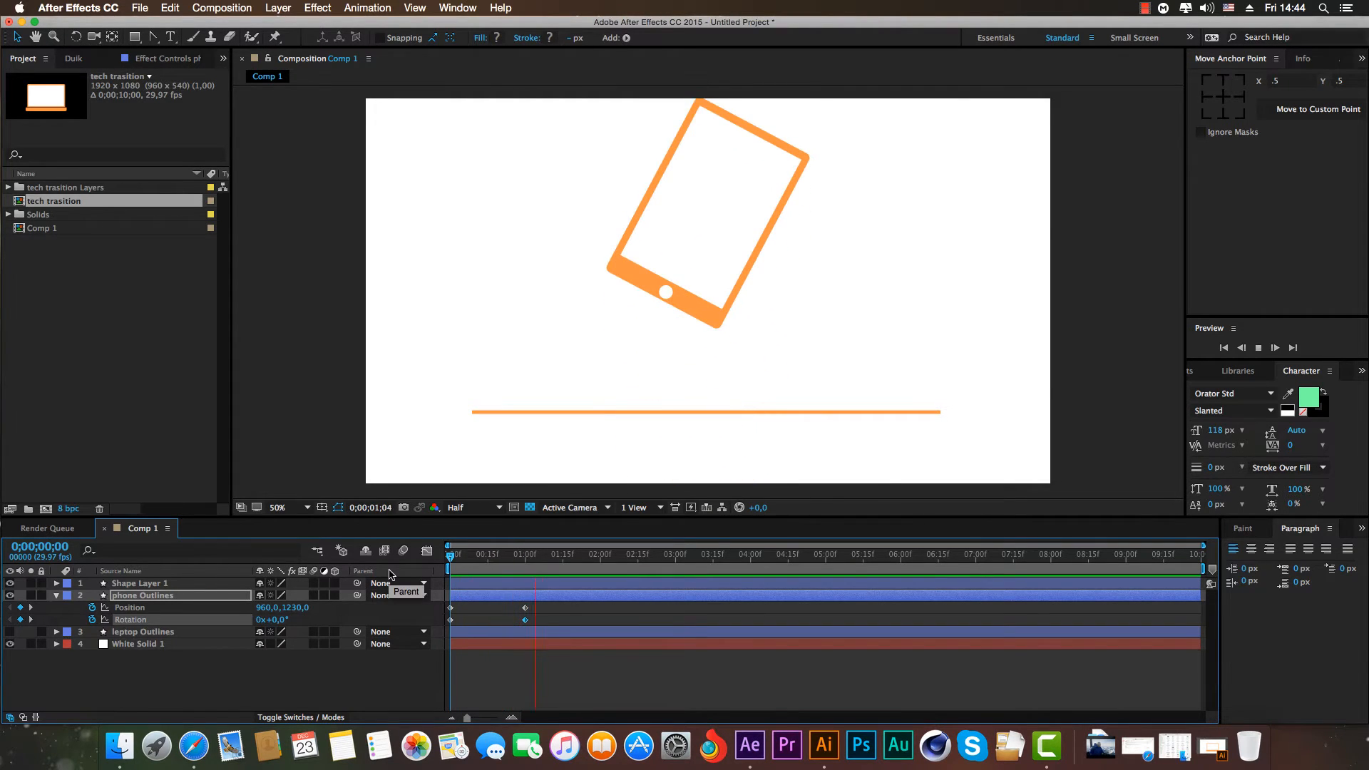
{"action": "key", "text": "space"}
Apply Easy Ease to all Position and Rotation keyframes of the phone Outlines layer and preview the eased motion.
{"action": "left_click_drag", "start_coordinate": [545, 605], "coordinate": [433, 632]}
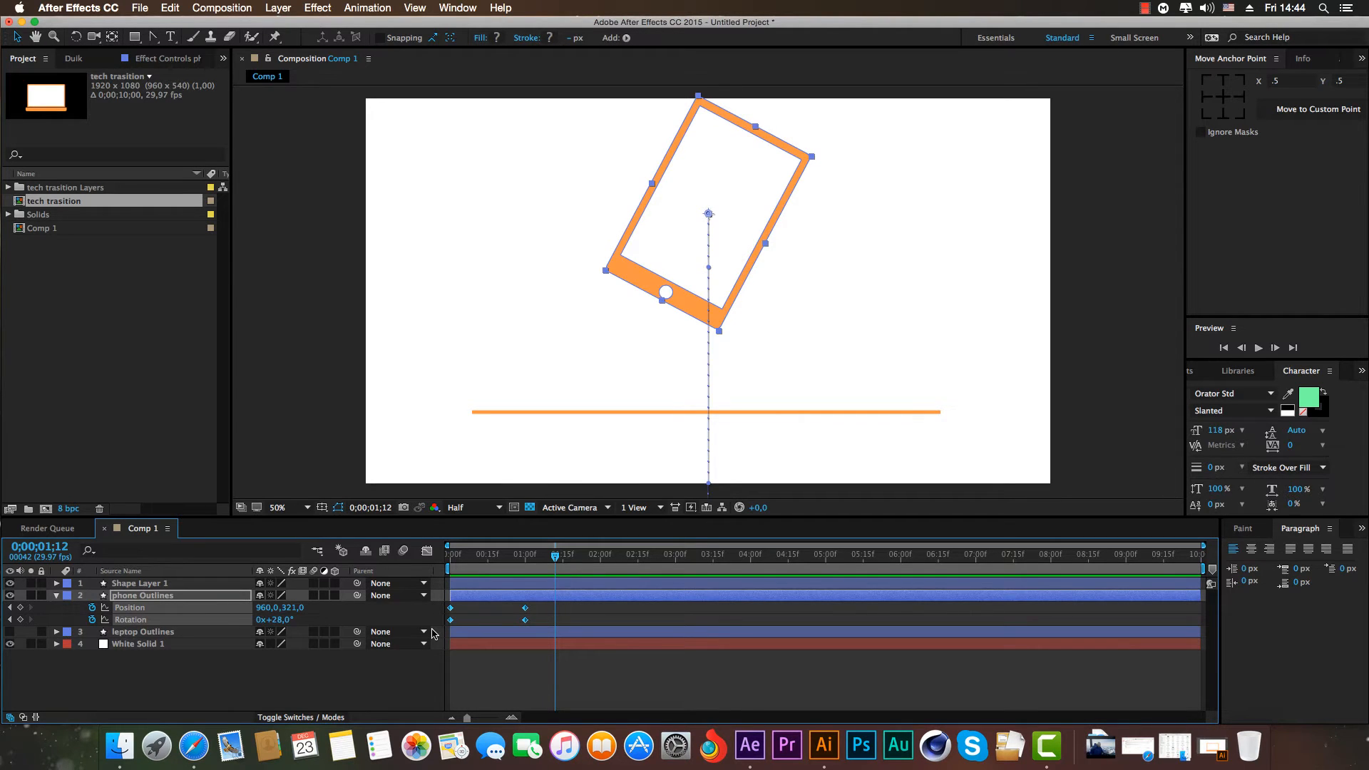
{"action": "key", "text": "F9"}
{"action": "key", "text": "Home"}
{"action": "key", "text": "space"}
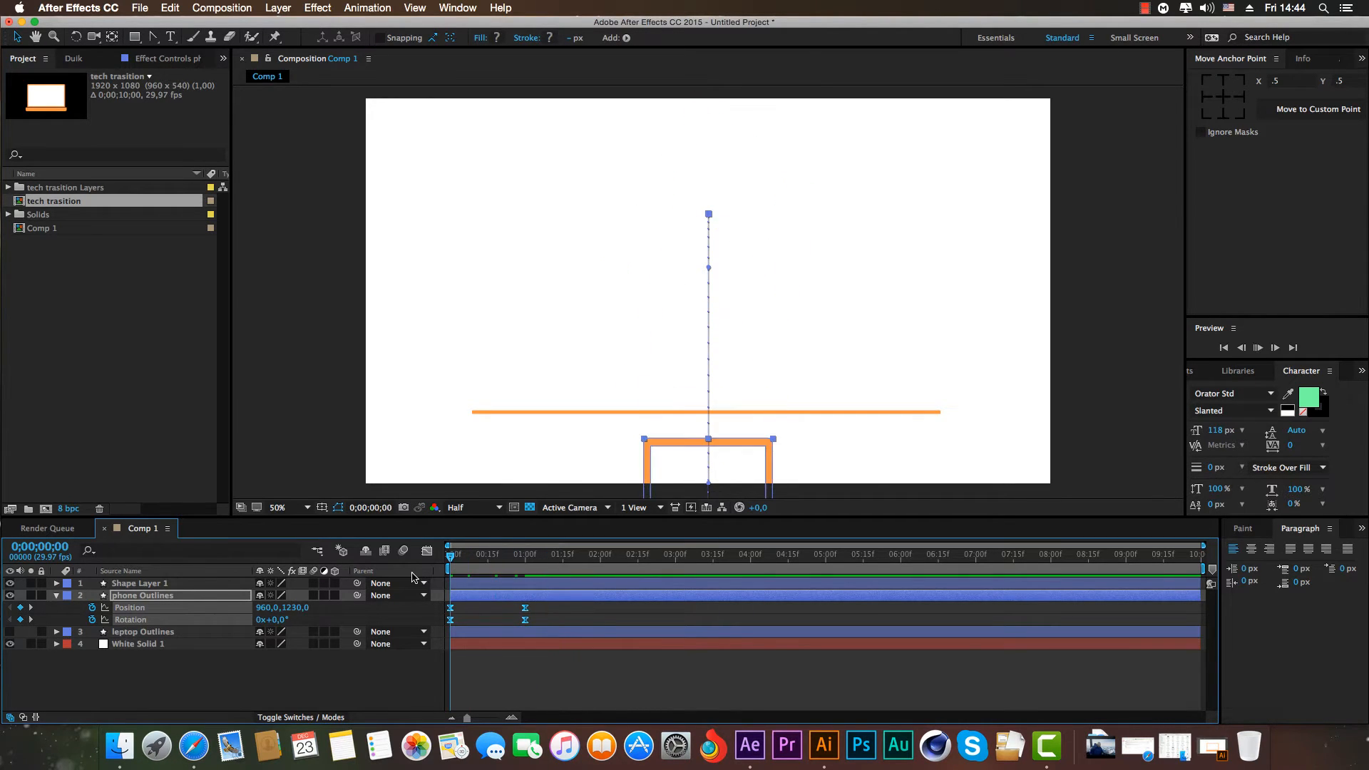
{"action": "key", "text": "space"}
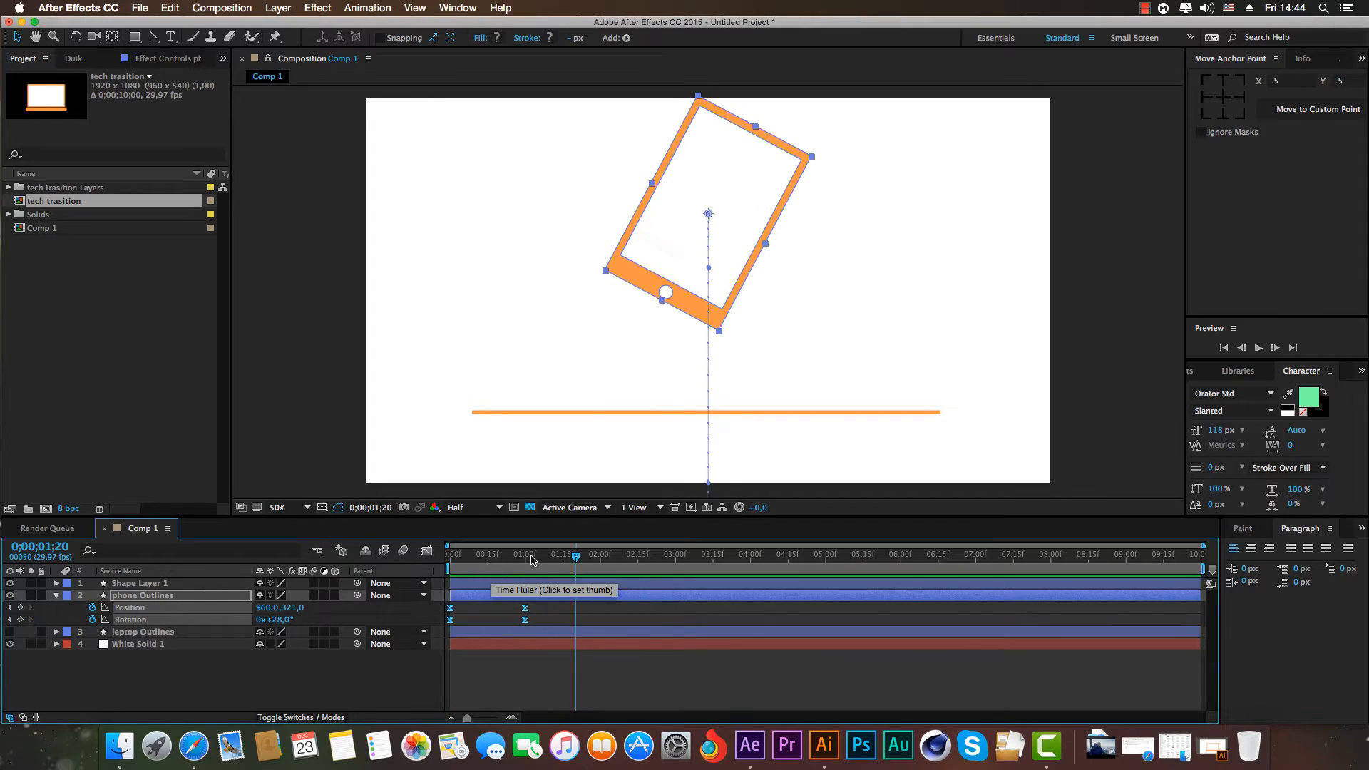
At 0;00;01;15, set the phone Outlines rotation to 0° and its position to 960, 547, just above the line.
{"action": "left_click_drag", "start_coordinate": [576, 556], "coordinate": [565, 586]}
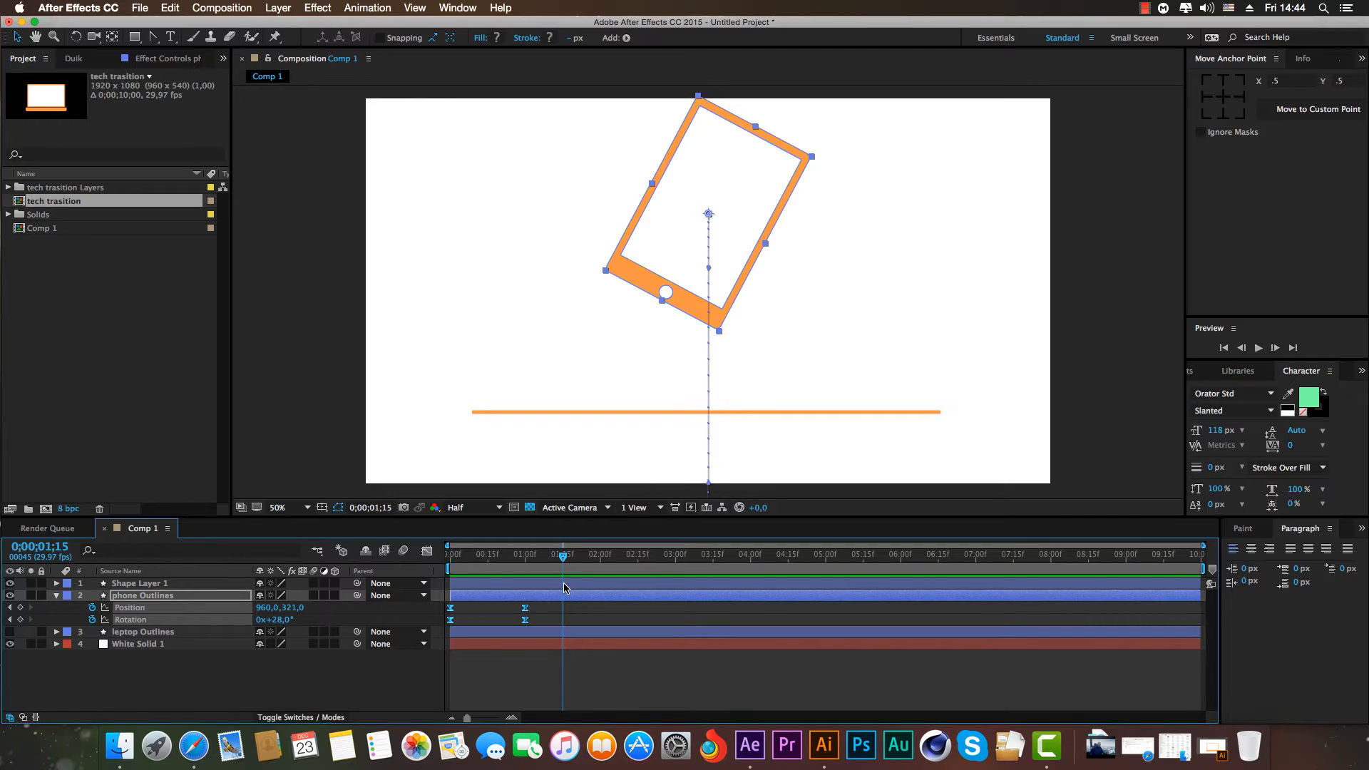
{"action": "left_click", "coordinate": [281, 620]}
{"action": "type", "text": "0"}
{"action": "key", "text": "Return"}
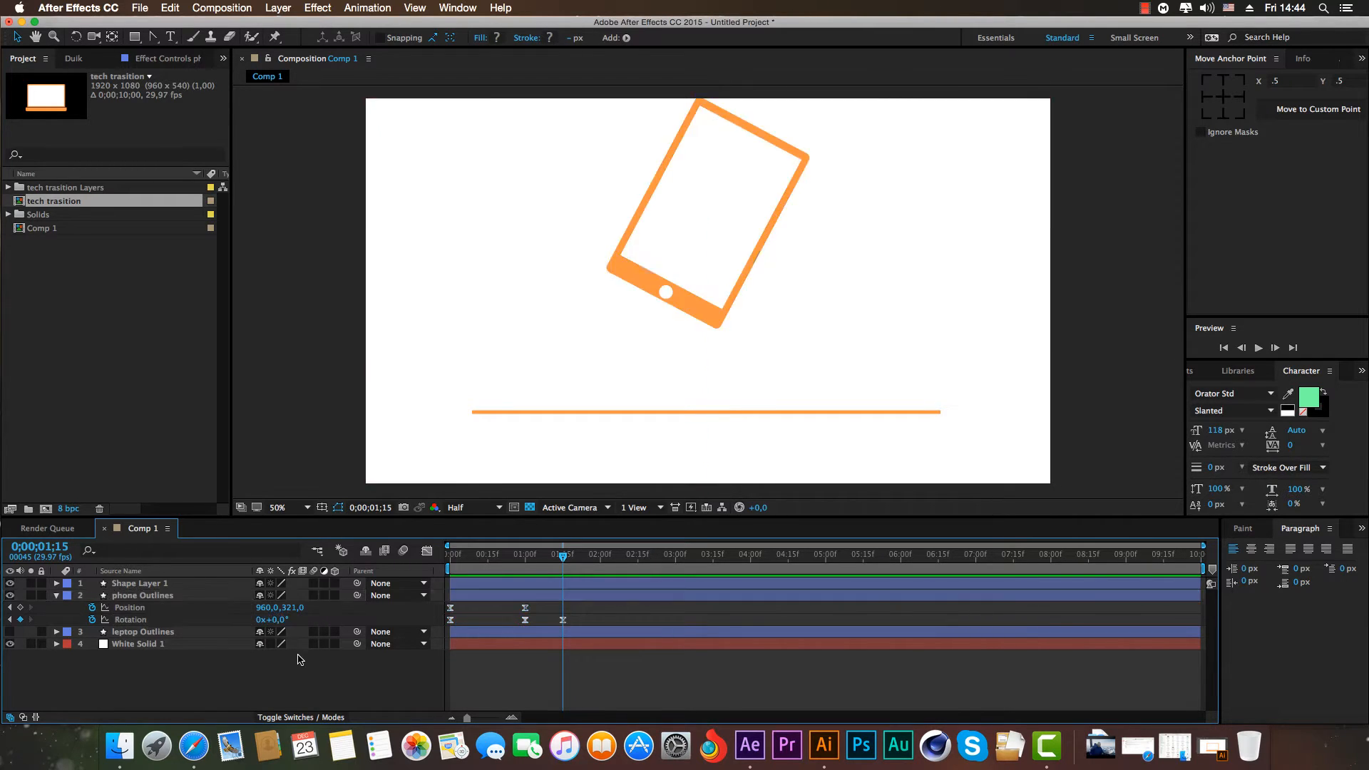
{"action": "left_click_drag", "start_coordinate": [287, 608], "coordinate": [426, 630]}
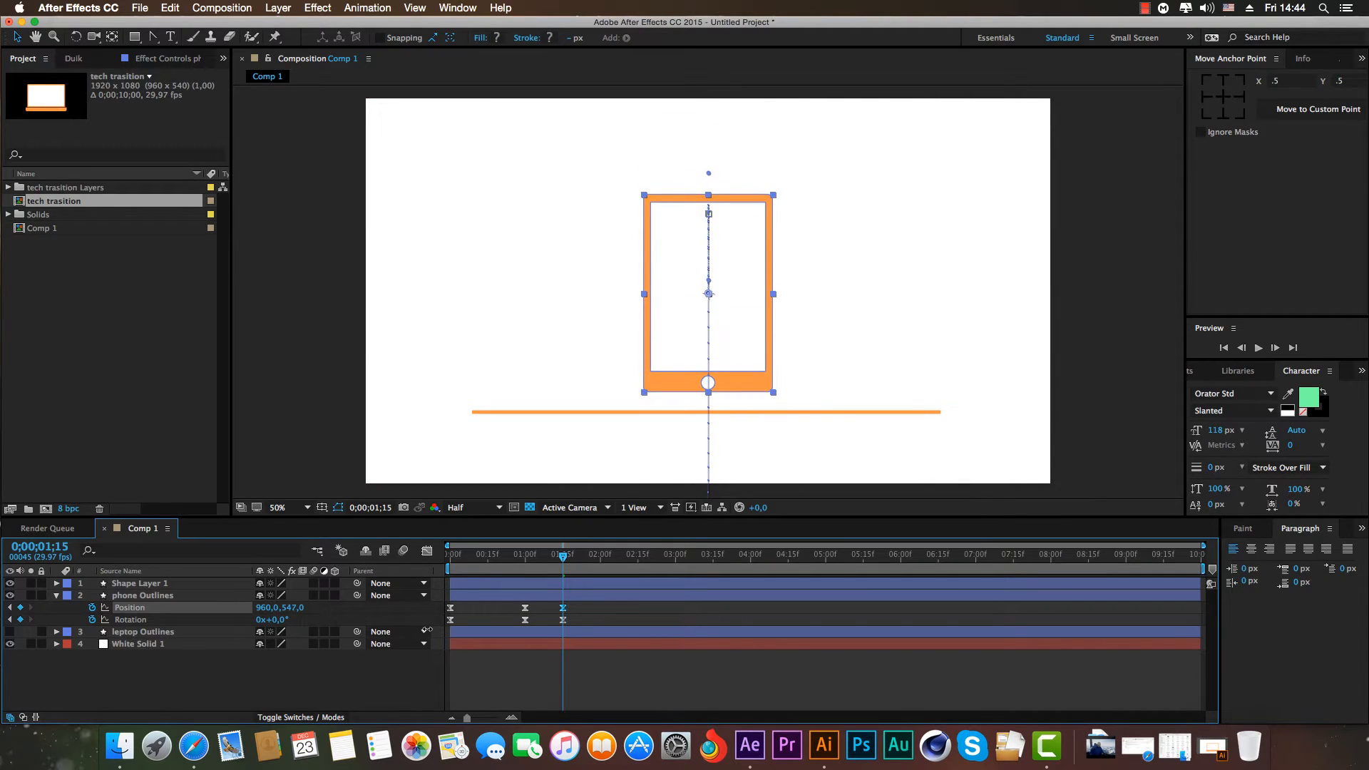
Try to set the temporal interpolation of all the phone's Position and Rotation keyframes to Linear.
{"action": "left_click_drag", "start_coordinate": [590, 605], "coordinate": [450, 623]}
{"action": "right_click", "coordinate": [524, 607]}
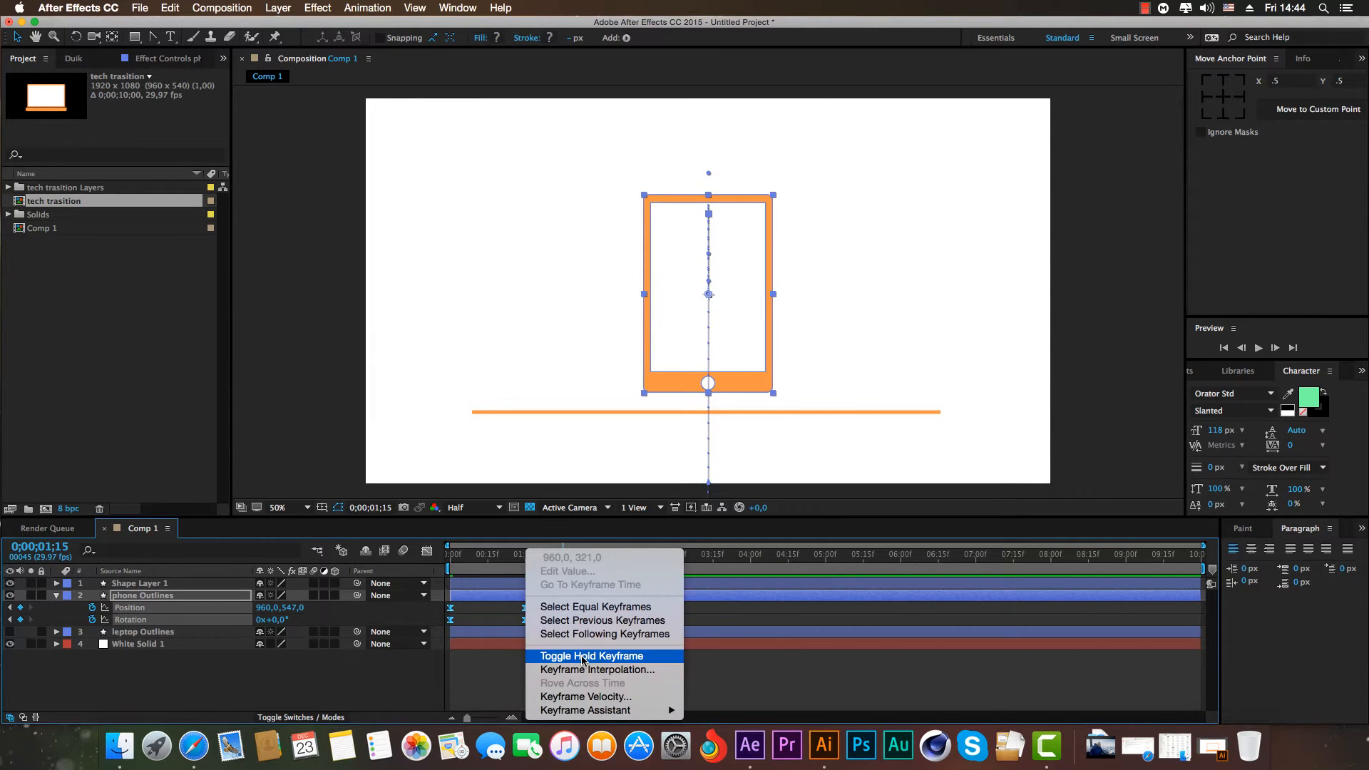
{"action": "left_click", "coordinate": [585, 669]}
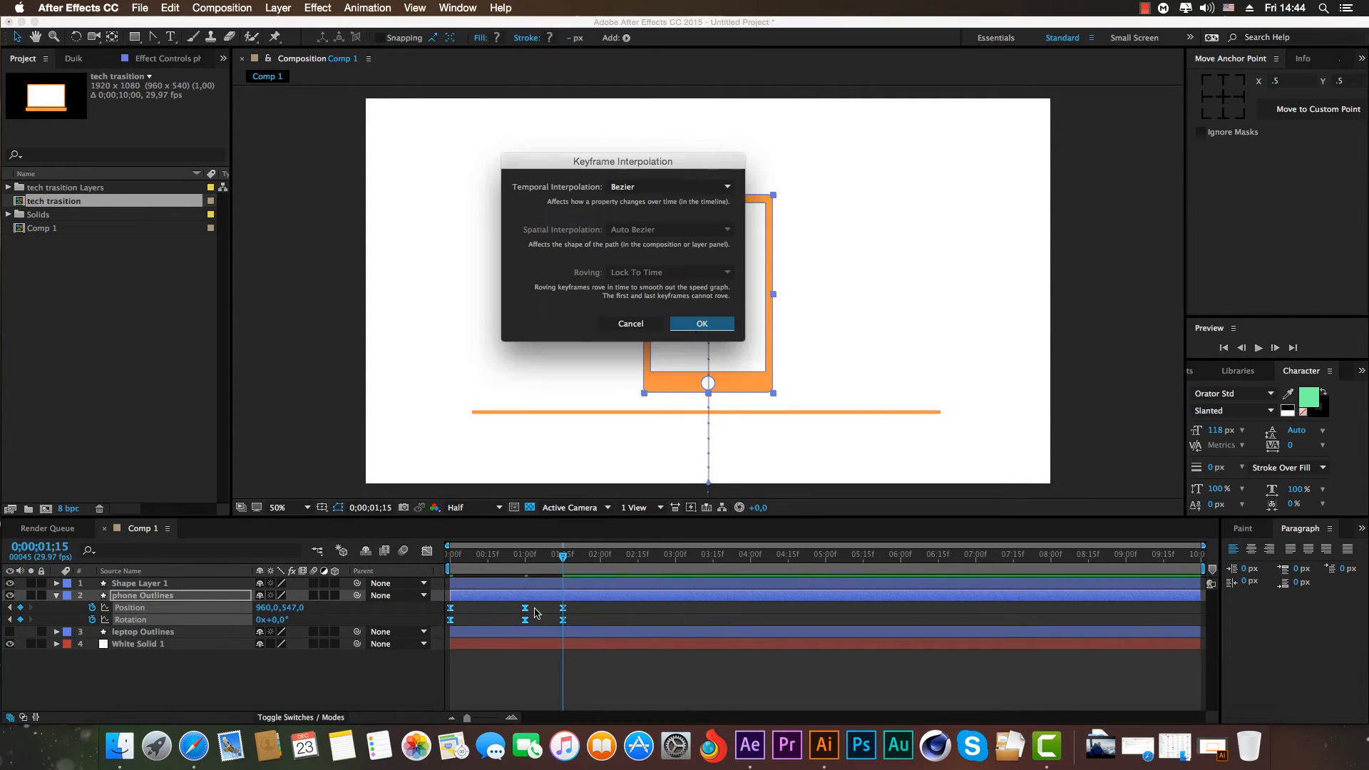
{"action": "left_click", "coordinate": [663, 187]}
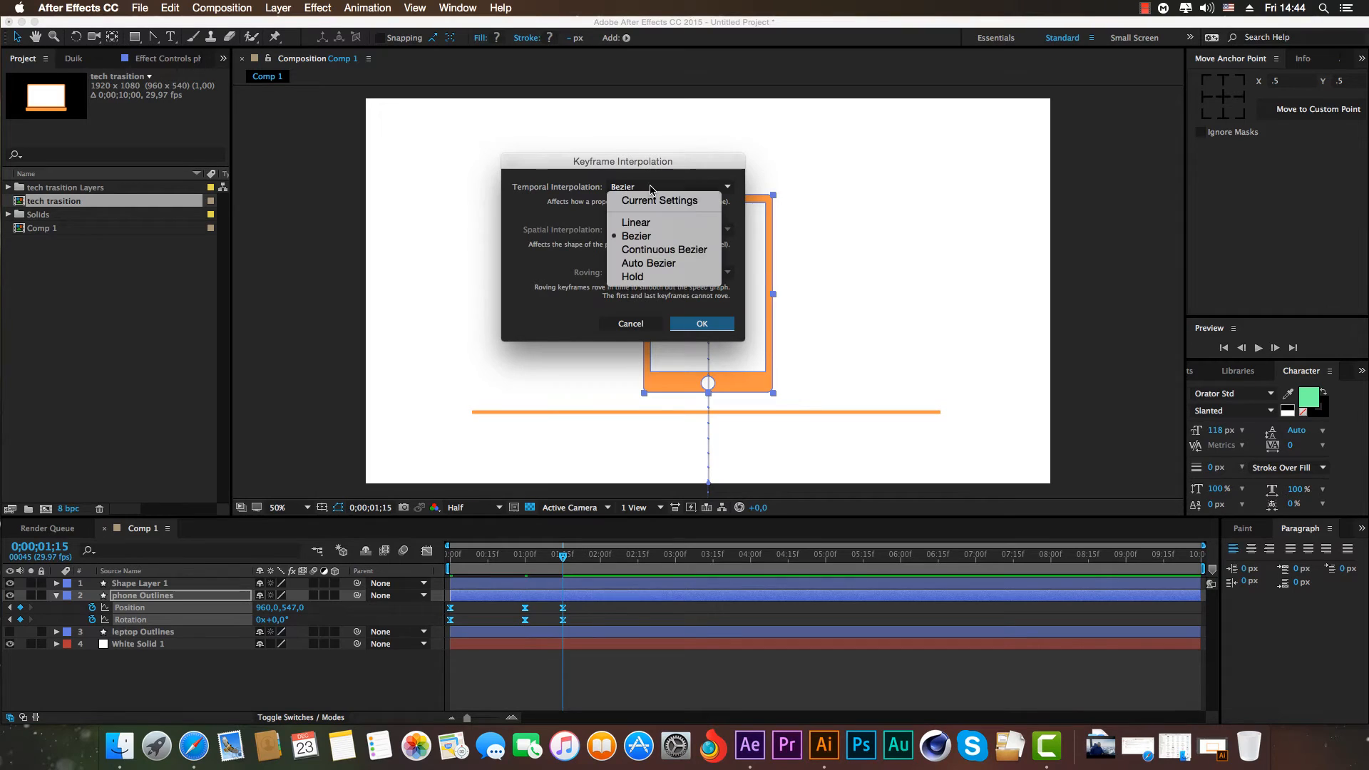
{"action": "left_click", "coordinate": [649, 226]}
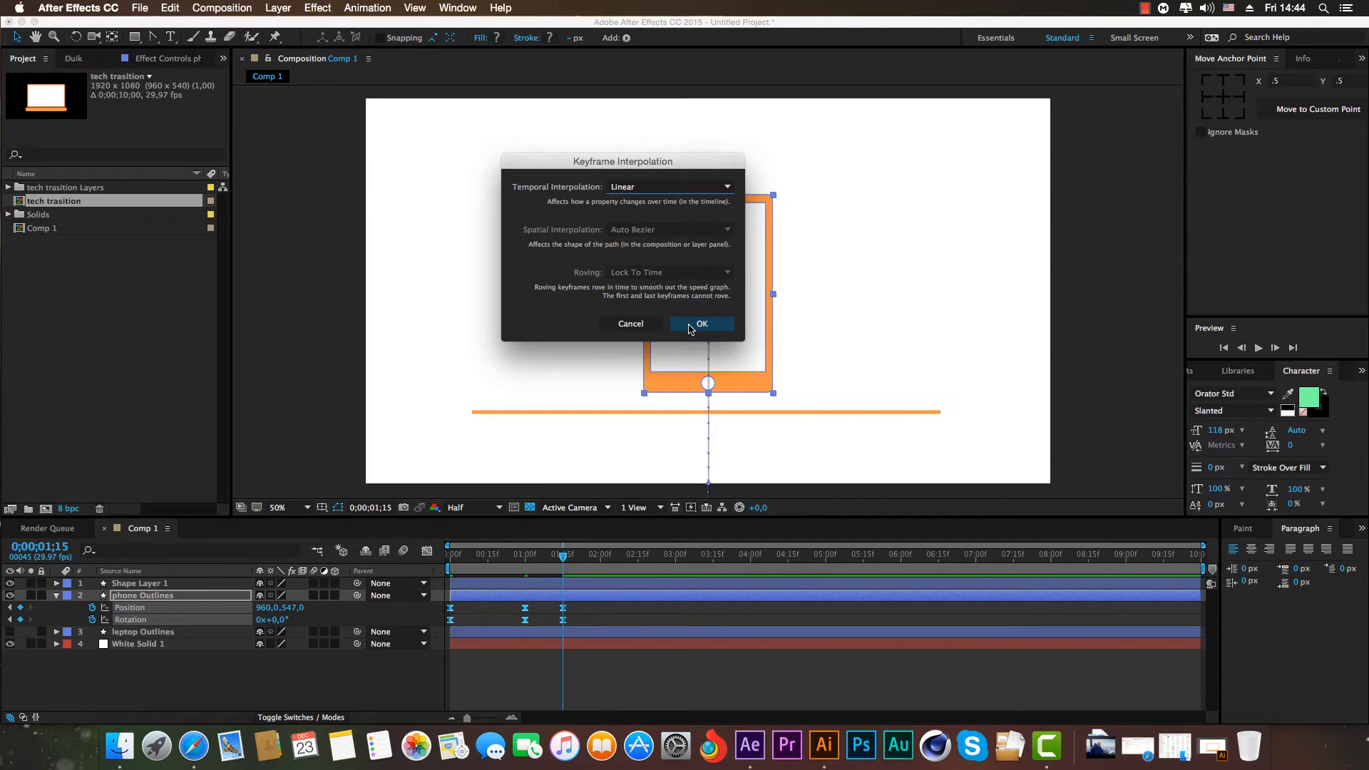
{"action": "left_click", "coordinate": [690, 327]}
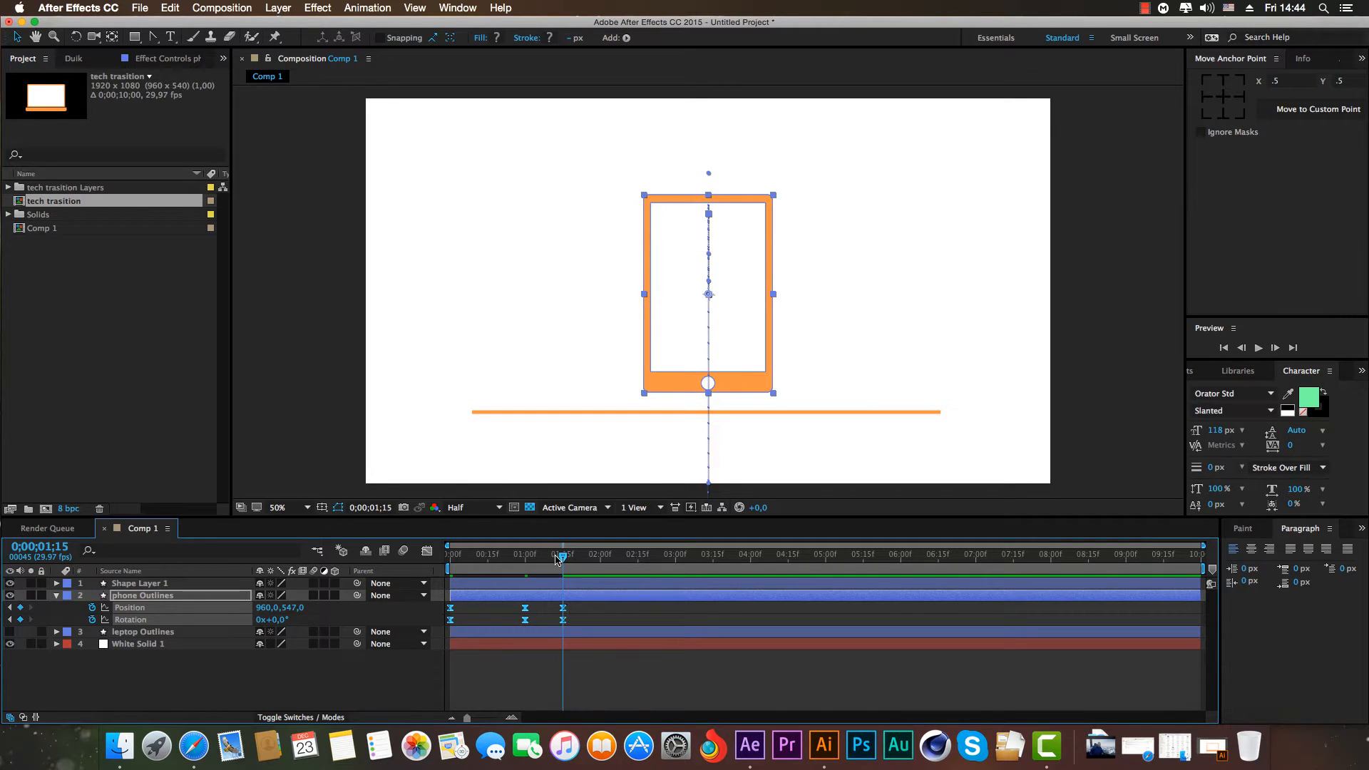
Preview the phone's rise, tilt and return above the line from the start of the composition.
{"action": "key", "text": "space"}
{"action": "left_click", "coordinate": [399, 670]}
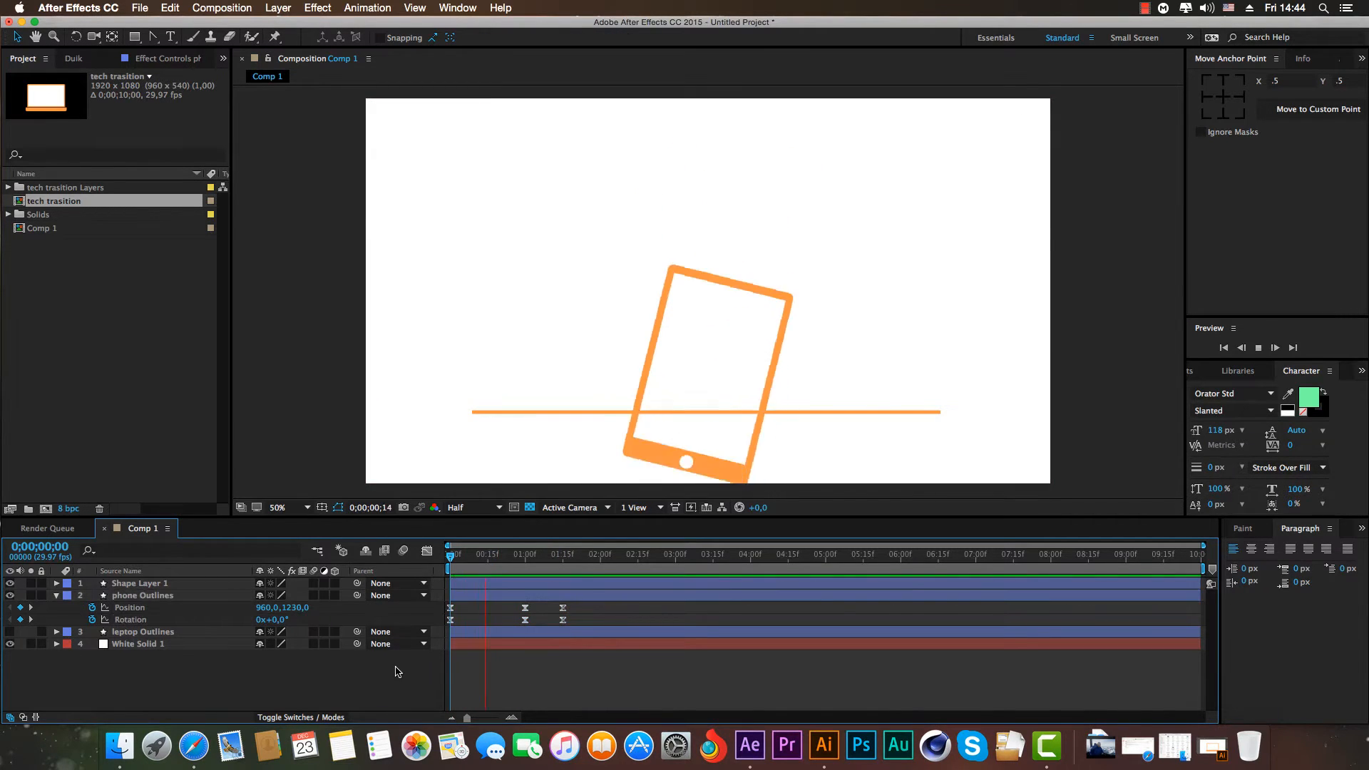
{"action": "key", "text": "space"}
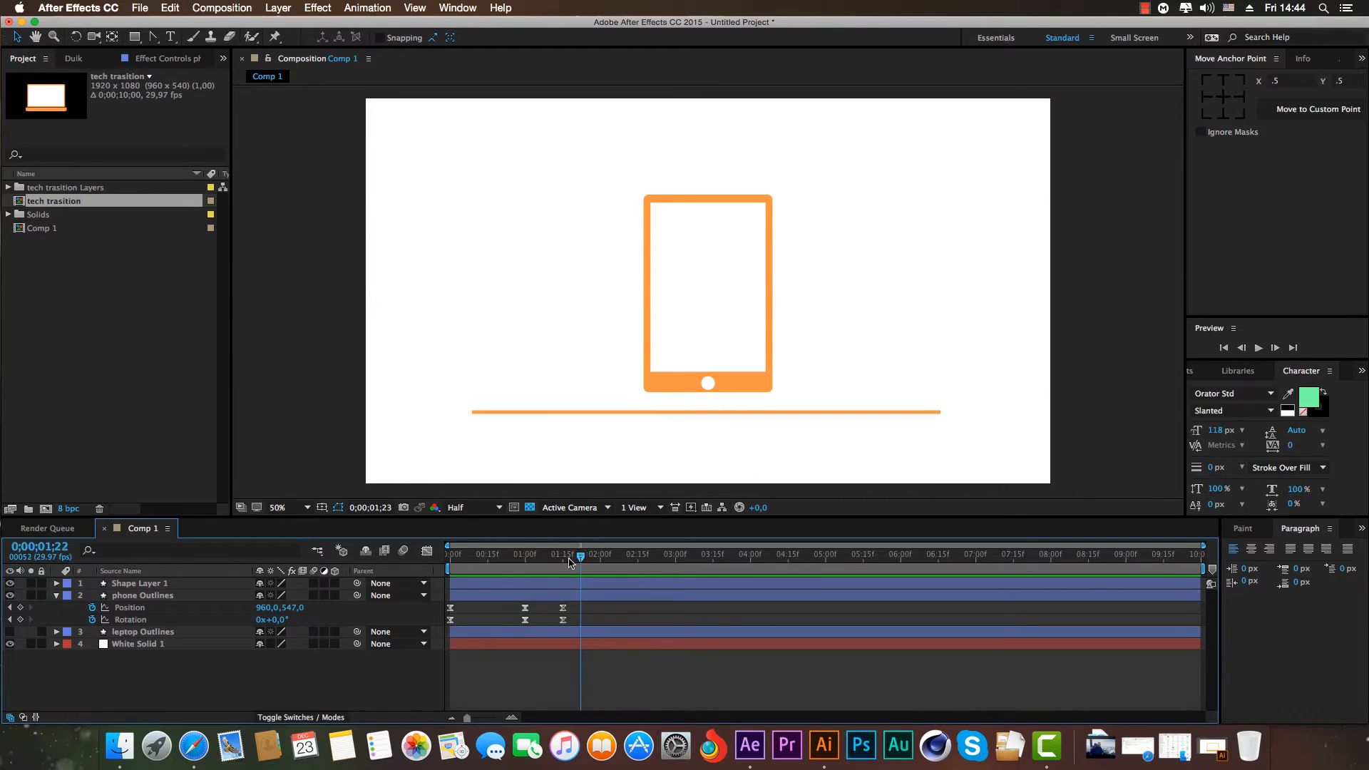
Set the spatial interpolation of the phone's Position keyframes to Linear and preview the motion.
{"action": "mouse_move", "coordinate": [570, 563]}
{"action": "left_mouse_down"}
{"action": "mouse_move", "coordinate": [522, 566]}
{"action": "mouse_move", "coordinate": [564, 583]}
{"action": "left_mouse_up"}
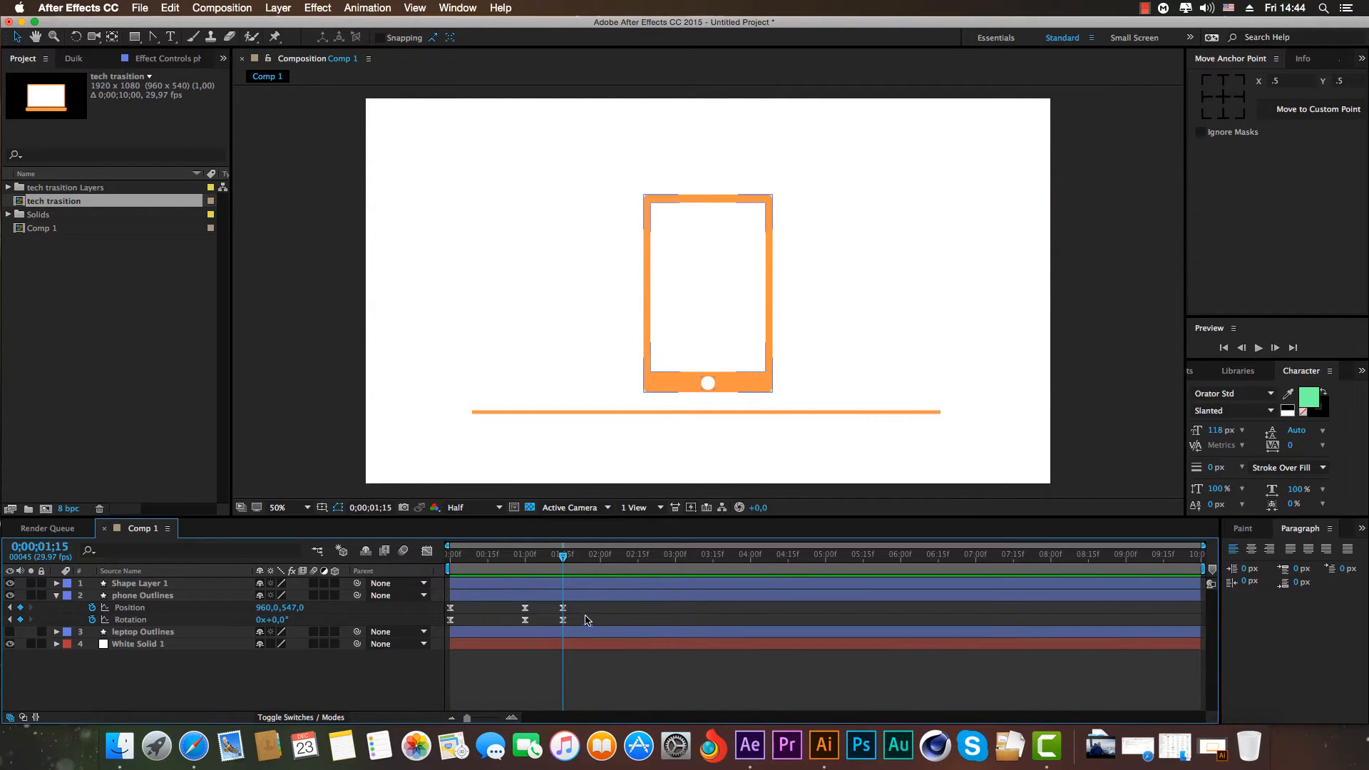
{"action": "left_click", "coordinate": [564, 608]}
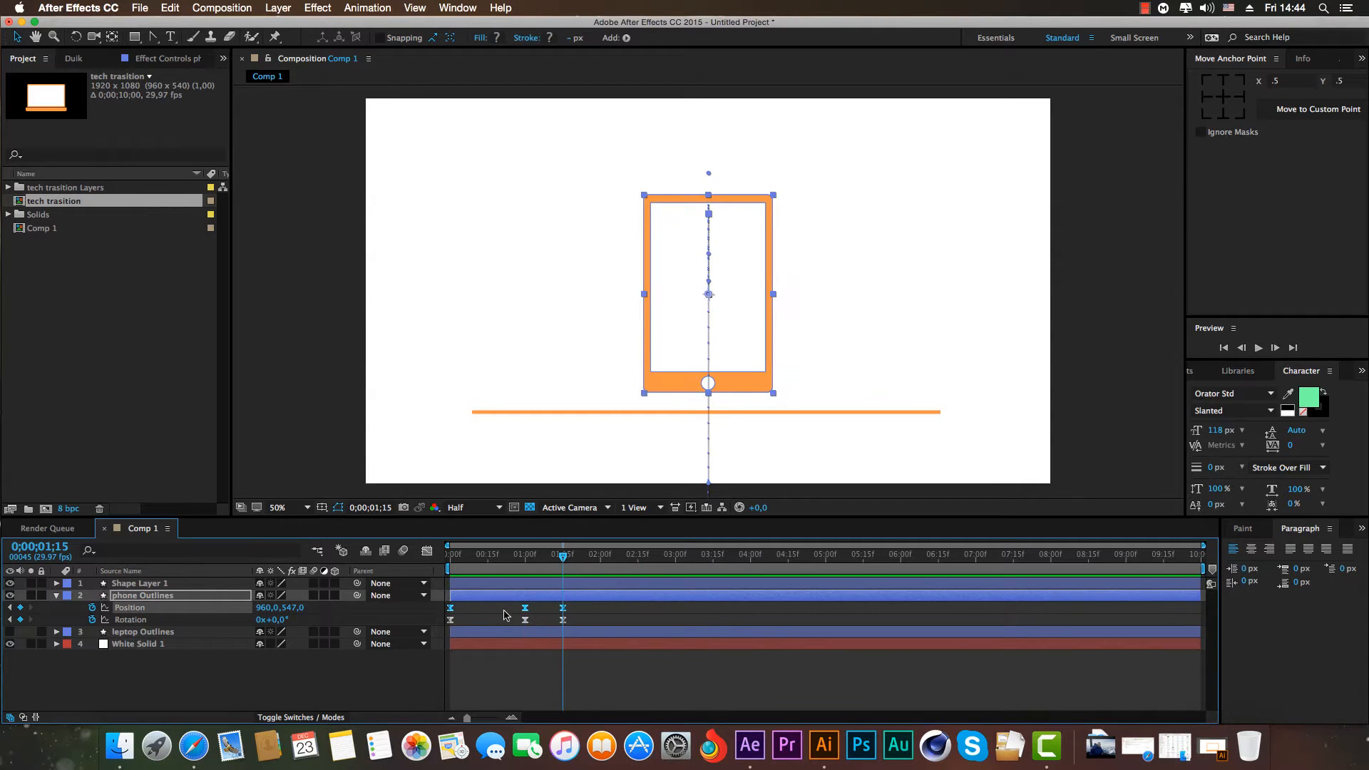
{"action": "right_click", "coordinate": [525, 609]}
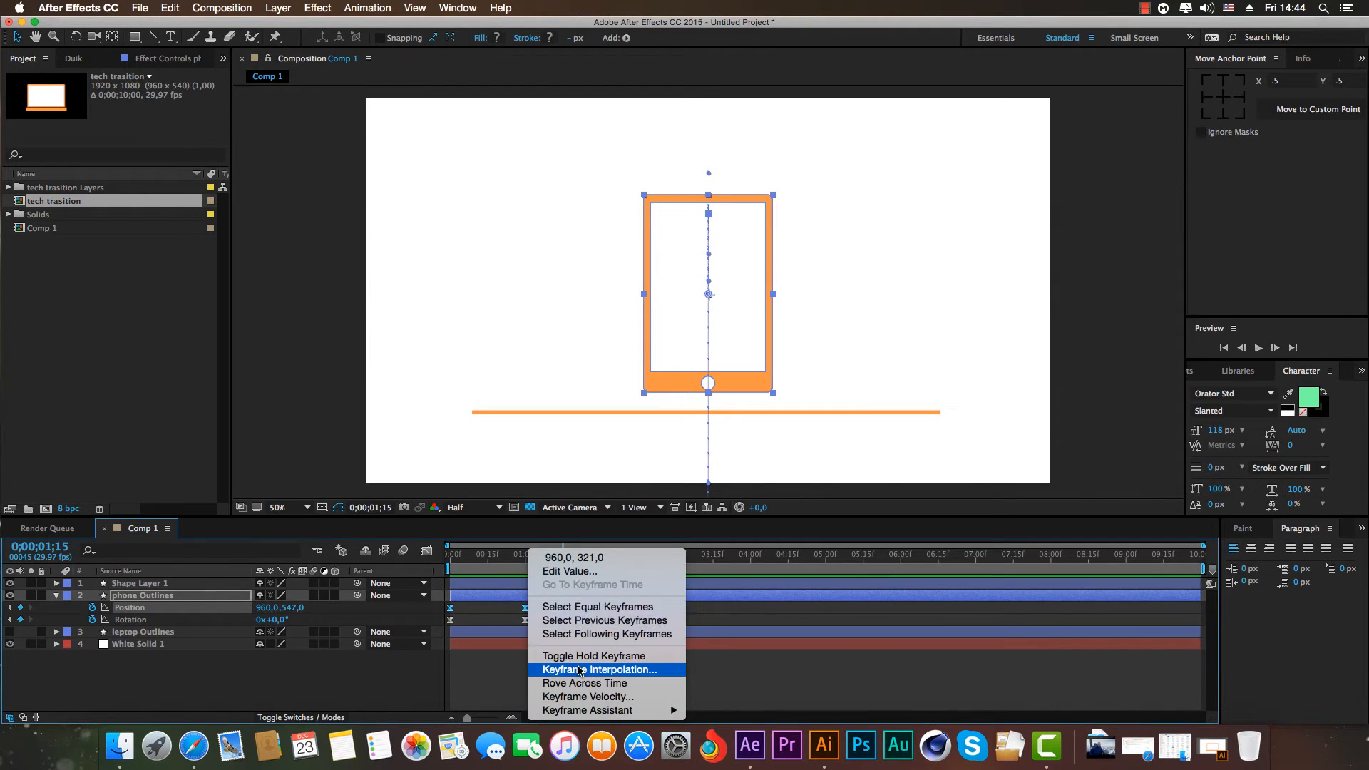
{"action": "left_click", "coordinate": [581, 670]}
{"action": "left_click", "coordinate": [647, 231]}
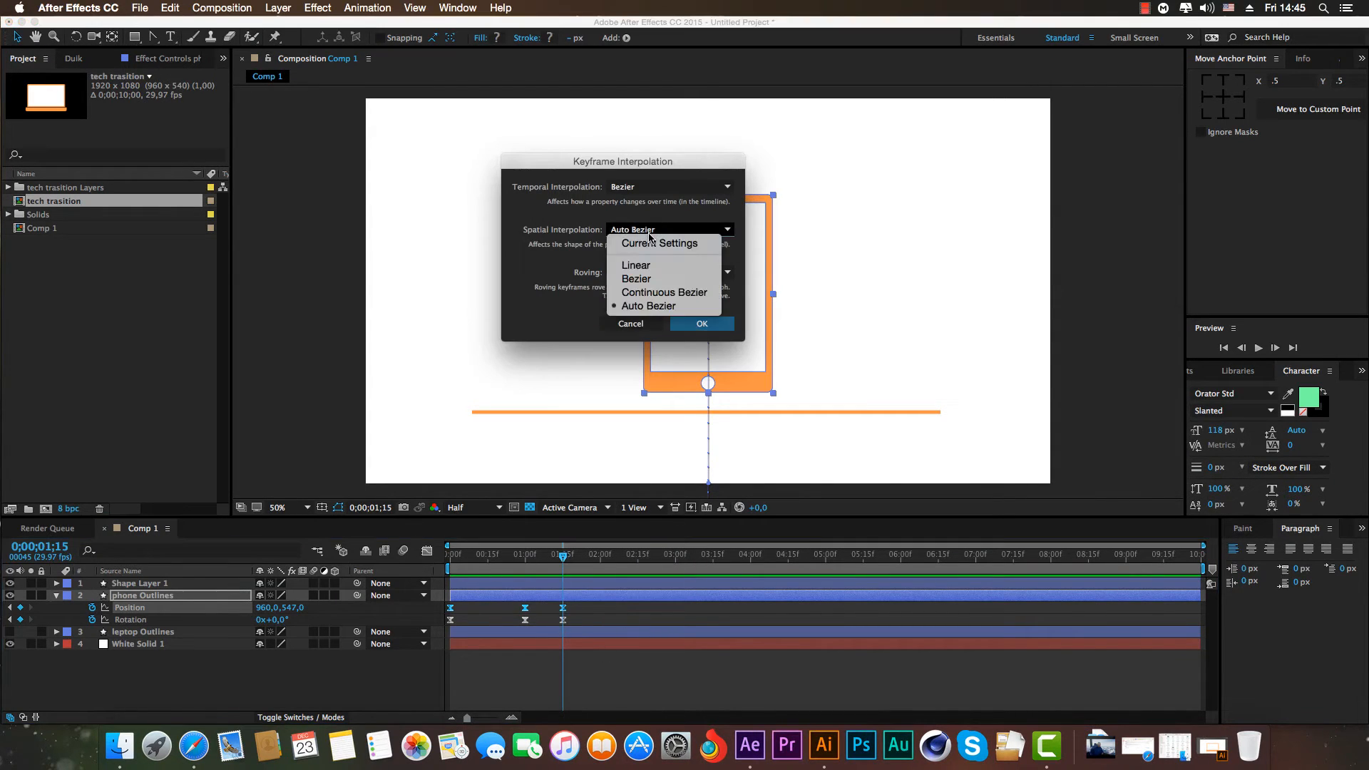
{"action": "left_click", "coordinate": [635, 265]}
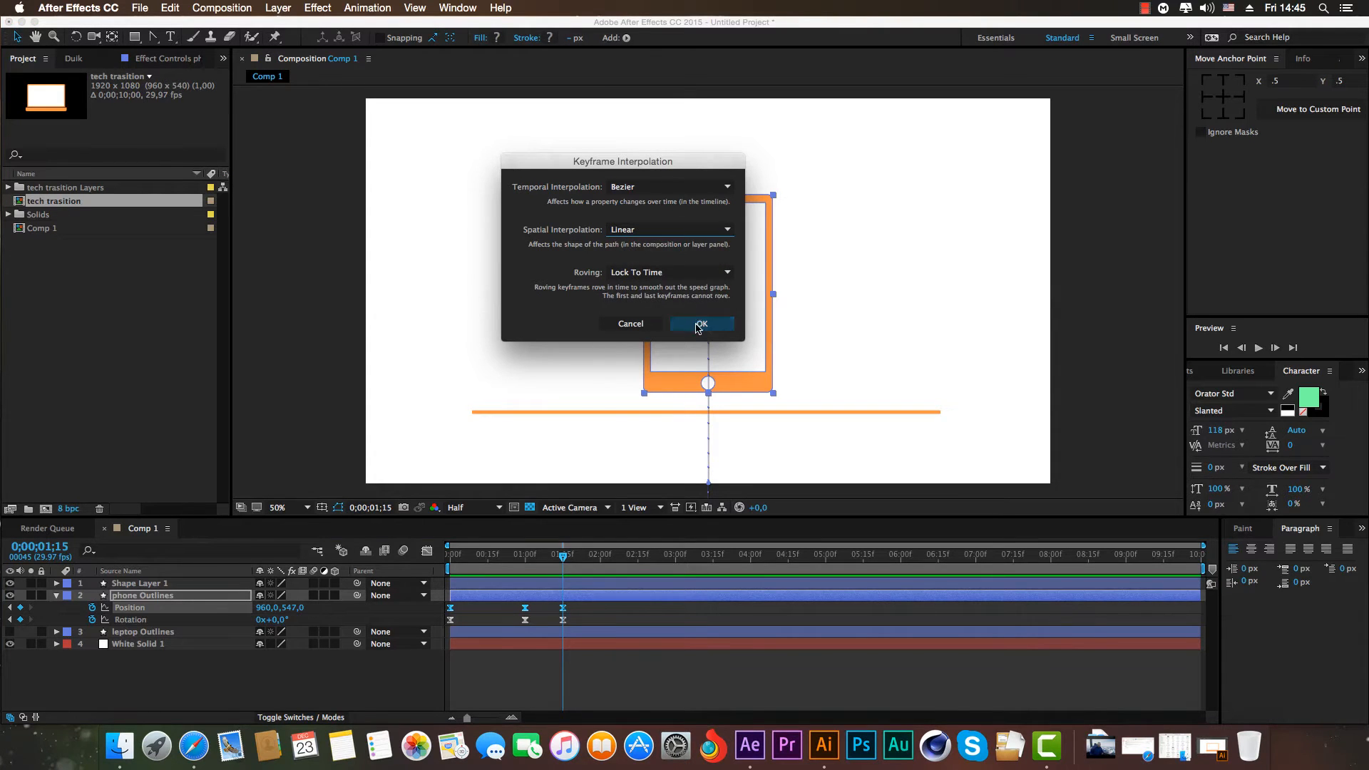
{"action": "left_click", "coordinate": [701, 324]}
{"action": "left_click_drag", "start_coordinate": [565, 557], "coordinate": [448, 556]}
{"action": "key", "text": "space"}
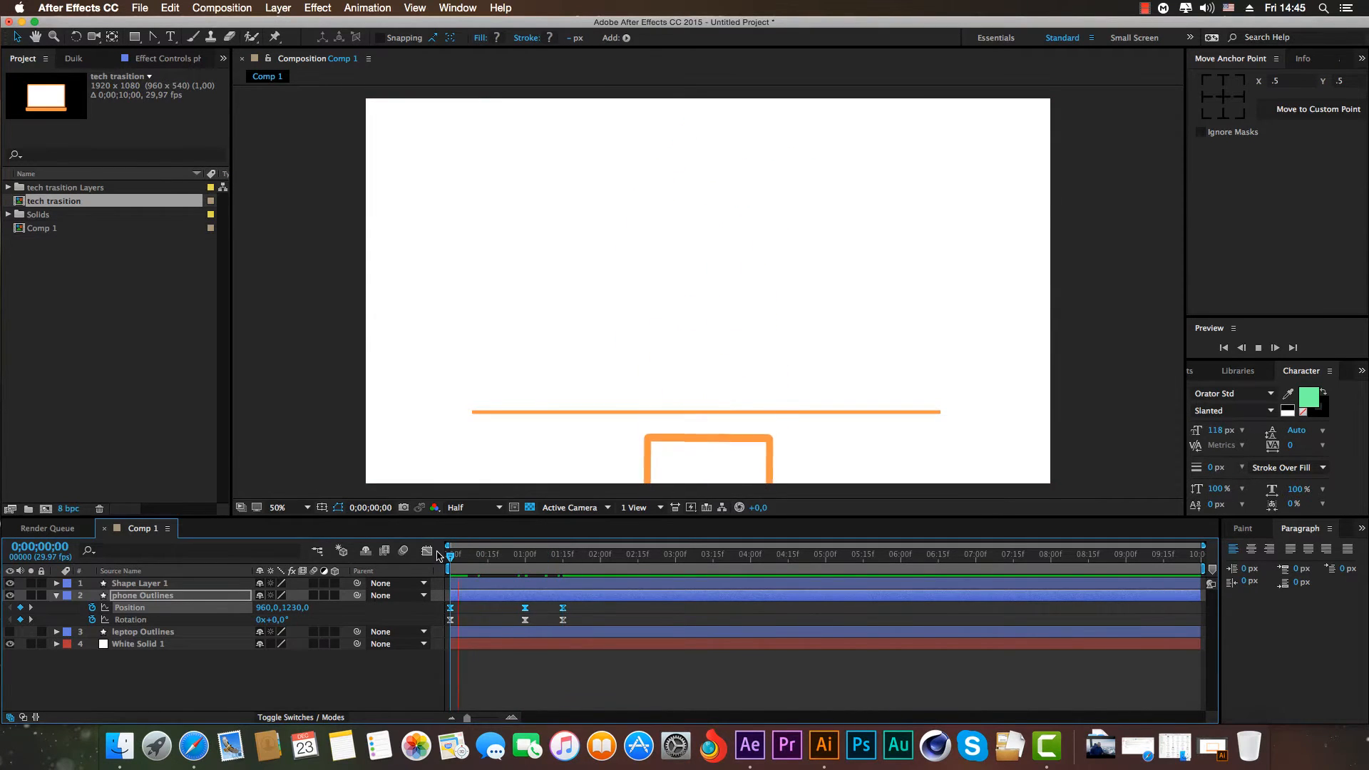
{"action": "key", "text": "space"}
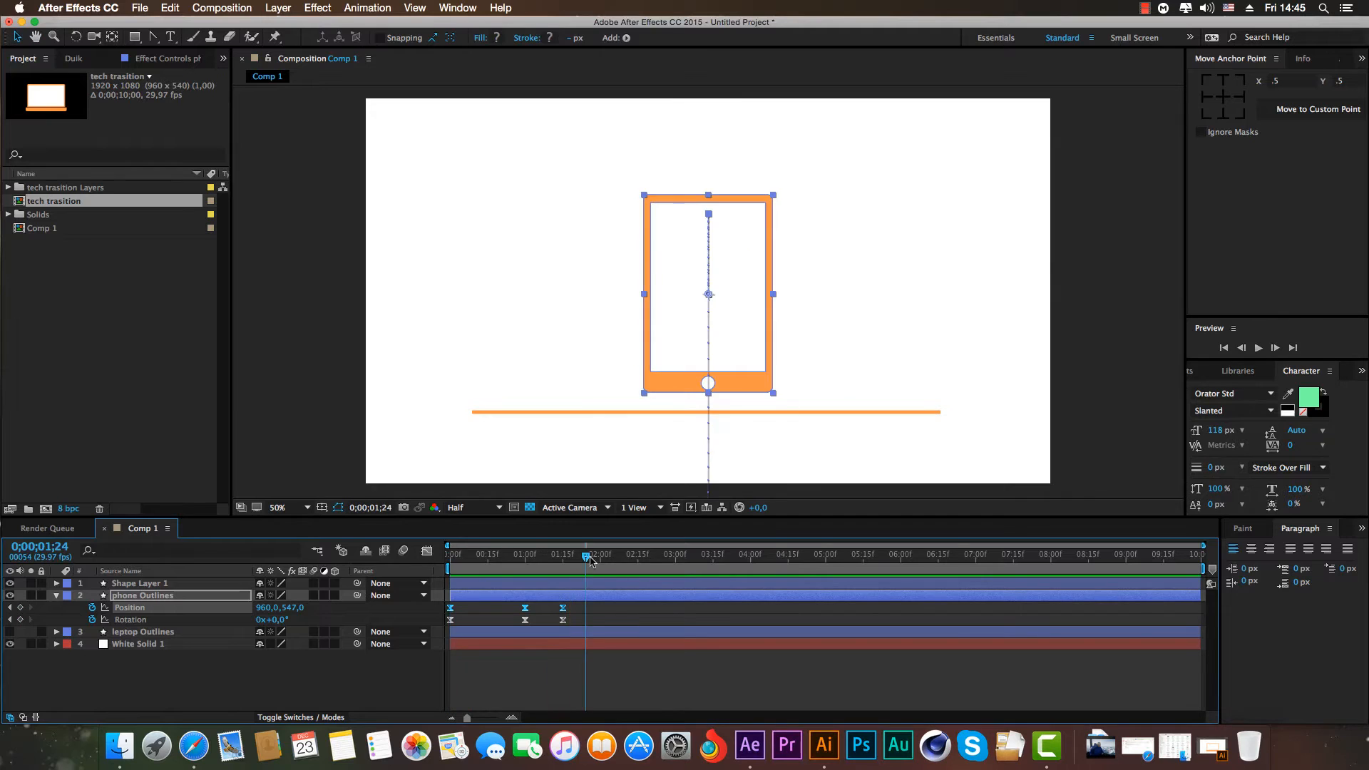
{"action": "key", "text": "space"}
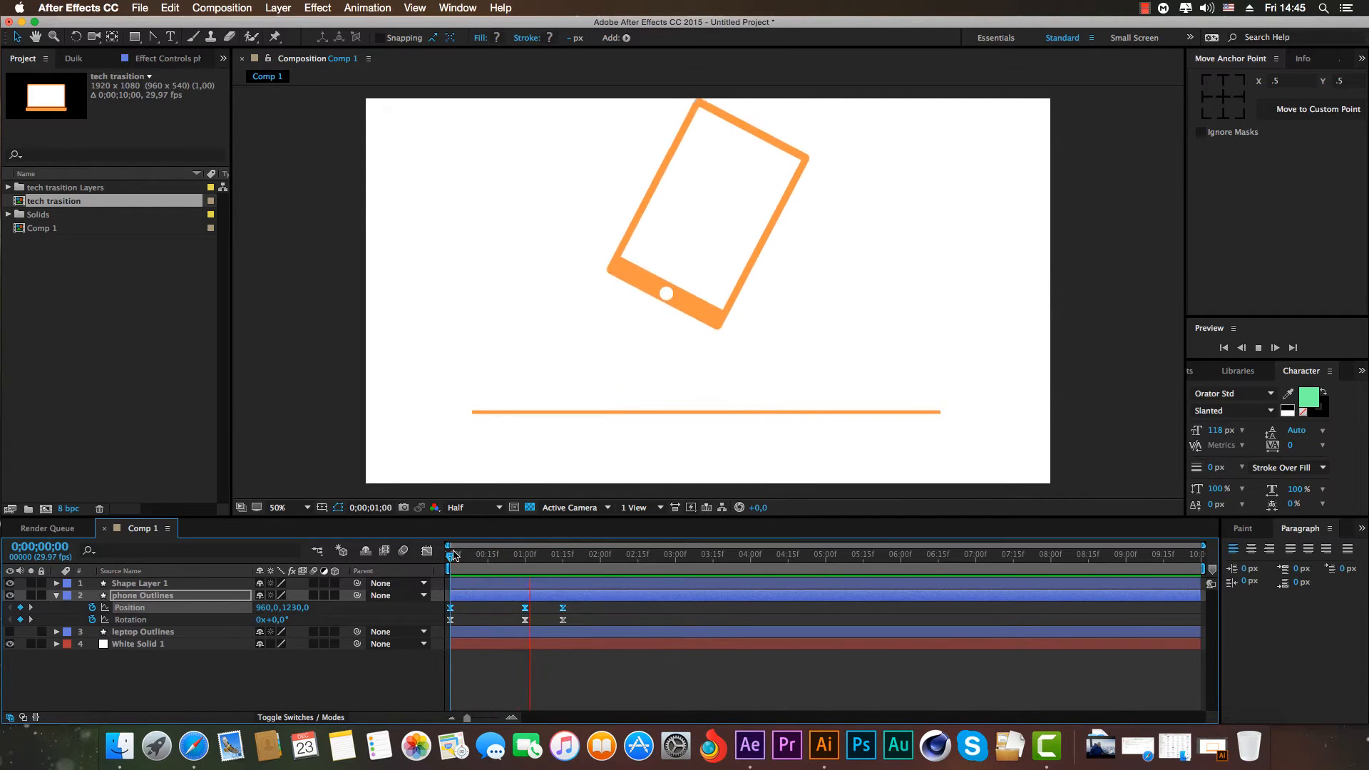
{"action": "key", "text": "space"}
In the speed graph, lengthen the incoming ease handle of the phone's 0;00;01;00 Position keyframe back to about 0;00;00;15, and preview the motion.
{"action": "left_click_drag", "start_coordinate": [536, 546], "coordinate": [517, 585]}
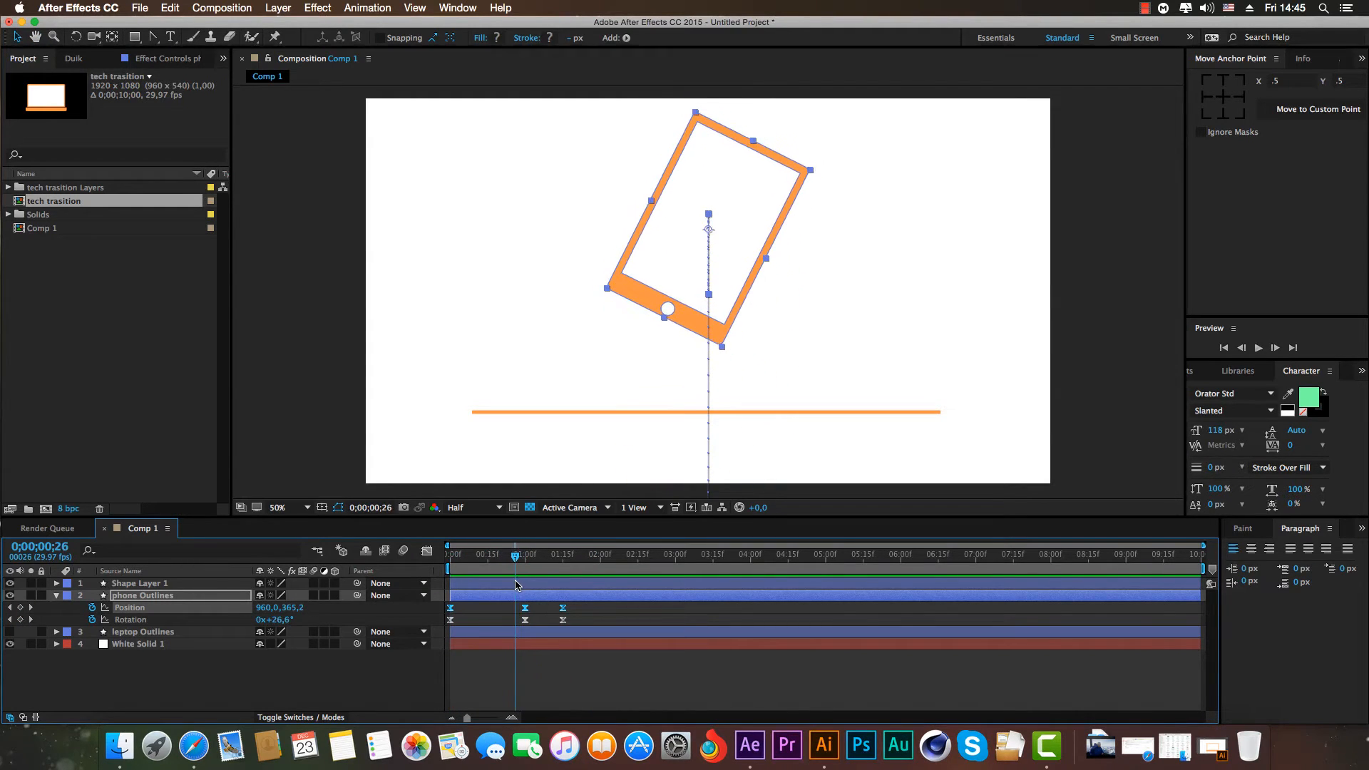
{"action": "key", "text": "k"}
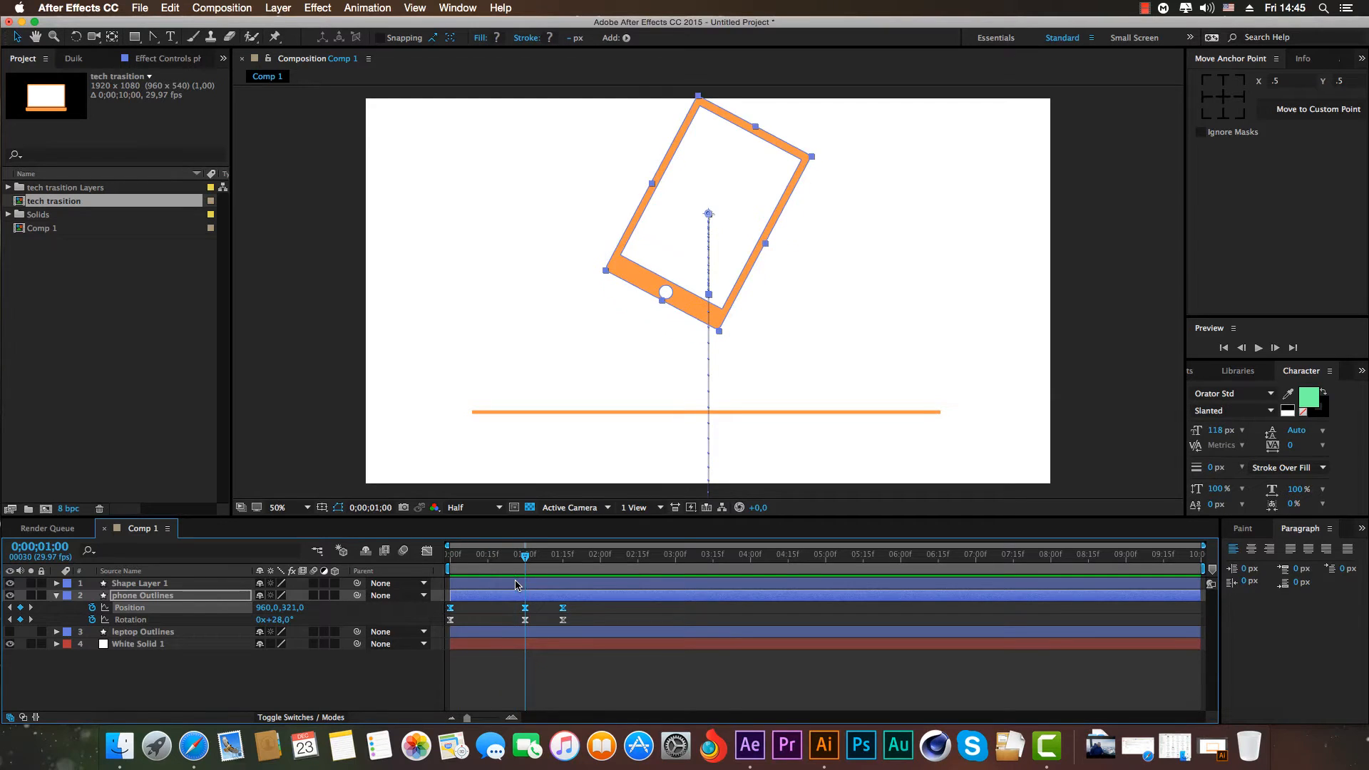
{"action": "left_click", "coordinate": [427, 551]}
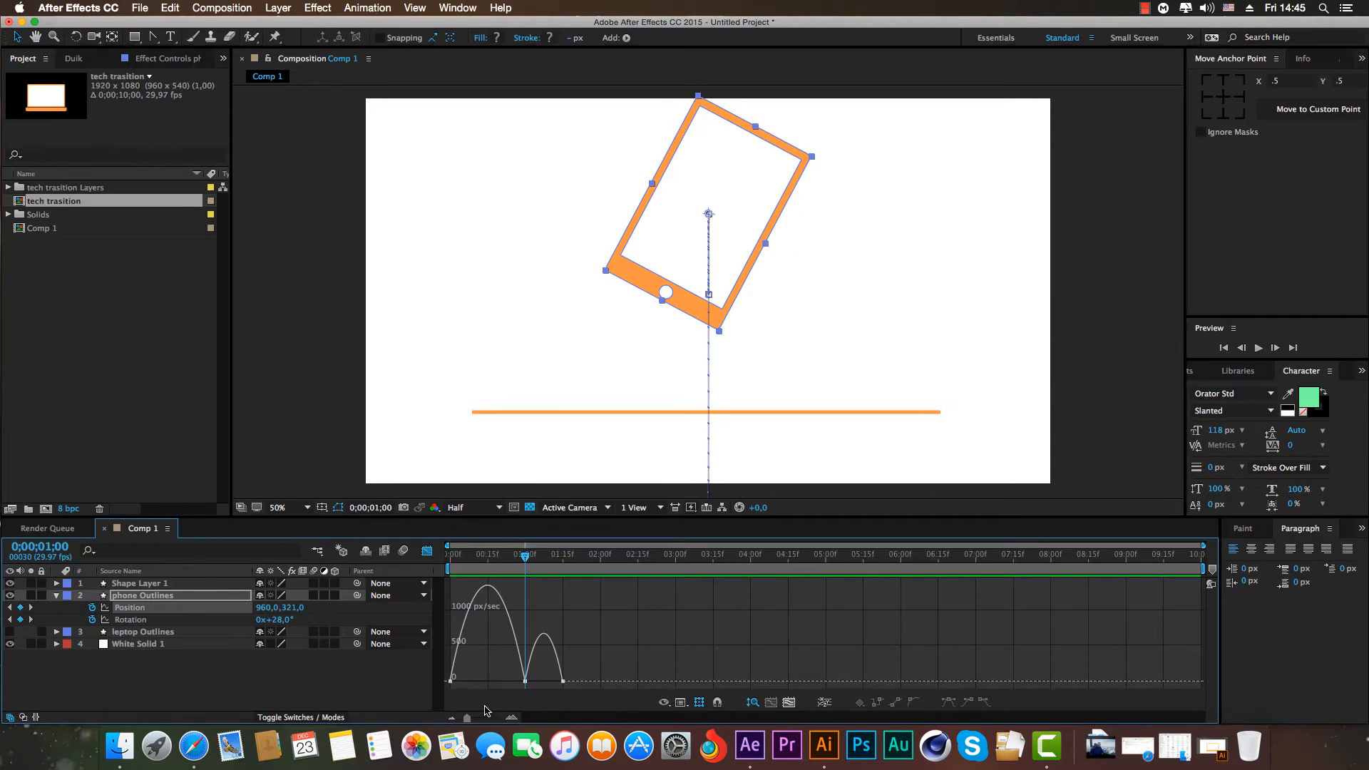
{"action": "left_click_drag", "start_coordinate": [466, 718], "coordinate": [493, 718]}
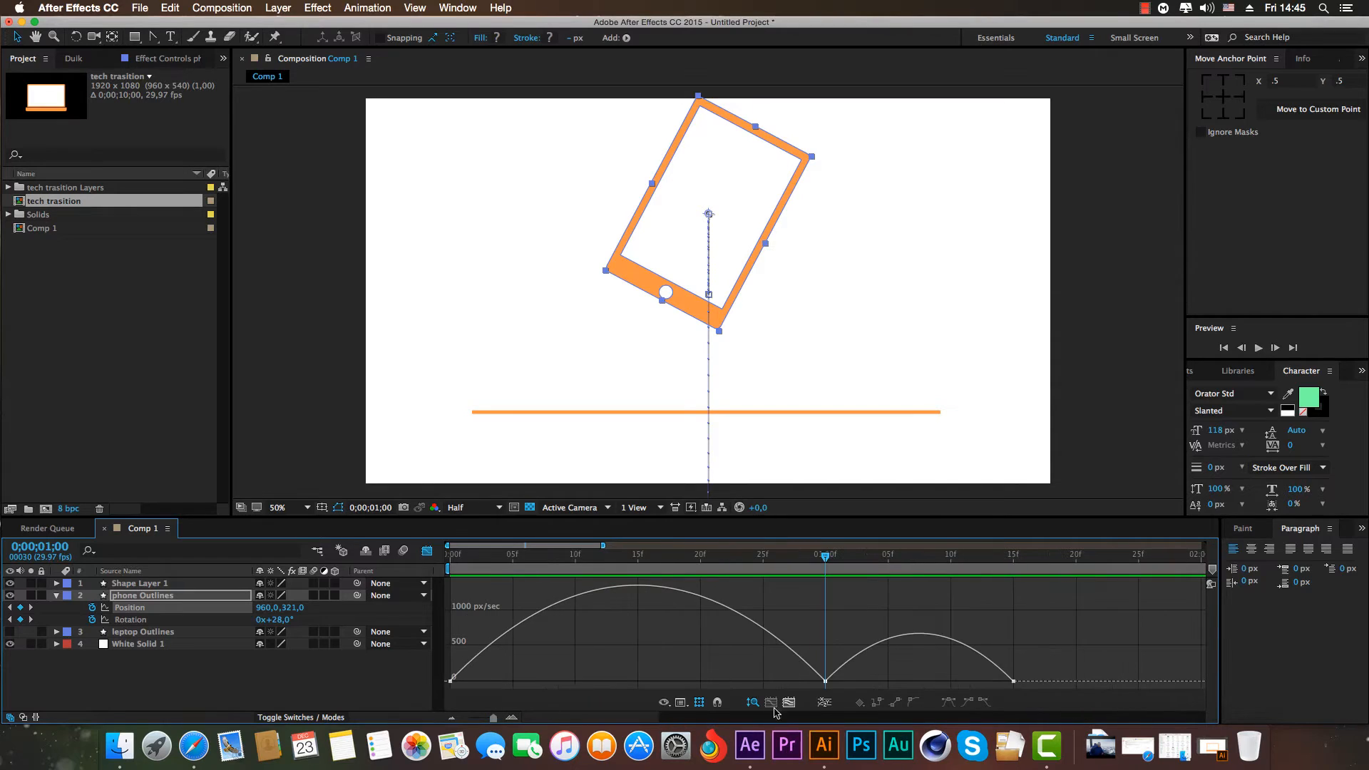
{"action": "left_click_drag", "start_coordinate": [813, 690], "coordinate": [856, 675]}
{"action": "left_click_drag", "start_coordinate": [763, 682], "coordinate": [630, 686]}
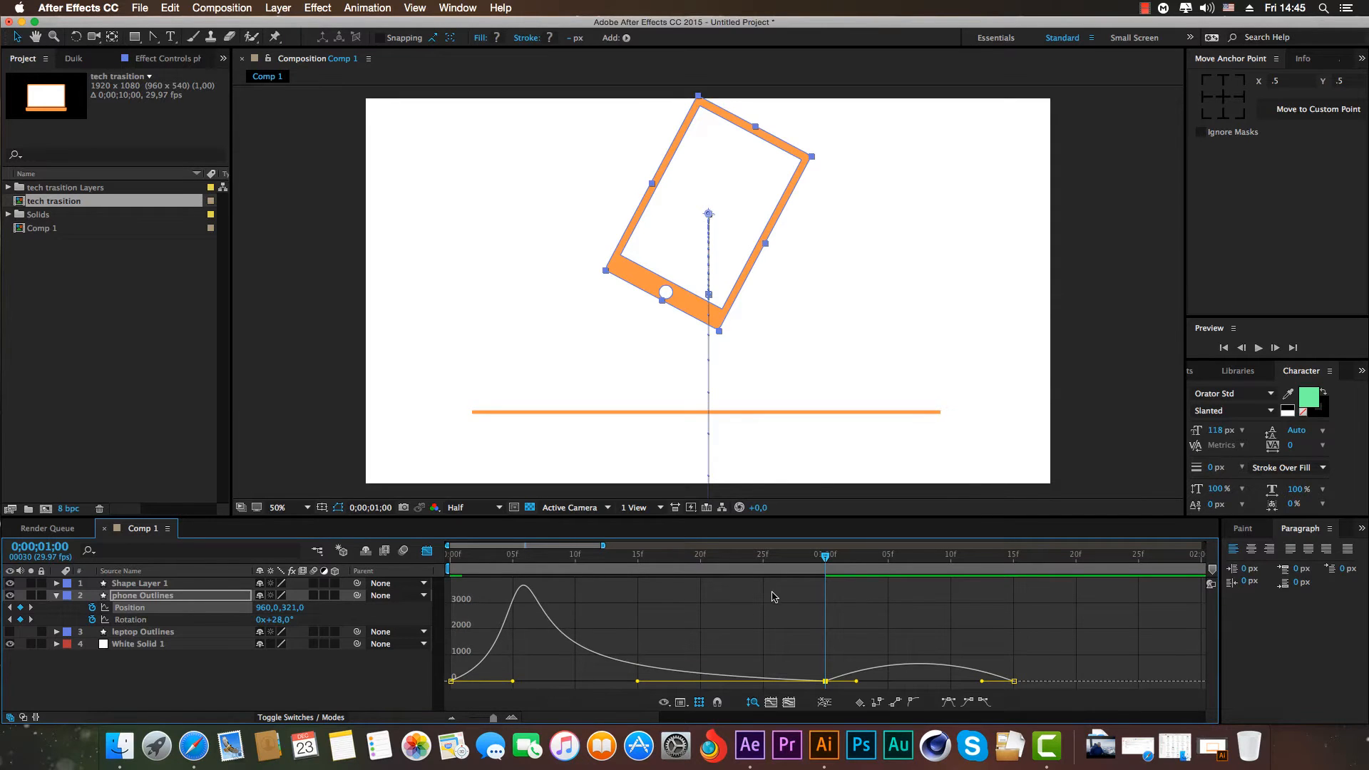
{"action": "key", "text": "space"}
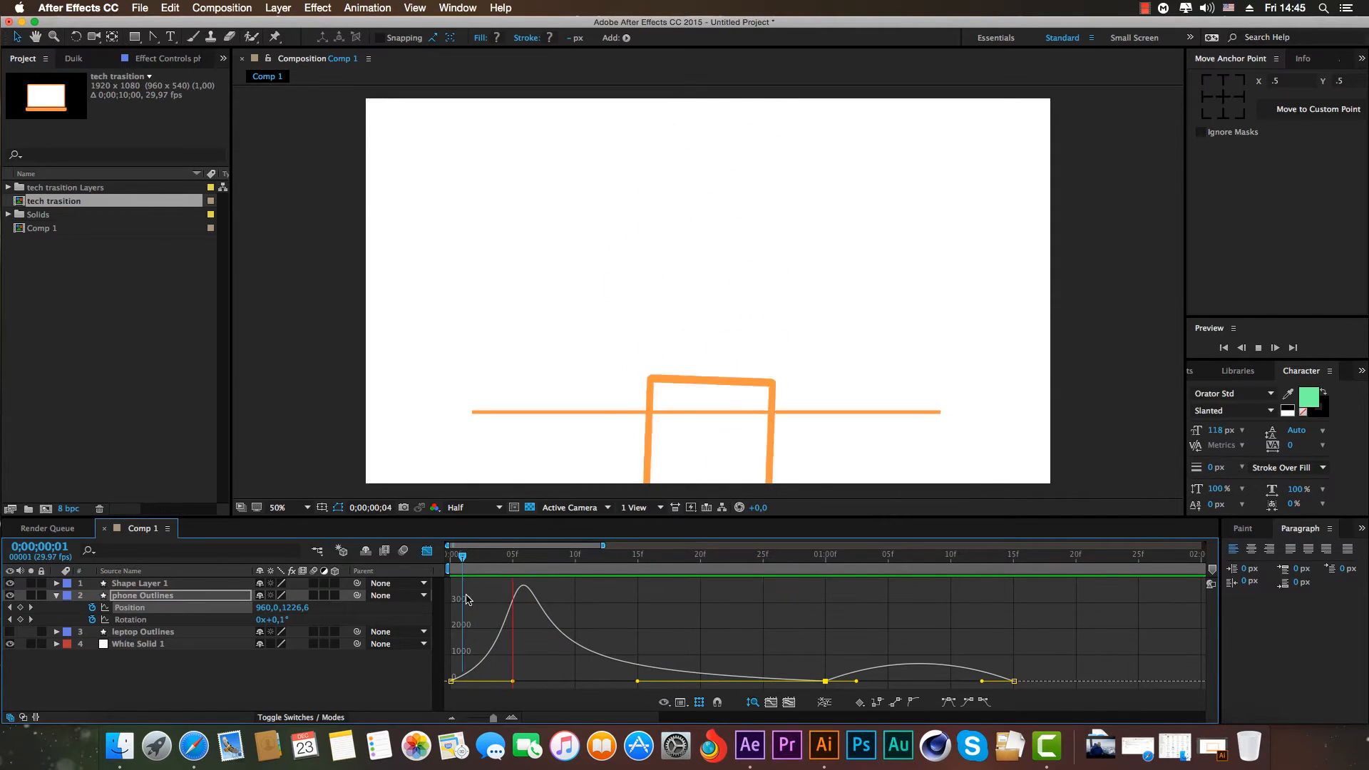
{"action": "key", "text": "space"}
{"action": "left_click_drag", "start_coordinate": [713, 562], "coordinate": [829, 592]}
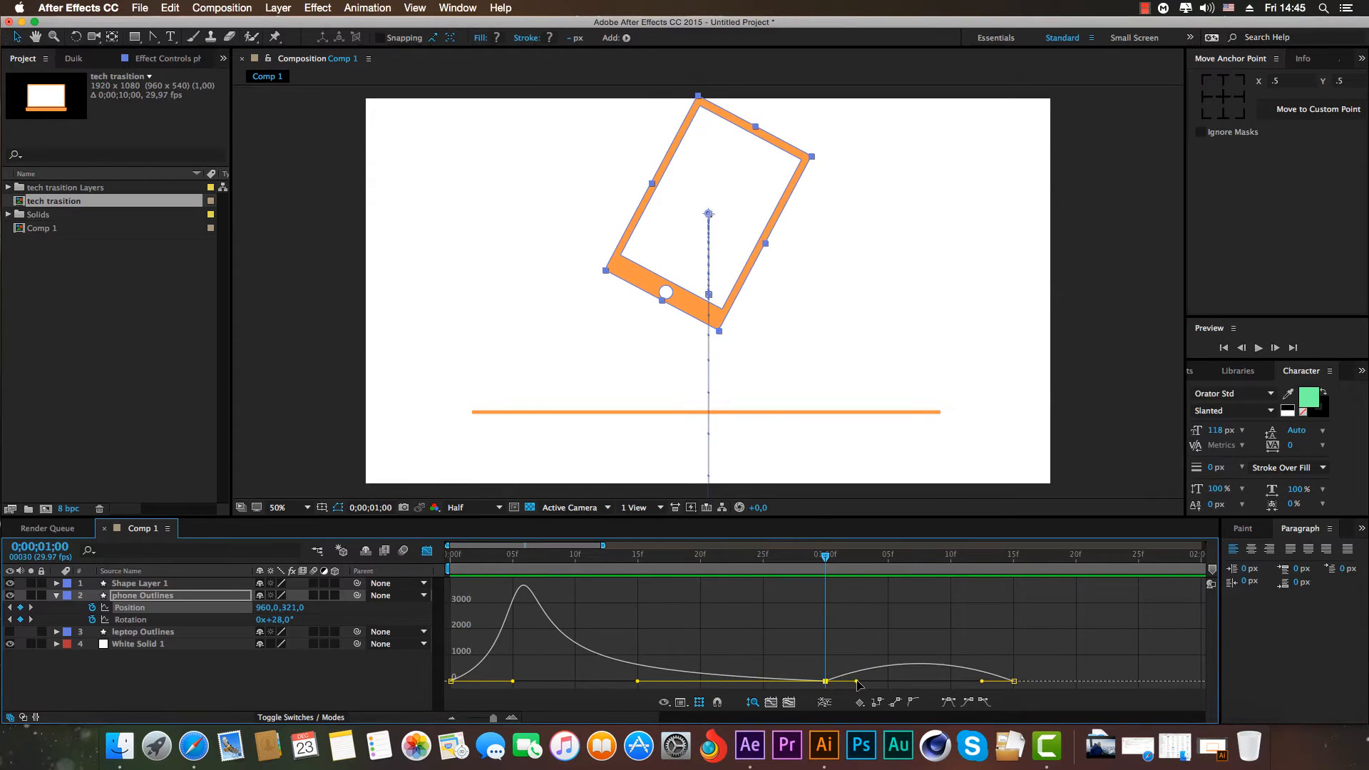
In the speed graph, lengthen the outgoing ease handle of the phone's 0;00;01;00 Position keyframe to about 0;00;01;07, and scrub through the motion.
{"action": "left_click_drag", "start_coordinate": [856, 681], "coordinate": [934, 683]}
{"action": "left_click_drag", "start_coordinate": [843, 566], "coordinate": [1005, 613]}
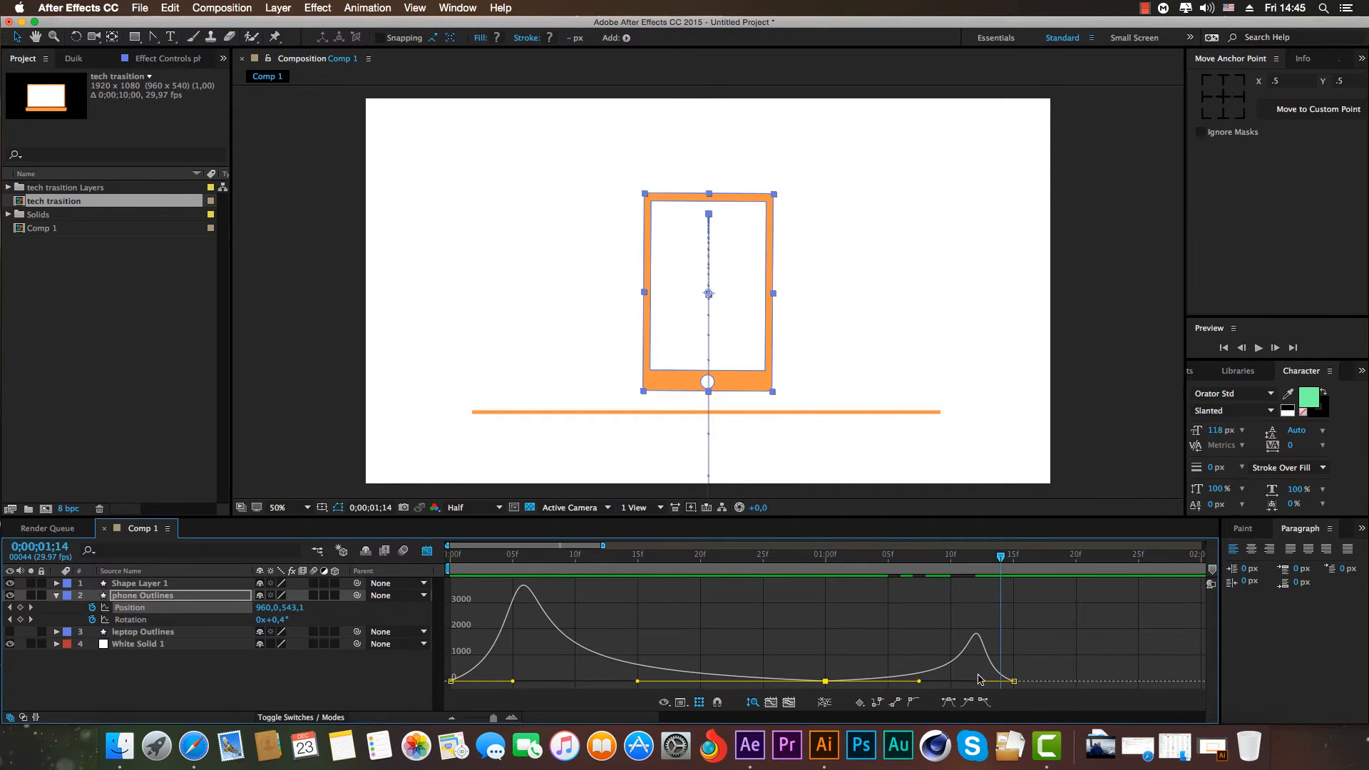
{"action": "left_click_drag", "start_coordinate": [1014, 557], "coordinate": [750, 572]}
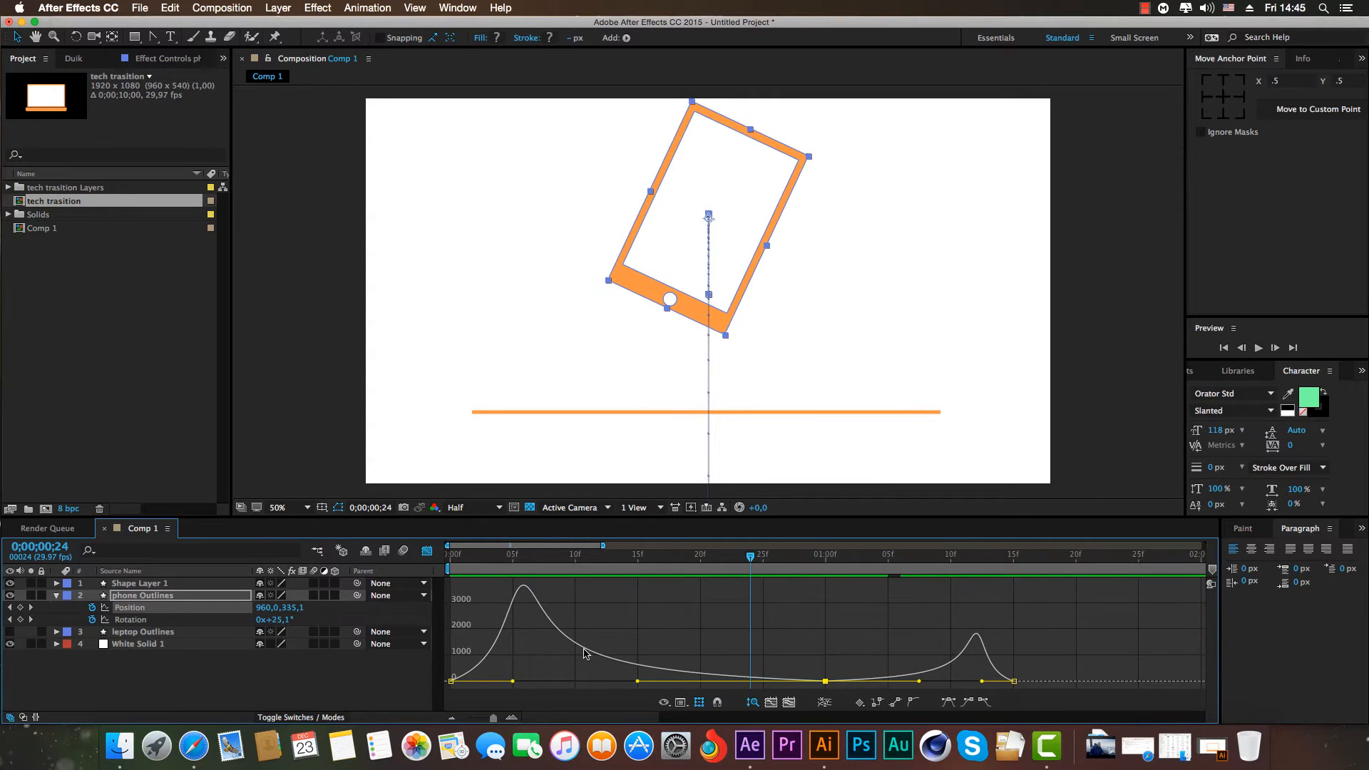
{"action": "left_click_drag", "start_coordinate": [492, 717], "coordinate": [460, 717]}
{"action": "key", "text": "shift+F3"}
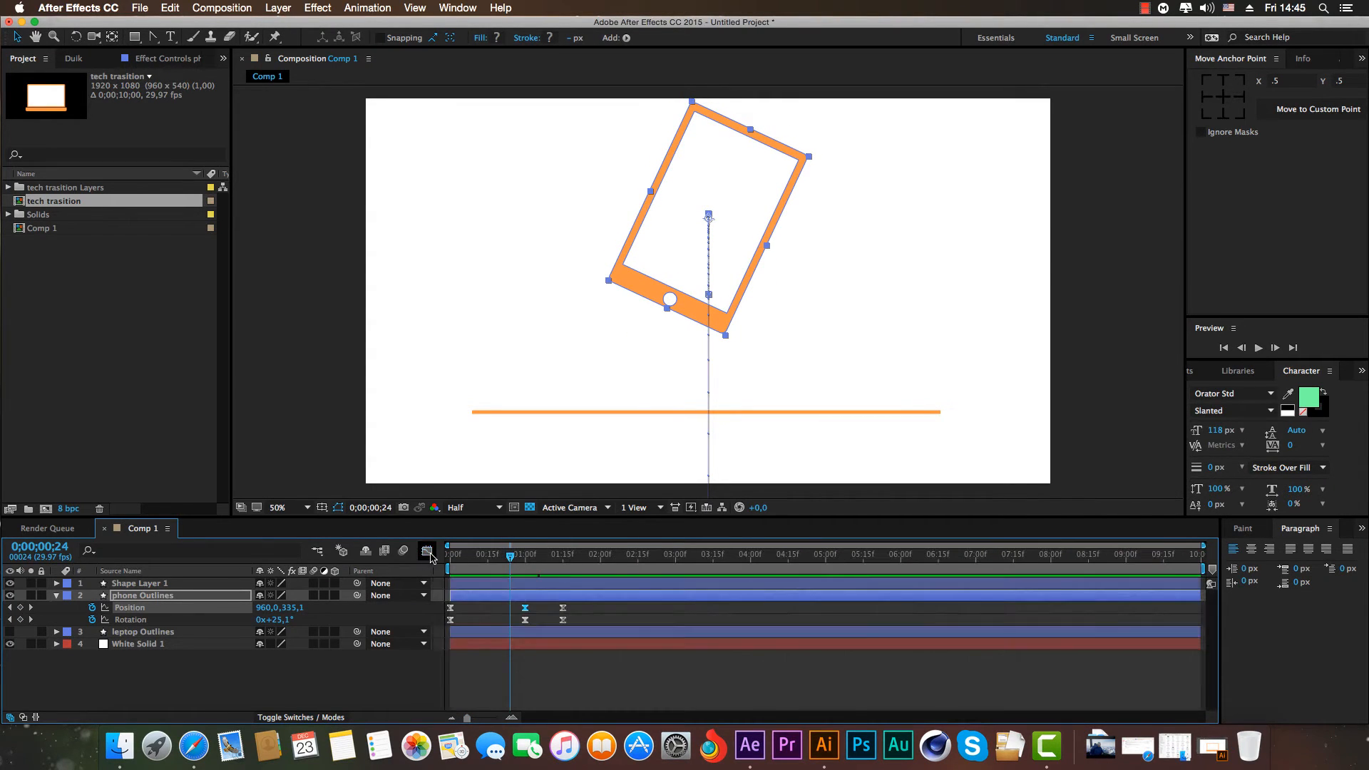
Play the phone's rise and drop several times from the start of the composition to check the Position easing.
{"action": "key", "text": "Home"}
{"action": "key", "text": "space"}
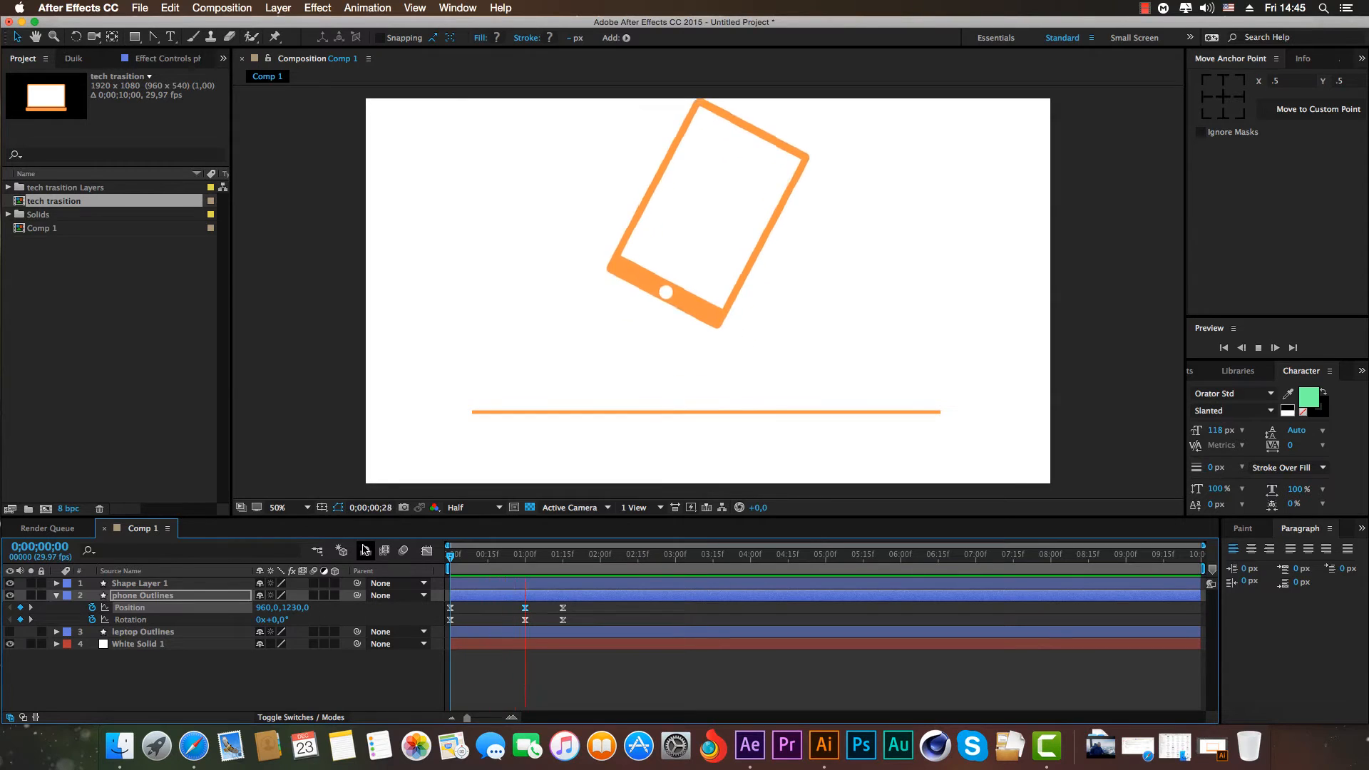
{"action": "key", "text": "space"}
{"action": "key", "text": "Home"}
{"action": "key", "text": "space"}
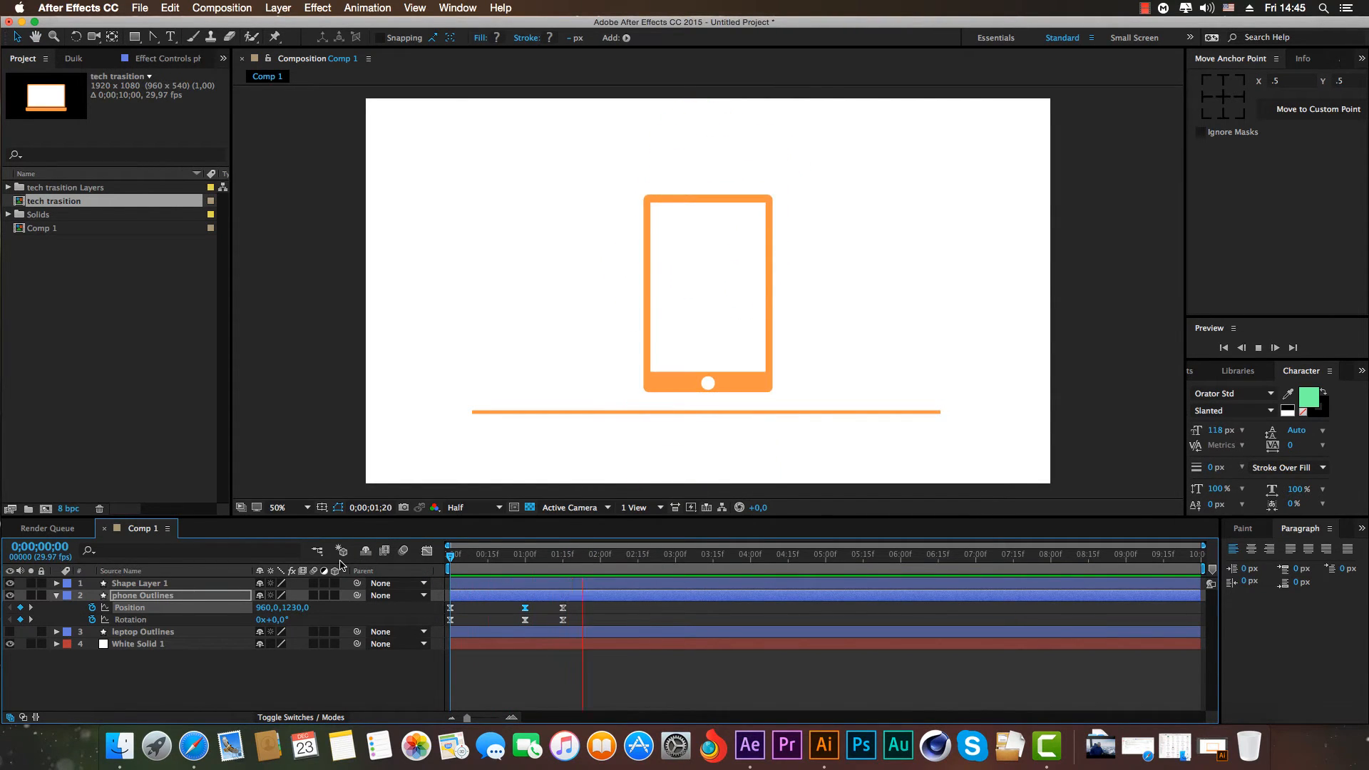
{"action": "key", "text": "space"}
{"action": "key", "text": "Home"}
{"action": "key", "text": "space"}
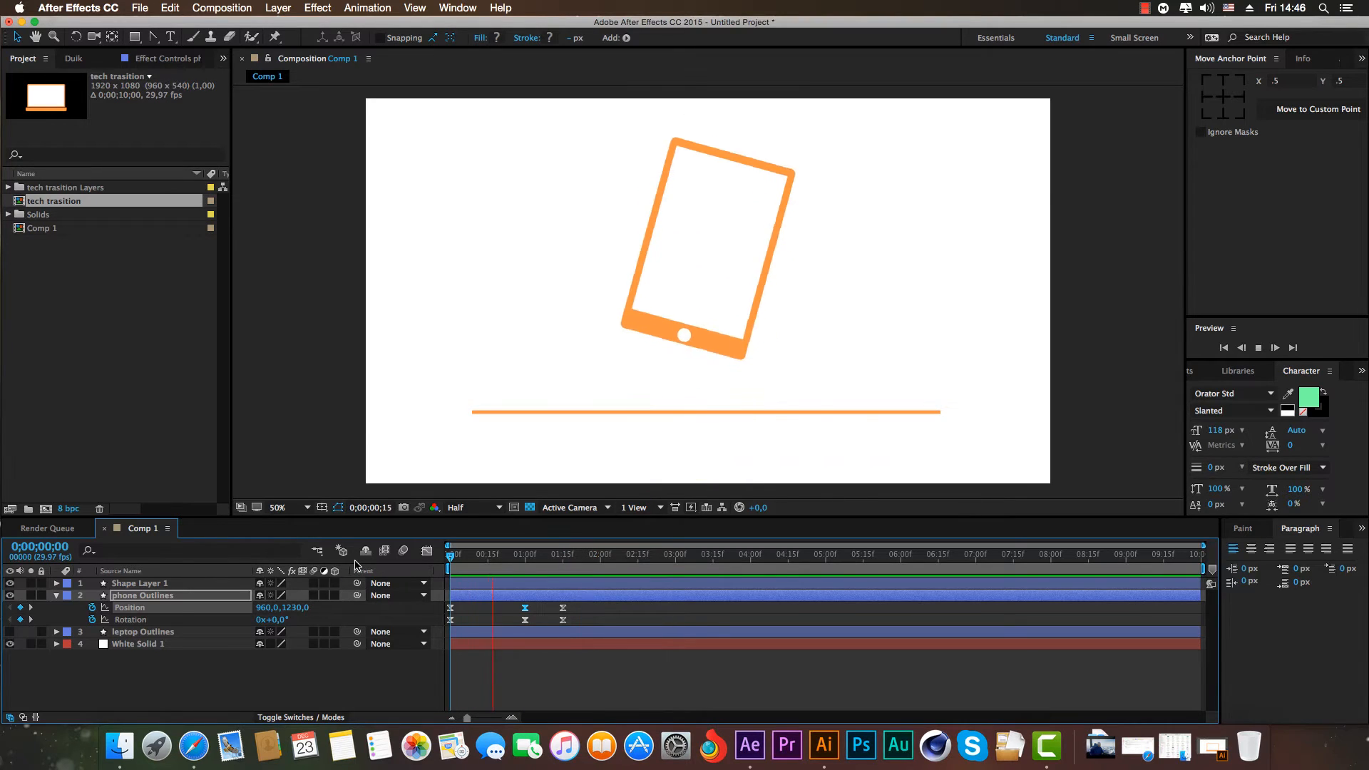
{"action": "key", "text": "space"}
In the speed graph, lengthen the incoming ease handle of the phone's 0;00;01;00 Rotation keyframe to about 0;00;00;15.
{"action": "left_click_drag", "start_coordinate": [536, 621], "coordinate": [449, 627]}
{"action": "left_click", "coordinate": [426, 551]}
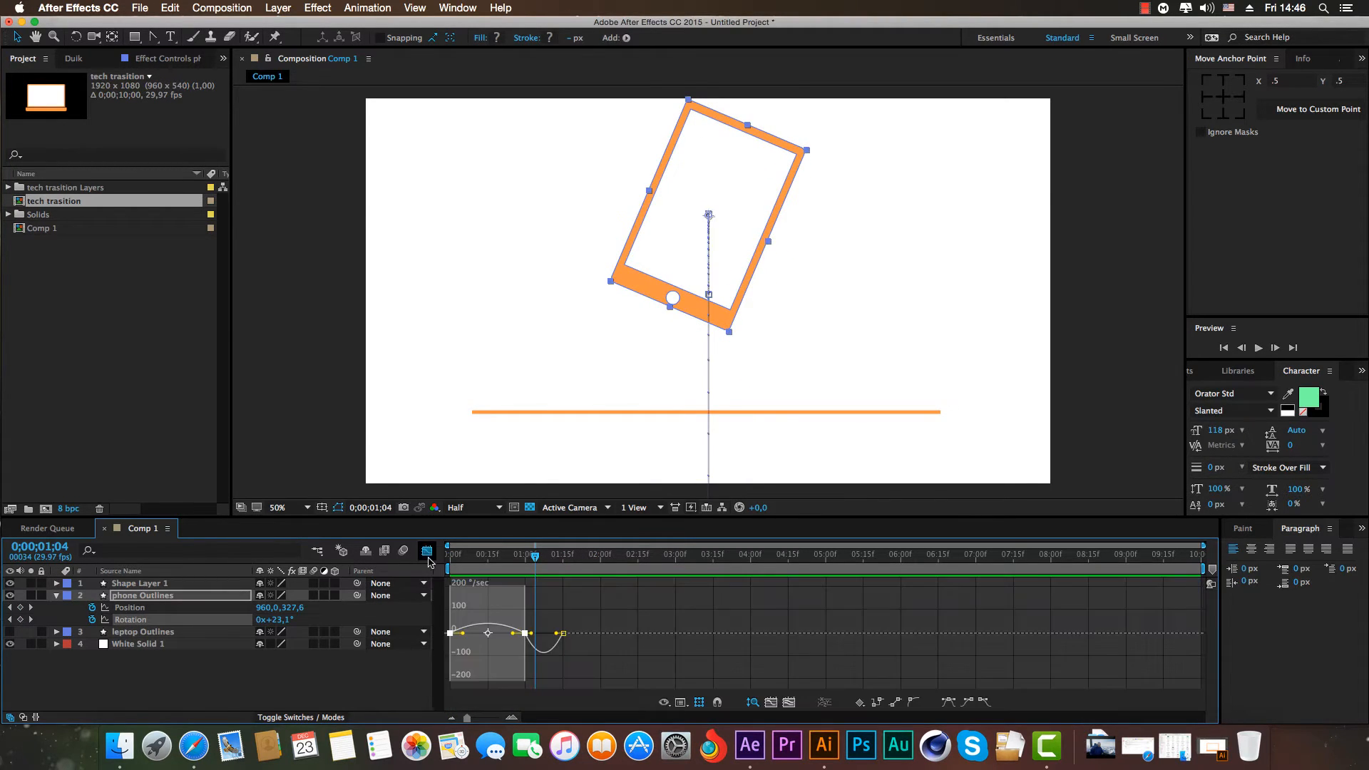
{"action": "left_click_drag", "start_coordinate": [476, 716], "coordinate": [495, 719]}
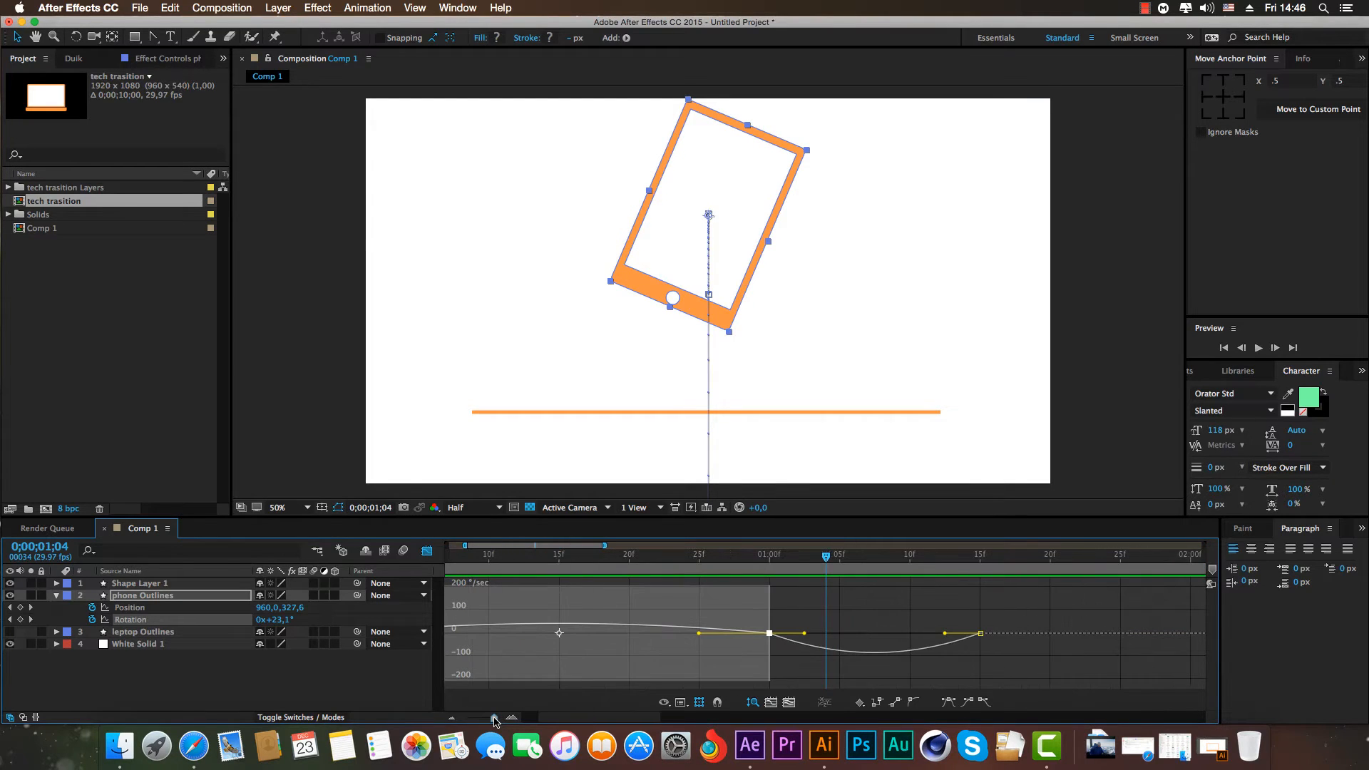
{"action": "left_click_drag", "start_coordinate": [698, 635], "coordinate": [559, 616]}
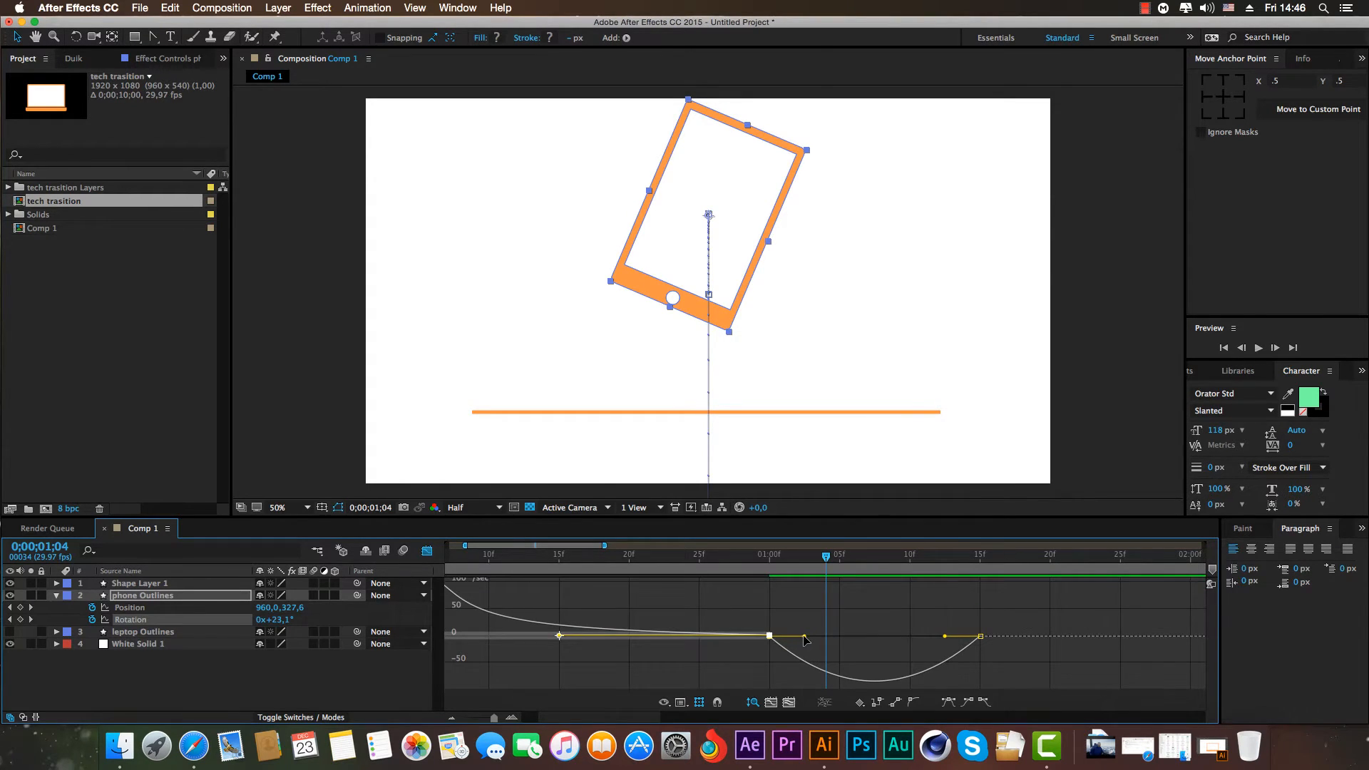
Lengthen the outgoing ease handle of the phone's 0;00;01;00 Rotation keyframe to 100% influence.
{"action": "left_click_drag", "start_coordinate": [804, 639], "coordinate": [913, 638]}
{"action": "key", "text": "super+z"}
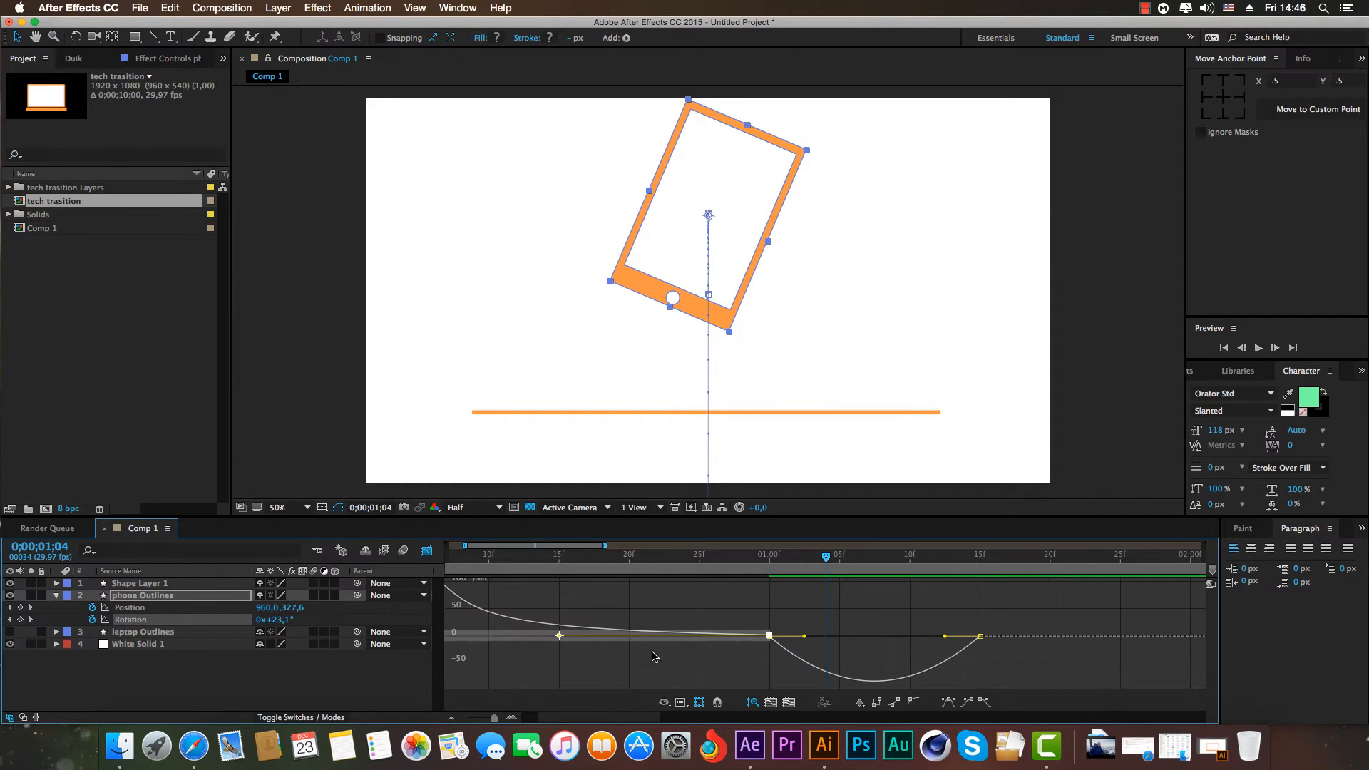
{"action": "left_click_drag", "start_coordinate": [494, 717], "coordinate": [486, 717]}
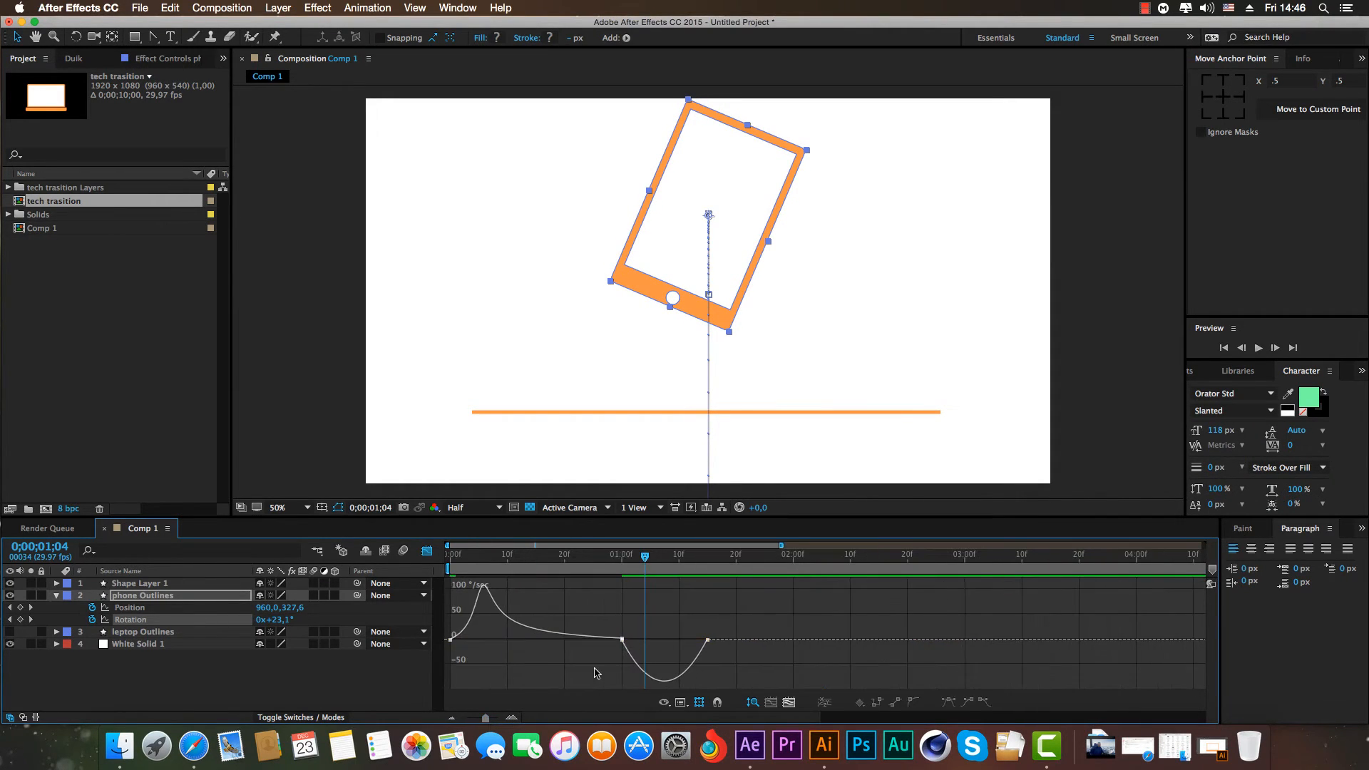
{"action": "double_click", "coordinate": [628, 640]}
{"action": "left_click_drag", "start_coordinate": [638, 642], "coordinate": [682, 641]}
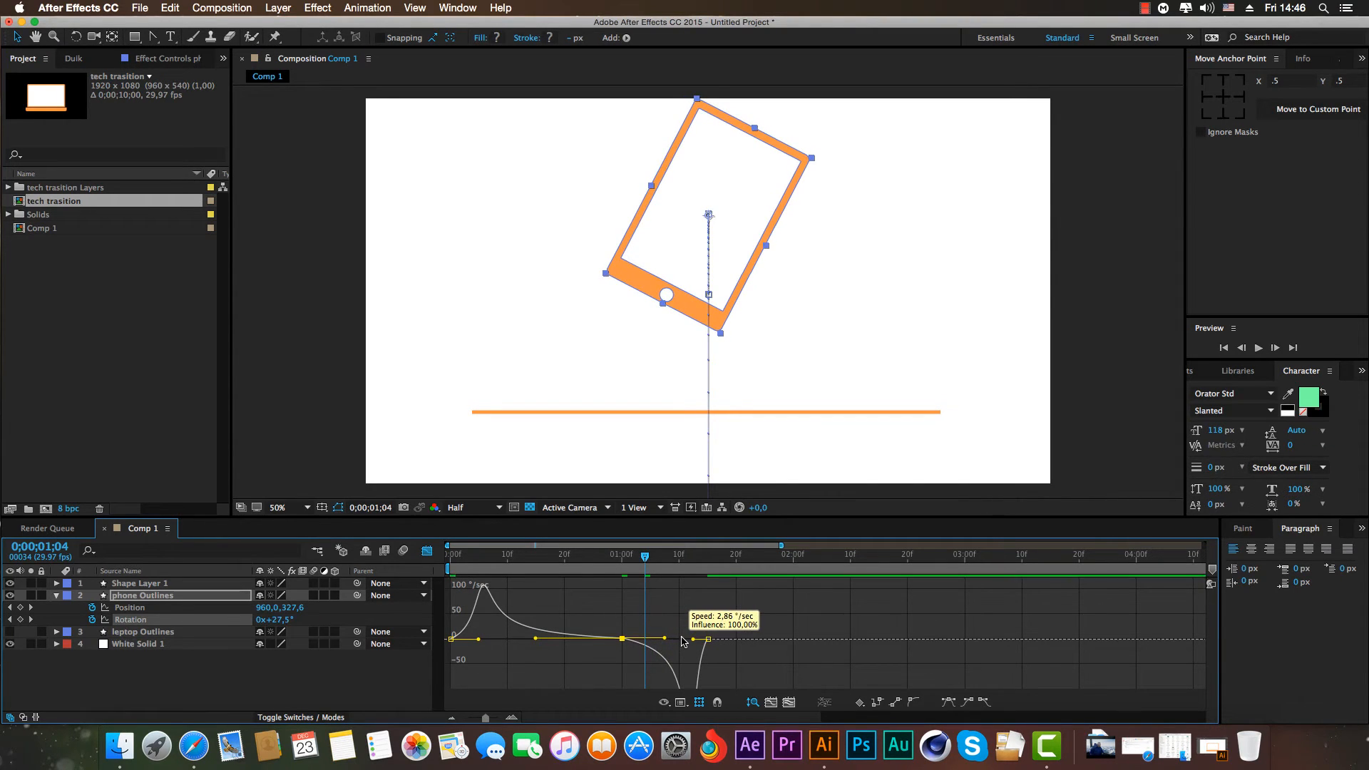
Return to the keyframe view and preview the phone's eased rise, tilt and drop from the start.
{"action": "left_click", "coordinate": [427, 551]}
{"action": "key", "text": "Home"}
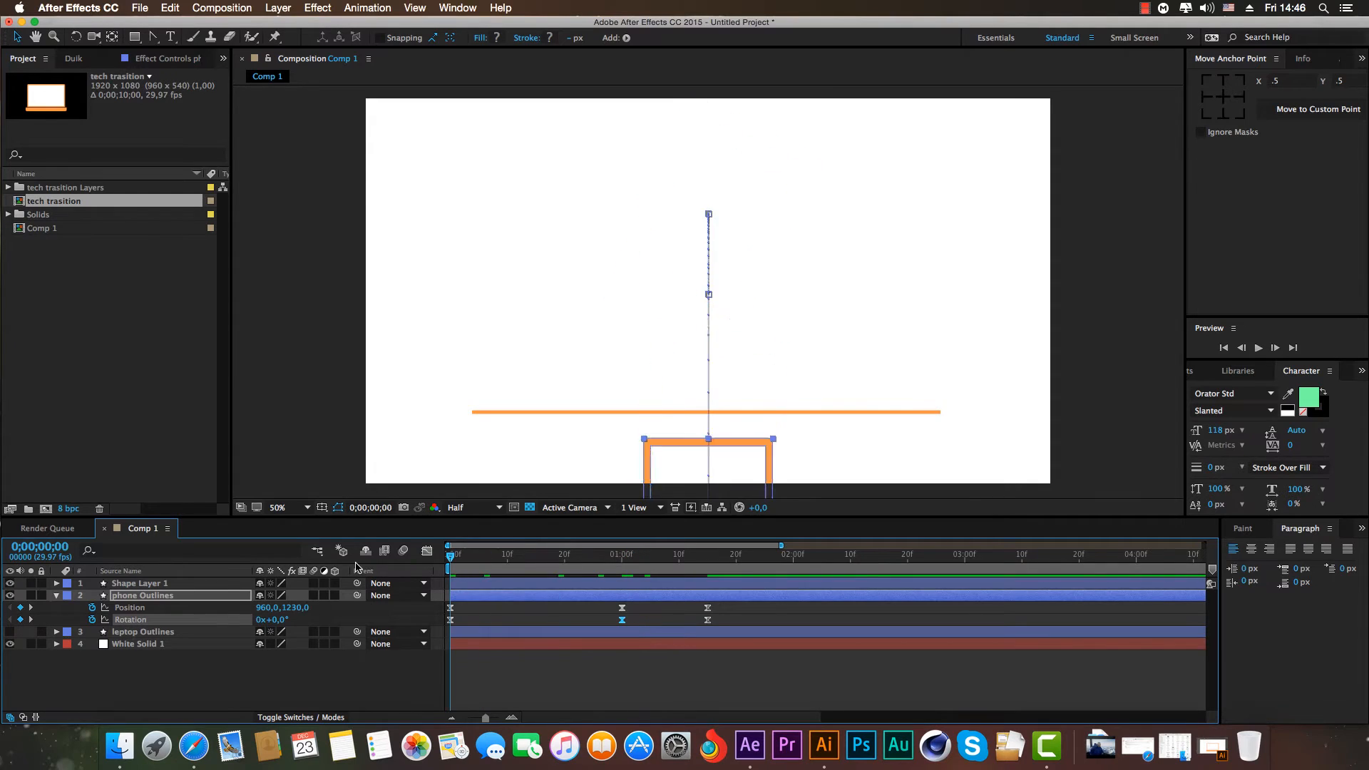
{"action": "key", "text": "space"}
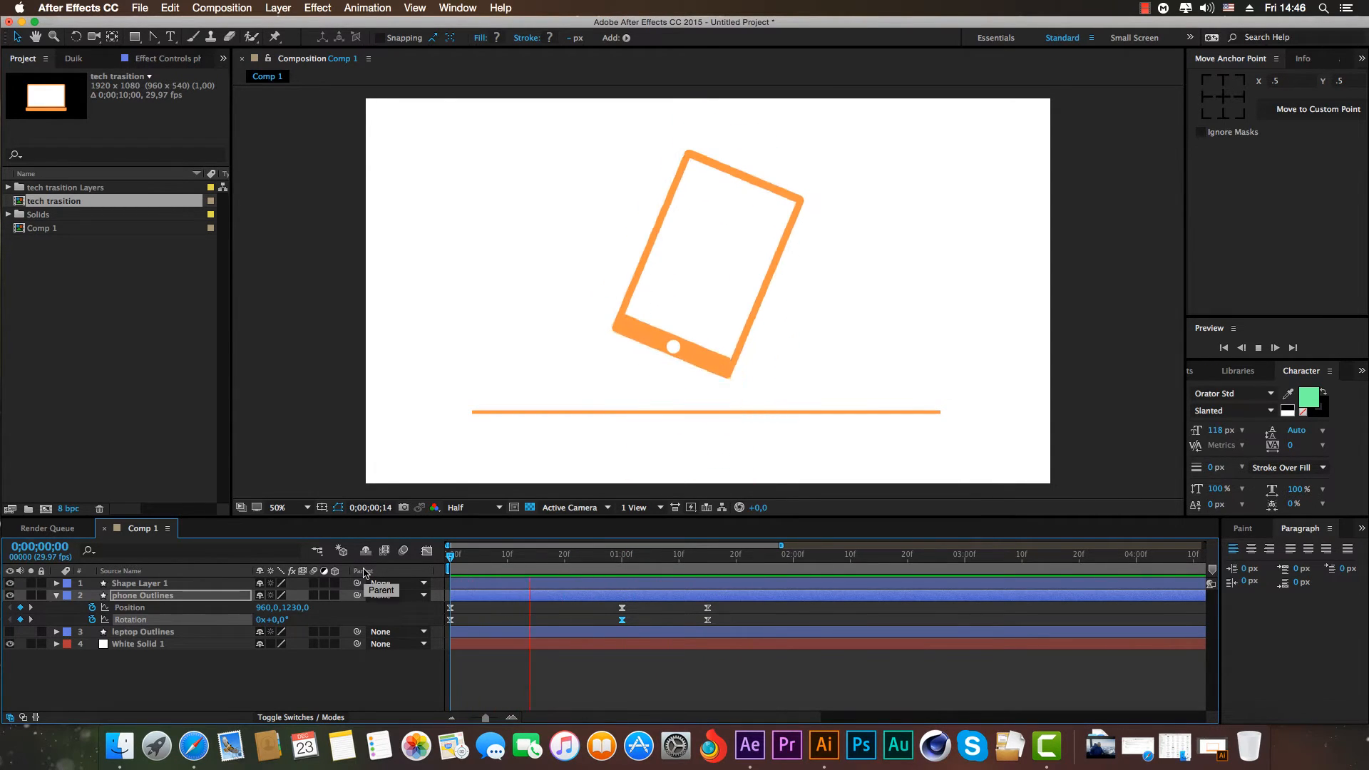
{"action": "key", "text": "space"}
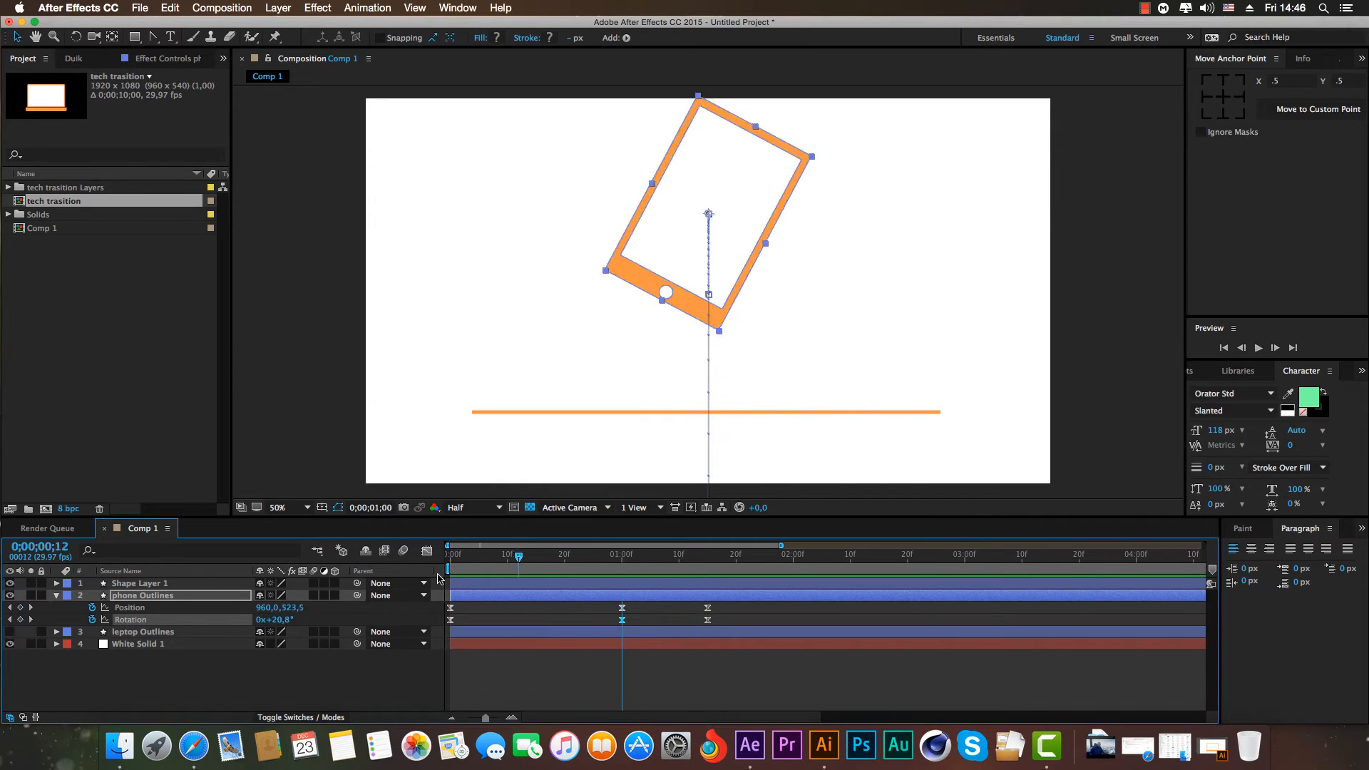
{"action": "key", "text": "space"}
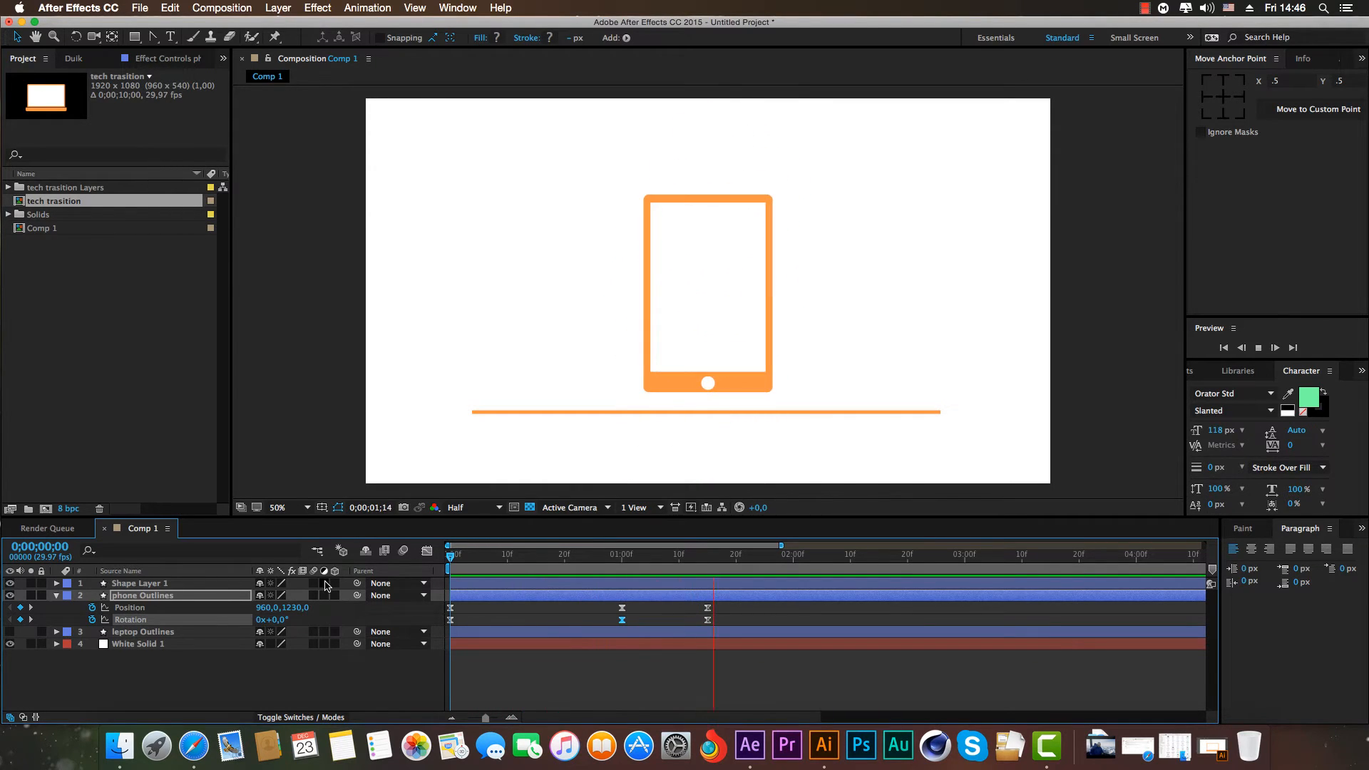
{"action": "key", "text": "space"}
Move the current time to 0;00;01;08 and expand the phone Outlines layer's Contents to list its shape groups.
{"action": "left_click_drag", "start_coordinate": [752, 561], "coordinate": [704, 640]}
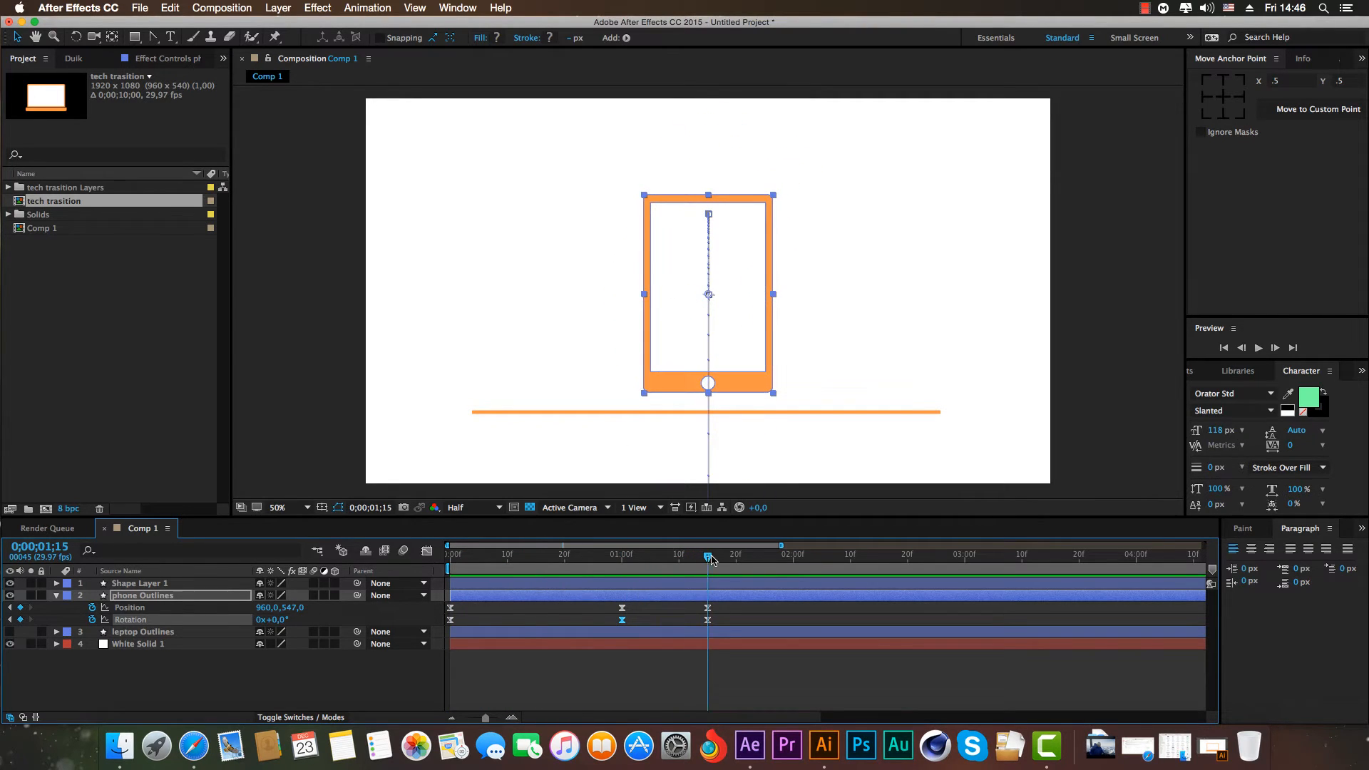
{"action": "left_click_drag", "start_coordinate": [711, 559], "coordinate": [673, 627]}
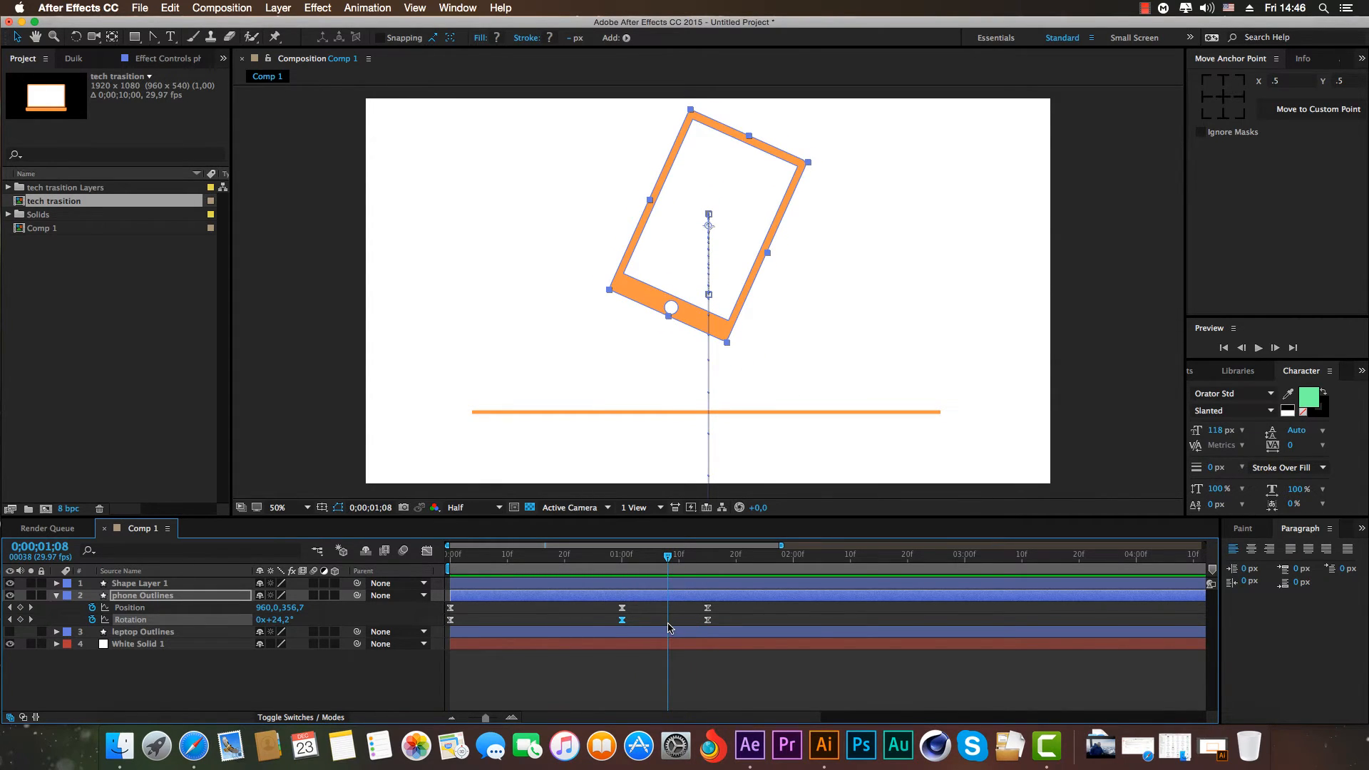
{"action": "left_click", "coordinate": [346, 677]}
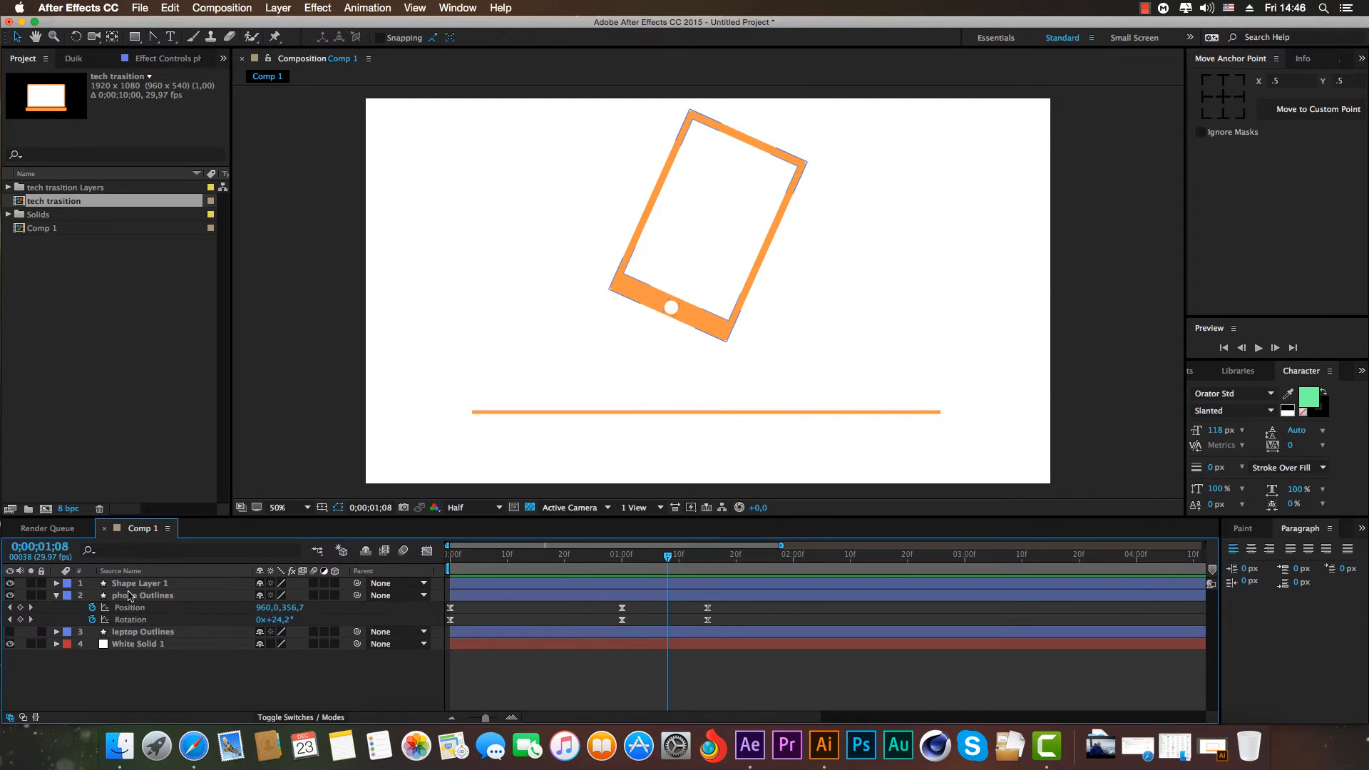
{"action": "left_click", "coordinate": [130, 597]}
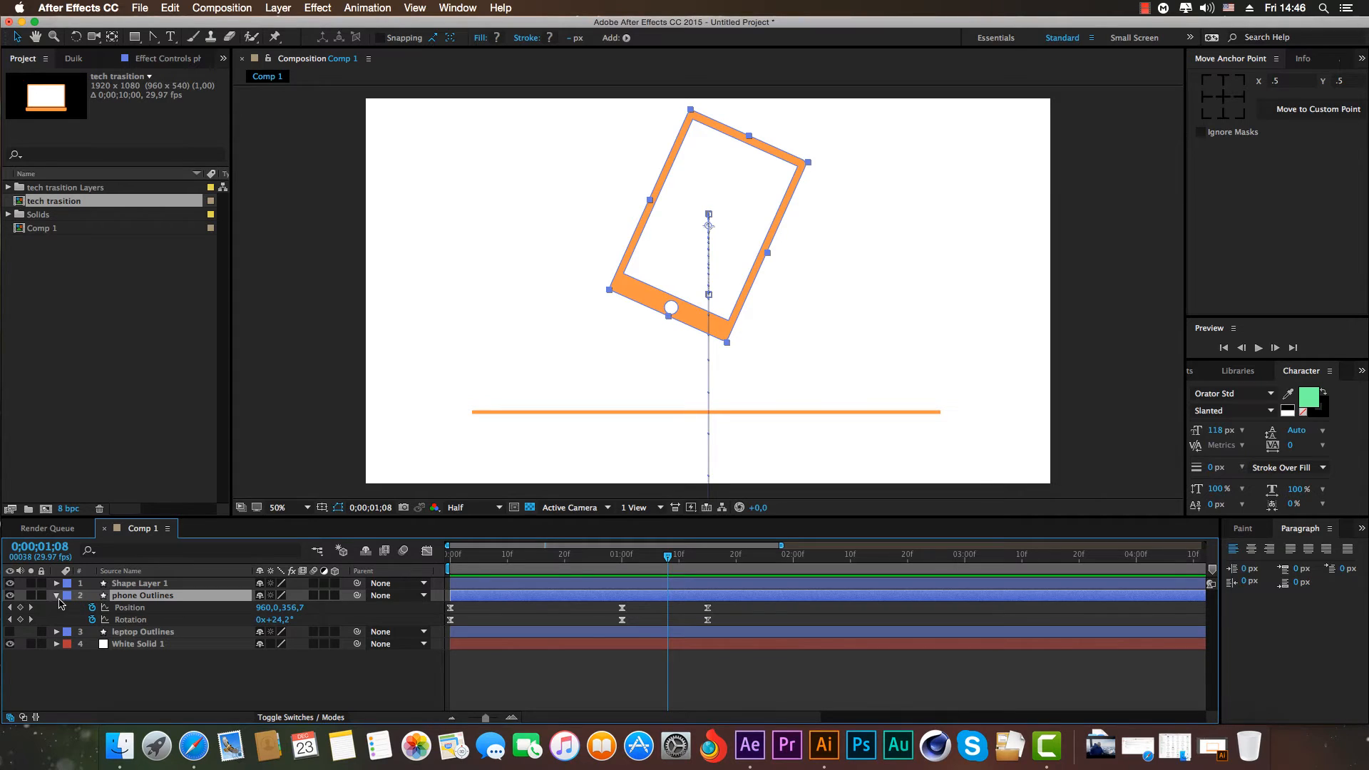
{"action": "left_click", "coordinate": [57, 597]}
{"action": "left_click", "coordinate": [56, 598]}
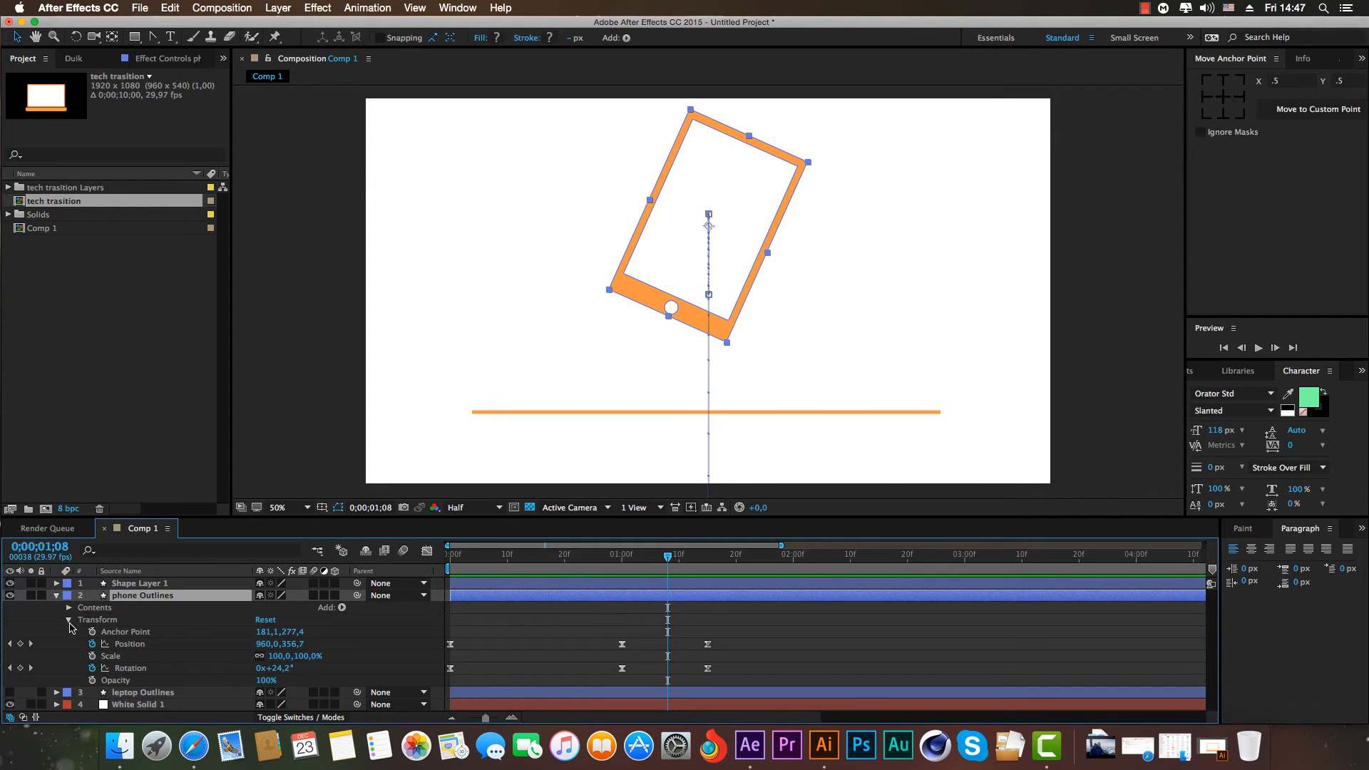
{"action": "left_click", "coordinate": [69, 608]}
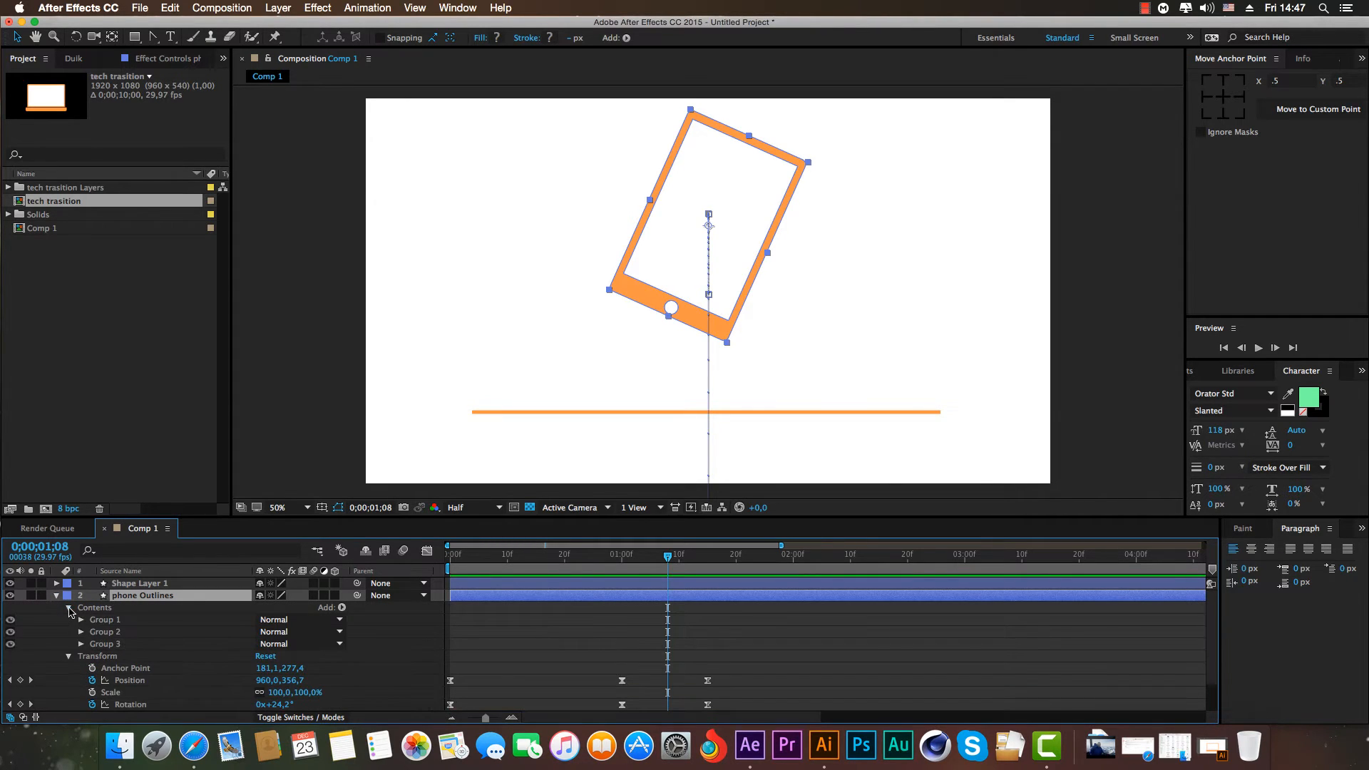
Identify the phone's shape groups, and set a Path keyframe on the outer body's Path 1 in Group 3 at 0;00;01;08.
{"action": "left_click", "coordinate": [110, 621]}
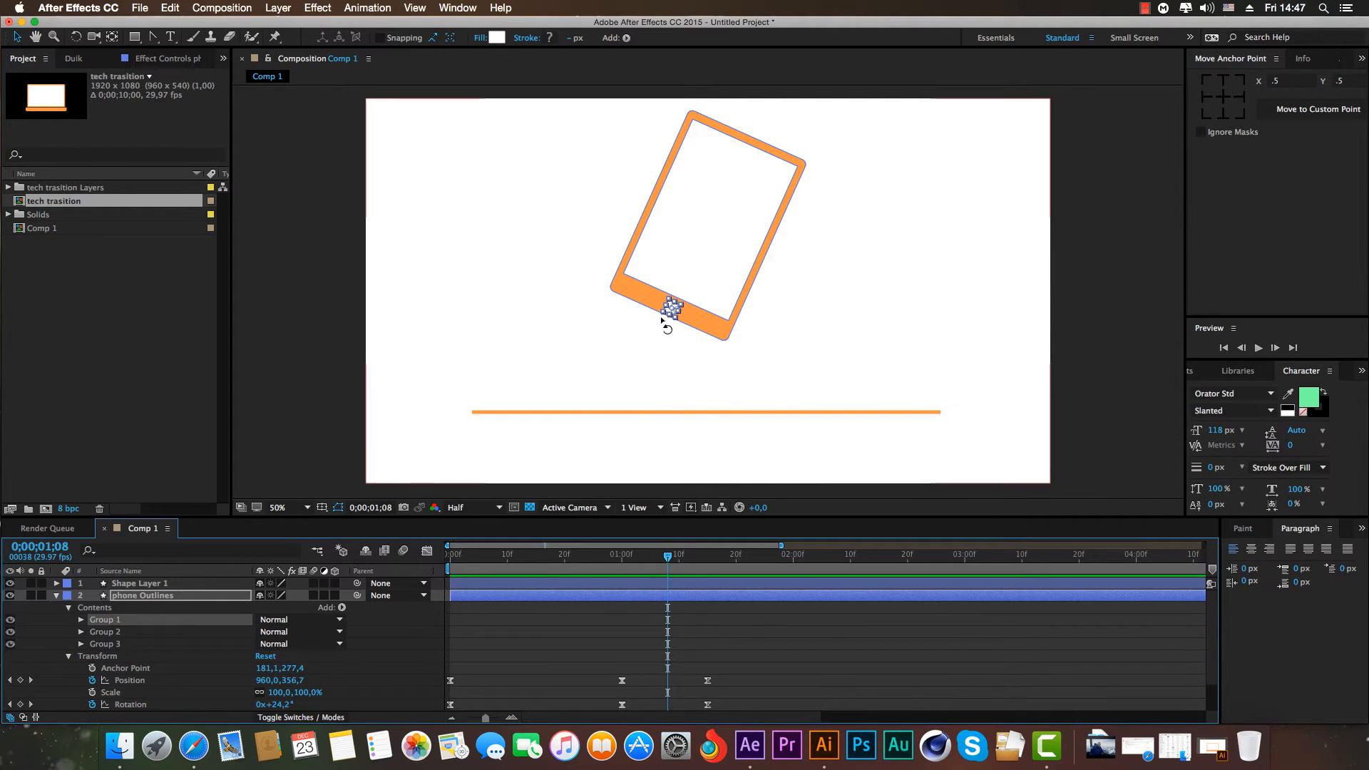
{"action": "left_click", "coordinate": [150, 633]}
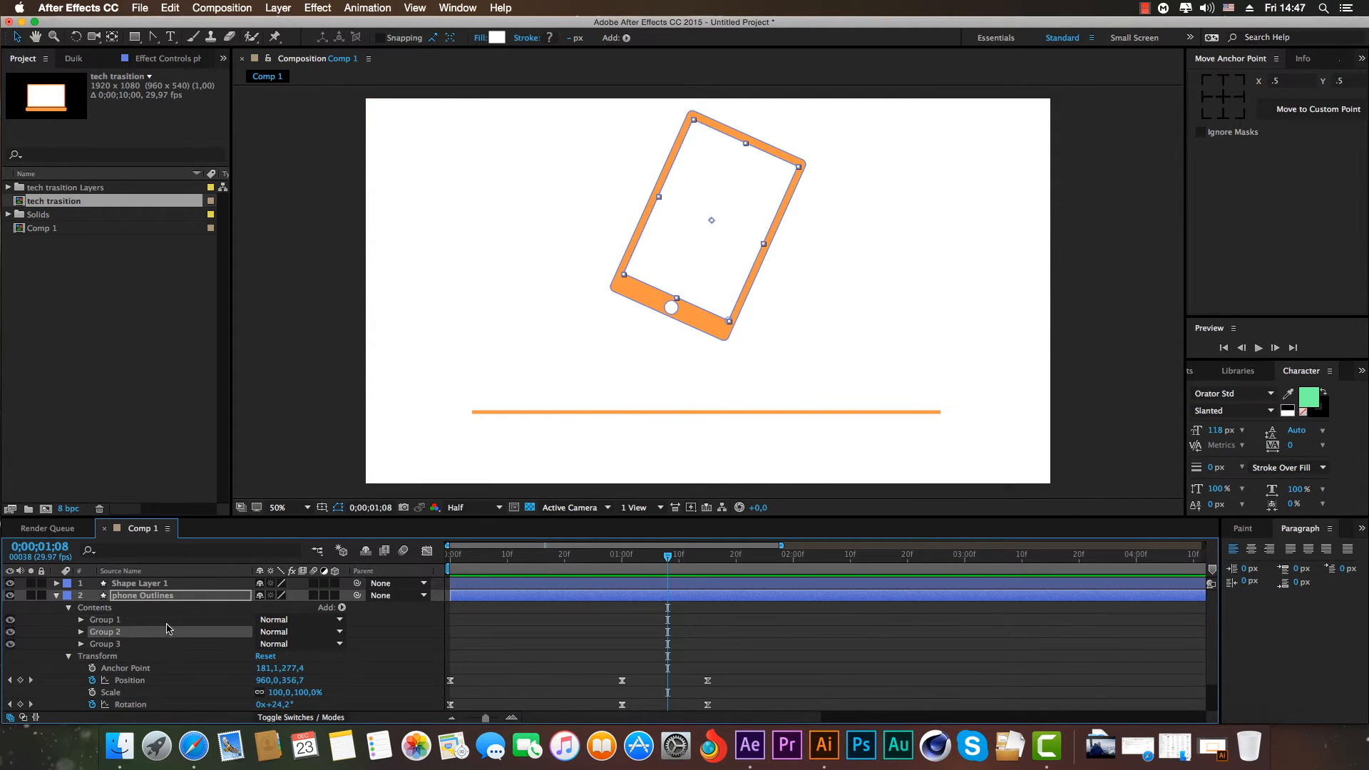
{"action": "left_click", "coordinate": [136, 645]}
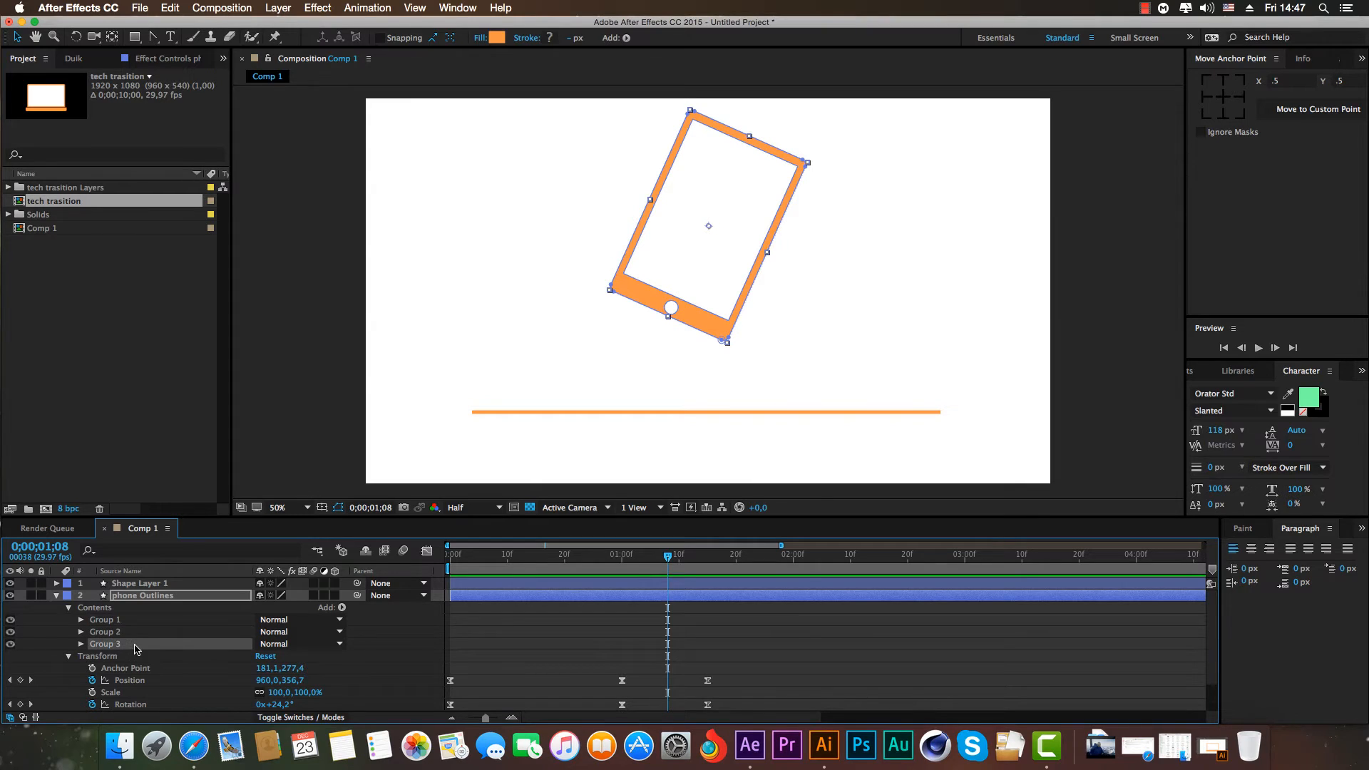
{"action": "left_click", "coordinate": [82, 644]}
{"action": "left_click", "coordinate": [93, 655]}
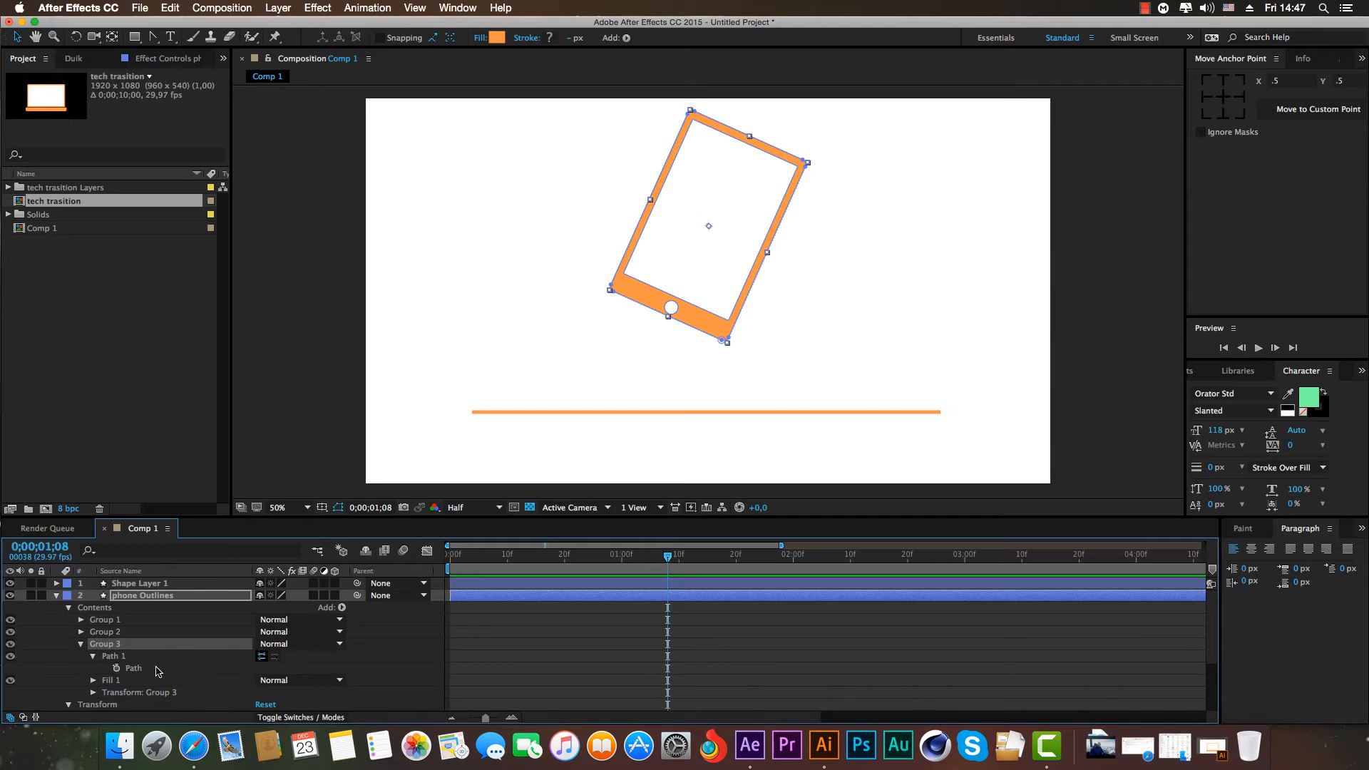
{"action": "left_click", "coordinate": [116, 668]}
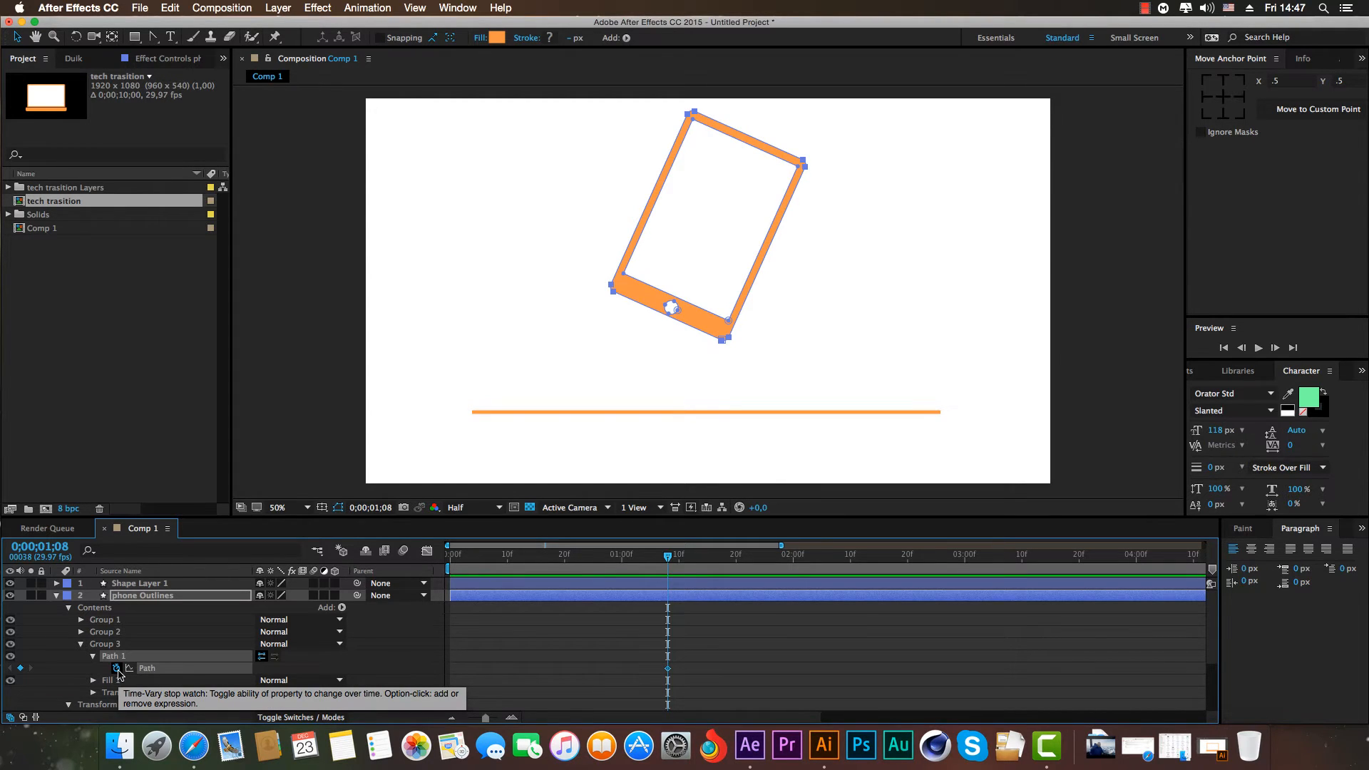
Move the current time to 0;00;01;15, then show the leptop Outlines layer and expand its Contents in place of the phone's.
{"action": "scroll", "coordinate": [704, 631], "scroll_direction": "down", "scroll_amount": 4}
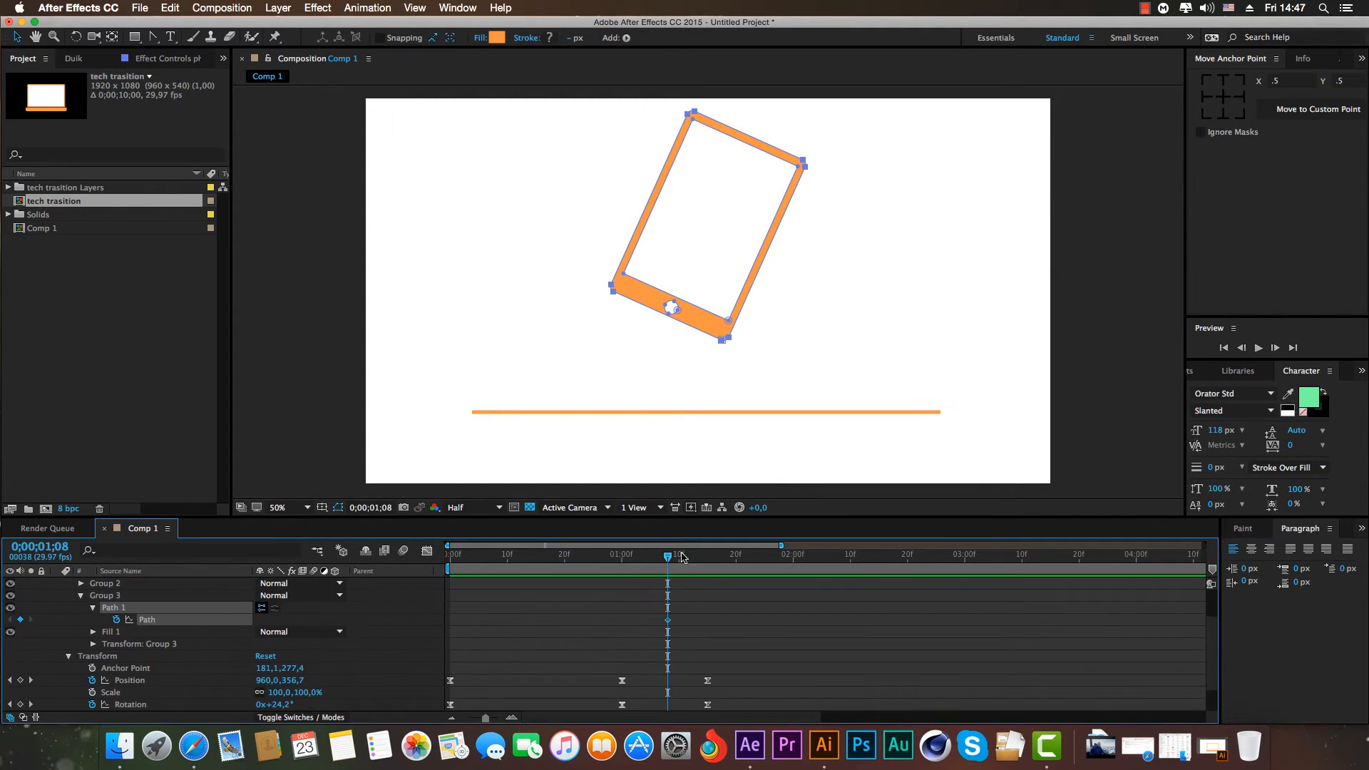
{"action": "left_click_drag", "start_coordinate": [671, 561], "coordinate": [703, 571]}
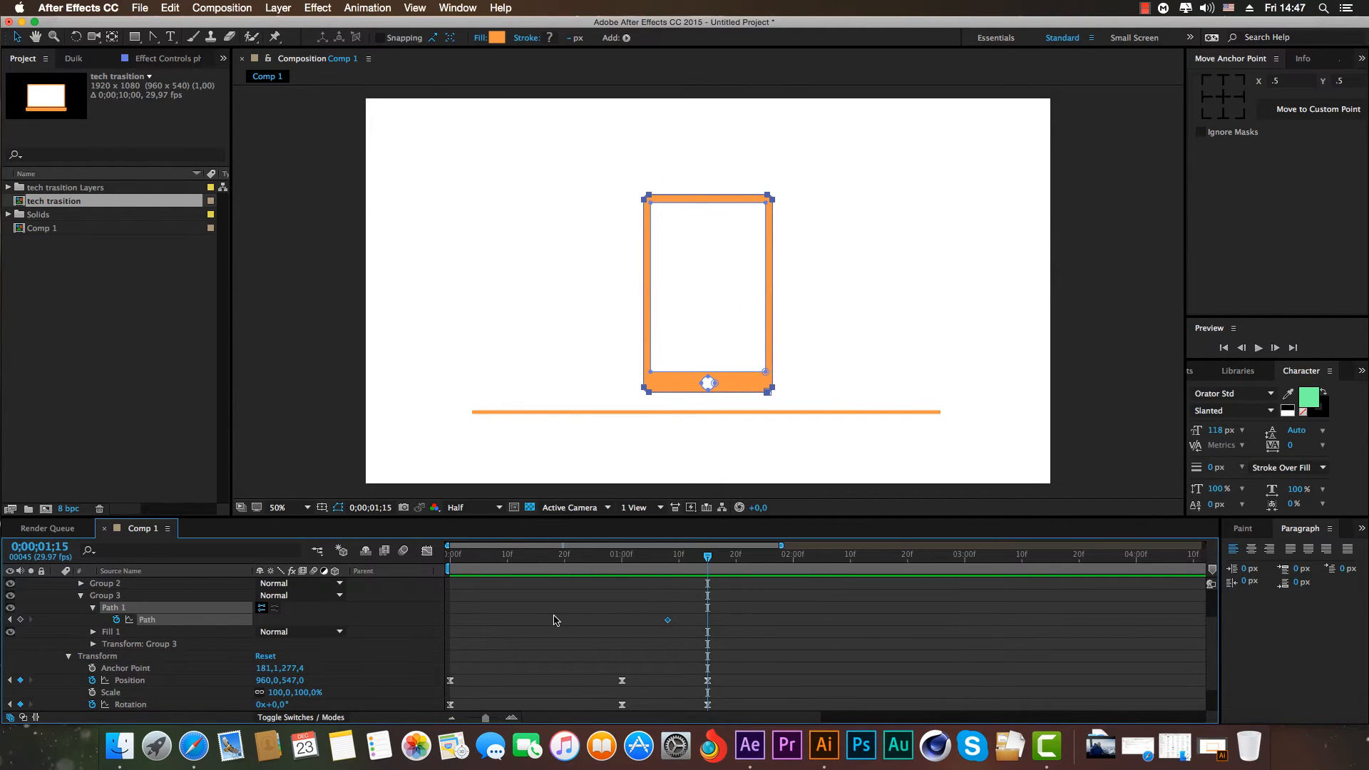
{"action": "scroll", "coordinate": [107, 637], "scroll_direction": "up", "scroll_amount": 4}
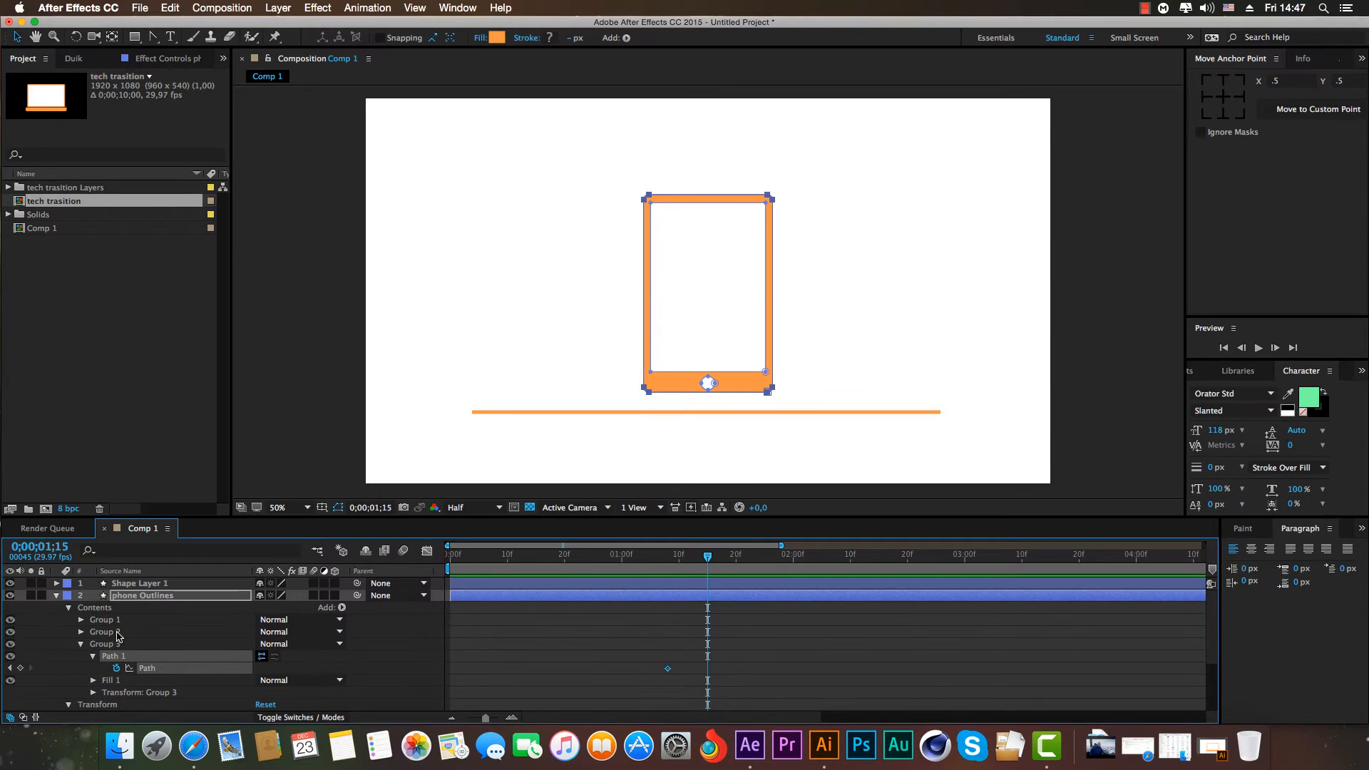
{"action": "left_click", "coordinate": [56, 596]}
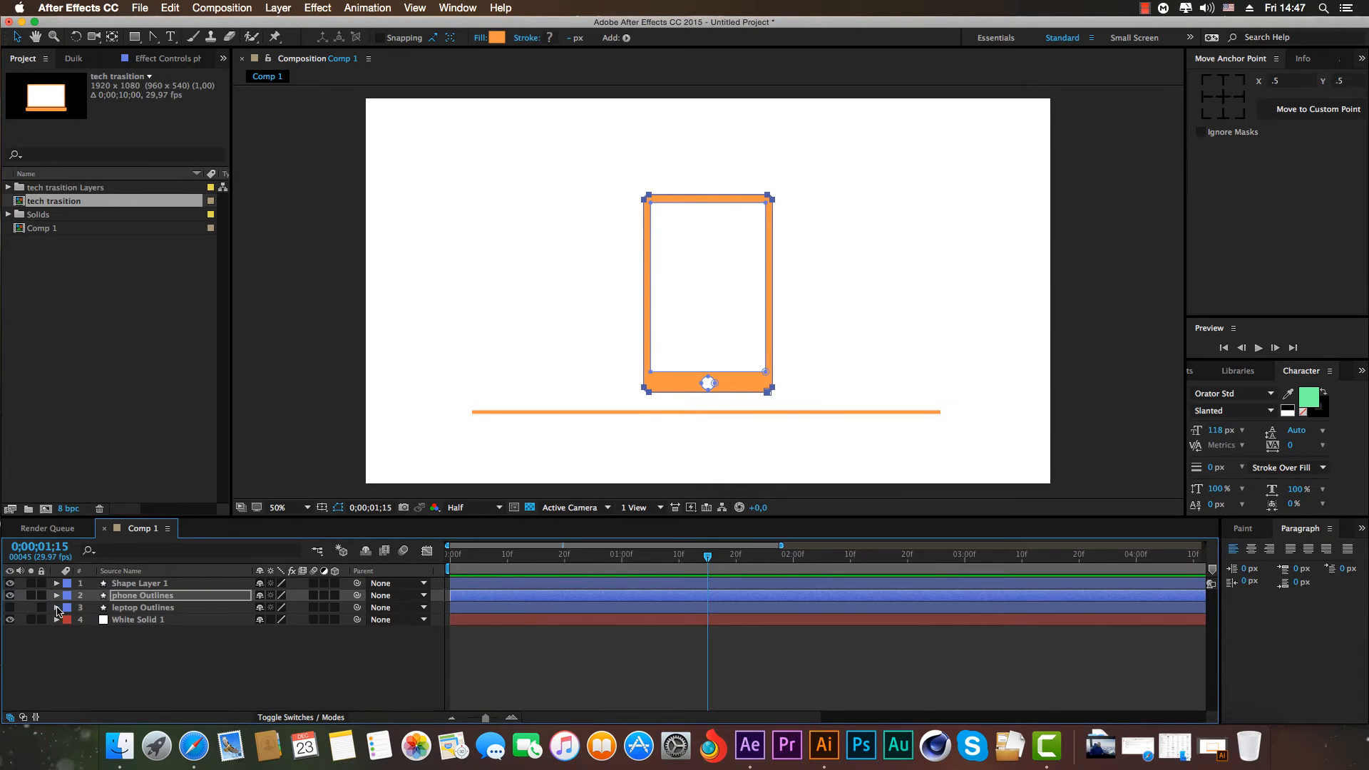
{"action": "left_click", "coordinate": [57, 608]}
{"action": "left_click", "coordinate": [68, 621]}
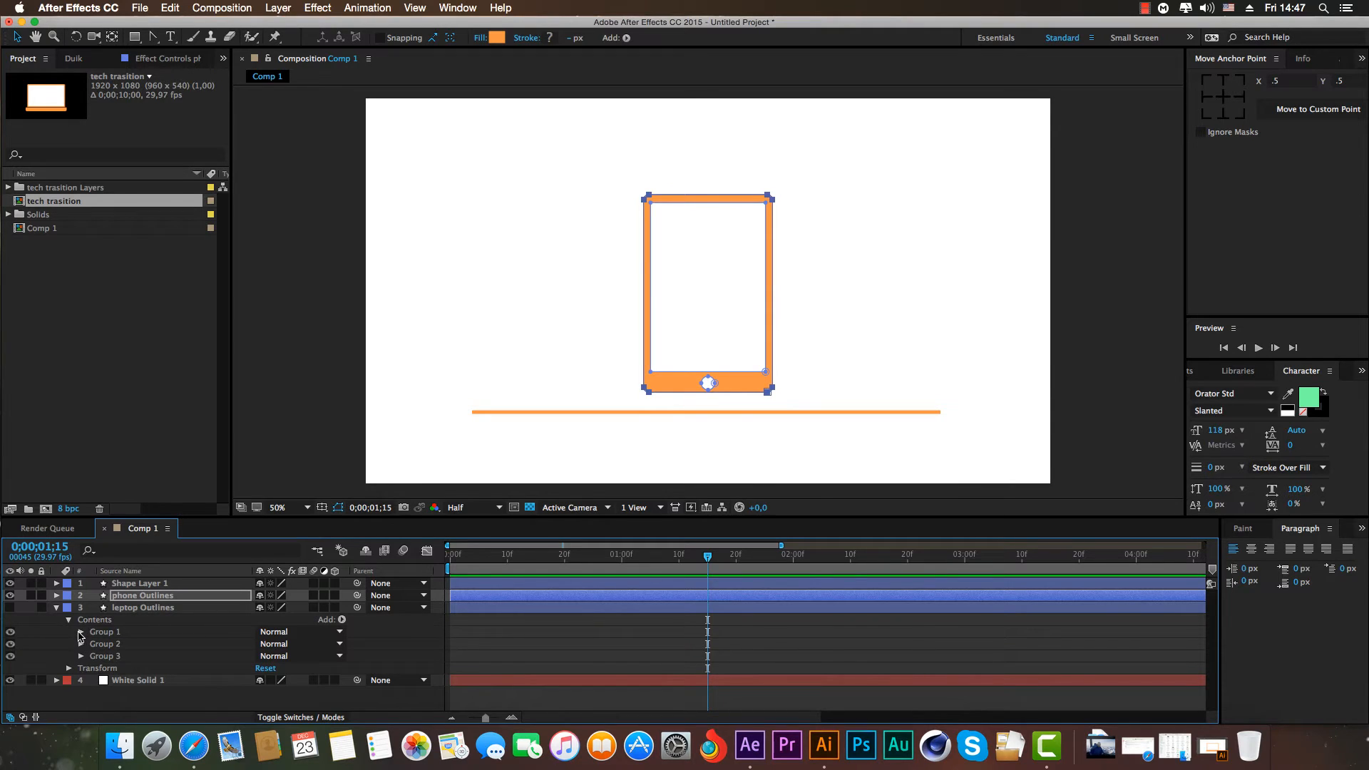
{"action": "left_click", "coordinate": [10, 607]}
{"action": "left_click", "coordinate": [10, 607]}
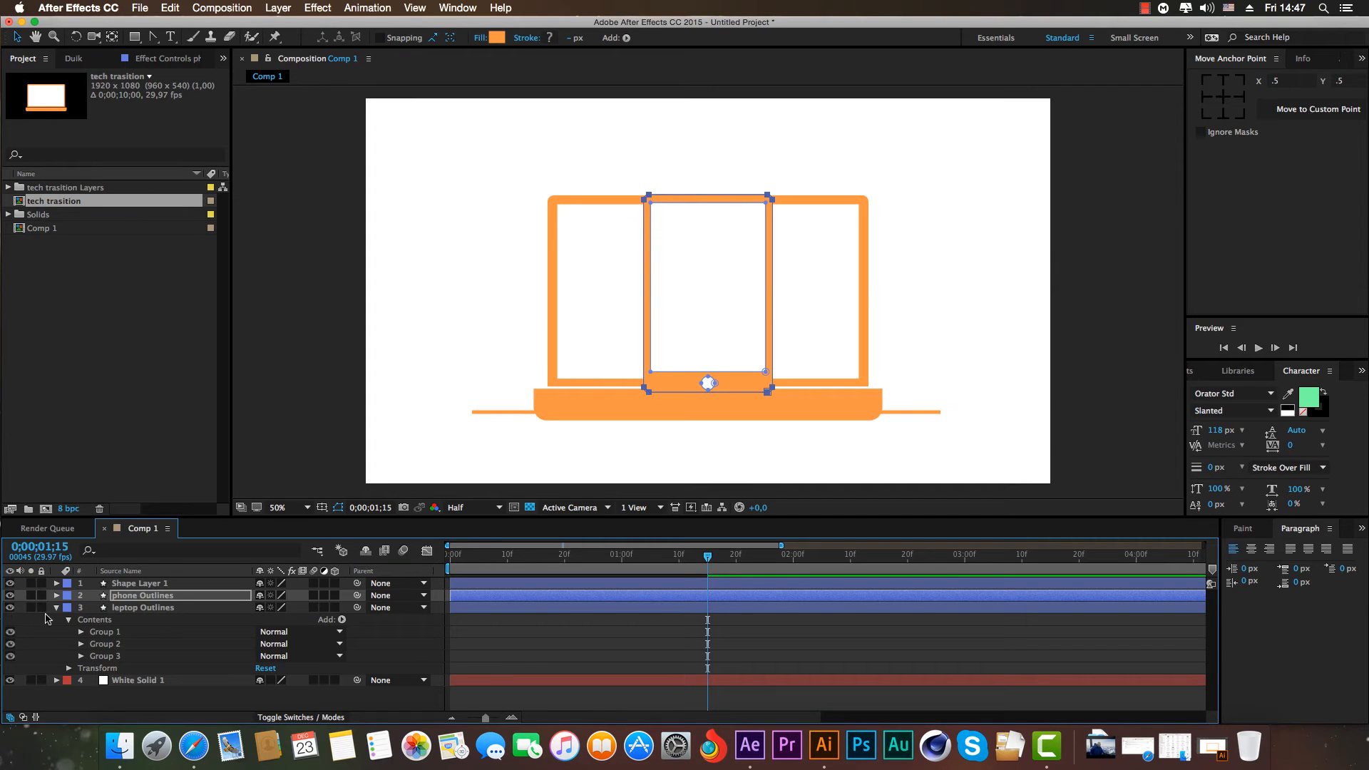
Identify the laptop's shape groups, then set a Path keyframe on Group 3's Path 1 at 0;00;01;15 and copy it.
{"action": "left_click", "coordinate": [112, 634]}
{"action": "left_click", "coordinate": [113, 643]}
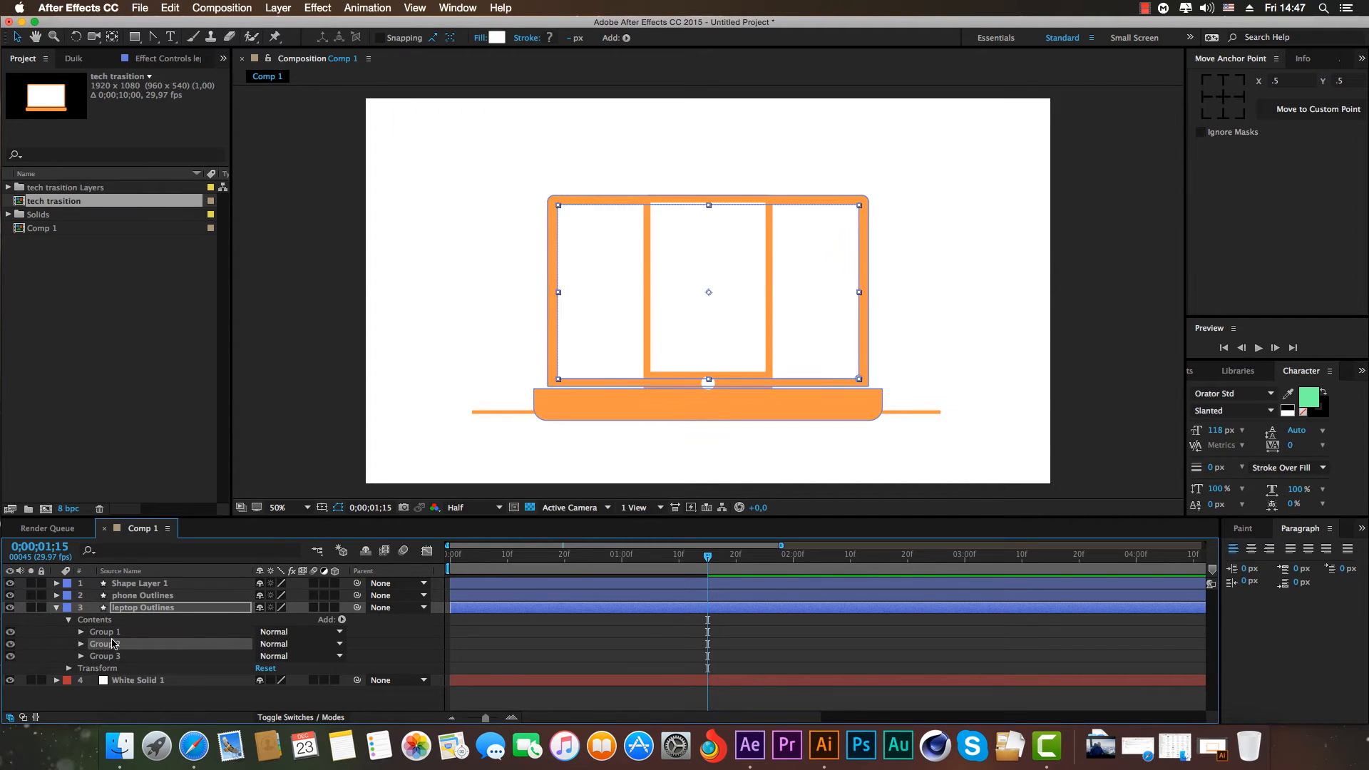
{"action": "left_click", "coordinate": [113, 656]}
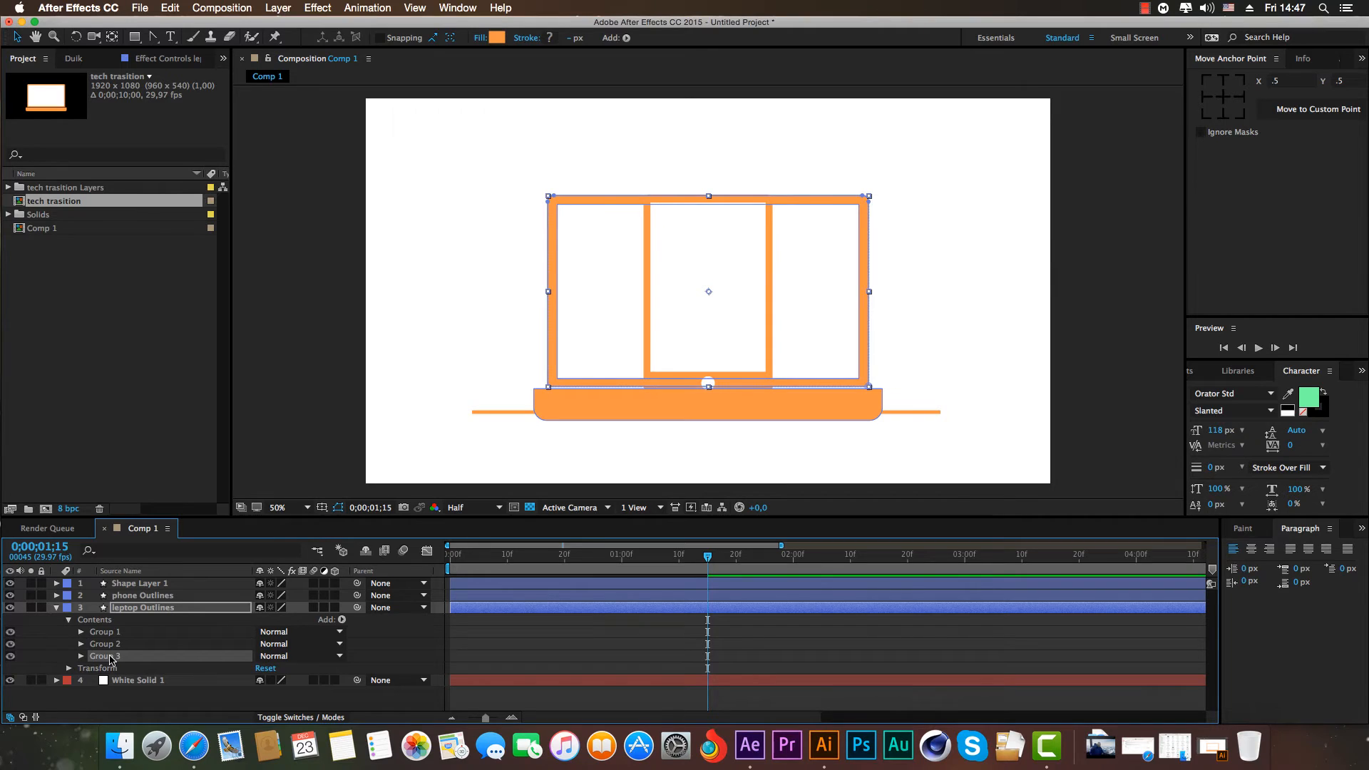
{"action": "left_click", "coordinate": [81, 656]}
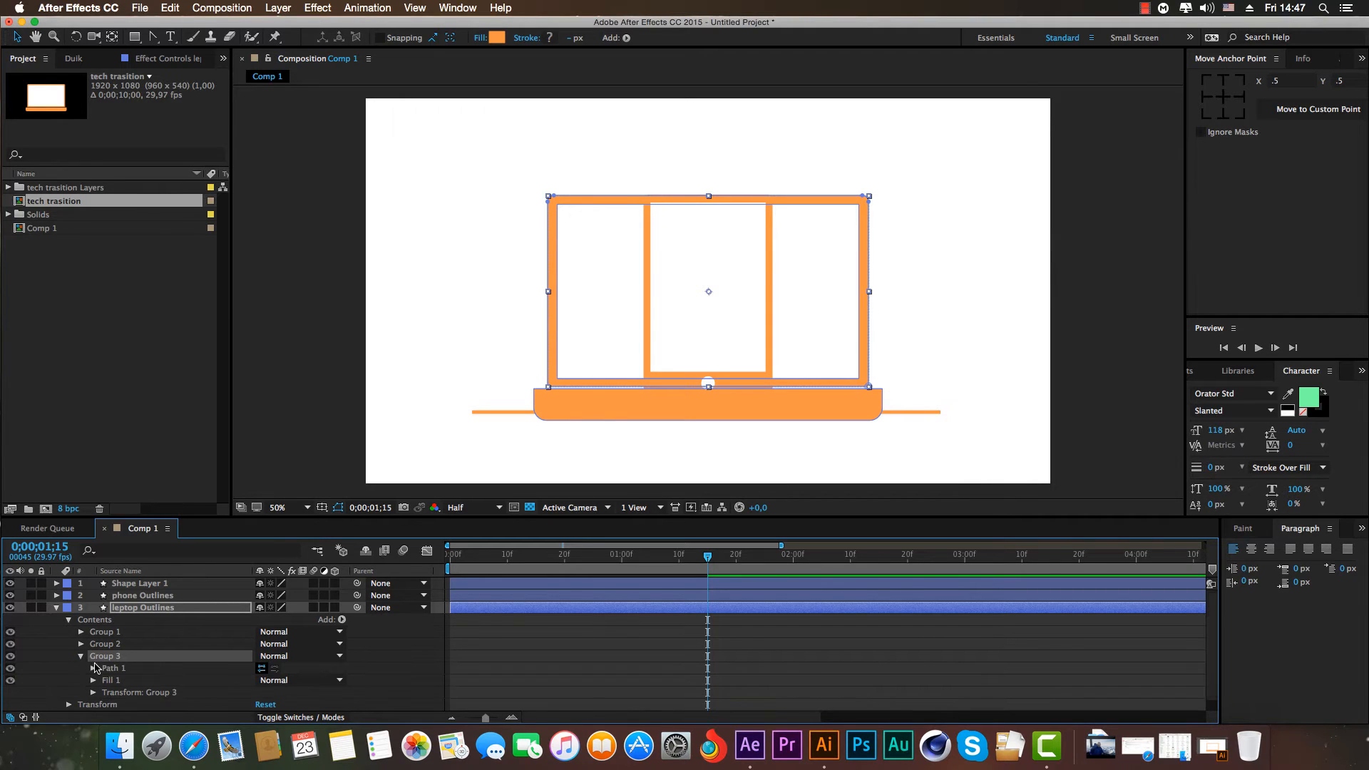
{"action": "left_click", "coordinate": [93, 668]}
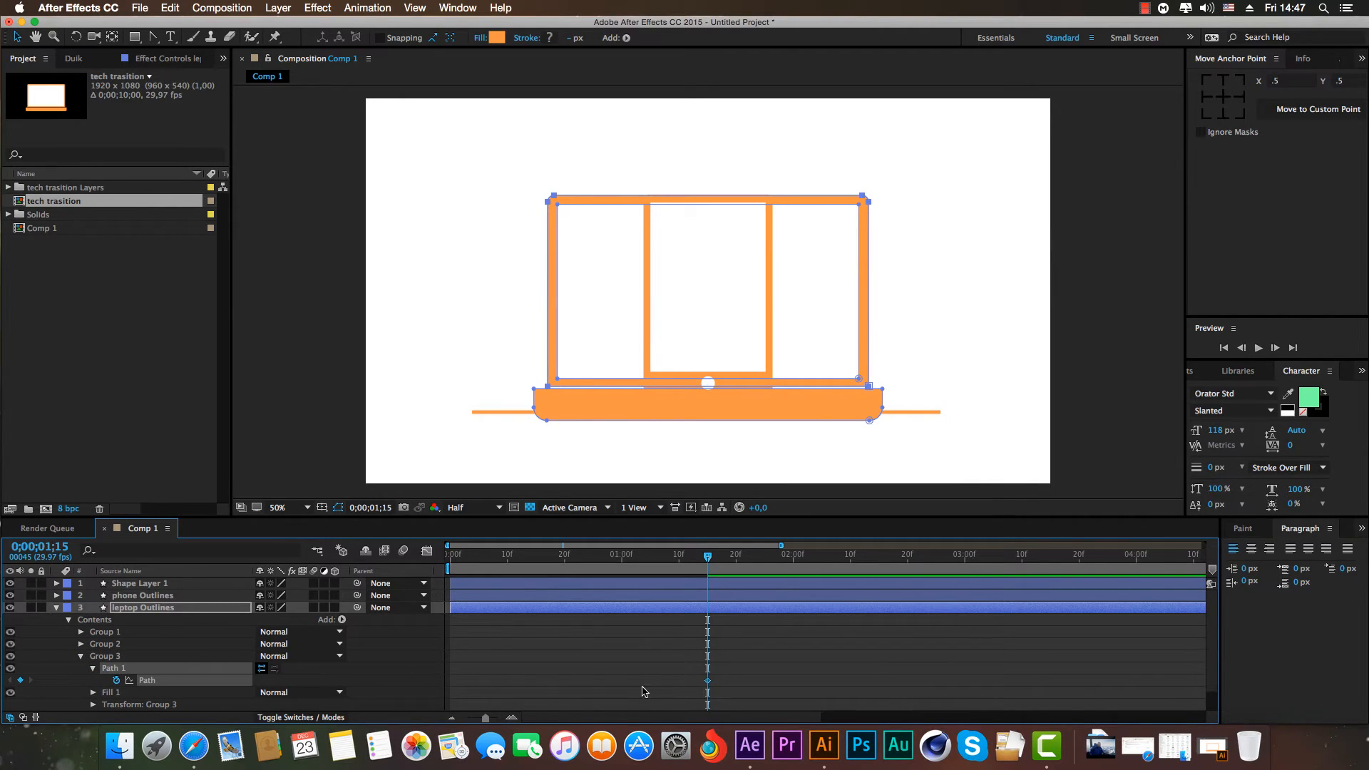
{"action": "left_click_drag", "start_coordinate": [720, 675], "coordinate": [682, 690]}
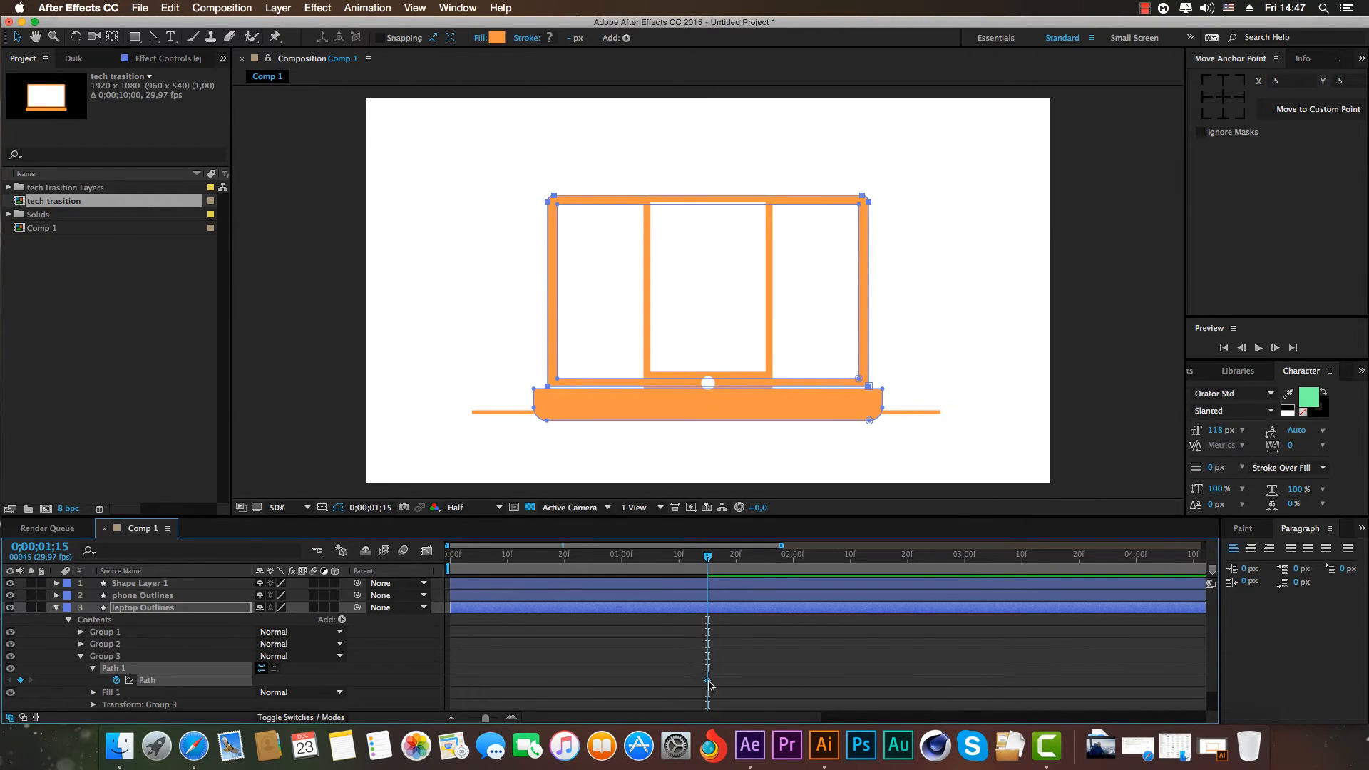
Paste the copied laptop path keyframe onto the phone Outlines layer's Group 3 Path at 0;00;01;15.
{"action": "left_click", "coordinate": [57, 607]}
{"action": "left_click", "coordinate": [57, 595]}
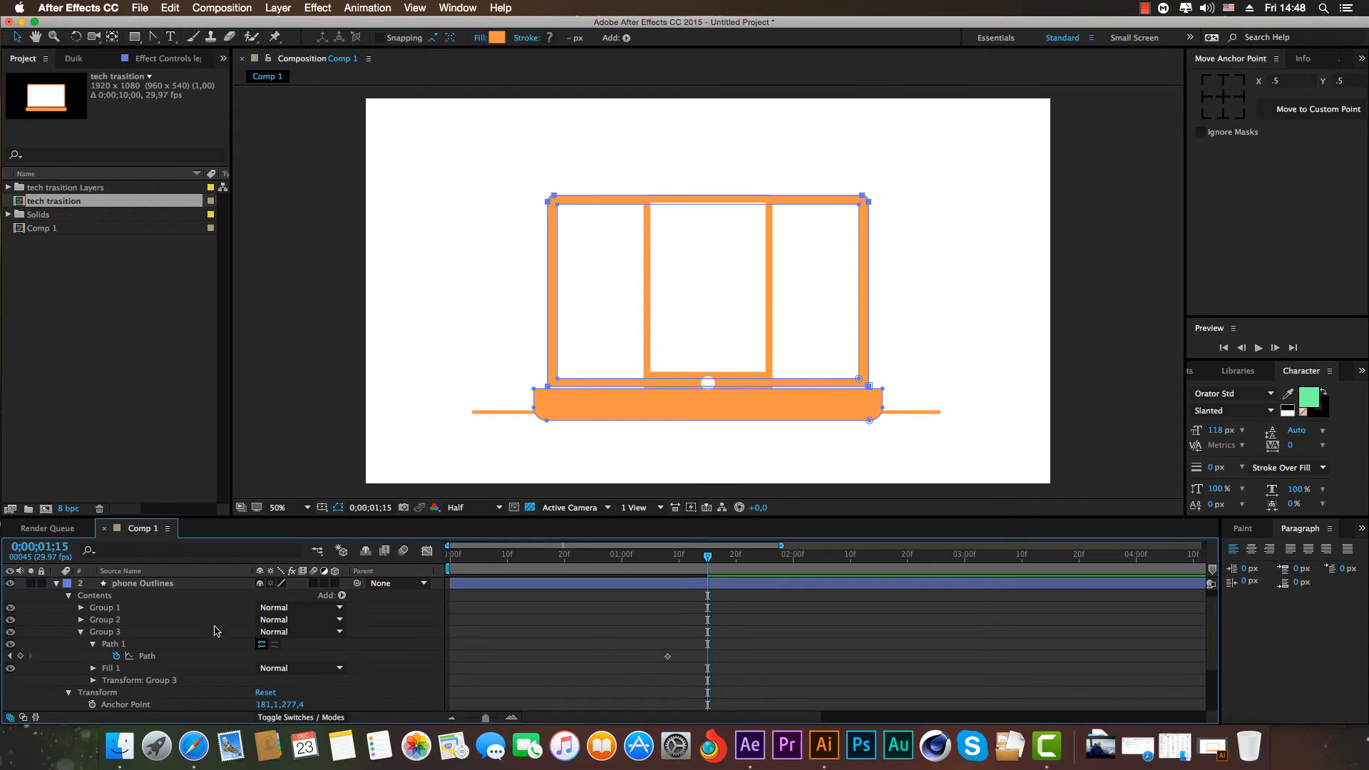
{"action": "left_click", "coordinate": [183, 660]}
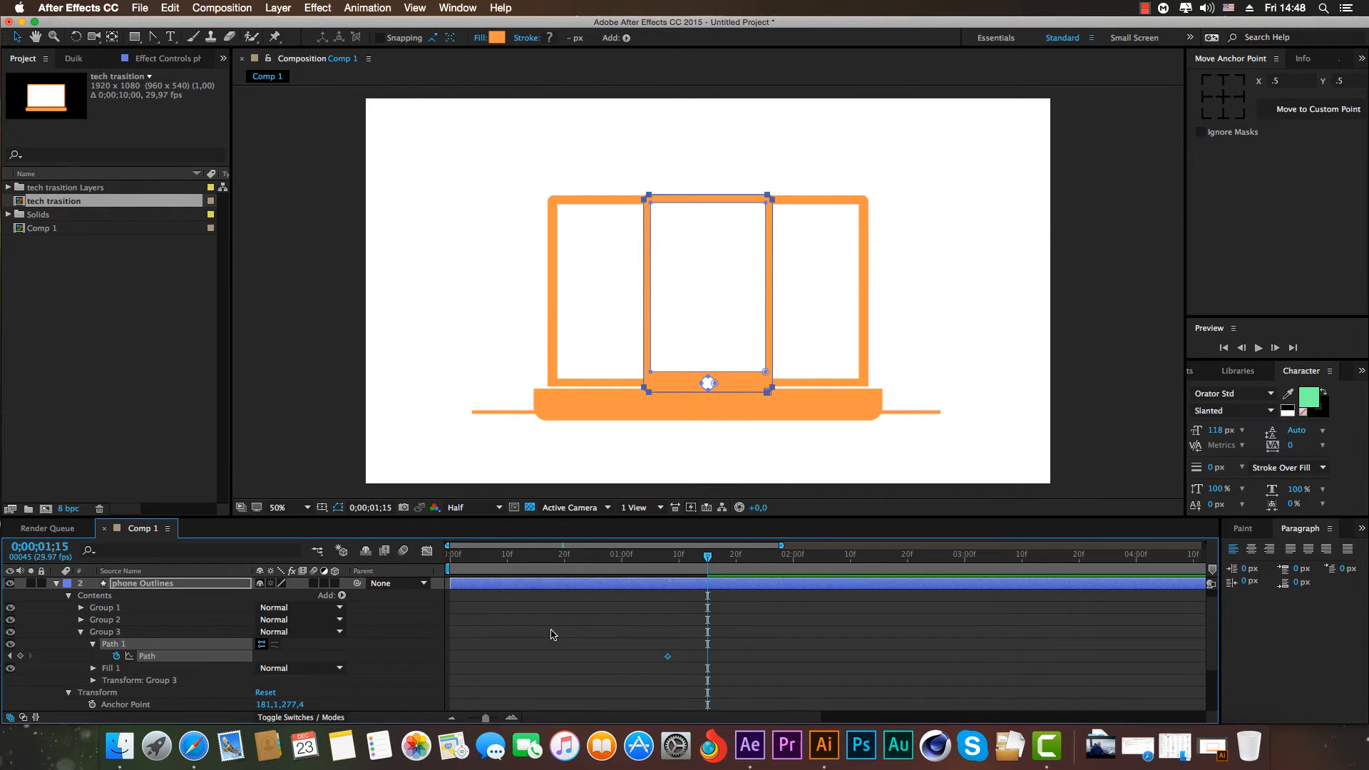
{"action": "key", "text": "super+v"}
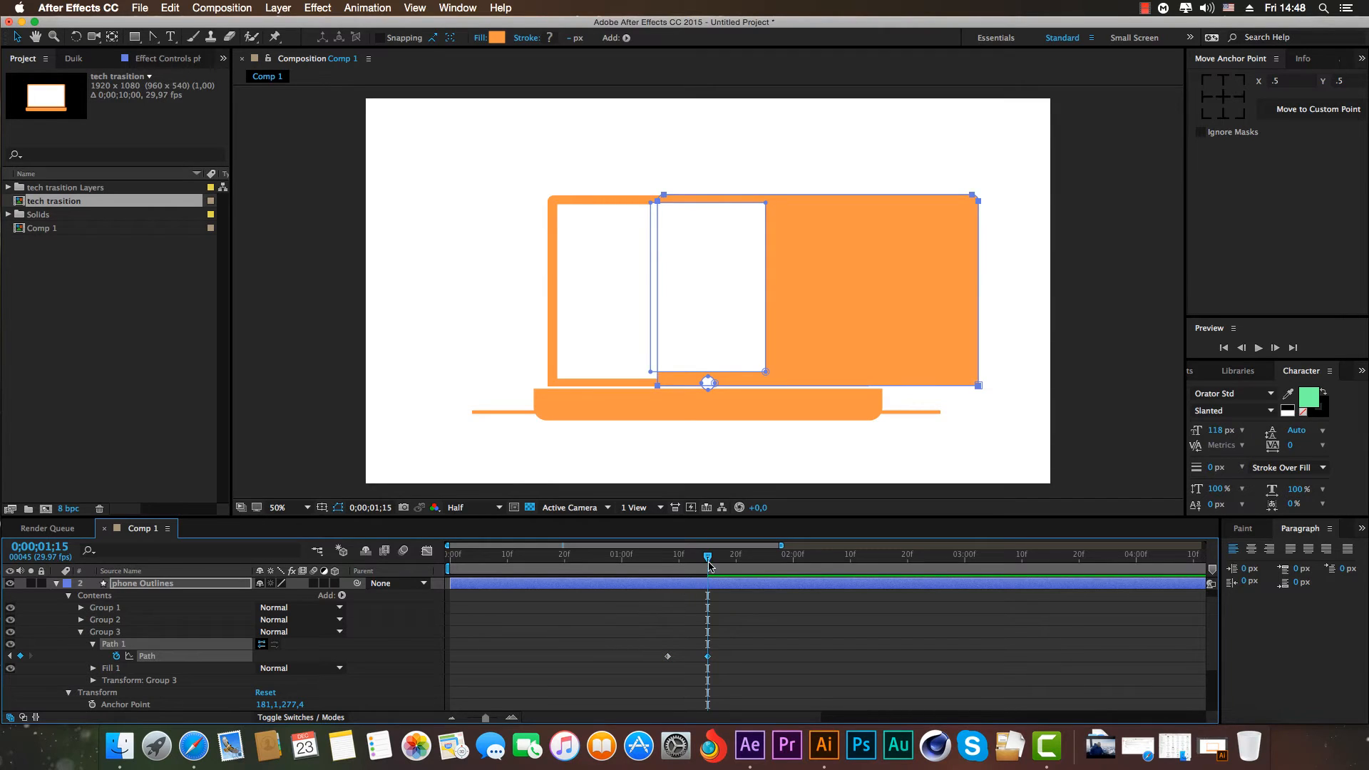
Hide the leptop Outlines layer and scrub from 0;00;01;07 to 0;00;01;15 to check the phone body's morph.
{"action": "left_click_drag", "start_coordinate": [708, 565], "coordinate": [662, 568]}
{"action": "scroll", "coordinate": [27, 607], "scroll_direction": "down", "scroll_amount": 1}
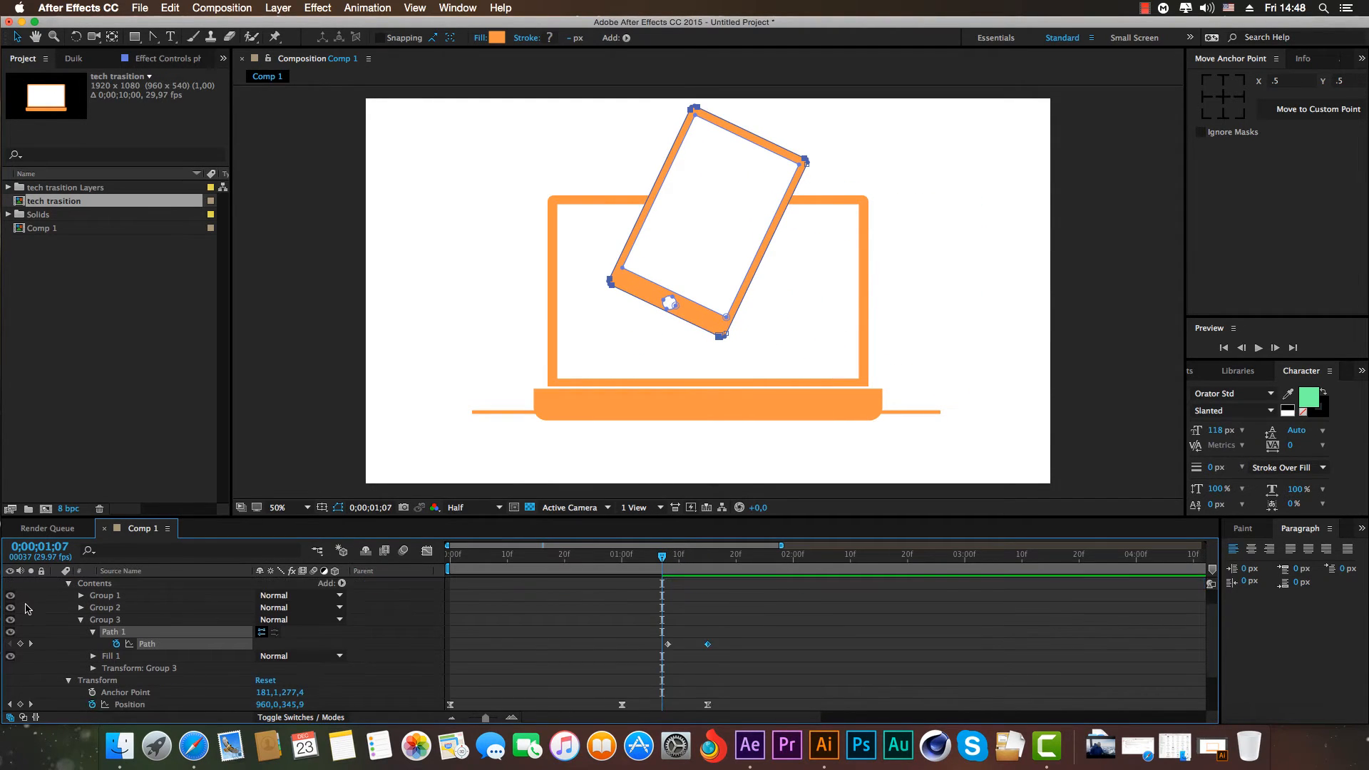
{"action": "scroll", "coordinate": [27, 608], "scroll_direction": "down", "scroll_amount": 1}
{"action": "scroll", "coordinate": [27, 608], "scroll_direction": "up", "scroll_amount": 3}
{"action": "left_click", "coordinate": [57, 595]}
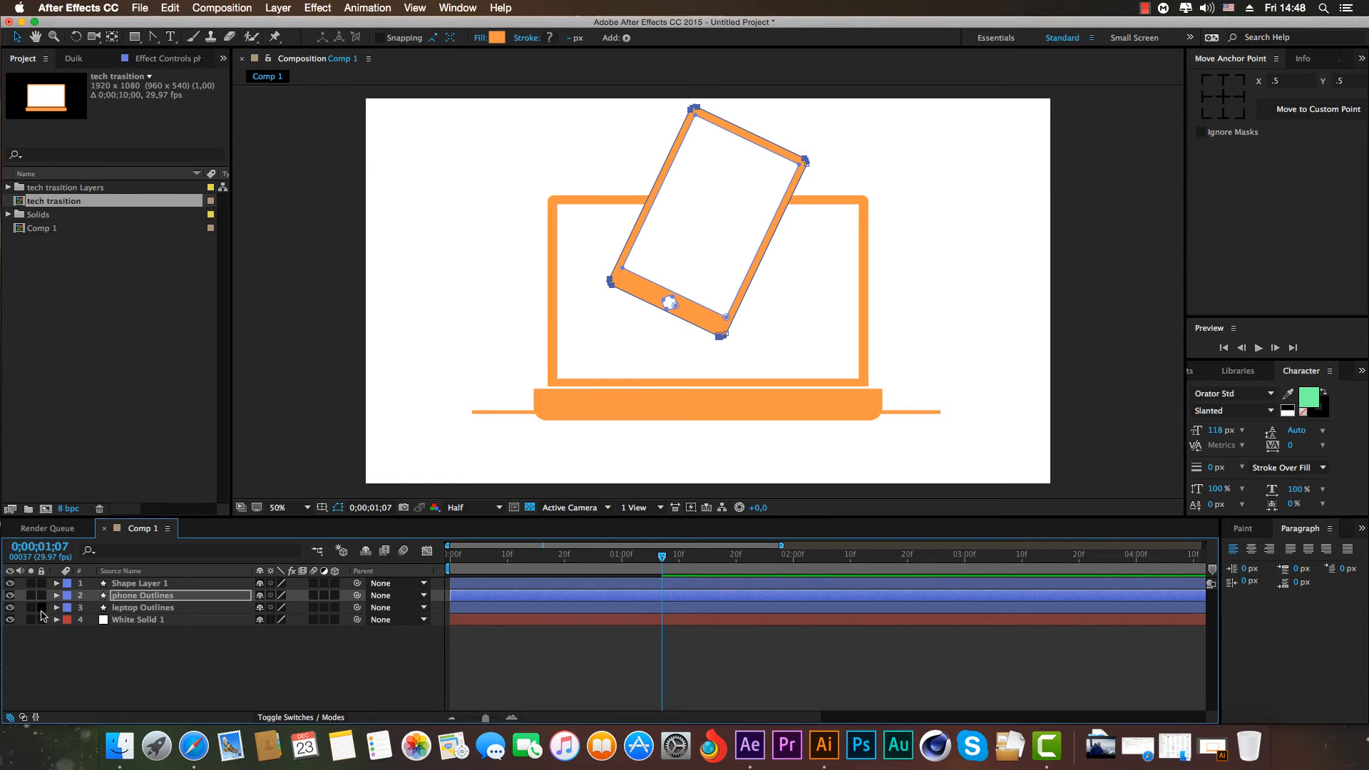
{"action": "left_click", "coordinate": [10, 607]}
{"action": "left_click", "coordinate": [56, 595]}
{"action": "scroll", "coordinate": [56, 602], "scroll_direction": "down", "scroll_amount": 1}
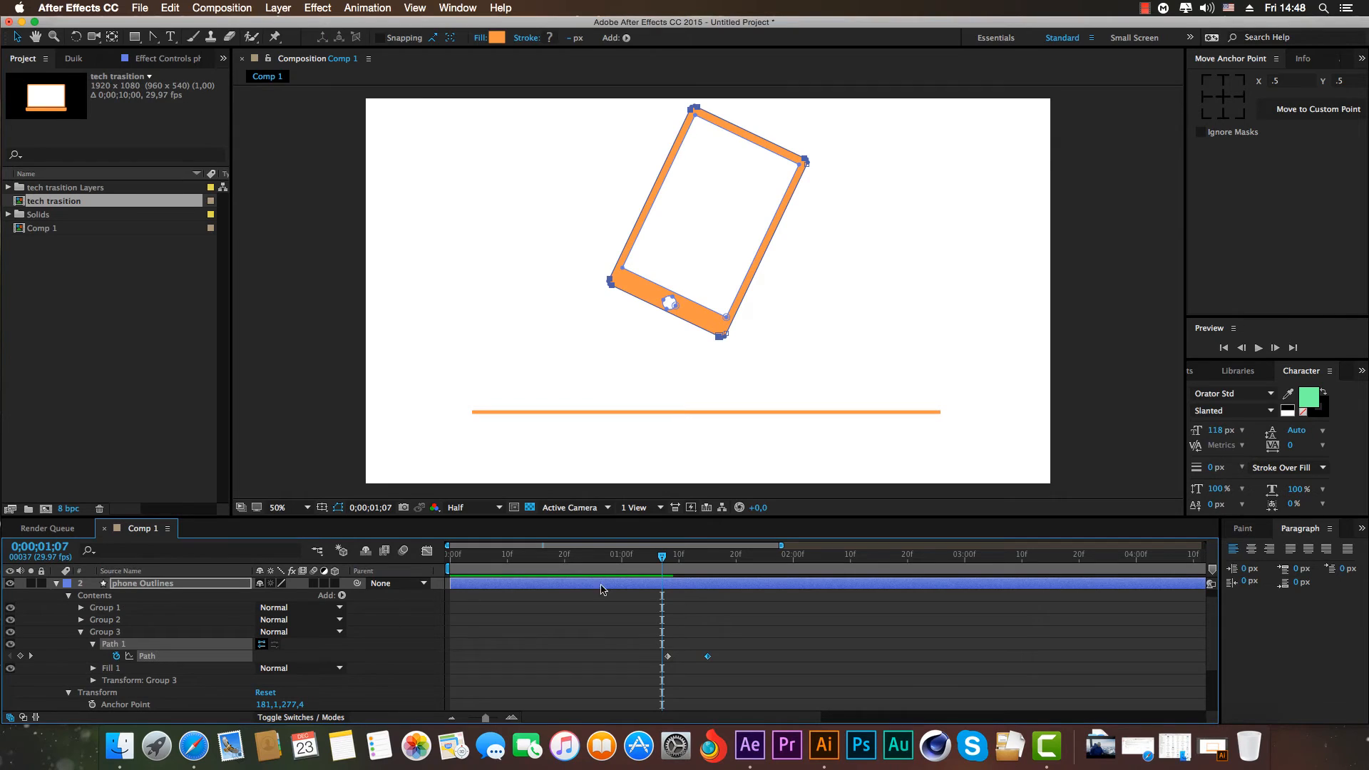
{"action": "left_click_drag", "start_coordinate": [662, 557], "coordinate": [672, 563]}
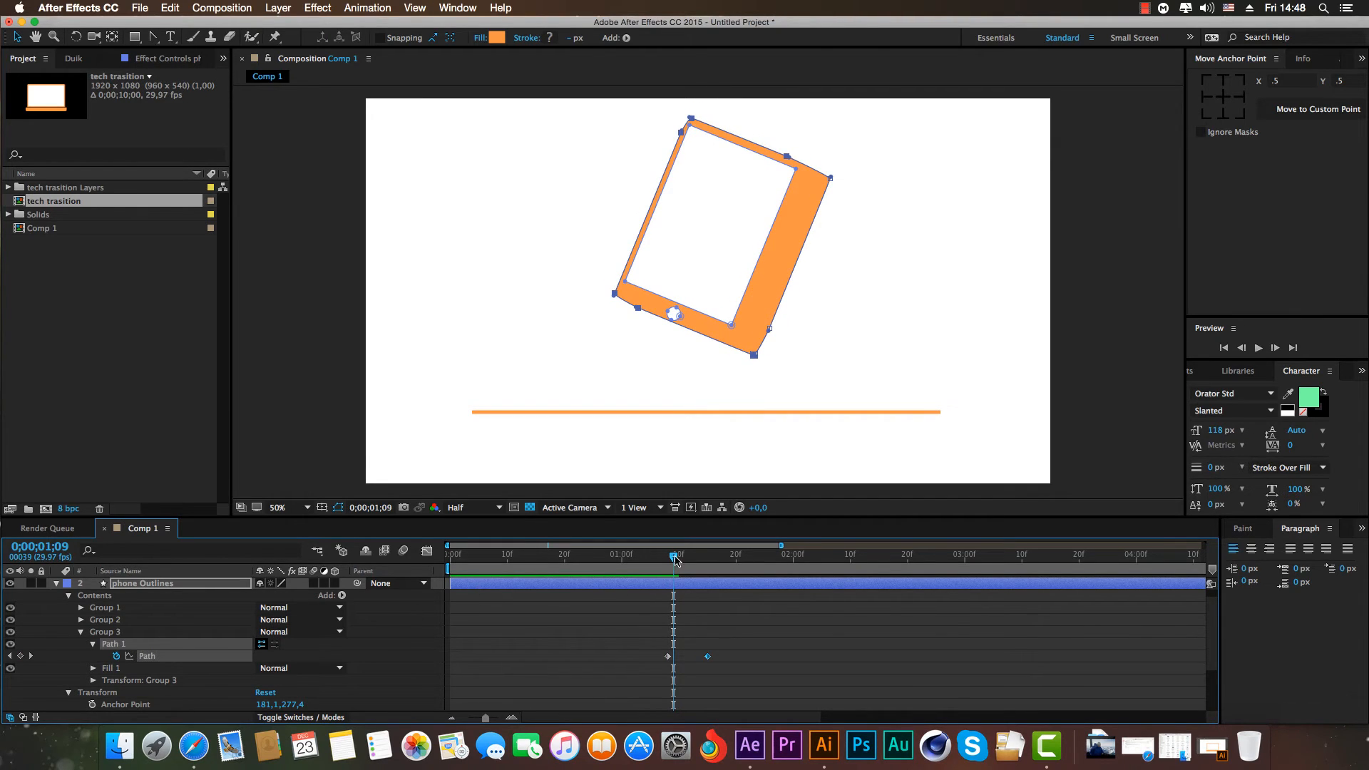
{"action": "left_click_drag", "start_coordinate": [672, 558], "coordinate": [707, 598]}
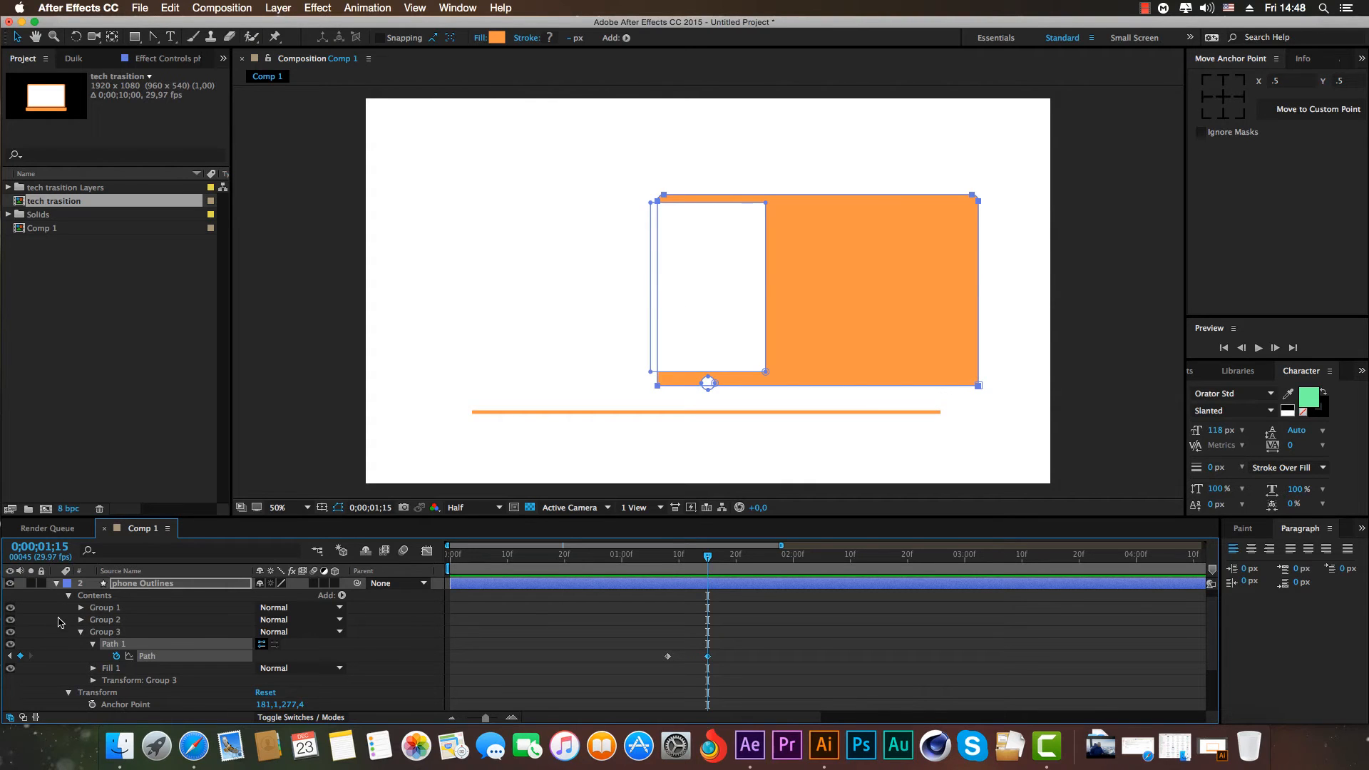
Show the leptop Outlines layer as a reference and move the phone's Group 3 path at 0;00;01;15 onto the laptop's outer screen frame.
{"action": "left_click", "coordinate": [64, 596]}
{"action": "left_click", "coordinate": [54, 584]}
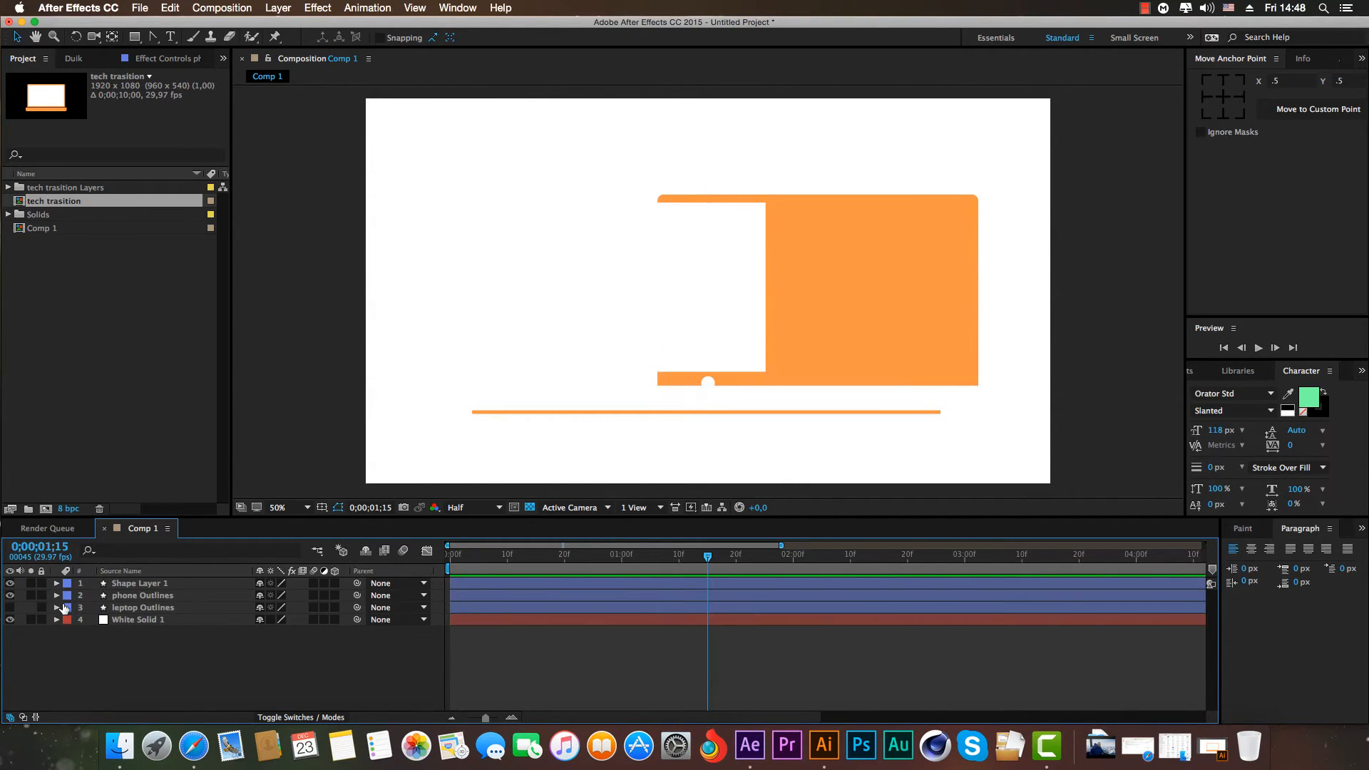
{"action": "left_click", "coordinate": [54, 608]}
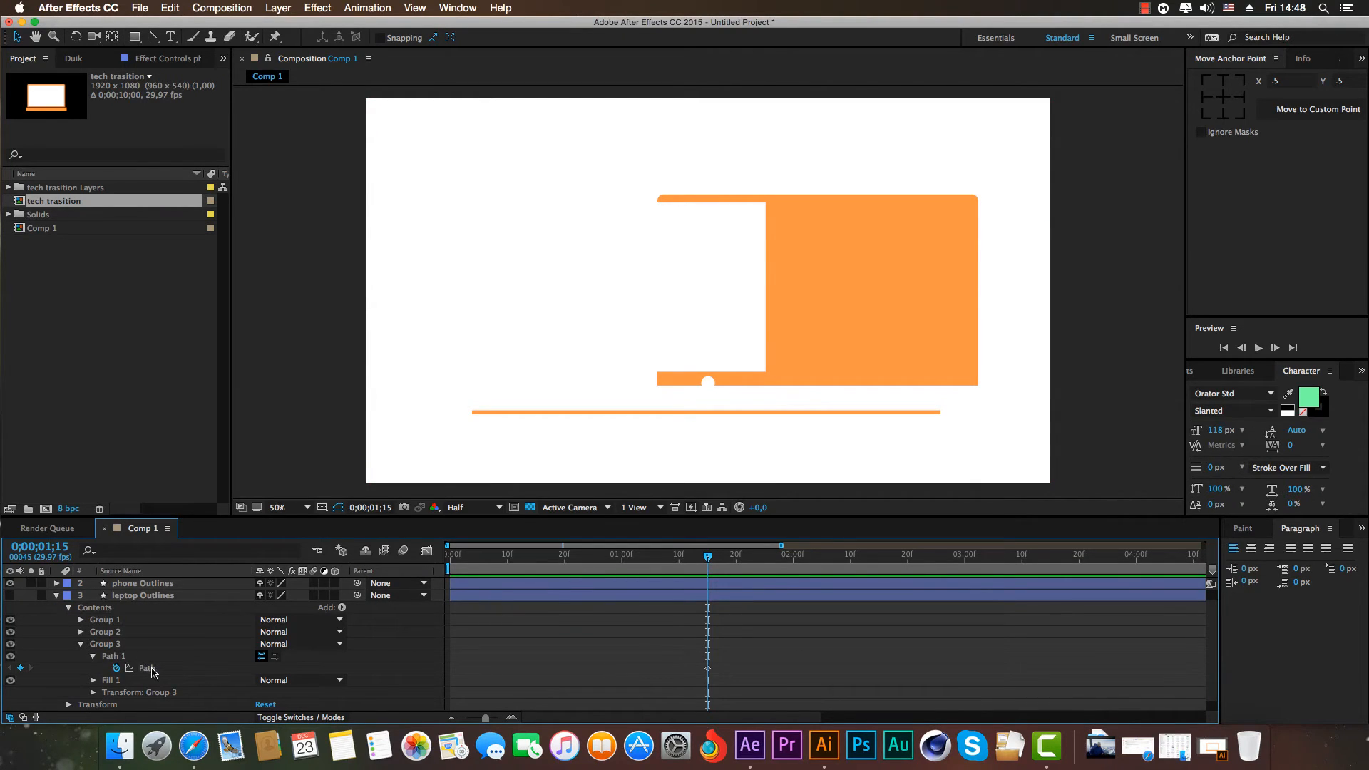
{"action": "left_click", "coordinate": [10, 596]}
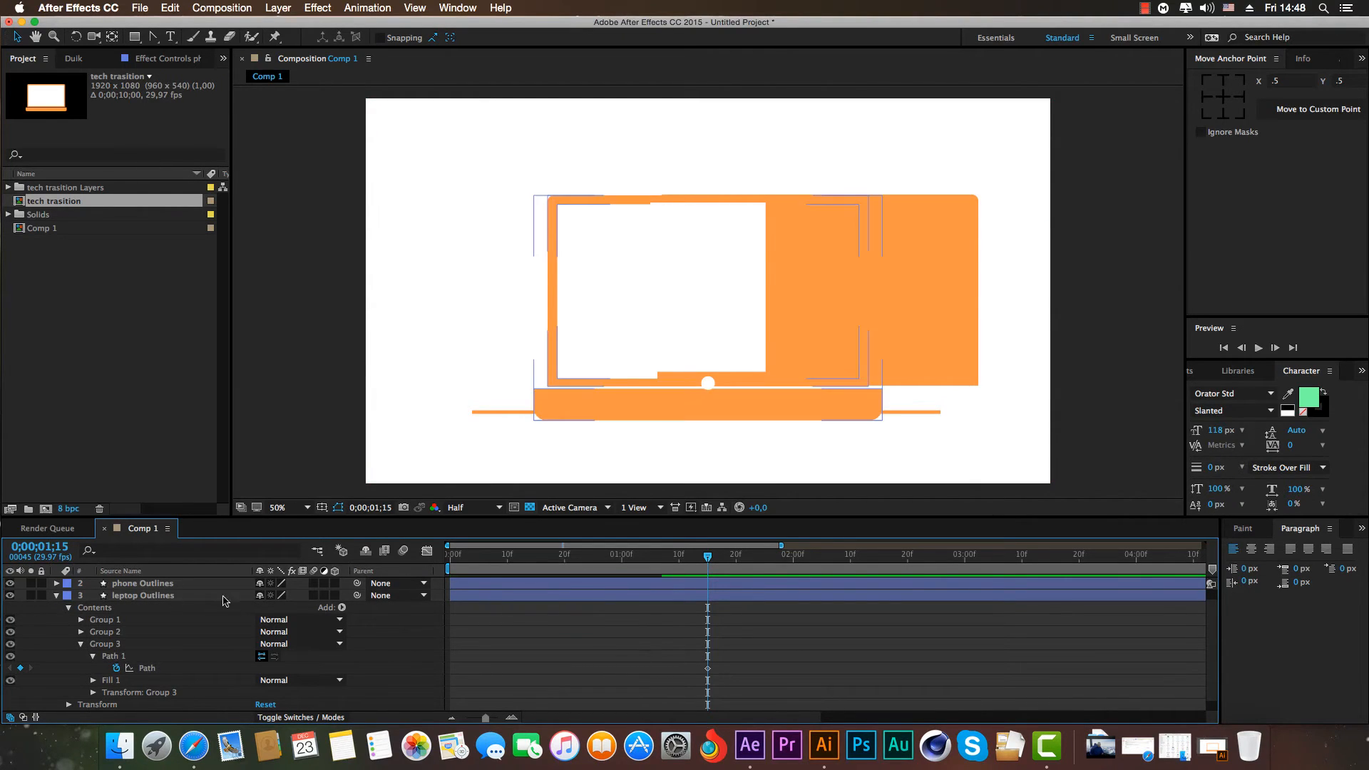
{"action": "left_click", "coordinate": [142, 585]}
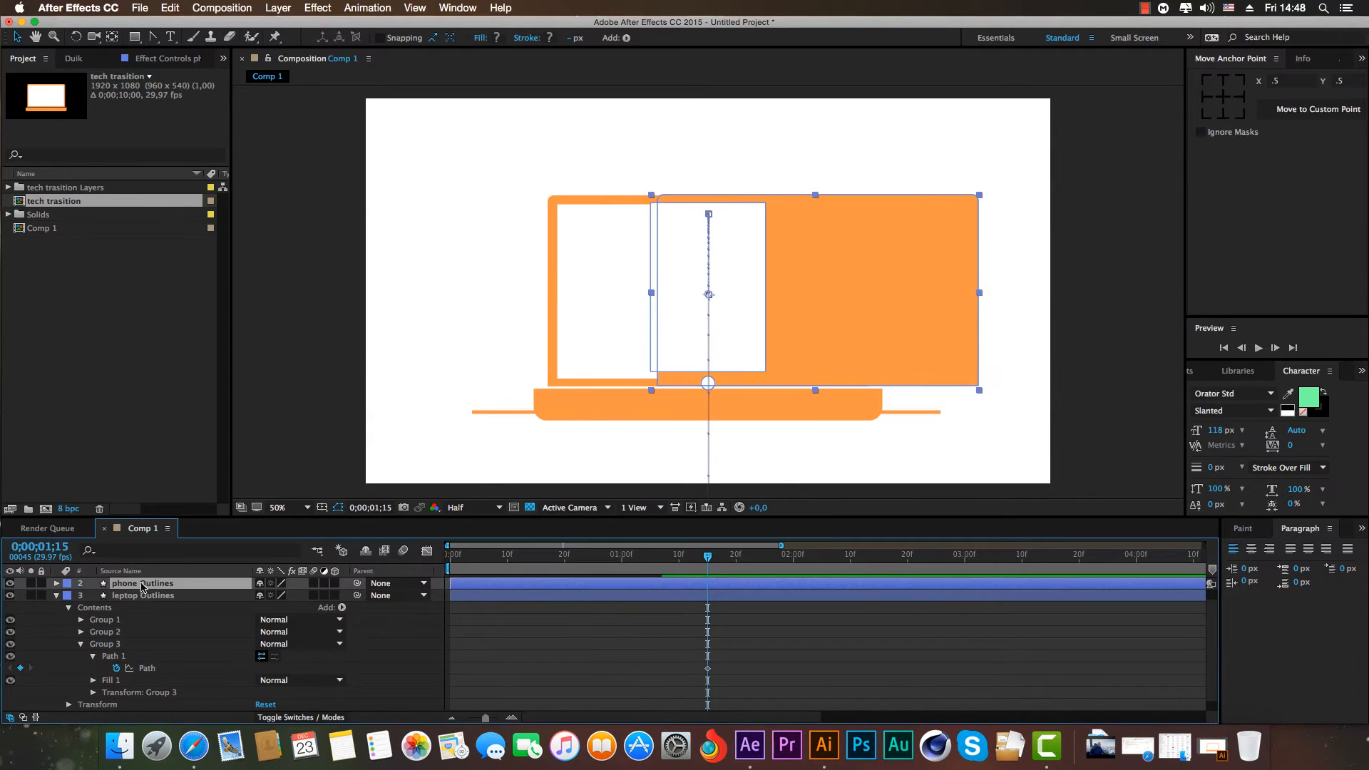
{"action": "left_click", "coordinate": [55, 584]}
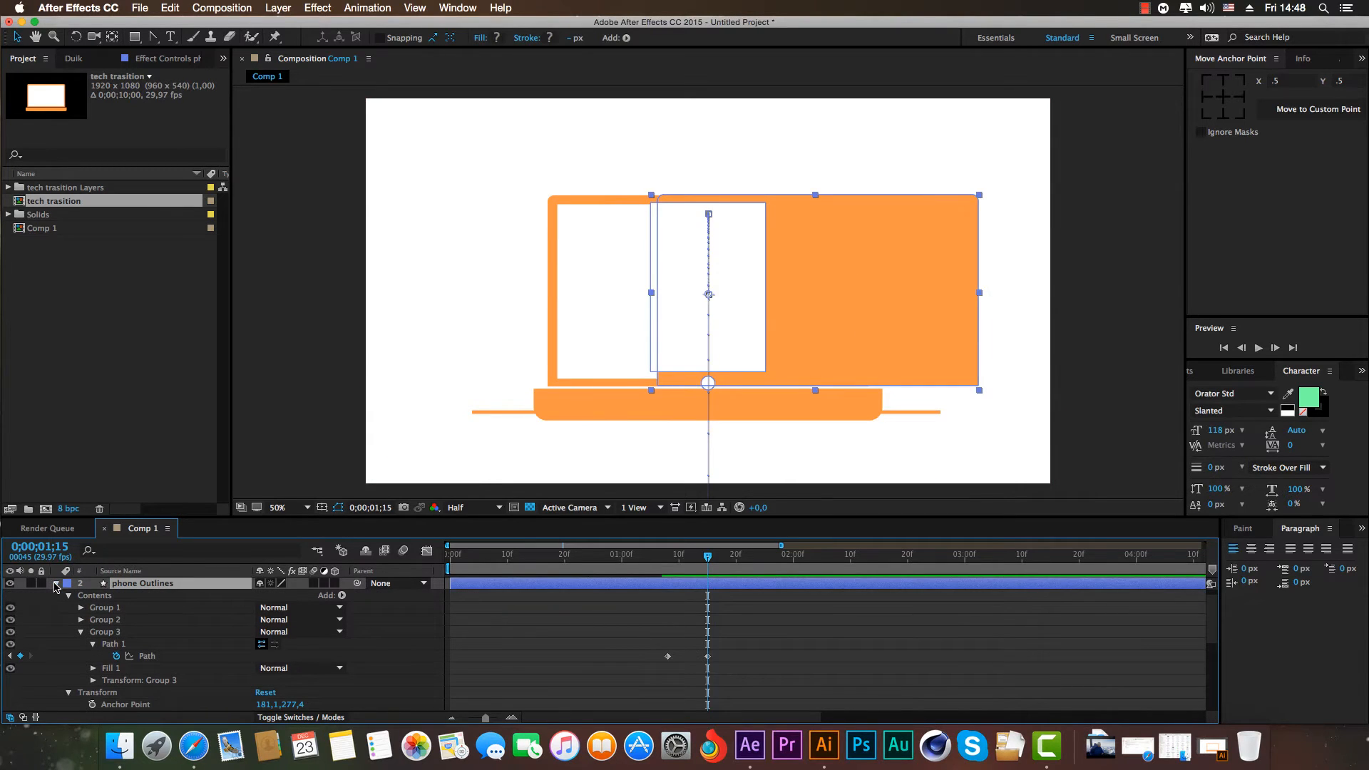
{"action": "left_click", "coordinate": [150, 657]}
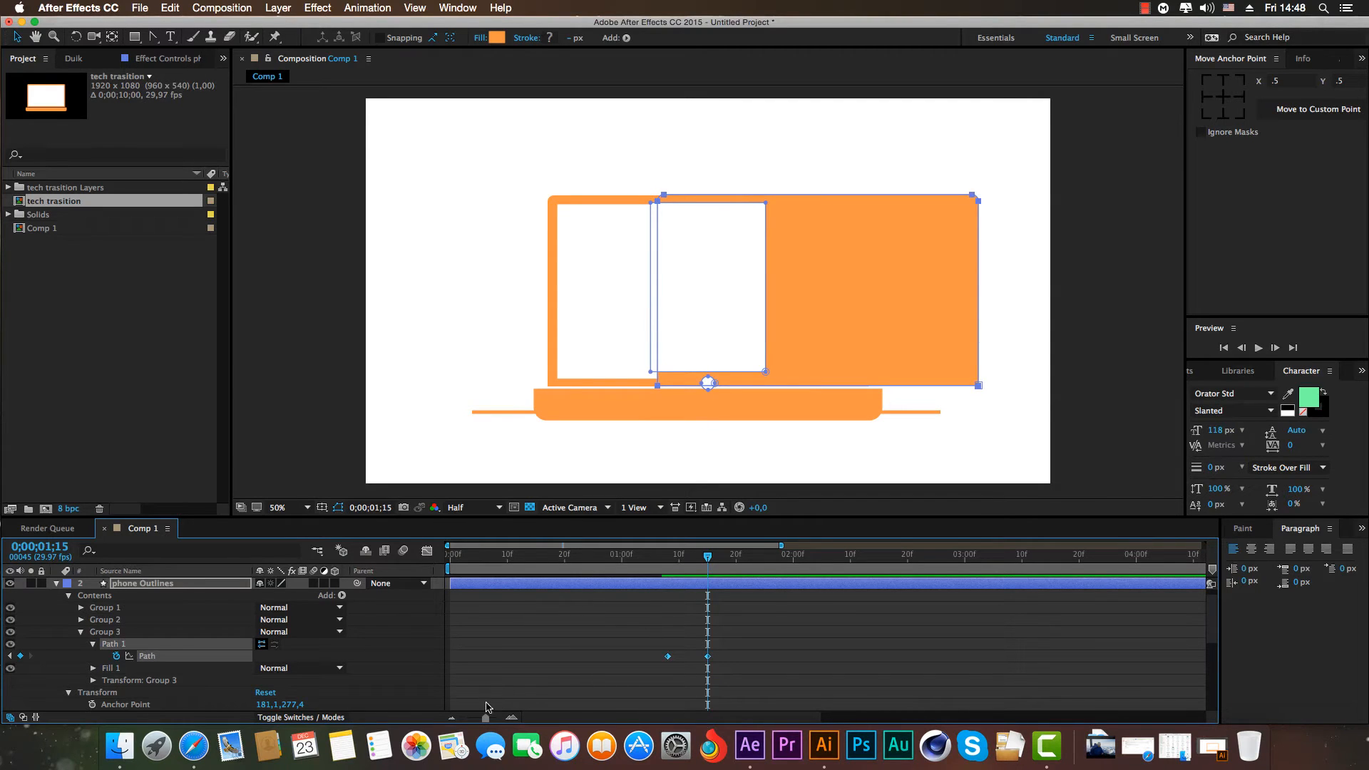
{"action": "left_click_drag", "start_coordinate": [485, 717], "coordinate": [487, 722]}
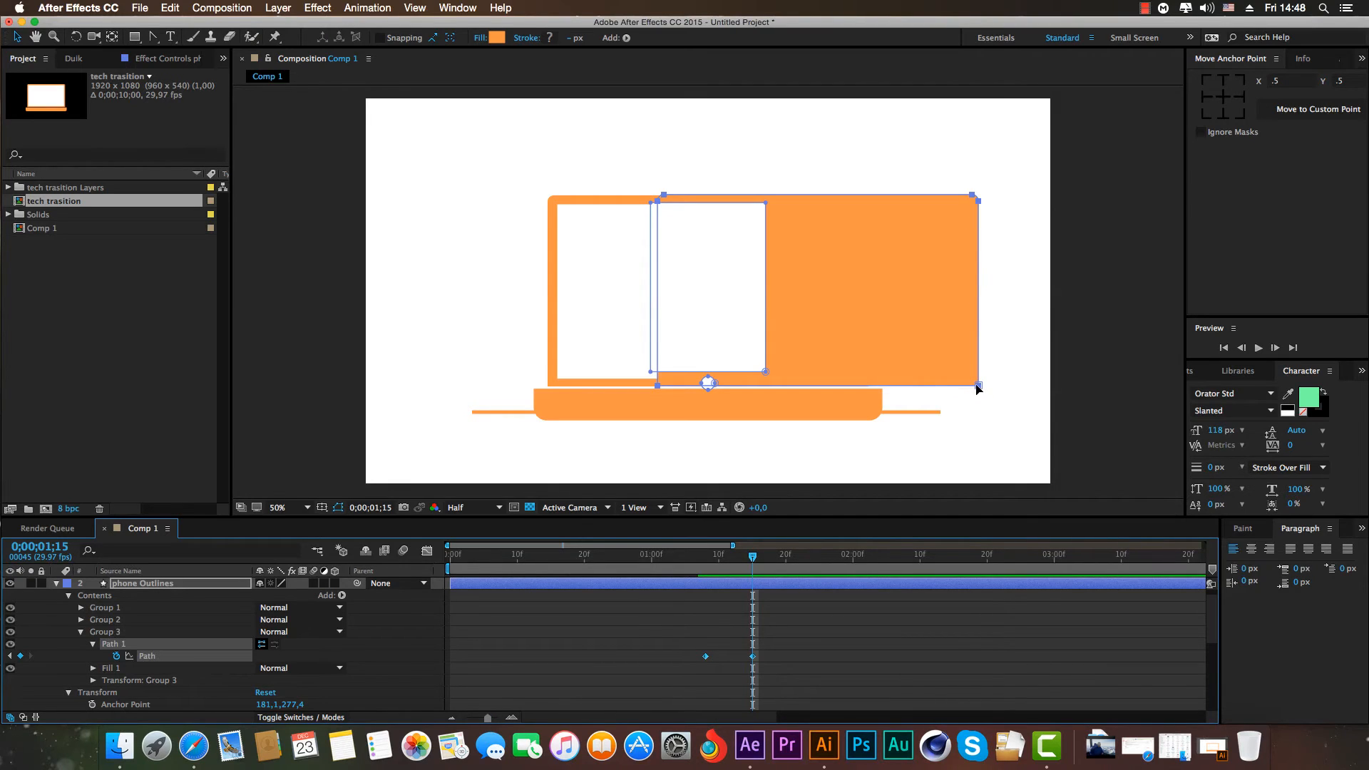
{"action": "left_click_drag", "start_coordinate": [978, 388], "coordinate": [870, 389]}
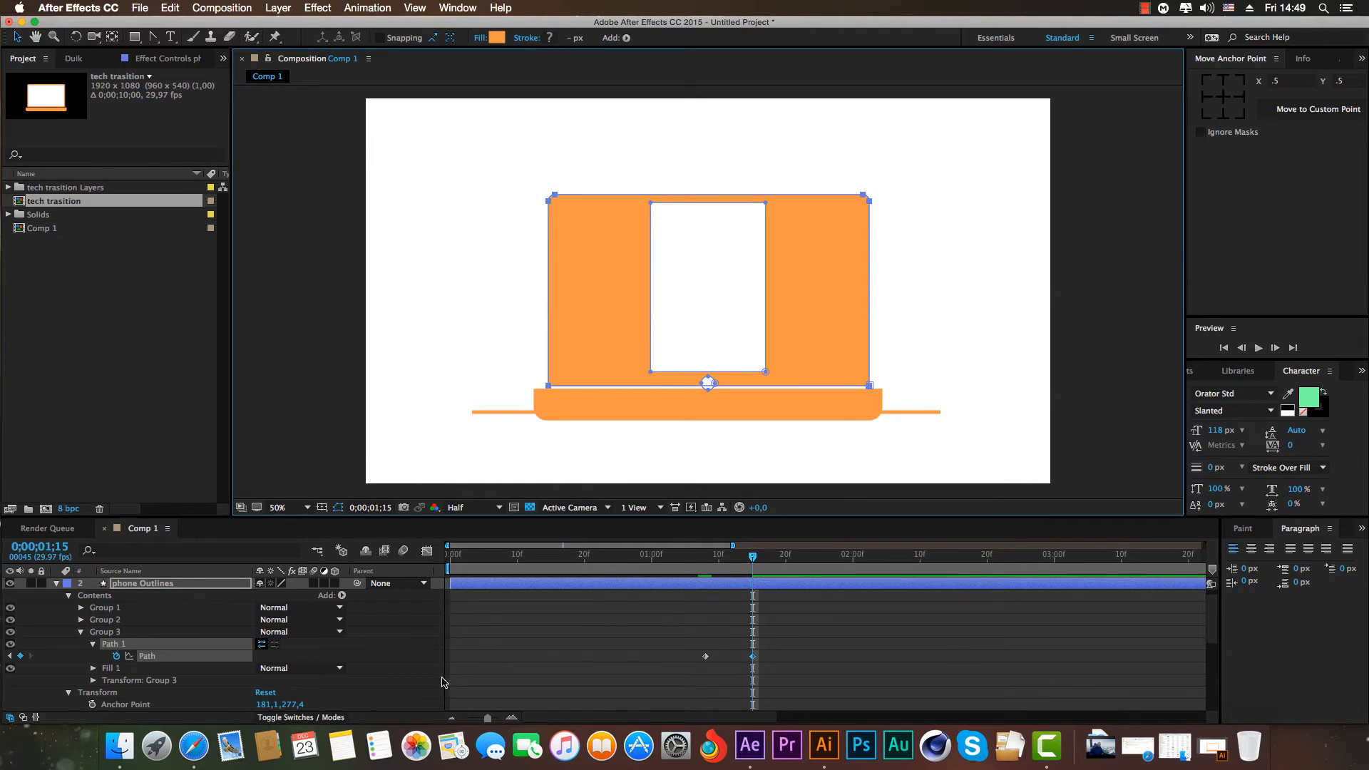
{"action": "left_click", "coordinate": [415, 657]}
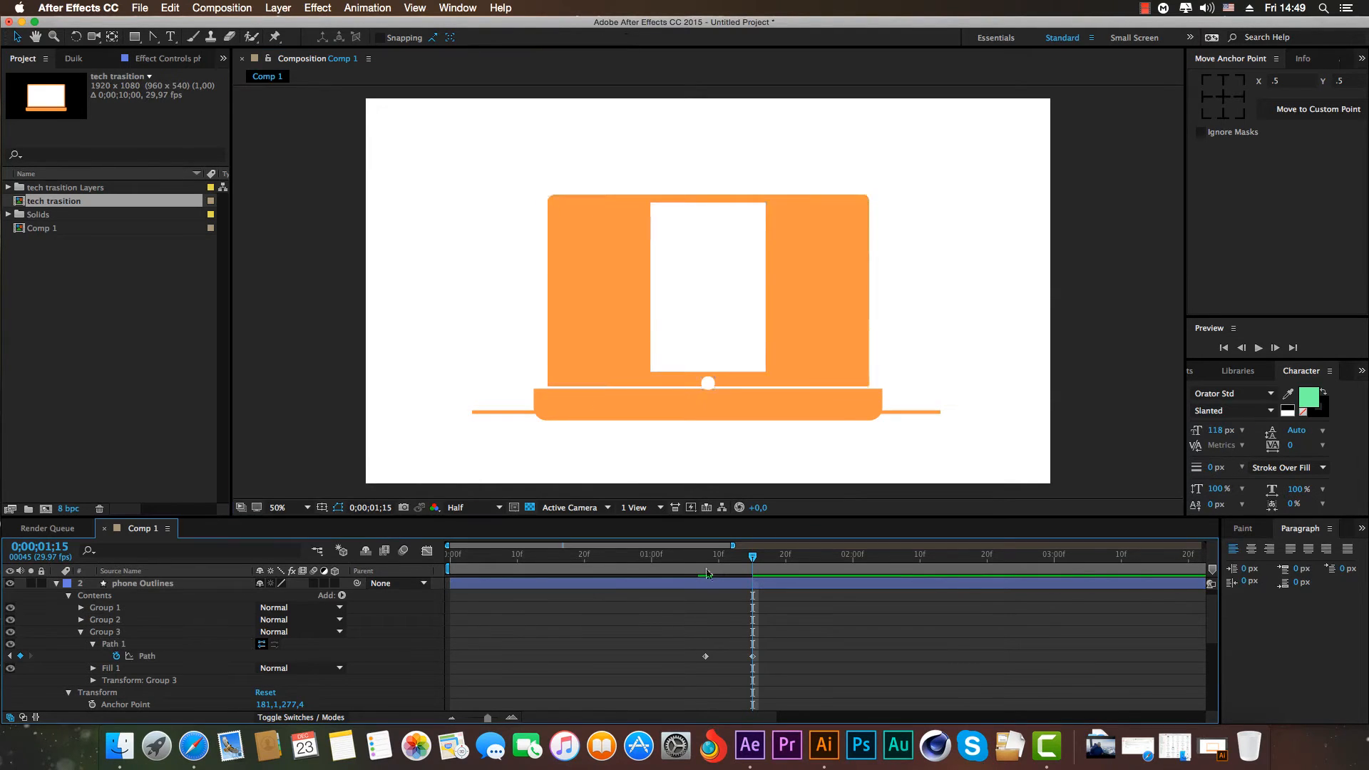
Hide the leptop Outlines layer and scrub the aligned body morph, returning to 0;00;01;15.
{"action": "left_click", "coordinate": [57, 584]}
{"action": "left_click", "coordinate": [10, 596]}
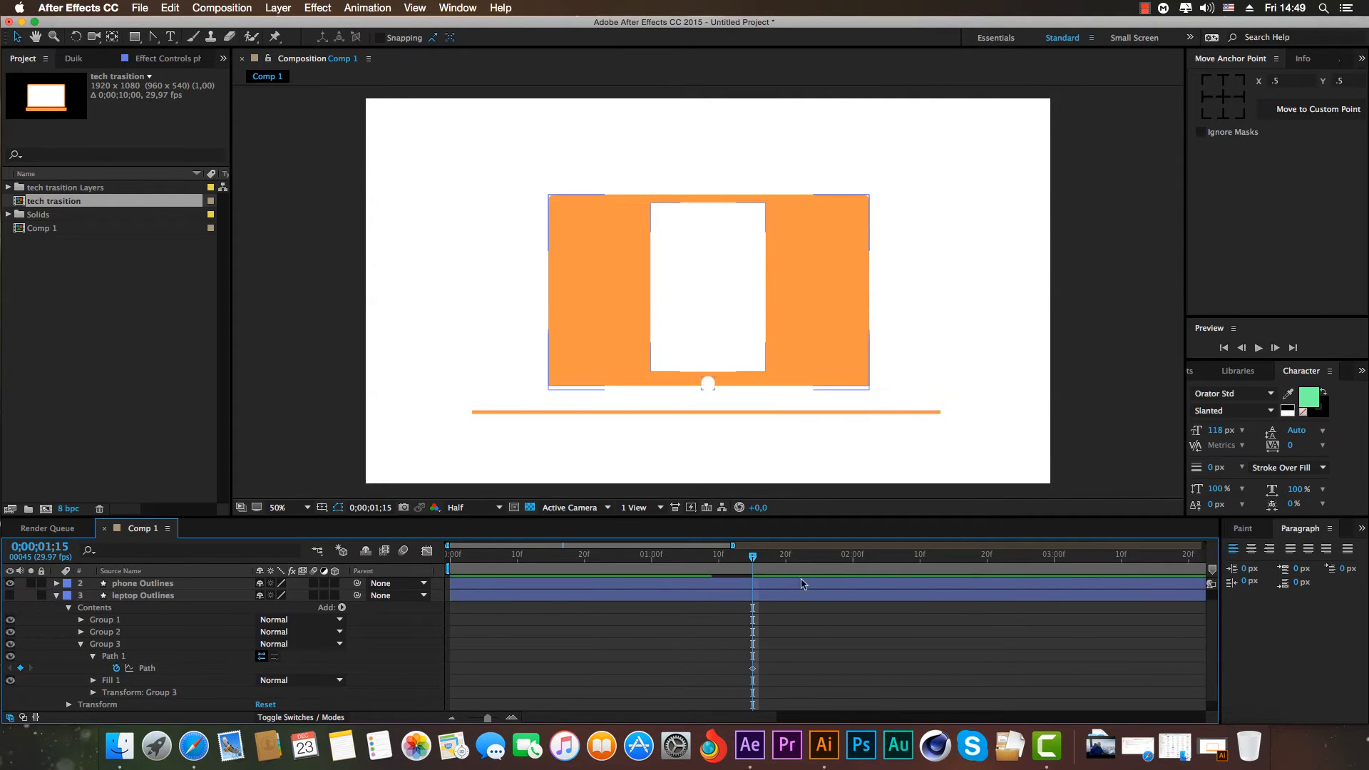
{"action": "left_click_drag", "start_coordinate": [753, 563], "coordinate": [752, 605]}
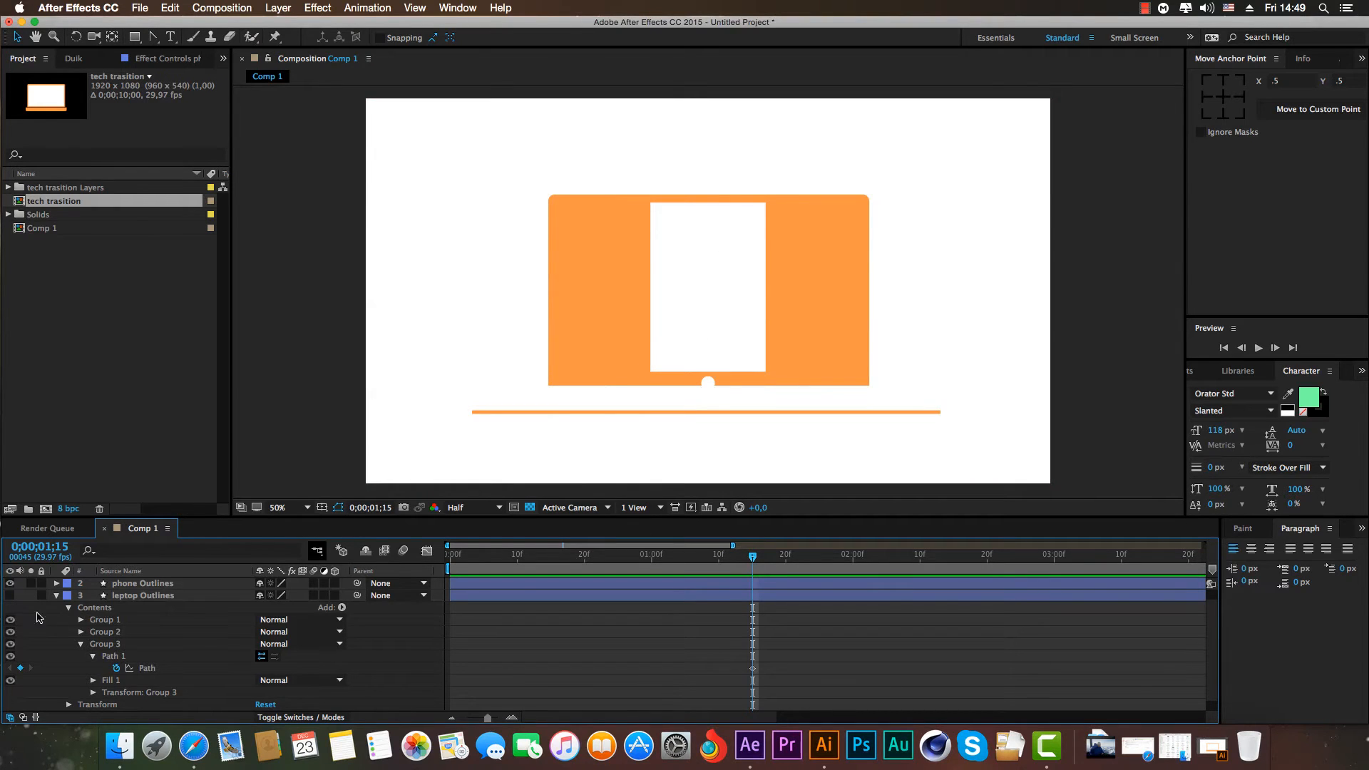
Set a Path keyframe on the phone screen's Path 1 in Group 2 of phone Outlines at 0;00;01;08.
{"action": "left_click", "coordinate": [57, 595]}
{"action": "left_click", "coordinate": [104, 598]}
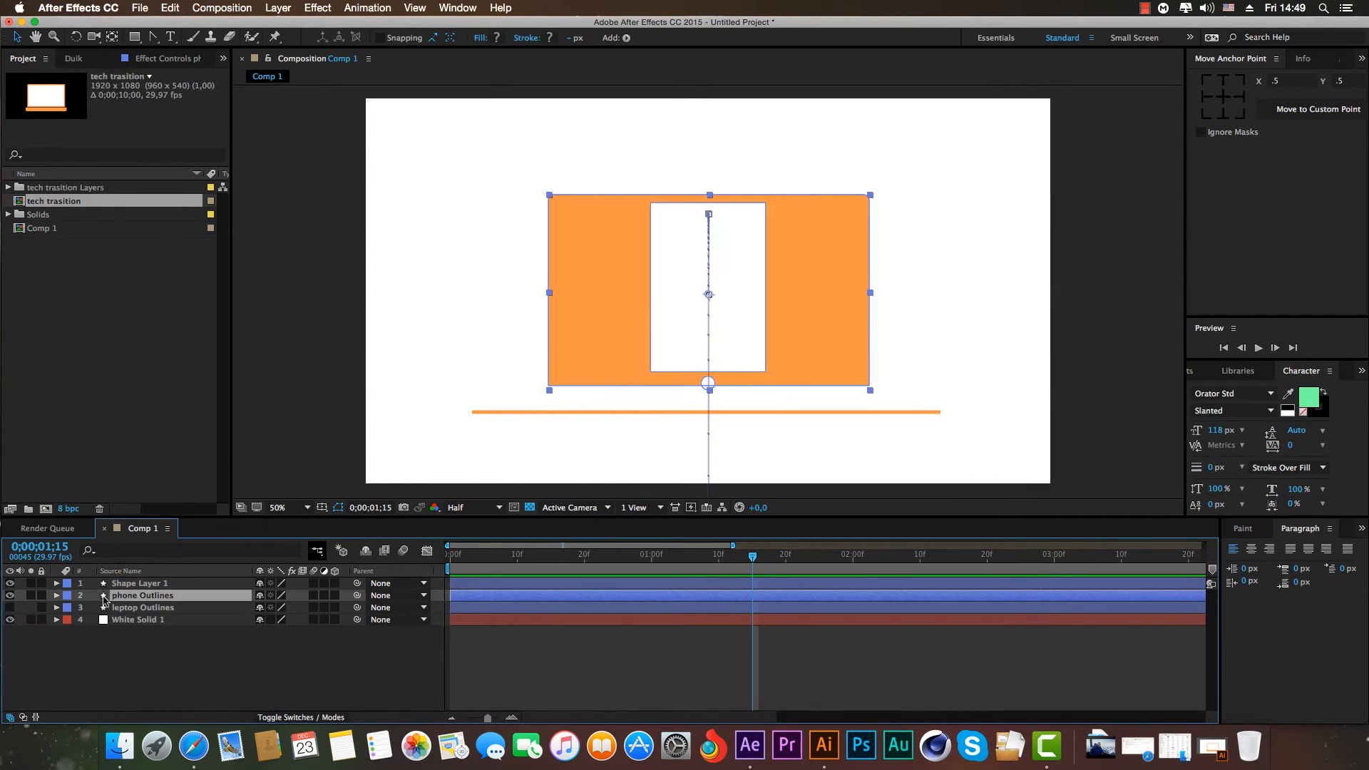
{"action": "left_click", "coordinate": [56, 595]}
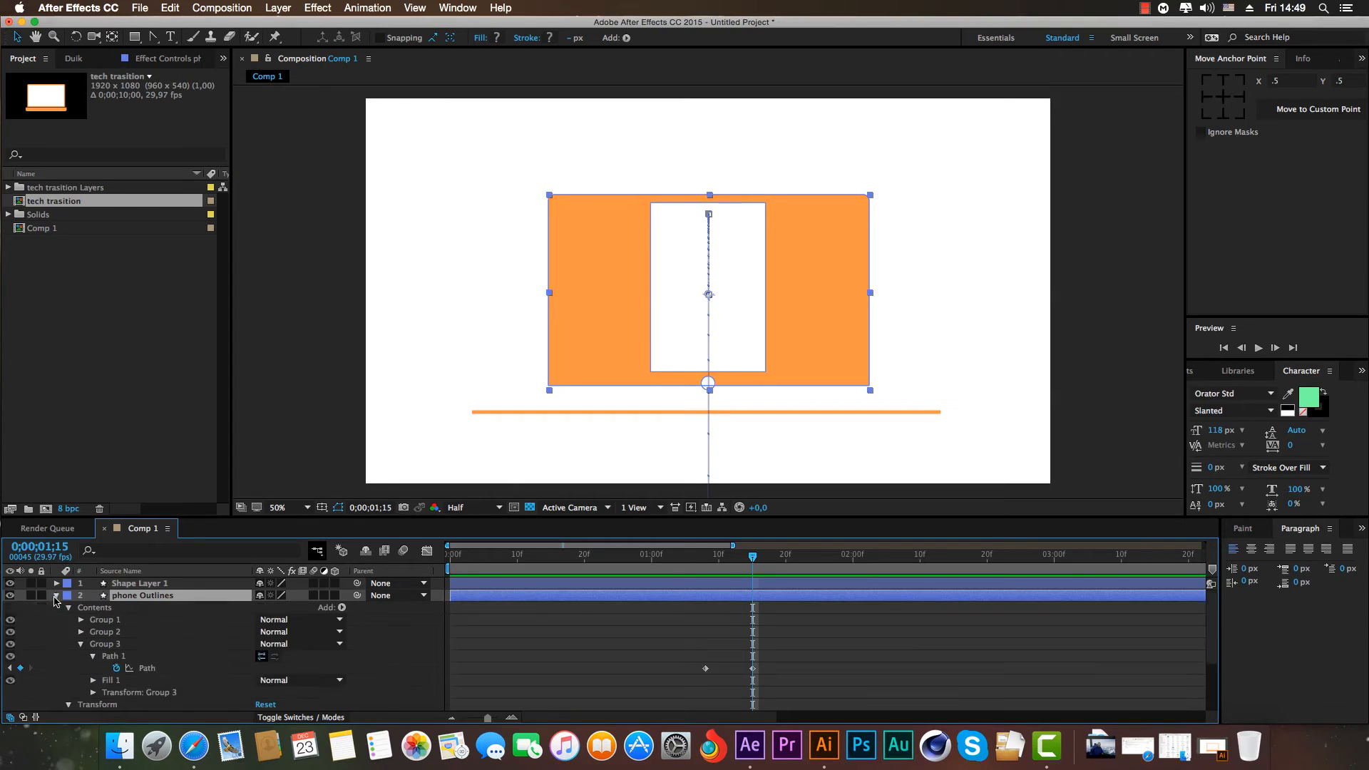
{"action": "scroll", "coordinate": [57, 603], "scroll_direction": "down", "scroll_amount": 1}
{"action": "left_click", "coordinate": [80, 633]}
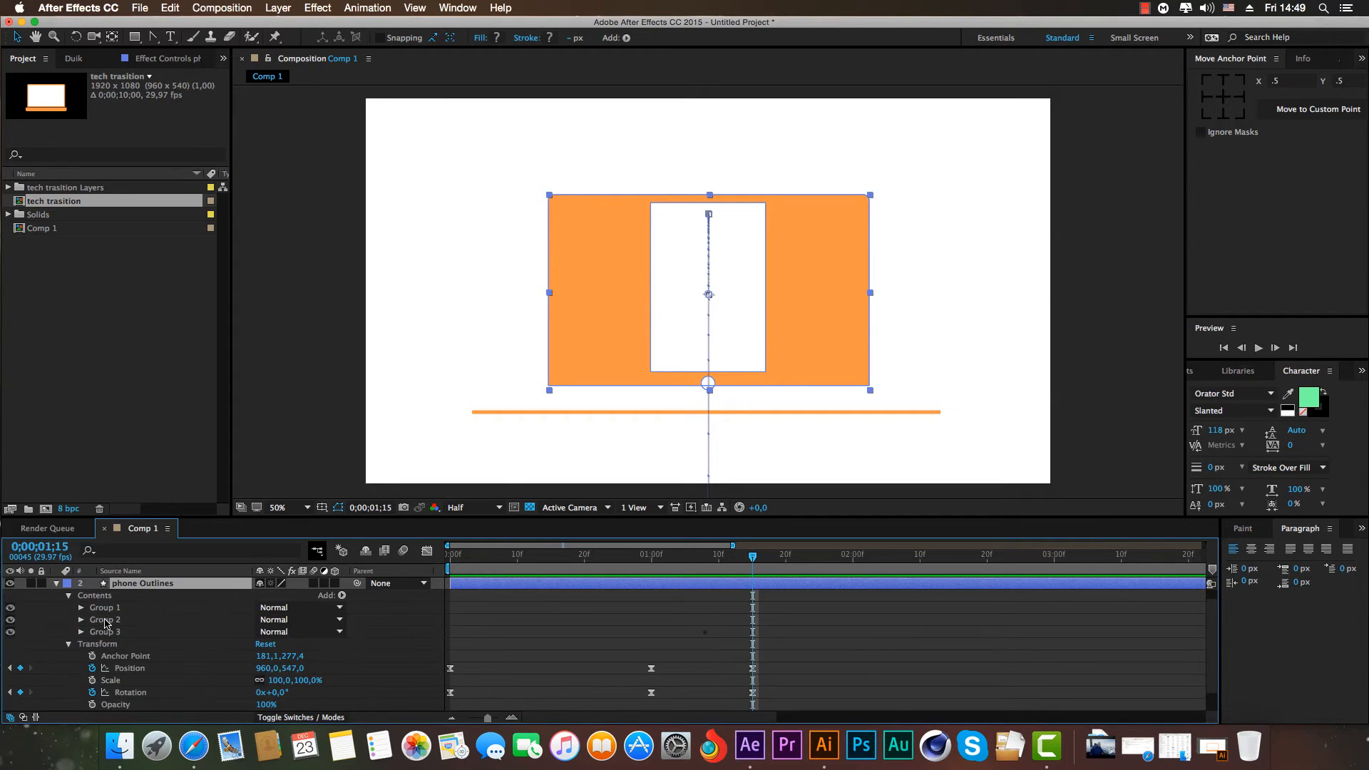
{"action": "left_click", "coordinate": [87, 621]}
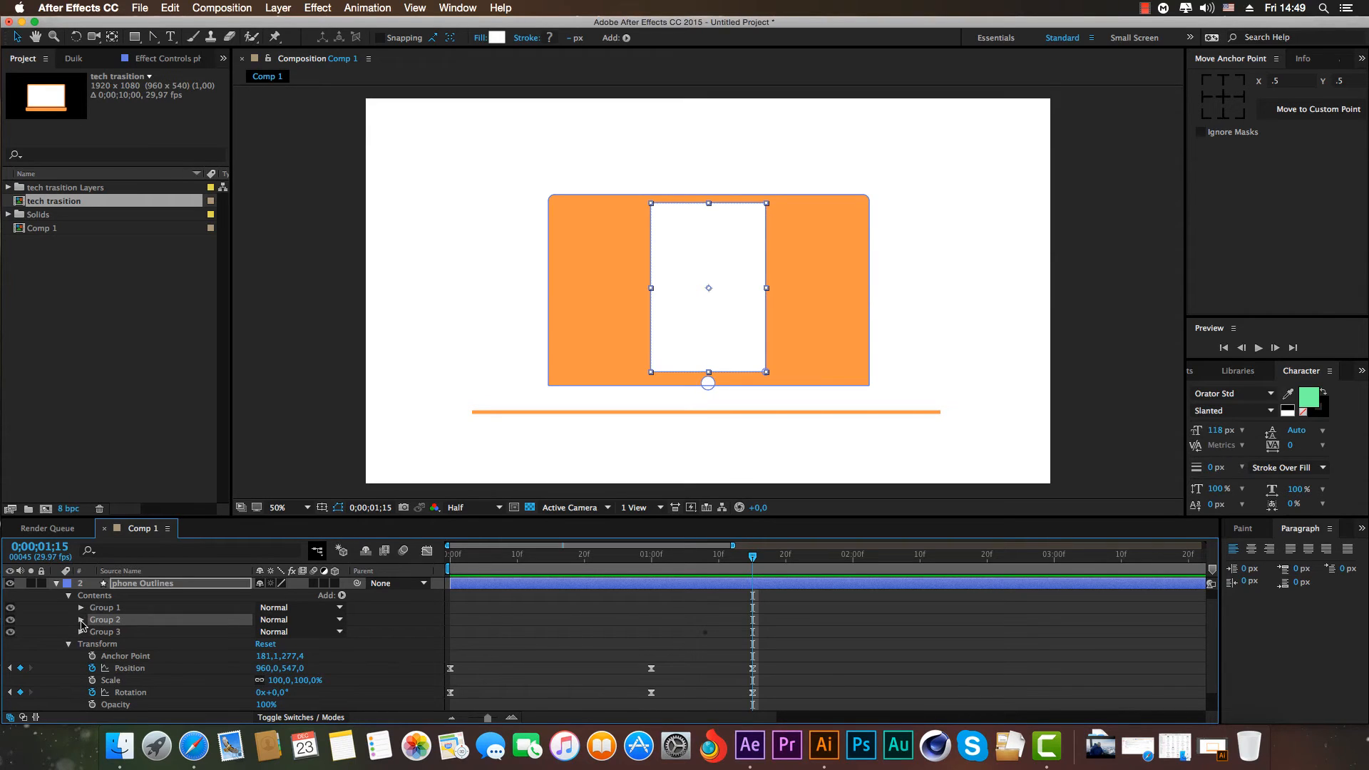
{"action": "left_click", "coordinate": [82, 619]}
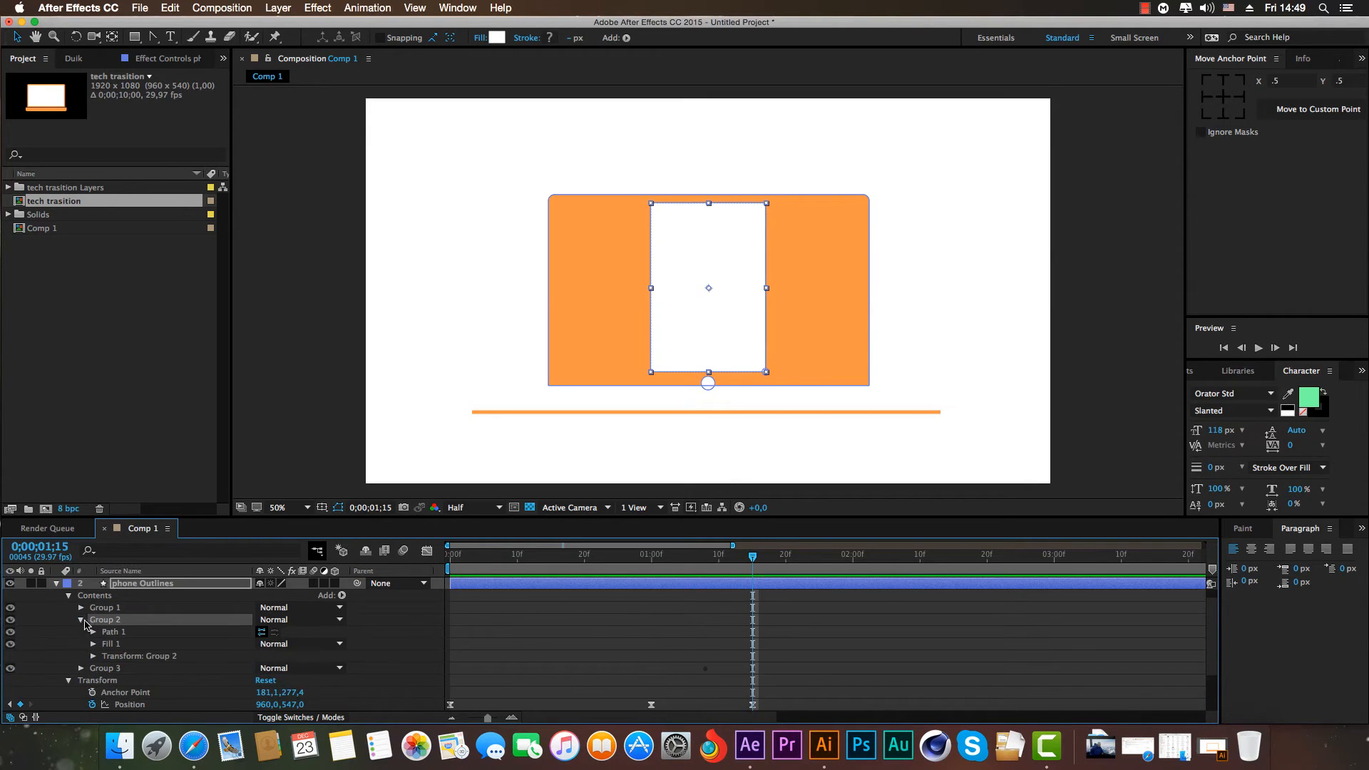
{"action": "left_click", "coordinate": [92, 631]}
{"action": "left_click_drag", "start_coordinate": [752, 559], "coordinate": [707, 574]}
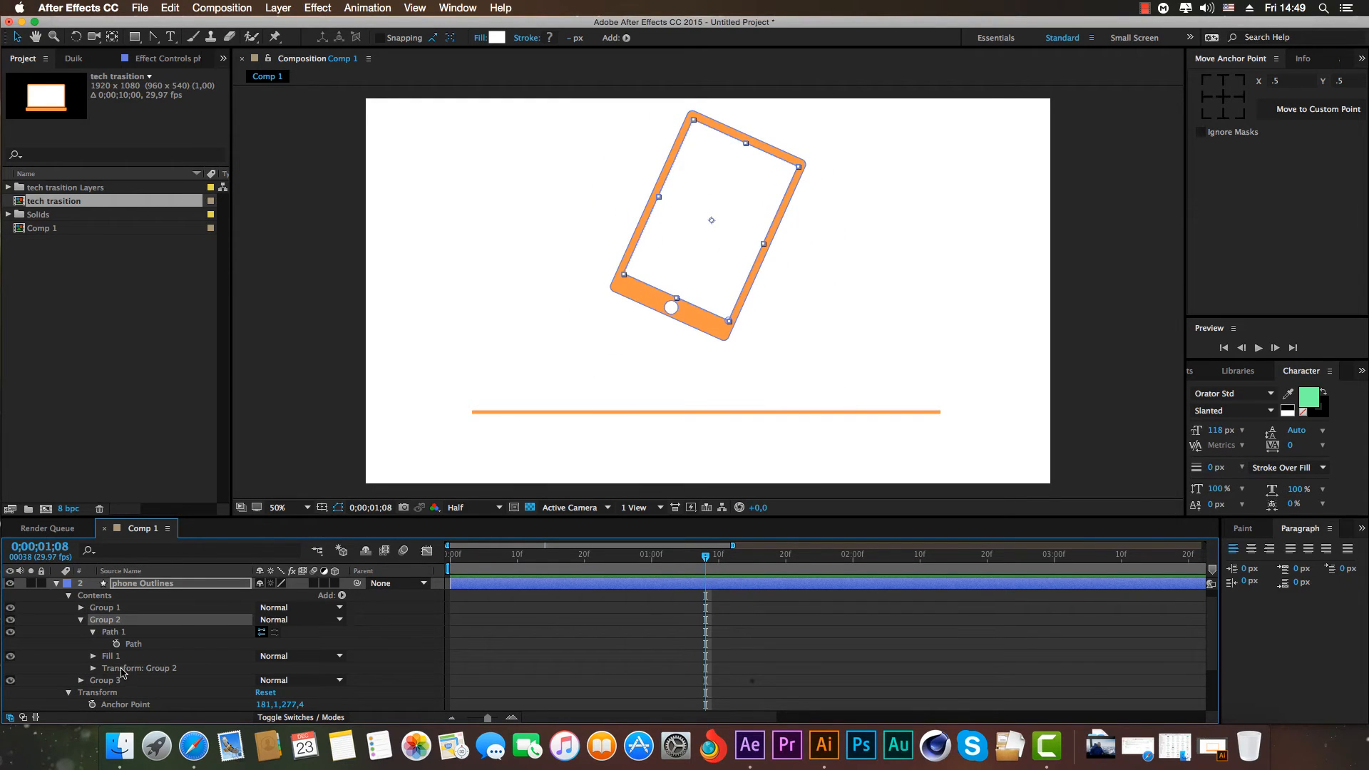
{"action": "left_click", "coordinate": [114, 644]}
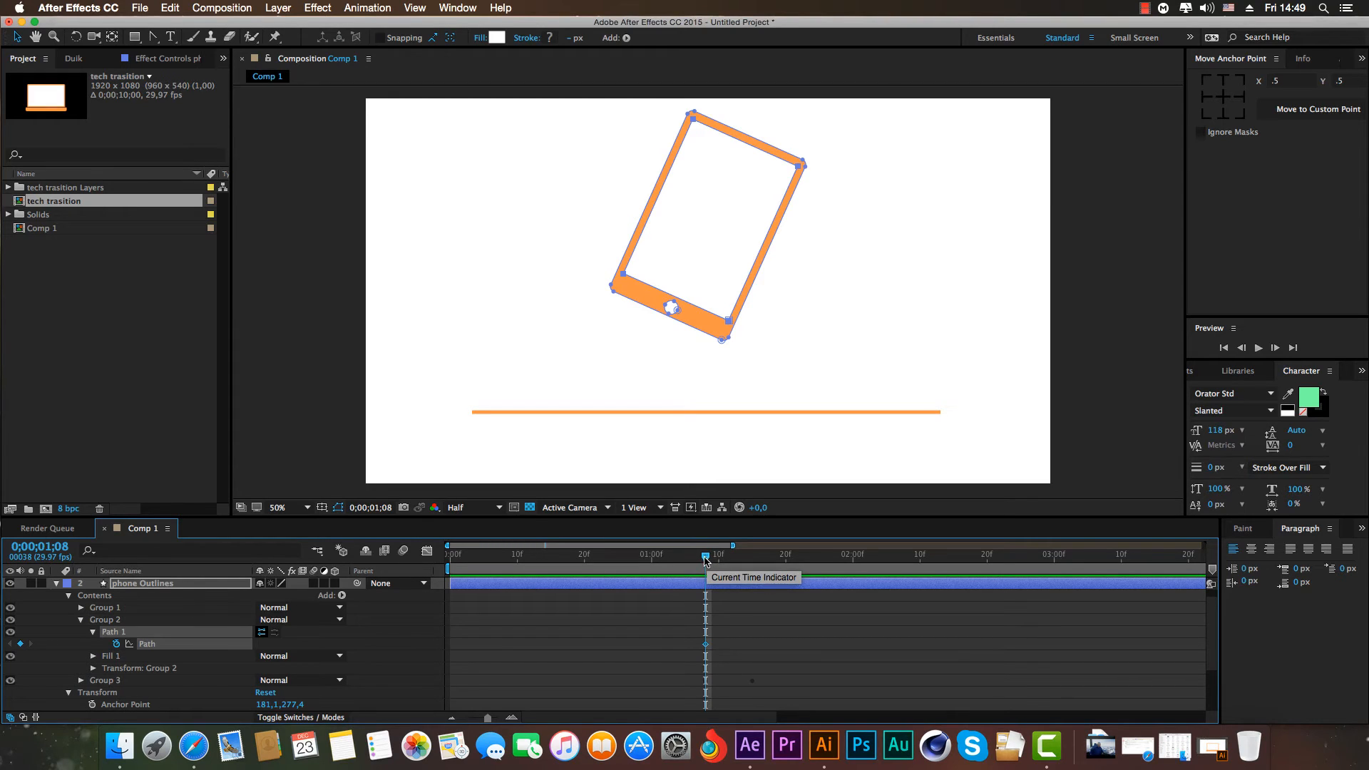
At 0;00;01;15, show the leptop Outlines layer, then keyframe and copy the Group 2 Path 1 path of its inner screen.
{"action": "left_click_drag", "start_coordinate": [708, 563], "coordinate": [752, 583]}
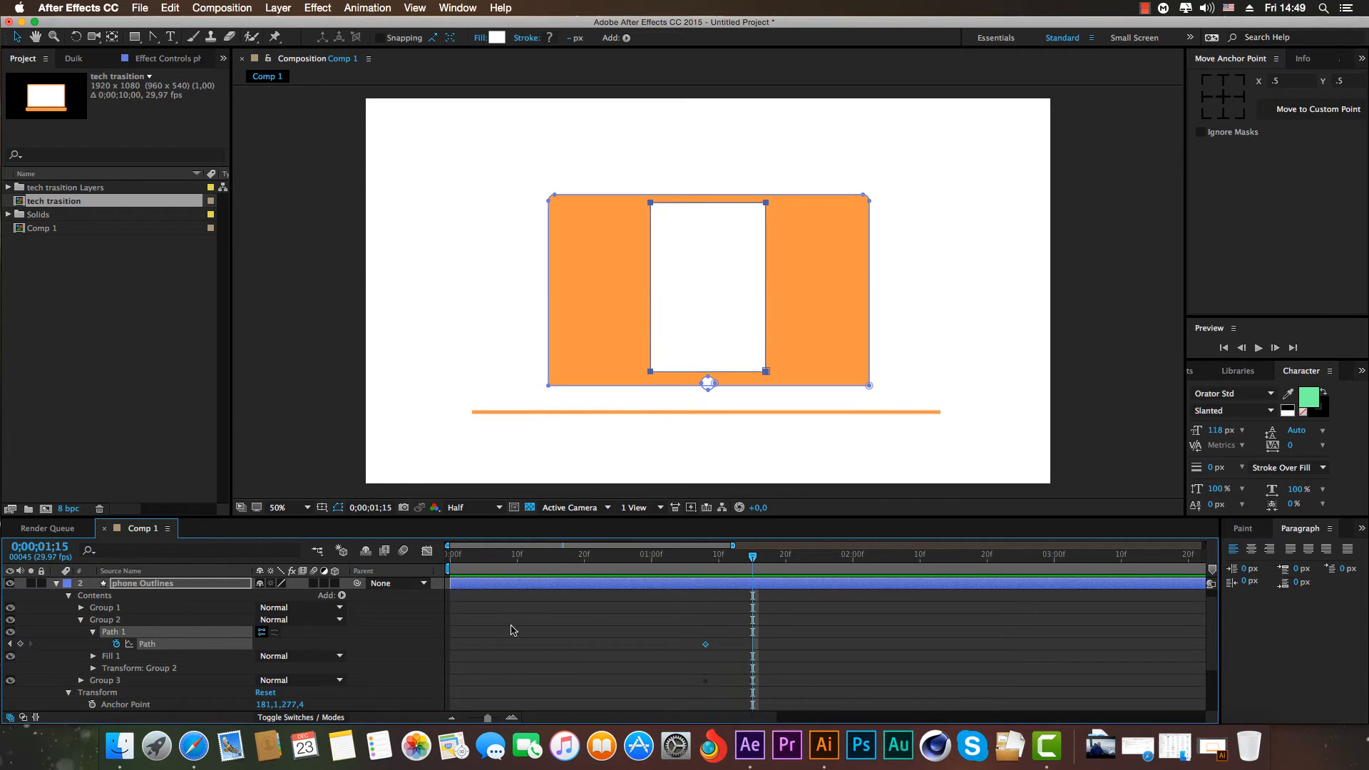
{"action": "left_click", "coordinate": [56, 583]}
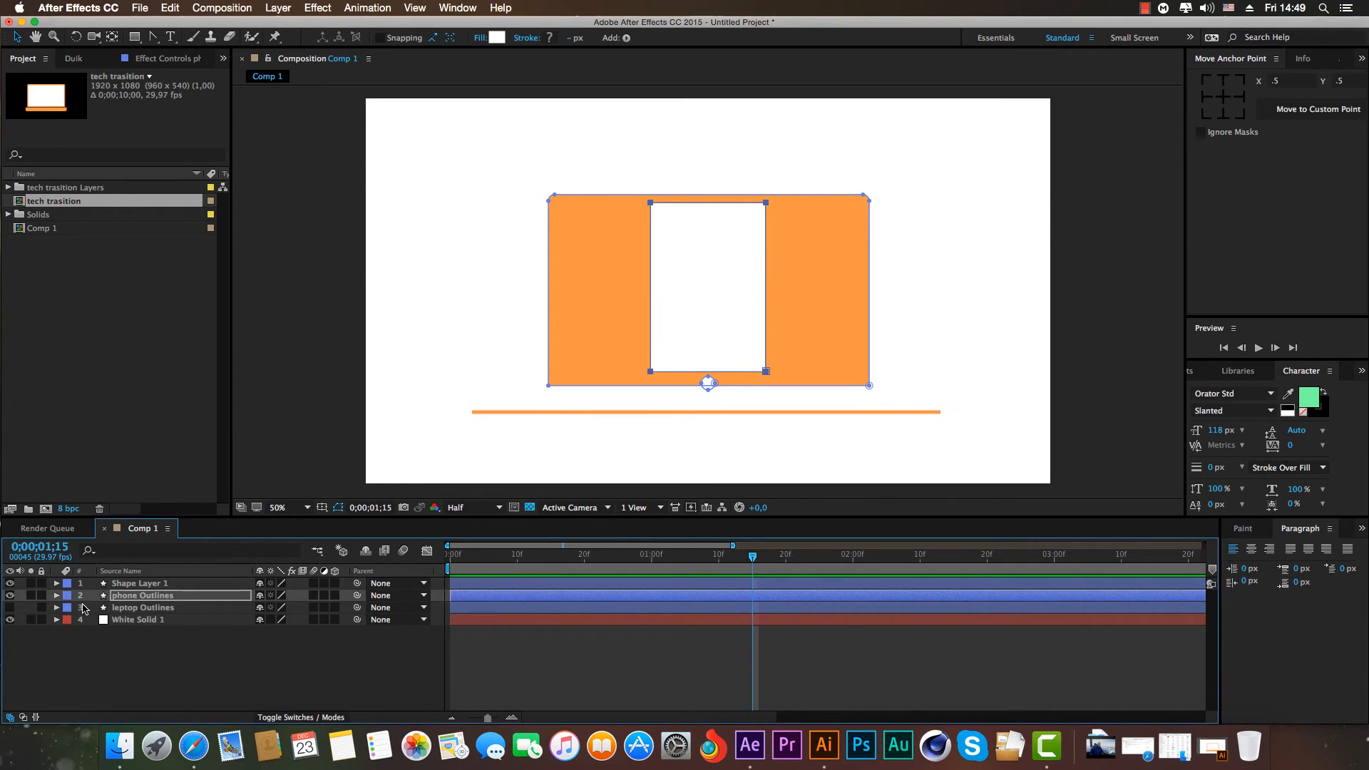
{"action": "left_click", "coordinate": [57, 608]}
{"action": "left_click", "coordinate": [81, 632]}
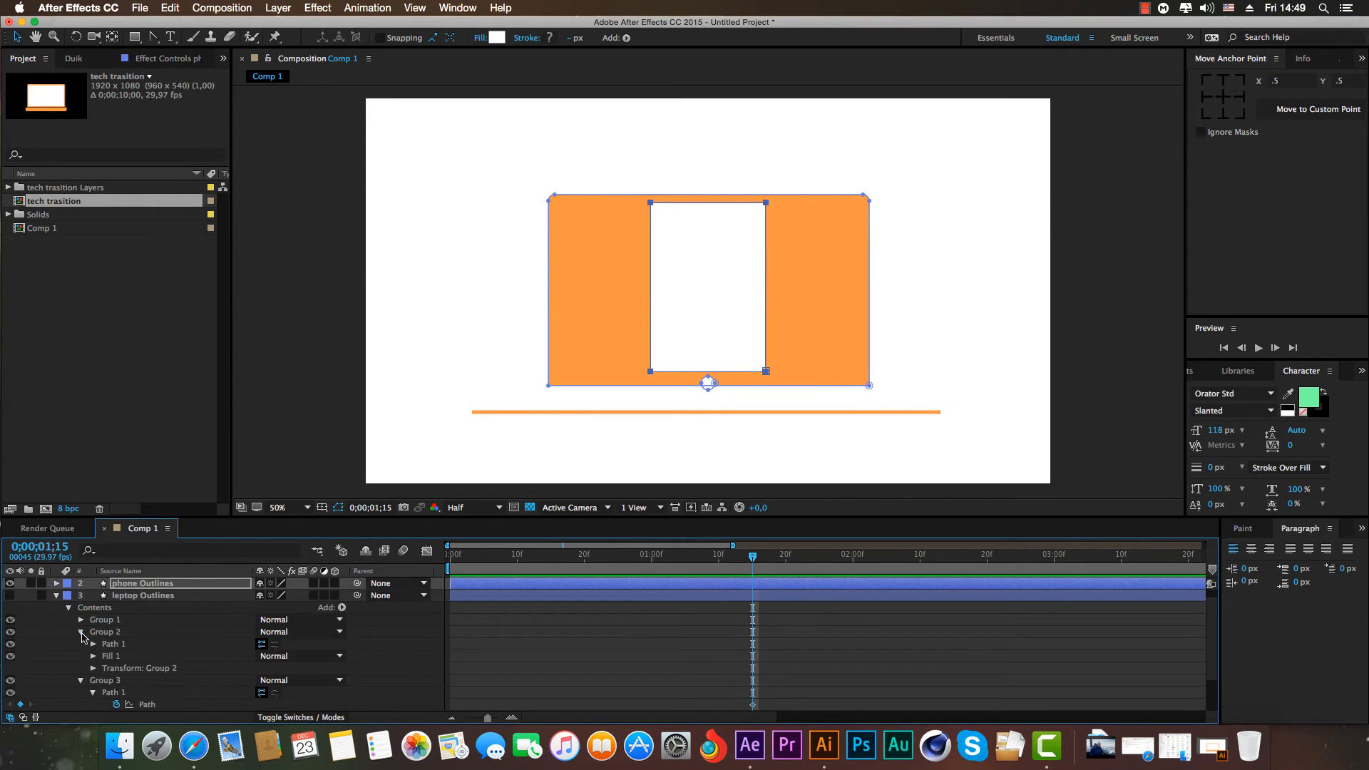
{"action": "left_click", "coordinate": [106, 633]}
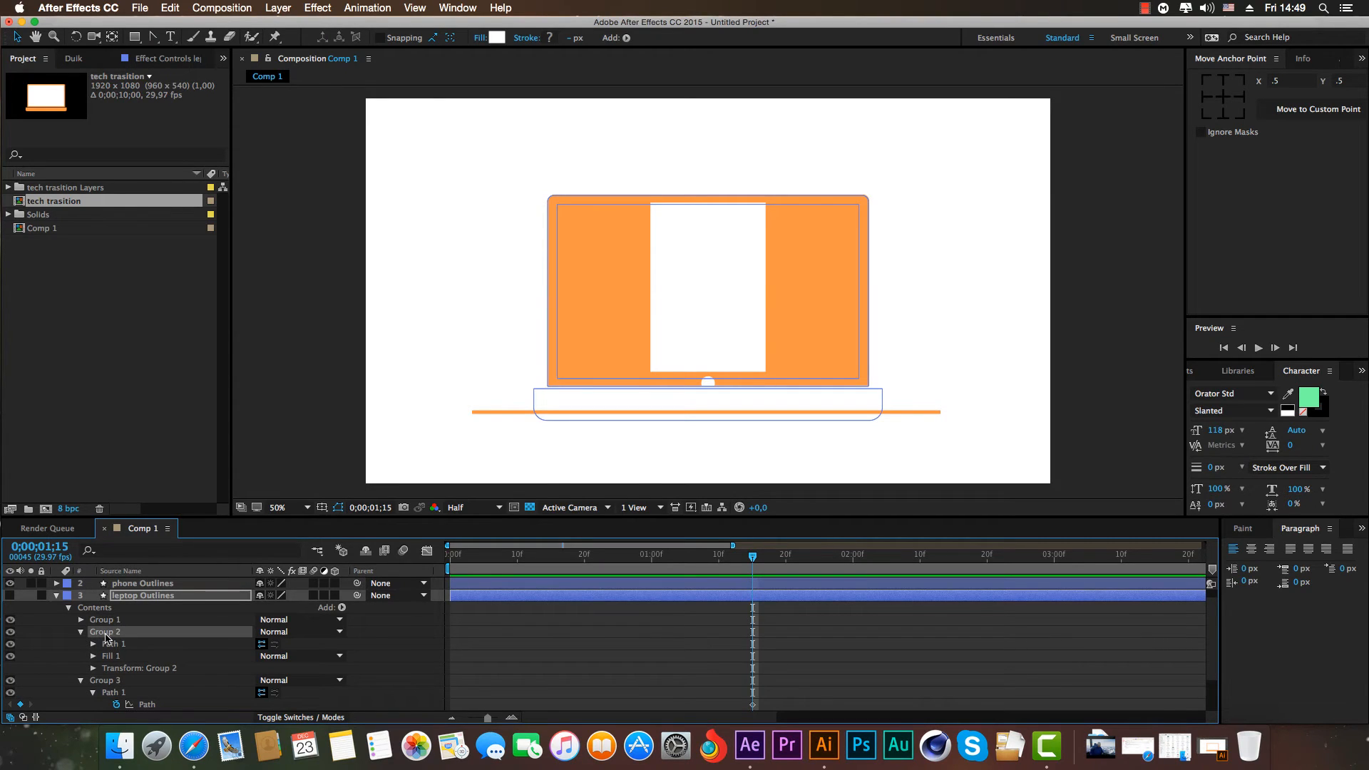
{"action": "left_click", "coordinate": [10, 595]}
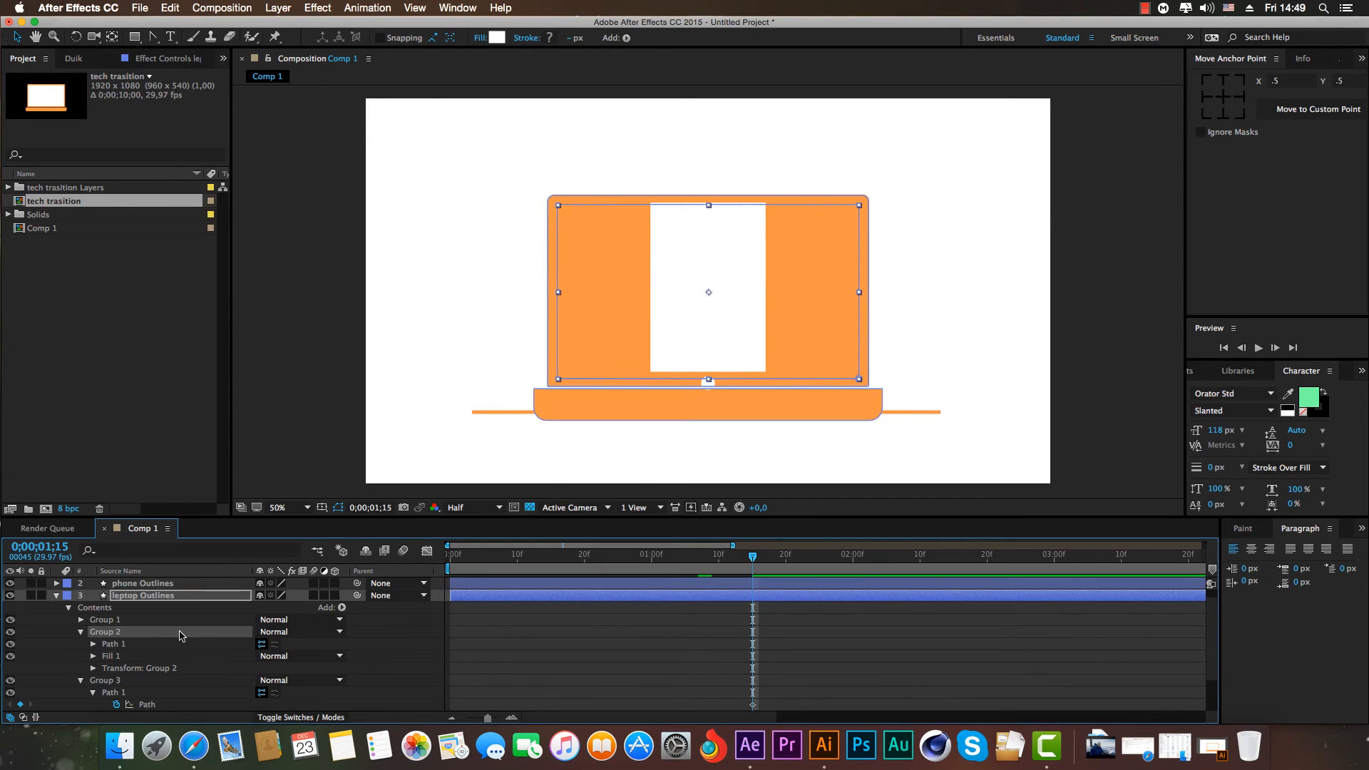
{"action": "left_click", "coordinate": [93, 644]}
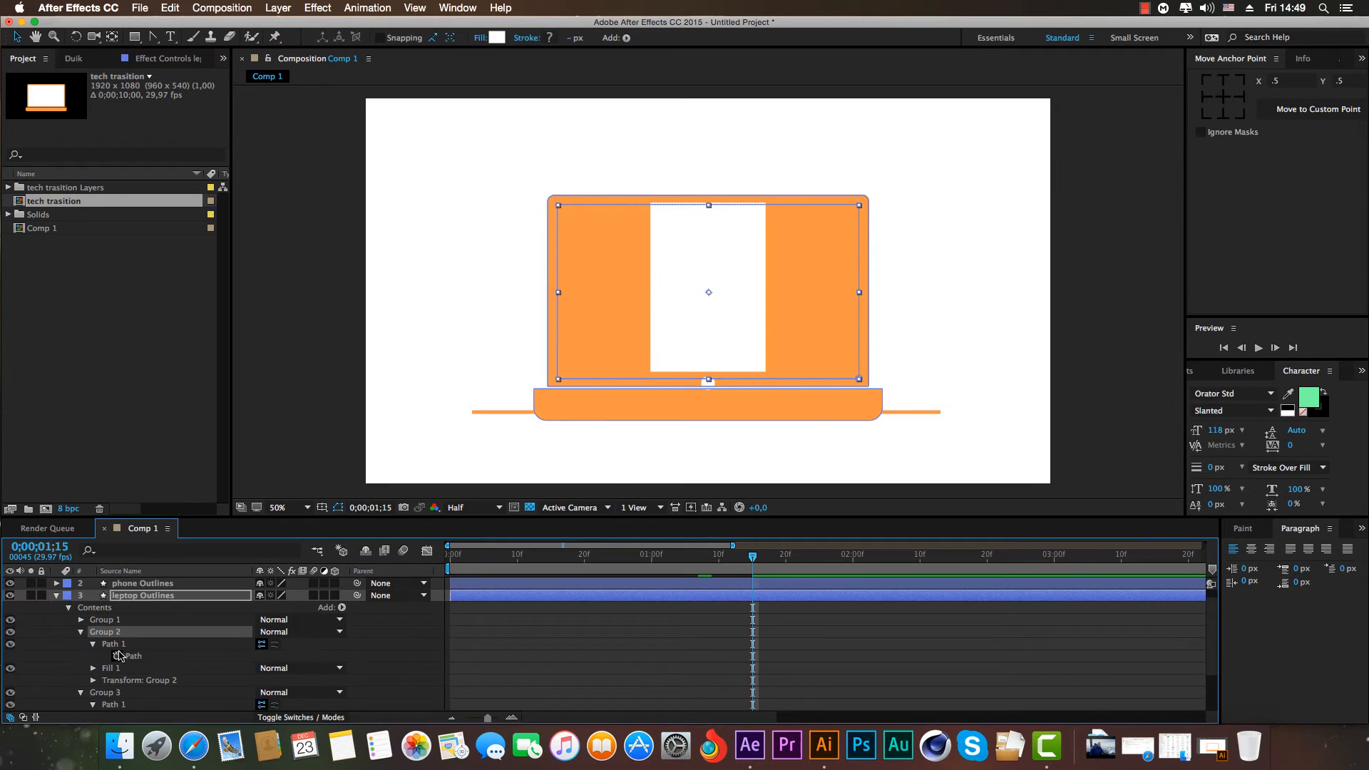
{"action": "left_click", "coordinate": [142, 656]}
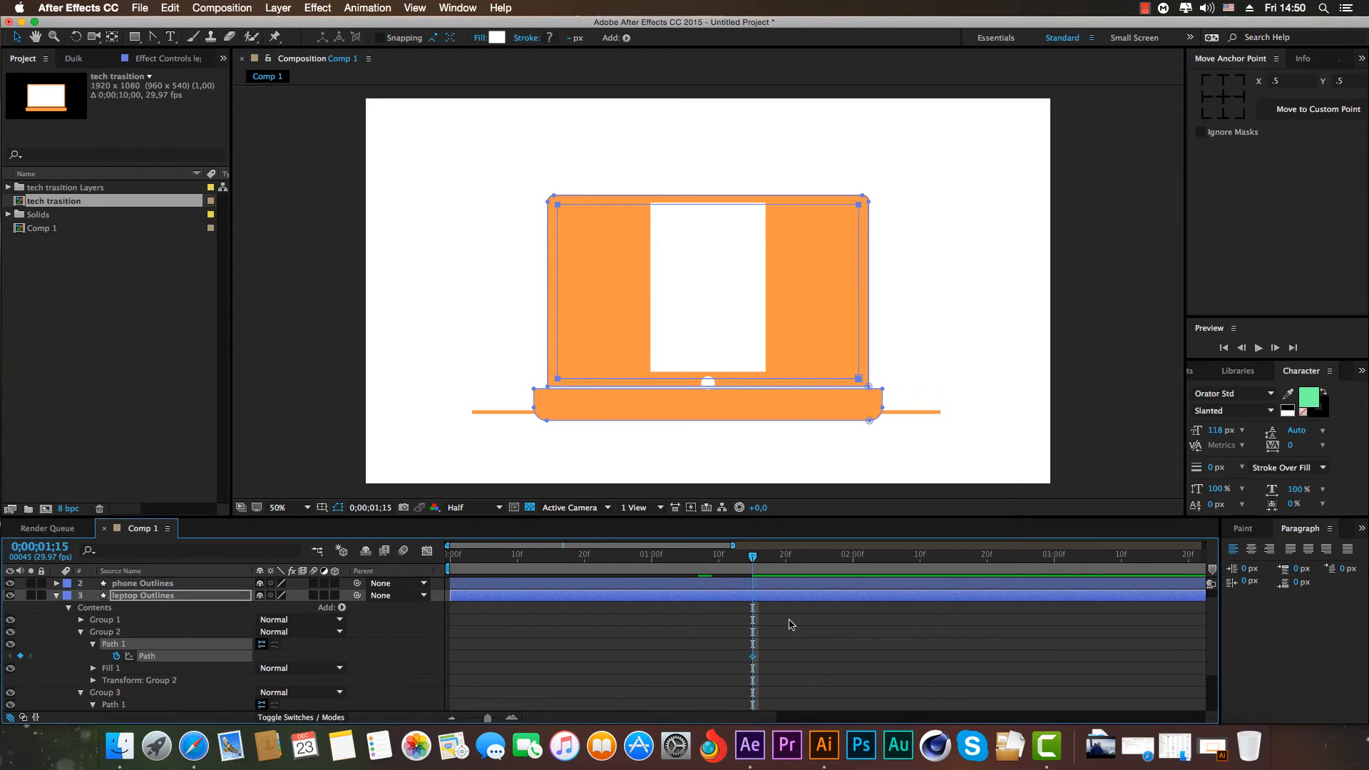
Paste the laptop screen path onto the phone screen's Group 2 Path in phone Outlines at 0;00;01;15.
{"action": "left_click", "coordinate": [57, 596]}
{"action": "left_click", "coordinate": [65, 597]}
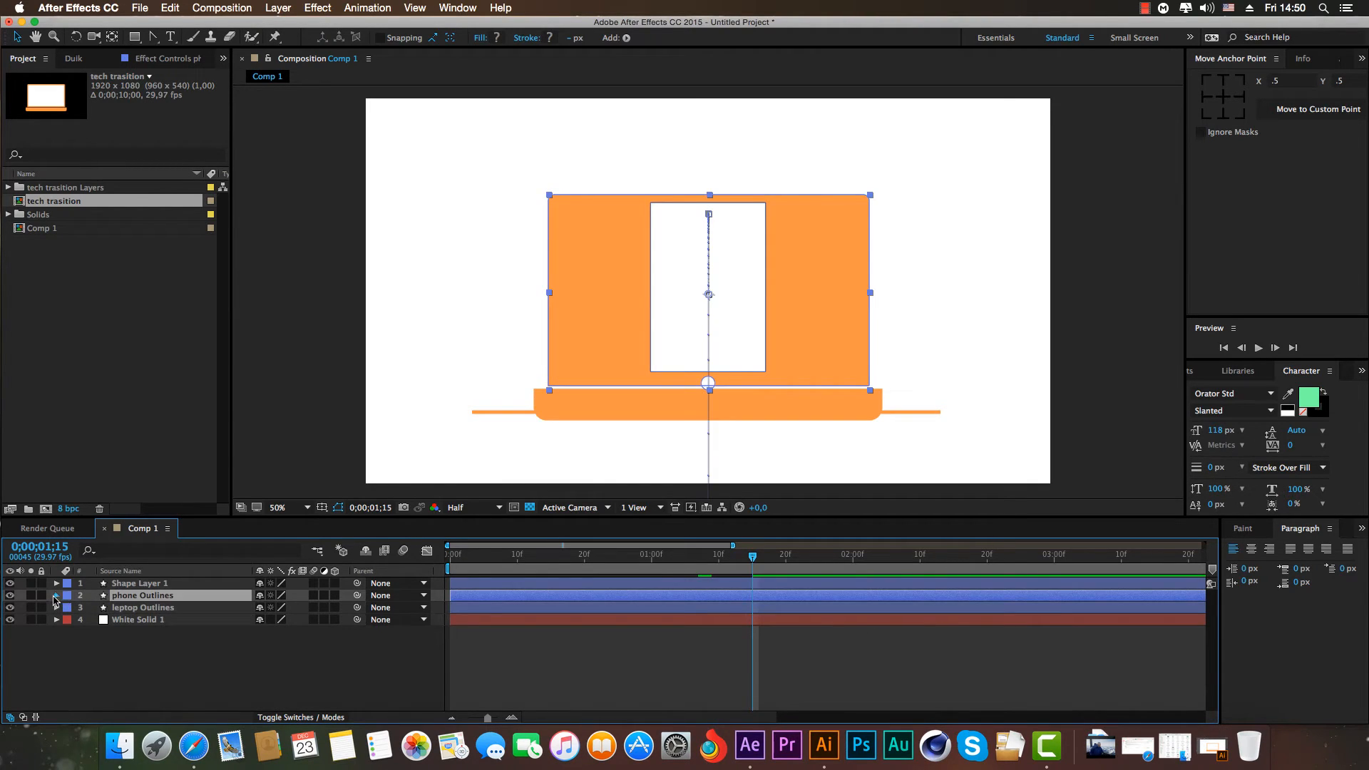
{"action": "left_click", "coordinate": [56, 596]}
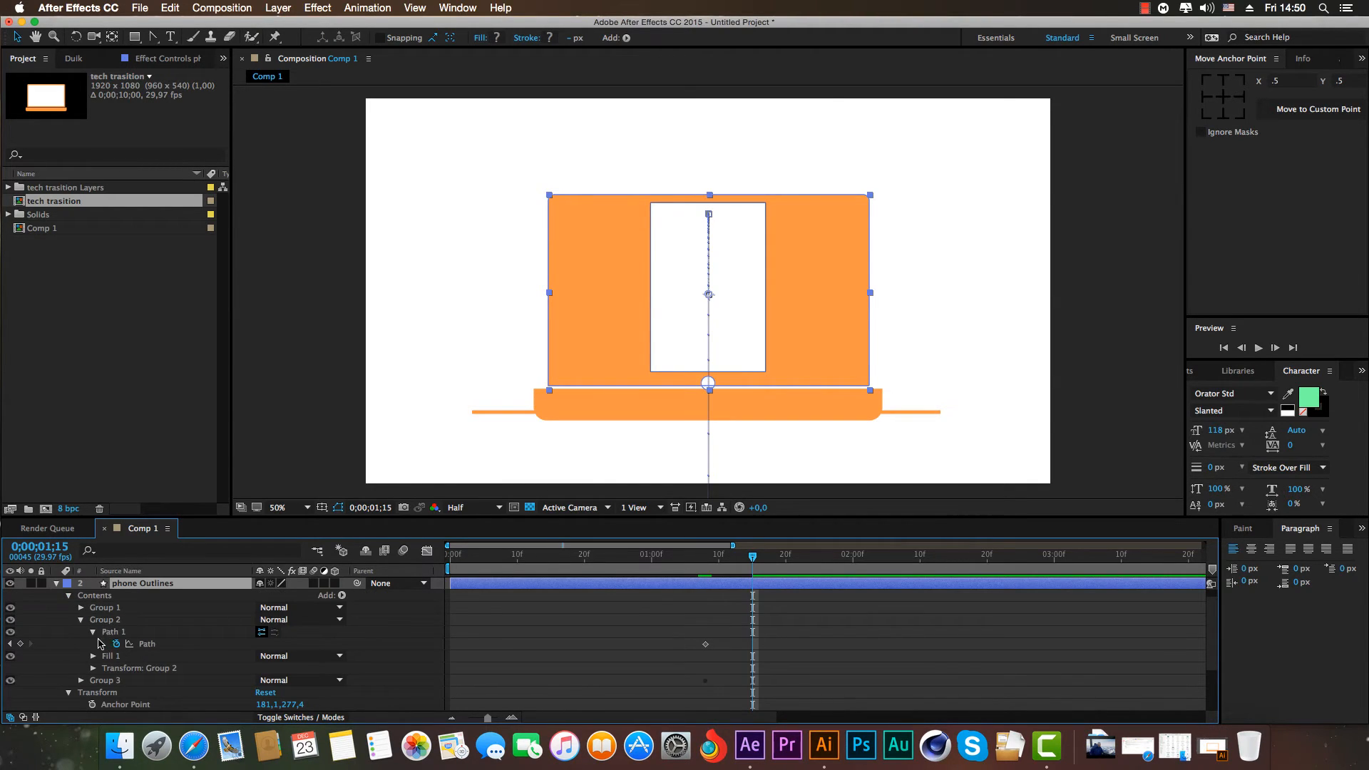
{"action": "left_click", "coordinate": [146, 644]}
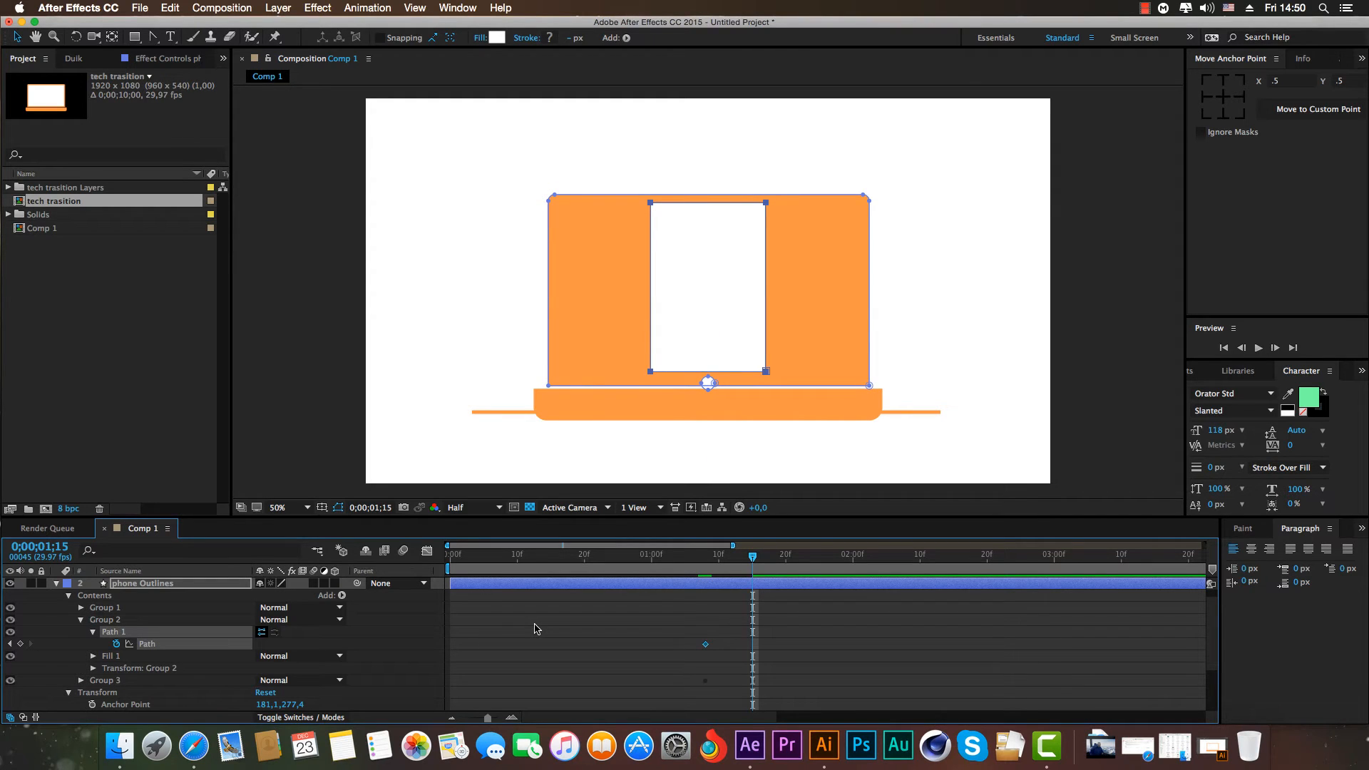
{"action": "key", "text": "super+v"}
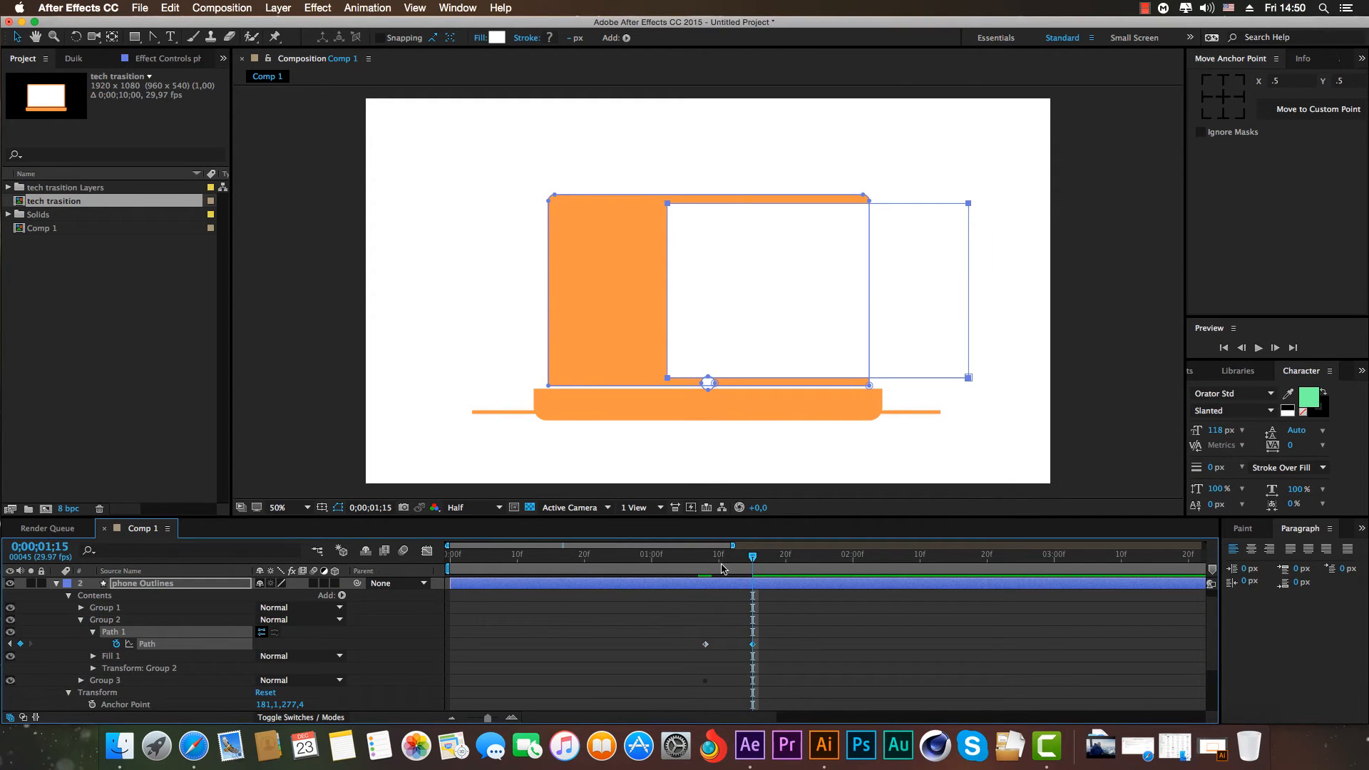
Move the pasted screen path to line up inside the laptop's outer frame with an even border.
{"action": "left_click_drag", "start_coordinate": [752, 560], "coordinate": [752, 593]}
{"action": "left_click_drag", "start_coordinate": [968, 377], "coordinate": [863, 381]}
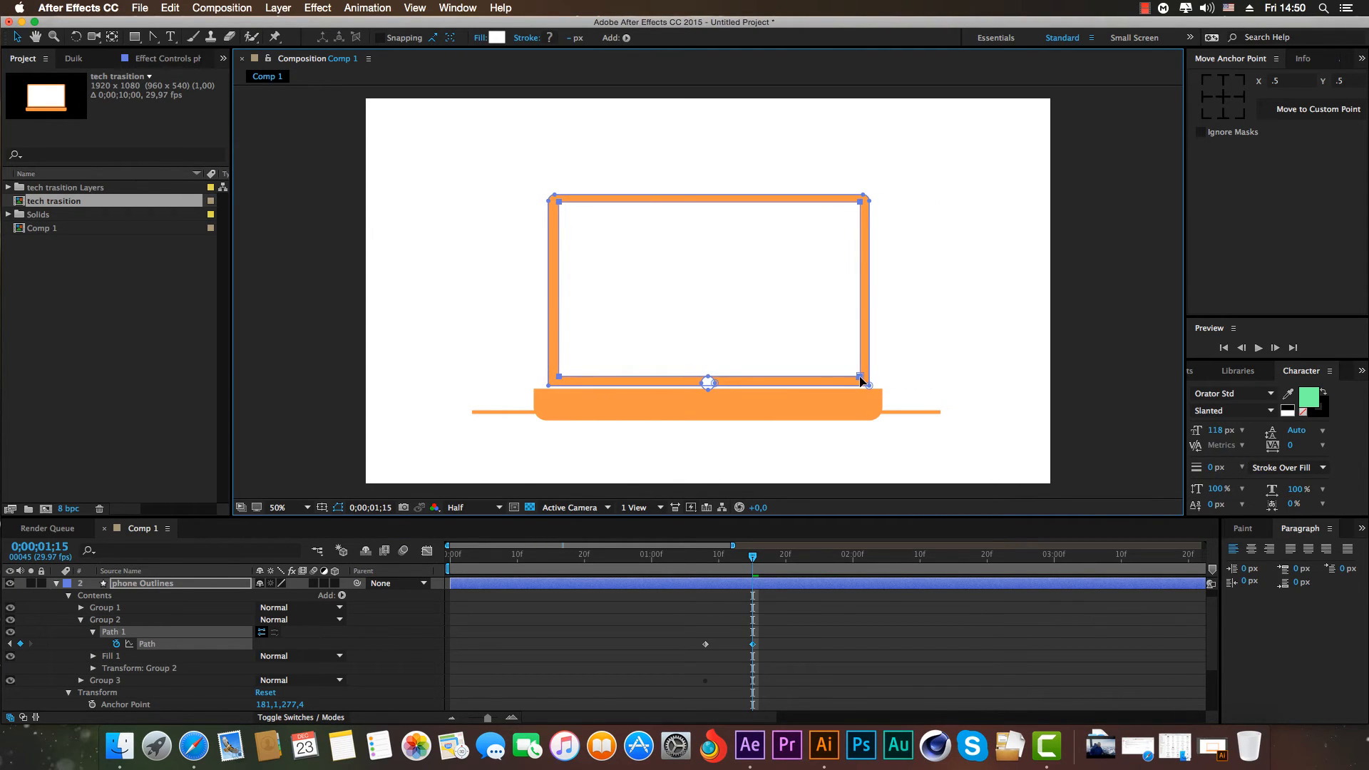
{"action": "left_click_drag", "start_coordinate": [860, 380], "coordinate": [859, 381]}
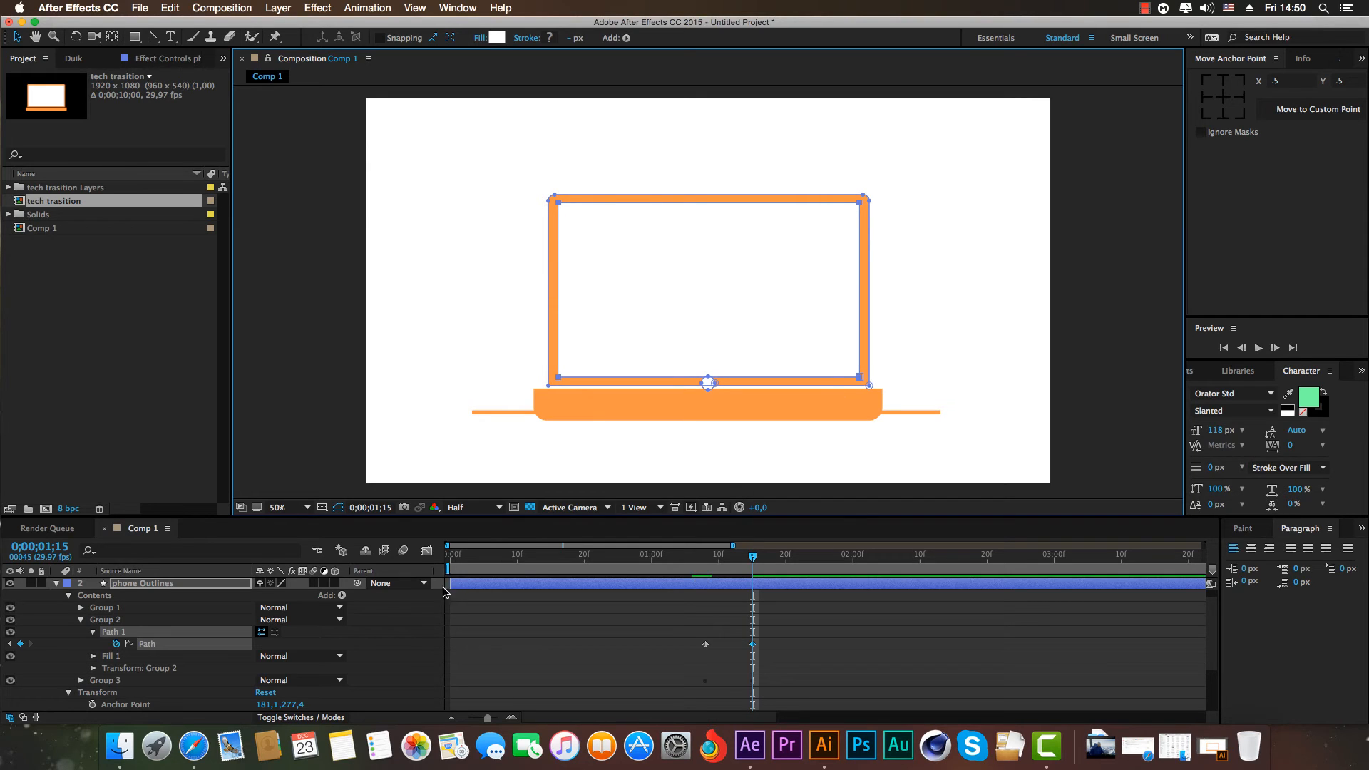
Scrub from 0;00;01;15 back to 0;00;01;06 and on to 0;00;01;09 to check the screen morph, collapsing the phone Outlines layer.
{"action": "left_click", "coordinate": [405, 631]}
{"action": "left_click_drag", "start_coordinate": [751, 557], "coordinate": [690, 563]}
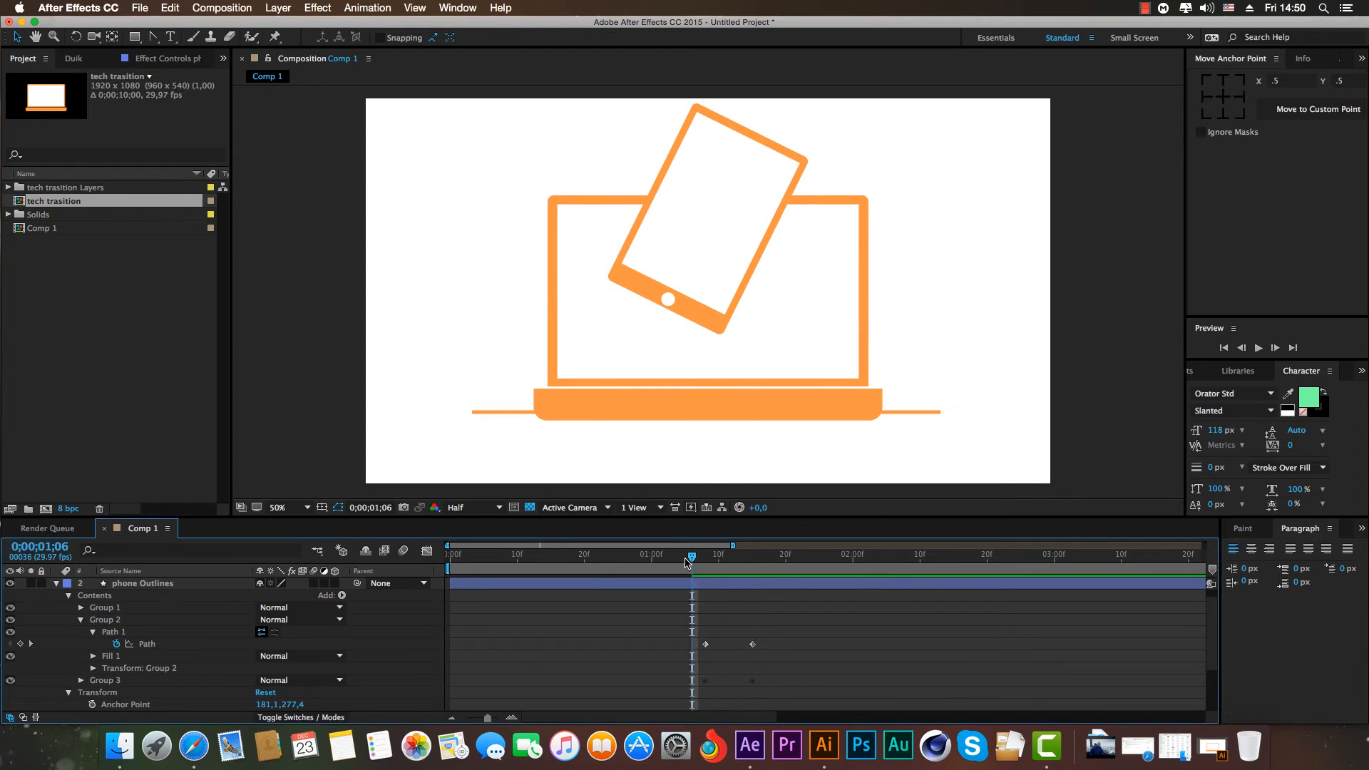
{"action": "left_click", "coordinate": [57, 584]}
{"action": "left_click_drag", "start_coordinate": [691, 556], "coordinate": [714, 581]}
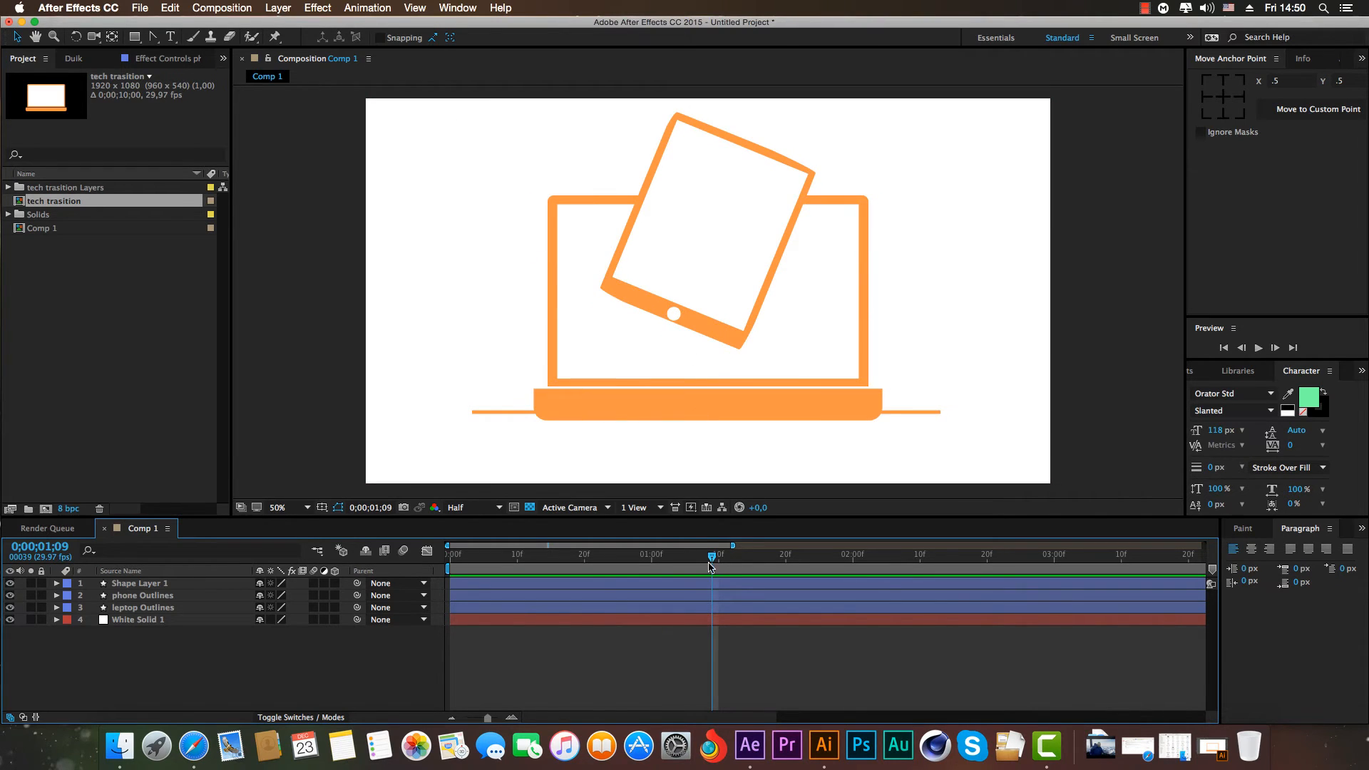
Set a 100% Opacity keyframe on the home button's Transform: Group 1 in phone Outlines at 0;00;01;11.
{"action": "mouse_move", "coordinate": [712, 567]}
{"action": "left_mouse_down"}
{"action": "mouse_move", "coordinate": [827, 569]}
{"action": "mouse_move", "coordinate": [725, 569]}
{"action": "left_mouse_up"}
{"action": "left_click", "coordinate": [140, 582]}
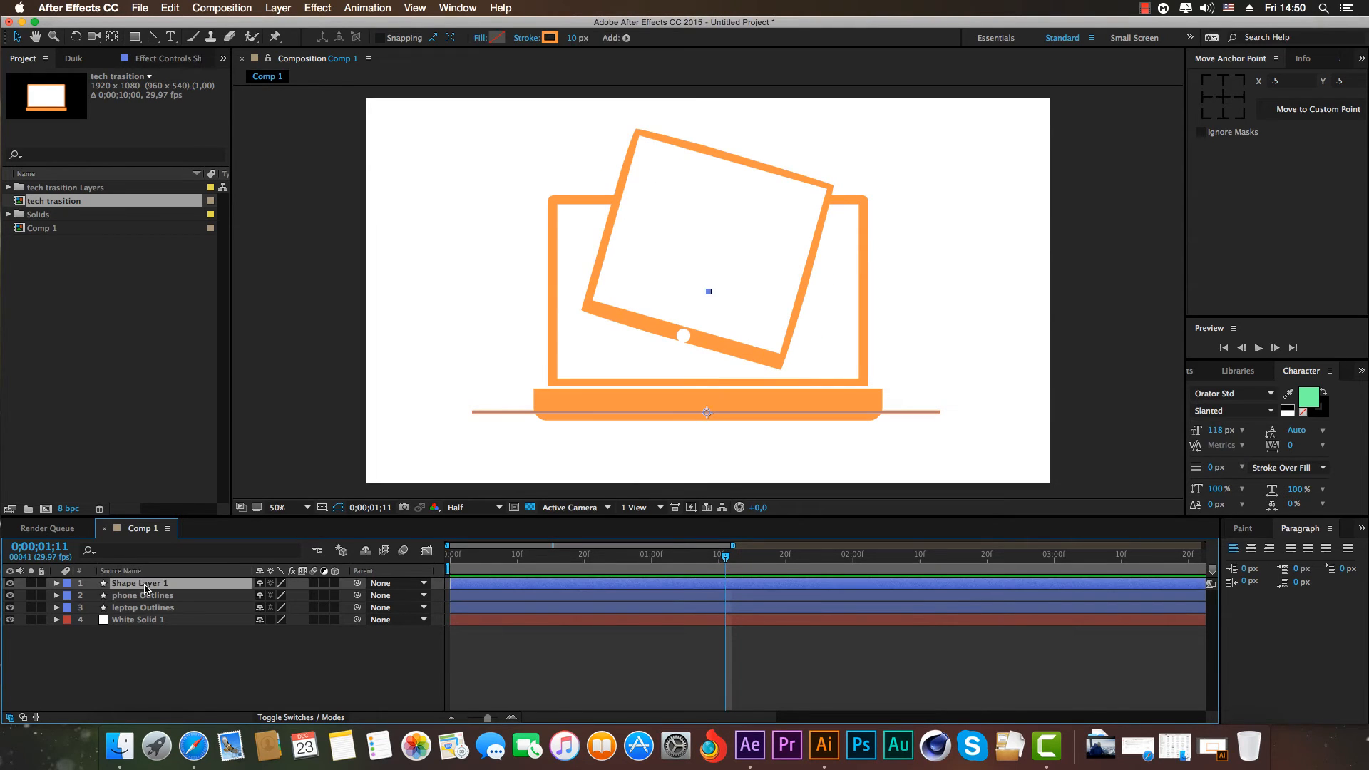
{"action": "left_click", "coordinate": [154, 592]}
{"action": "key", "text": "u"}
{"action": "key", "text": "u"}
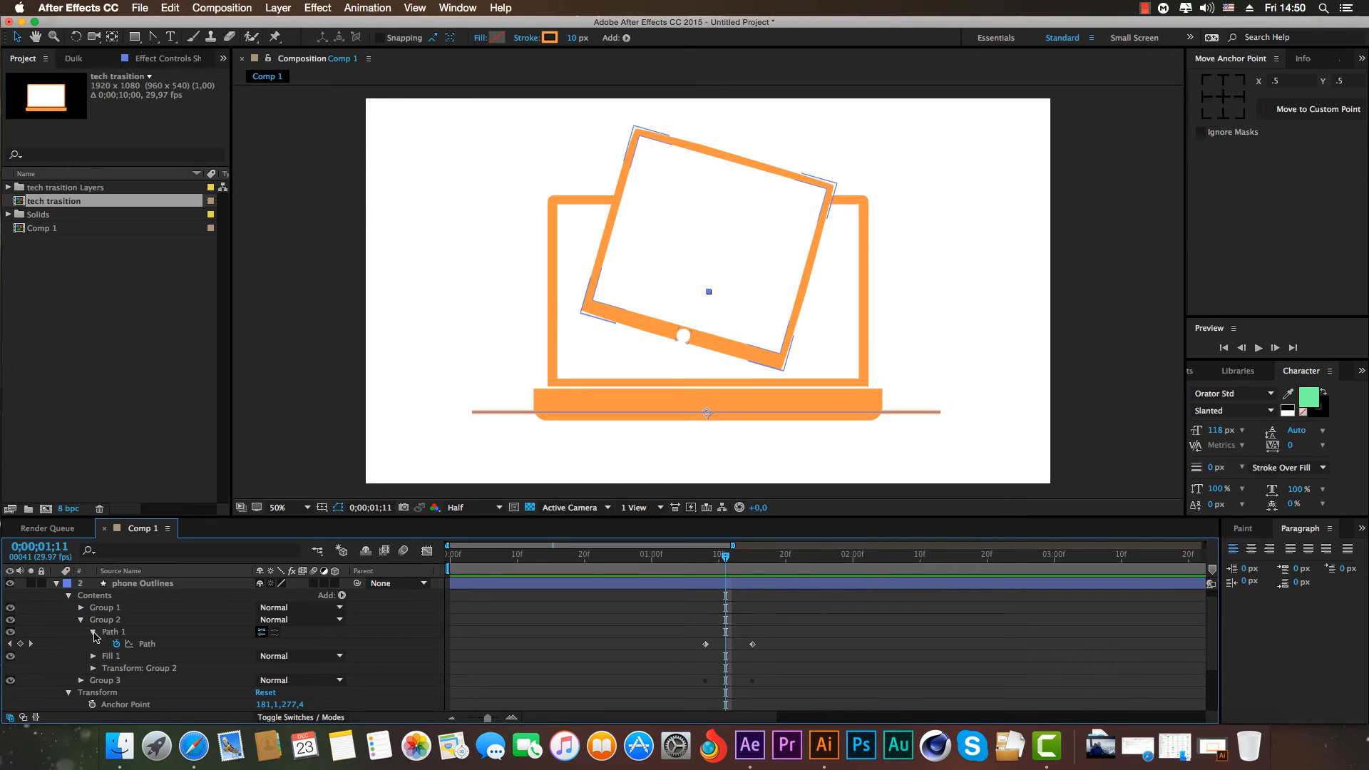
{"action": "left_click", "coordinate": [81, 620]}
{"action": "left_click", "coordinate": [97, 611]}
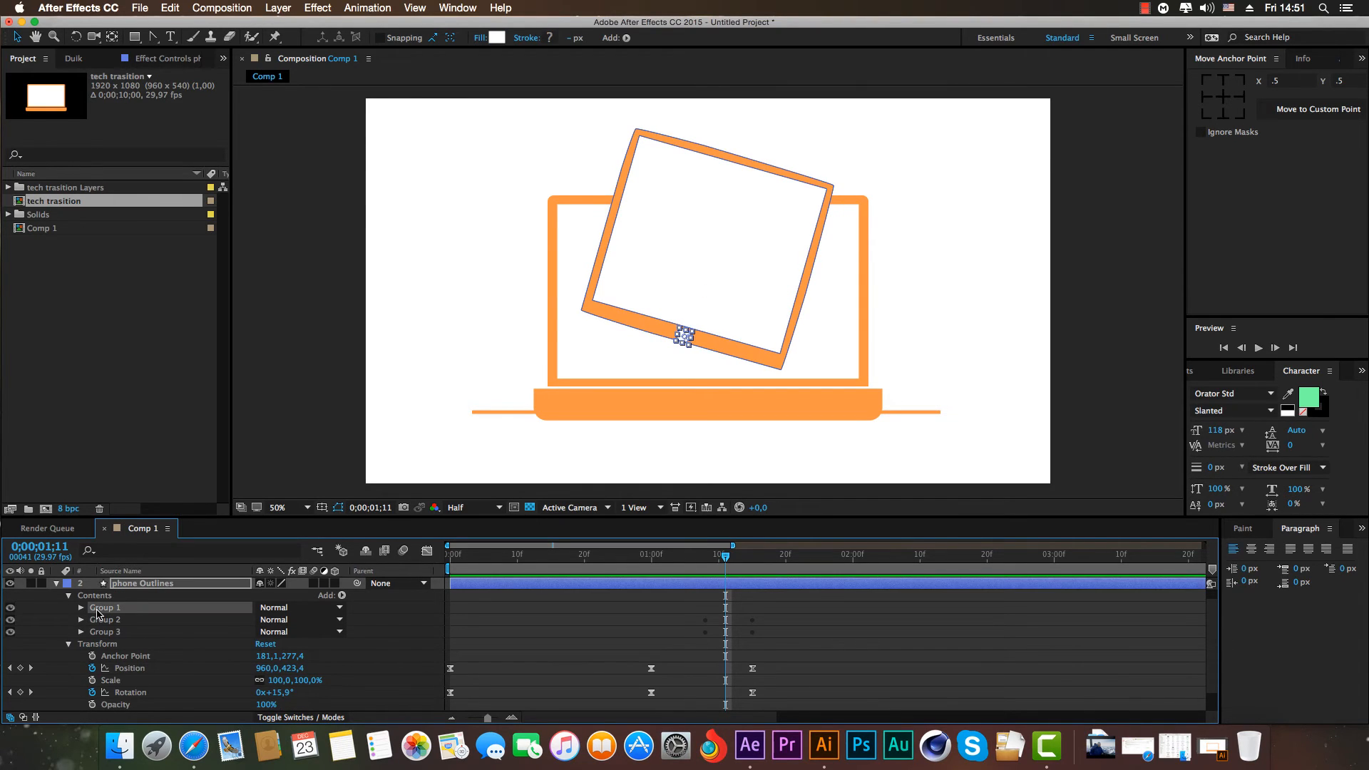
{"action": "left_click", "coordinate": [82, 608]}
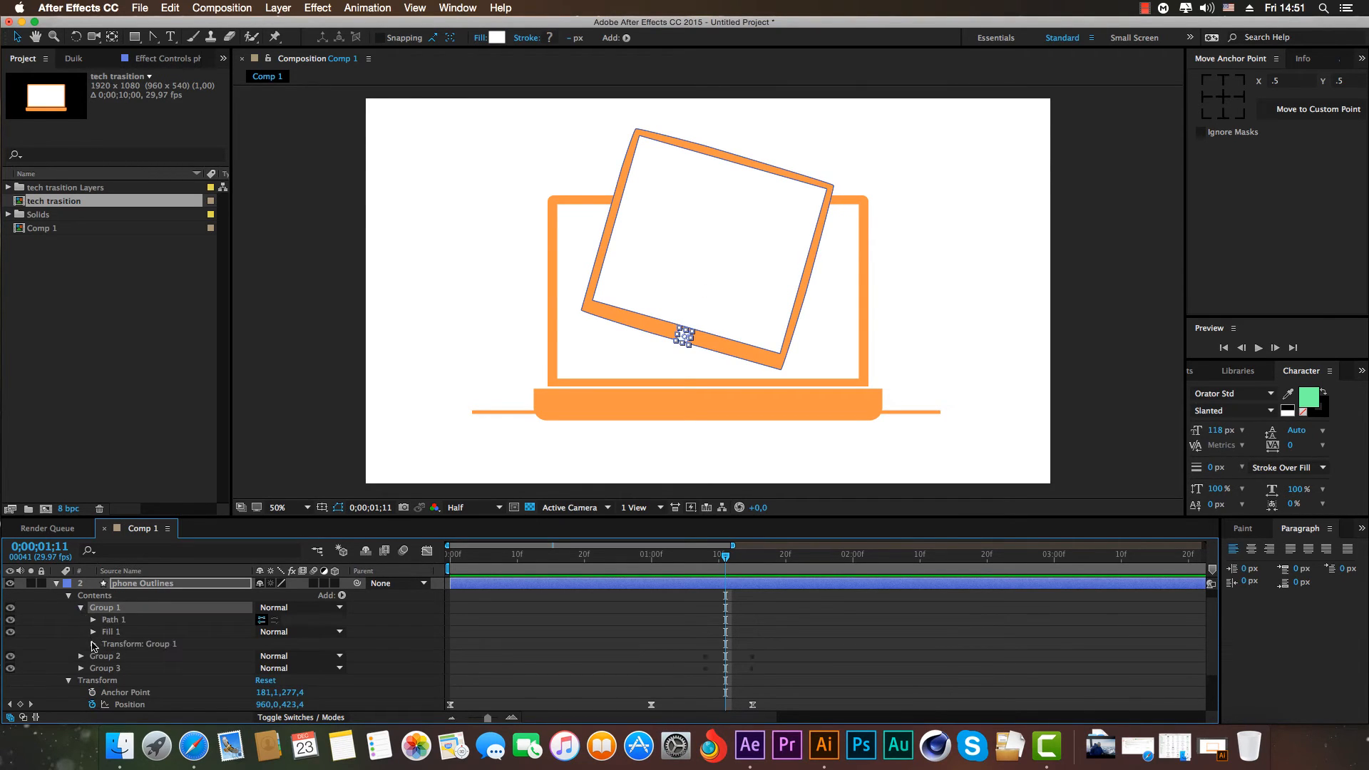
{"action": "left_click", "coordinate": [93, 643]}
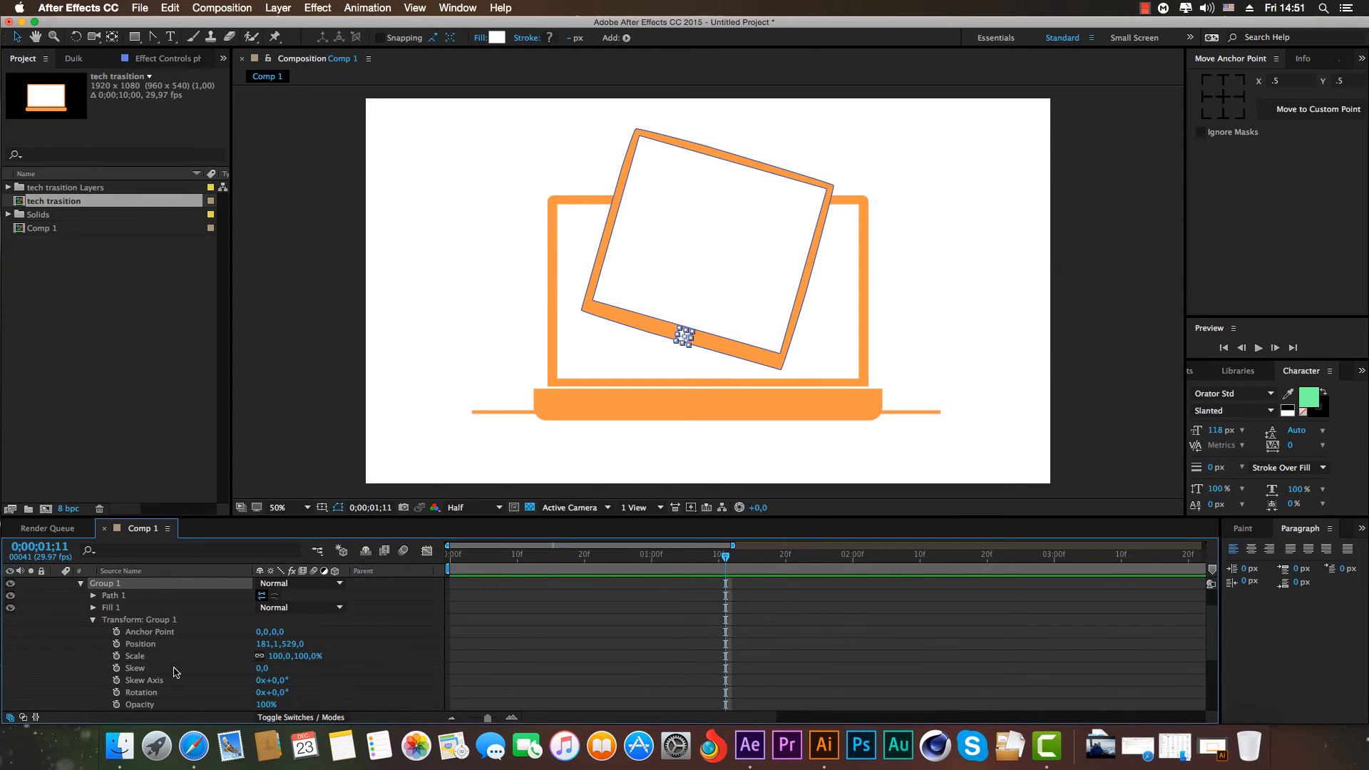
{"action": "scroll", "coordinate": [184, 699], "scroll_direction": "down", "scroll_amount": 1}
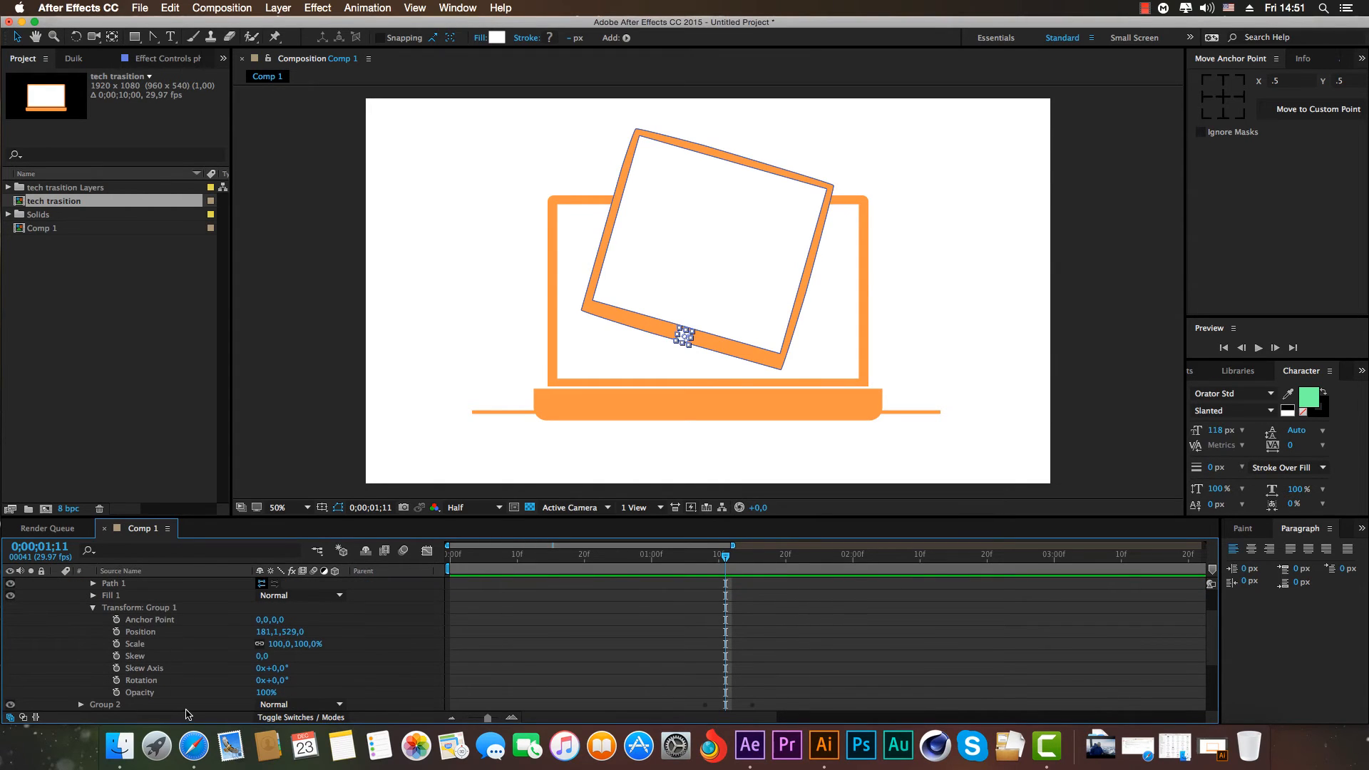
{"action": "left_click", "coordinate": [116, 692]}
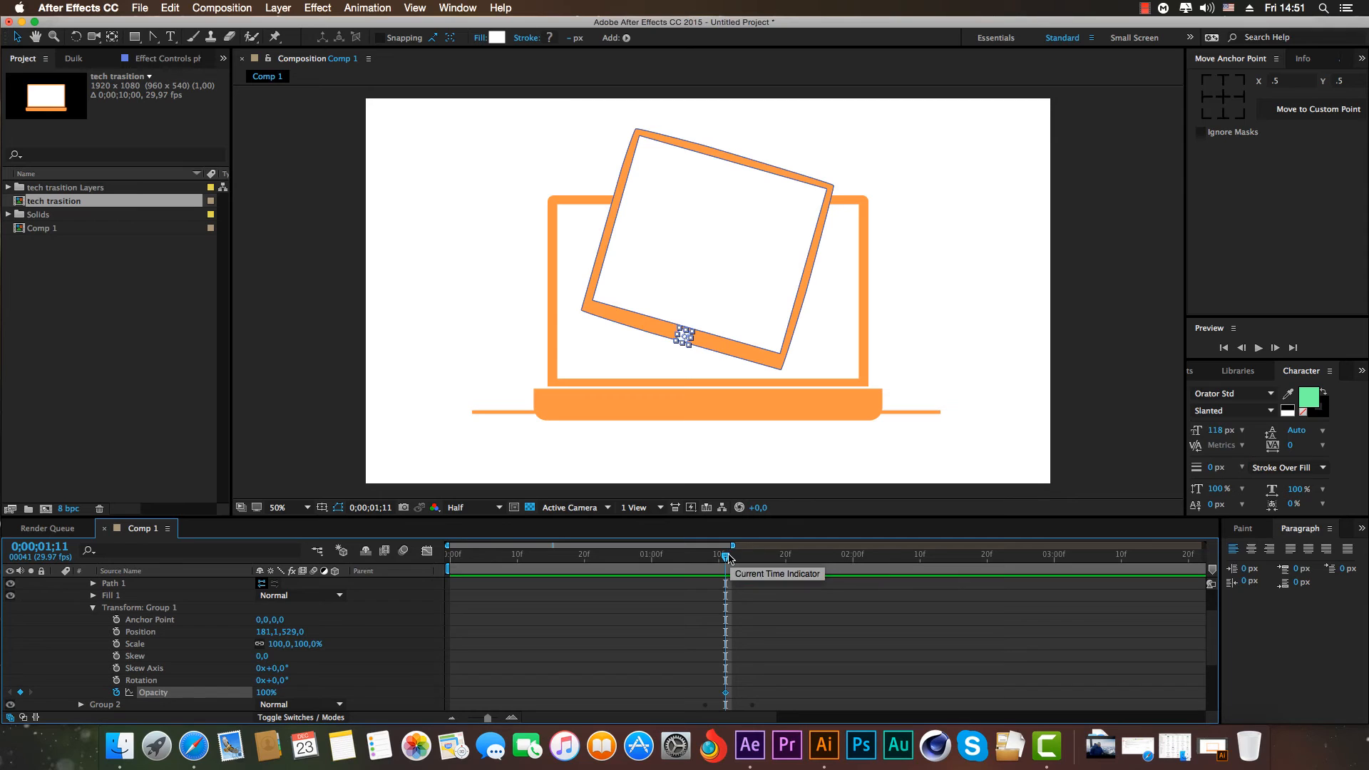
Set the home button's Group 1 Opacity to 0% at 0;00;01;15.
{"action": "left_click_drag", "start_coordinate": [725, 554], "coordinate": [752, 555]}
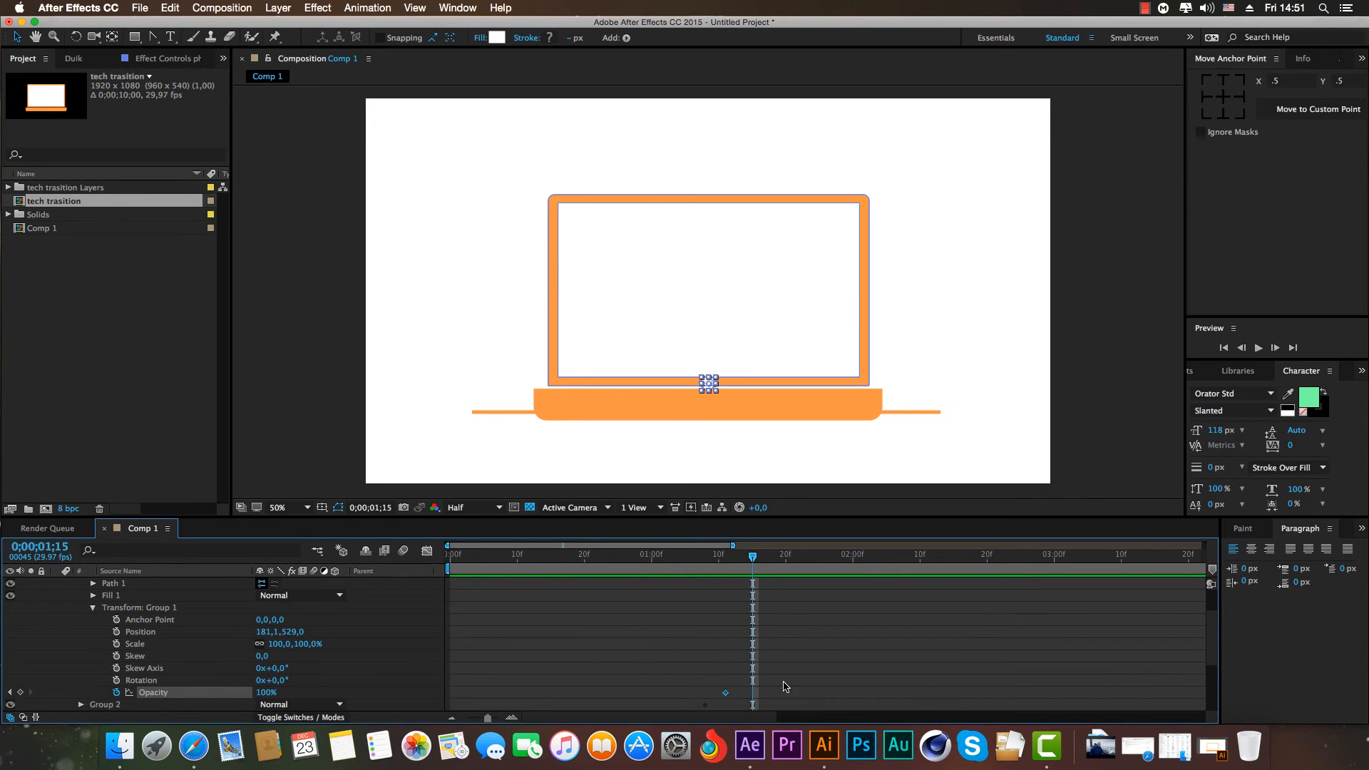
{"action": "left_click_drag", "start_coordinate": [274, 692], "coordinate": [220, 693]}
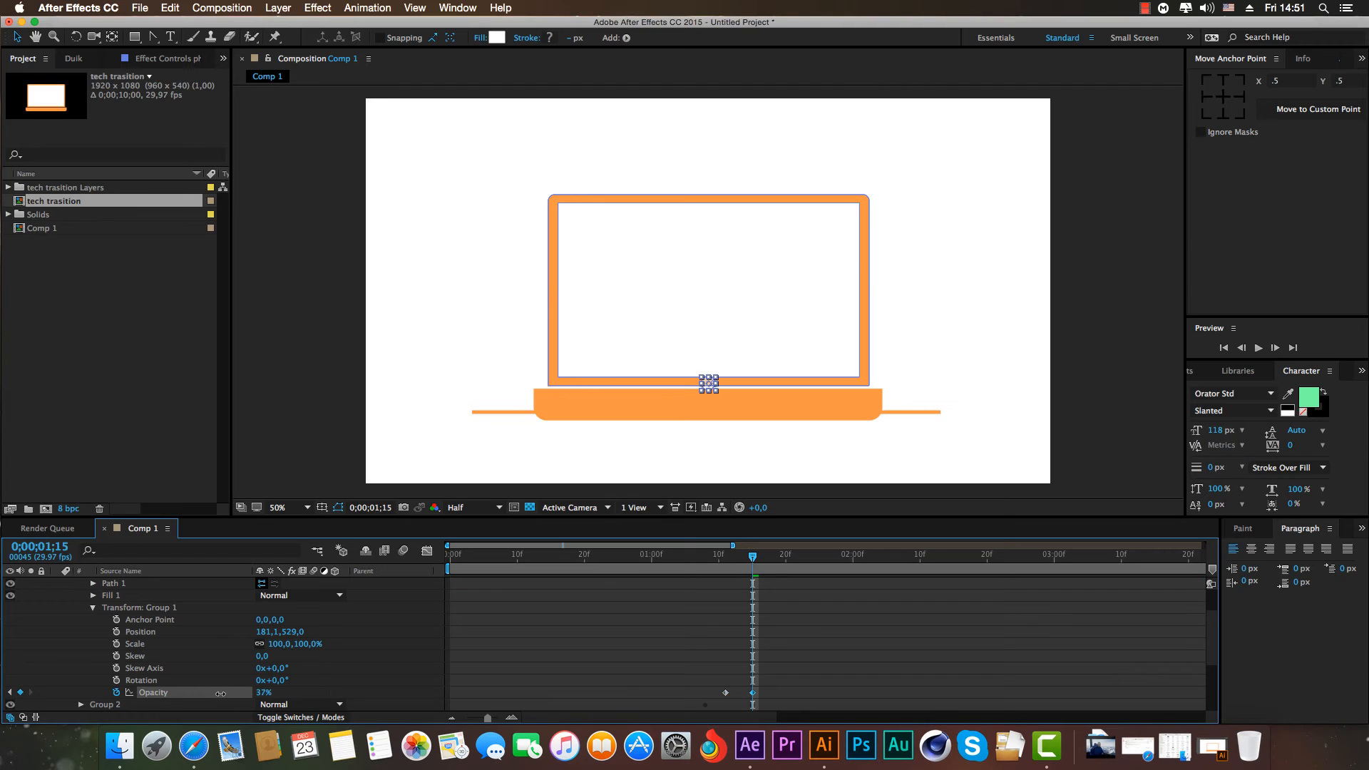
{"action": "left_click", "coordinate": [259, 695]}
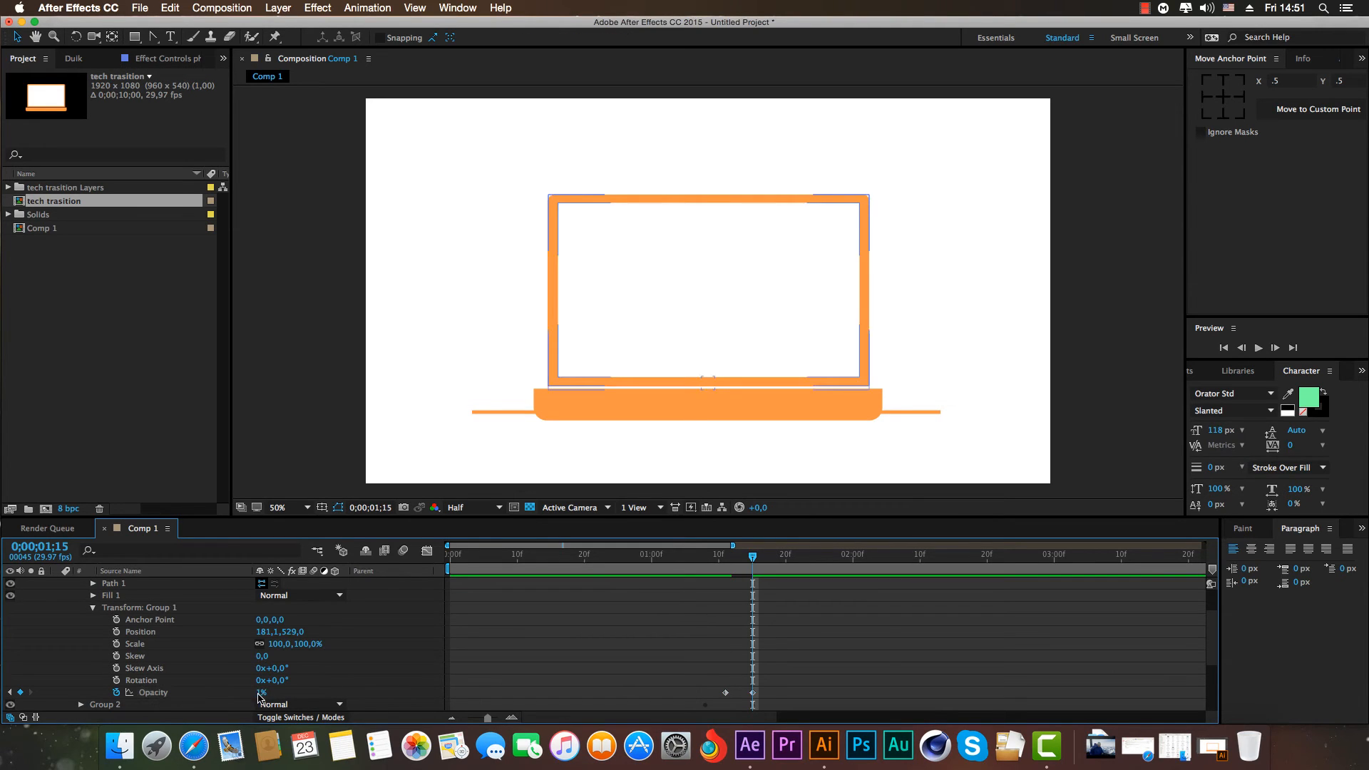
{"action": "left_click_drag", "start_coordinate": [260, 696], "coordinate": [247, 696]}
{"action": "left_click", "coordinate": [570, 641]}
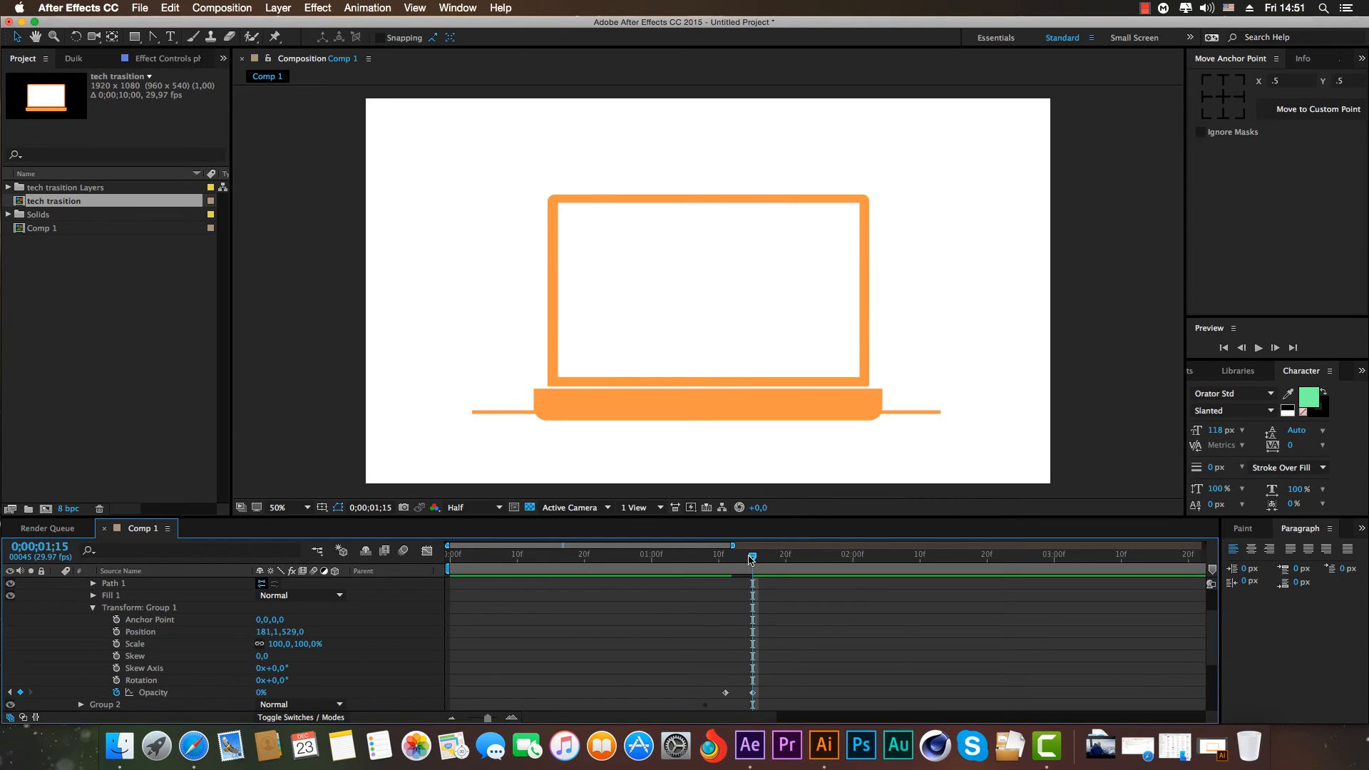
Play the morph from 0;00;01;09 to check the home button's fade, returning to 0;00;01;11.
{"action": "left_click_drag", "start_coordinate": [751, 558], "coordinate": [712, 563]}
{"action": "key", "text": "space"}
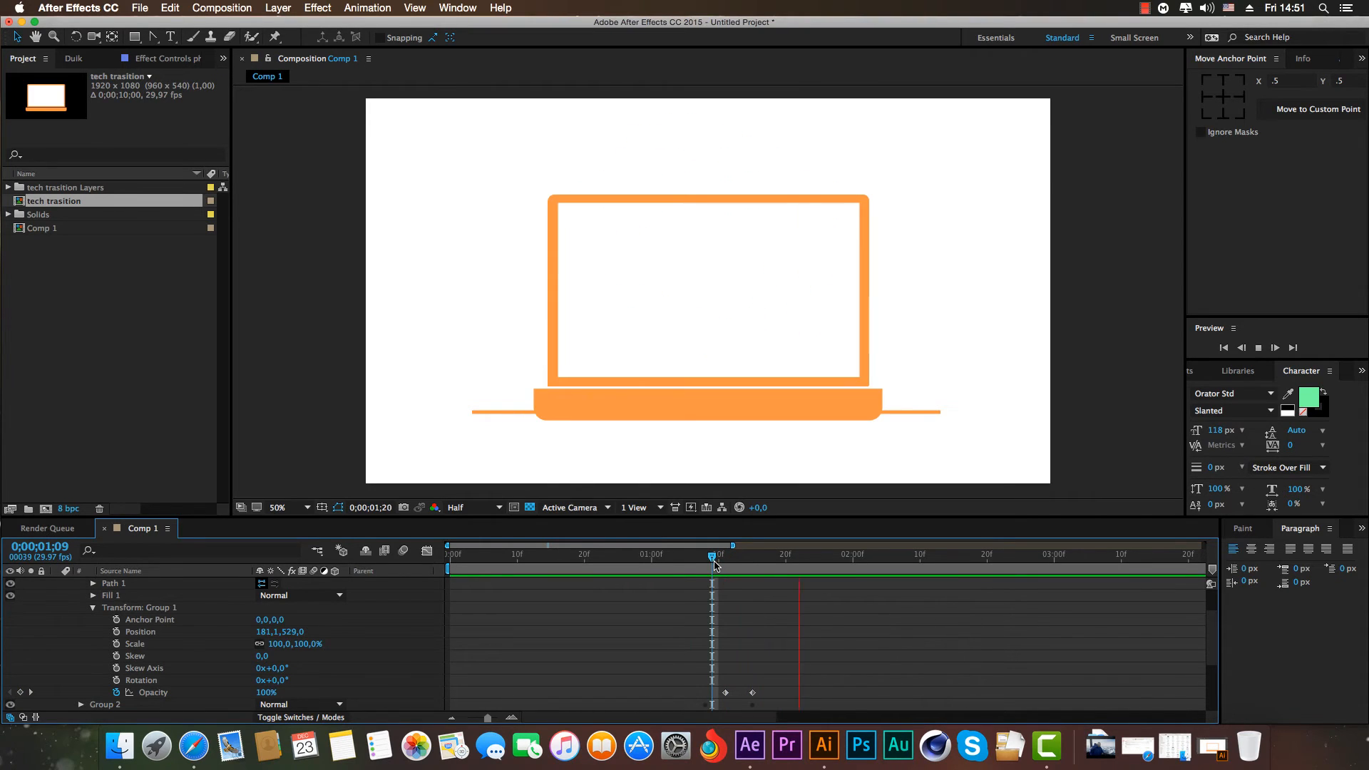
{"action": "key", "text": "space"}
{"action": "left_click_drag", "start_coordinate": [845, 563], "coordinate": [725, 583]}
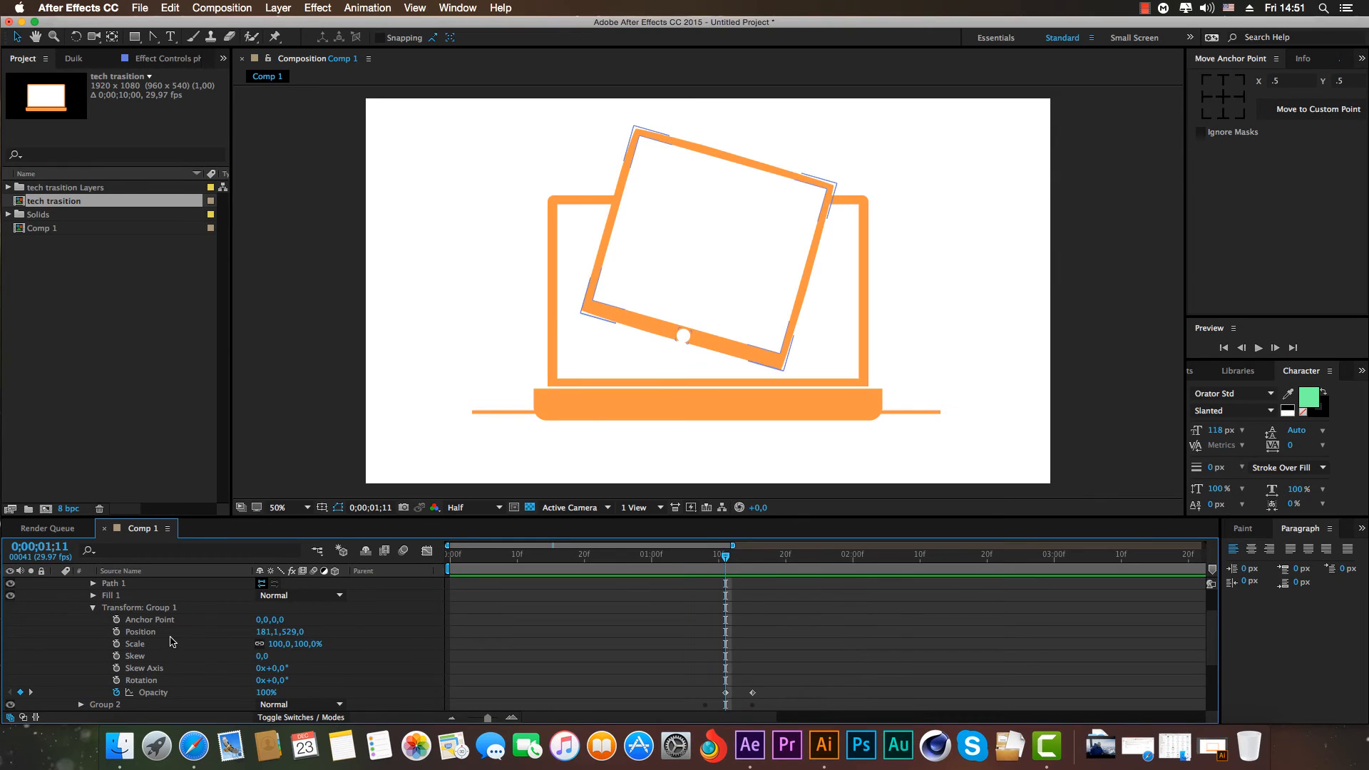
Reveal the keyframed properties of phone Outlines and apply Easy Ease to its Group 1 Opacity and two Path animations.
{"action": "scroll", "coordinate": [168, 637], "scroll_direction": "up", "scroll_amount": 1}
{"action": "left_click", "coordinate": [92, 622]}
{"action": "scroll", "coordinate": [82, 625], "scroll_direction": "up", "scroll_amount": 3}
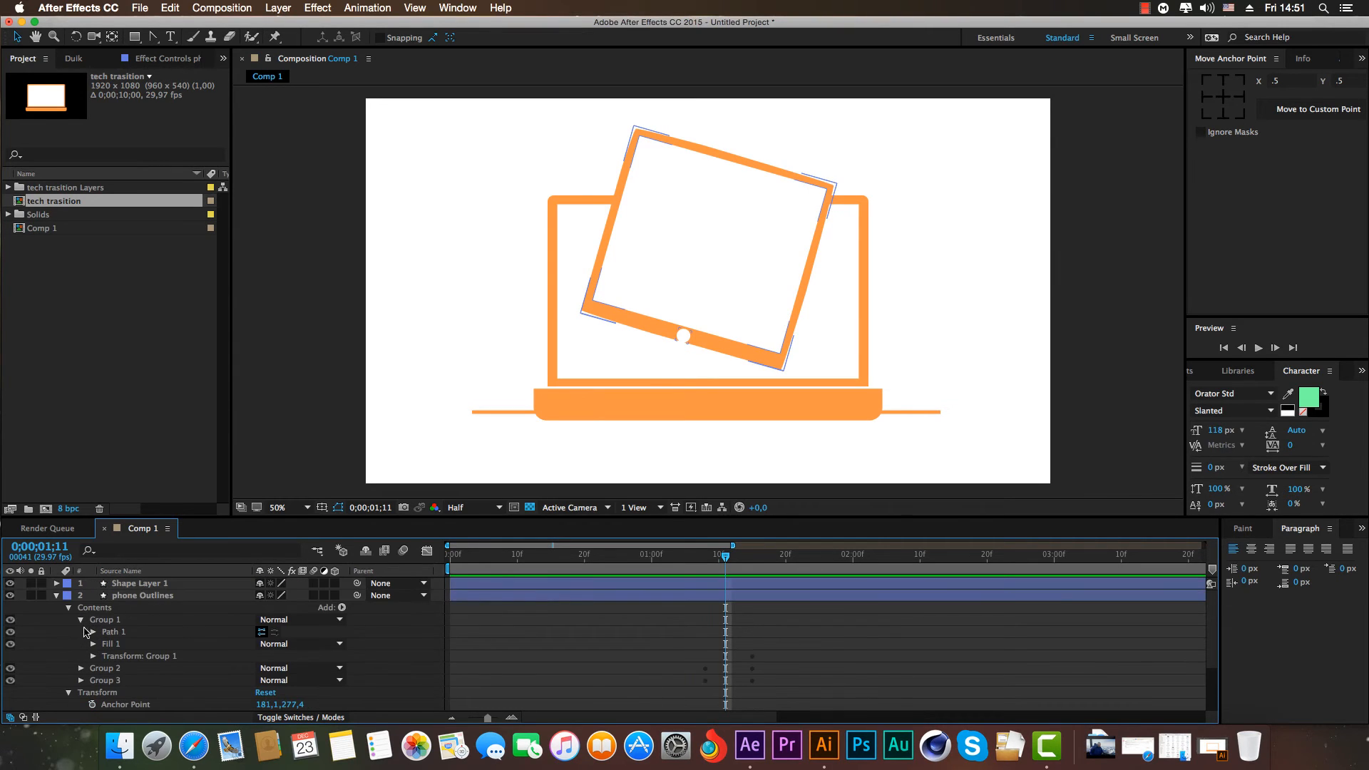
{"action": "left_click", "coordinate": [68, 607]}
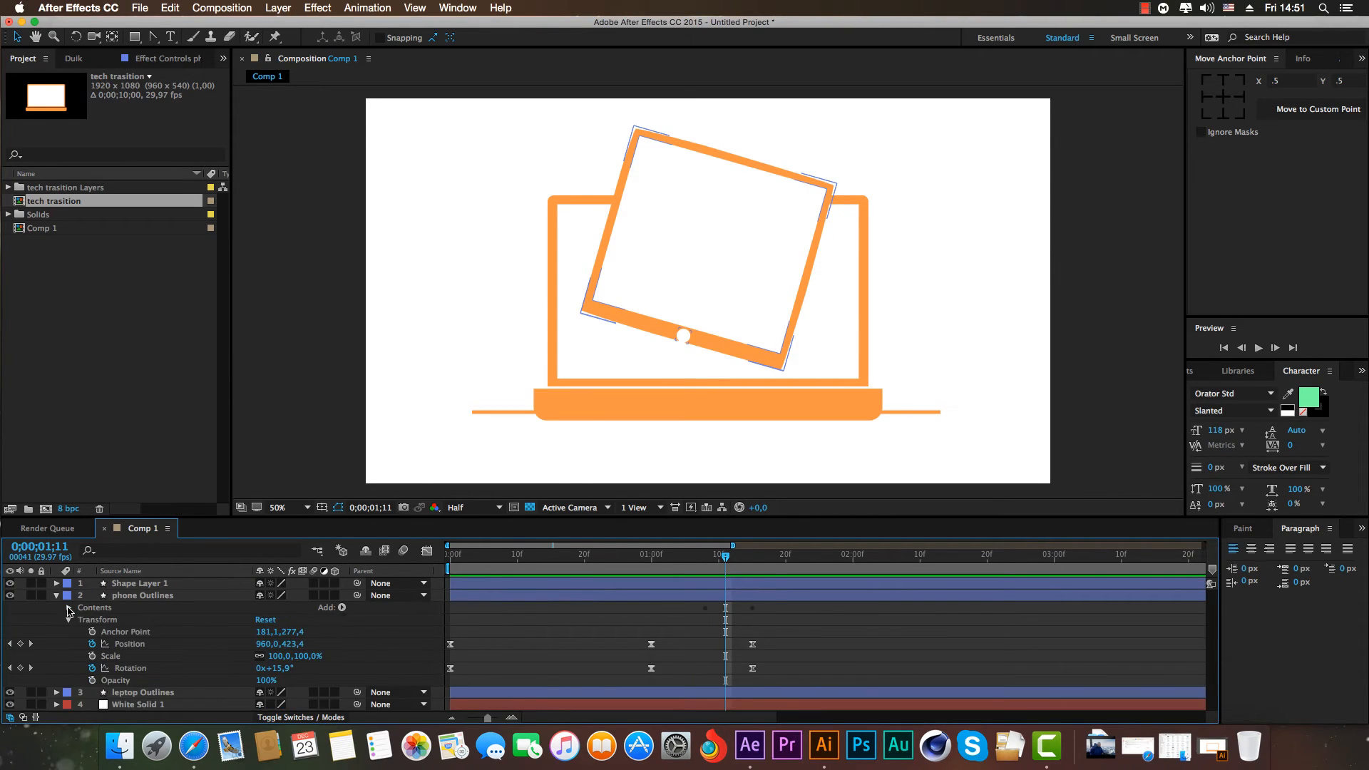
{"action": "left_click", "coordinate": [68, 607]}
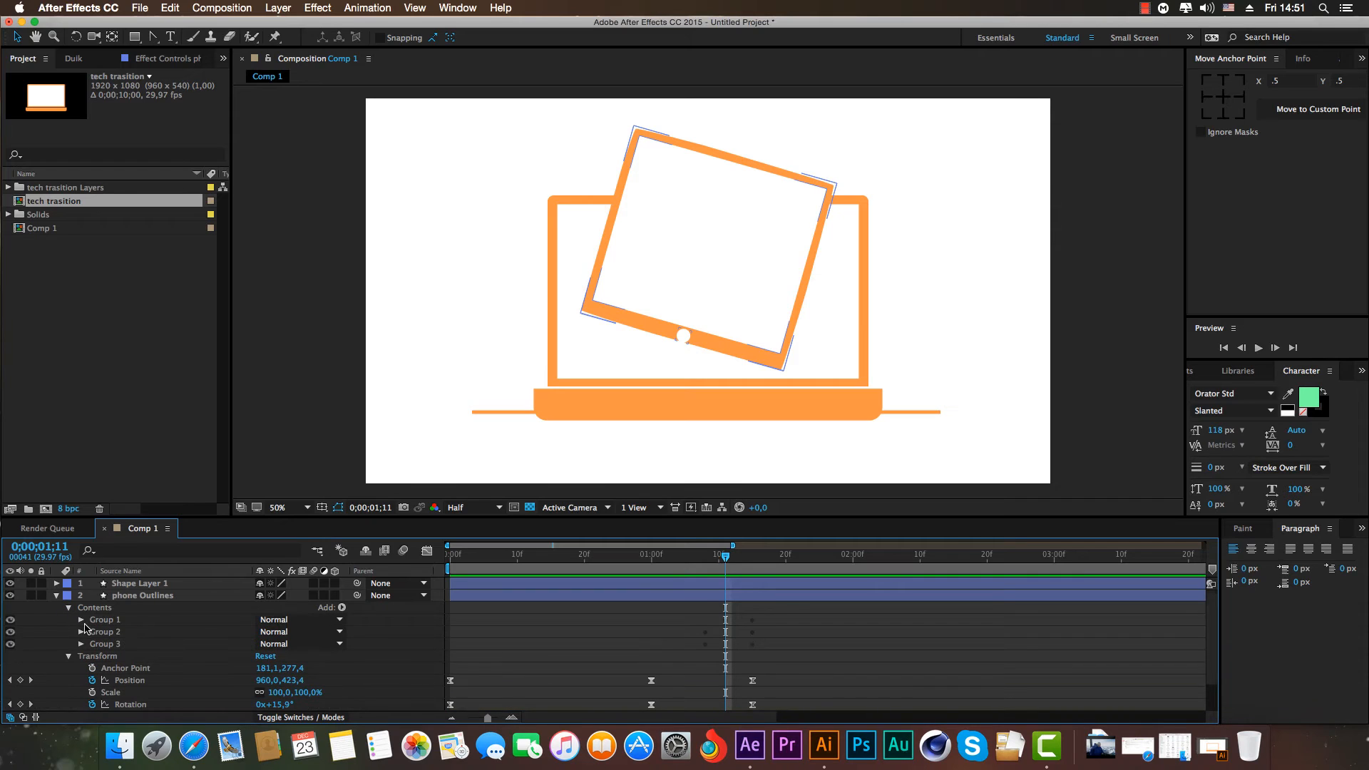
{"action": "left_click", "coordinate": [81, 632]}
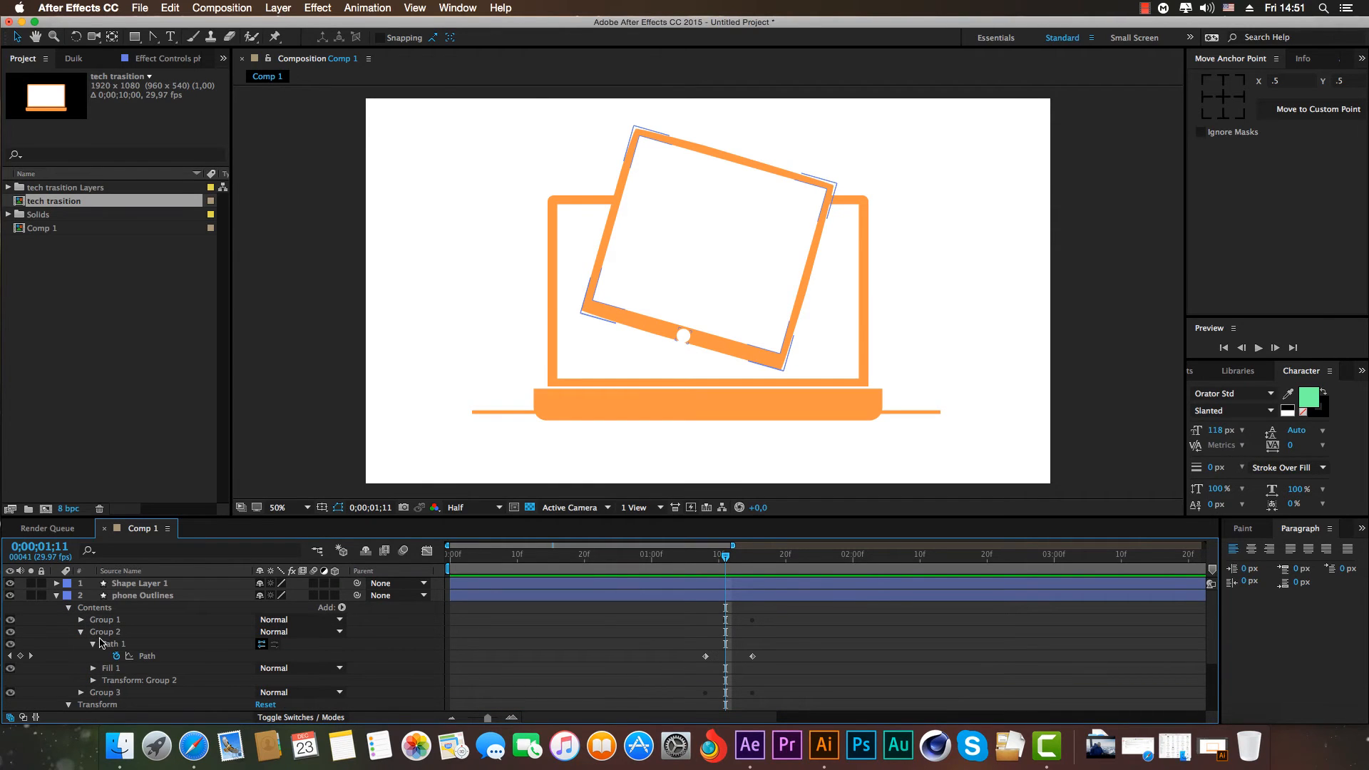
{"action": "left_click", "coordinate": [137, 597]}
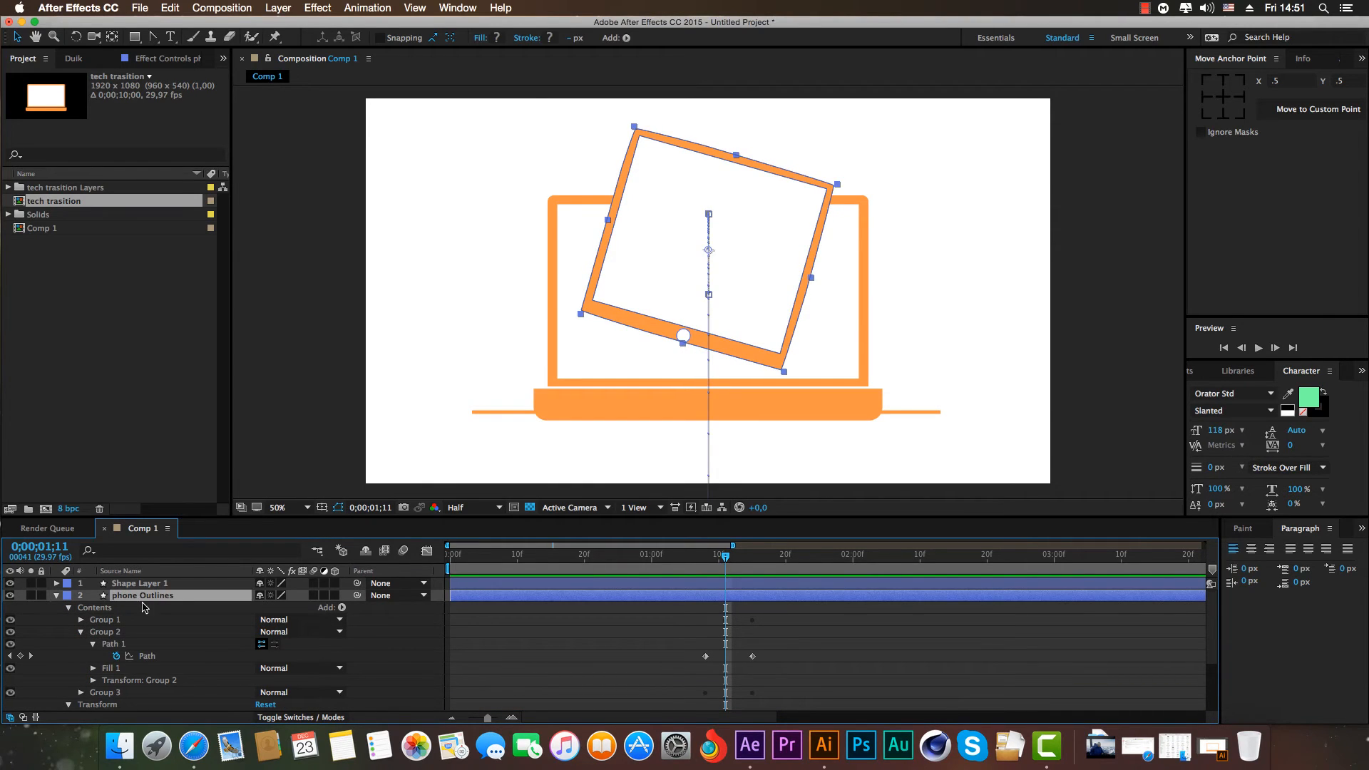
{"action": "key", "text": "u"}
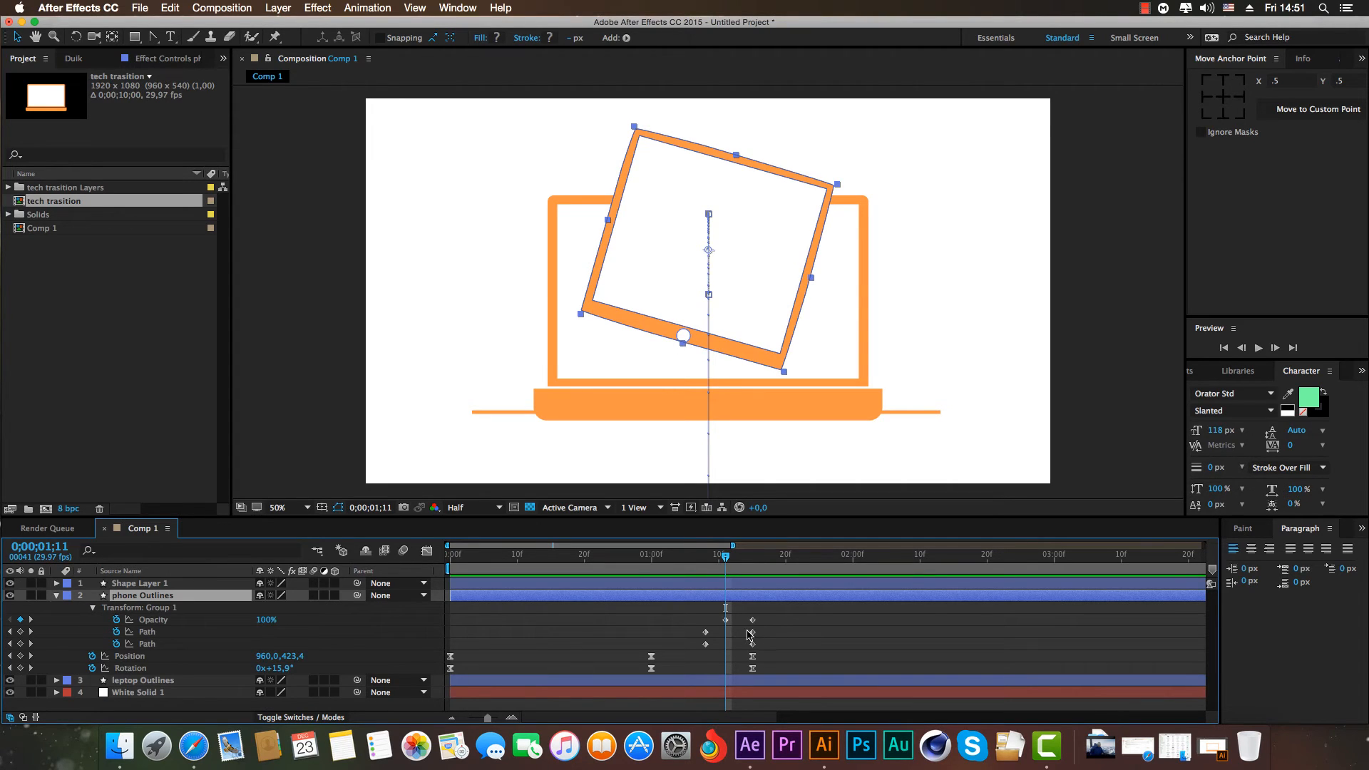
{"action": "left_click_drag", "start_coordinate": [779, 615], "coordinate": [679, 652]}
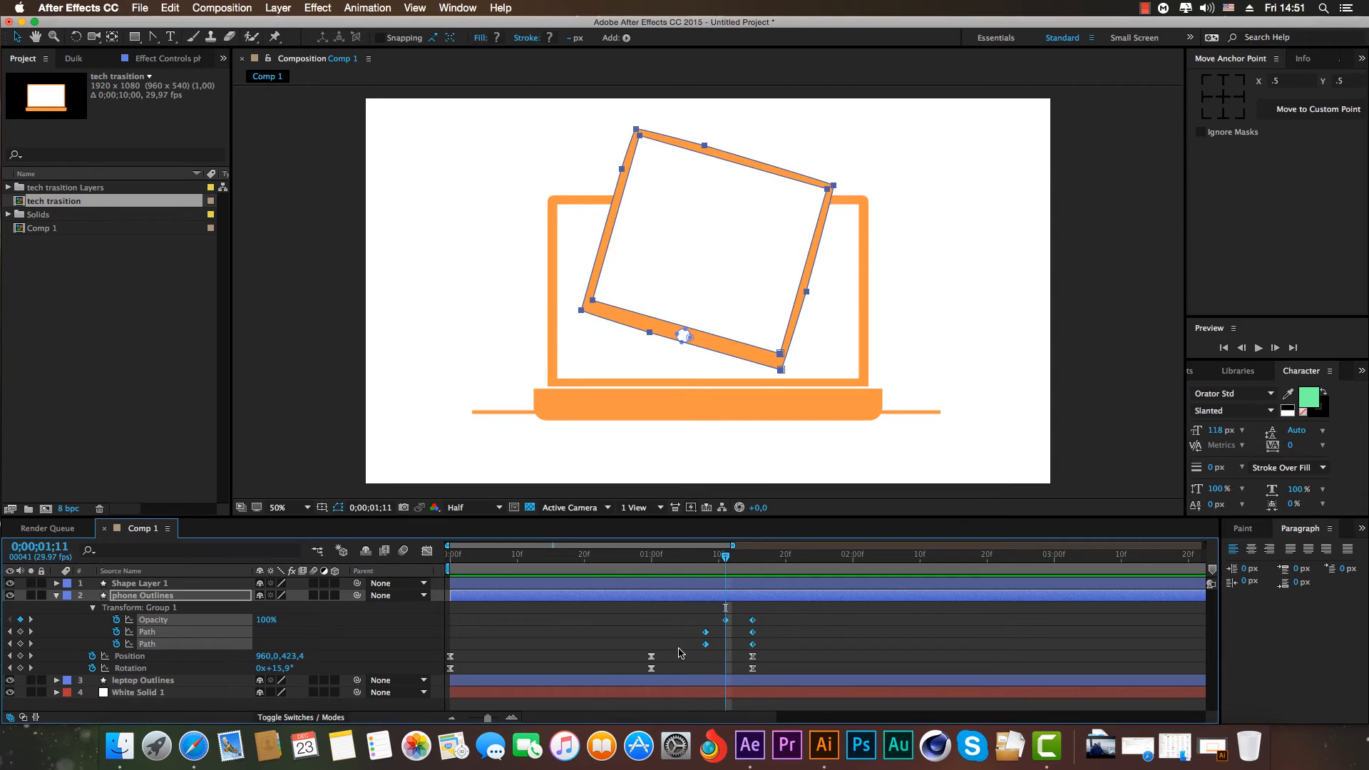
{"action": "key", "text": "F9"}
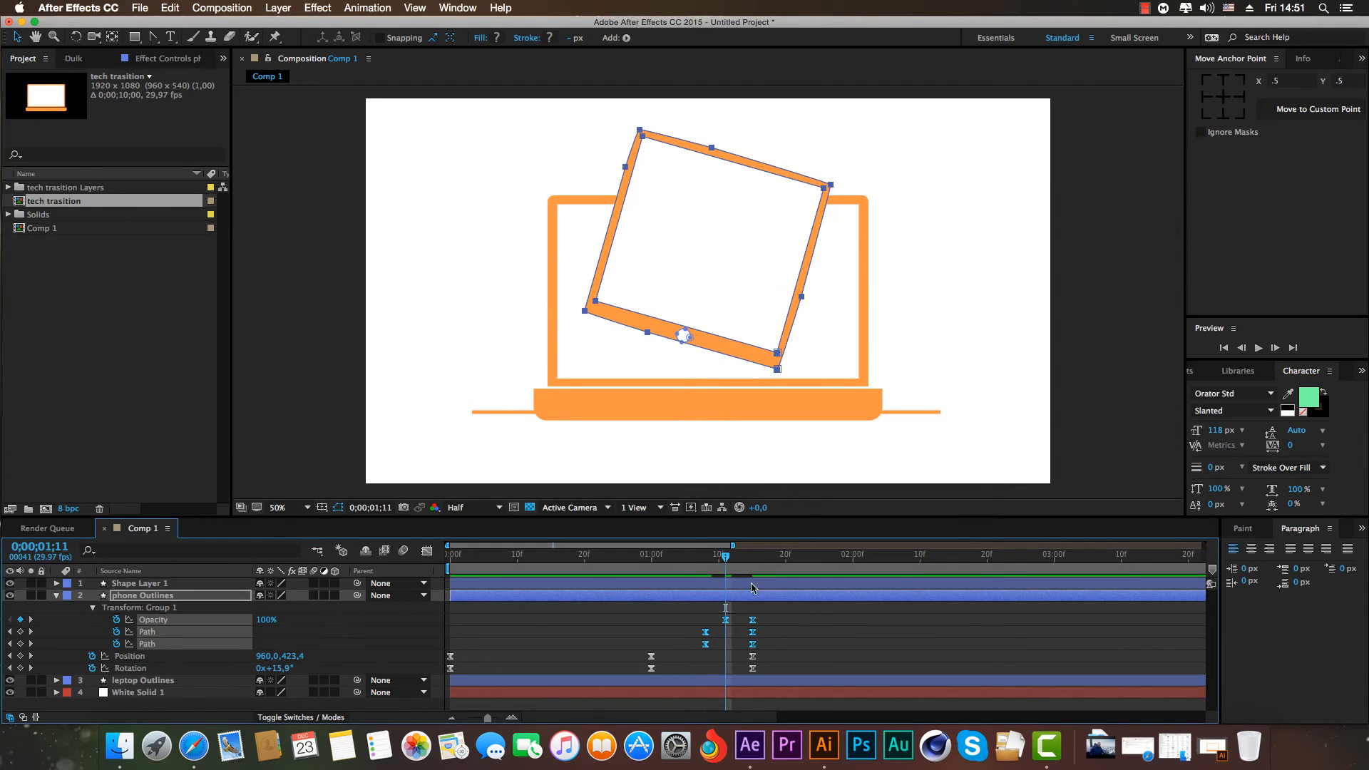
Play the eased morph to check it, park the time at 0;00;01;15 and collapse phone Outlines.
{"action": "left_click_drag", "start_coordinate": [726, 558], "coordinate": [752, 590]}
{"action": "key", "text": "space"}
{"action": "key", "text": "space"}
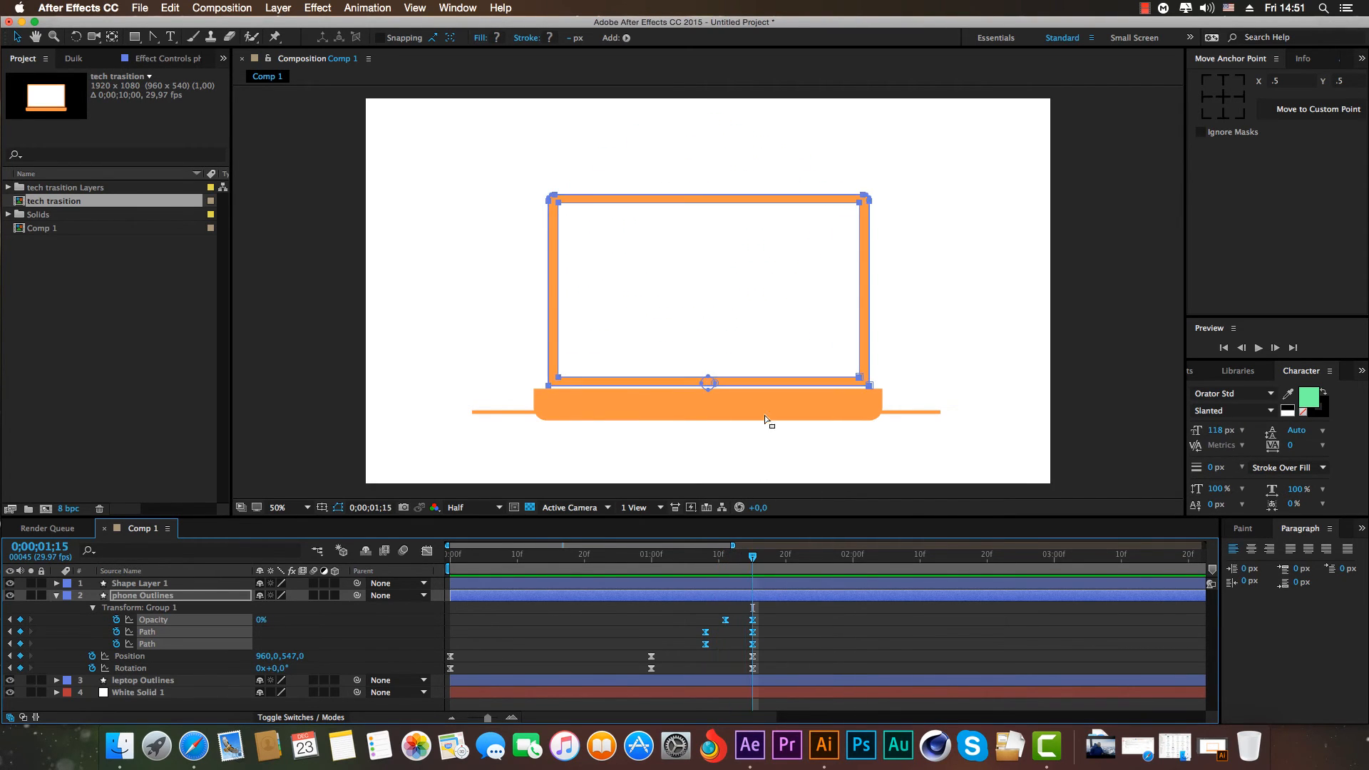
{"action": "left_click", "coordinate": [55, 596]}
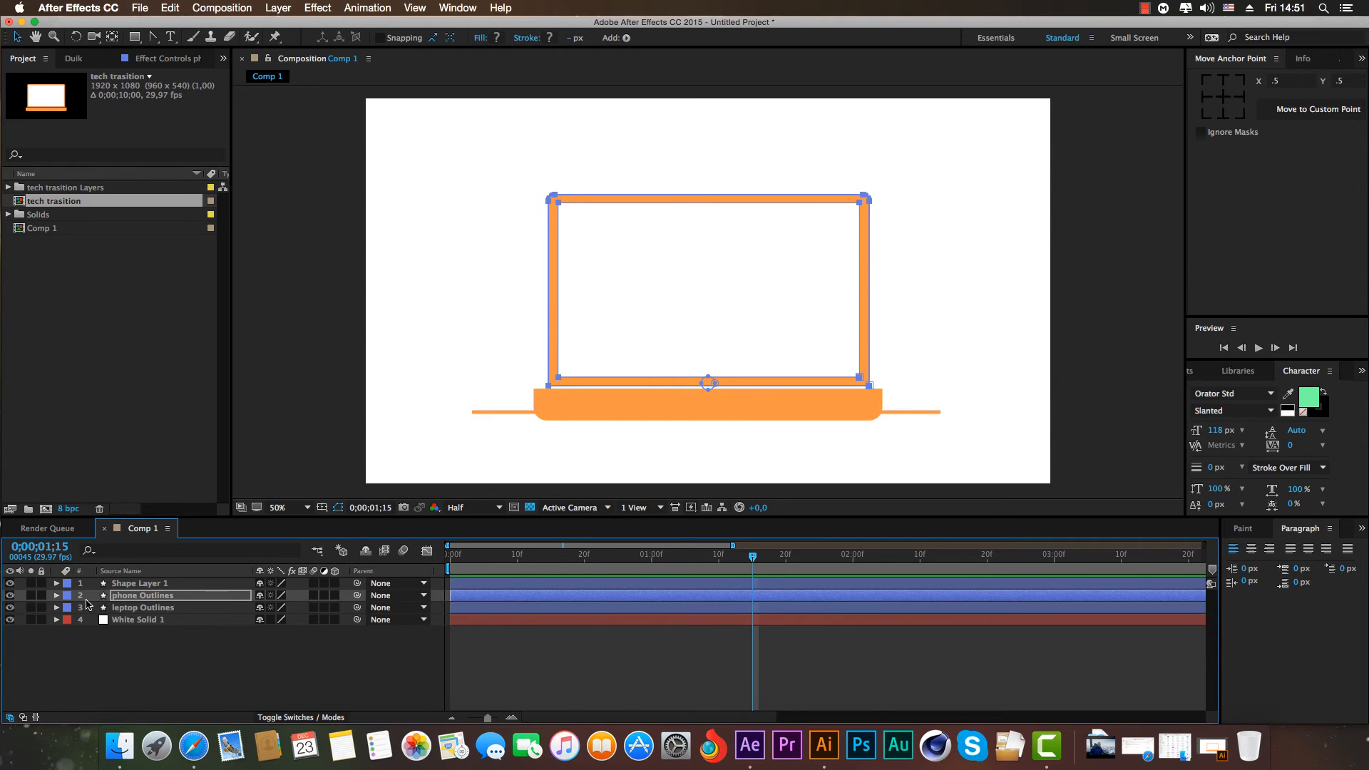
Delete Group 2 and Group 3, the laptop's screen and body, from leptop Outlines, leaving only the base in Group 1.
{"action": "left_click", "coordinate": [683, 399]}
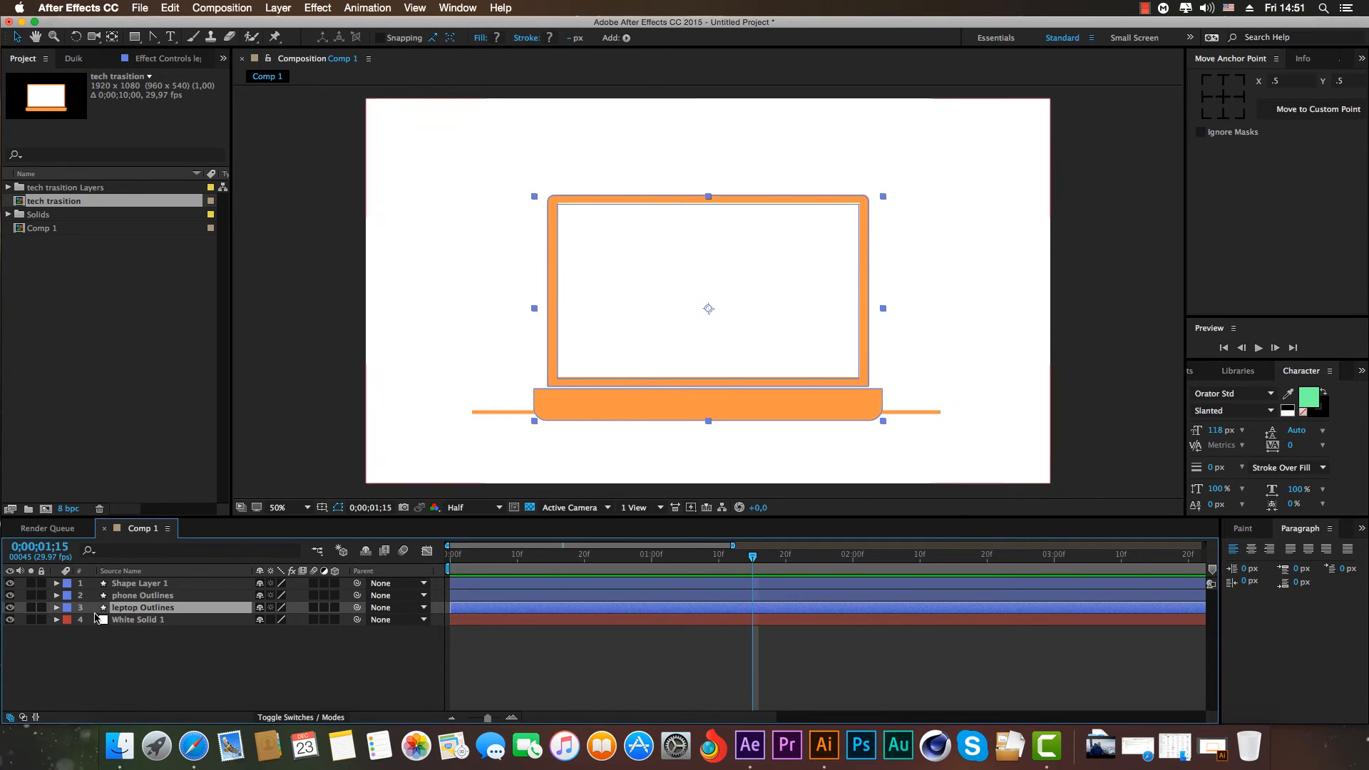
{"action": "left_click", "coordinate": [55, 608]}
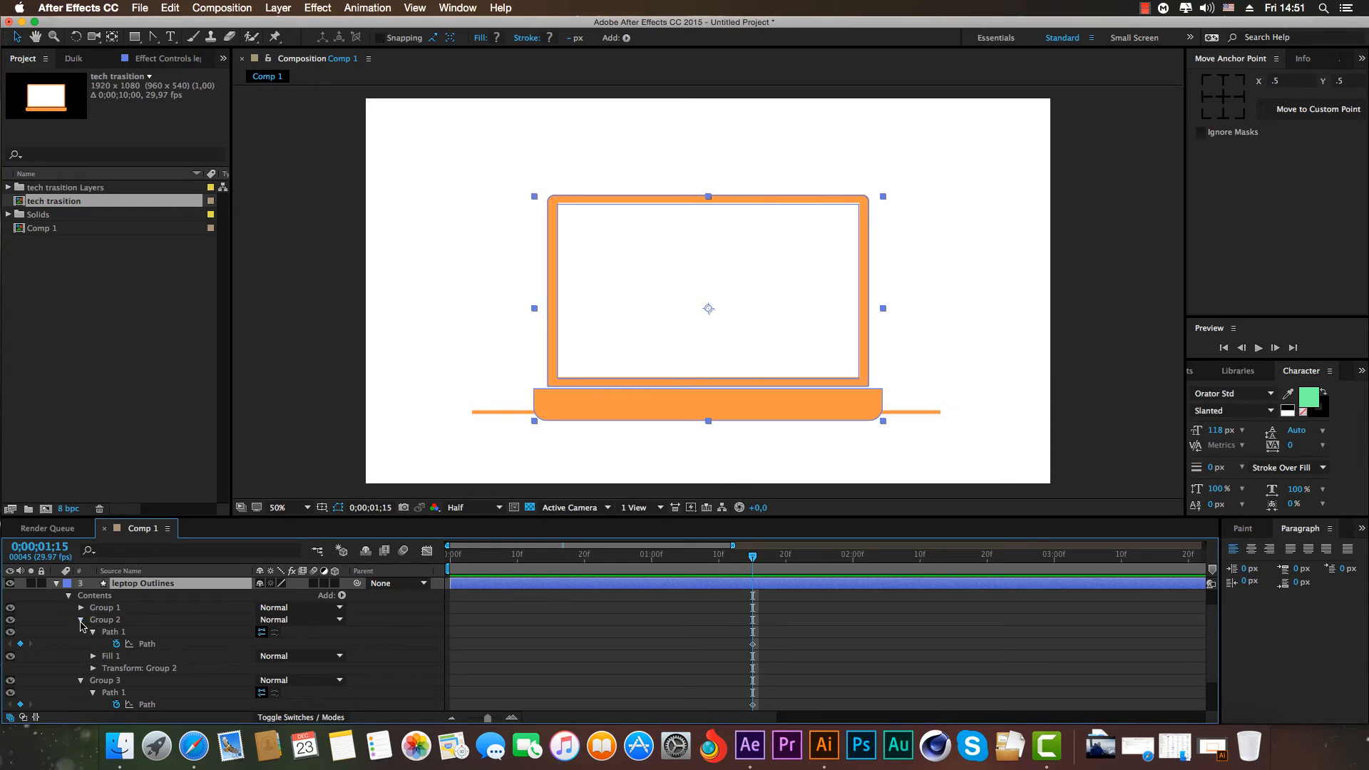
{"action": "left_click", "coordinate": [80, 620]}
{"action": "left_click", "coordinate": [102, 609]}
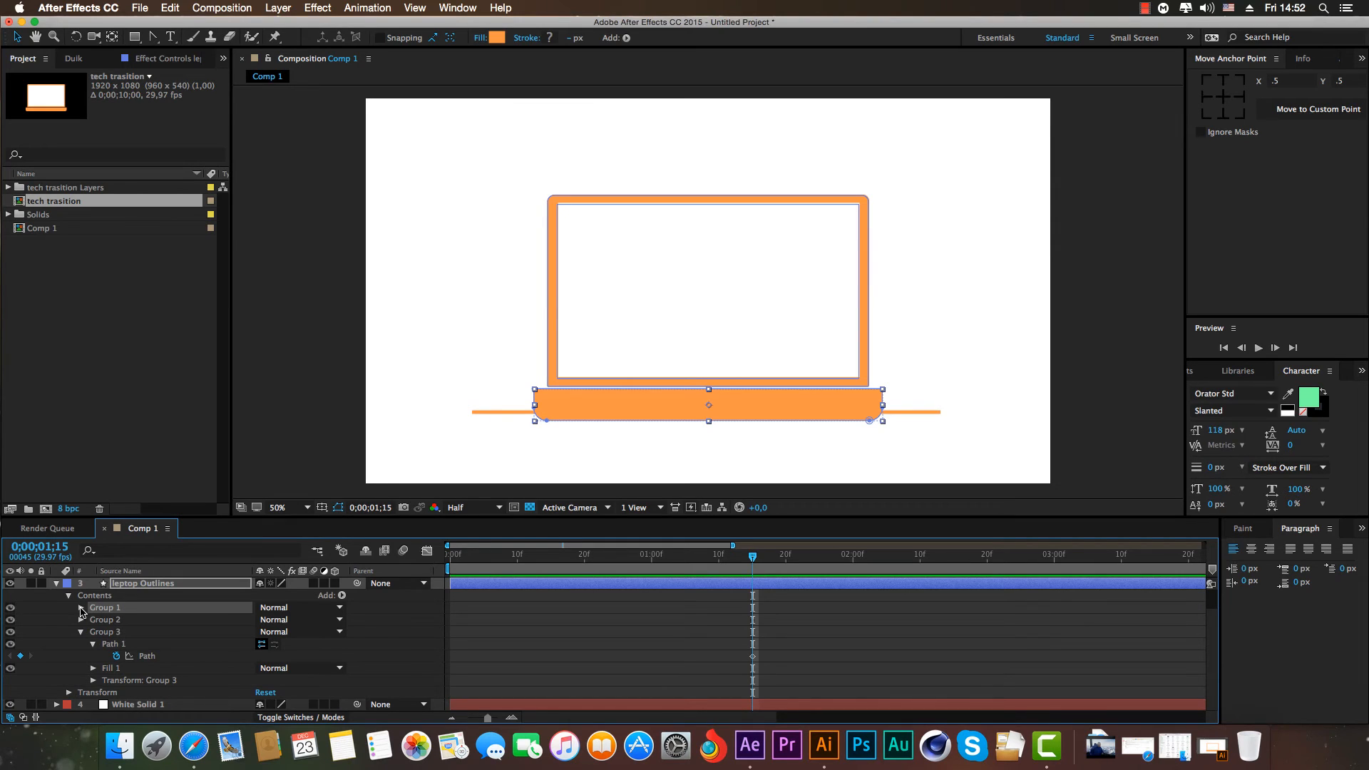
{"action": "left_click", "coordinate": [100, 620]}
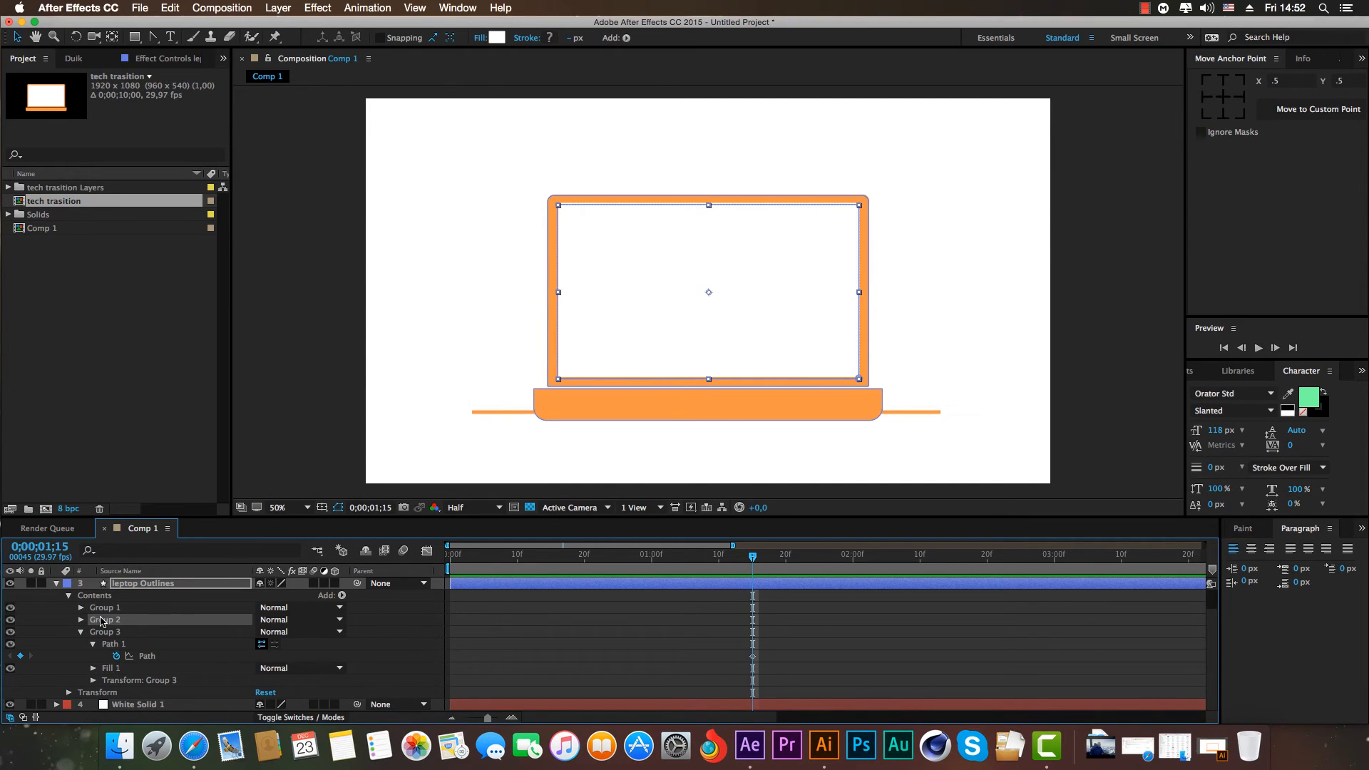
{"action": "key", "text": "Delete"}
{"action": "left_click", "coordinate": [104, 631]}
{"action": "key", "text": "Delete"}
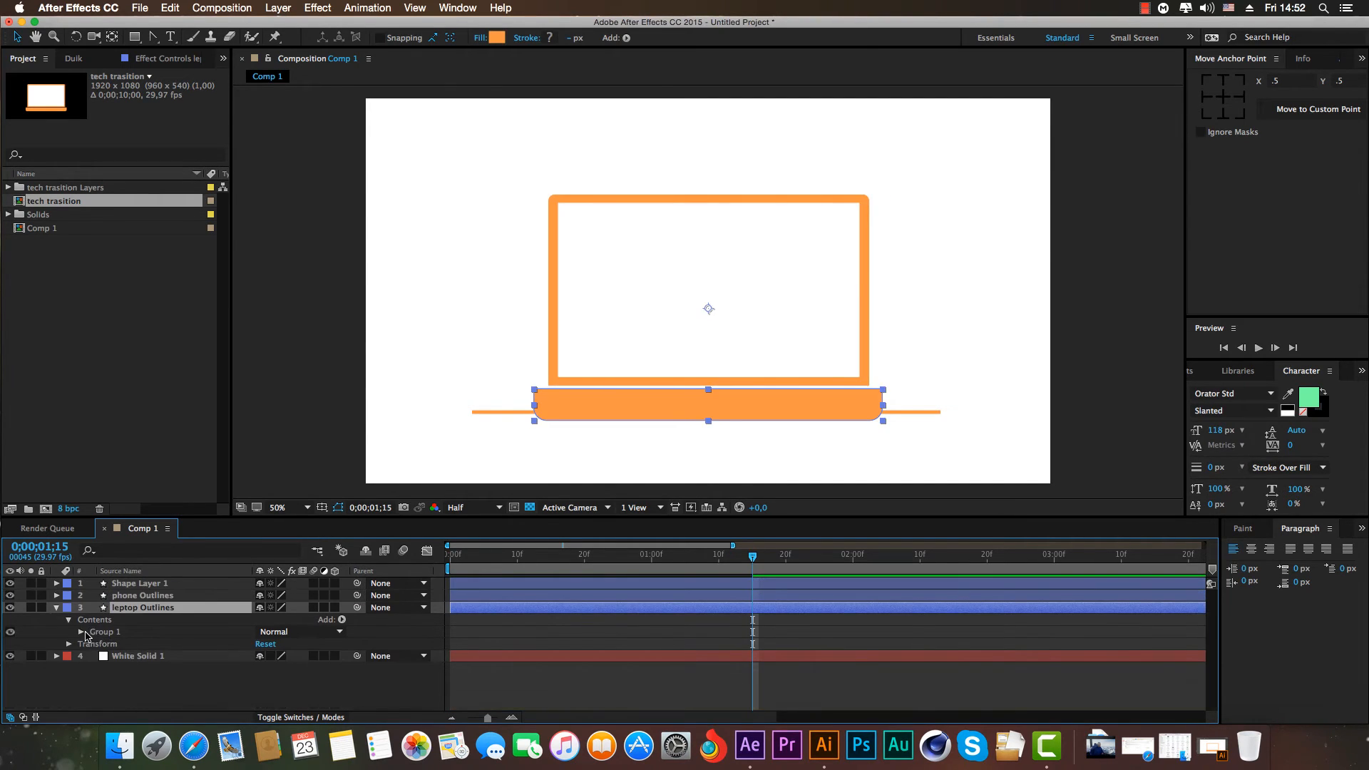
{"action": "left_click", "coordinate": [56, 608]}
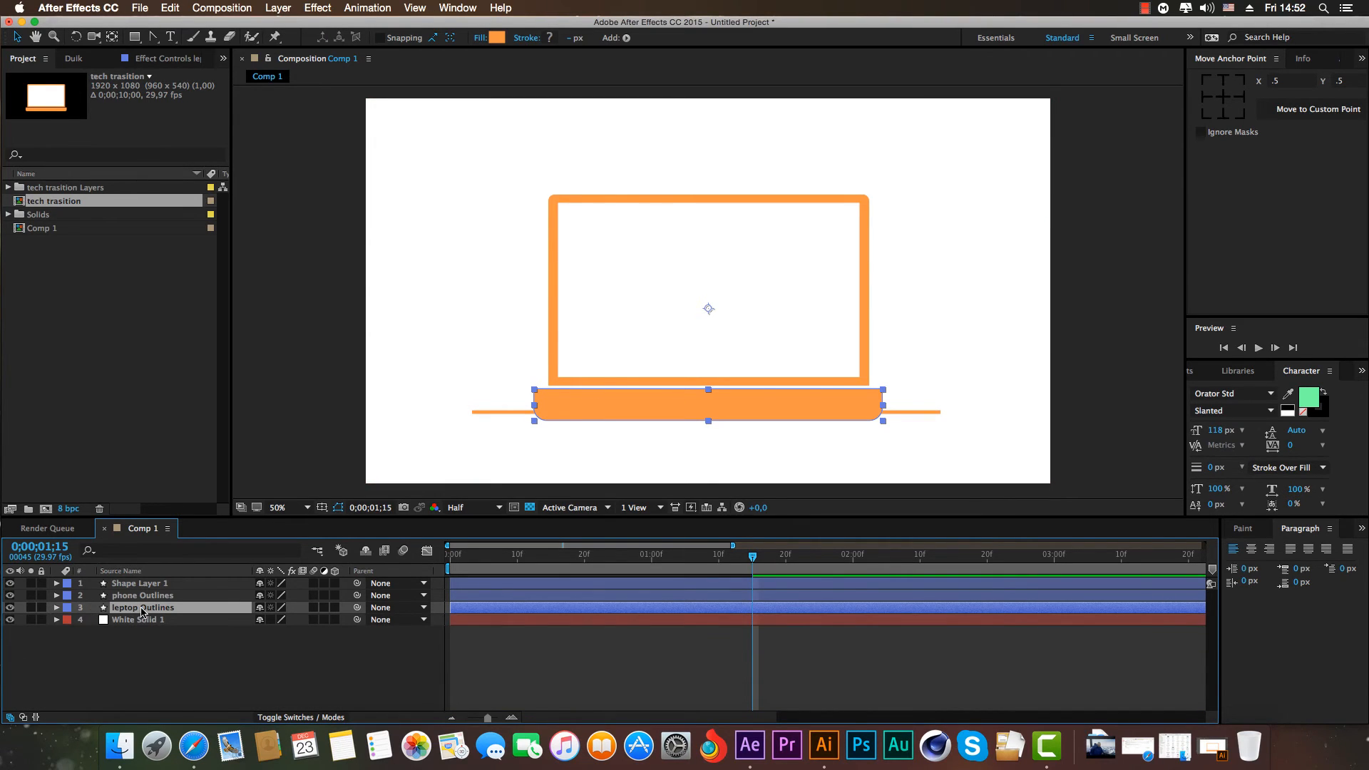
Center the leptop Outlines anchor point on the laptop base and set Position and Scale keyframes at 0;00;01;15.
{"action": "left_click", "coordinate": [1223, 98]}
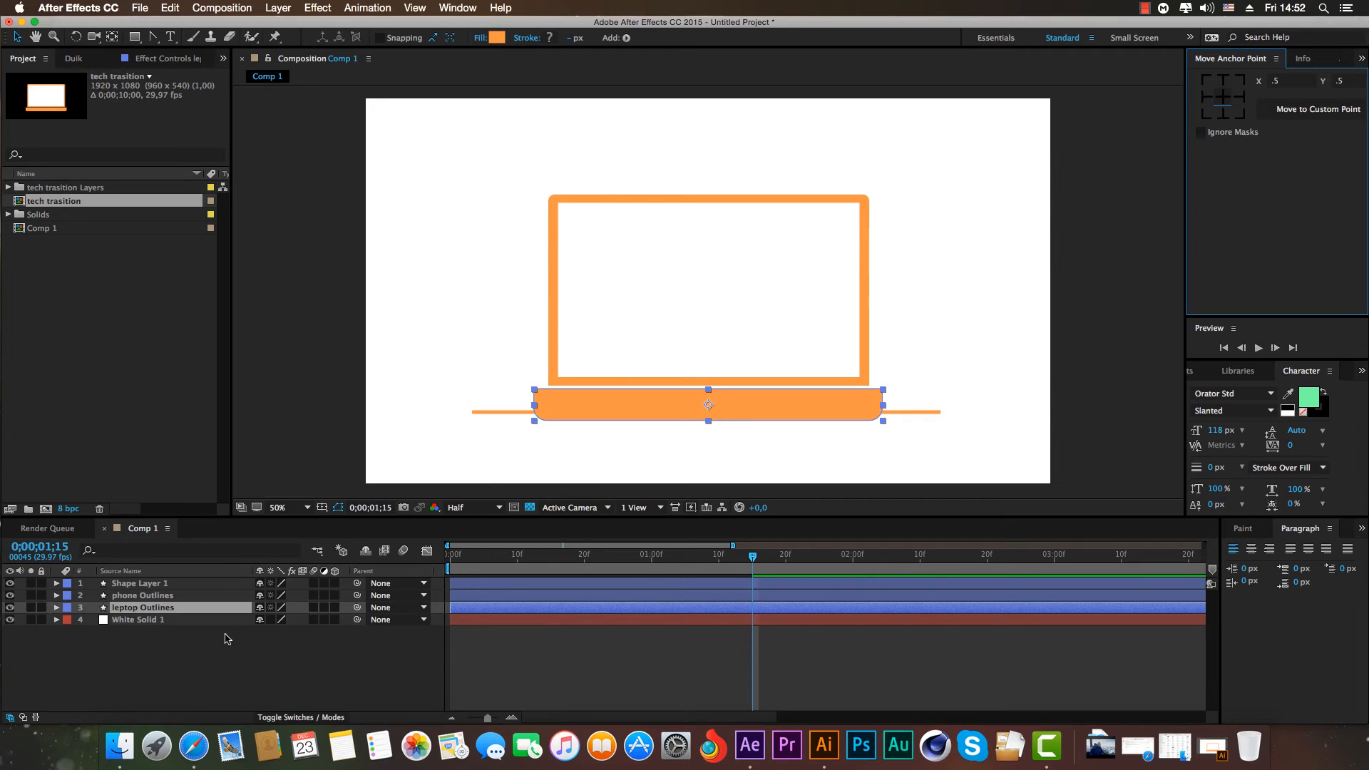
{"action": "mouse_move", "coordinate": [753, 557]}
{"action": "left_mouse_down"}
{"action": "mouse_move", "coordinate": [725, 563]}
{"action": "mouse_move", "coordinate": [751, 572]}
{"action": "left_mouse_up"}
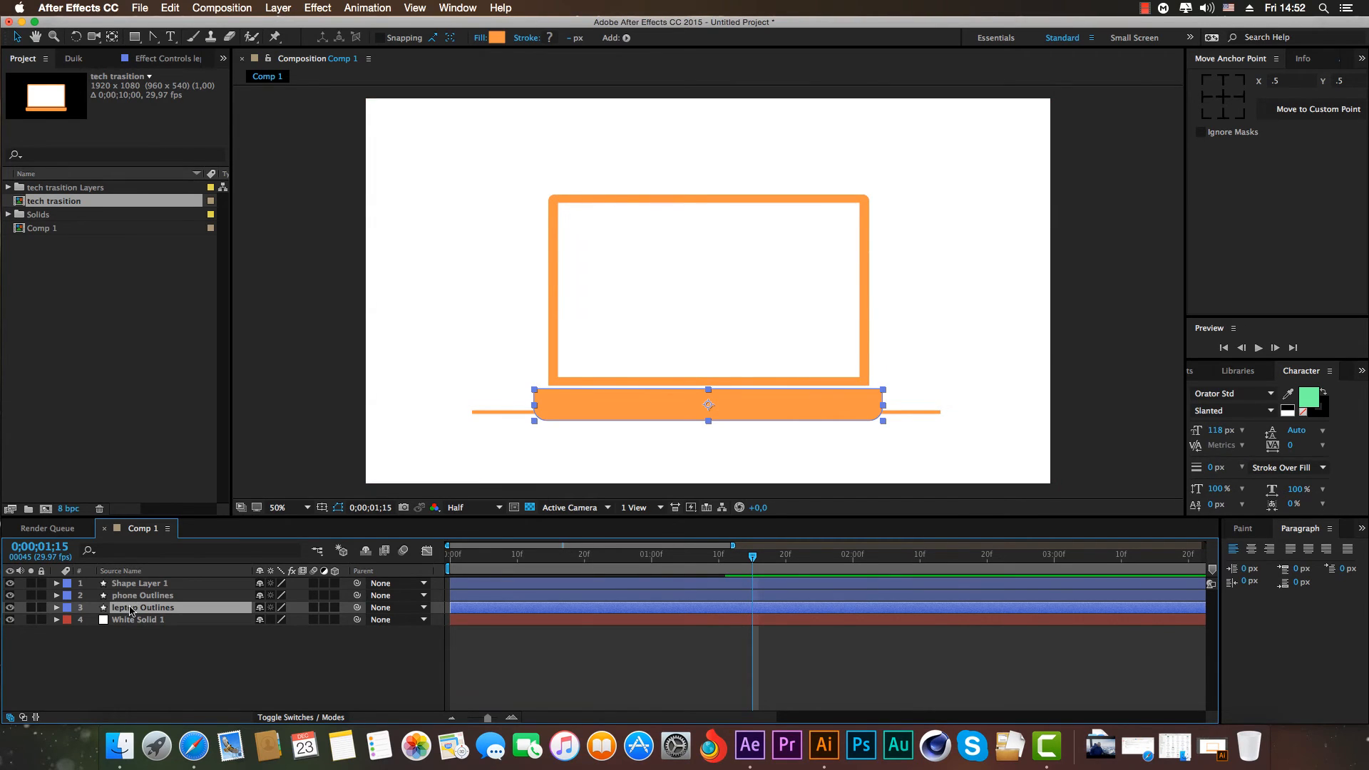
{"action": "key", "text": "alt+shift+p"}
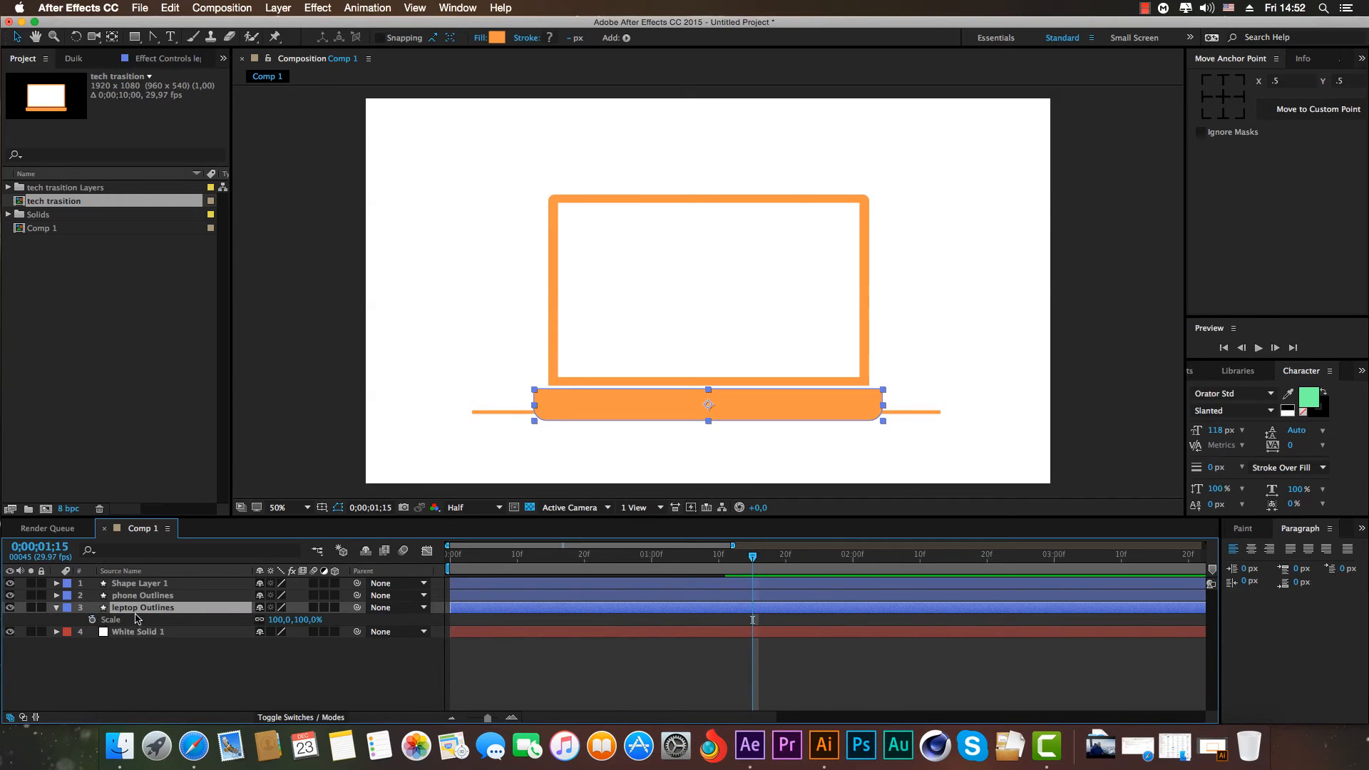
{"action": "key", "text": "alt+shift+s"}
{"action": "key", "text": "shift+p"}
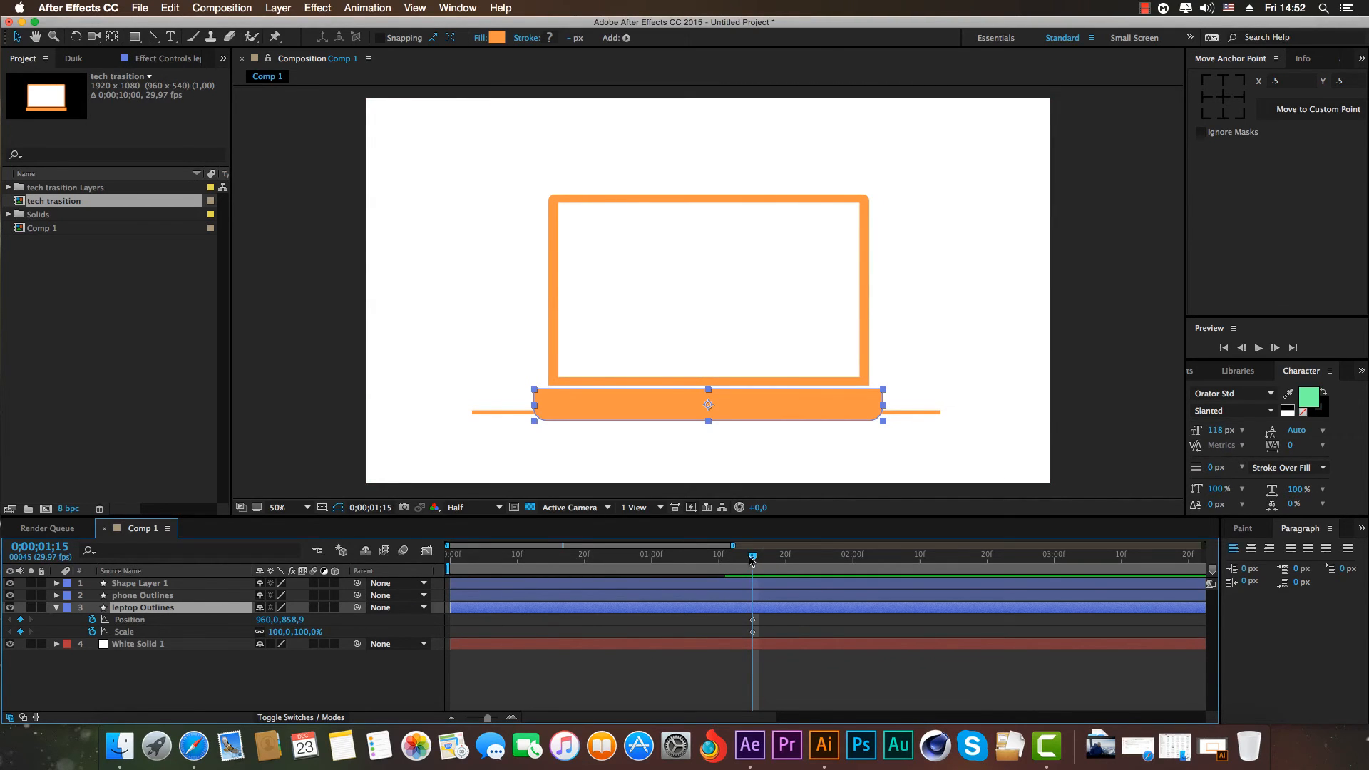
At 0;00;01;10, set the laptop base's Scale to 26% and its Position to 960, 489.9, hiding it behind the phone.
{"action": "left_click_drag", "start_coordinate": [751, 559], "coordinate": [720, 563]}
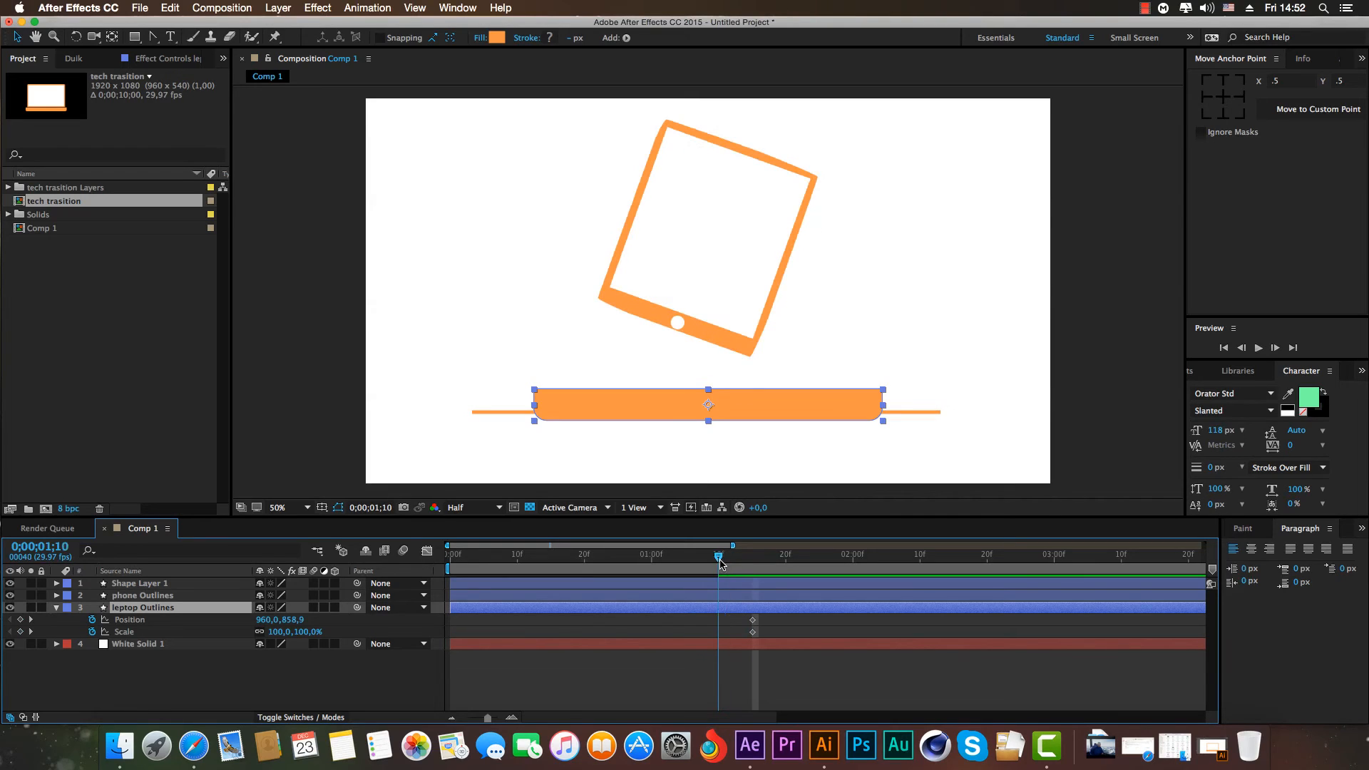
{"action": "mouse_move", "coordinate": [720, 563]}
{"action": "left_mouse_down"}
{"action": "mouse_move", "coordinate": [738, 563]}
{"action": "mouse_move", "coordinate": [718, 570]}
{"action": "left_mouse_up"}
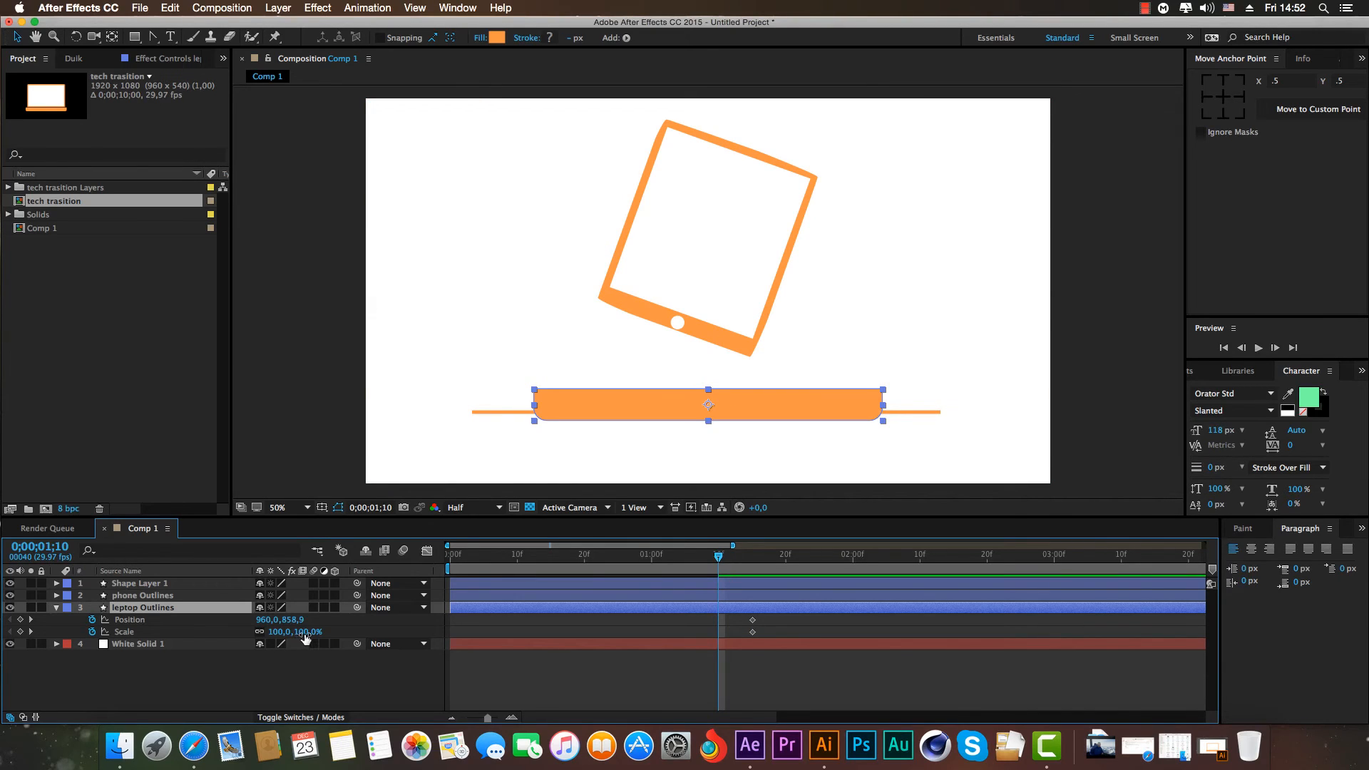
{"action": "left_click_drag", "start_coordinate": [305, 632], "coordinate": [19, 618]}
{"action": "left_click", "coordinate": [377, 655]}
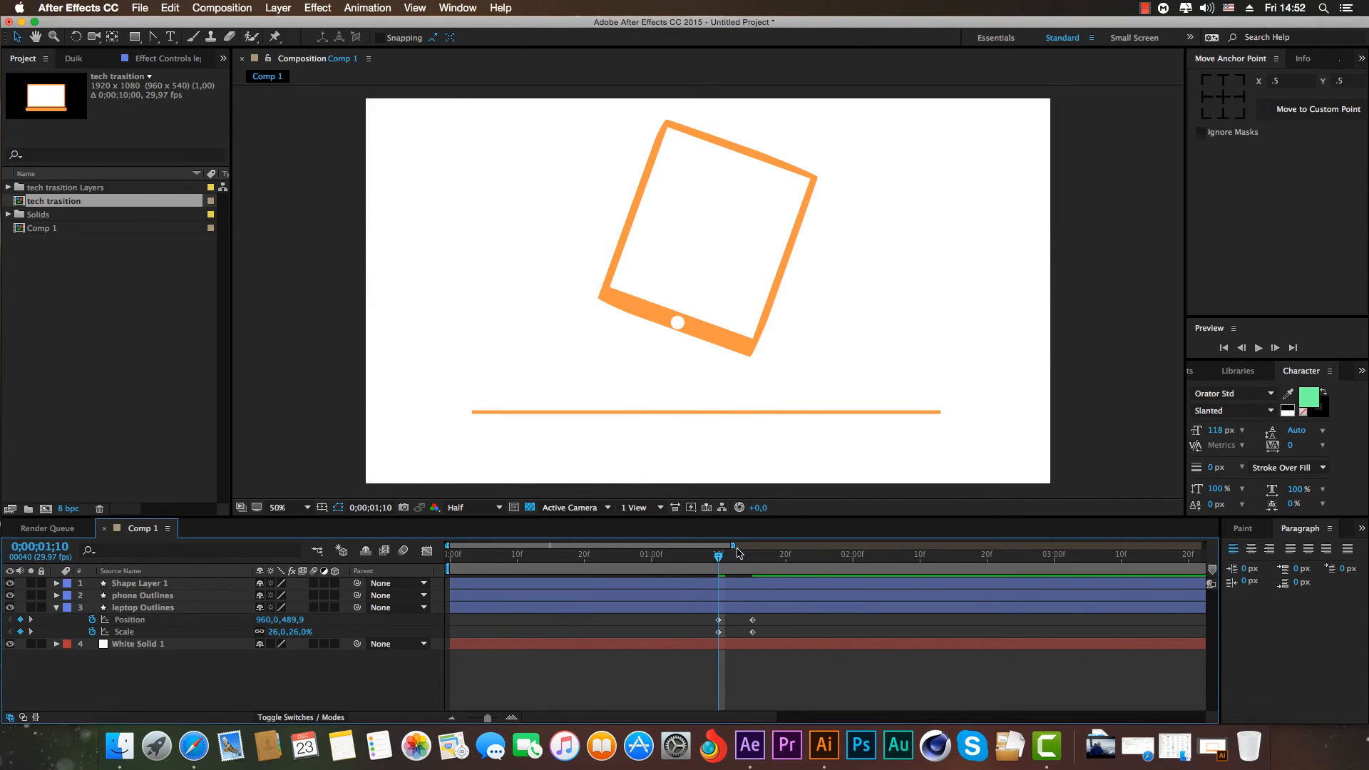
Play the laptop base's scale-up repeatedly from around 0;00;01;04 to check it, stopping at 0;00;01;16.
{"action": "left_click_drag", "start_coordinate": [718, 561], "coordinate": [668, 566]}
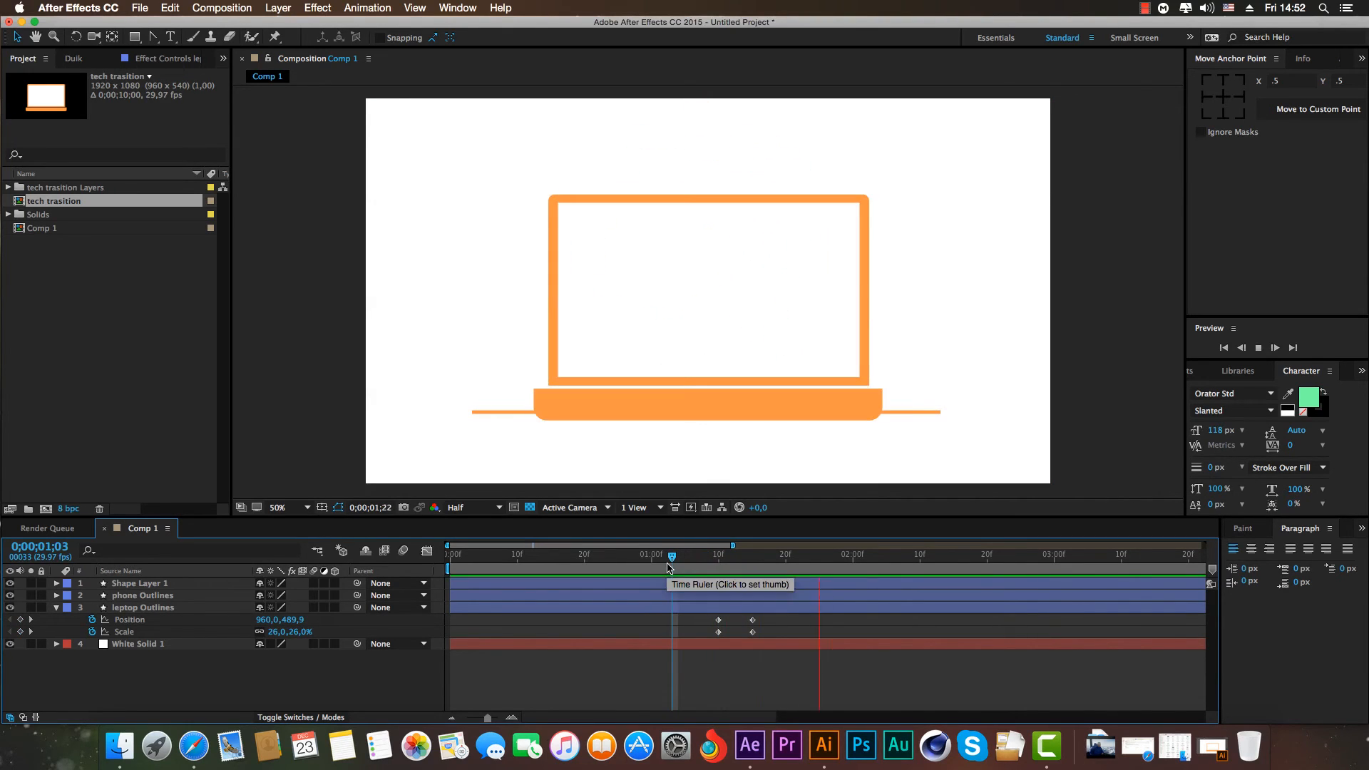
{"action": "left_click", "coordinate": [666, 560]}
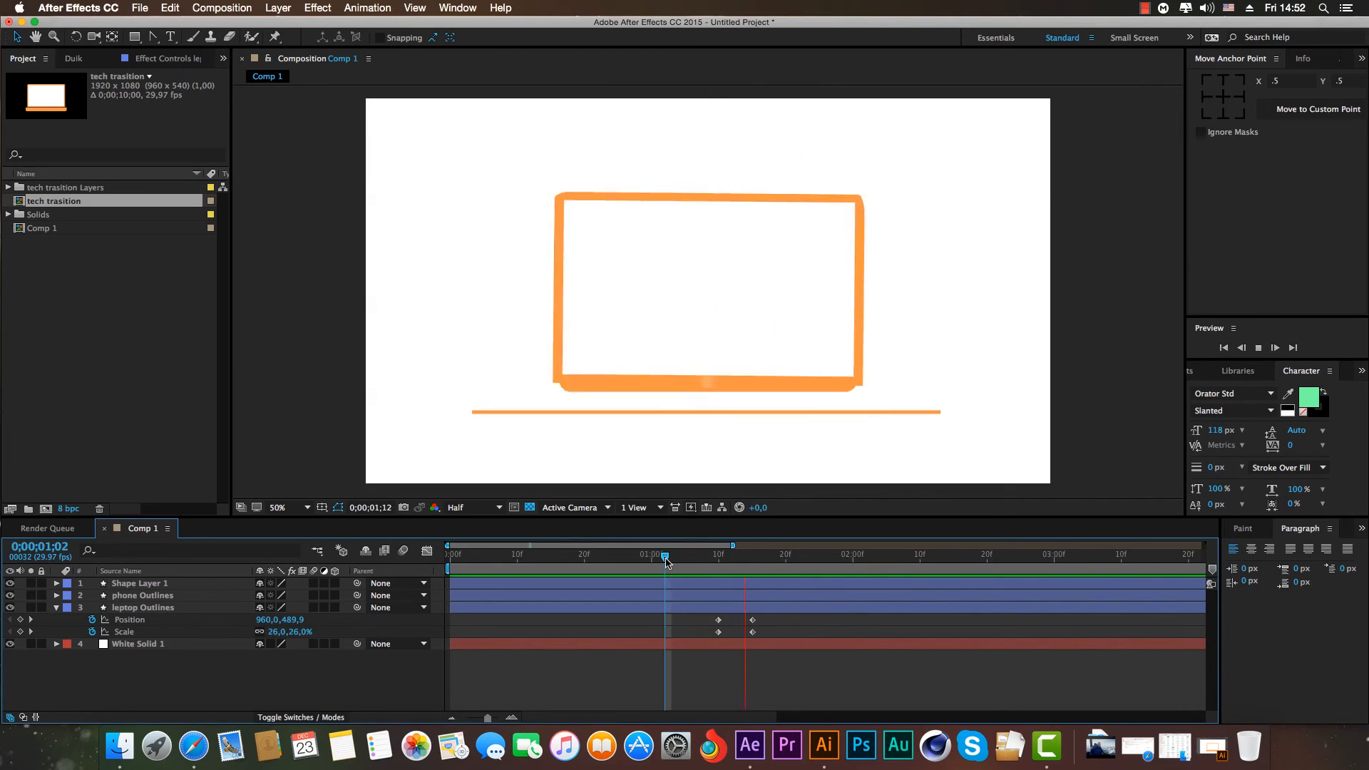
{"action": "left_click", "coordinate": [690, 564]}
{"action": "key", "text": "space"}
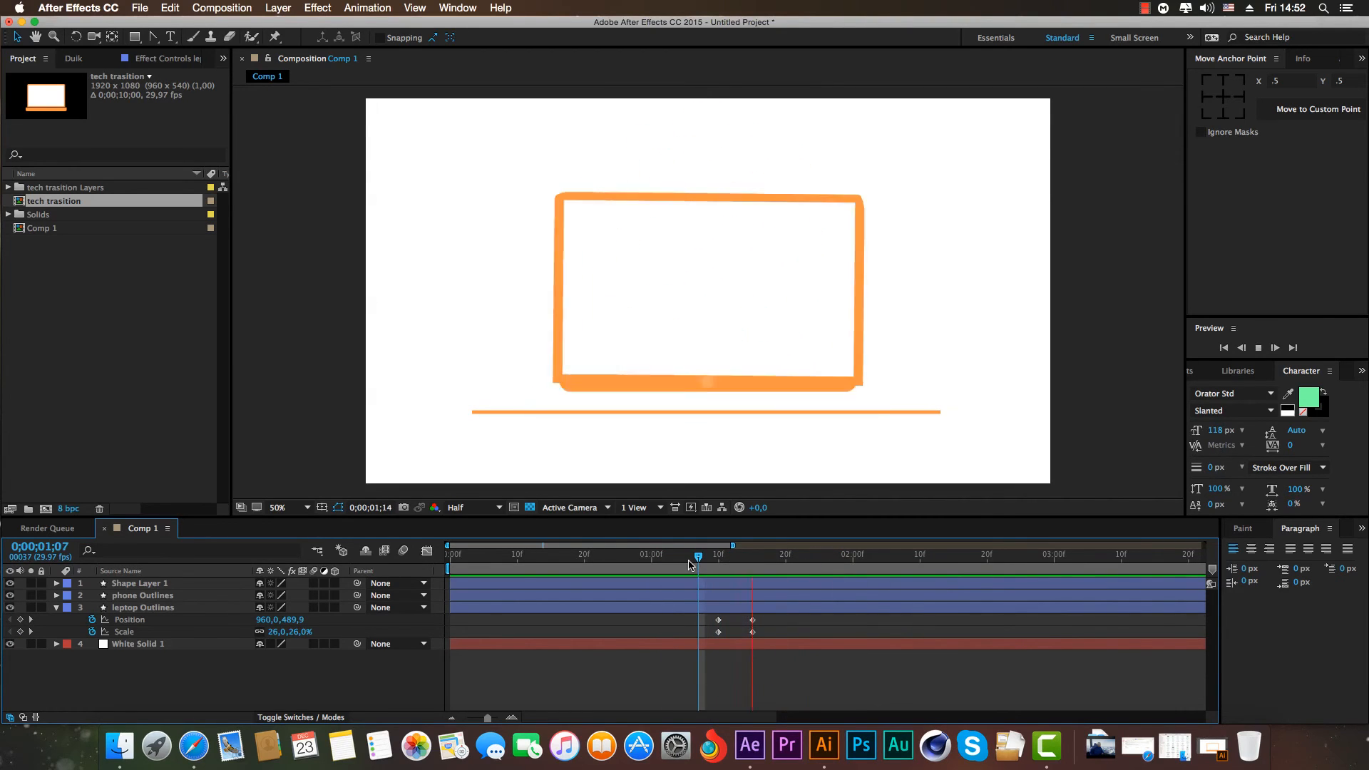
{"action": "left_click_drag", "start_coordinate": [762, 561], "coordinate": [678, 561]}
{"action": "key", "text": "space"}
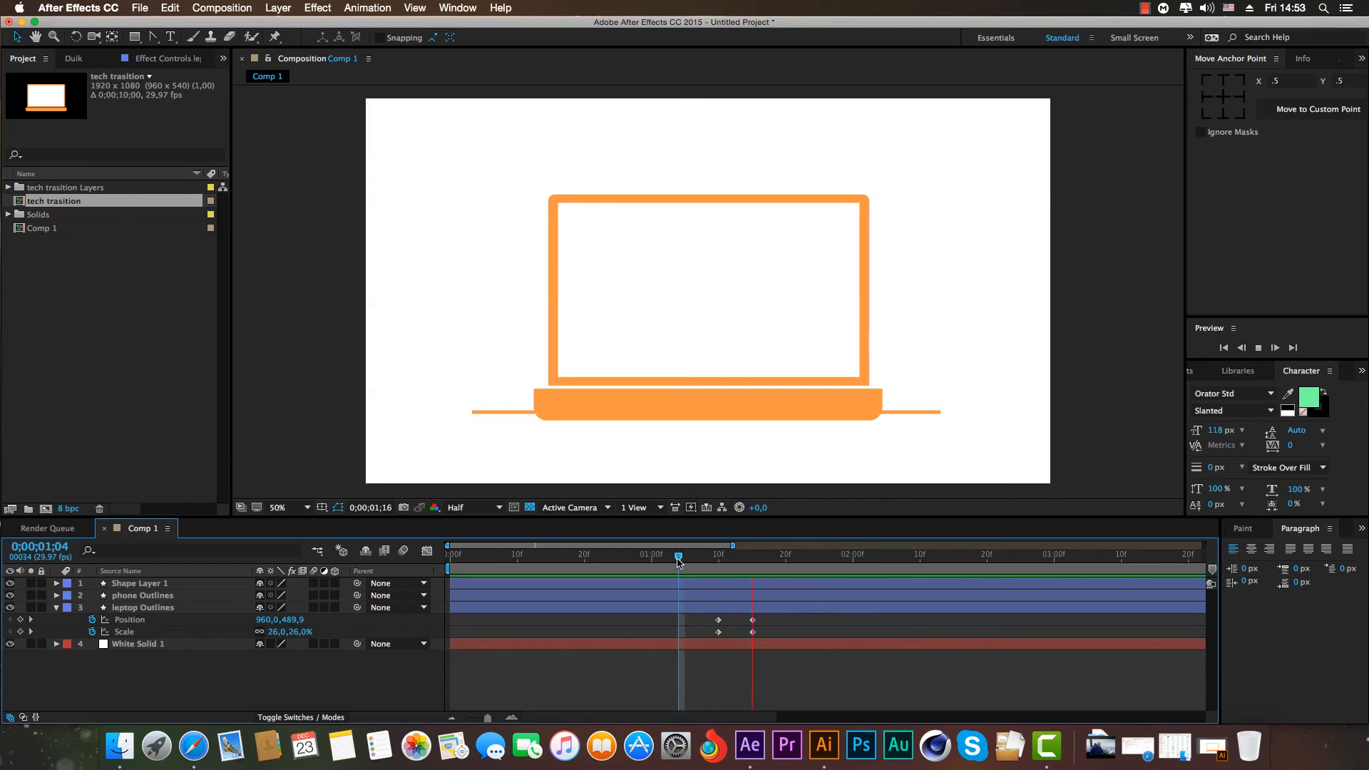
{"action": "key", "text": "space"}
{"action": "left_click_drag", "start_coordinate": [815, 564], "coordinate": [759, 603]}
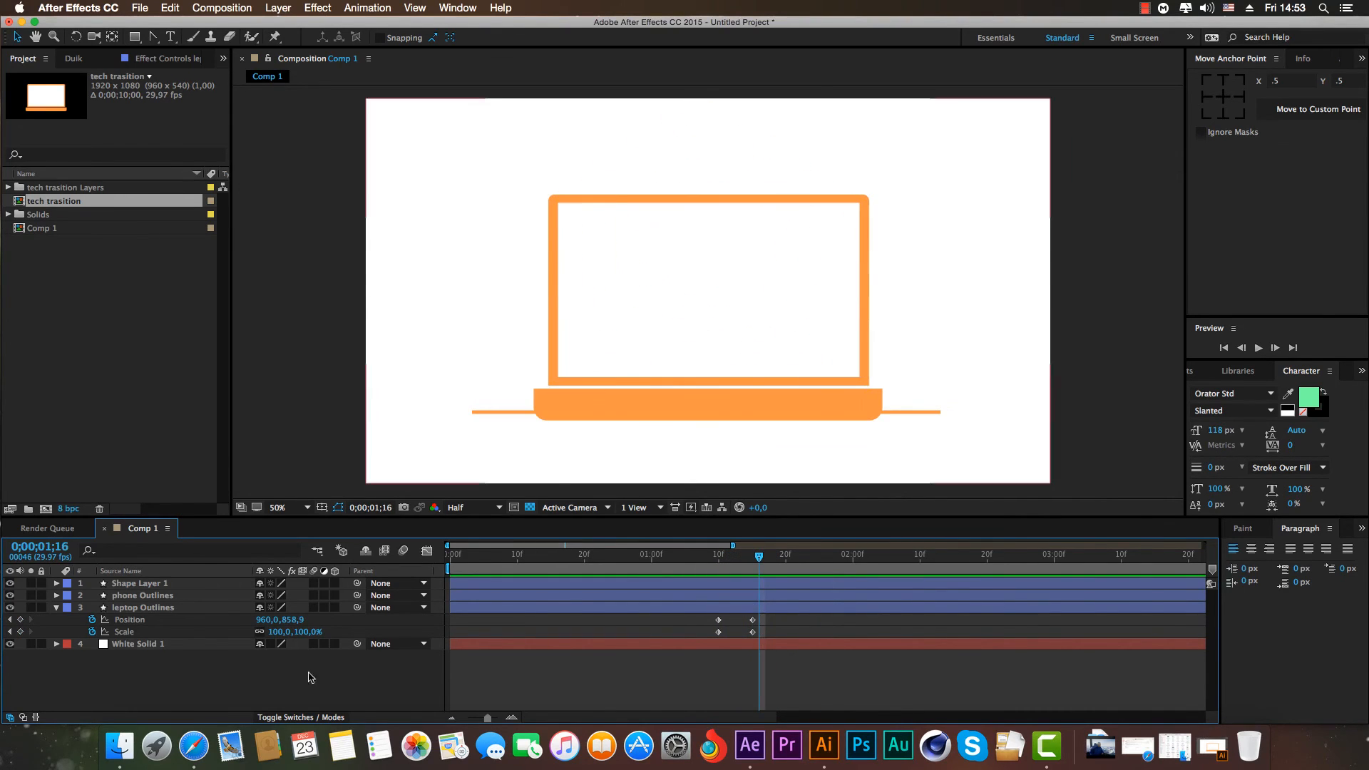
Pre-compose phone Outlines and leptop Outlines into a new composition named transition, moving all attributes.
{"action": "left_click", "coordinate": [57, 608]}
{"action": "left_click", "coordinate": [122, 607]}
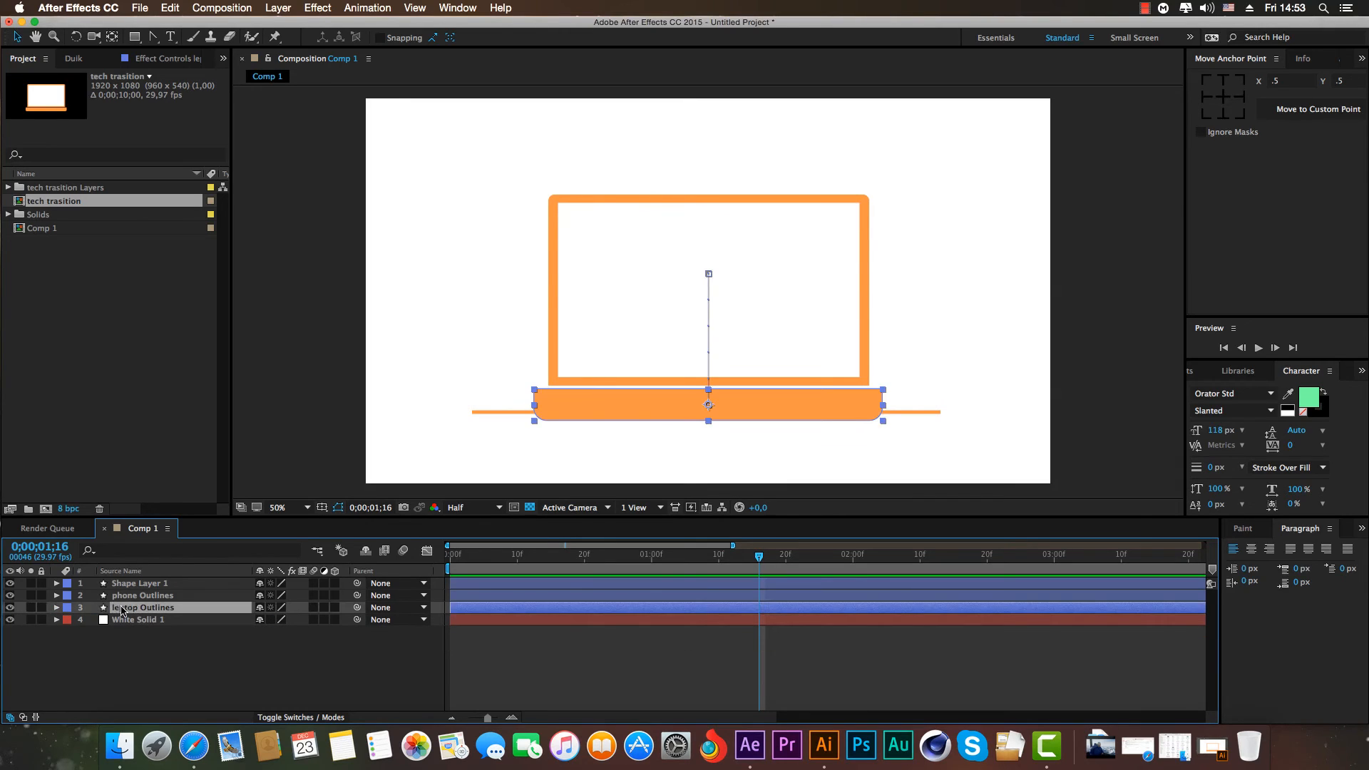
{"action": "left_click", "coordinate": [127, 597], "text": "shift"}
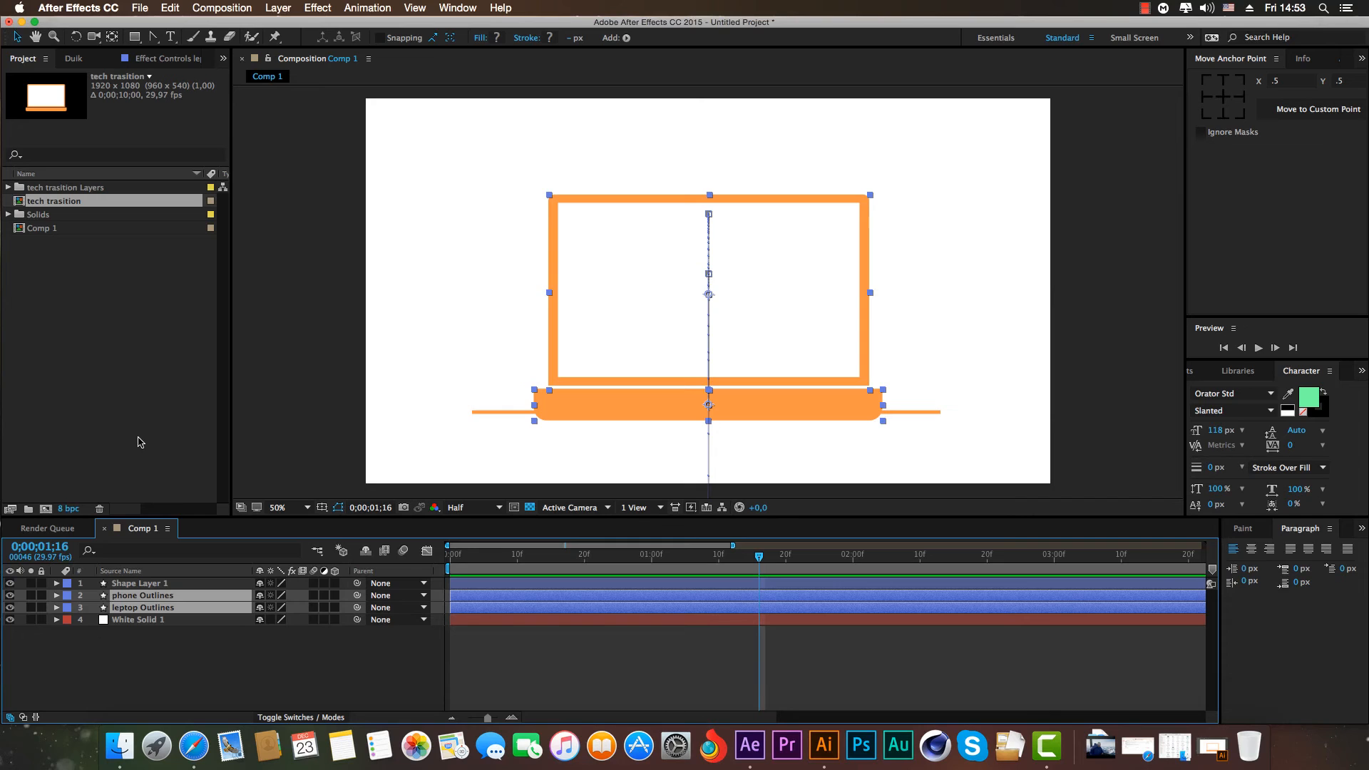
{"action": "key", "text": "super+shift+c"}
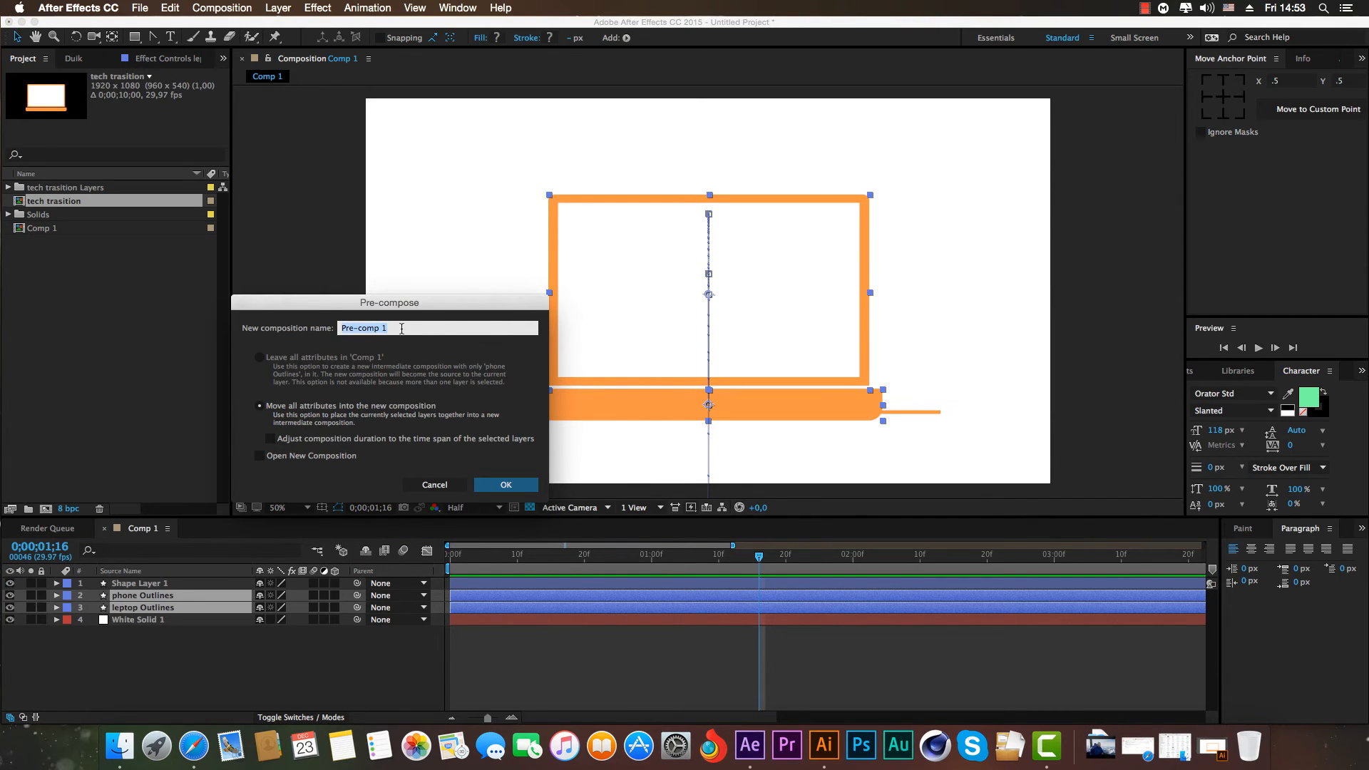
{"action": "key", "text": "BackSpace"}
{"action": "key", "text": "Return"}
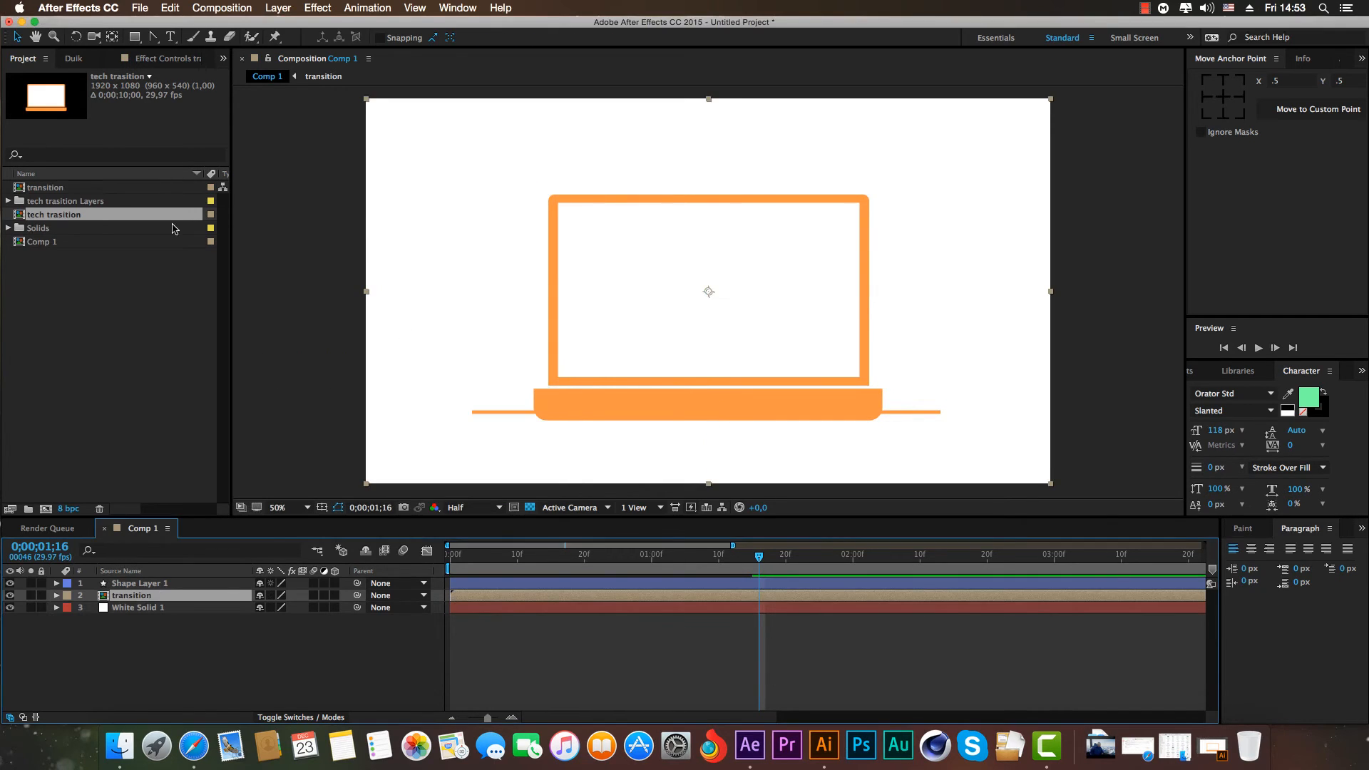
Move the ground line of Shape Layer 1 down to just below the laptop base, checking it at 0;00;00;27.
{"action": "left_click", "coordinate": [211, 630]}
{"action": "left_click", "coordinate": [196, 597]}
{"action": "left_click", "coordinate": [186, 584]}
{"action": "left_click_drag", "start_coordinate": [712, 417], "coordinate": [708, 434]}
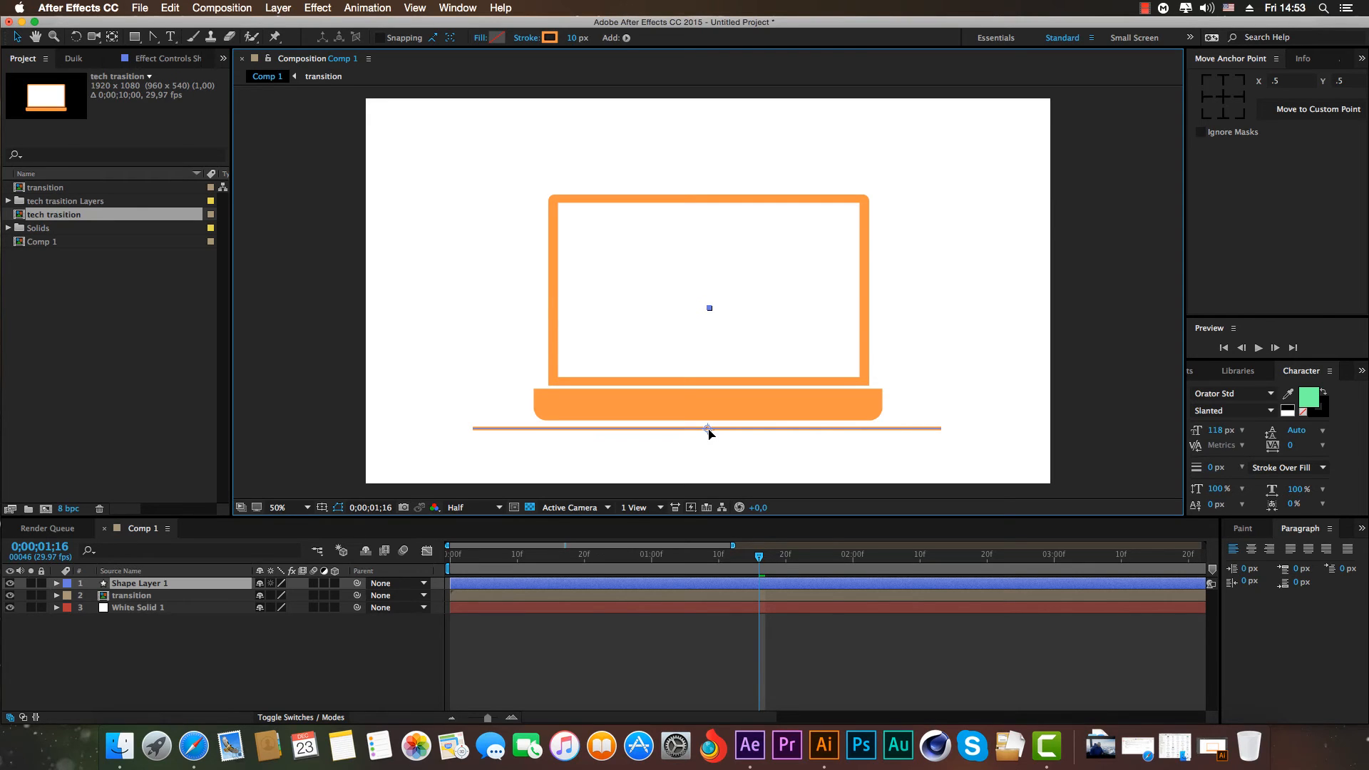
{"action": "left_click", "coordinate": [406, 635]}
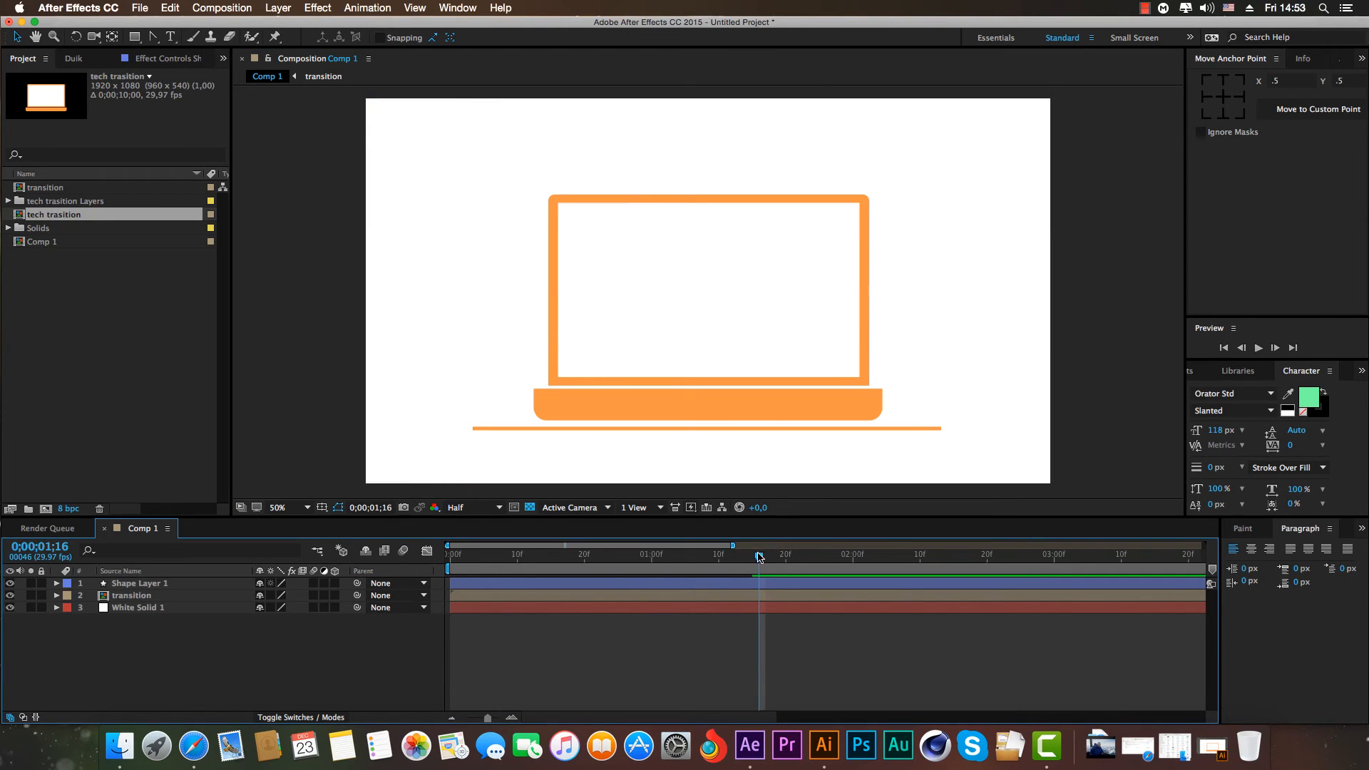
{"action": "left_click_drag", "start_coordinate": [760, 557], "coordinate": [631, 571]}
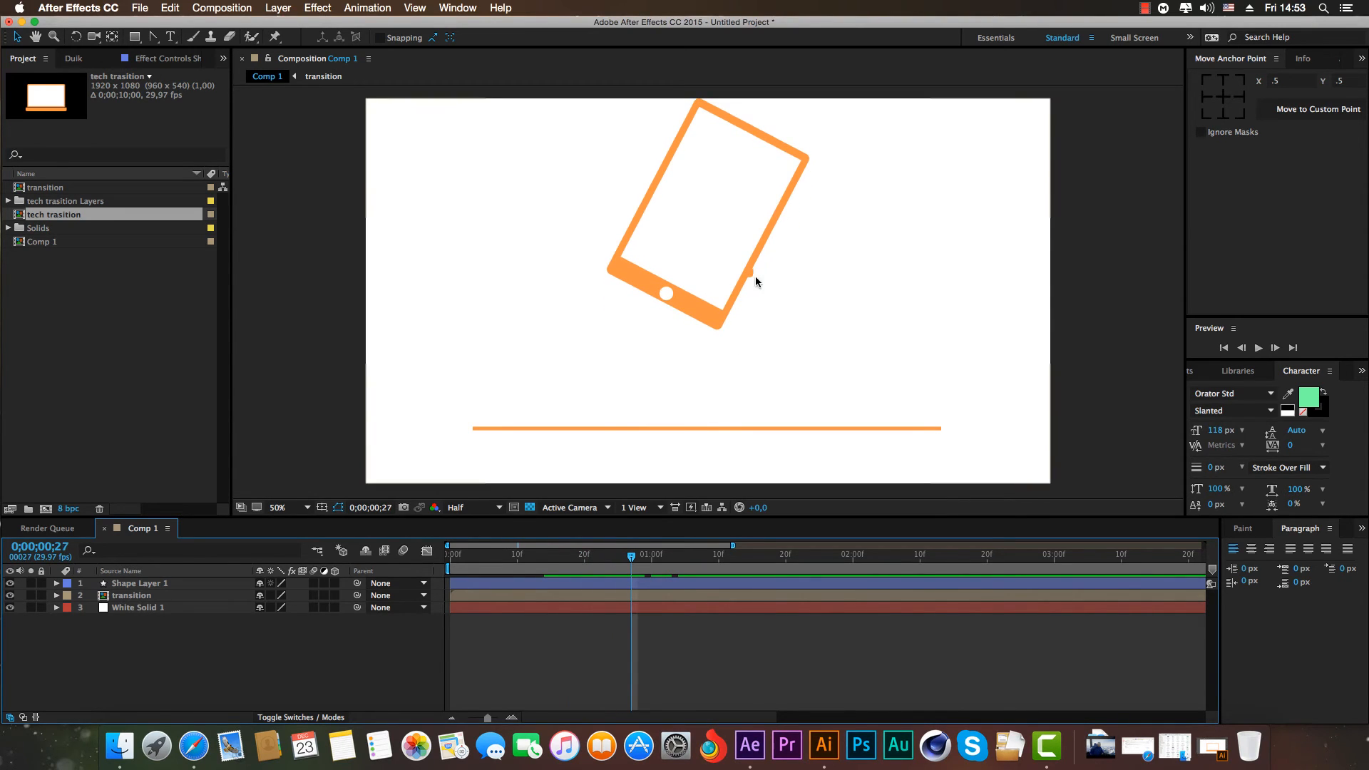
Inside the transition composition, trim the start of the leptop Outlines layer to 0;00;01;11.
{"action": "left_click", "coordinate": [179, 586]}
{"action": "double_click", "coordinate": [148, 595]}
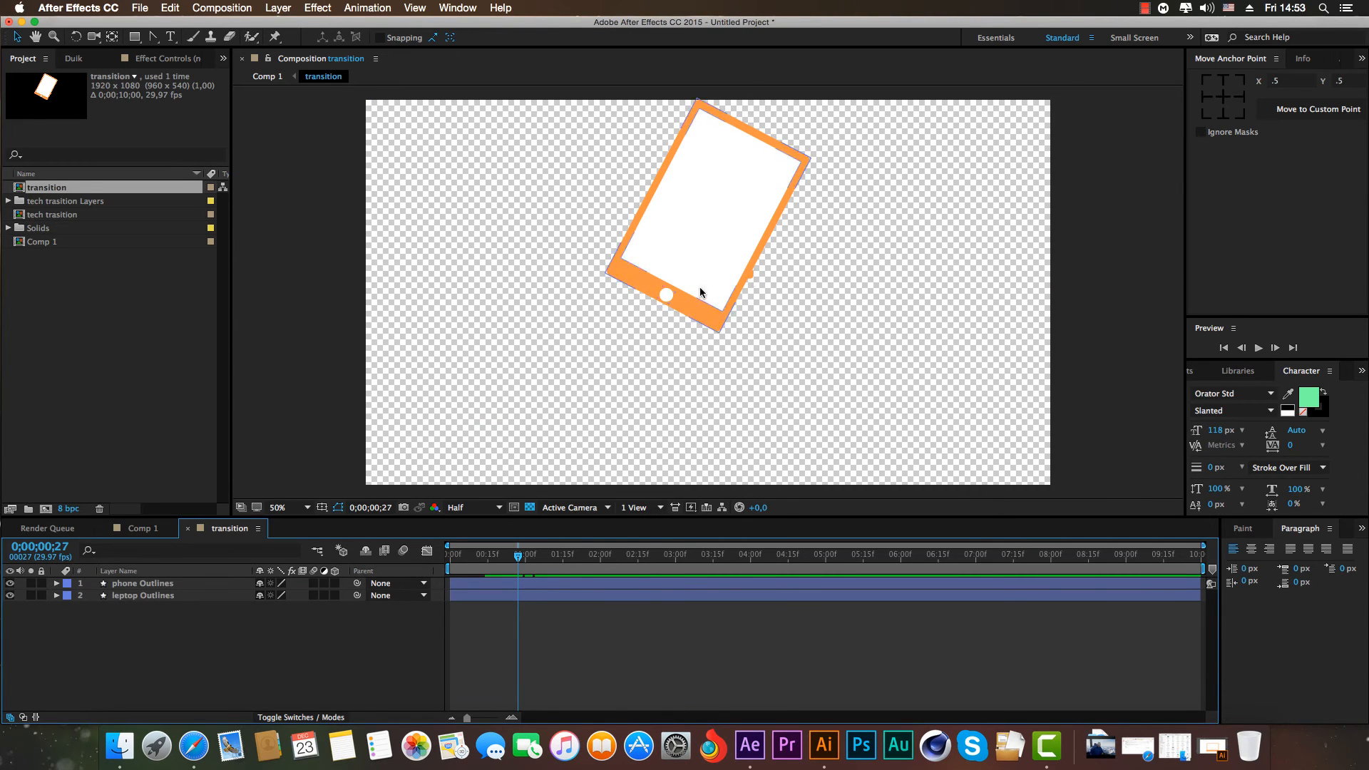
{"action": "left_click", "coordinate": [510, 596]}
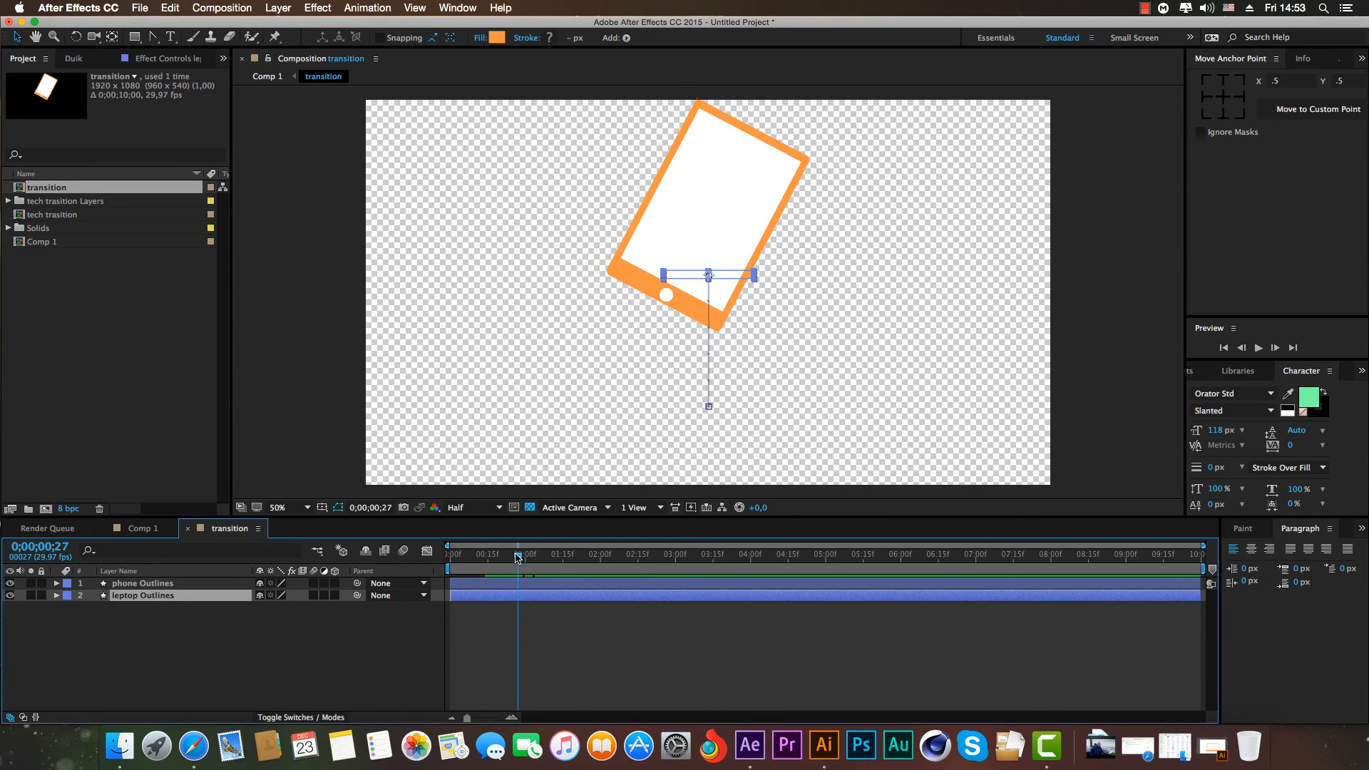
{"action": "left_click_drag", "start_coordinate": [519, 558], "coordinate": [555, 571]}
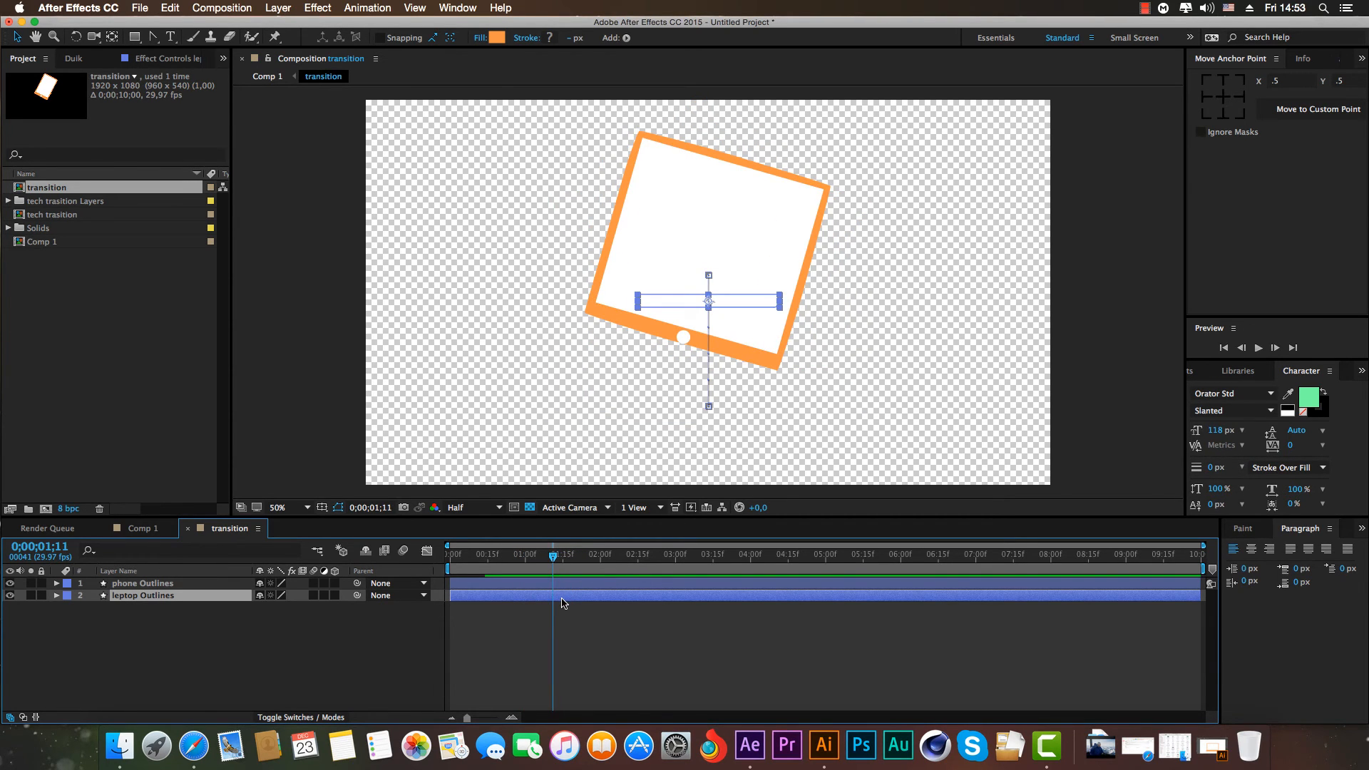
{"action": "key", "text": "alt+bracketleft"}
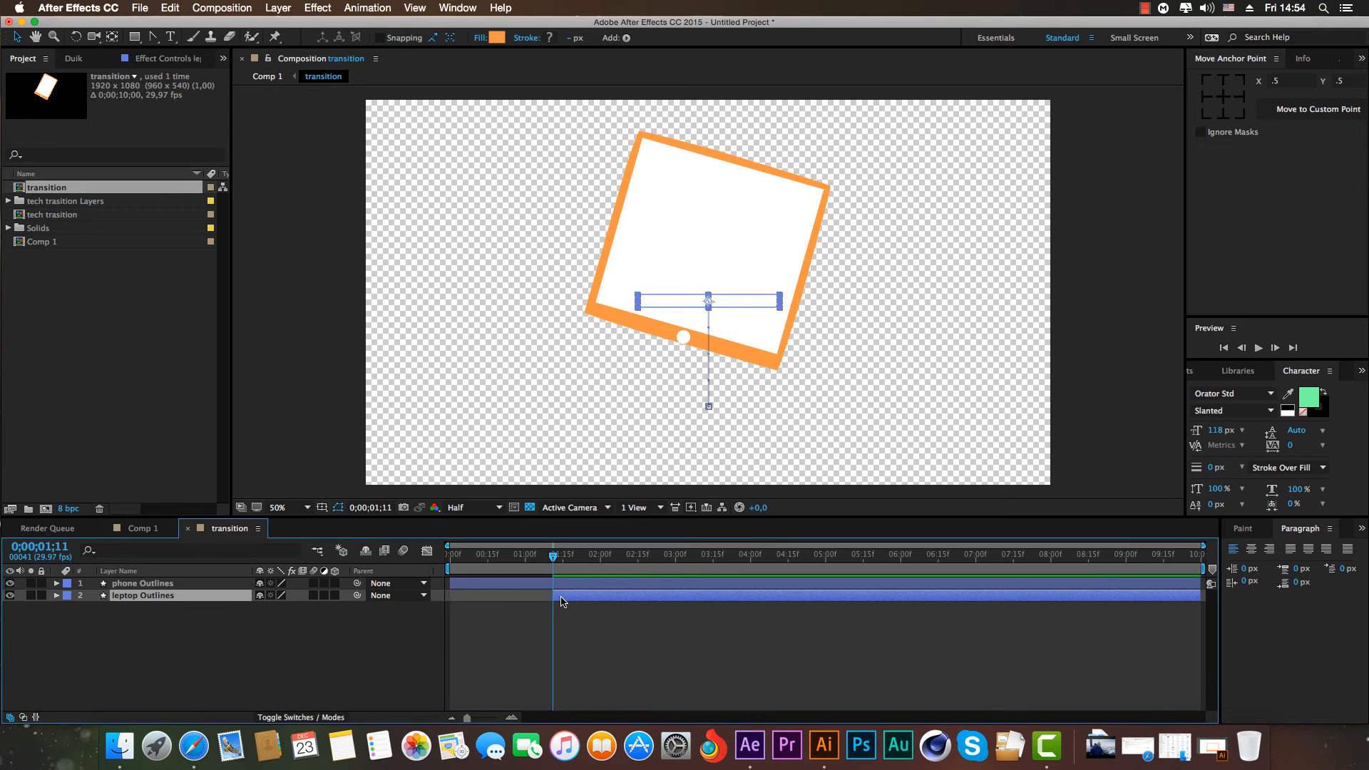
Play the transition composition to check when the trimmed laptop base appears, and return to its first frame.
{"action": "left_click_drag", "start_coordinate": [557, 568], "coordinate": [530, 564]}
{"action": "key", "text": "space"}
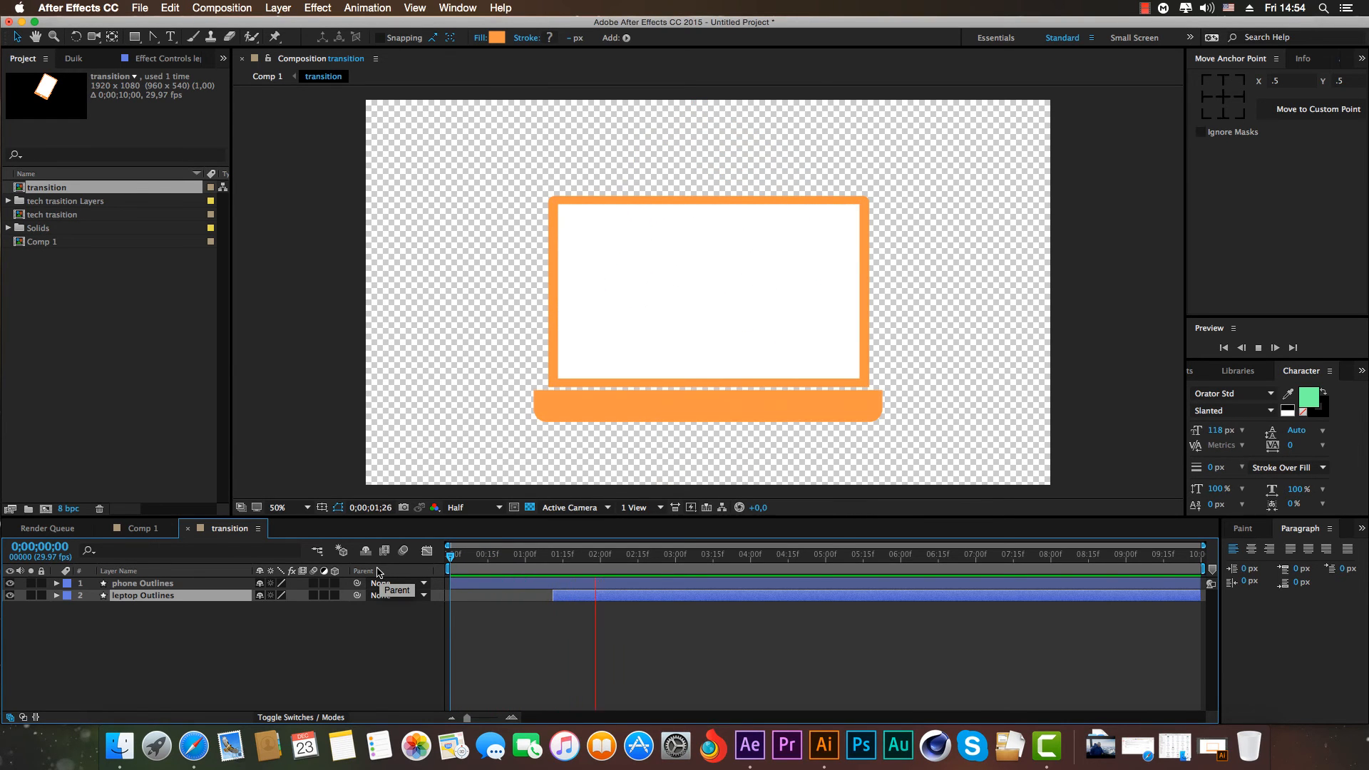
{"action": "key", "text": "space"}
{"action": "key", "text": "Home"}
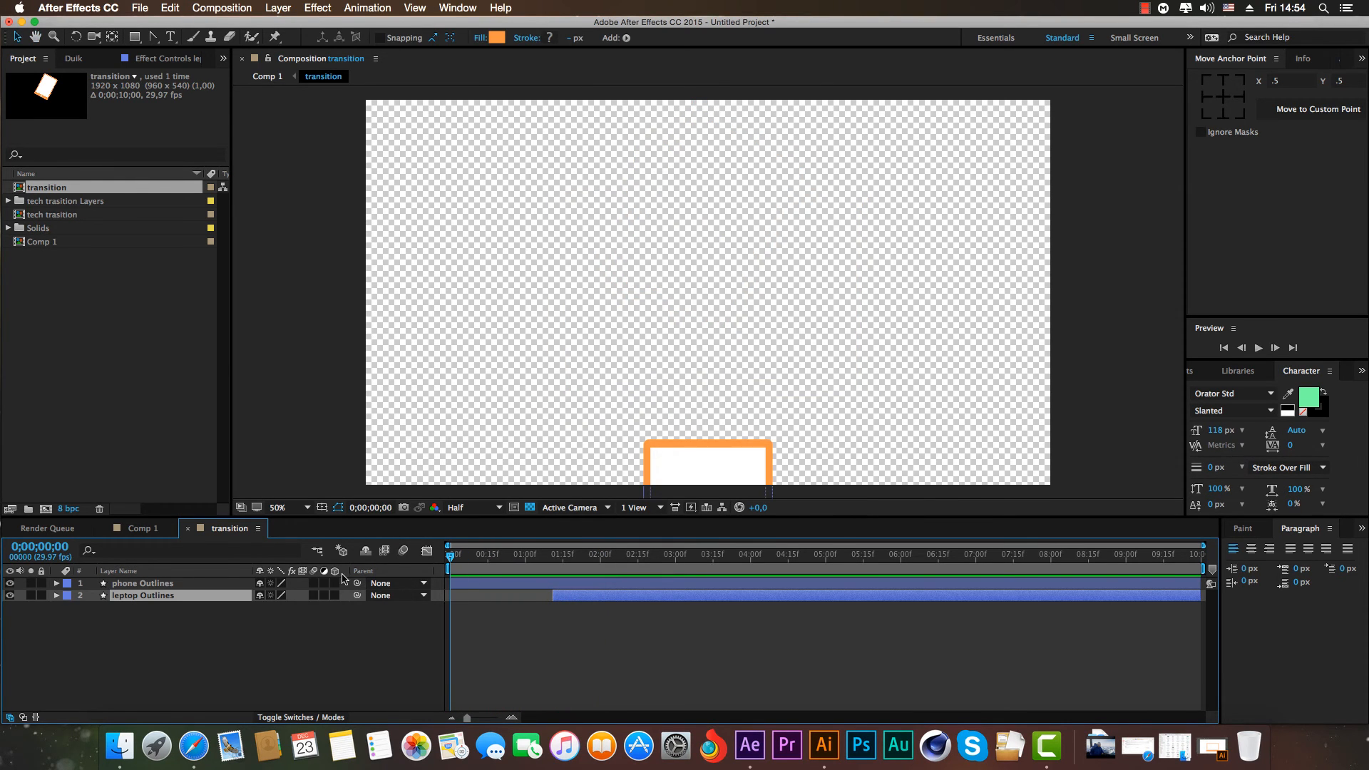
In Comp 1, set a Path keyframe for the ground line of Shape Layer 1 at 0;00;00;02.
{"action": "left_click", "coordinate": [141, 528]}
{"action": "left_click_drag", "start_coordinate": [462, 566], "coordinate": [463, 627]}
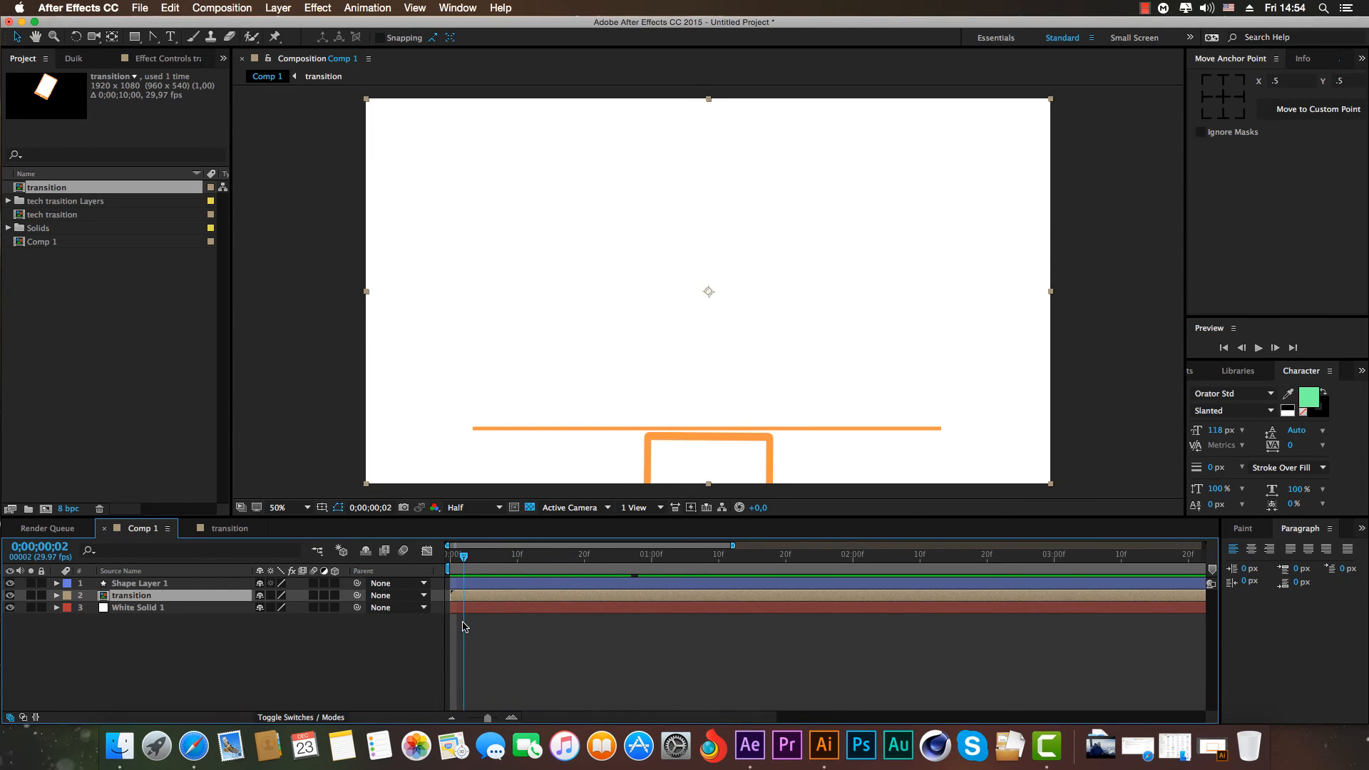
{"action": "left_click", "coordinate": [185, 583]}
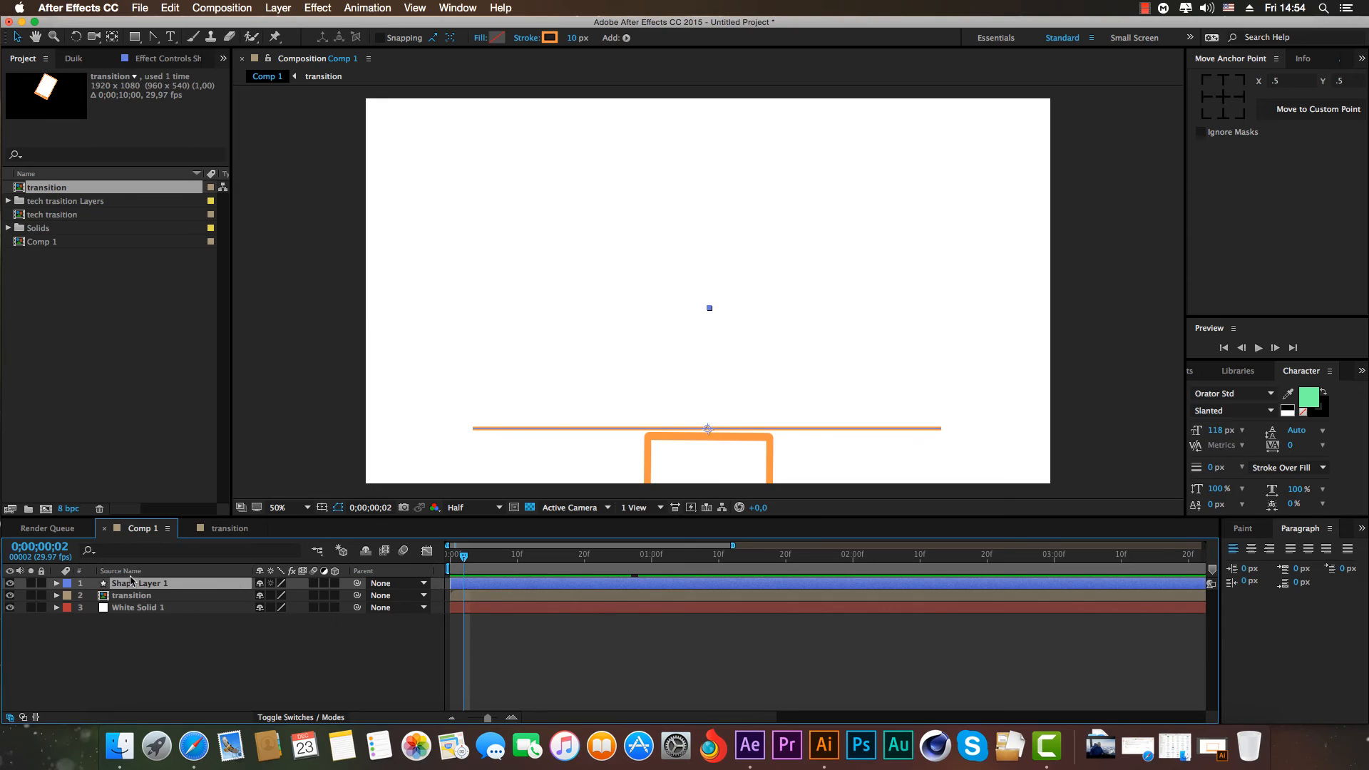
{"action": "left_click", "coordinate": [56, 583]}
{"action": "left_click", "coordinate": [68, 595]}
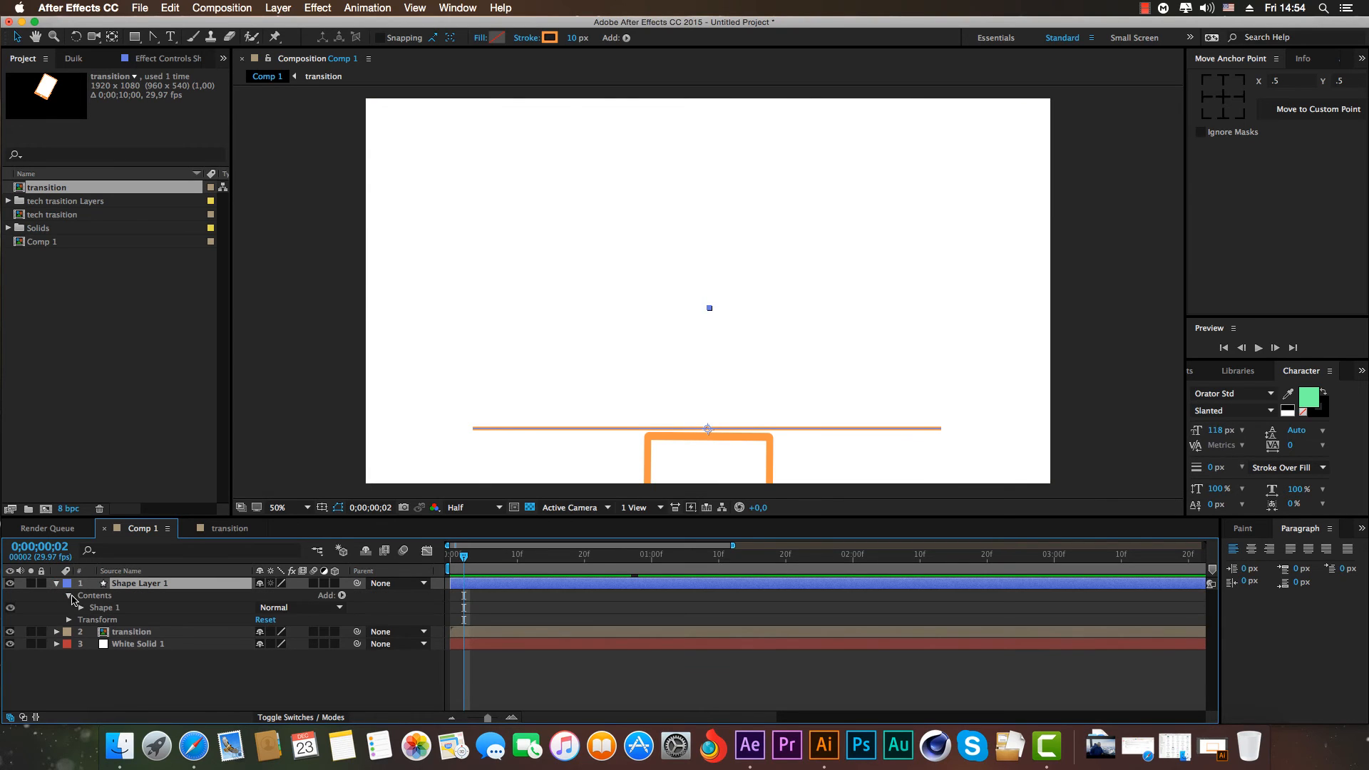
{"action": "left_click", "coordinate": [81, 607]}
{"action": "left_click", "coordinate": [92, 619]}
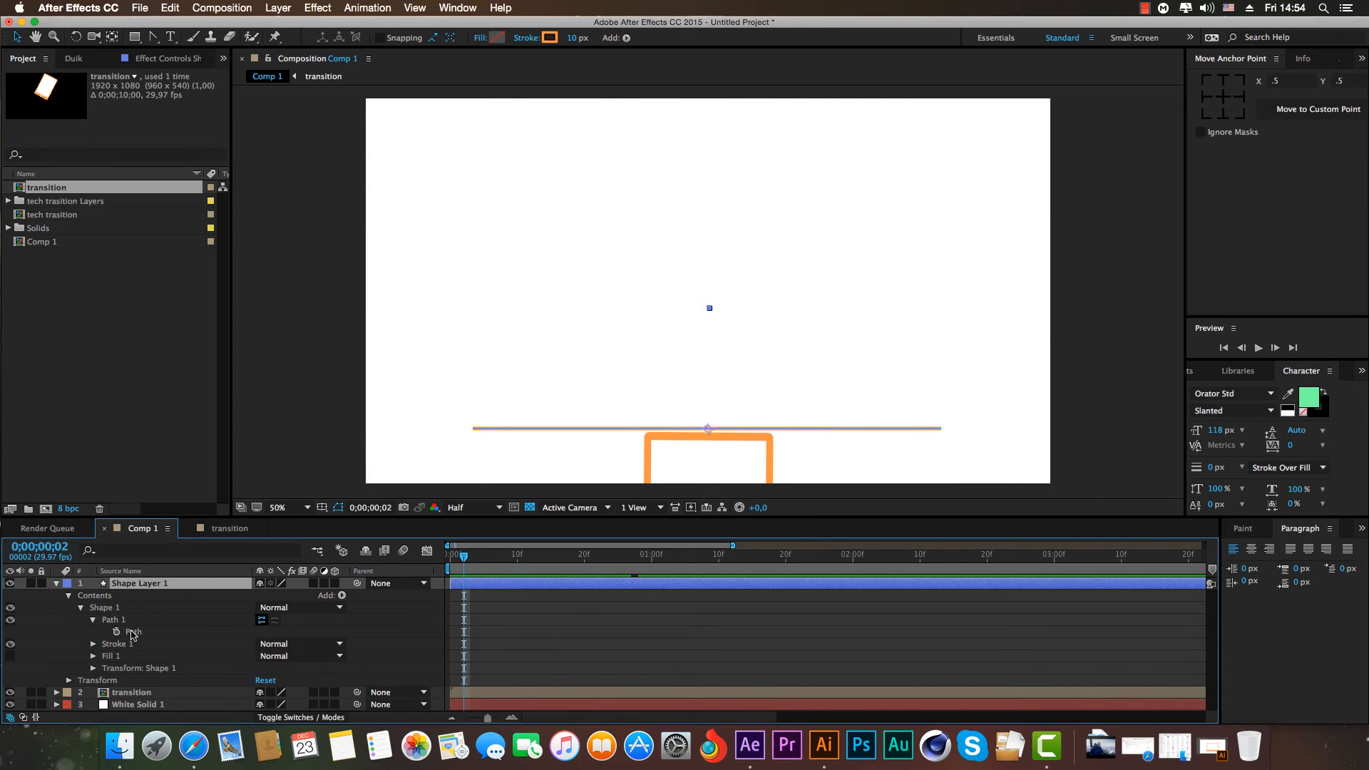
{"action": "left_click", "coordinate": [129, 632]}
{"action": "left_click", "coordinate": [116, 632]}
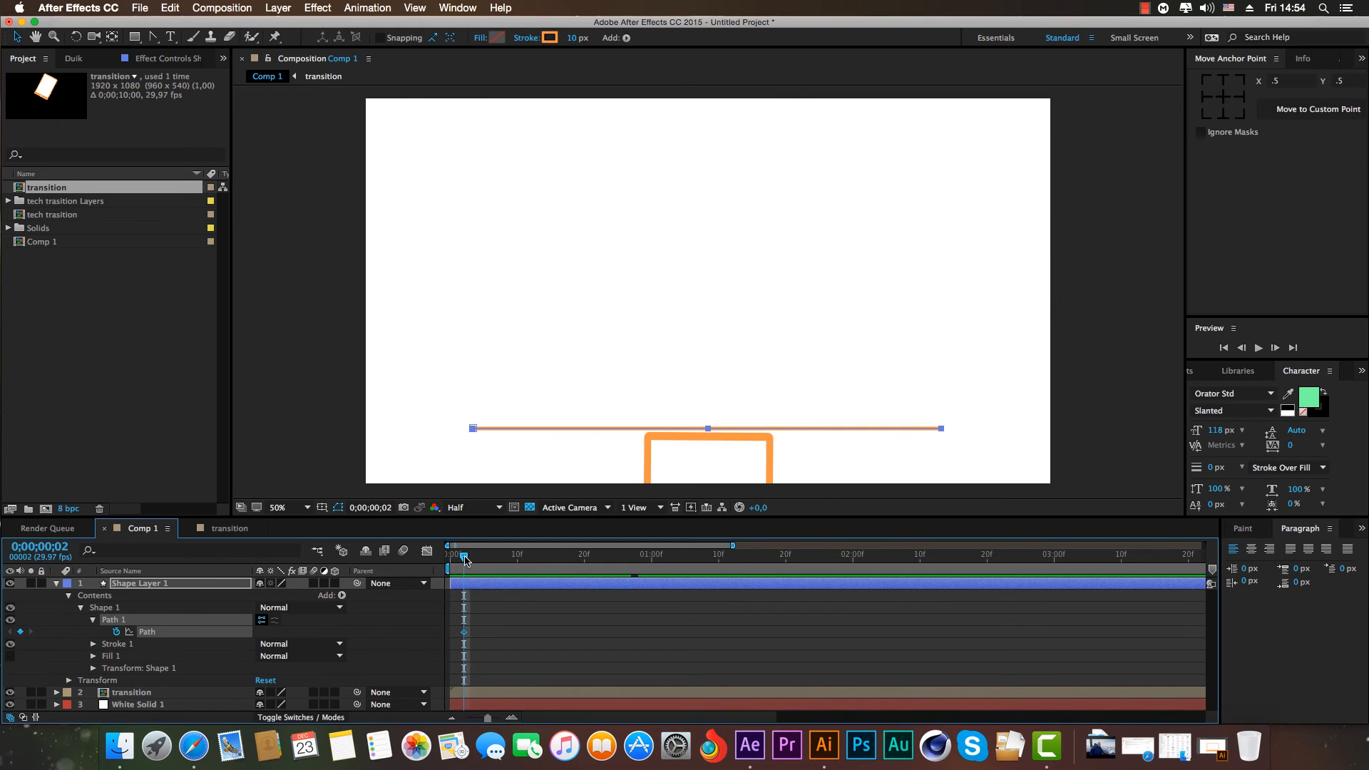
At 0;00;00;15, raise only the middle point of the ground line's path to bend it into an upward arch.
{"action": "left_click_drag", "start_coordinate": [463, 560], "coordinate": [518, 574]}
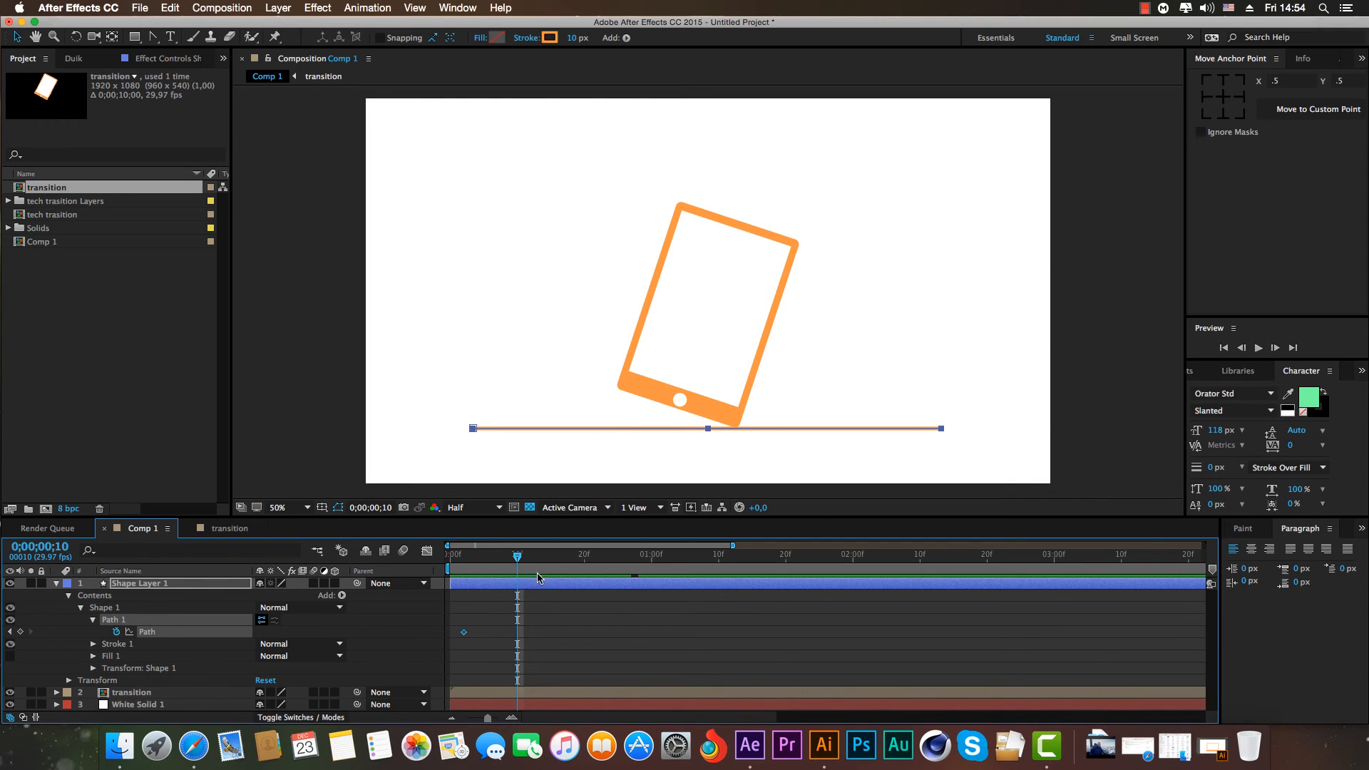
{"action": "left_click_drag", "start_coordinate": [517, 560], "coordinate": [550, 570]}
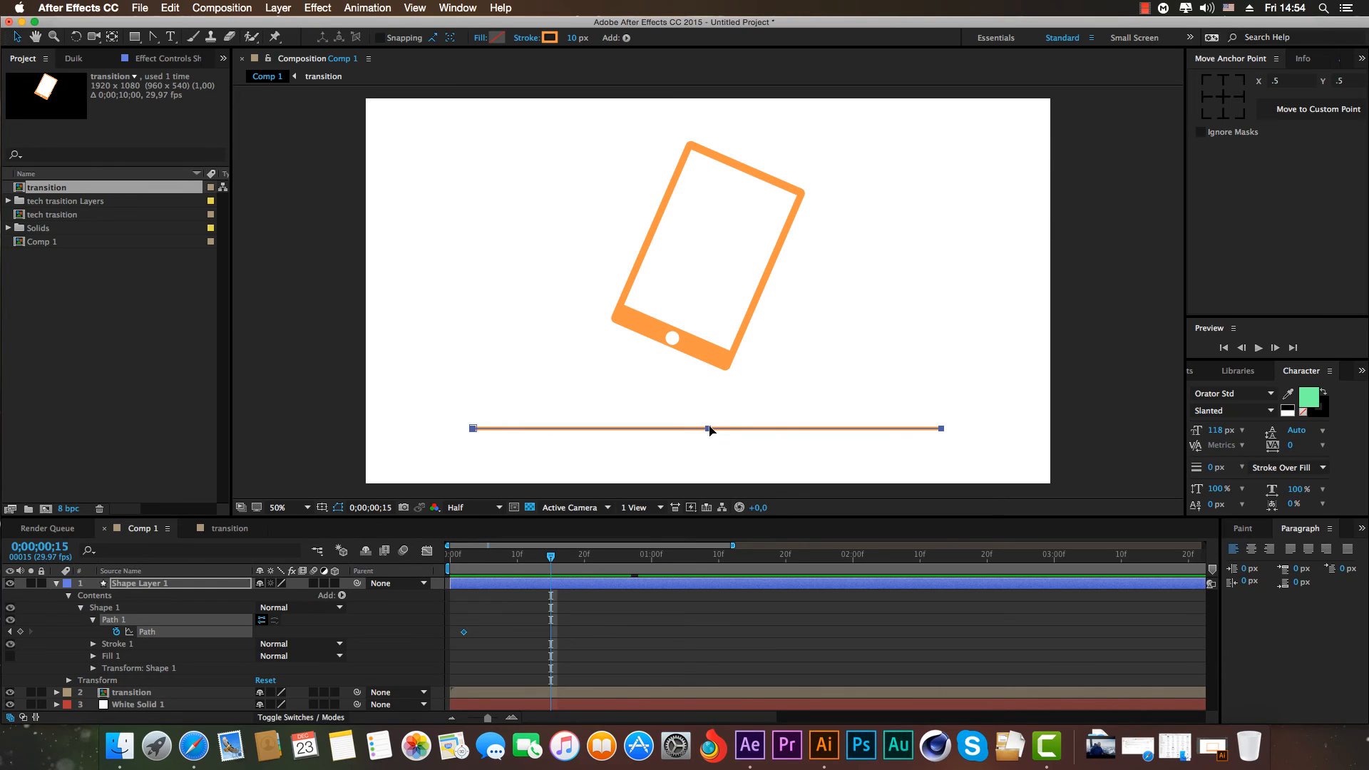
{"action": "left_click_drag", "start_coordinate": [707, 429], "coordinate": [708, 422]}
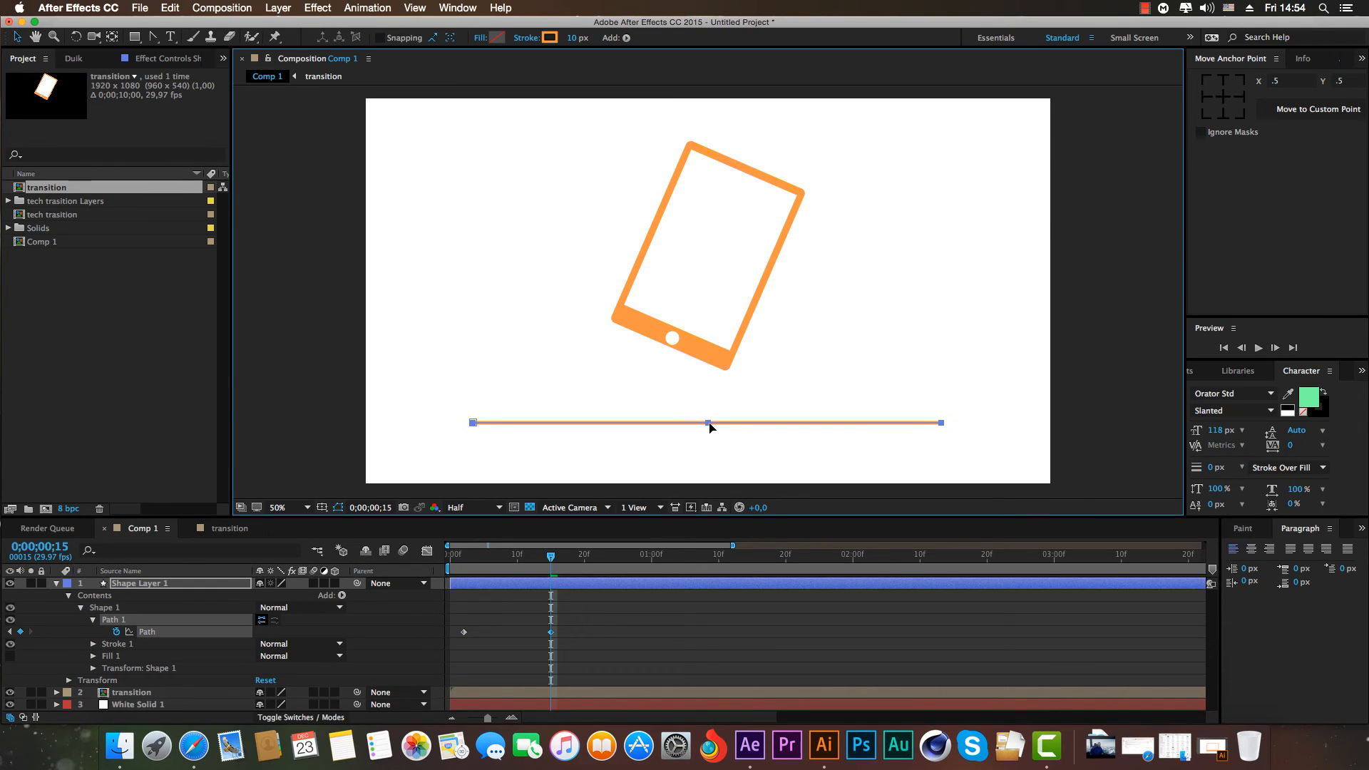
{"action": "key", "text": "super+z"}
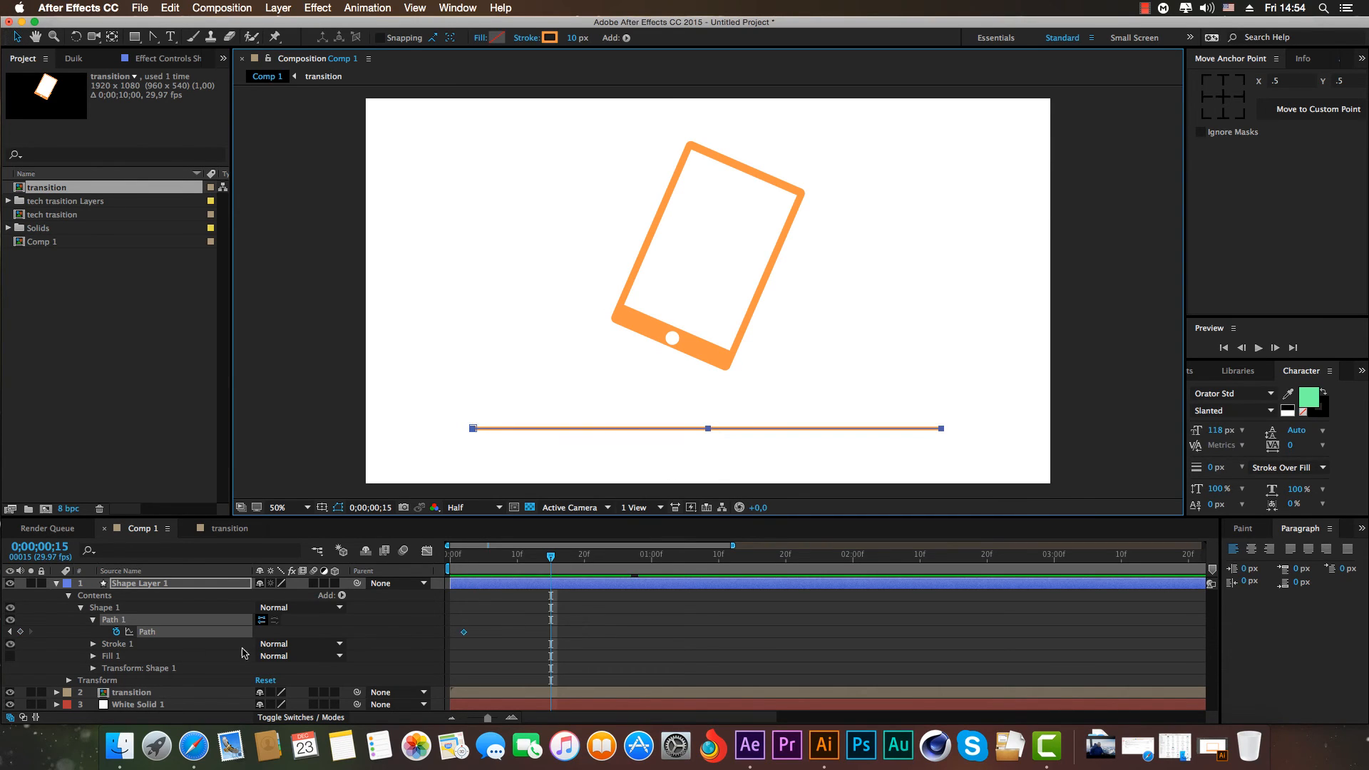
{"action": "left_click", "coordinate": [117, 620]}
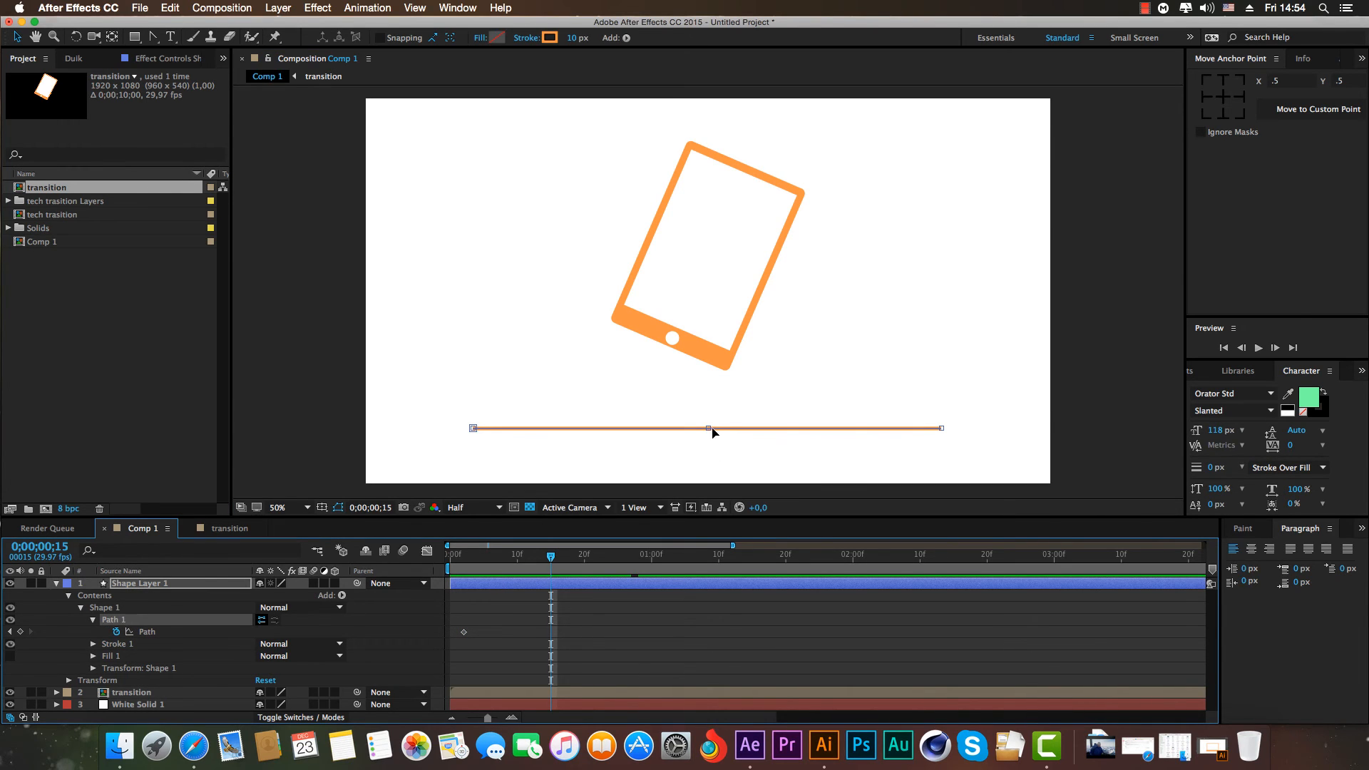
{"action": "left_click_drag", "start_coordinate": [709, 429], "coordinate": [709, 401]}
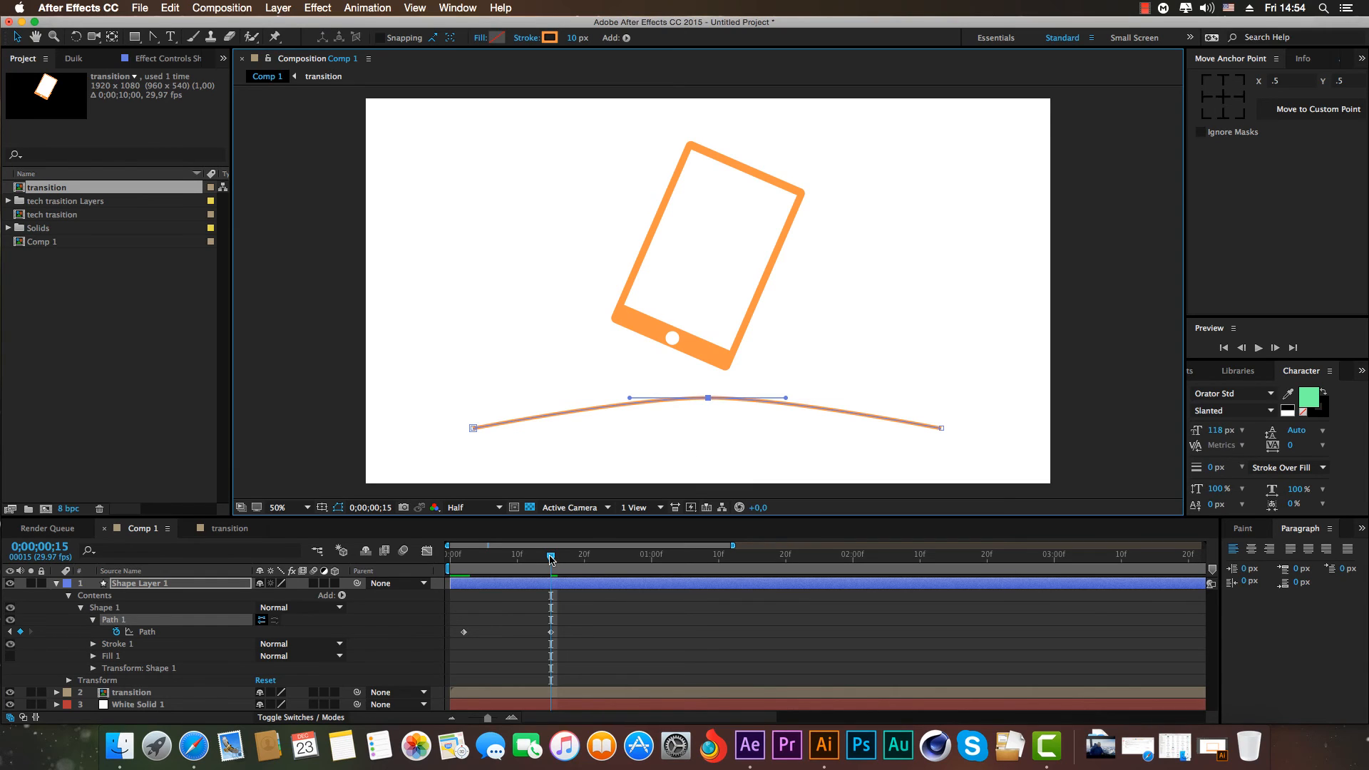
Bend the ground line's middle point below its ends at 0;00;00;27 and slightly above them at 0;00;01;09.
{"action": "left_click_drag", "start_coordinate": [551, 559], "coordinate": [632, 575]}
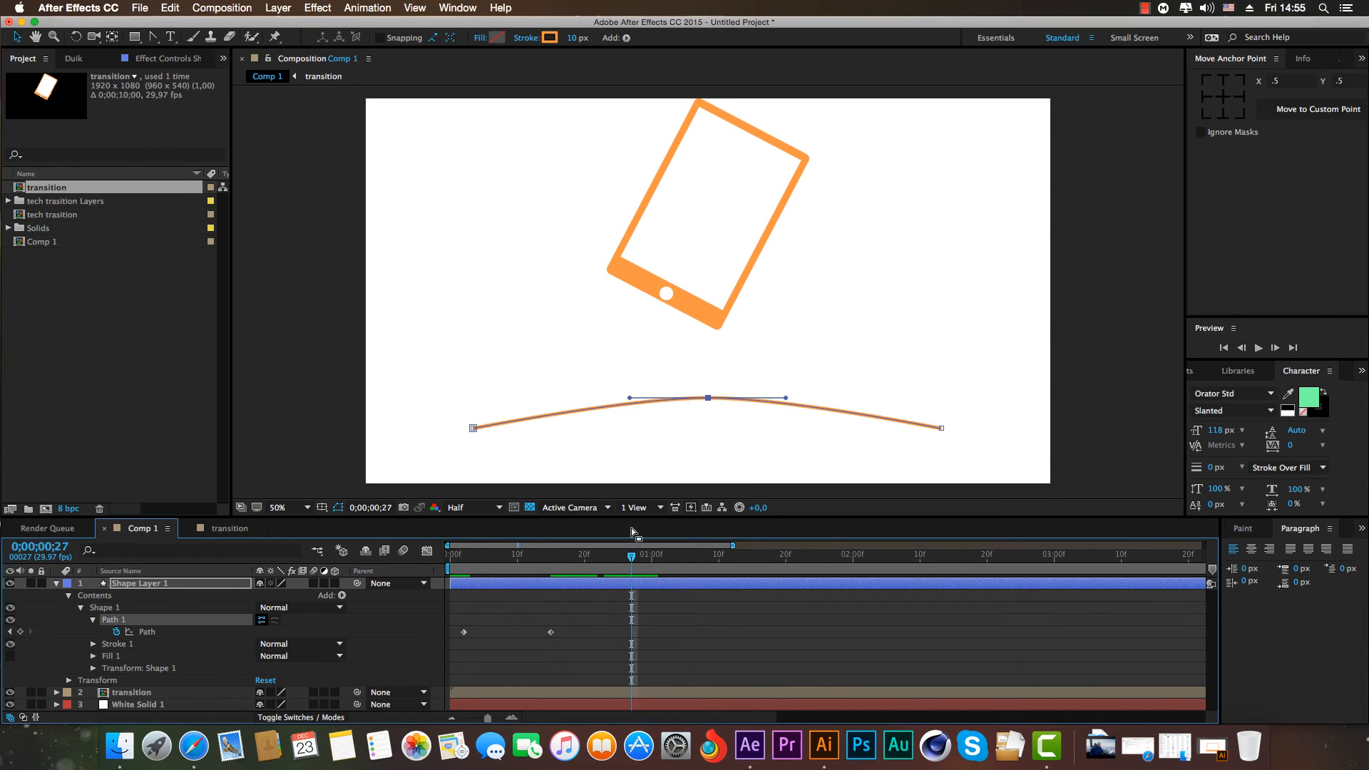
{"action": "left_click_drag", "start_coordinate": [707, 398], "coordinate": [706, 457]}
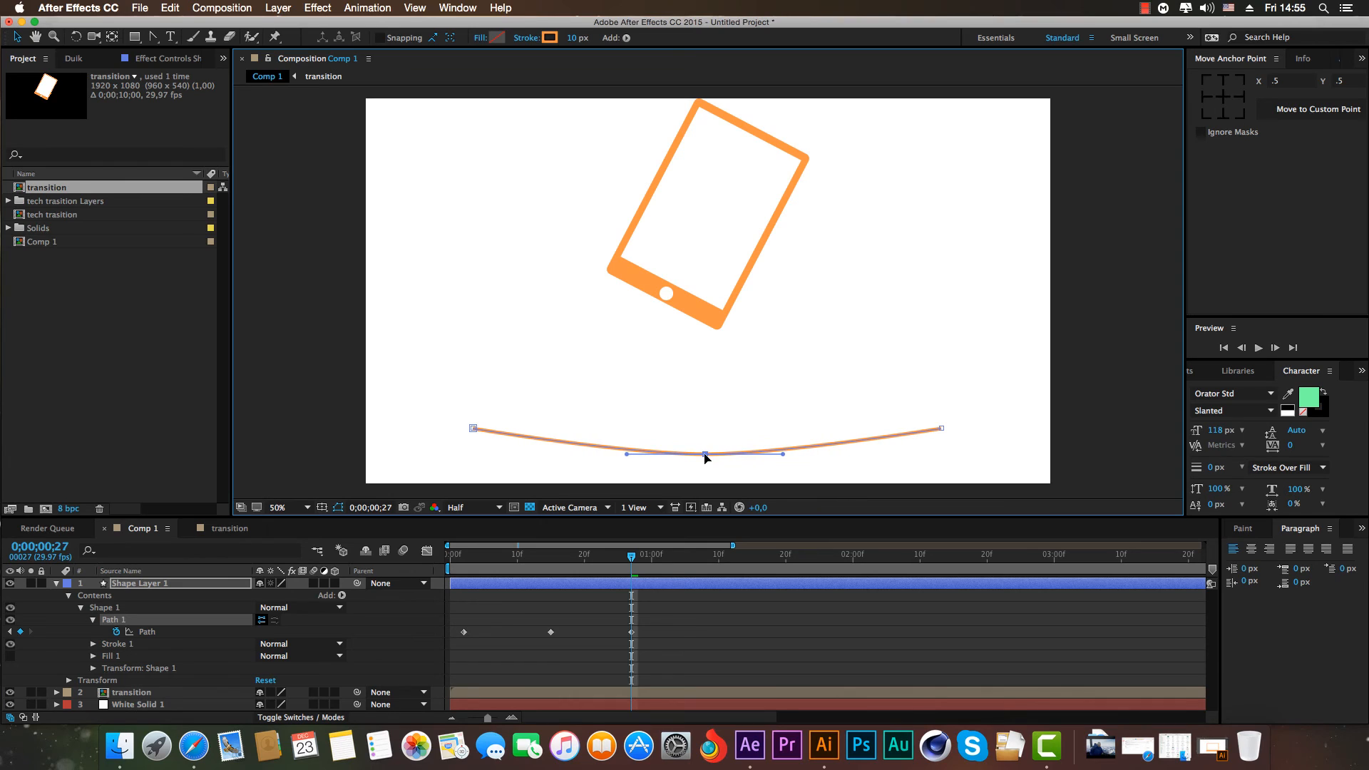
{"action": "key", "text": "space"}
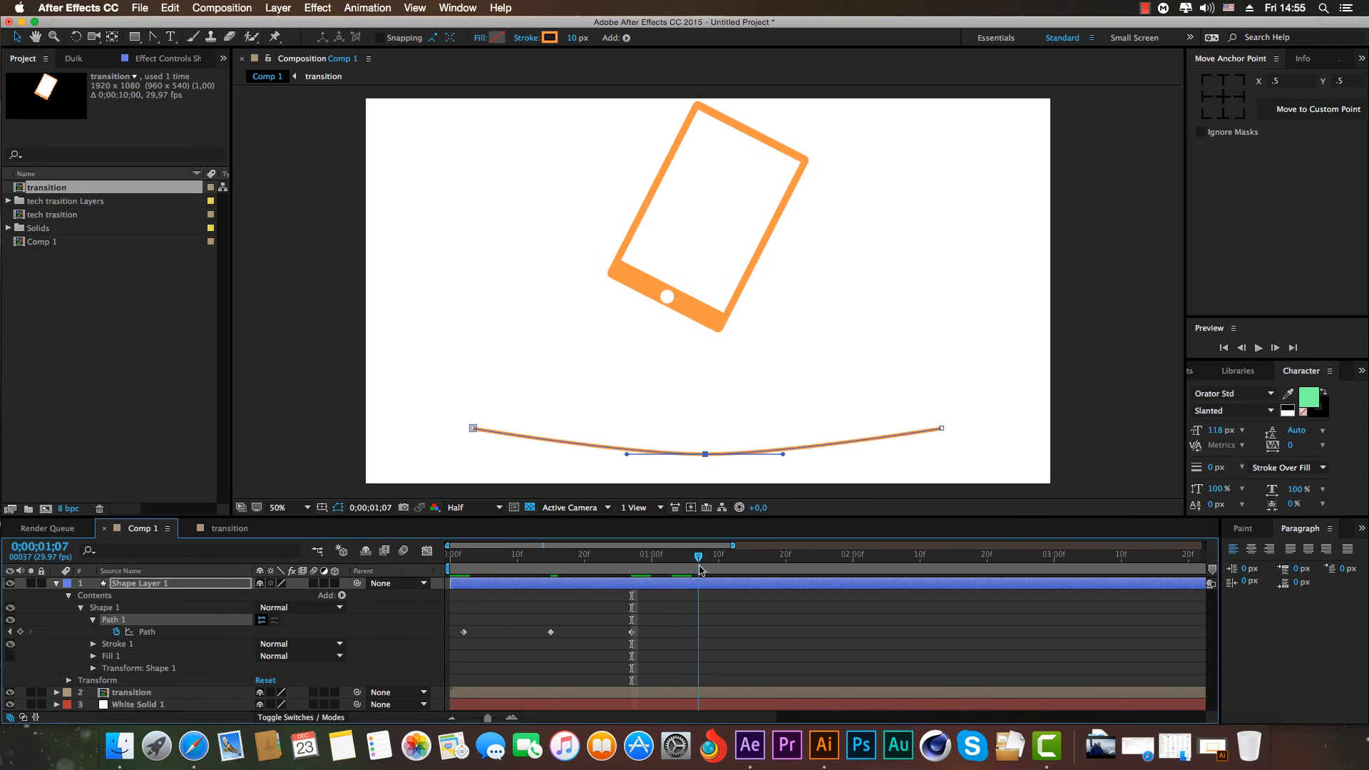
{"action": "left_click_drag", "start_coordinate": [706, 454], "coordinate": [703, 414]}
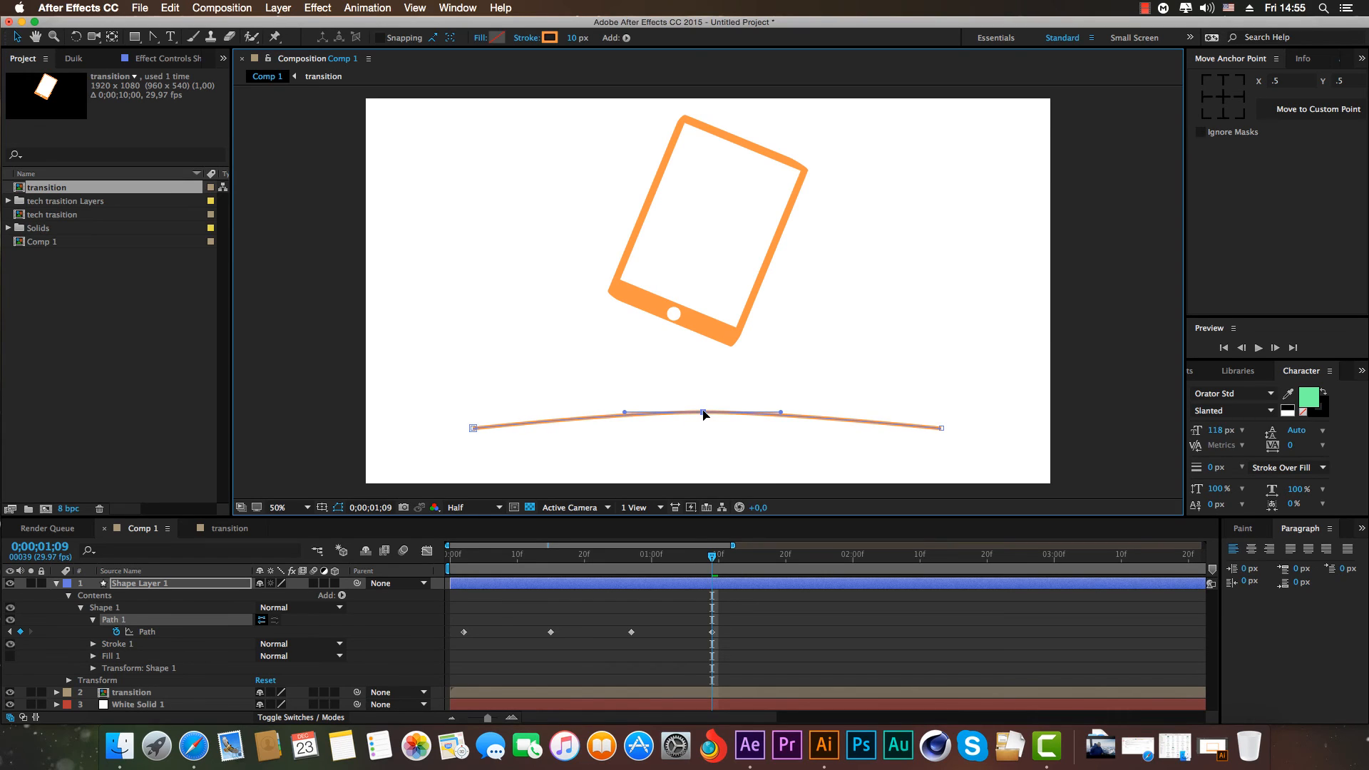
At 0;00;01;18, lower the line's middle point slightly below its ends, and apply Easy Ease to all Path keyframes.
{"action": "left_click_drag", "start_coordinate": [716, 558], "coordinate": [769, 577]}
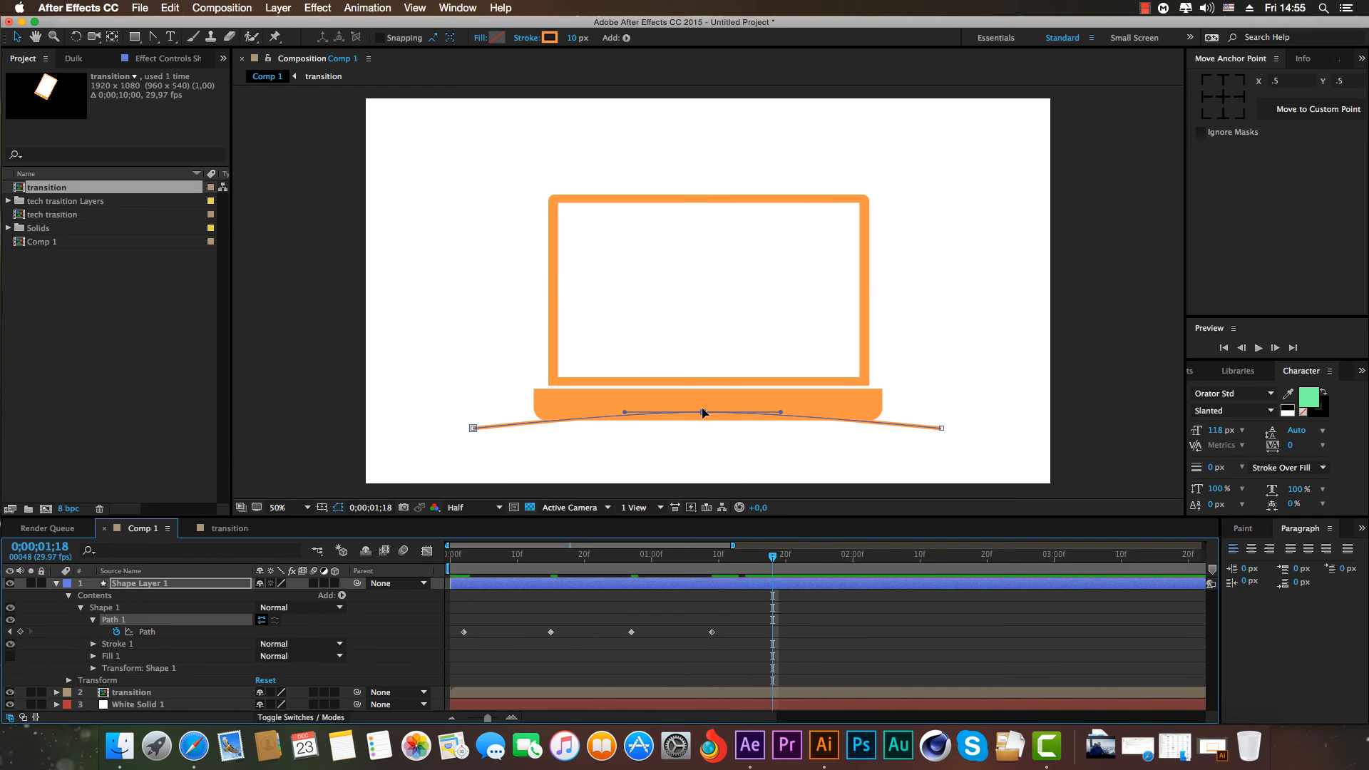
{"action": "left_click_drag", "start_coordinate": [703, 412], "coordinate": [703, 437]}
{"action": "left_click_drag", "start_coordinate": [840, 621], "coordinate": [446, 663]}
{"action": "key", "text": "F9"}
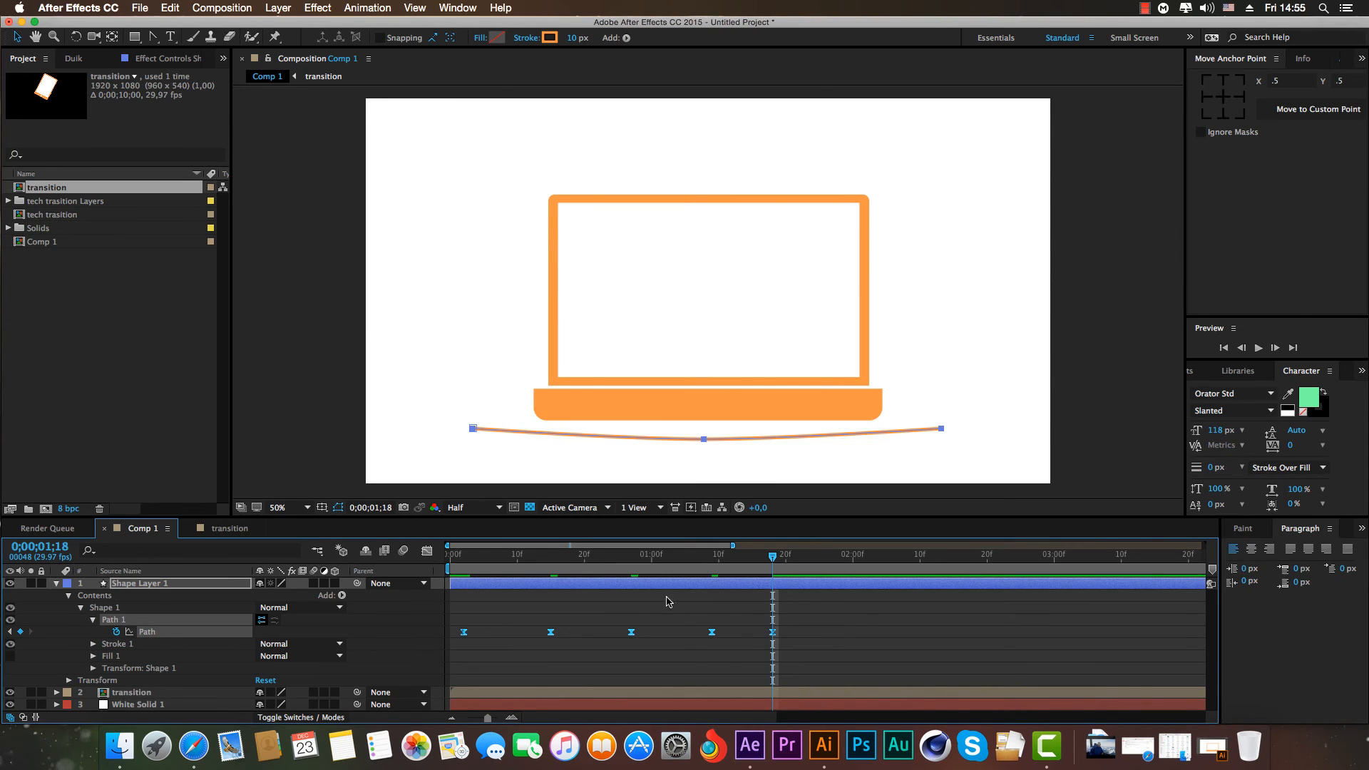
Play Comp 1 from the start to check the ground line's eased bounce.
{"action": "key", "text": "space"}
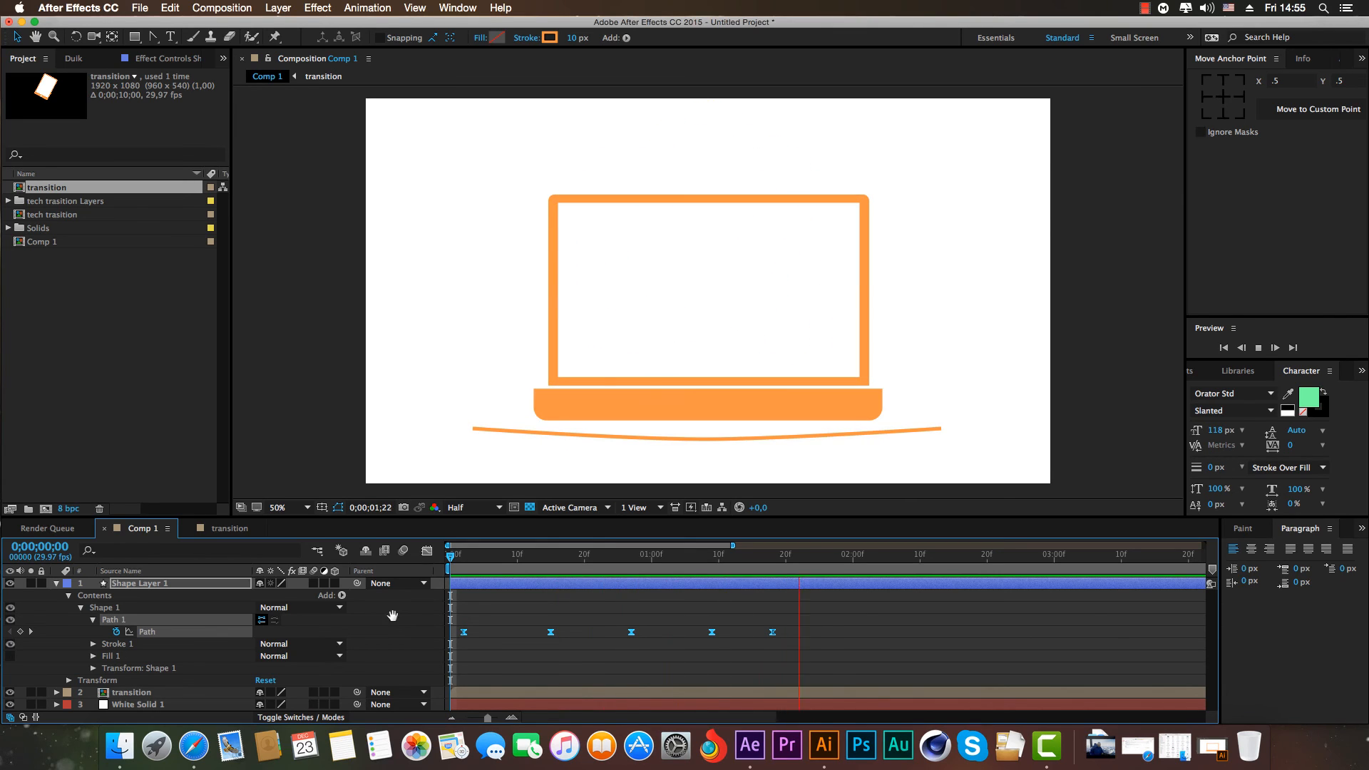
{"action": "key", "text": "space"}
{"action": "key", "text": "space"}
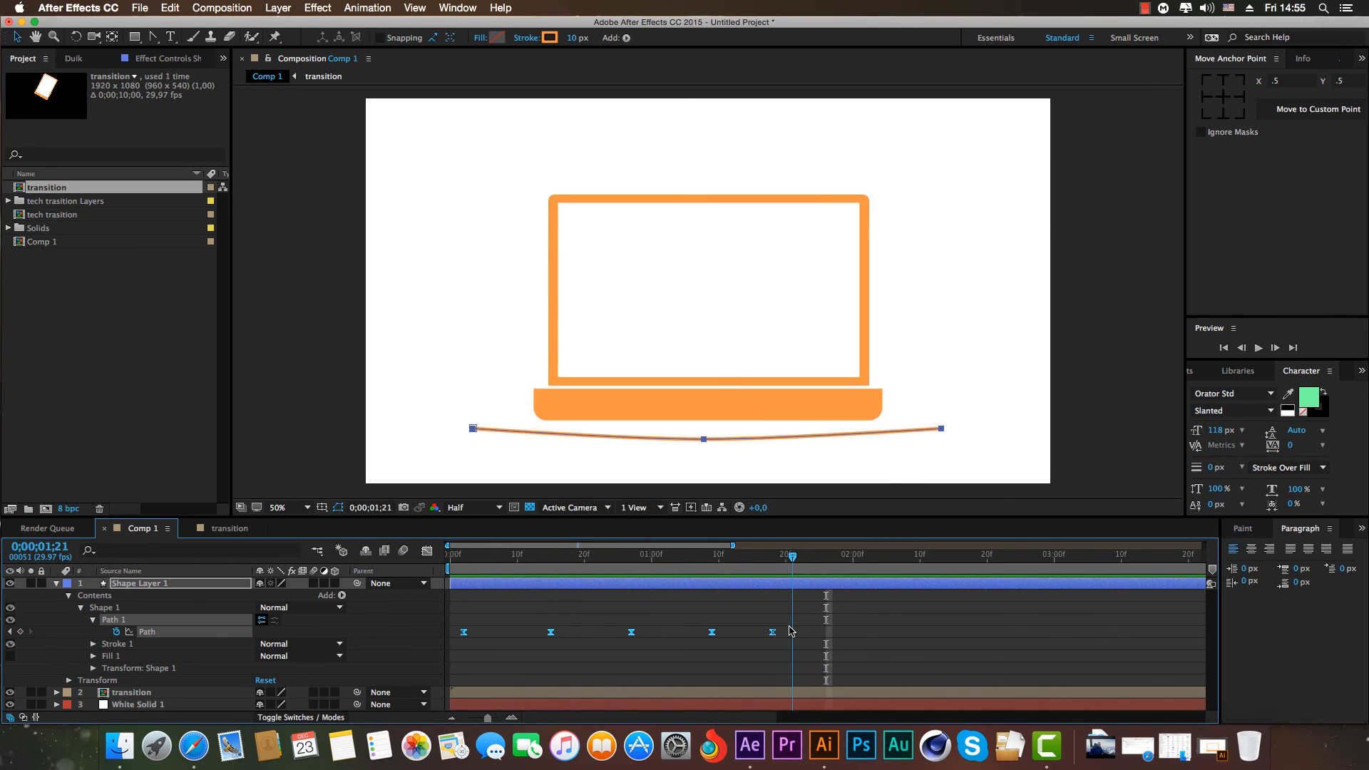
At 0;00;01;27, raise the ground line's middle point into a shallow arch touching the underside of the laptop base.
{"action": "key", "text": "Page_Down"}
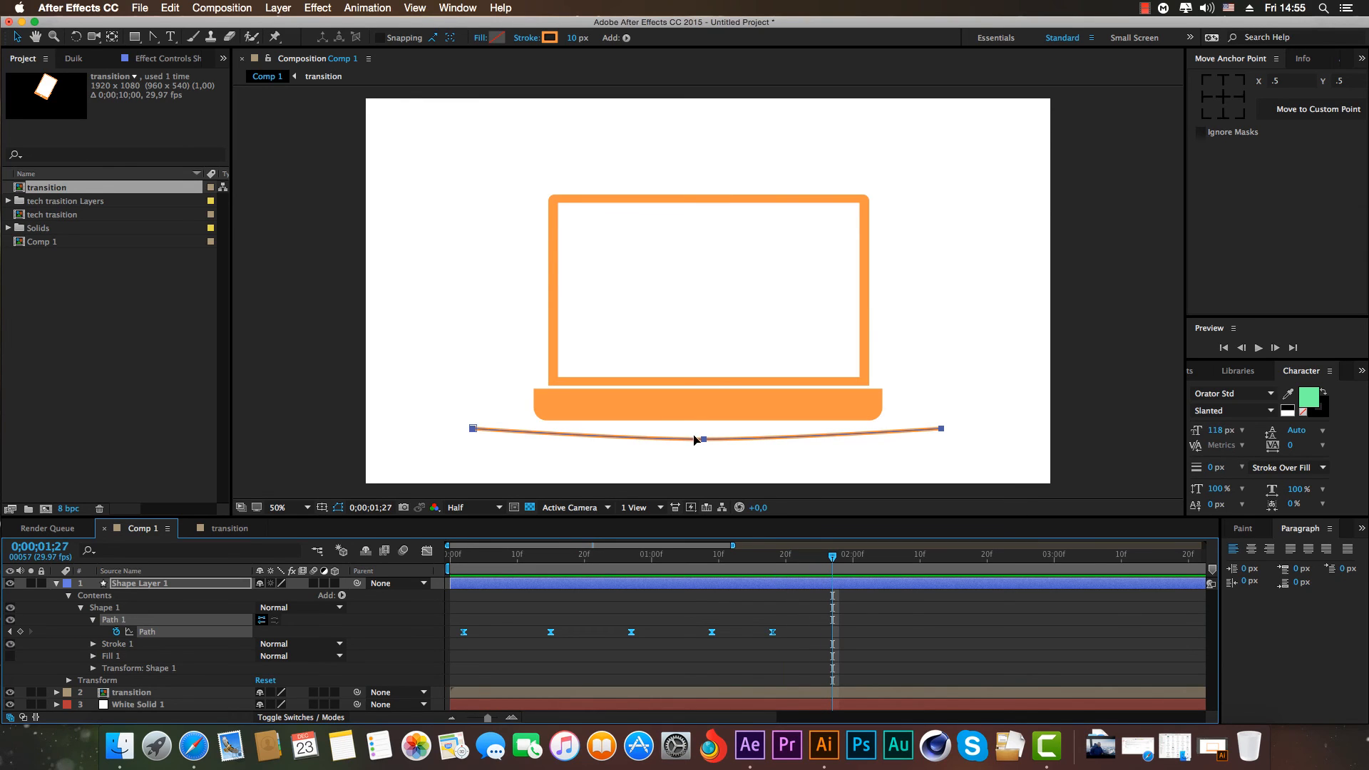
{"action": "left_click_drag", "start_coordinate": [706, 444], "coordinate": [706, 437]}
{"action": "key", "text": "ctrl+z"}
{"action": "left_click", "coordinate": [144, 619]}
{"action": "left_click", "coordinate": [148, 609]}
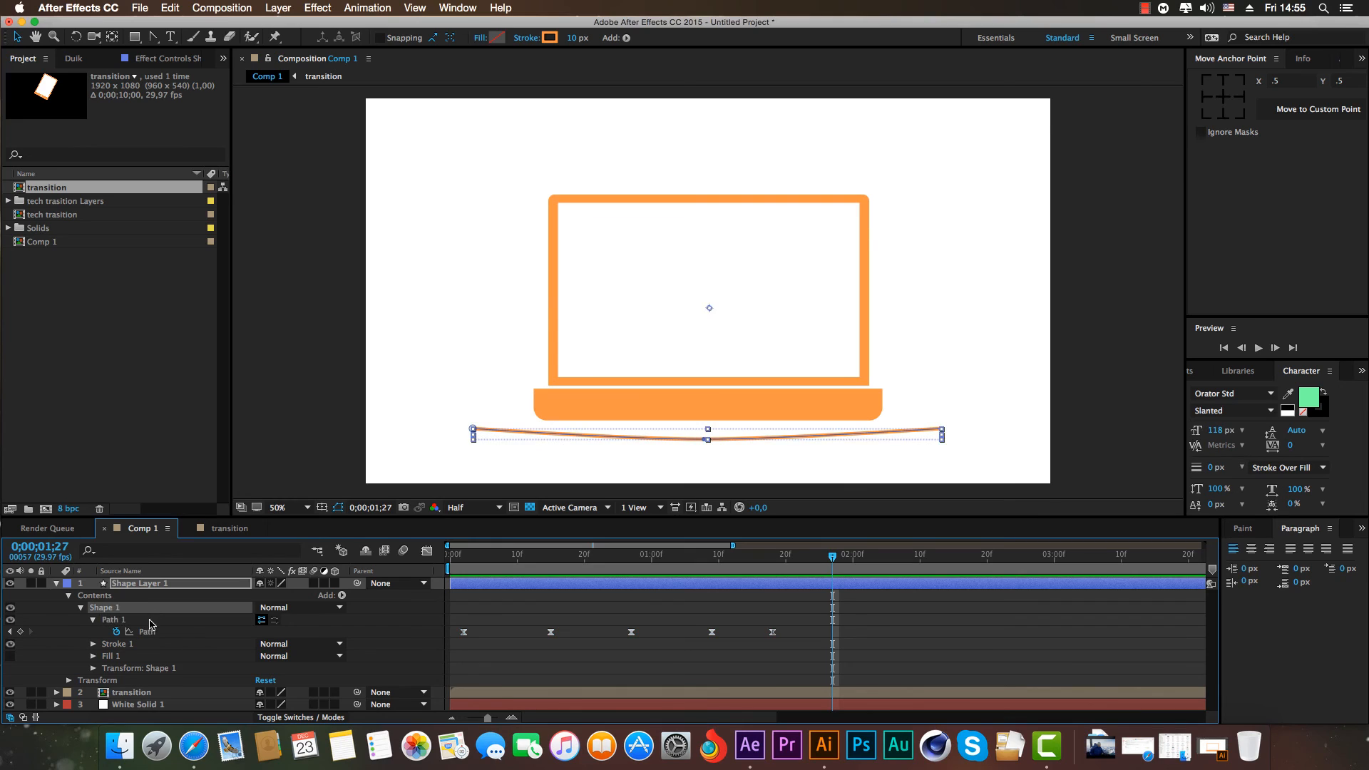
{"action": "left_click", "coordinate": [150, 619]}
{"action": "left_click_drag", "start_coordinate": [706, 439], "coordinate": [705, 419]}
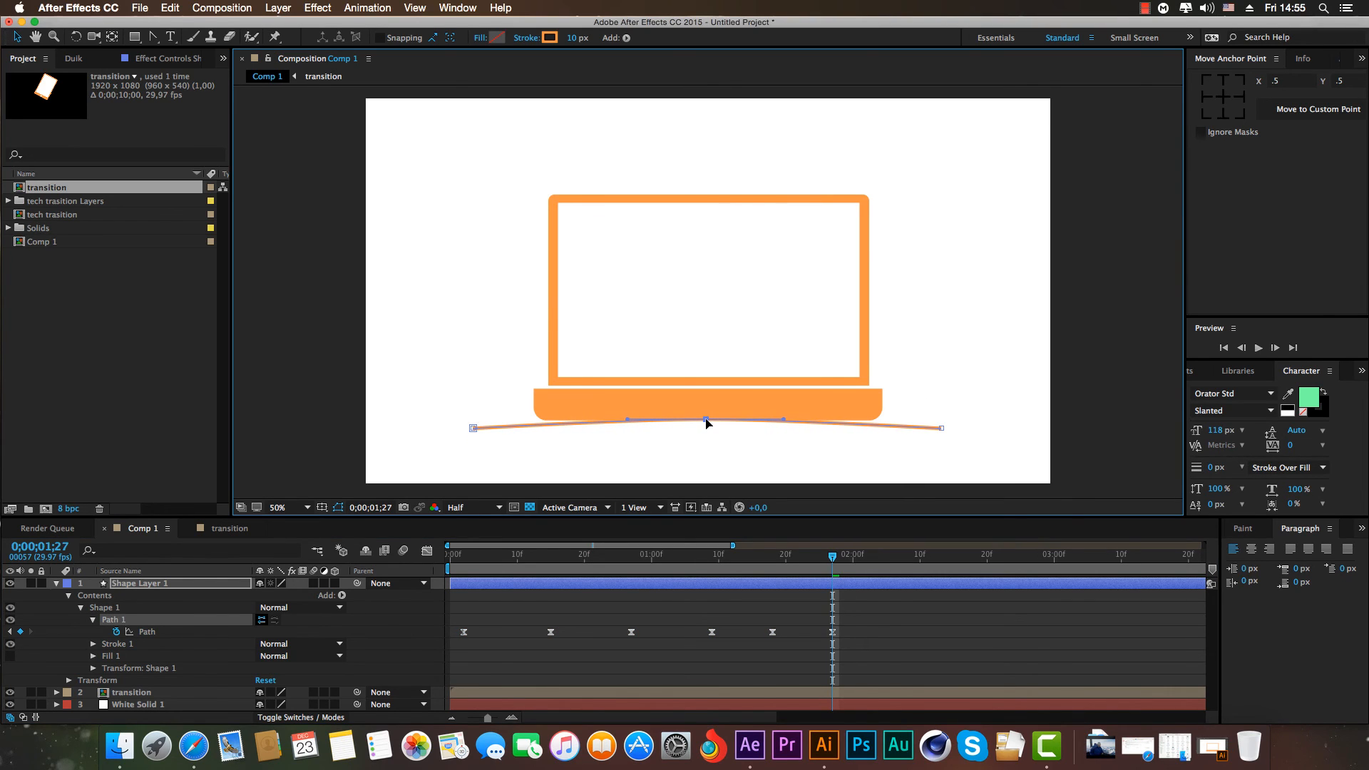
Deselect the layer and play Comp 1 to check the ground line's bounce with the added last bend.
{"action": "left_click", "coordinate": [357, 583]}
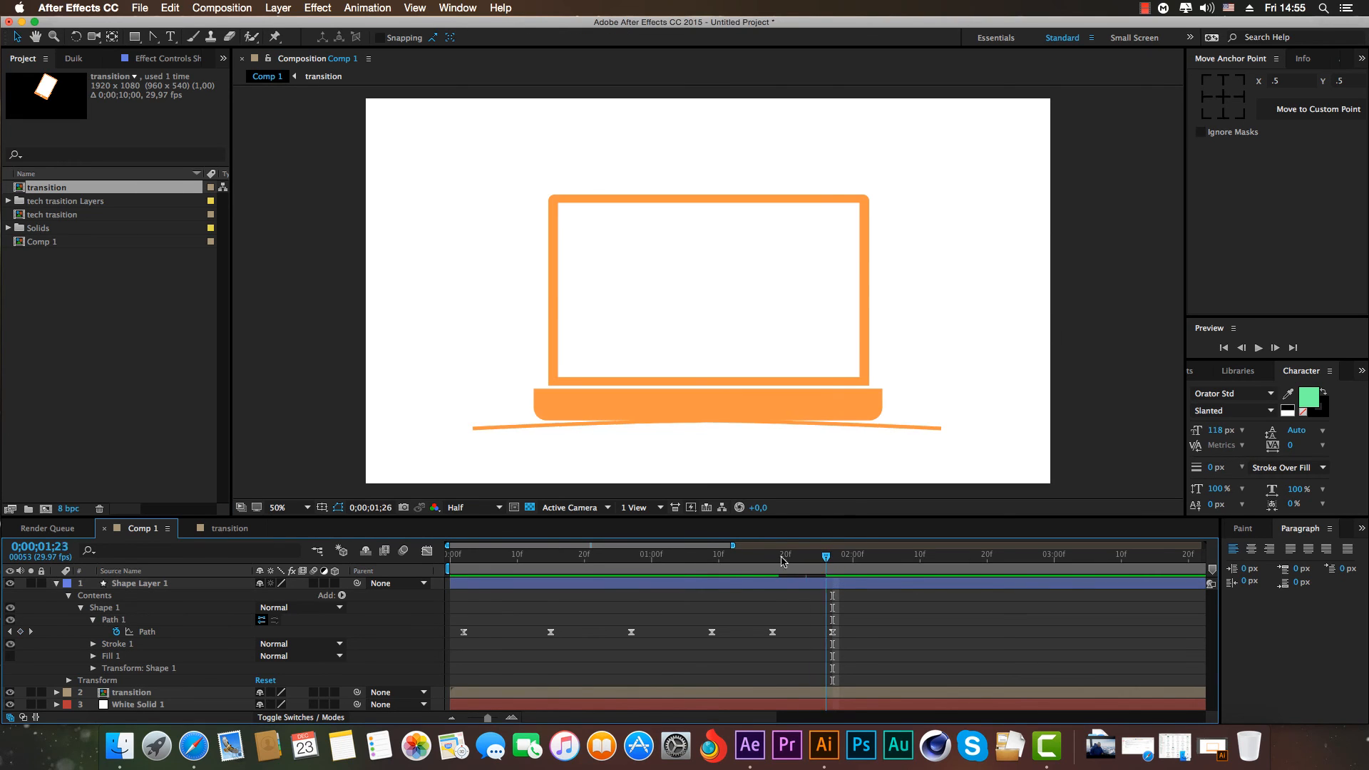
{"action": "key", "text": "space"}
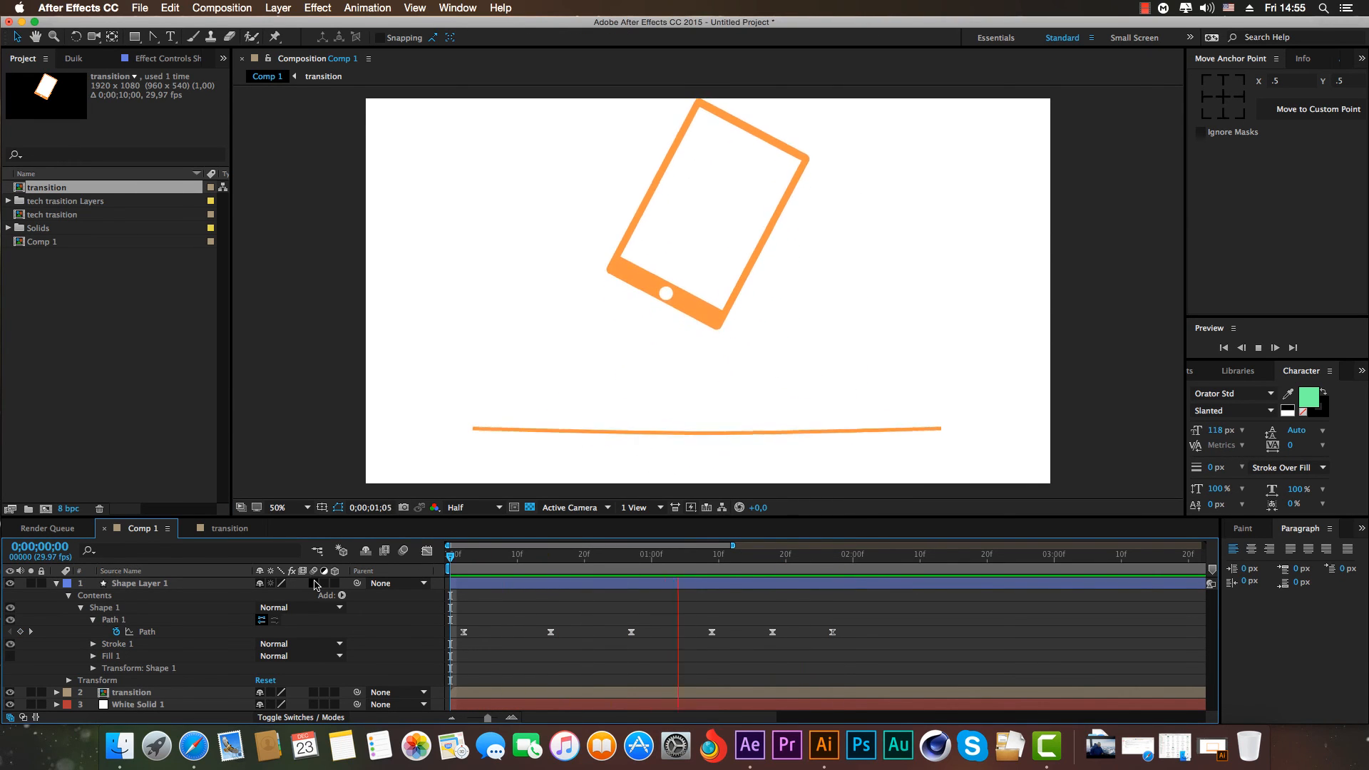
{"action": "key", "text": "space"}
Compress all of the ground line's Path keyframes proportionally so that the last one lands at 0;00;01;18.
{"action": "left_click_drag", "start_coordinate": [826, 551], "coordinate": [778, 553]}
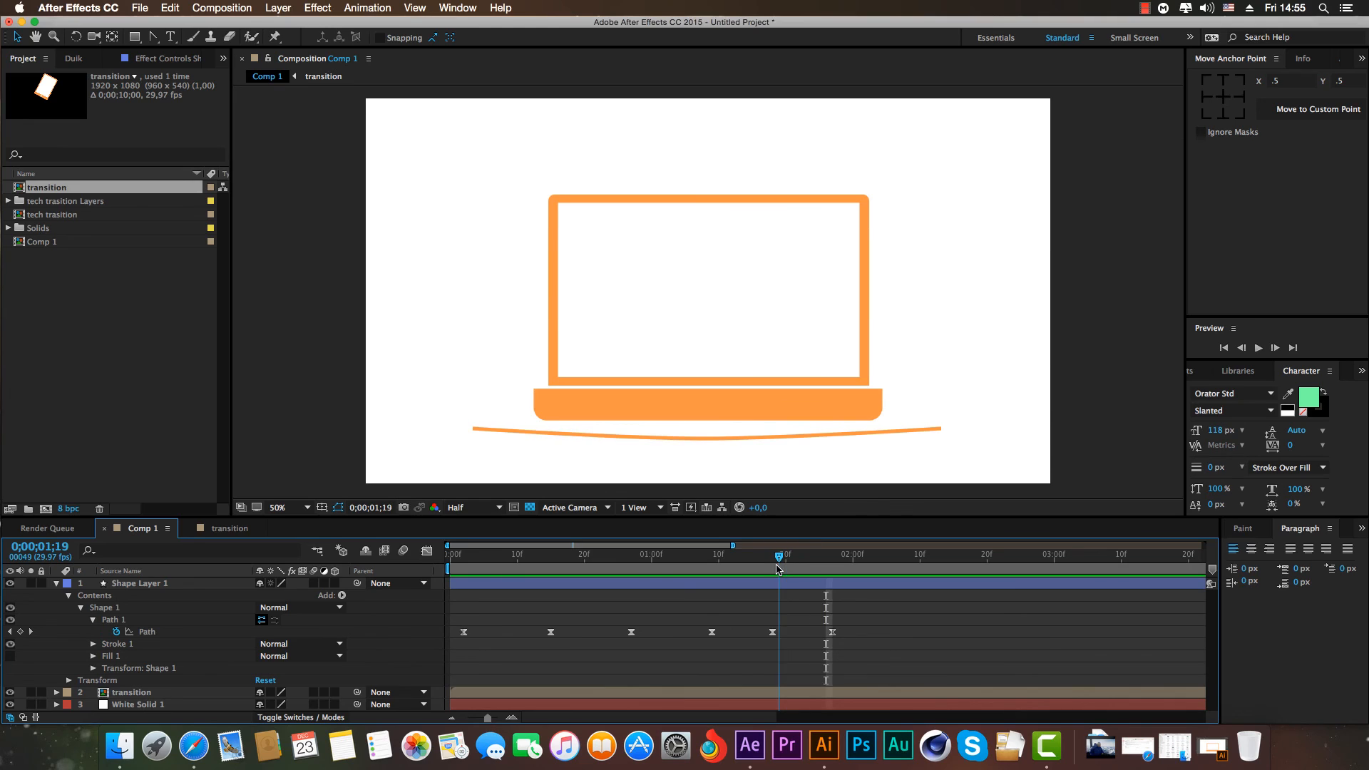
{"action": "left_click", "coordinate": [861, 614]}
{"action": "left_click_drag", "start_coordinate": [881, 613], "coordinate": [446, 670]}
{"action": "left_click_drag", "start_coordinate": [833, 633], "coordinate": [774, 635]}
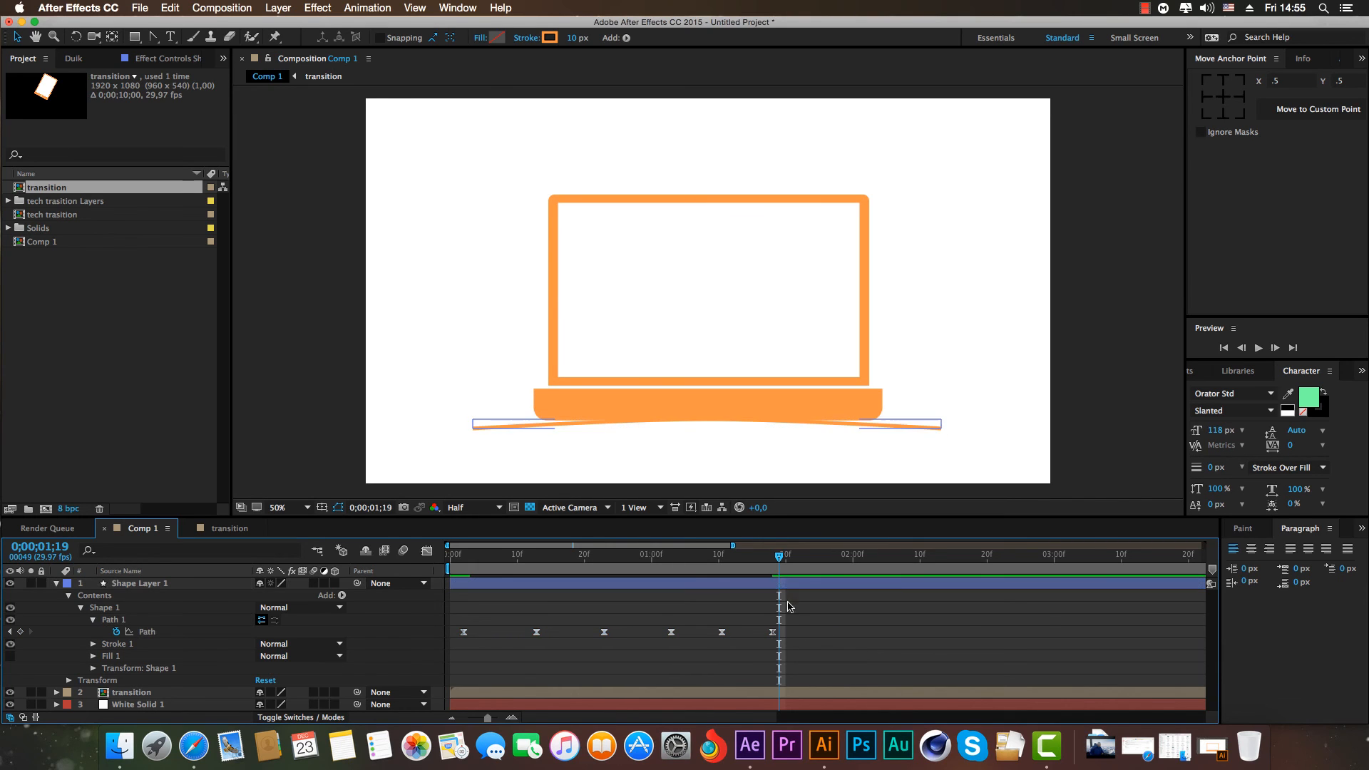
Play the retimed ground line bounce from the start, and return to the last Path keyframe at 0;00;01;18.
{"action": "key", "text": "space"}
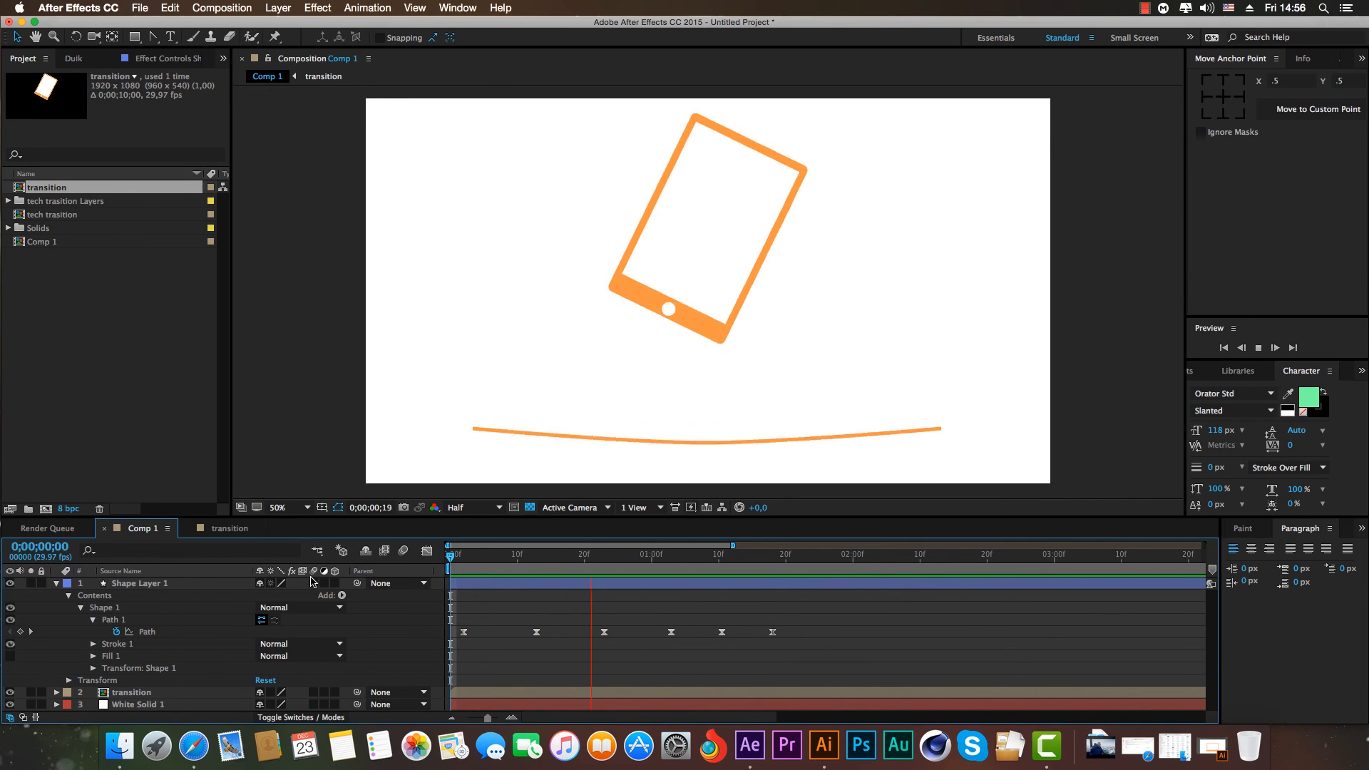
{"action": "key", "text": "space"}
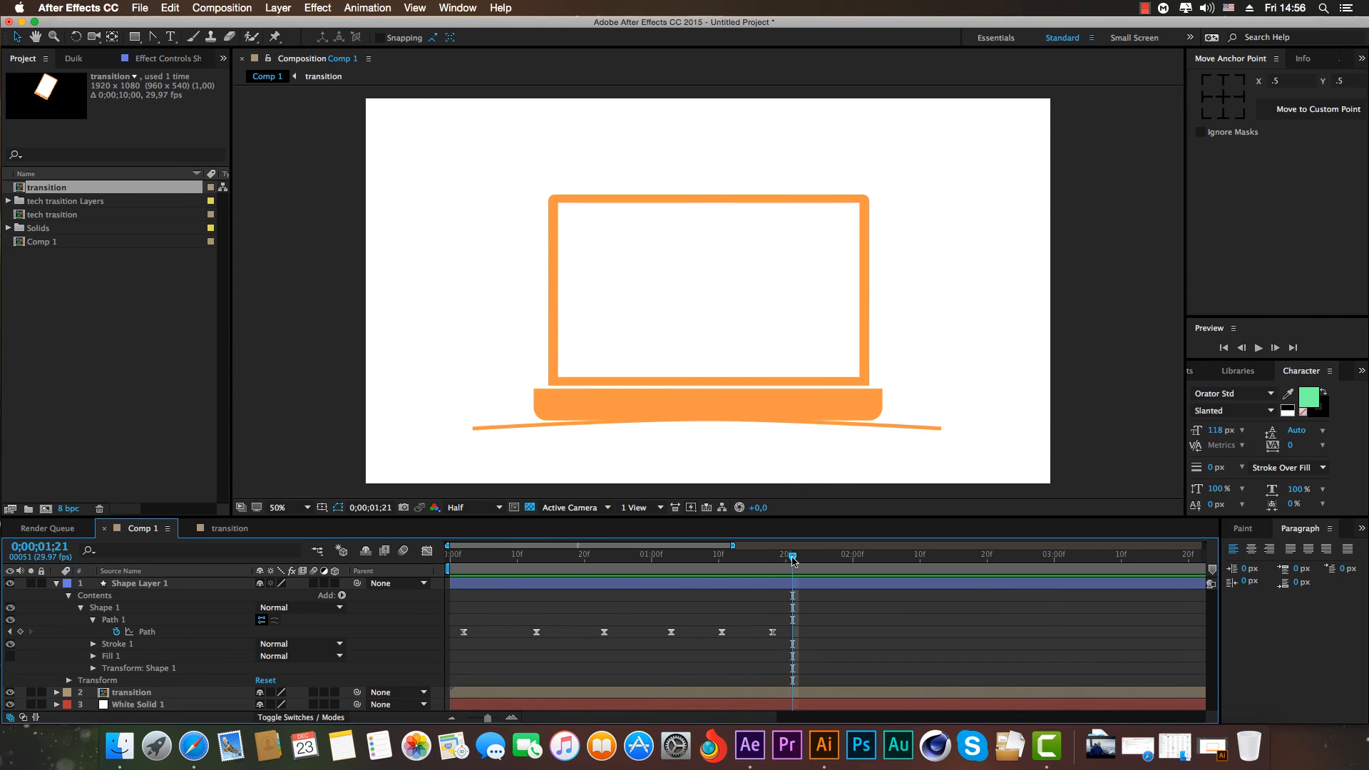
{"action": "left_click_drag", "start_coordinate": [793, 556], "coordinate": [772, 632]}
{"action": "mouse_move", "coordinate": [777, 559]}
{"action": "left_mouse_down"}
{"action": "mouse_move", "coordinate": [674, 570]}
{"action": "mouse_move", "coordinate": [776, 579]}
{"action": "left_mouse_up"}
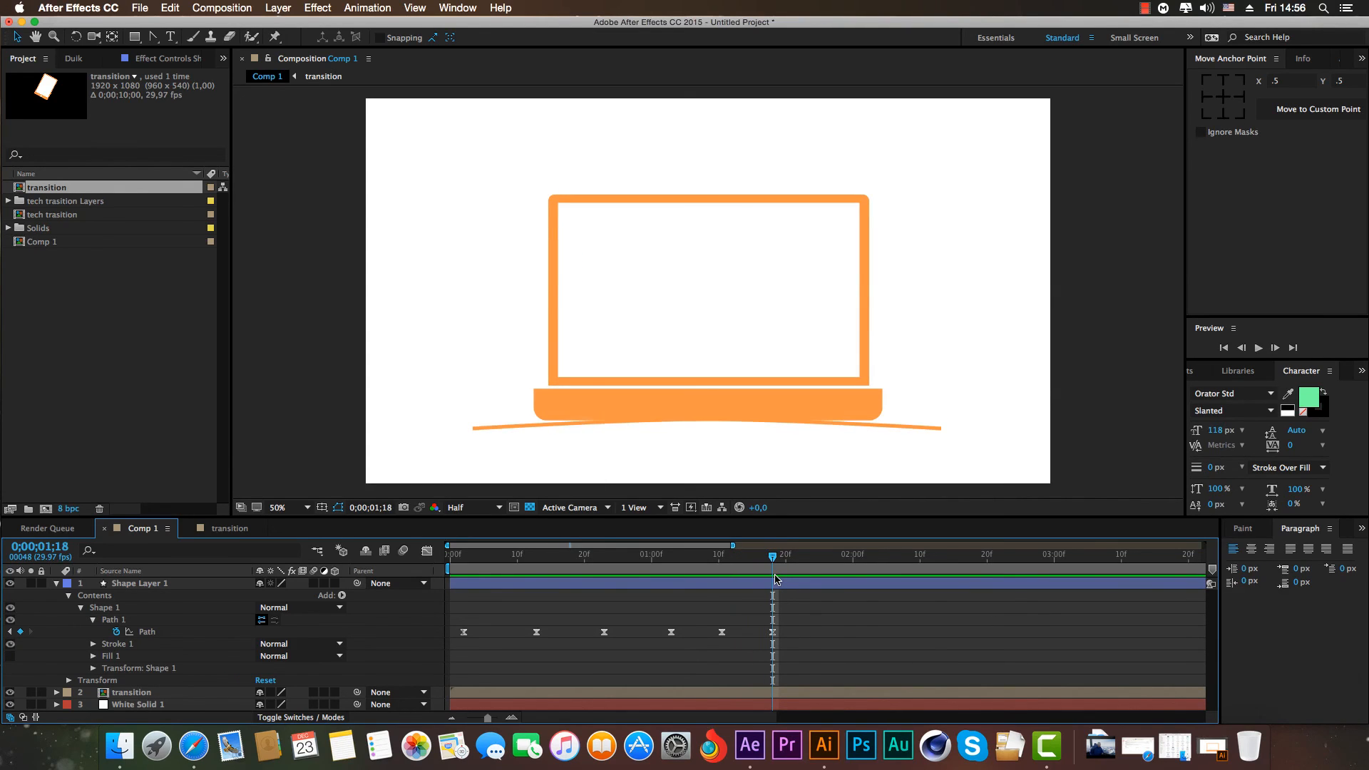
Reveal the transition layer's Scale and set a 100% keyframe at 0;00;01;18.
{"action": "left_click", "coordinate": [148, 630]}
{"action": "left_click", "coordinate": [55, 584]}
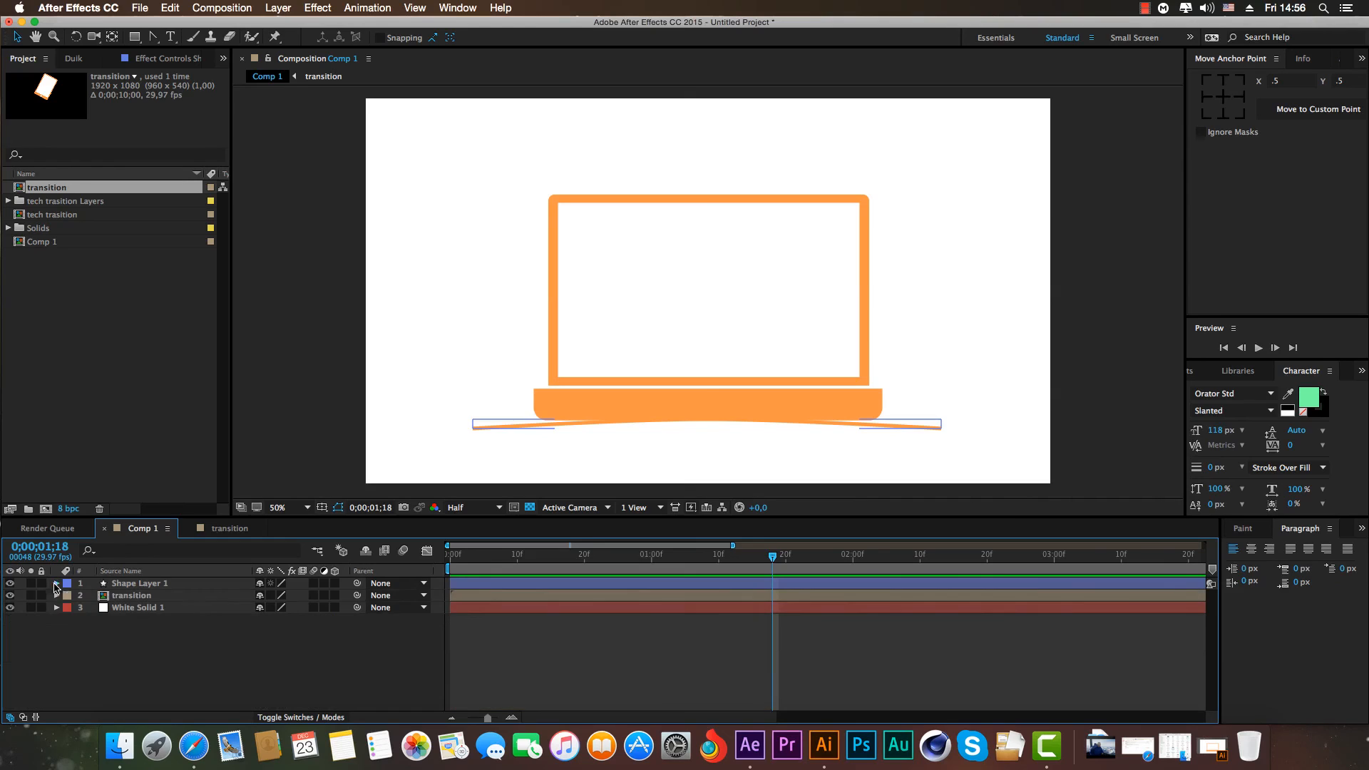
{"action": "left_click", "coordinate": [128, 598]}
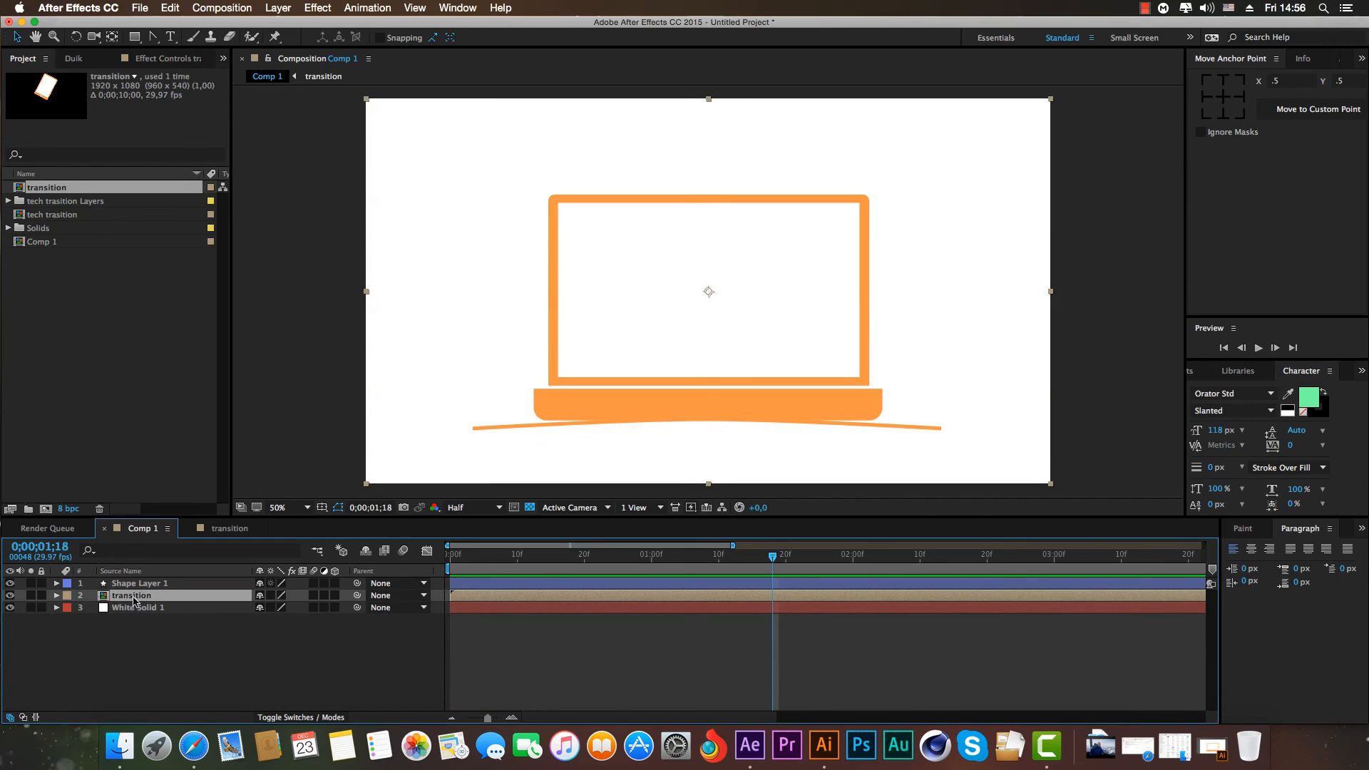
{"action": "left_click", "coordinate": [56, 595]}
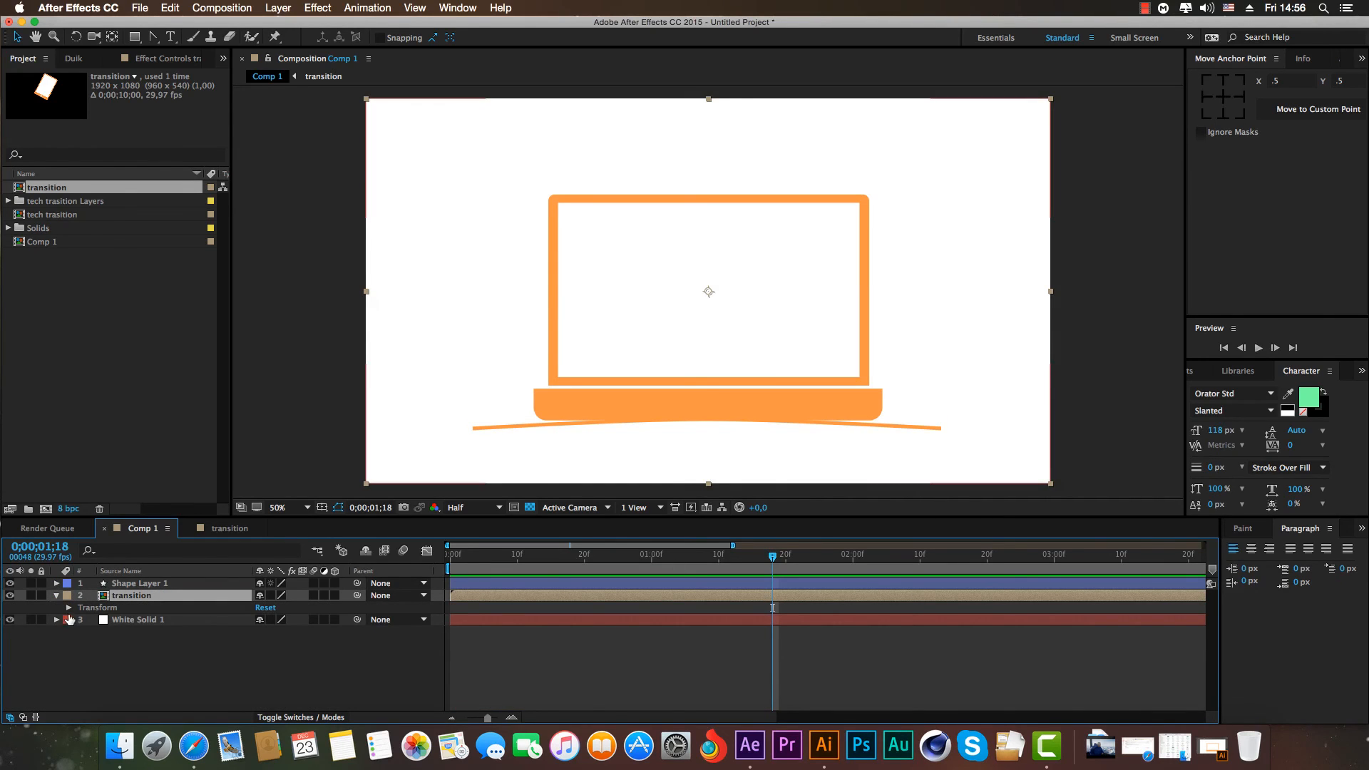
{"action": "key", "text": "s"}
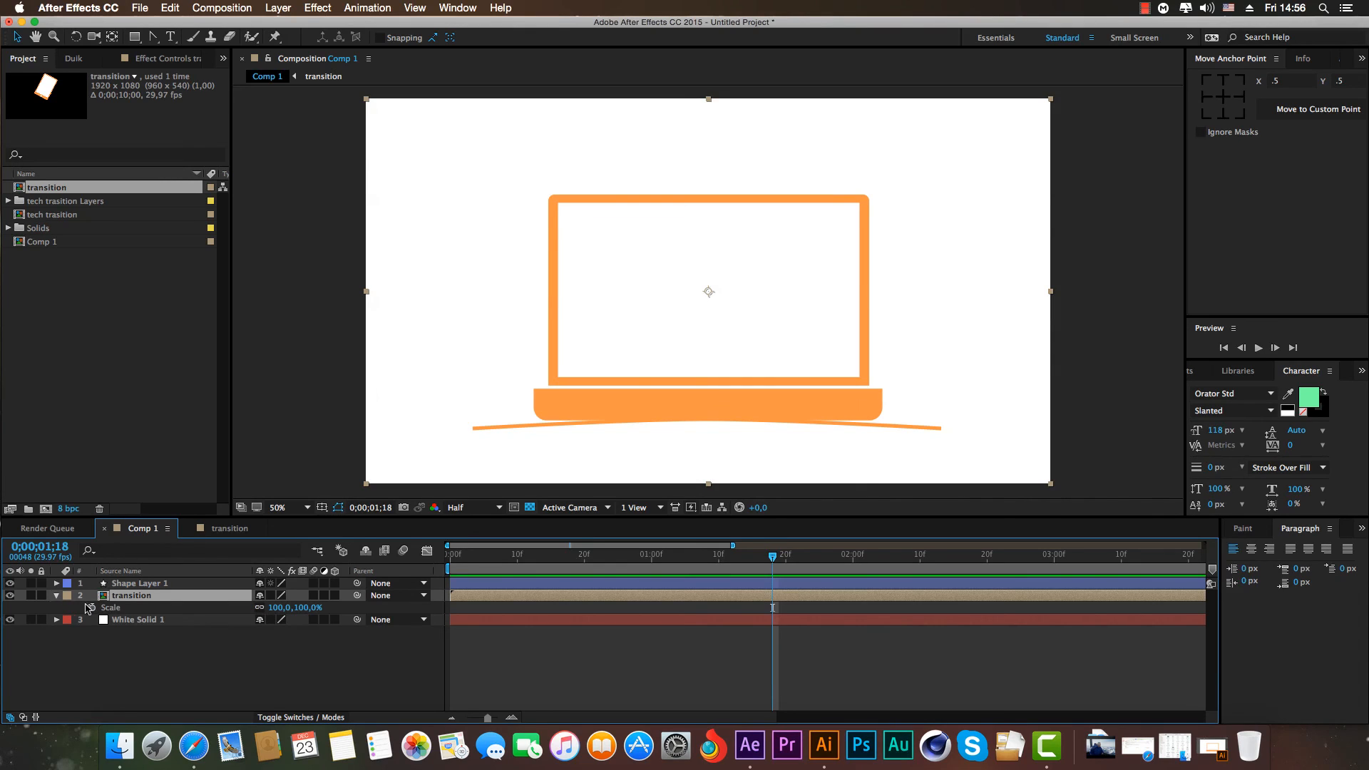
{"action": "left_click", "coordinate": [92, 608]}
Scale the transition layer up to 271% at 0;00;01;27, then return to the first Scale keyframe at 0;00;01;18.
{"action": "left_click_drag", "start_coordinate": [768, 562], "coordinate": [832, 562]}
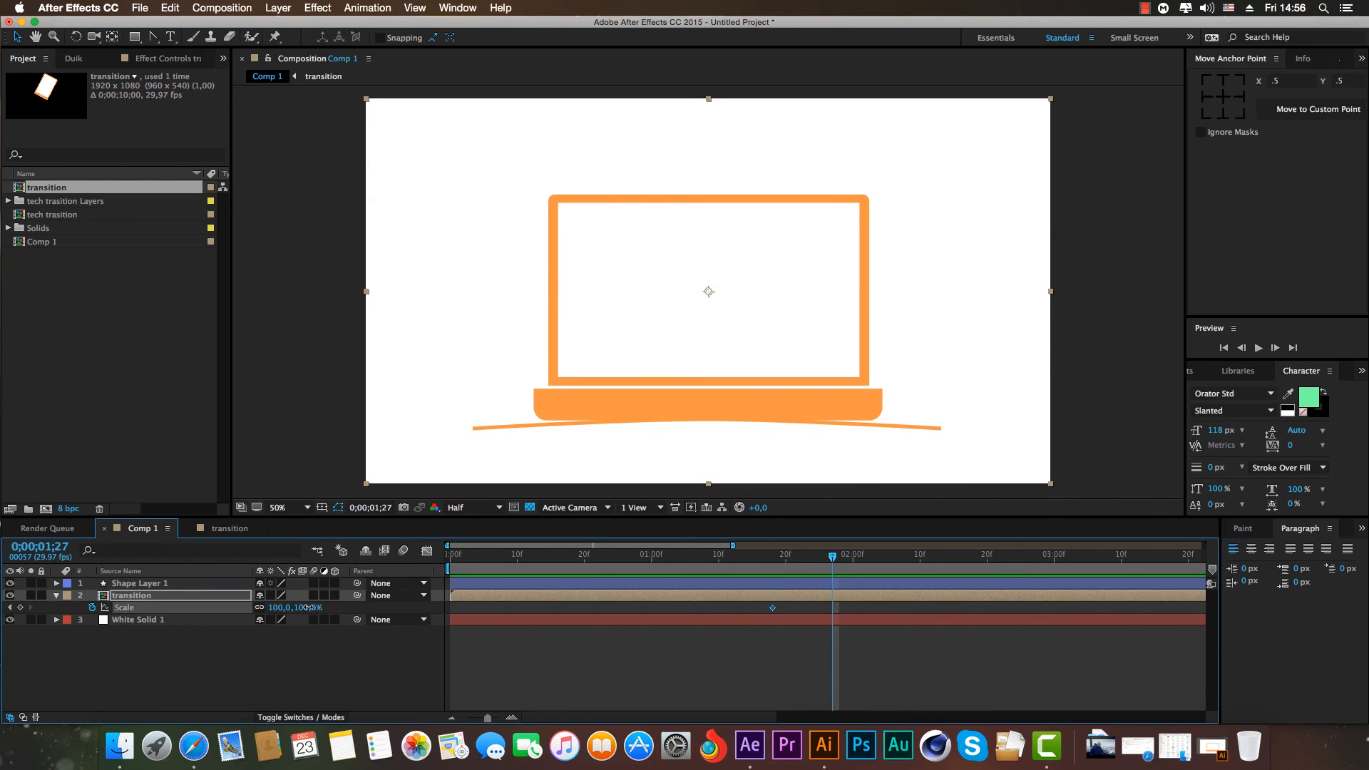
{"action": "left_click_drag", "start_coordinate": [307, 607], "coordinate": [606, 594]}
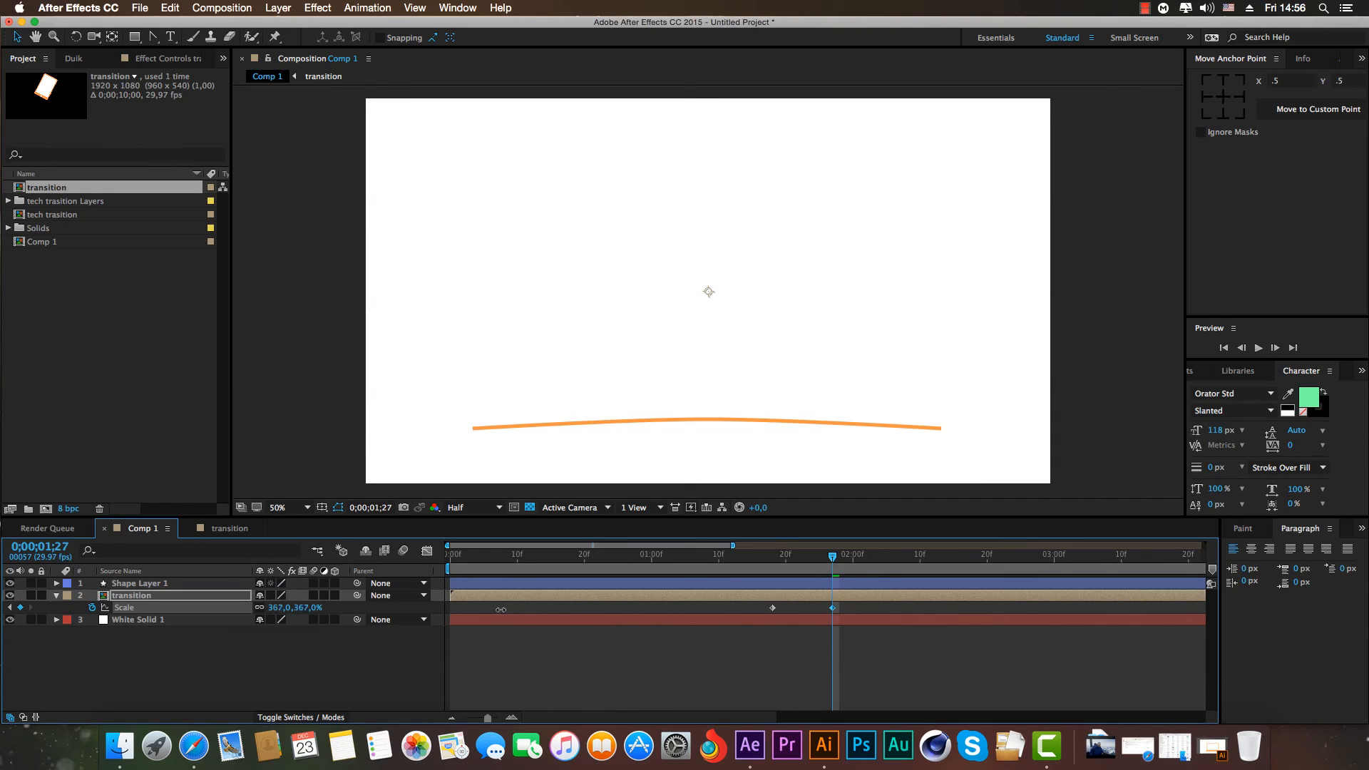
{"action": "mouse_move", "coordinate": [428, 610]}
{"action": "left_mouse_down"}
{"action": "mouse_move", "coordinate": [371, 612]}
{"action": "mouse_move", "coordinate": [444, 618]}
{"action": "left_mouse_up"}
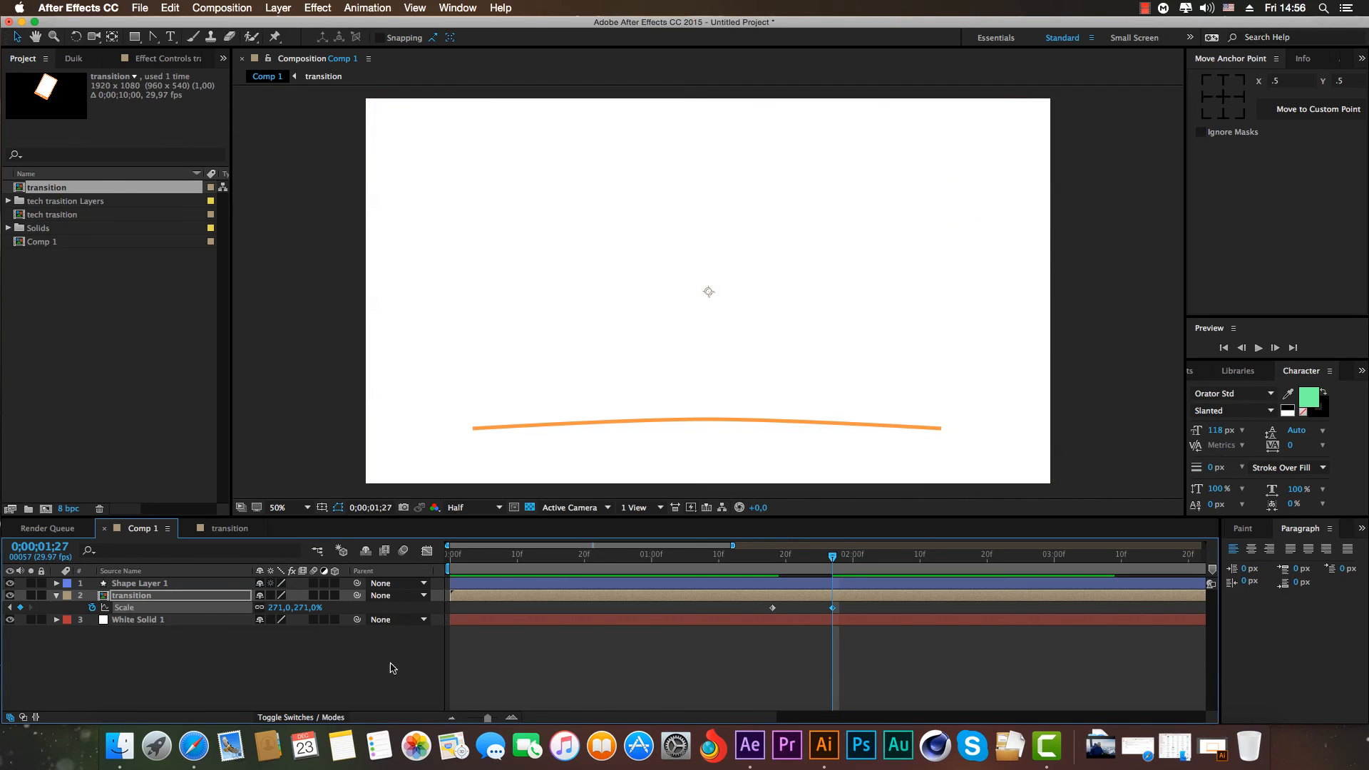
{"action": "left_click", "coordinate": [345, 672]}
{"action": "left_click_drag", "start_coordinate": [825, 559], "coordinate": [773, 576]}
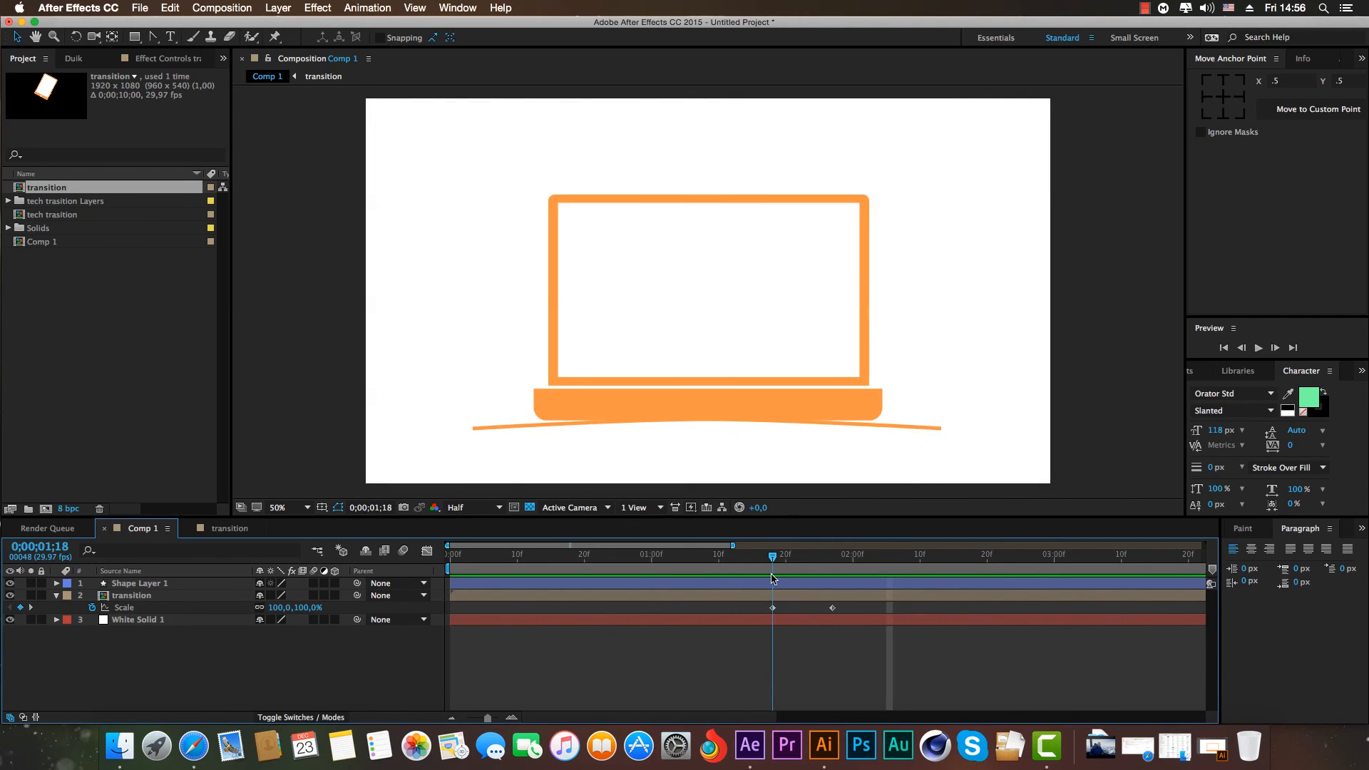
Move Shape Layer 1 below the transition layer and play the laptop's scale-up.
{"action": "left_click", "coordinate": [182, 584]}
{"action": "left_click_drag", "start_coordinate": [182, 584], "coordinate": [187, 613]}
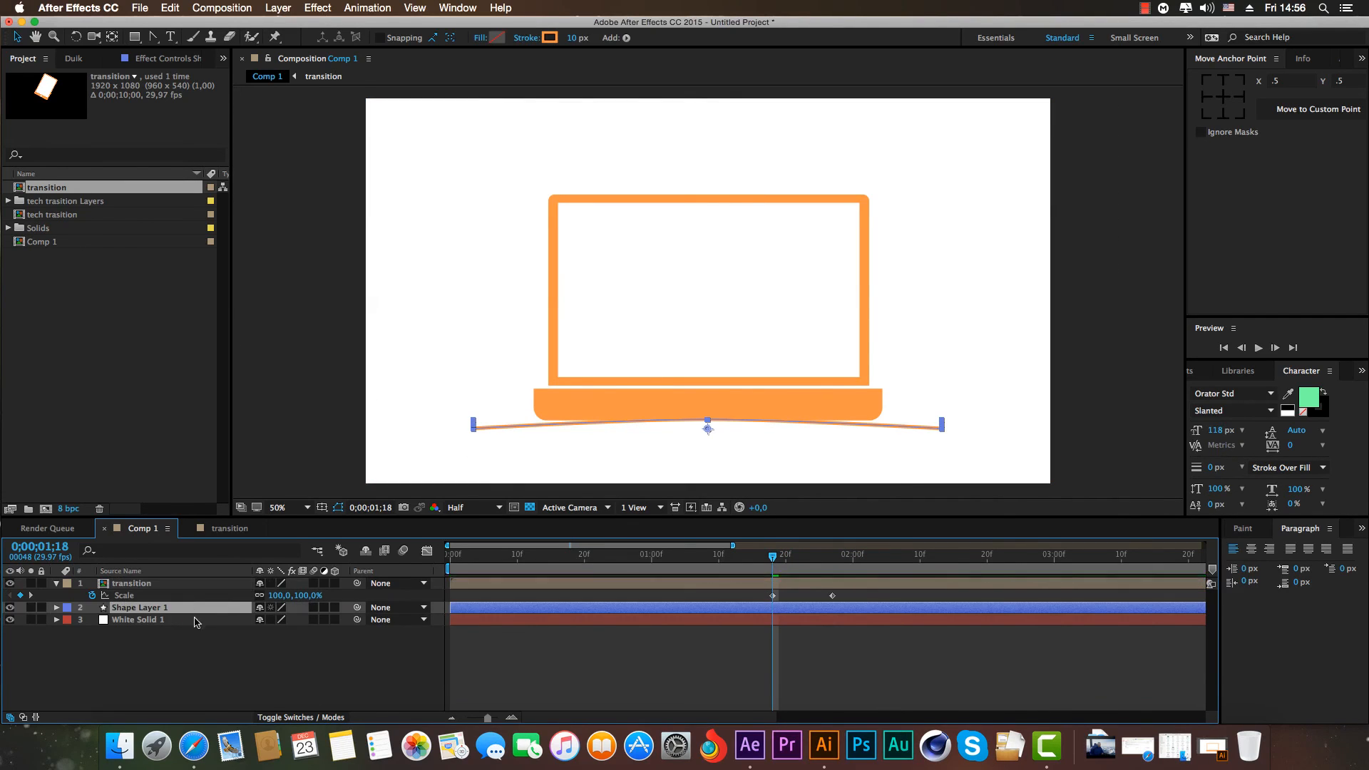
{"action": "left_click_drag", "start_coordinate": [768, 555], "coordinate": [703, 574]}
{"action": "key", "text": "space"}
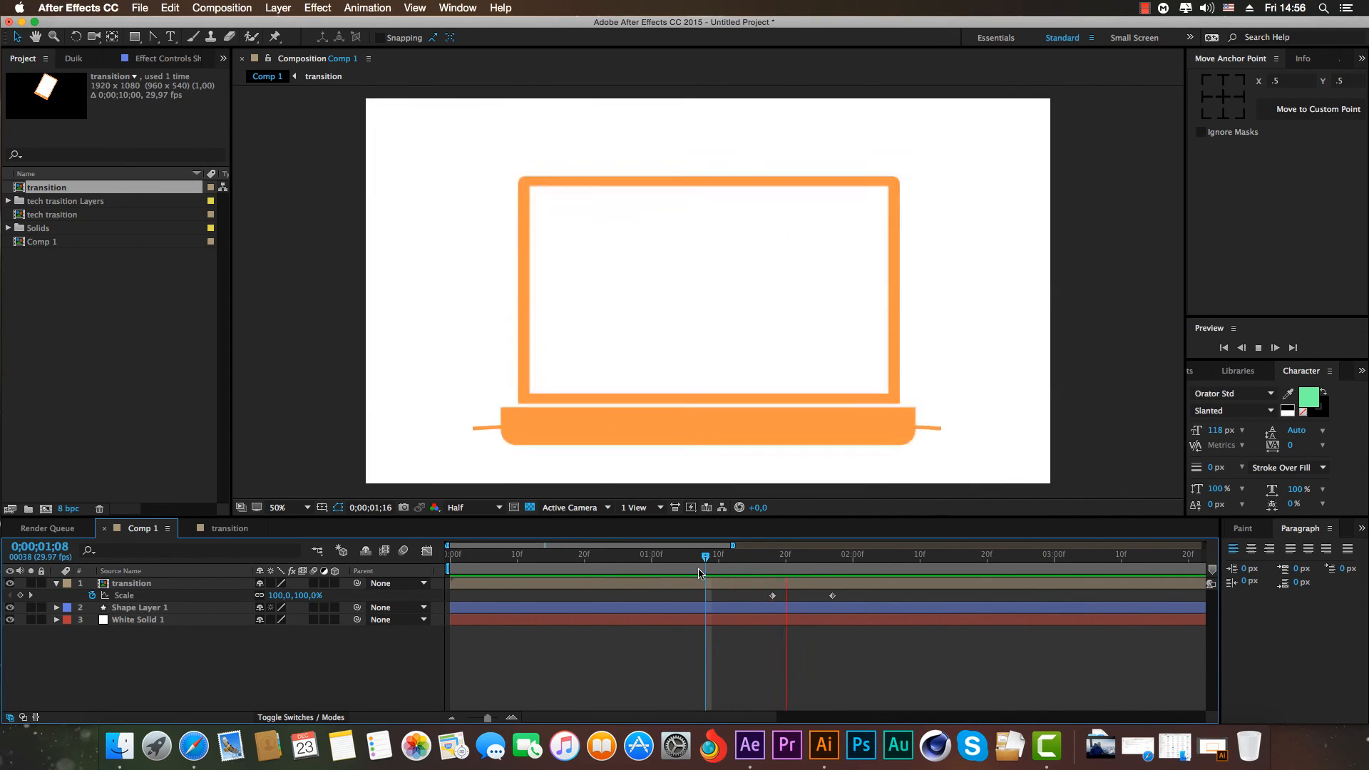
{"action": "left_click", "coordinate": [905, 559]}
Shift both of the transition layer's Scale keyframes one frame earlier and apply Easy Ease to the last one.
{"action": "left_click", "coordinate": [772, 595]}
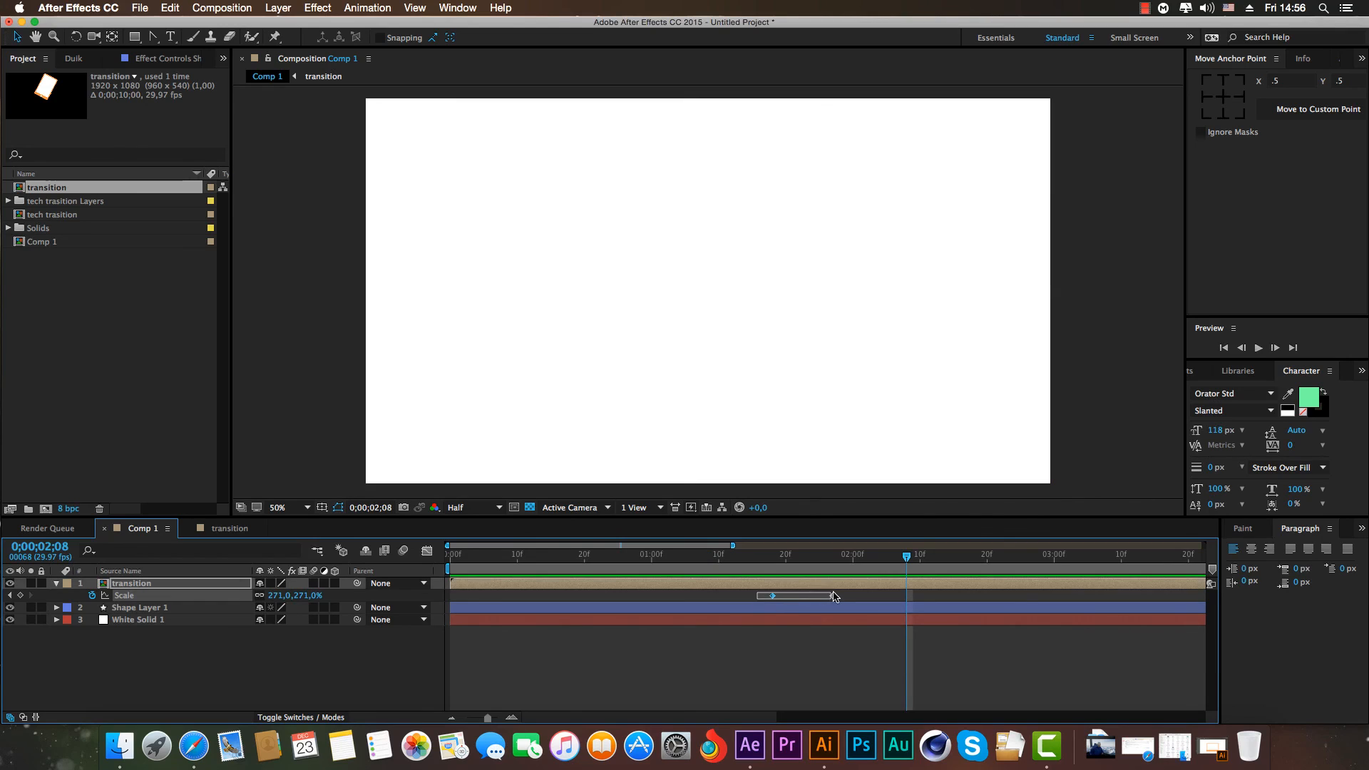
{"action": "left_click", "coordinate": [825, 596]}
{"action": "key", "text": "F9"}
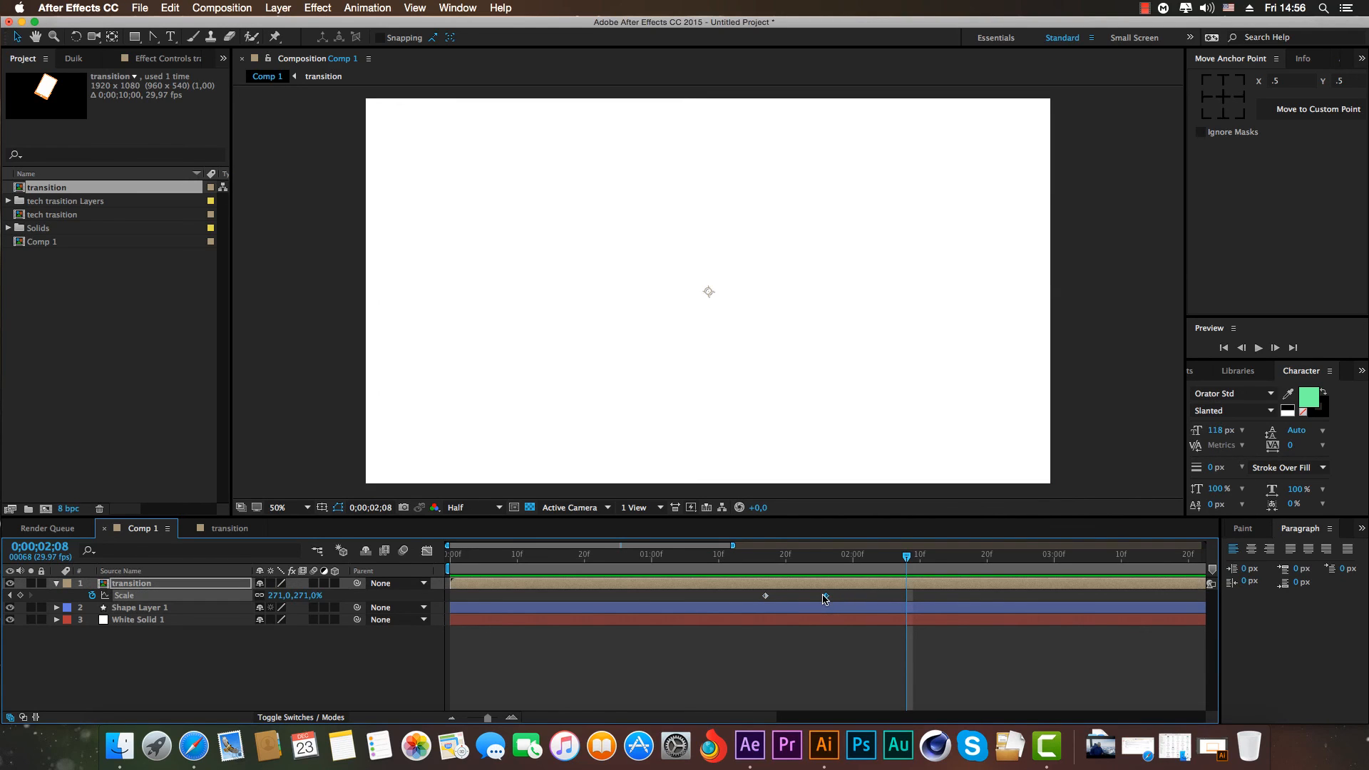
Play Comp 1 to check the laptop's scale-up with the eased end keyframe.
{"action": "left_click_drag", "start_coordinate": [878, 563], "coordinate": [759, 571]}
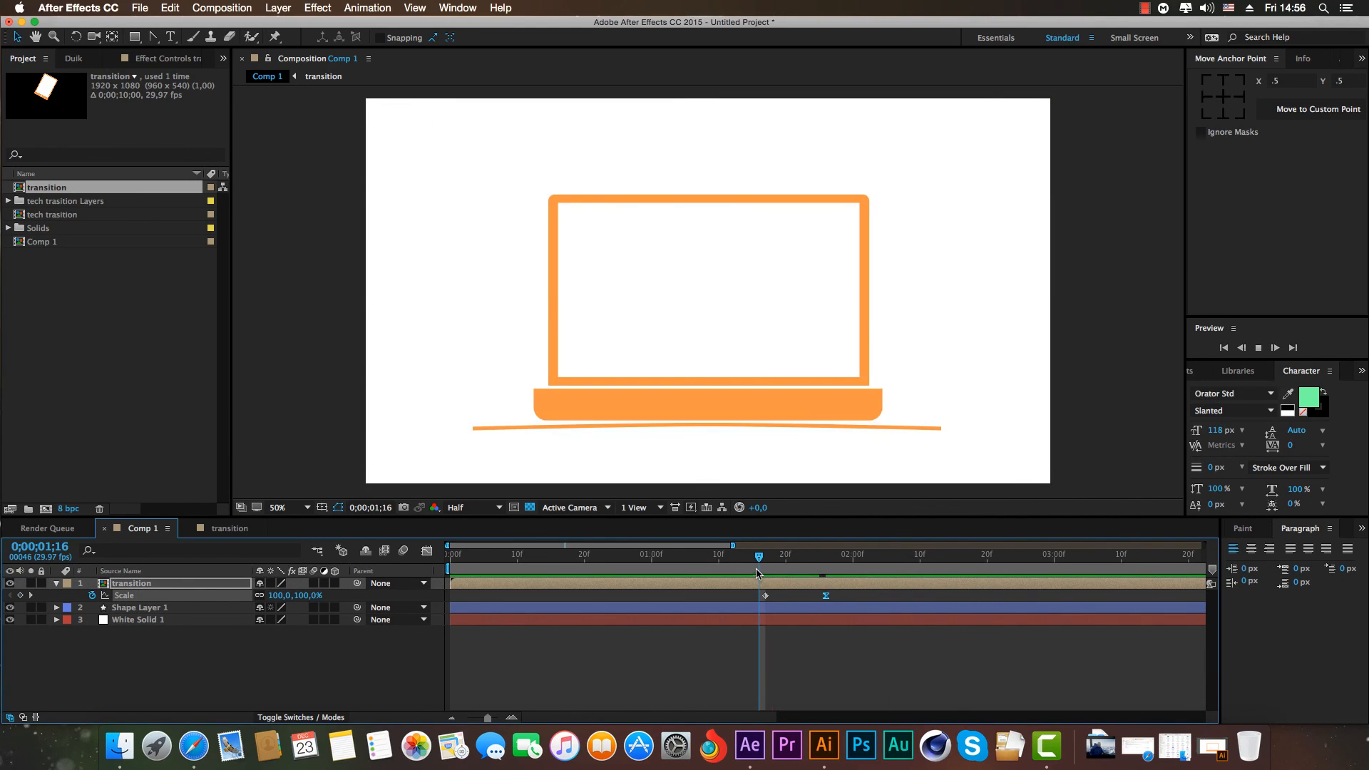
{"action": "key", "text": "space"}
{"action": "key", "text": "space"}
{"action": "key", "text": "space"}
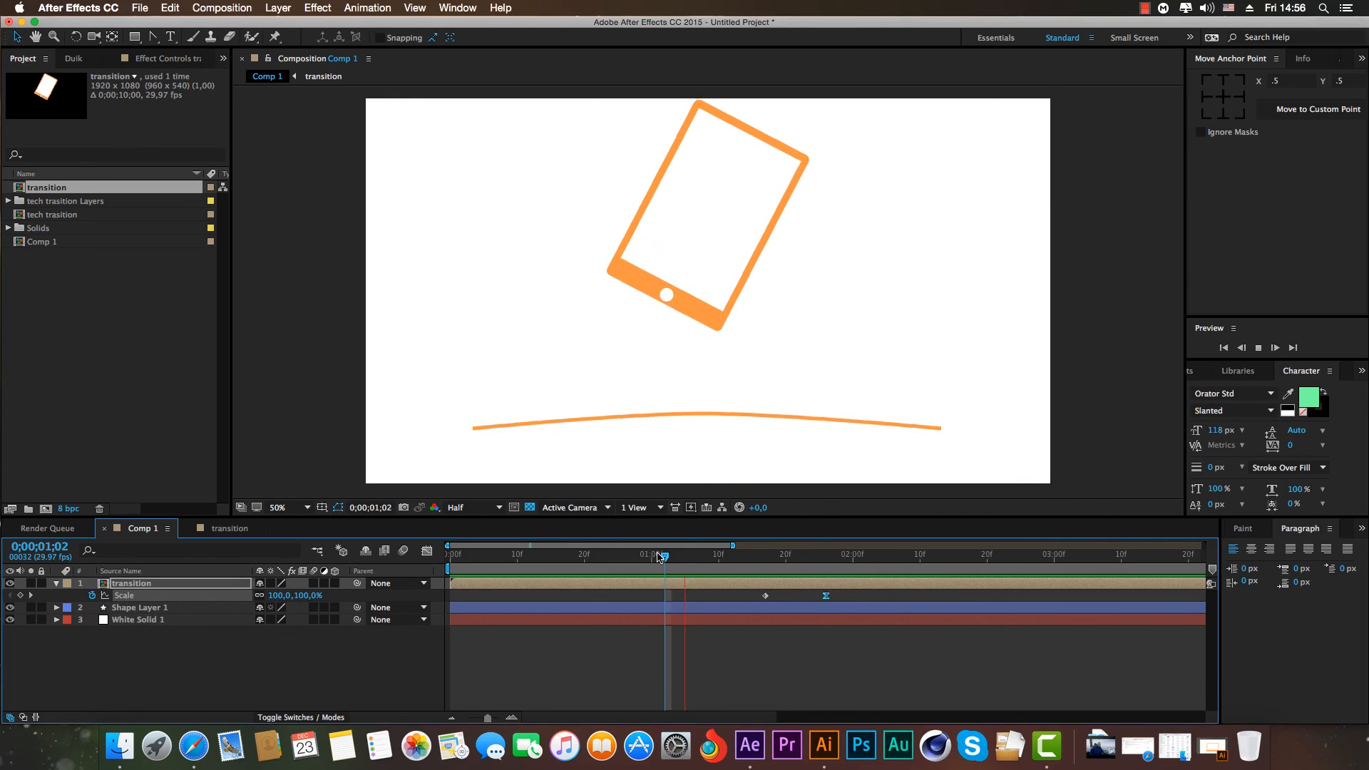
Shift both Scale keyframes another frame earlier, starting at 0;00;01;16, and apply Easy Ease to the first one.
{"action": "left_click_drag", "start_coordinate": [929, 563], "coordinate": [752, 601]}
{"action": "left_click", "coordinate": [765, 596]}
{"action": "key", "text": "space"}
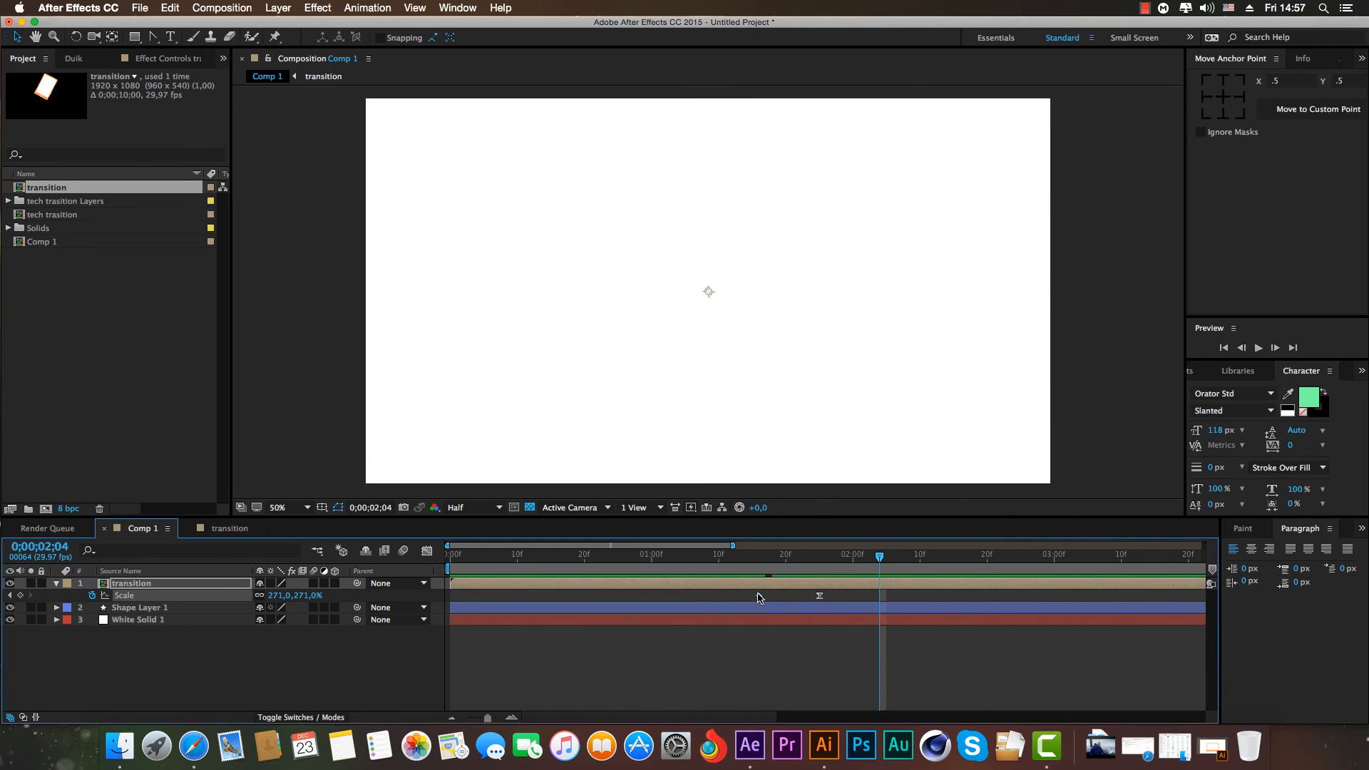
Play the scale-up with both keyframes eased, and return to the start of Comp 1.
{"action": "left_click_drag", "start_coordinate": [852, 561], "coordinate": [654, 559]}
{"action": "key", "text": "space"}
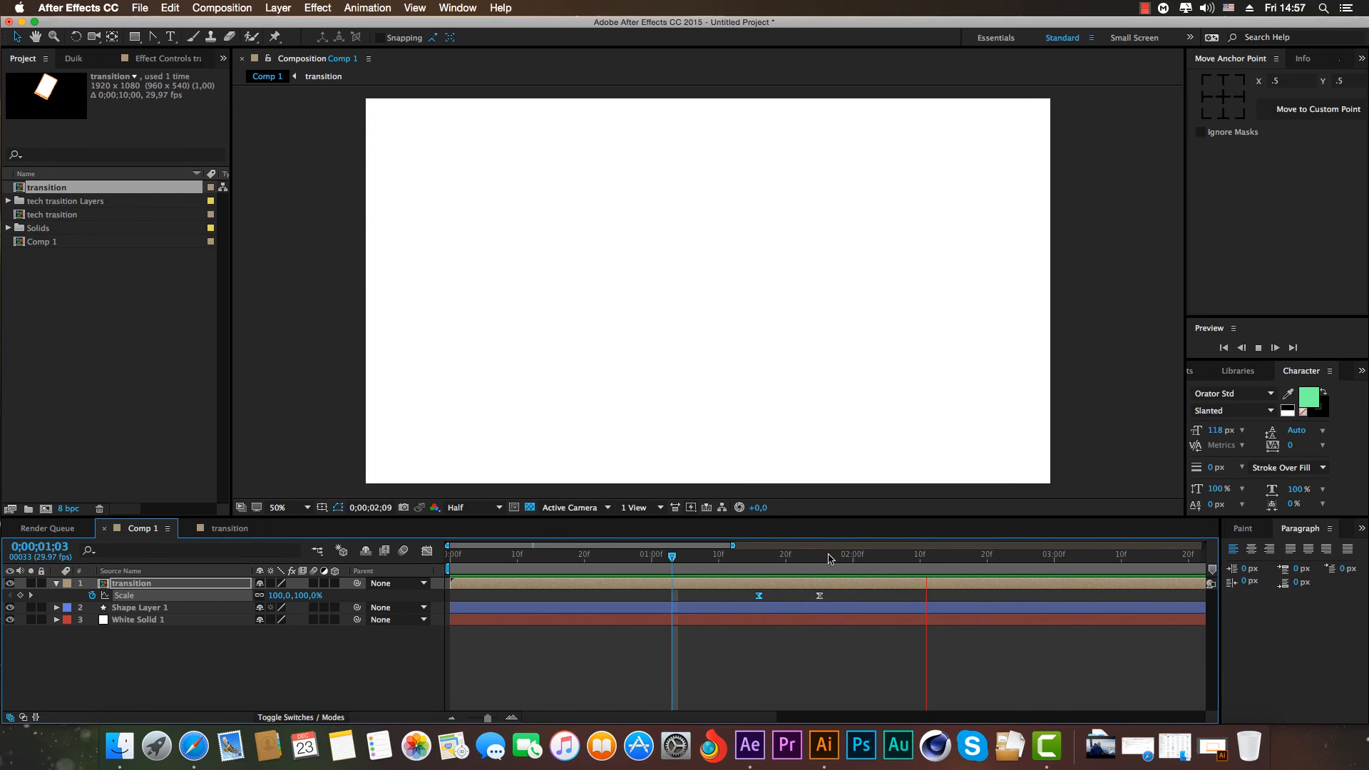
{"action": "left_click", "coordinate": [751, 568]}
{"action": "left_click_drag", "start_coordinate": [751, 568], "coordinate": [450, 596]}
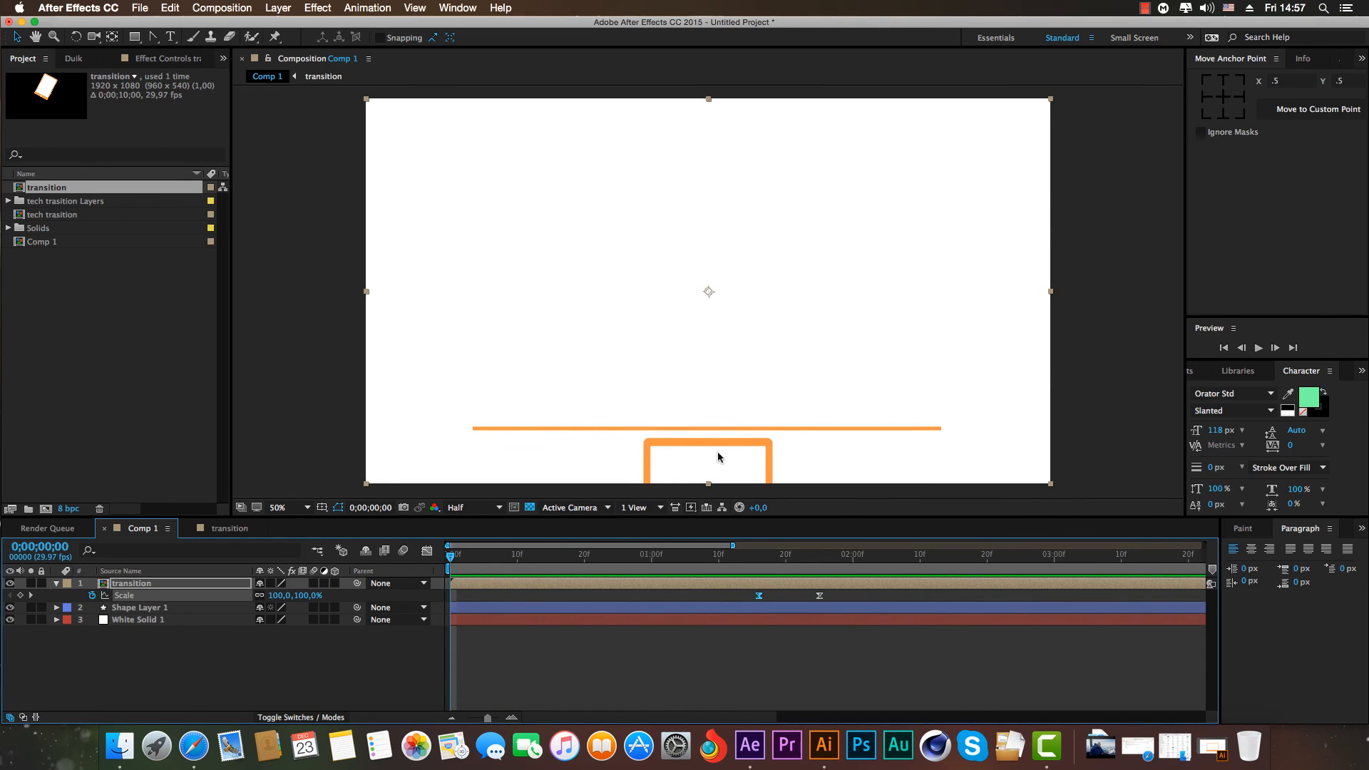
Try moving the transition layer in the composition at 0;00;00;00, and undo the move.
{"action": "left_click_drag", "start_coordinate": [664, 438], "coordinate": [724, 480]}
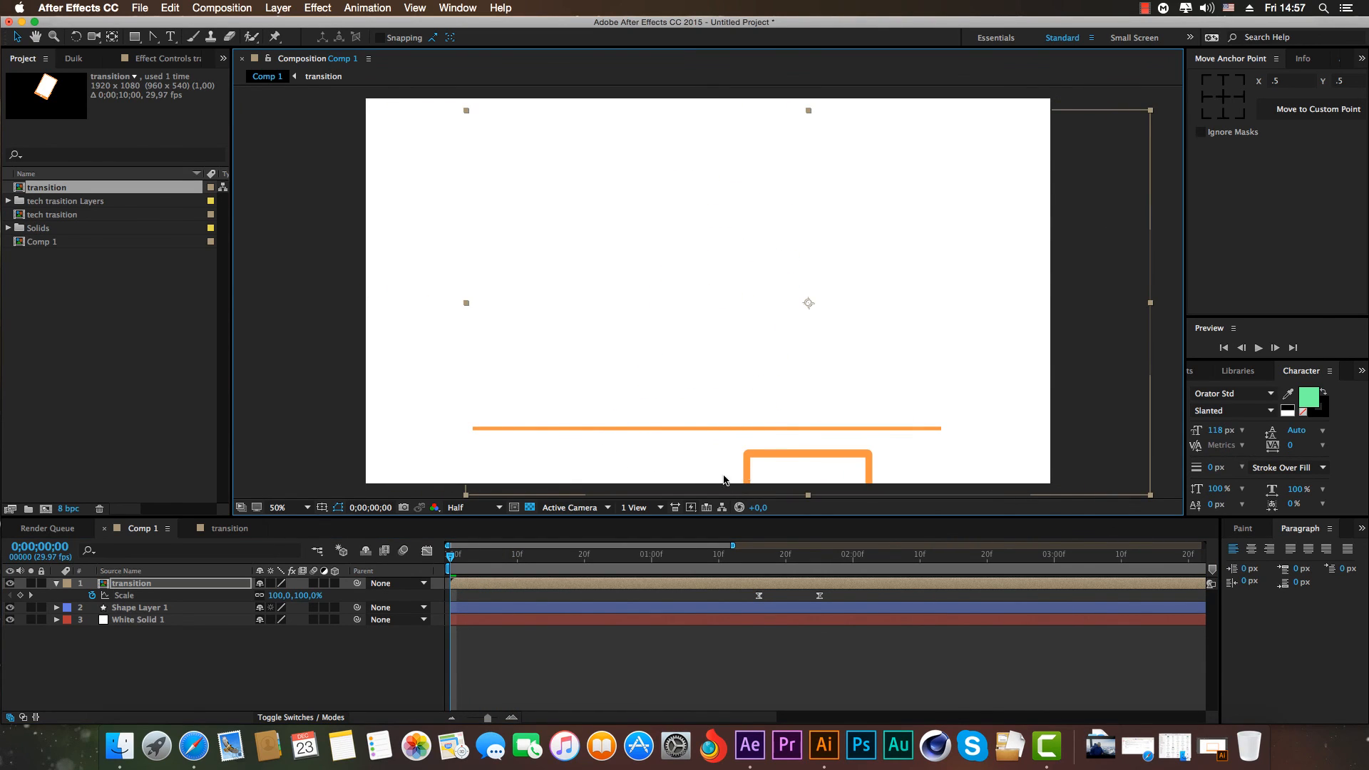
{"action": "key", "text": "super+z"}
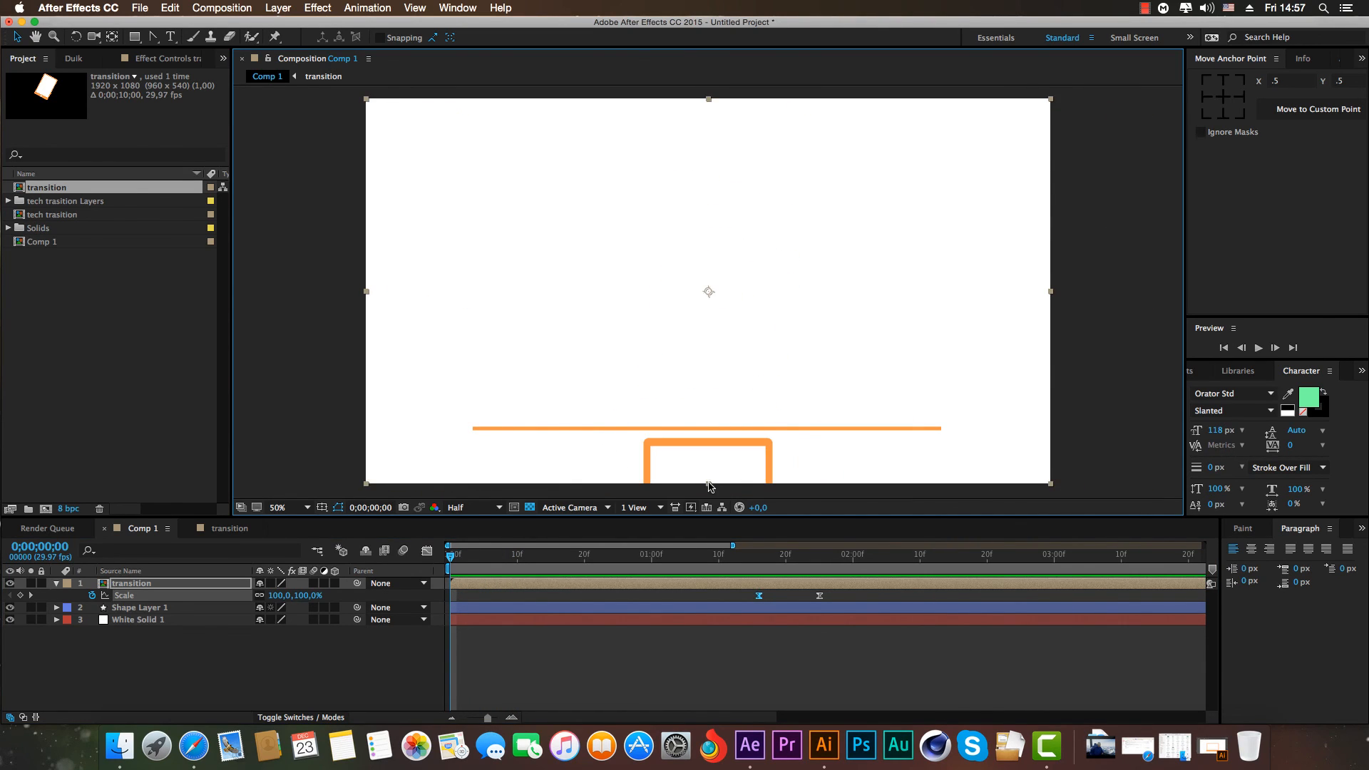
{"action": "left_click", "coordinate": [450, 562]}
Duplicate Shape Layer 1, give the copy a solid color fill, and deselect it.
{"action": "left_click", "coordinate": [180, 612]}
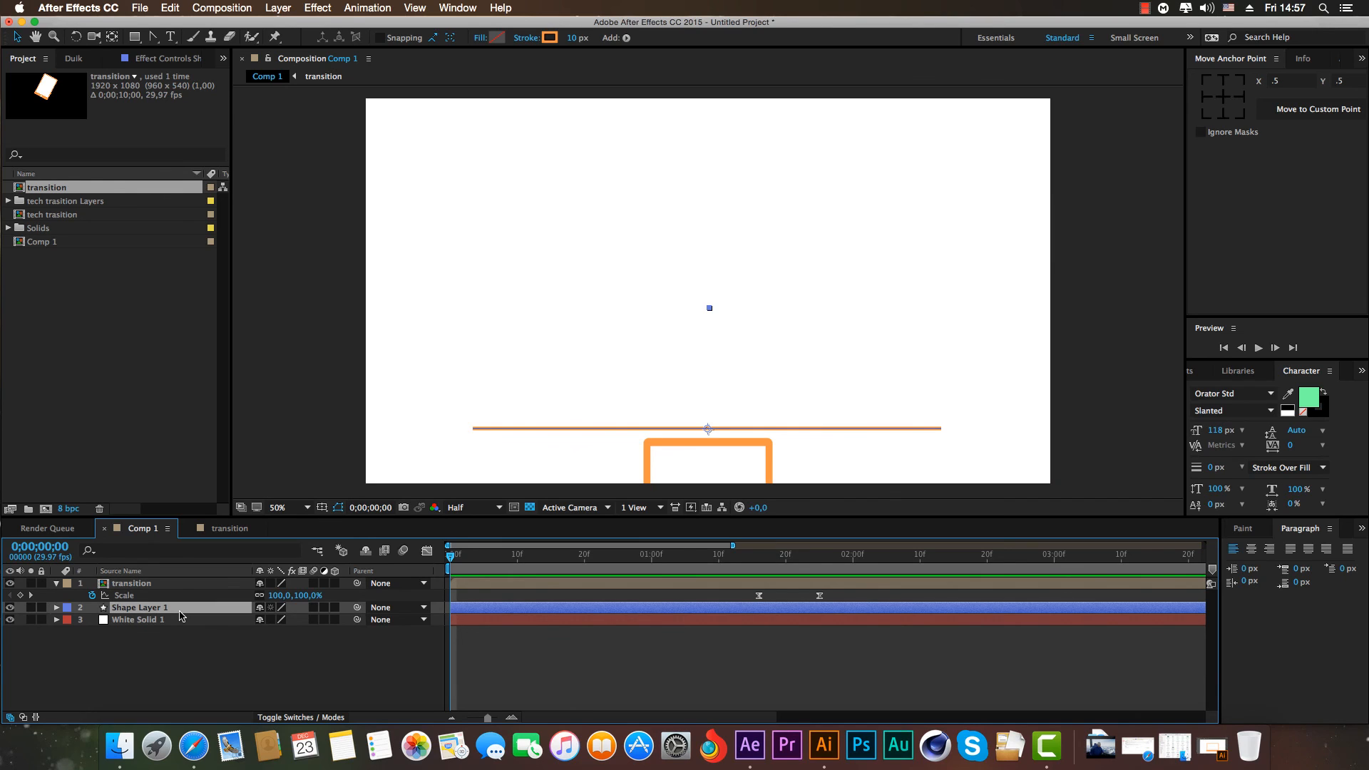
{"action": "key", "text": "super+d"}
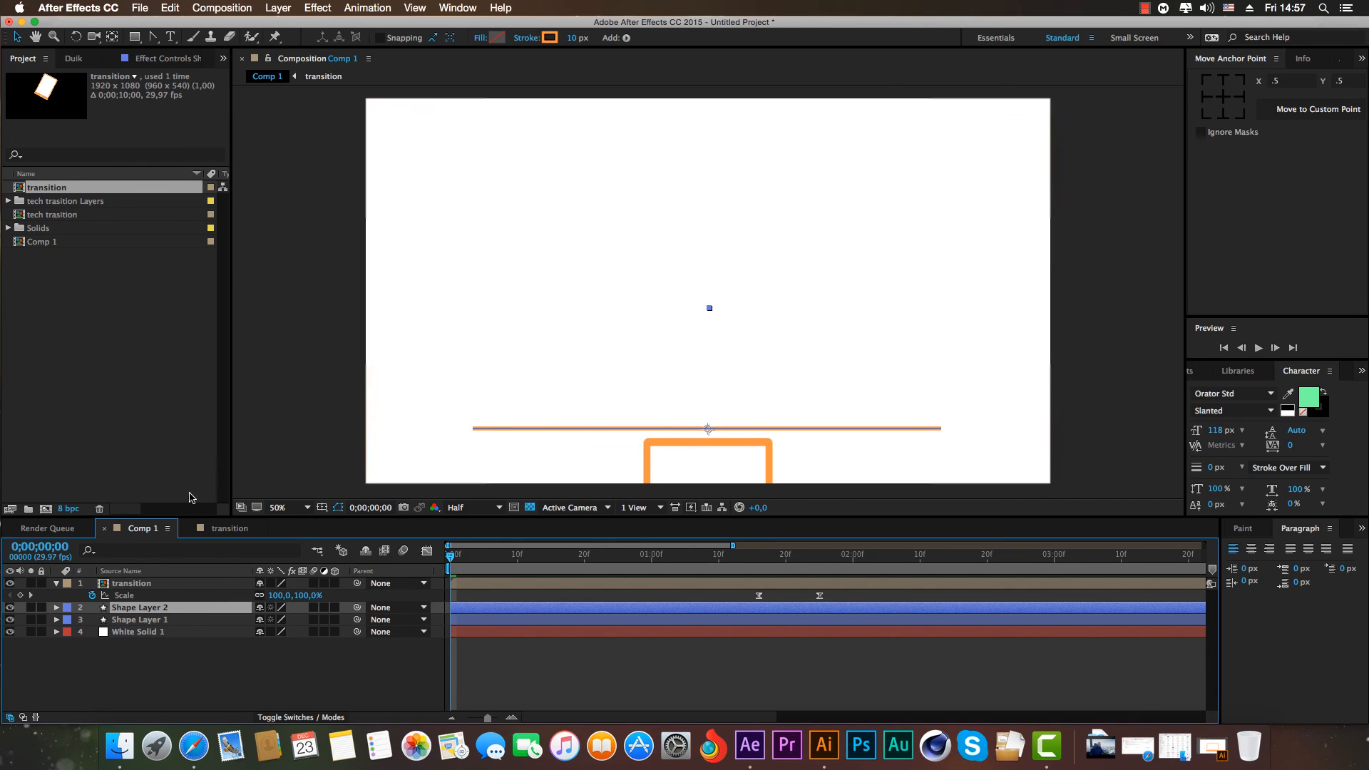
{"action": "left_click", "coordinate": [481, 38]}
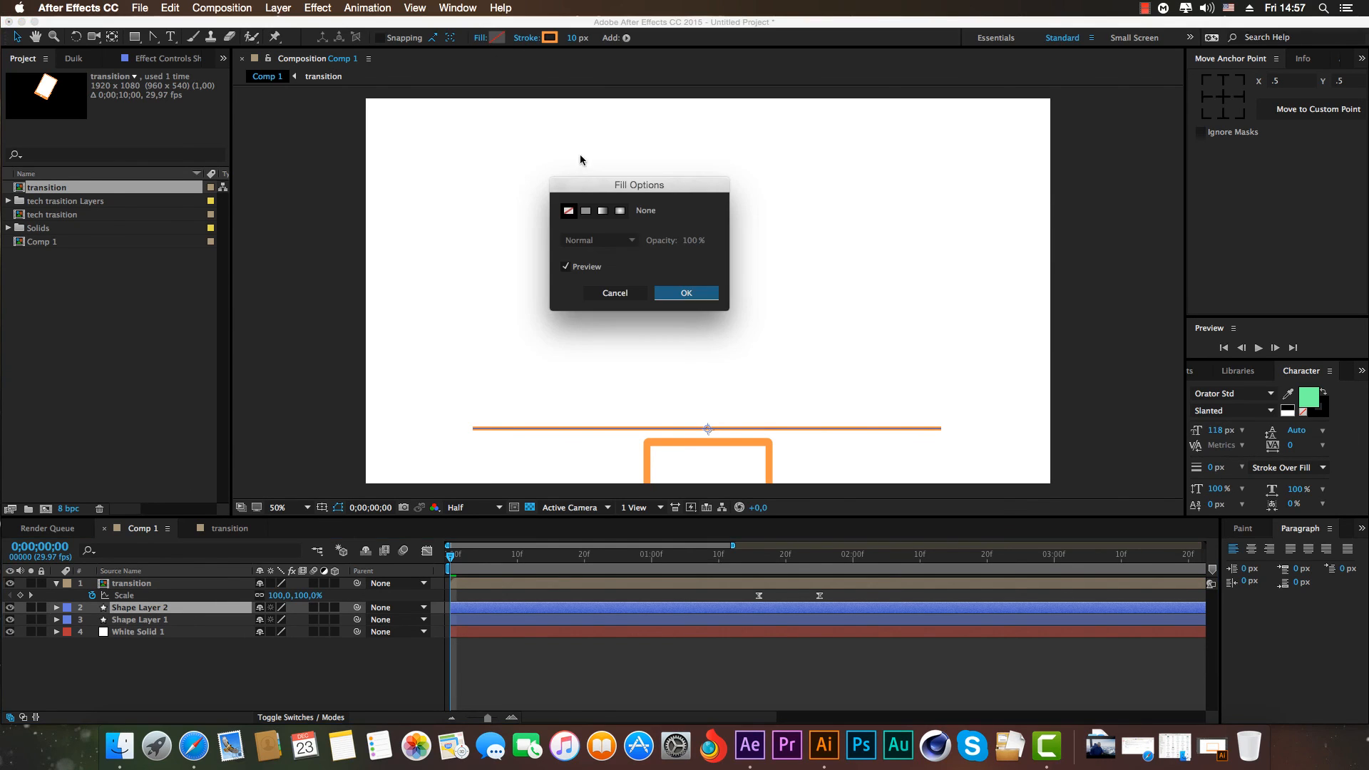
{"action": "left_click", "coordinate": [585, 211]}
{"action": "left_click", "coordinate": [686, 293]}
{"action": "key", "text": "super+shift+a"}
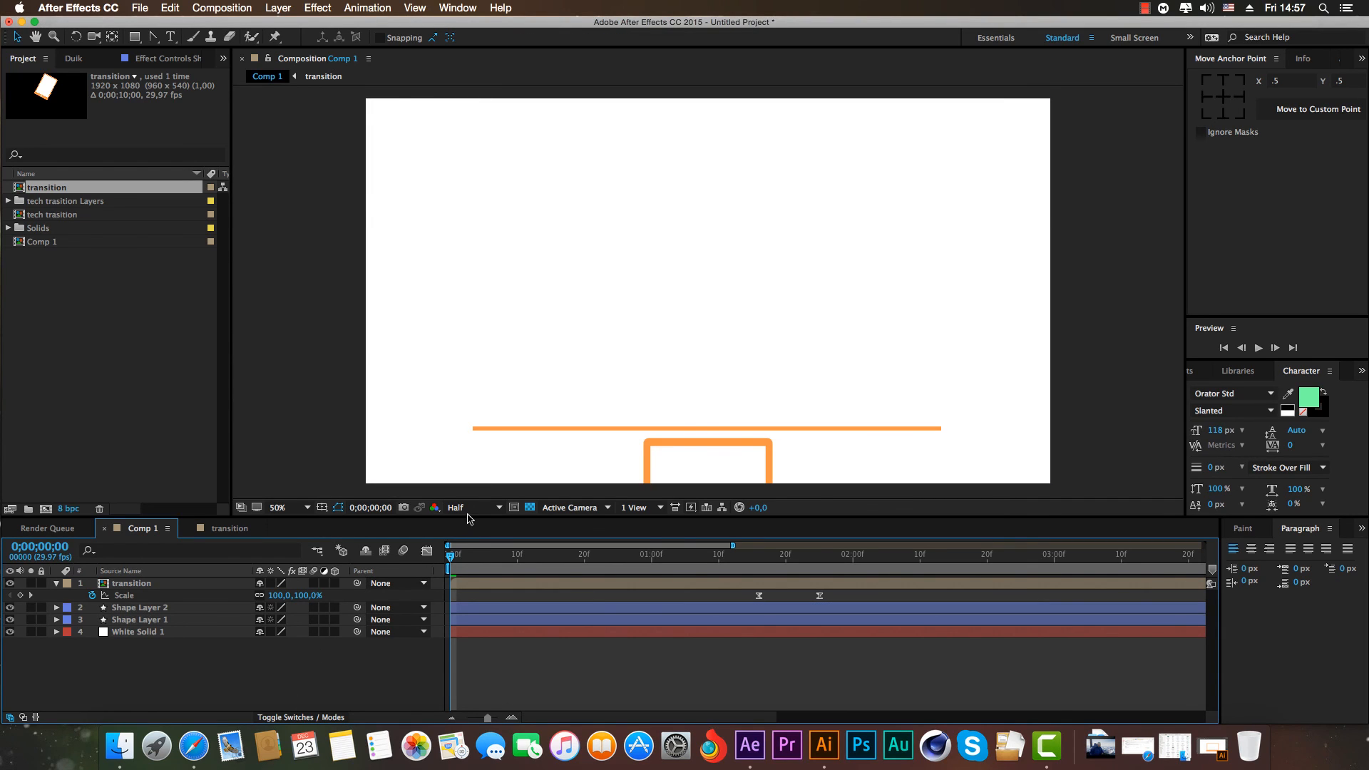
Draw a filled rectangle spanning the ground line and reaching below the composition's lower edge, and place its layer directly under transition.
{"action": "left_click_drag", "start_coordinate": [458, 549], "coordinate": [451, 577]}
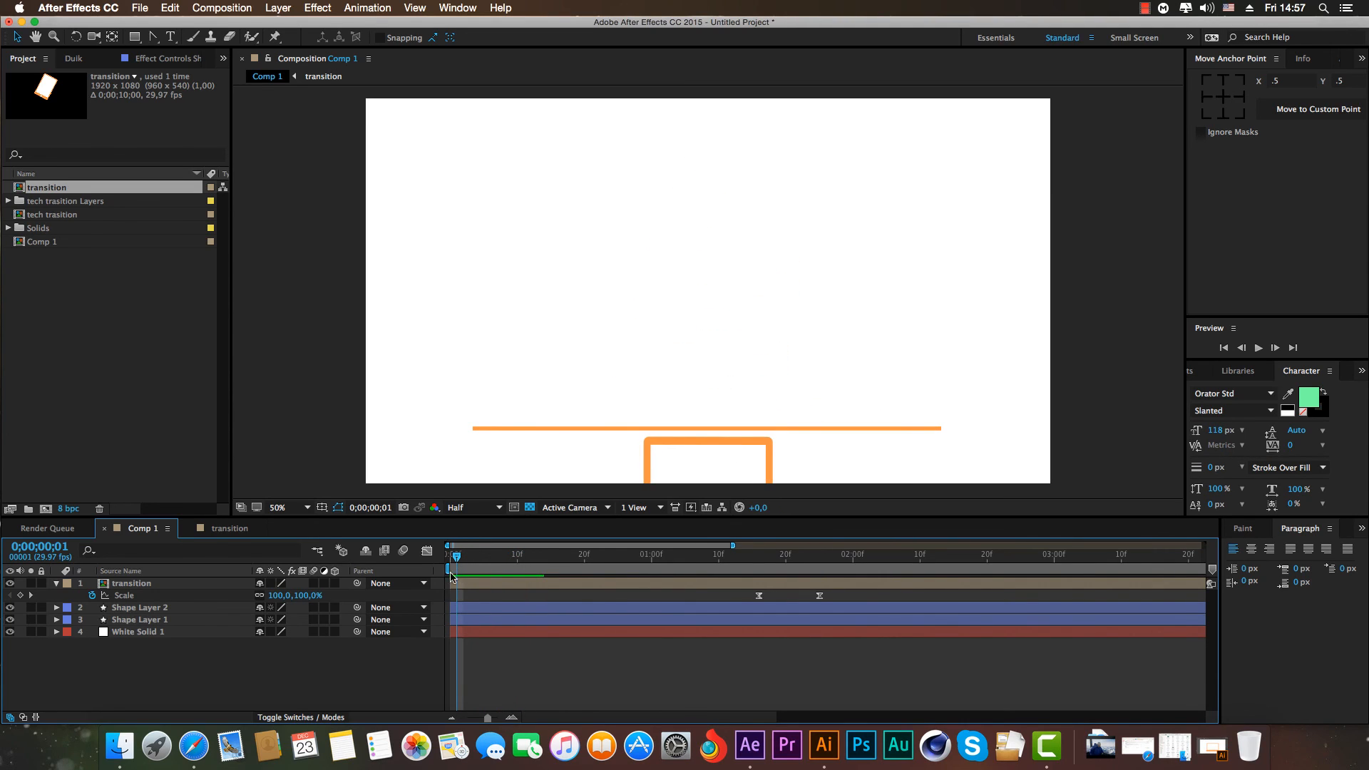
{"action": "left_click", "coordinate": [187, 620]}
{"action": "left_click", "coordinate": [190, 658]}
{"action": "left_click", "coordinate": [134, 36]}
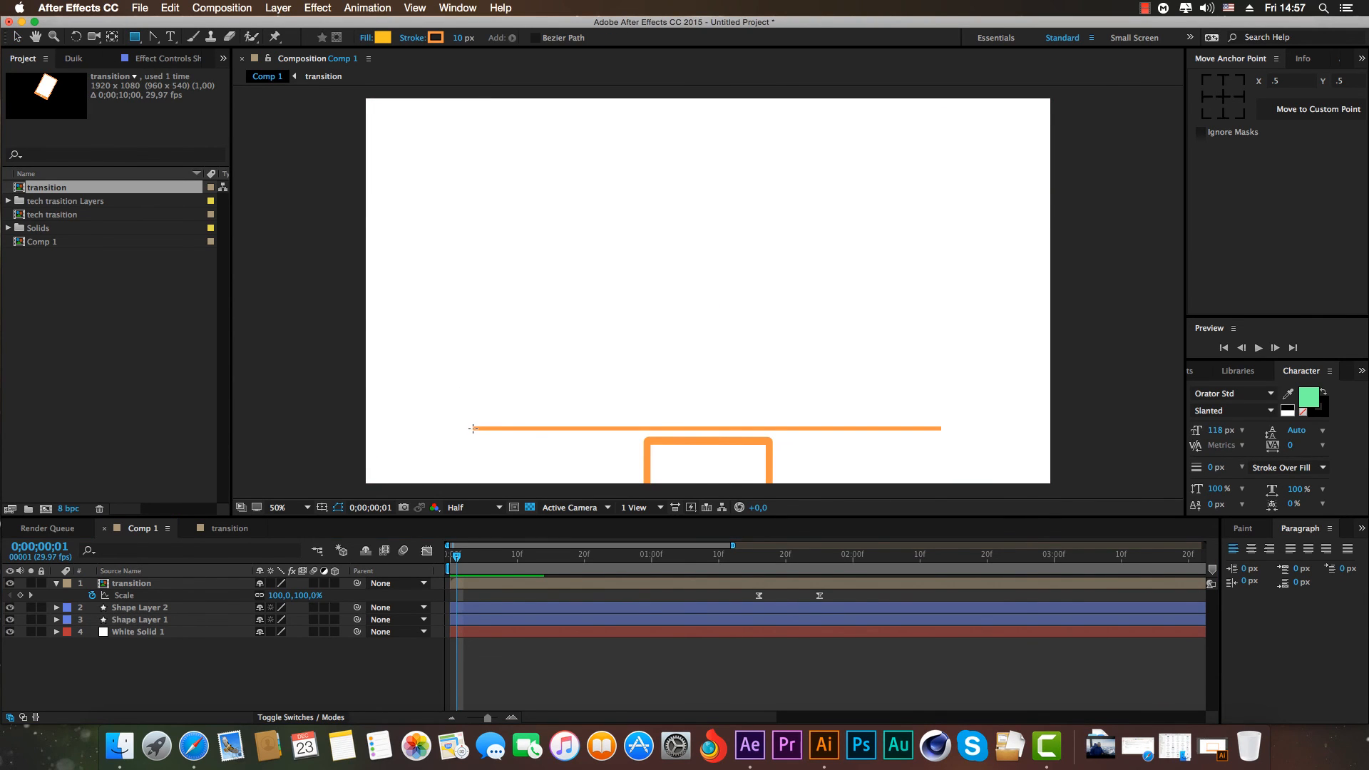
{"action": "left_click_drag", "start_coordinate": [472, 428], "coordinate": [954, 538]}
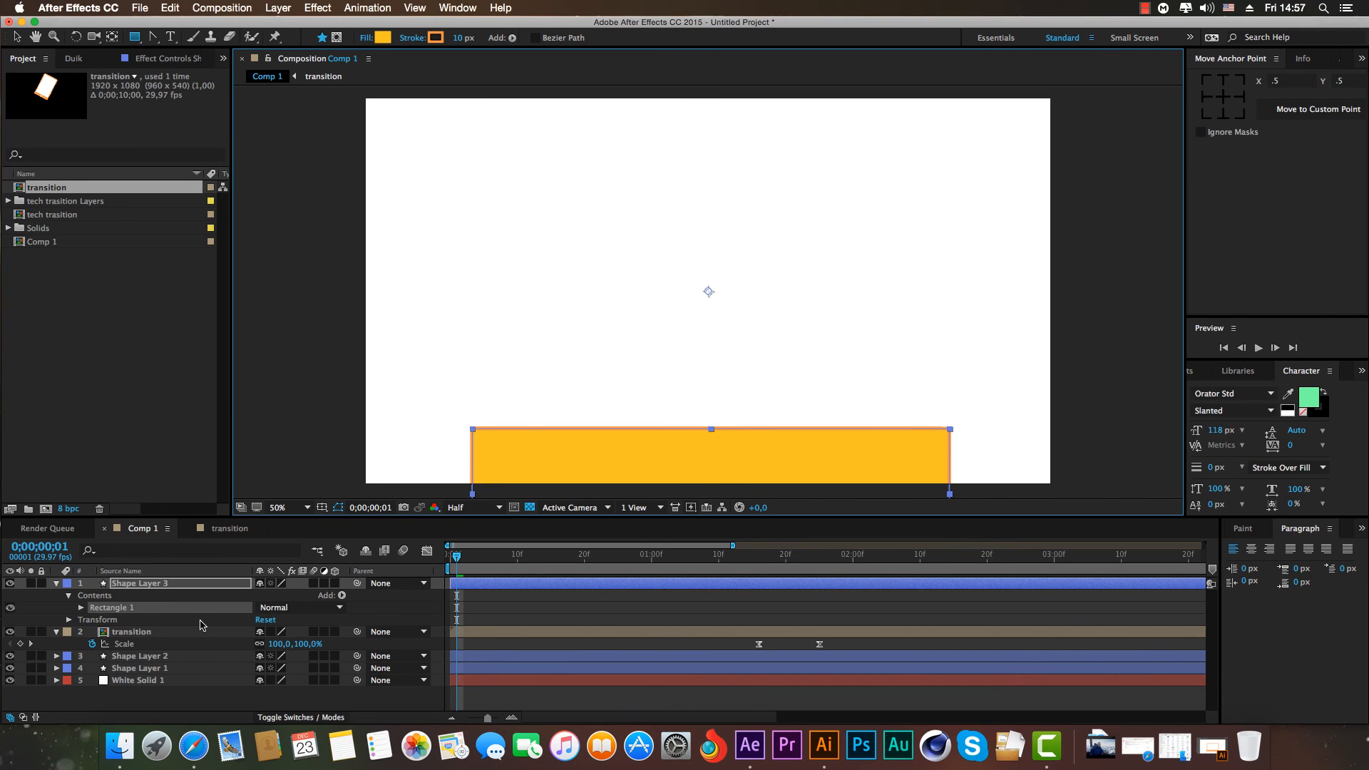
{"action": "left_click", "coordinate": [56, 583]}
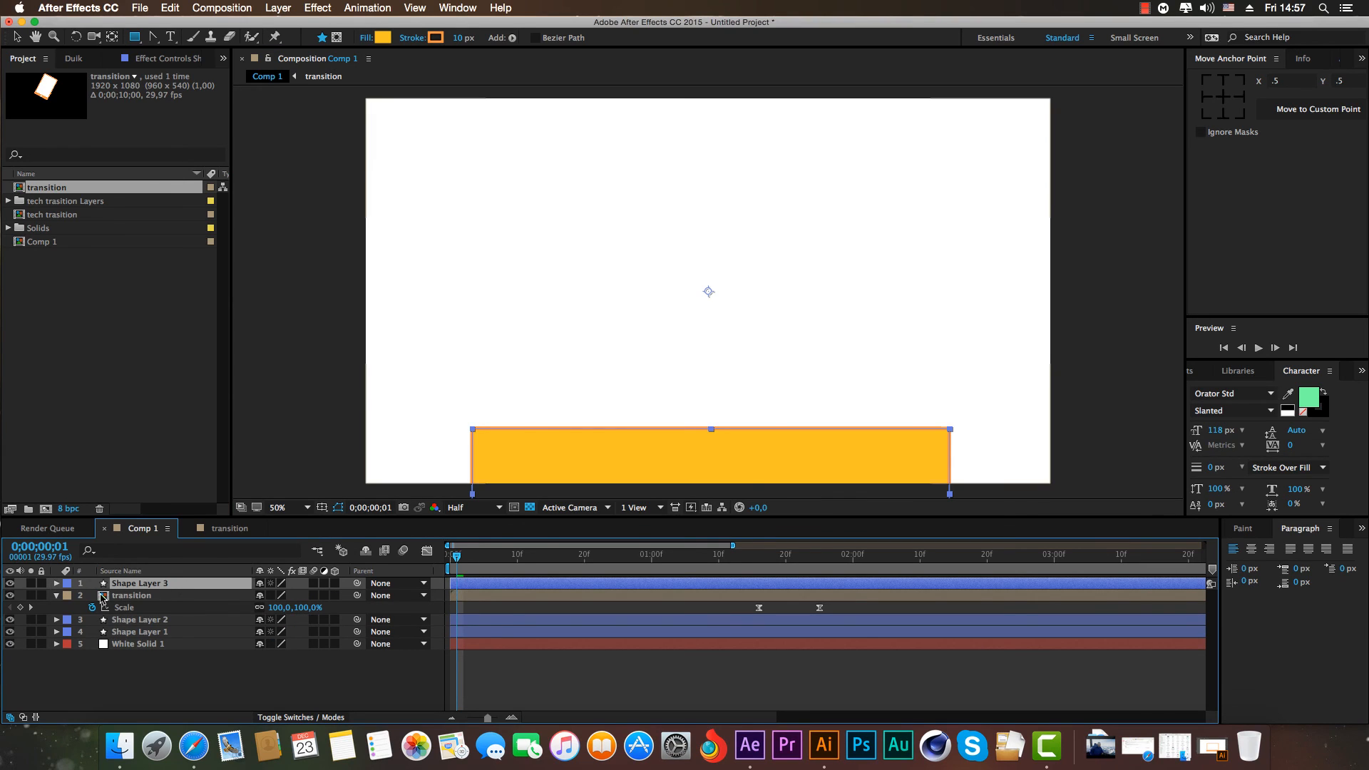
{"action": "left_click_drag", "start_coordinate": [169, 584], "coordinate": [171, 628]}
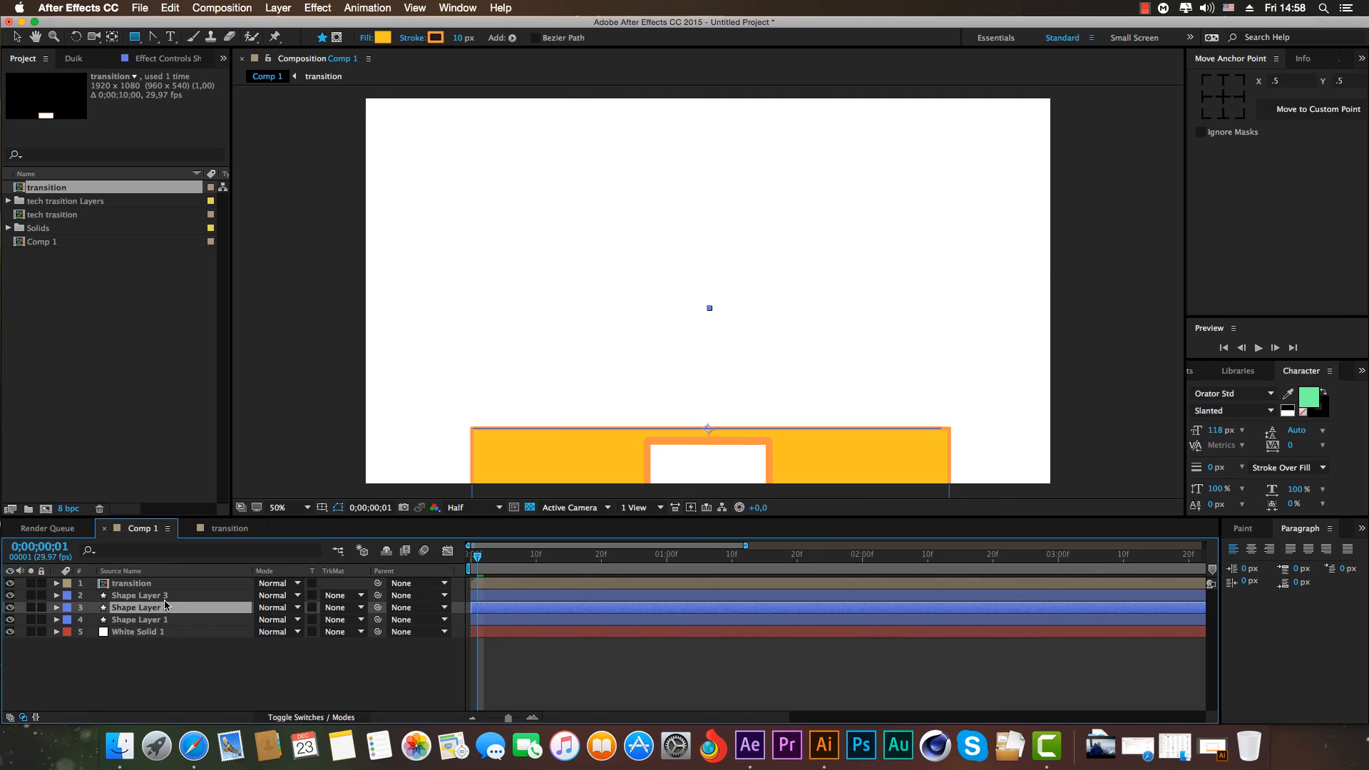
Pre-compose Shape Layer 2 and Shape Layer 3 into Pre-comp 1, moving all attributes into the new composition.
{"action": "left_click", "coordinate": [168, 597], "text": "shift"}
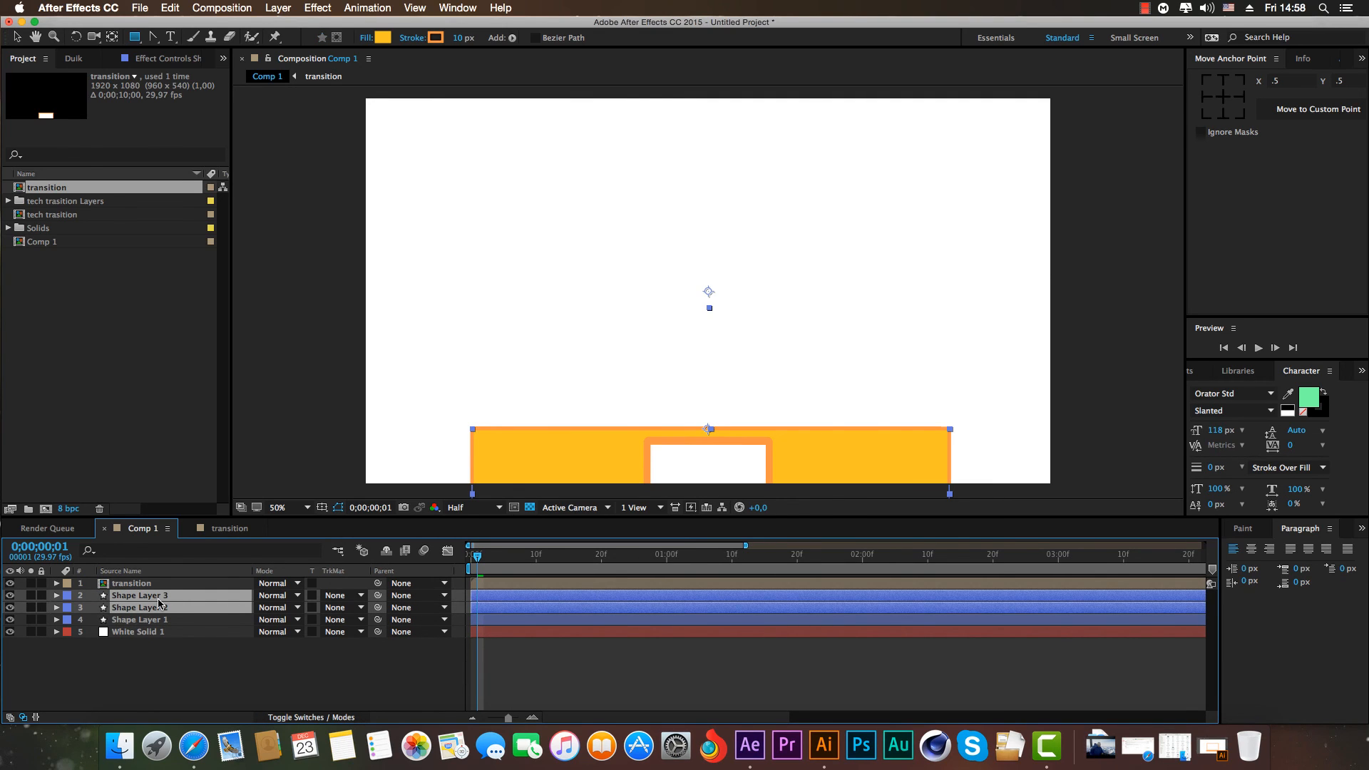
{"action": "key", "text": "super+shift+c"}
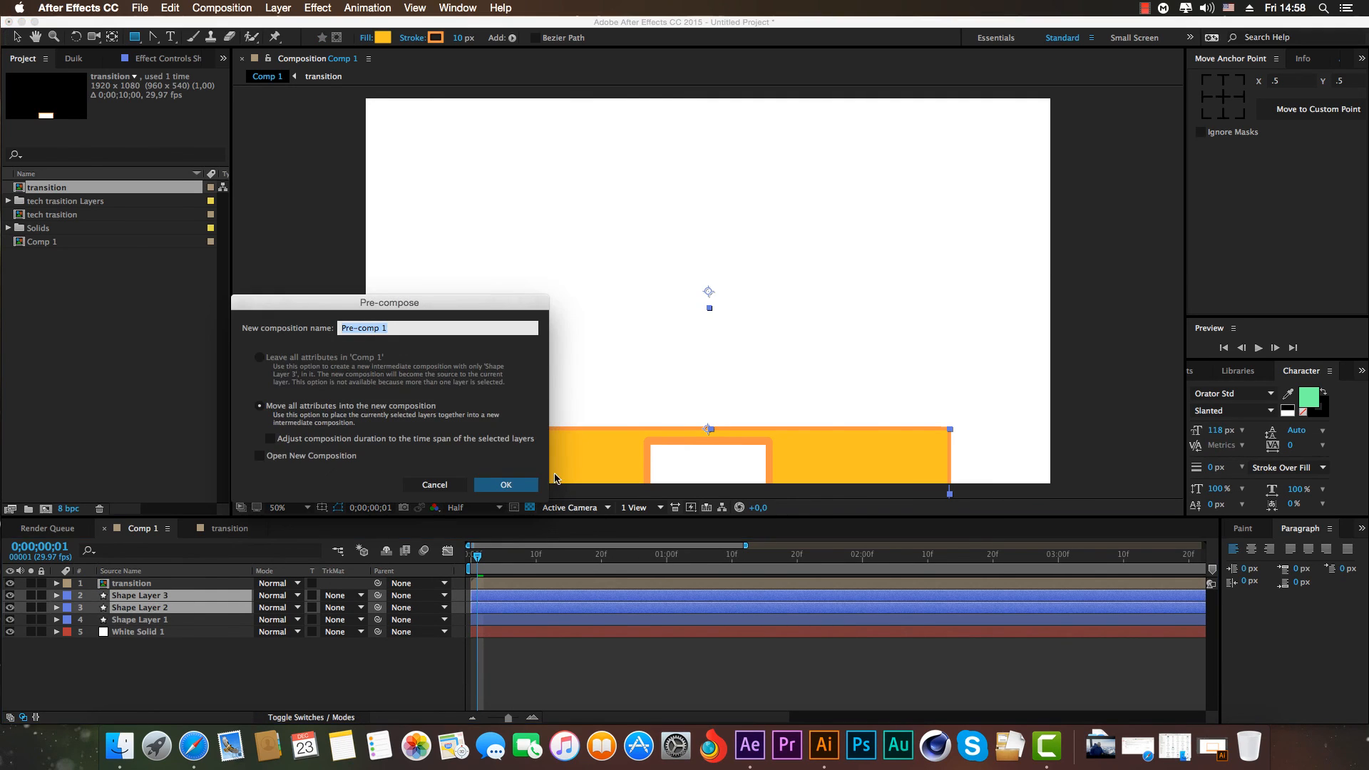
{"action": "left_click", "coordinate": [506, 485]}
{"action": "left_click", "coordinate": [335, 670]}
Place the transition layer directly below Pre-comp 1 and set its track matte to Alpha Inverted Matte "Pre-comp 1".
{"action": "left_click", "coordinate": [170, 608]}
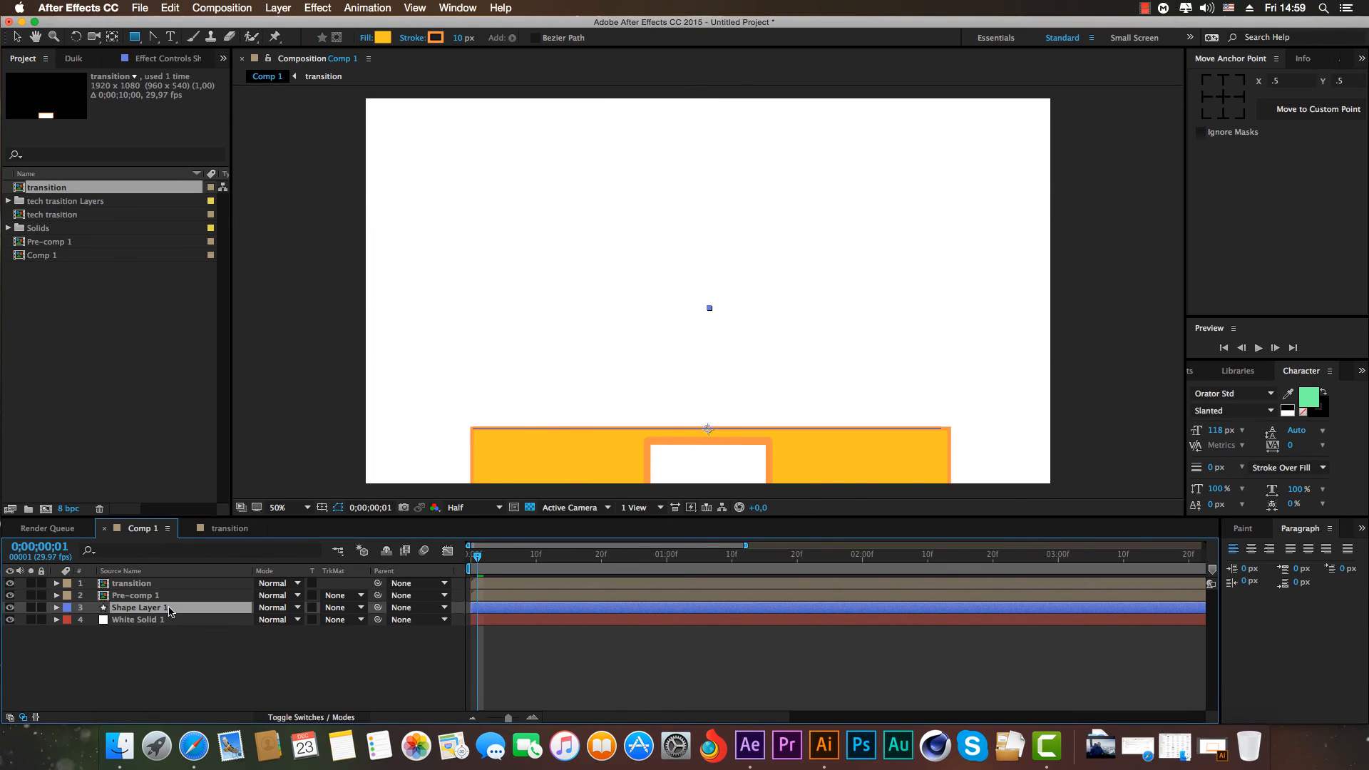
{"action": "left_click", "coordinate": [169, 595]}
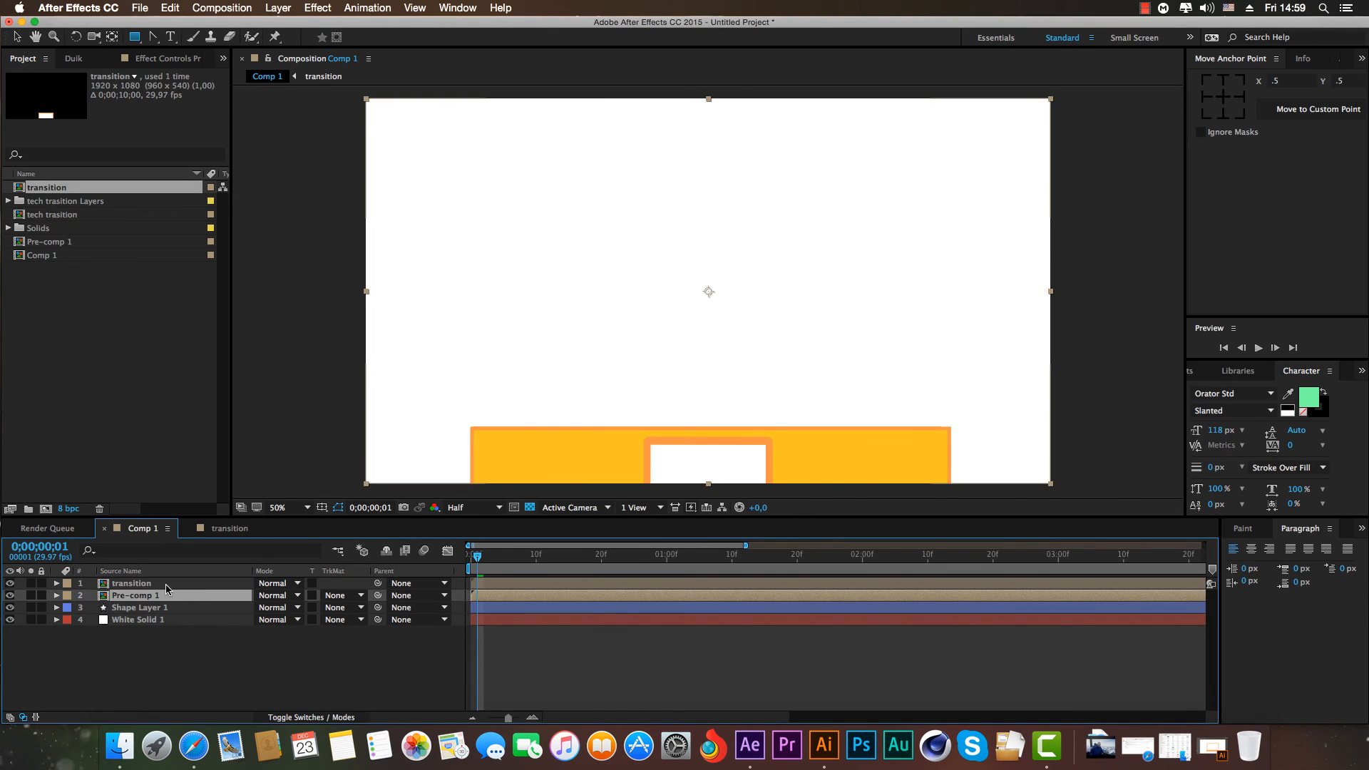
{"action": "left_click_drag", "start_coordinate": [173, 585], "coordinate": [176, 607]}
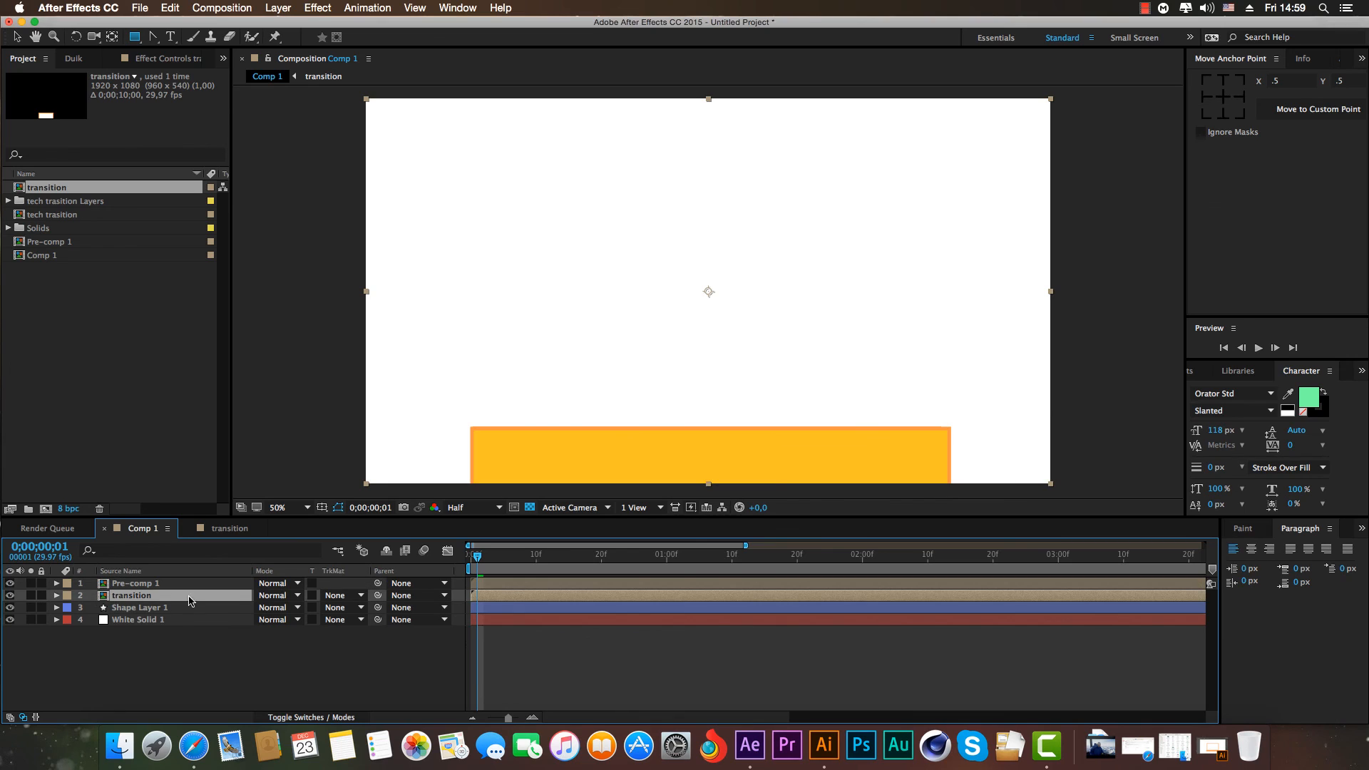
{"action": "left_click", "coordinate": [333, 596]}
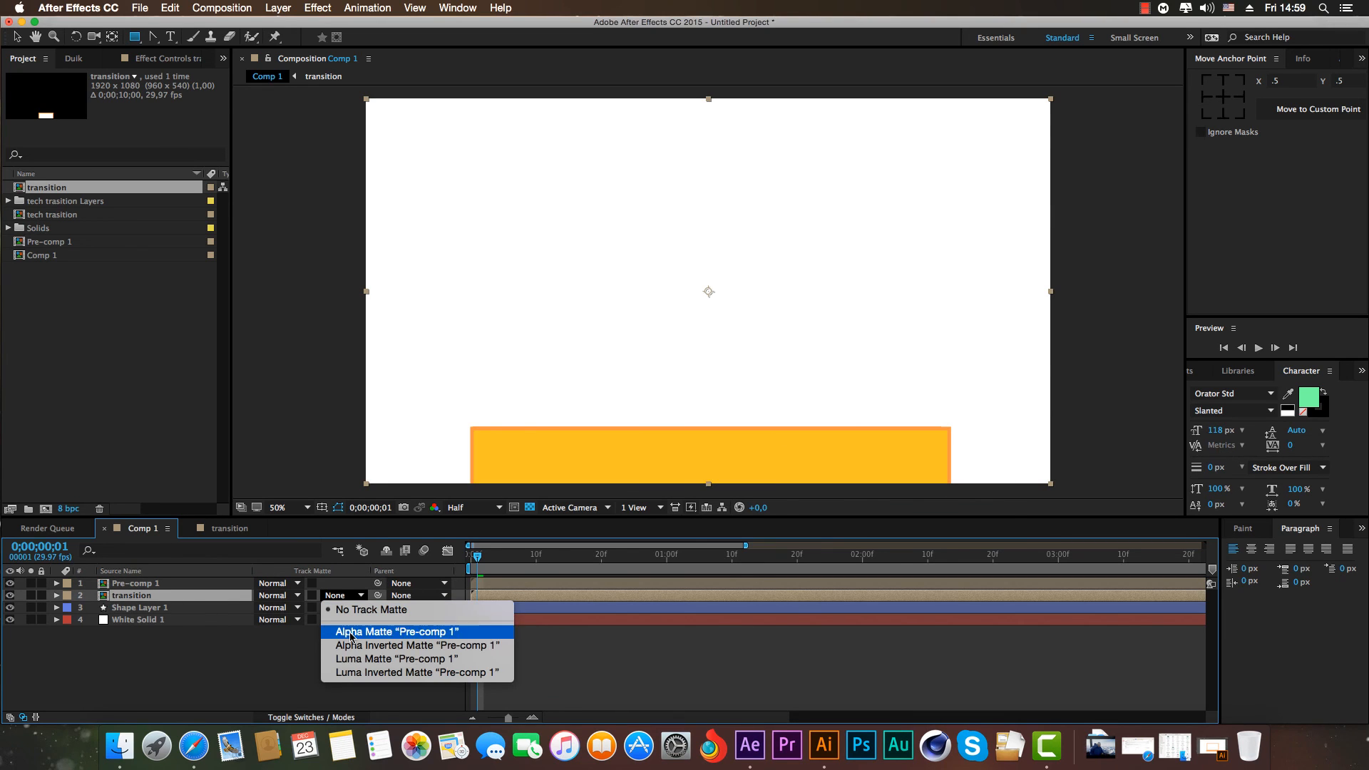
{"action": "left_click", "coordinate": [384, 645]}
{"action": "key", "text": "Home"}
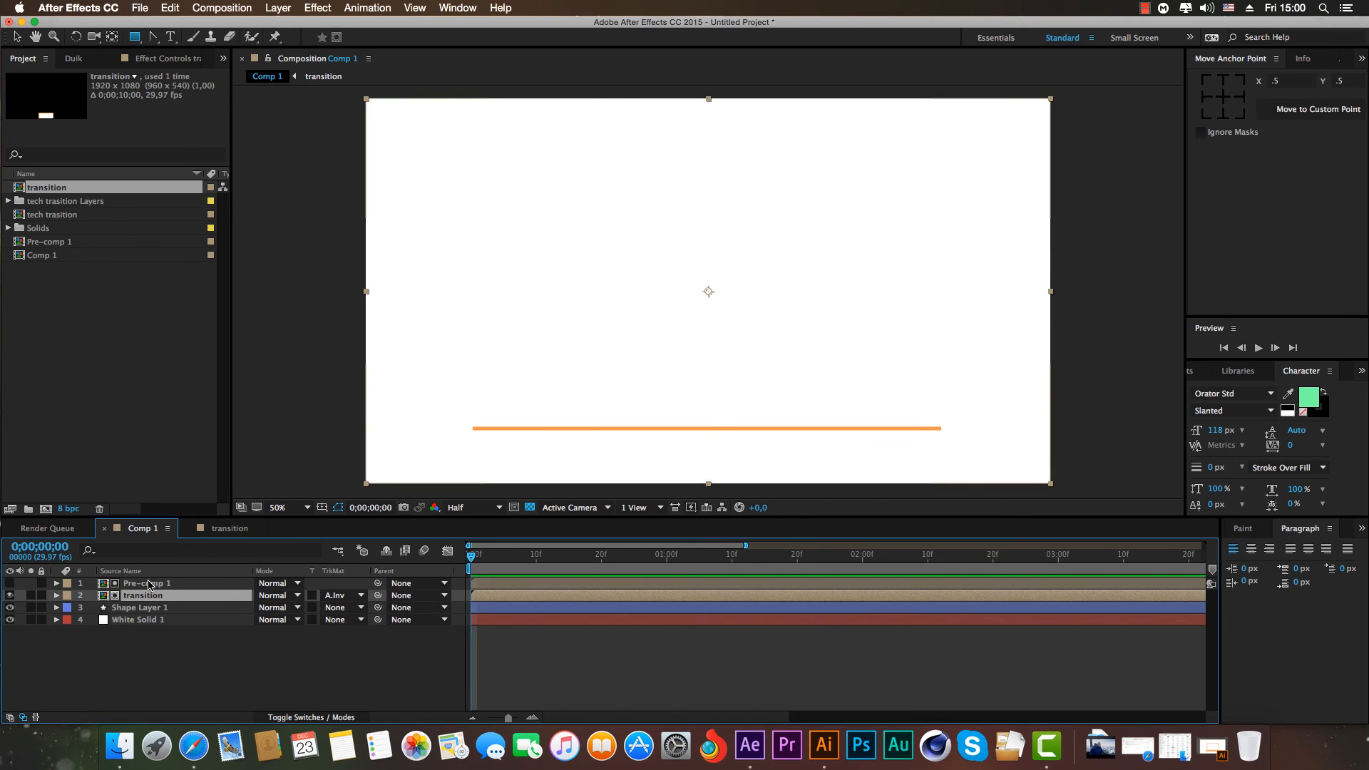
Open Pre-comp 1 and select Shape Layer 3 and Shape Layer 2 with the current time at 0;00;01;15.
{"action": "double_click", "coordinate": [148, 584]}
{"action": "left_click", "coordinate": [583, 583]}
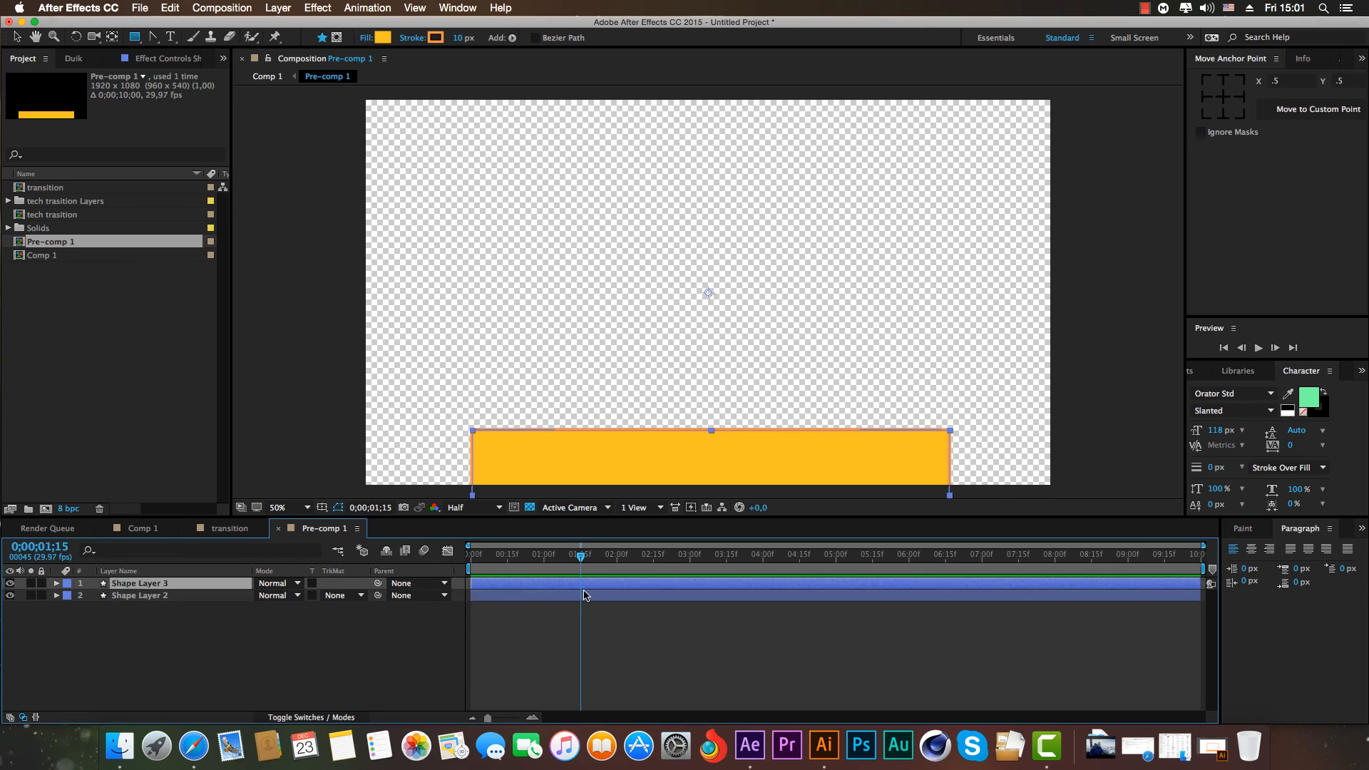
{"action": "left_click", "coordinate": [585, 596], "text": "shift"}
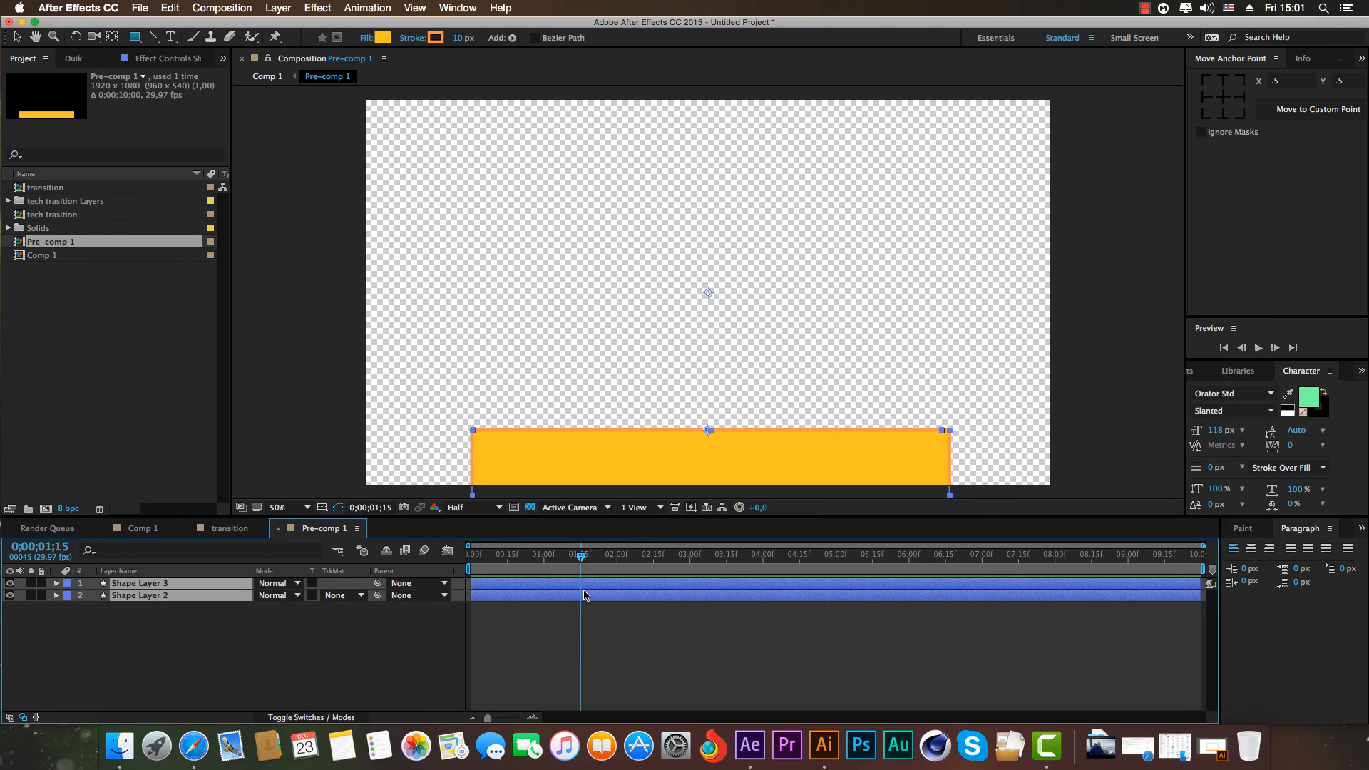
{"action": "key", "text": "alt+bracketleft"}
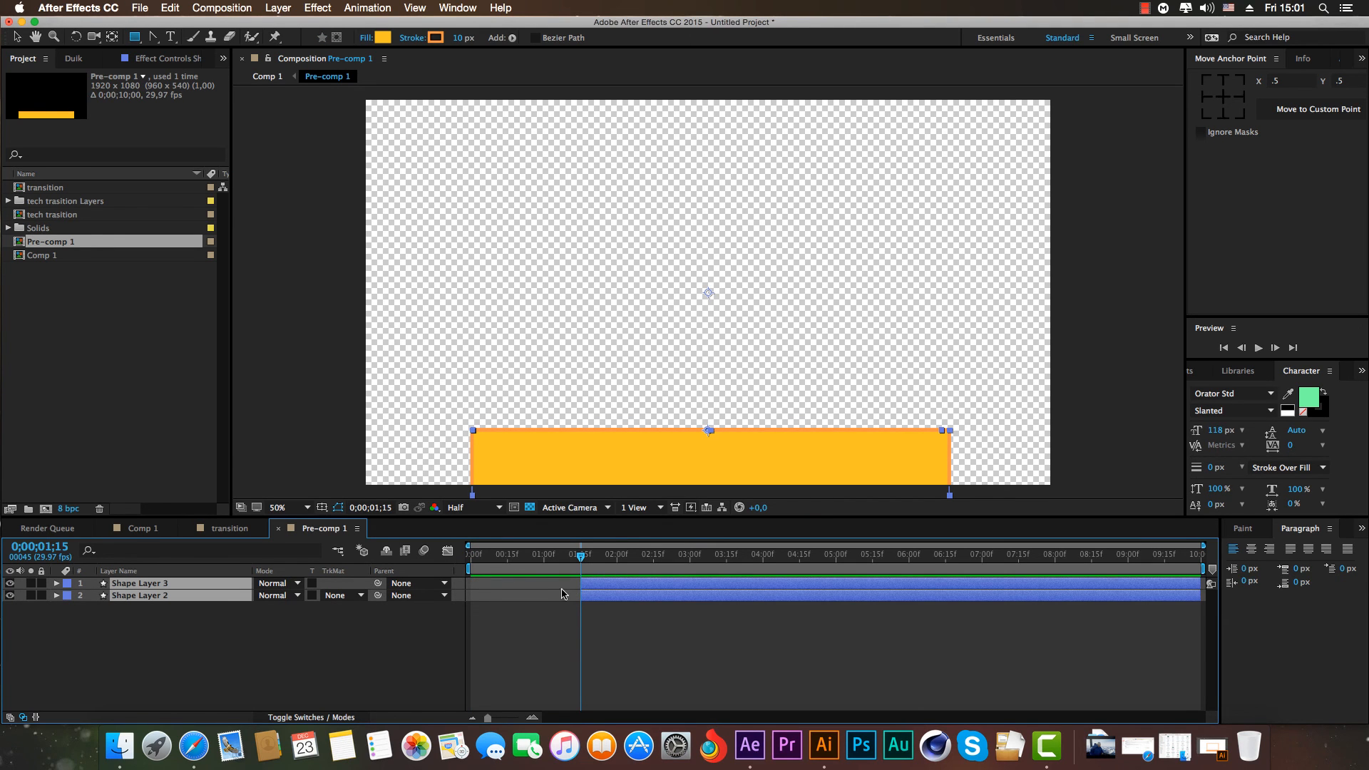
{"action": "left_click_drag", "start_coordinate": [580, 558], "coordinate": [580, 588]}
{"action": "key", "text": "super+z"}
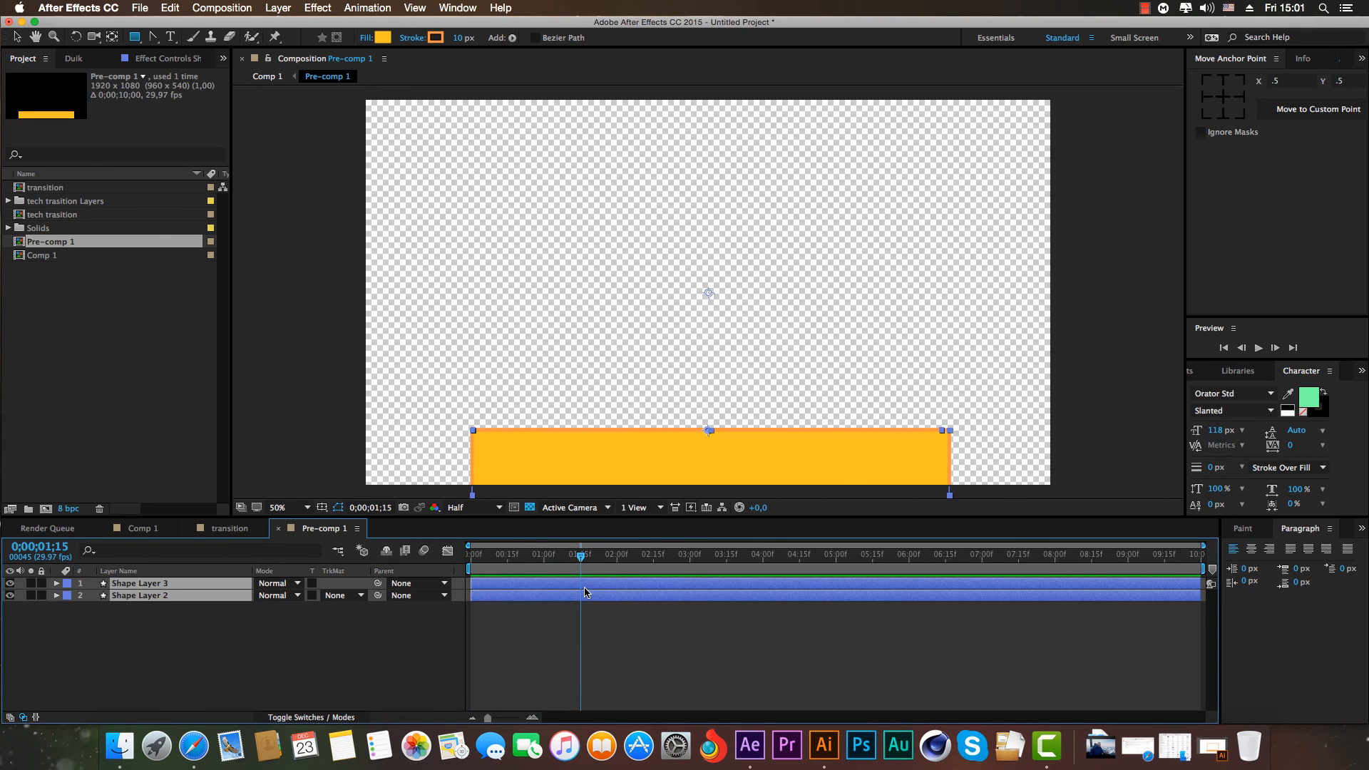
Trim the out points of Shape Layer 3 and Shape Layer 2 to 0;00;01;15, and deselect both layers.
{"action": "key", "text": "alt+bracketright"}
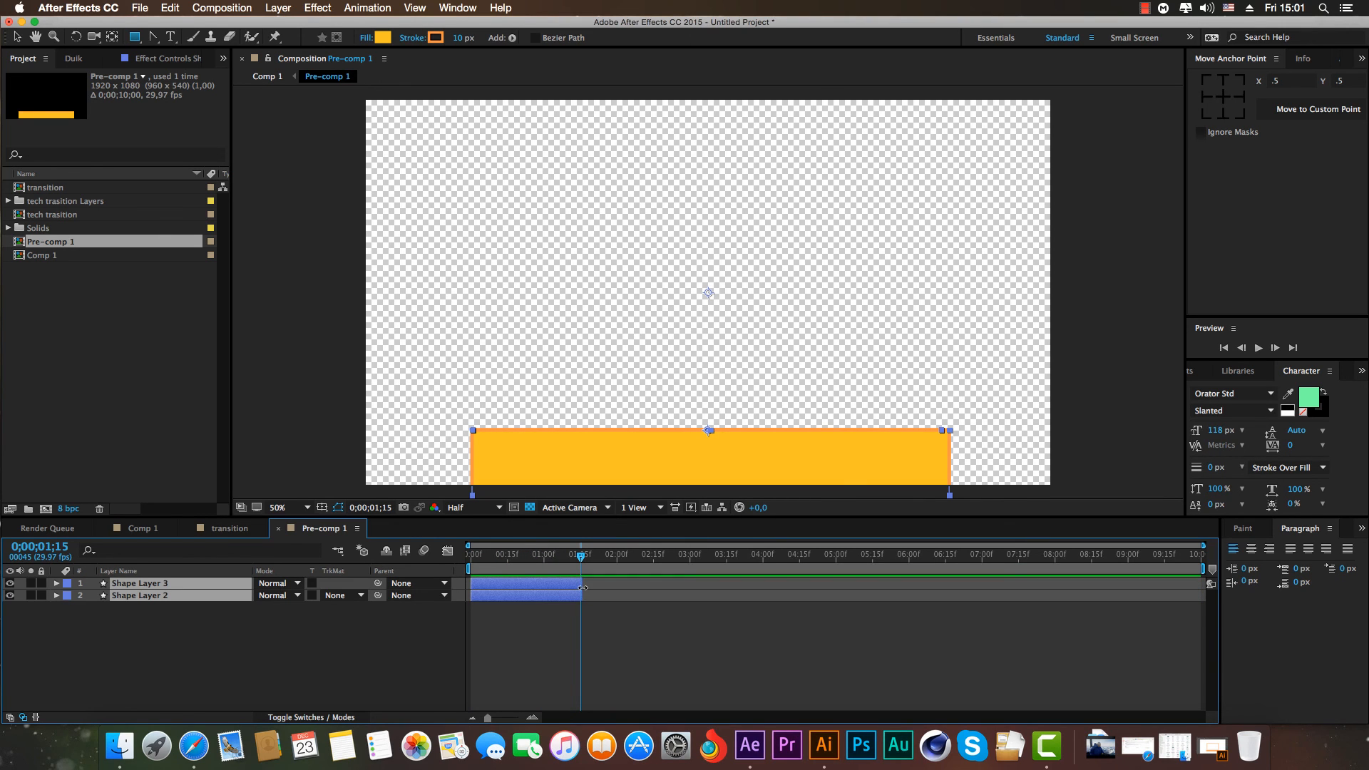
{"action": "left_click", "coordinate": [540, 641]}
Return to Comp 1 and preview the matted phone-to-laptop transition from the start.
{"action": "left_click", "coordinate": [135, 528]}
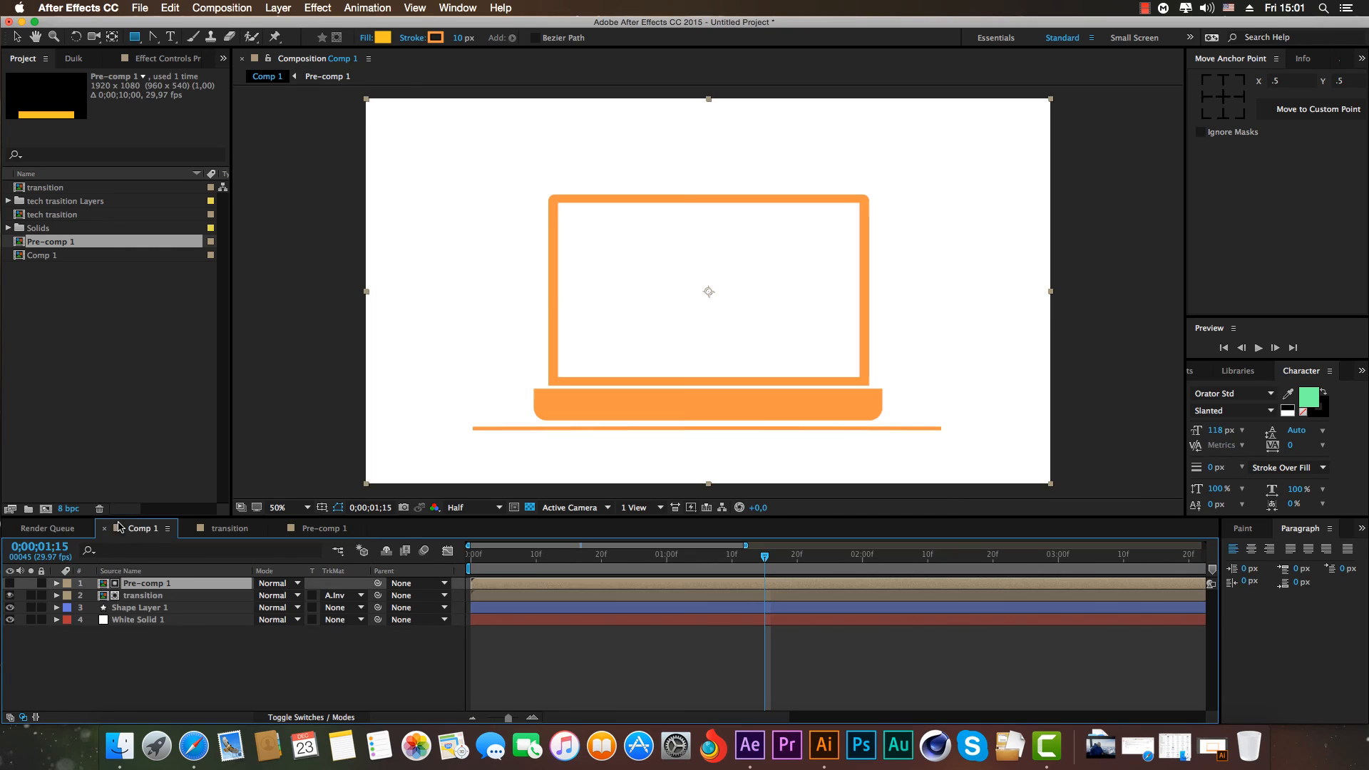
{"action": "key", "text": "space"}
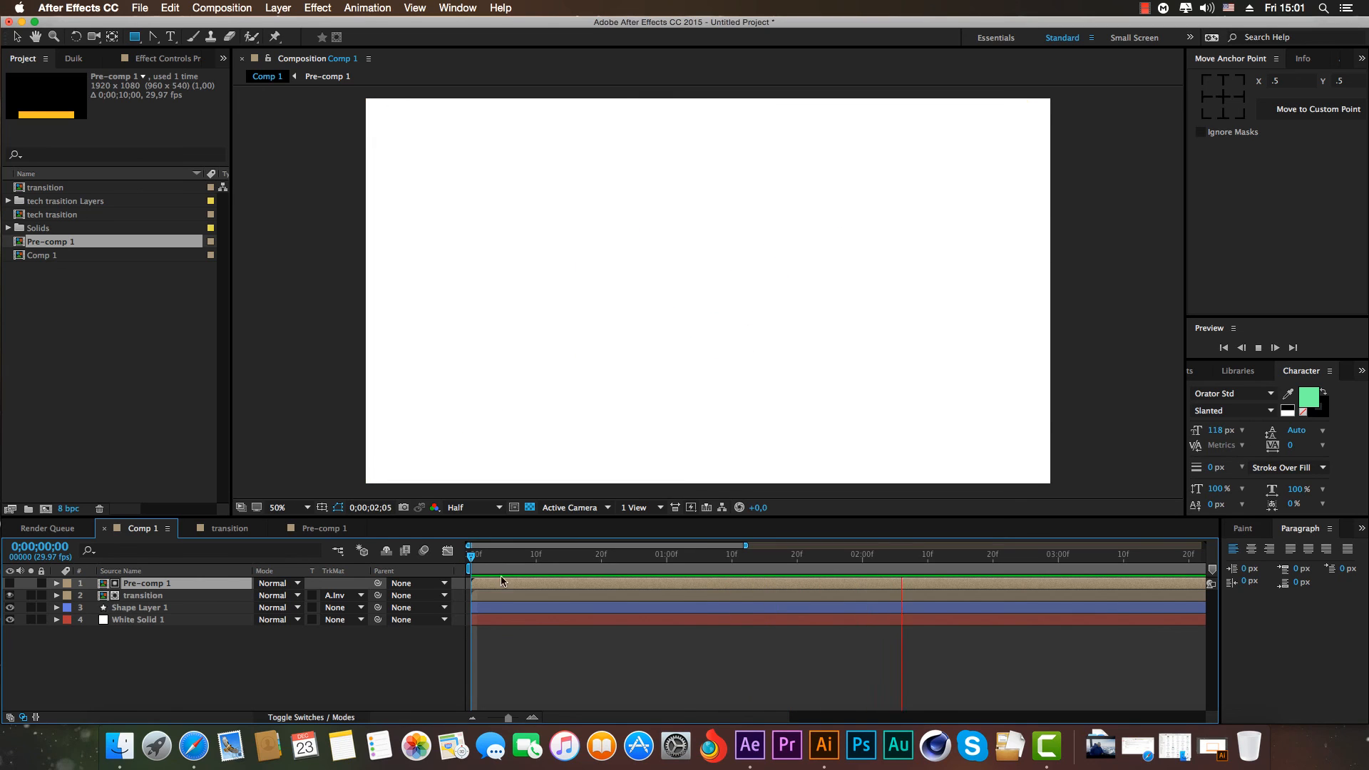
{"action": "left_click", "coordinate": [966, 570]}
{"action": "key", "text": "space"}
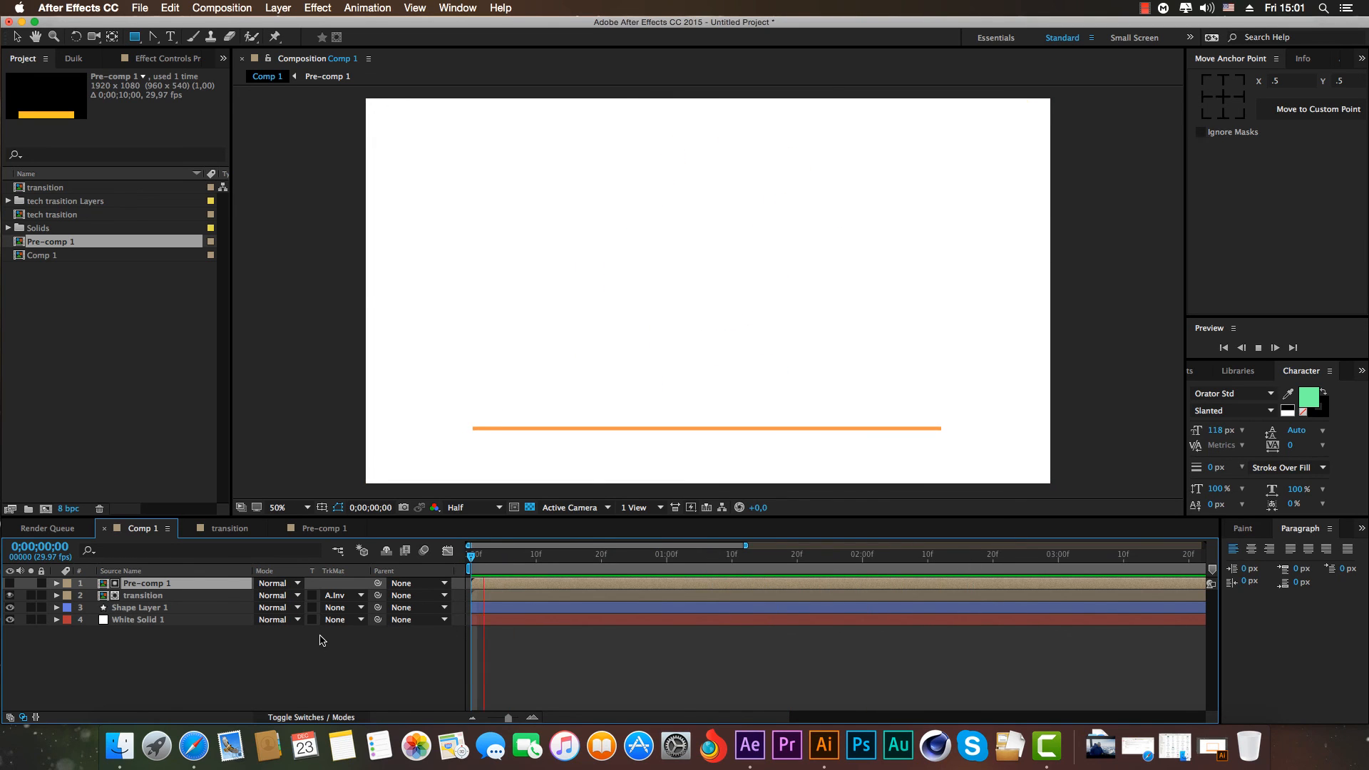
{"action": "left_click", "coordinate": [1144, 8]}
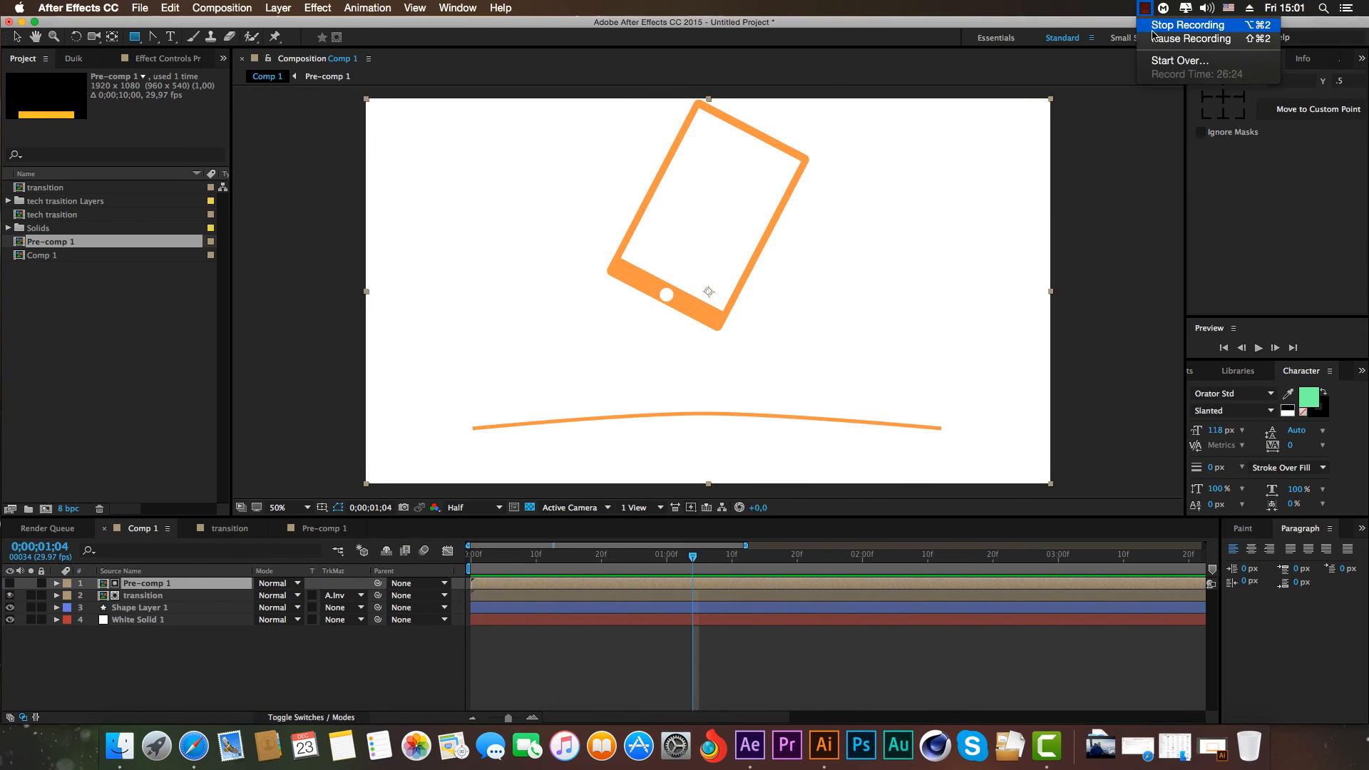